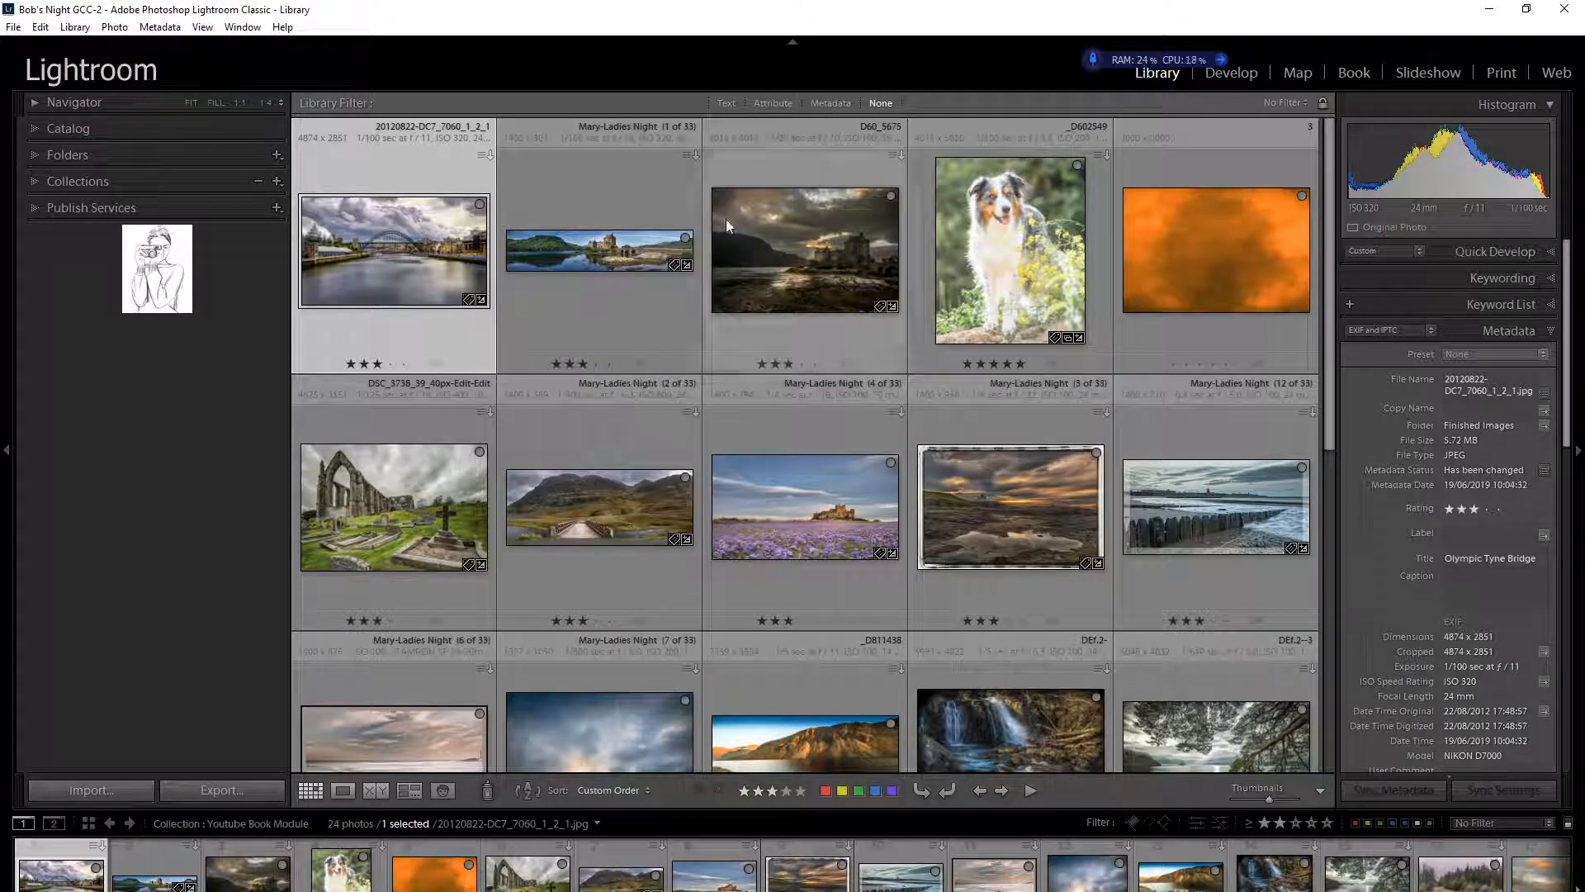
Step: Show the list of collections and remove the dog photo from the Youtube Book Module collection
click(35, 182)
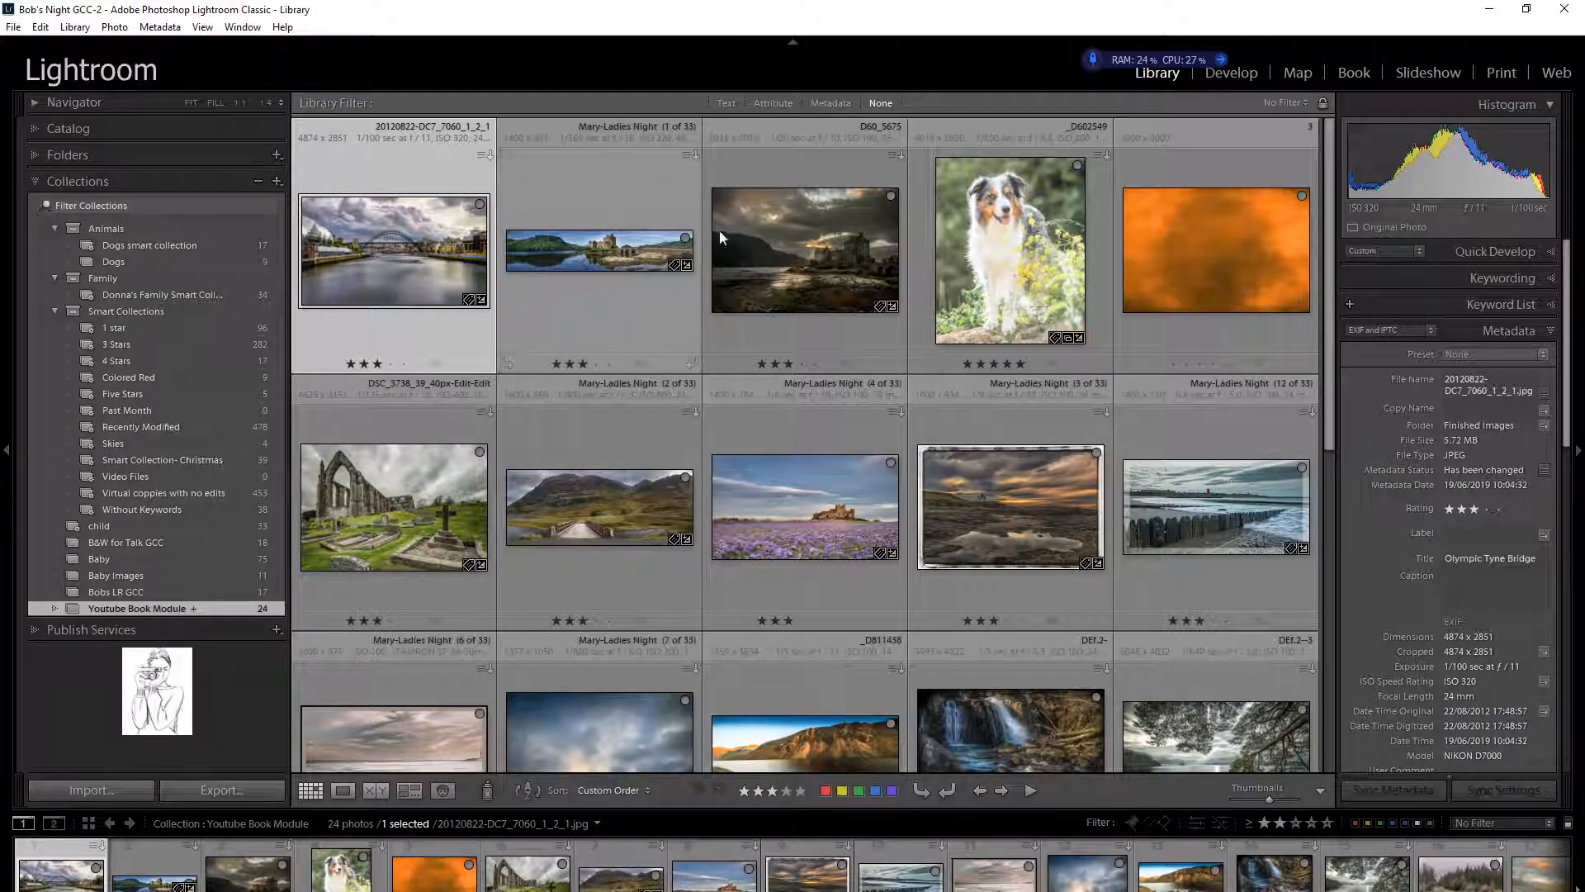
click(1010, 244)
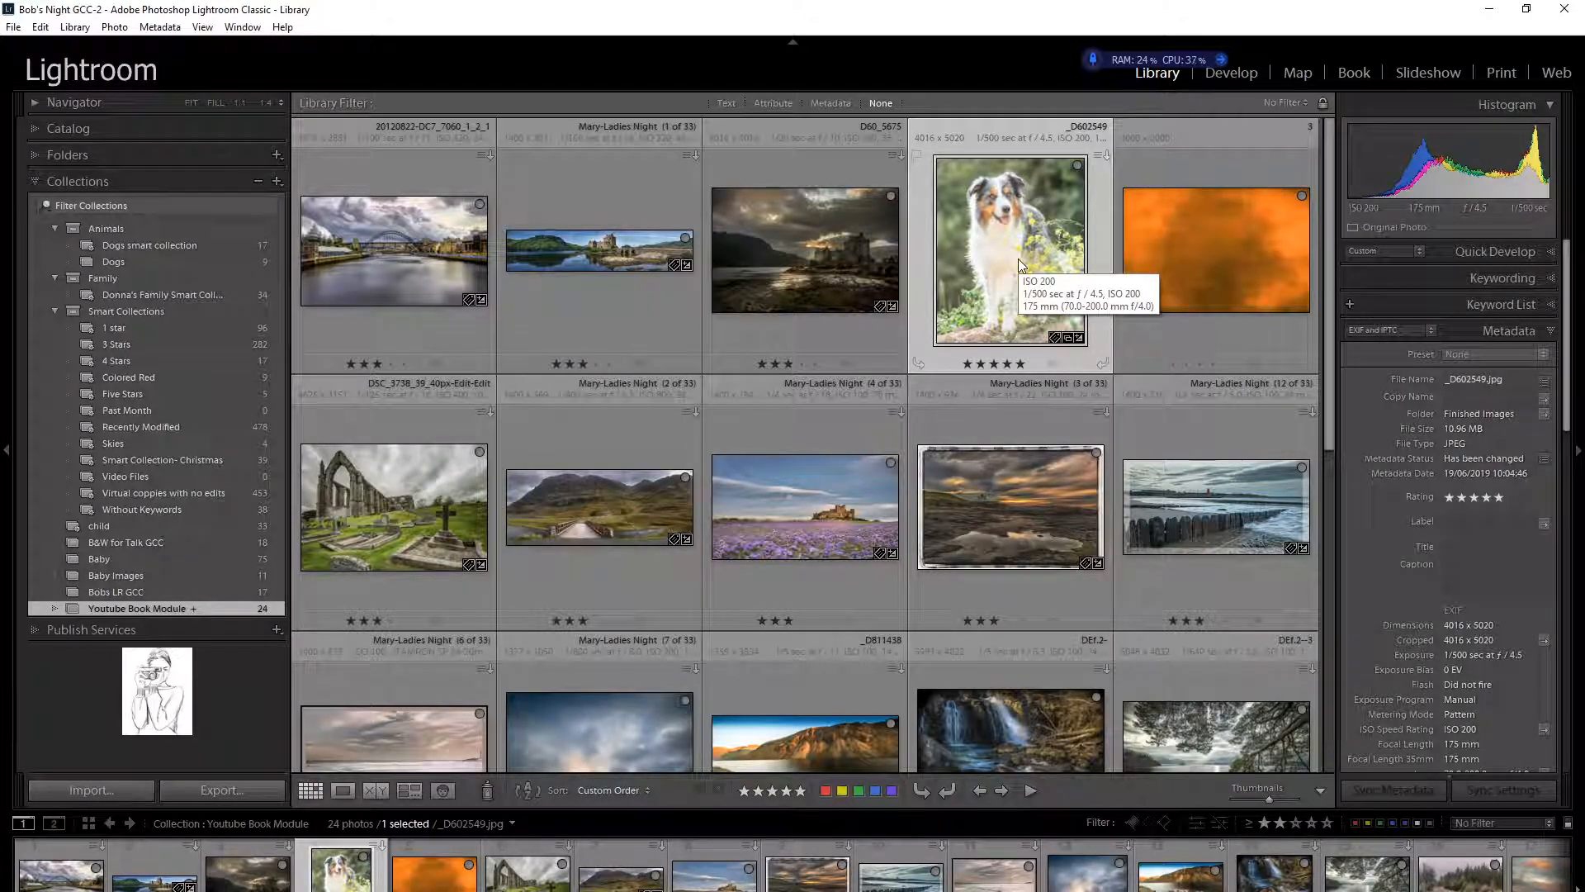
key(Delete)
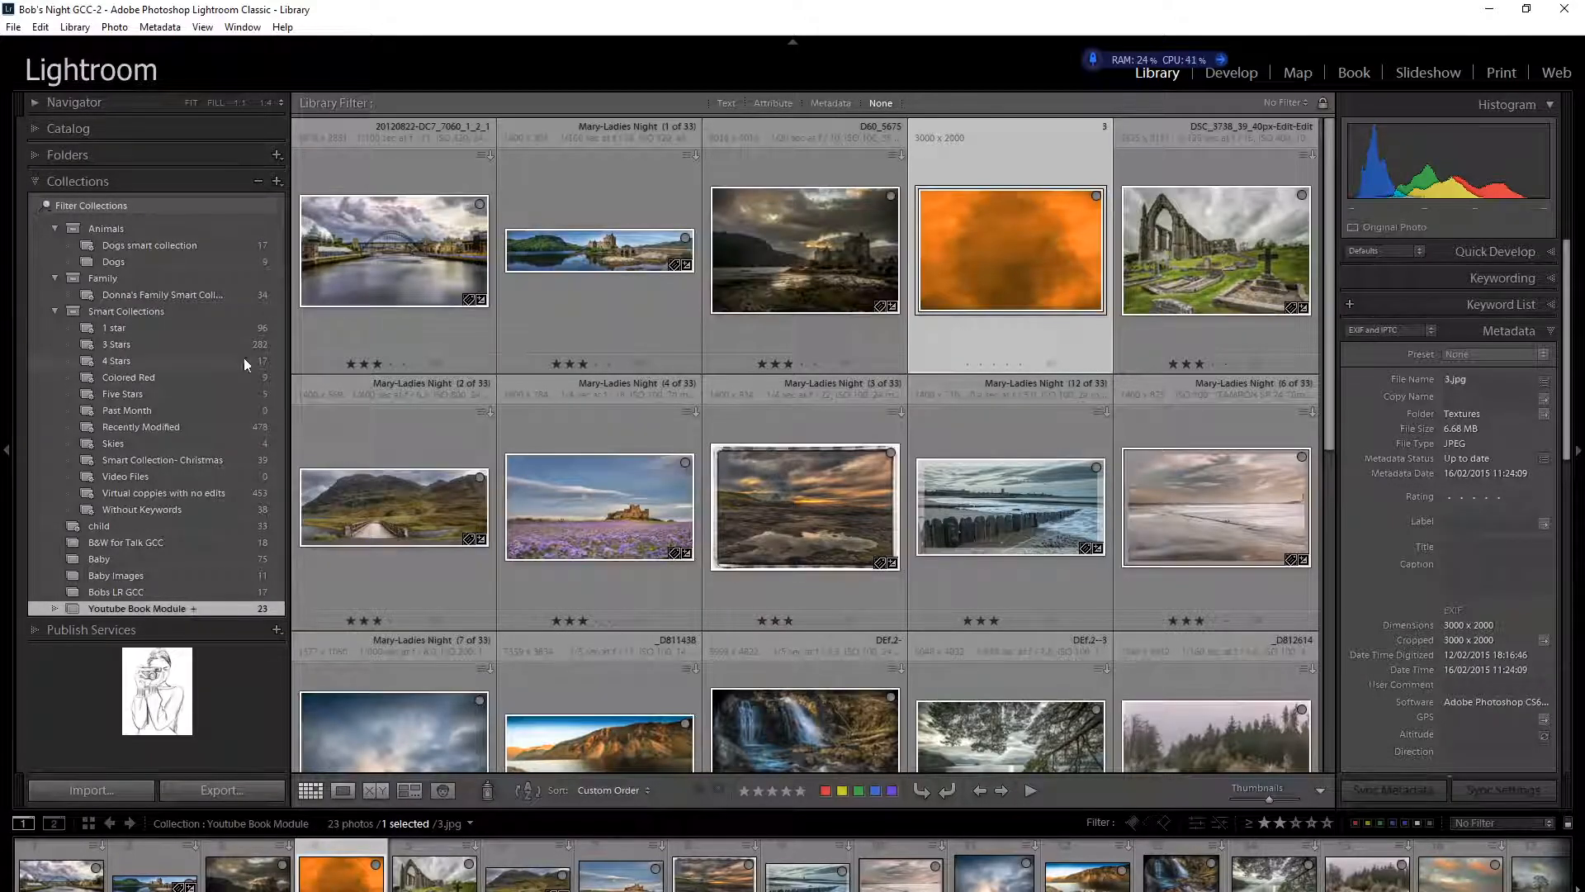
click(277, 181)
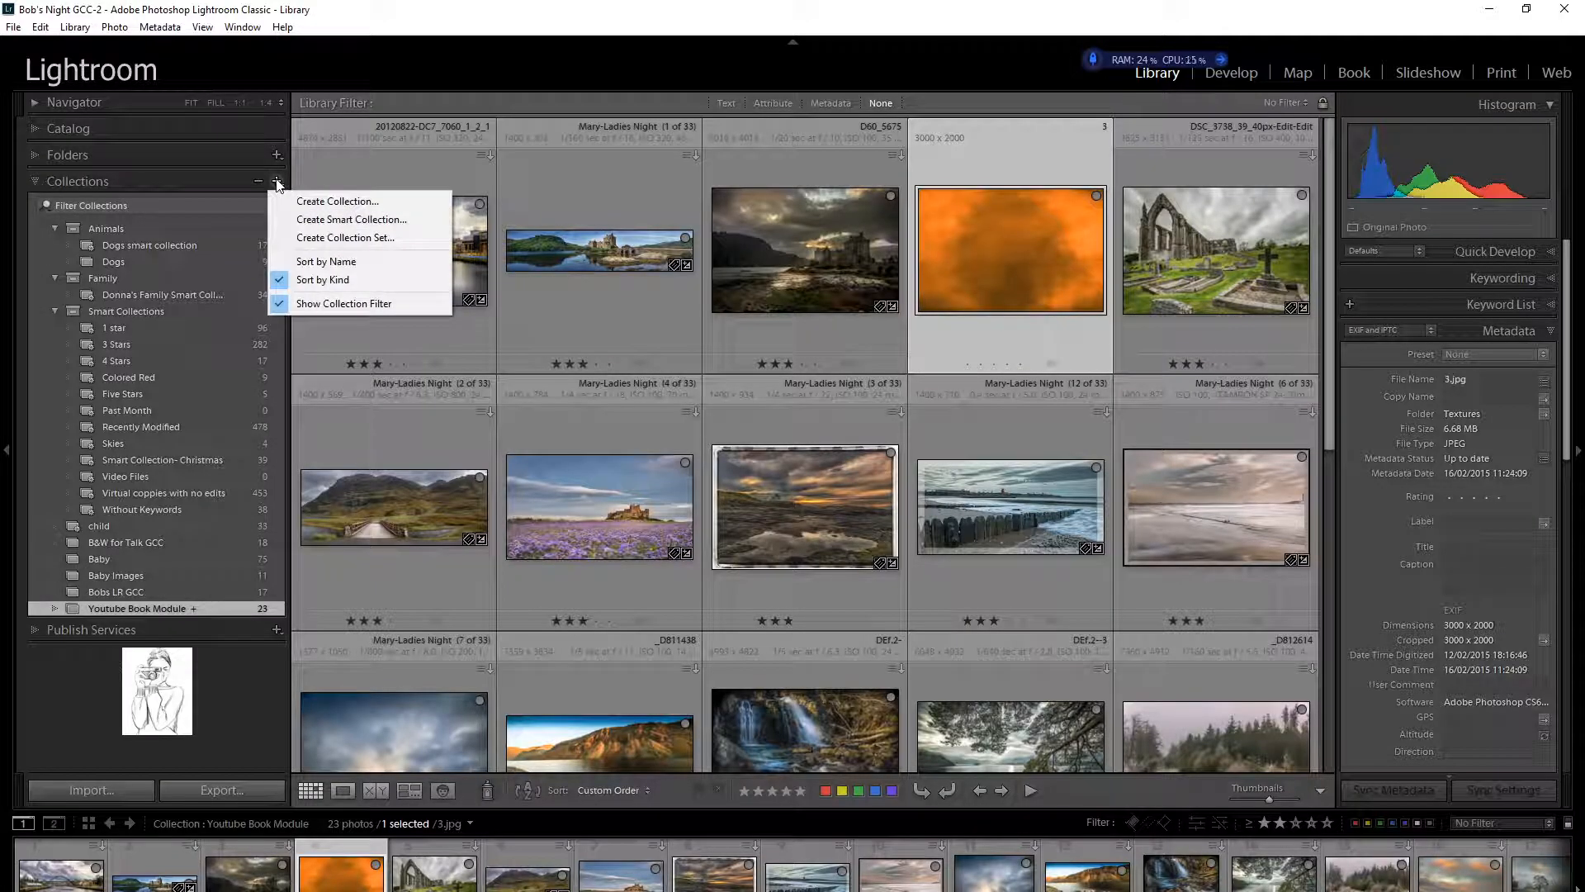
click(326, 200)
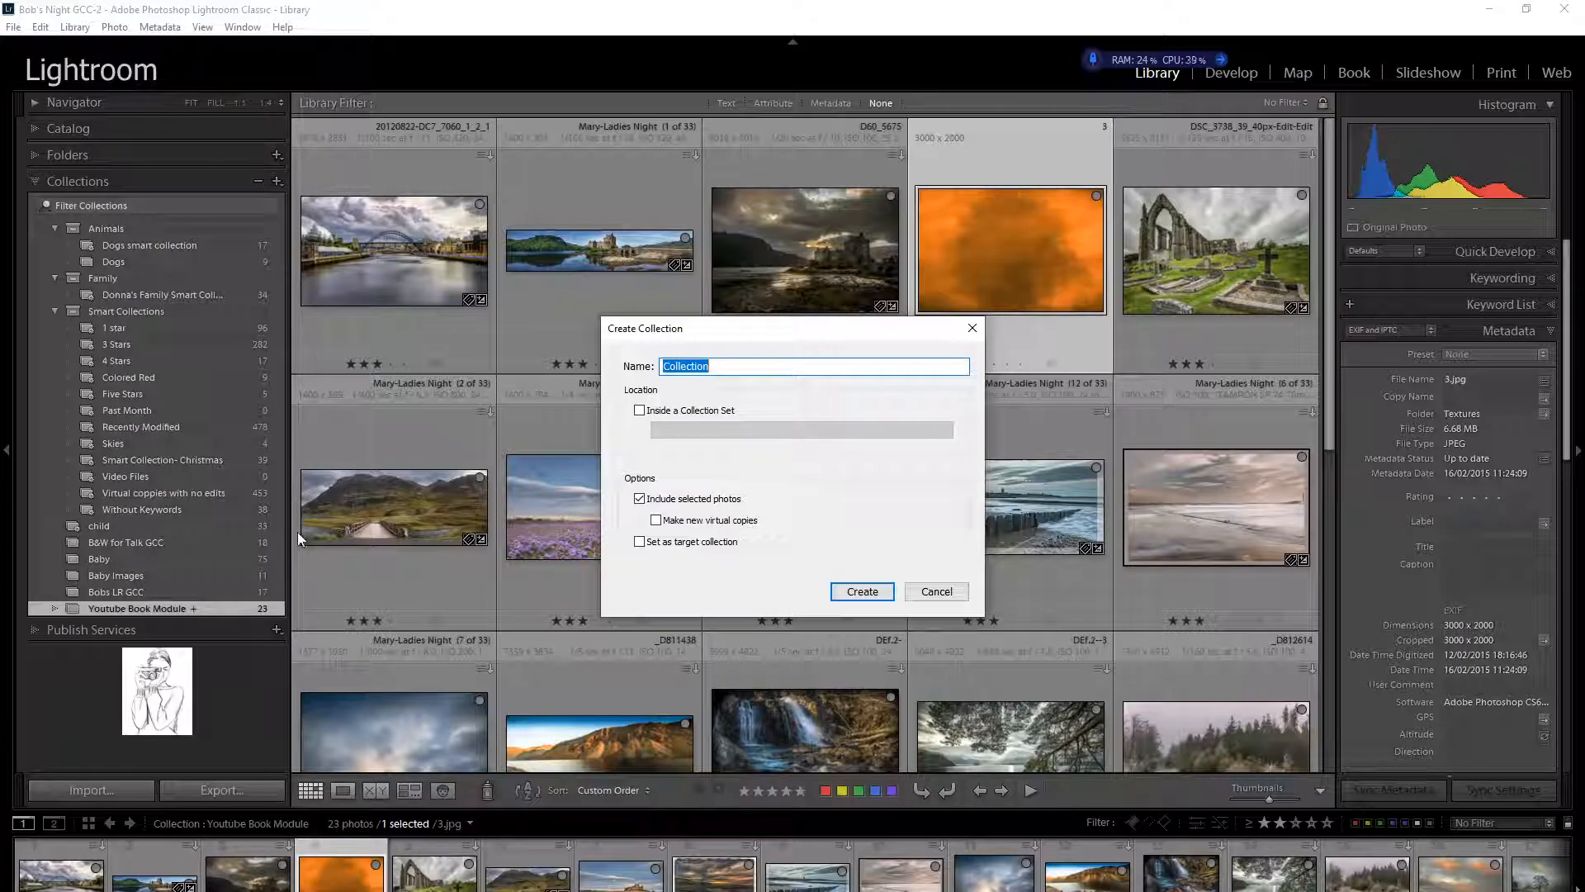
click(931, 592)
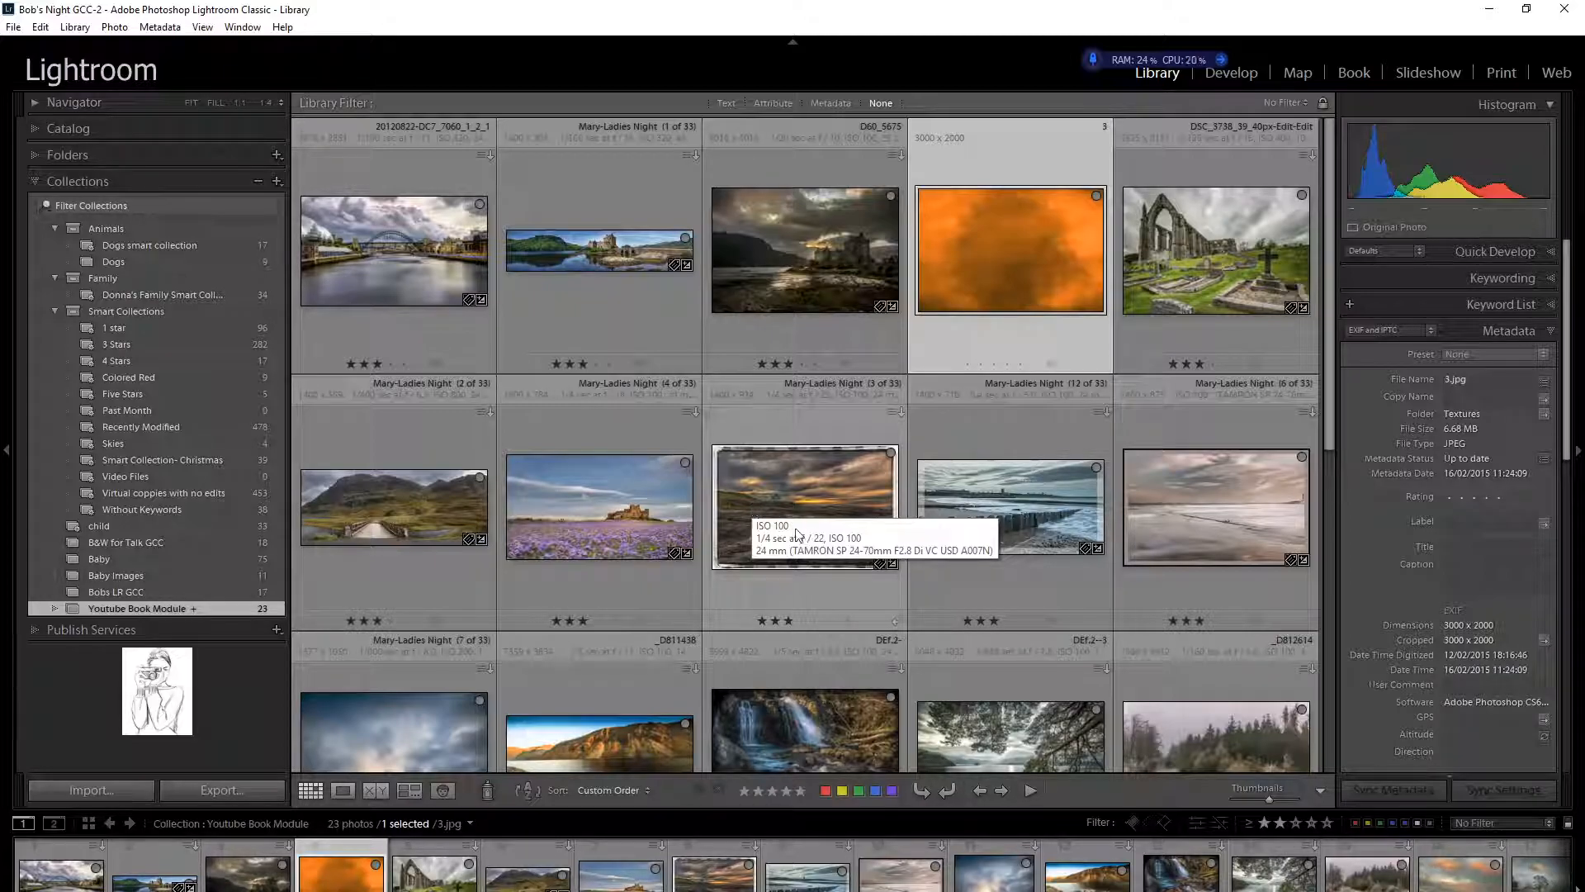
Step: Move the photo of the castle behind purple flowers to the first position in the collection
mouse_move(580, 503)
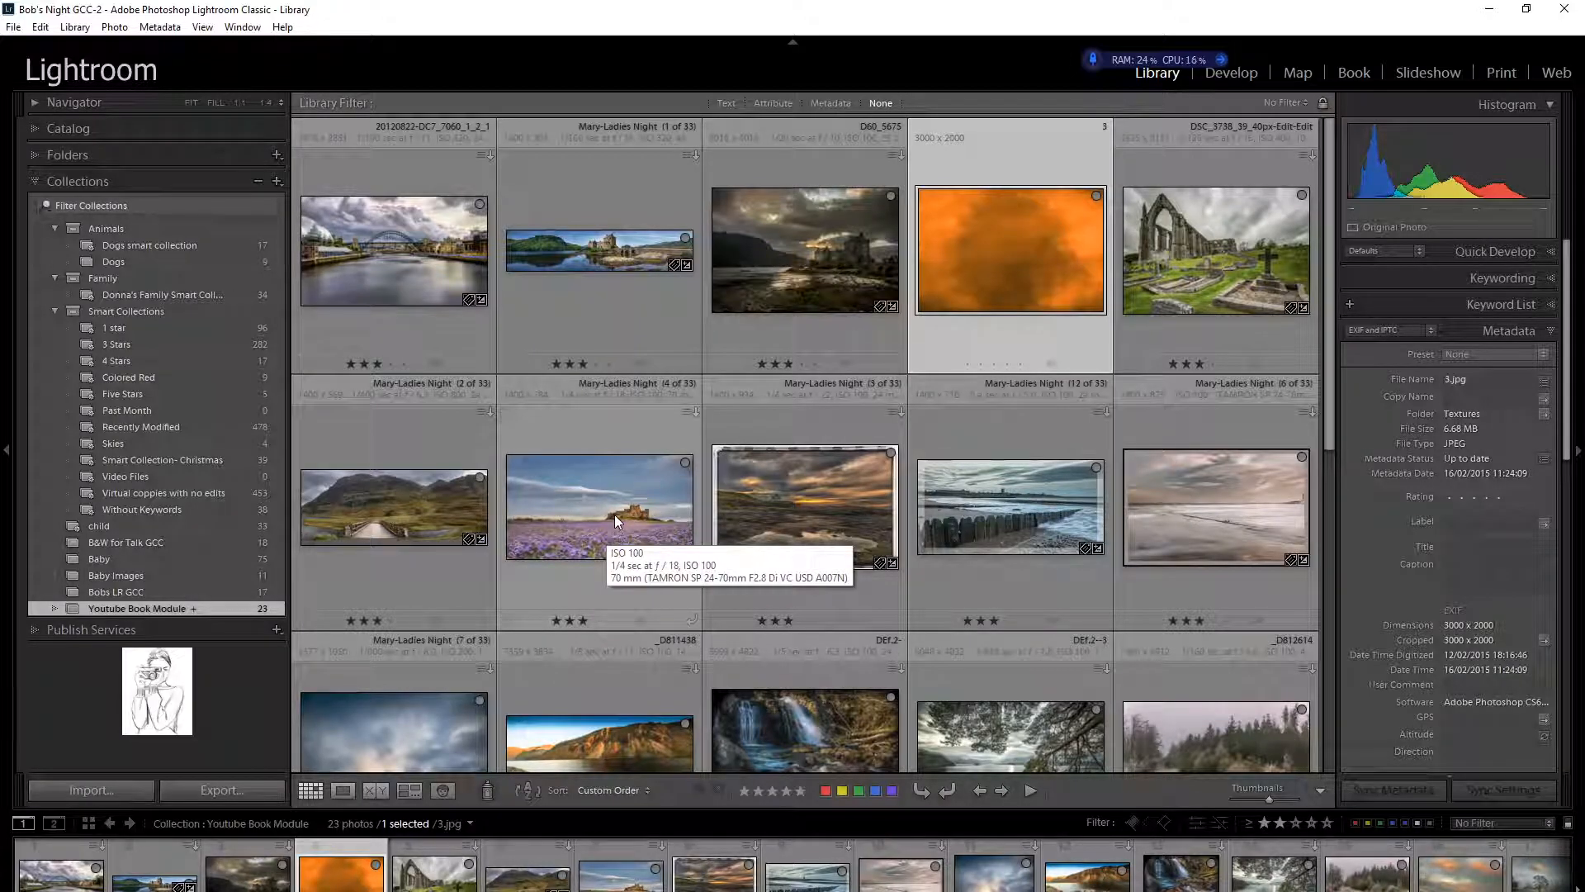
drag(616, 507, 291, 259)
drag(552, 472, 333, 324)
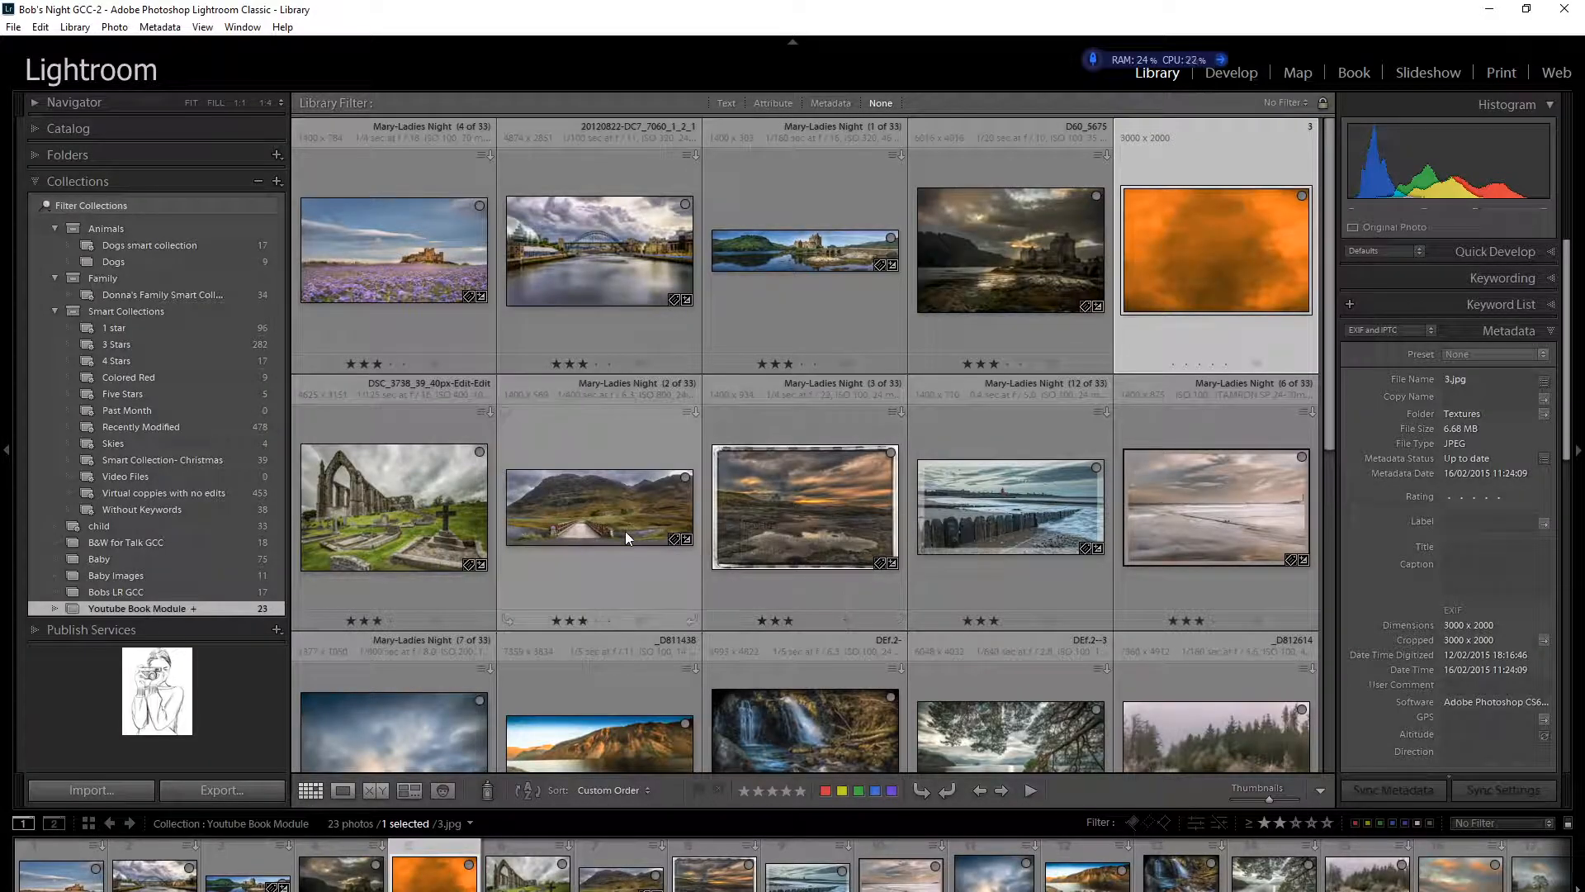
Step: Move the sunset rock-pool photo to the end of the collection and the bluebell woodland photo directly after the forest track photo
click(801, 510)
scroll(802, 502, down, 1)
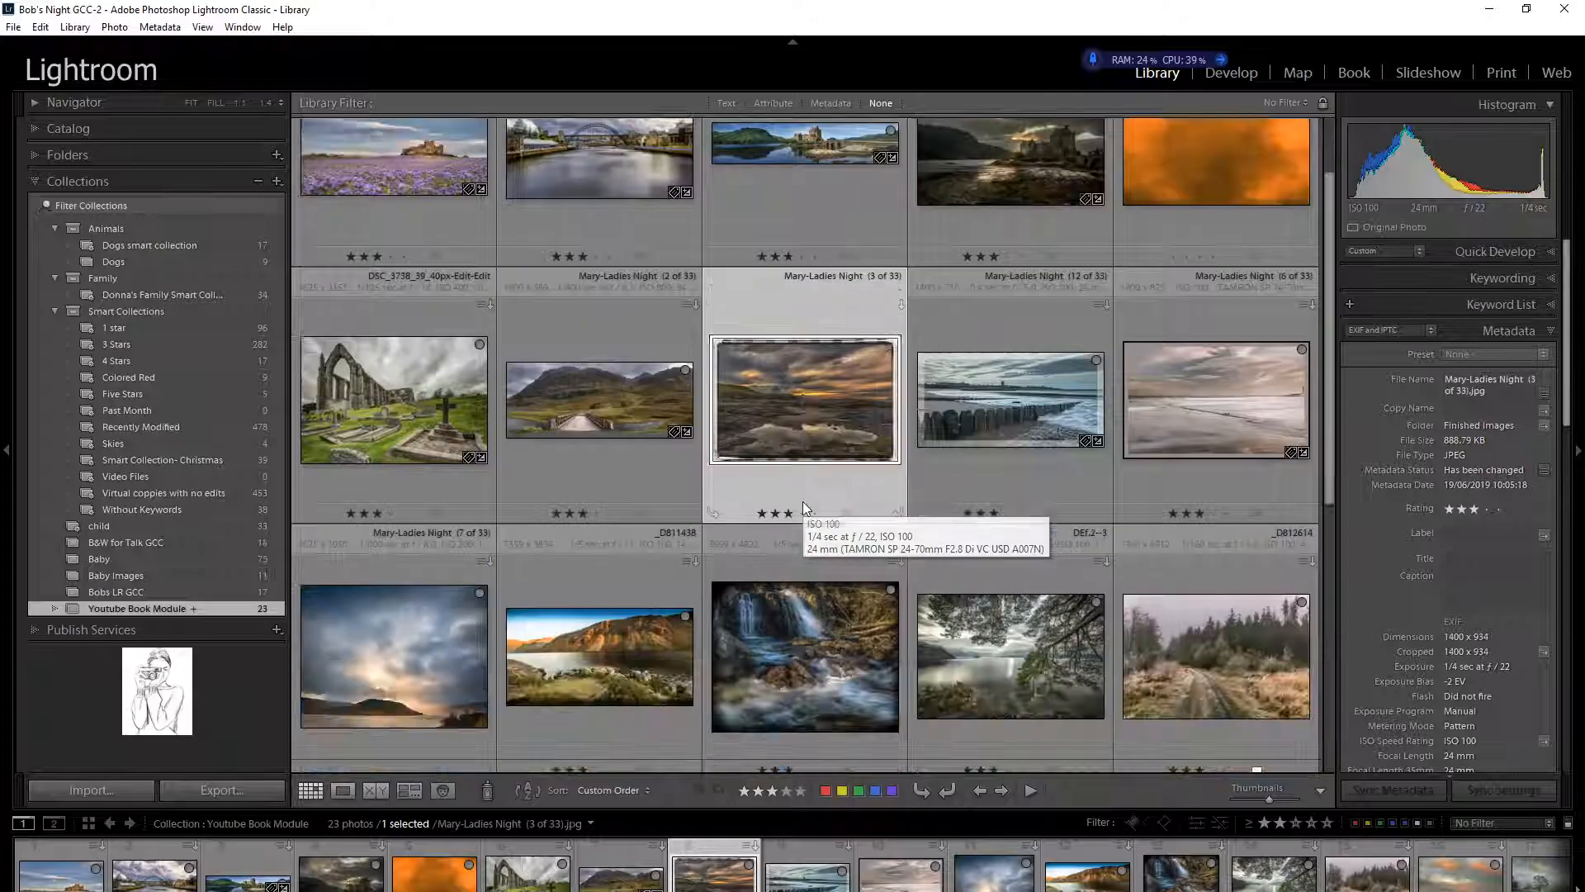
scroll(803, 502, down, 1)
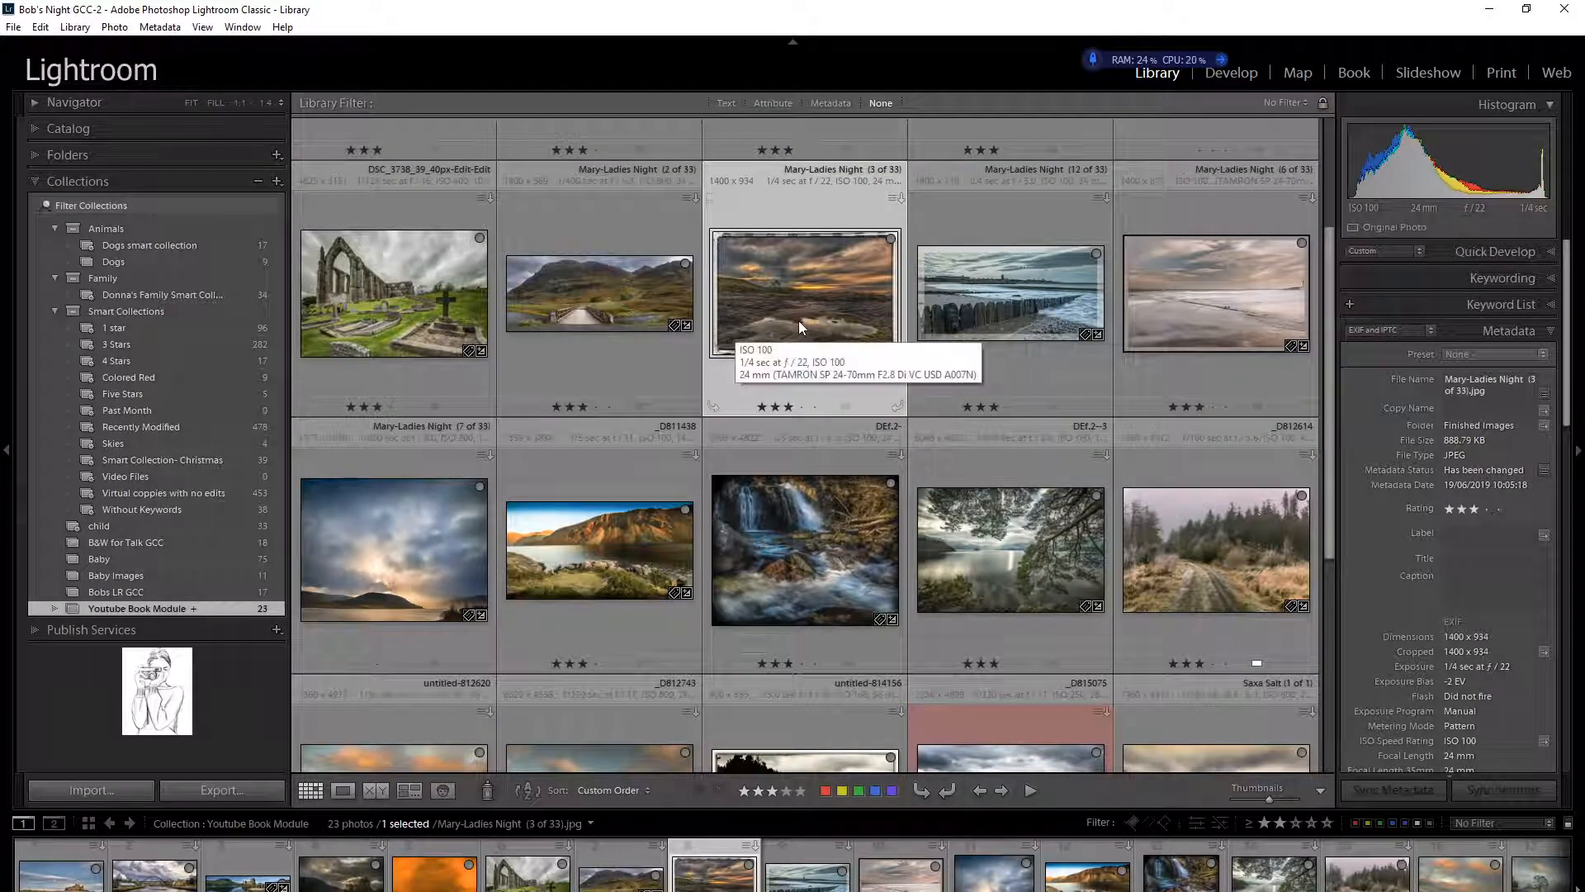
drag(805, 289, 914, 680)
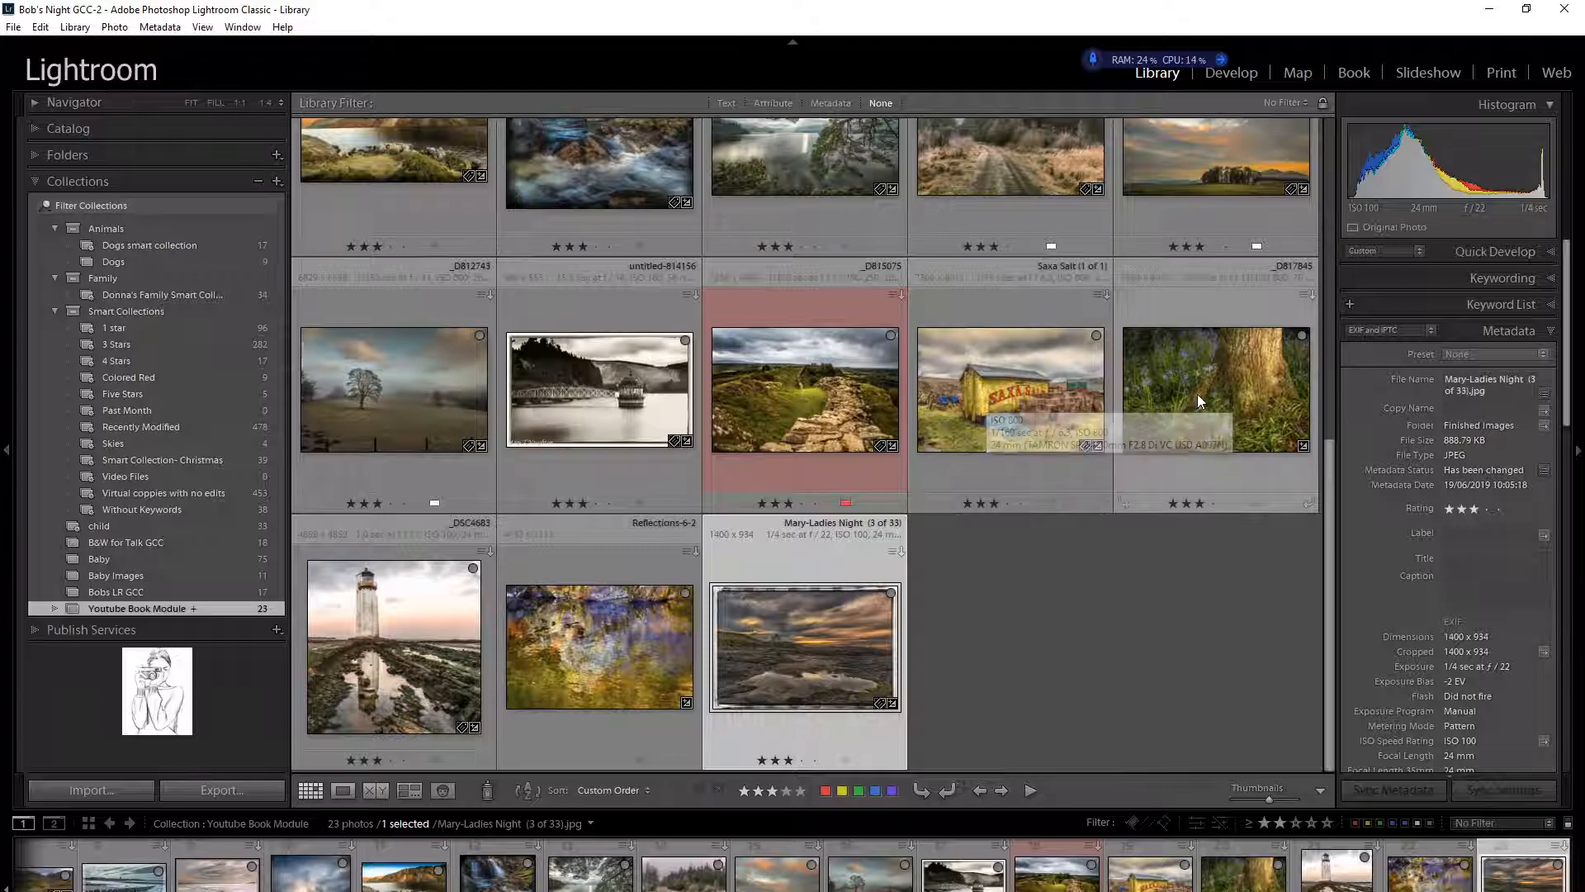
drag(1198, 394, 1106, 154)
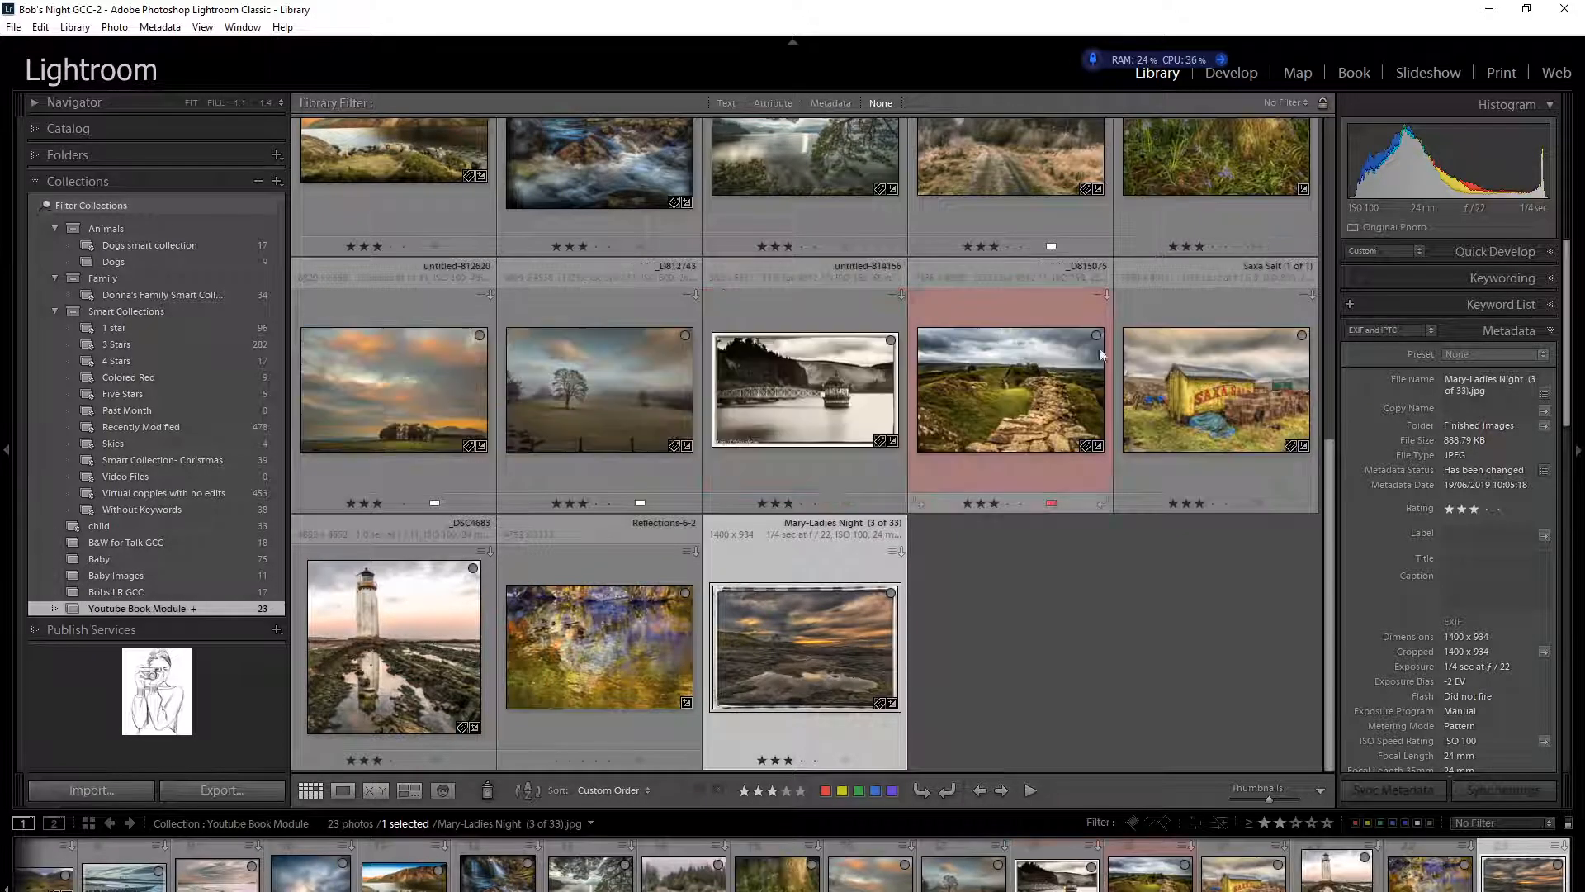
Step: Move the black-and-white reservoir photo directly before the forest track photo in the collection
scroll(731, 383, up, 2)
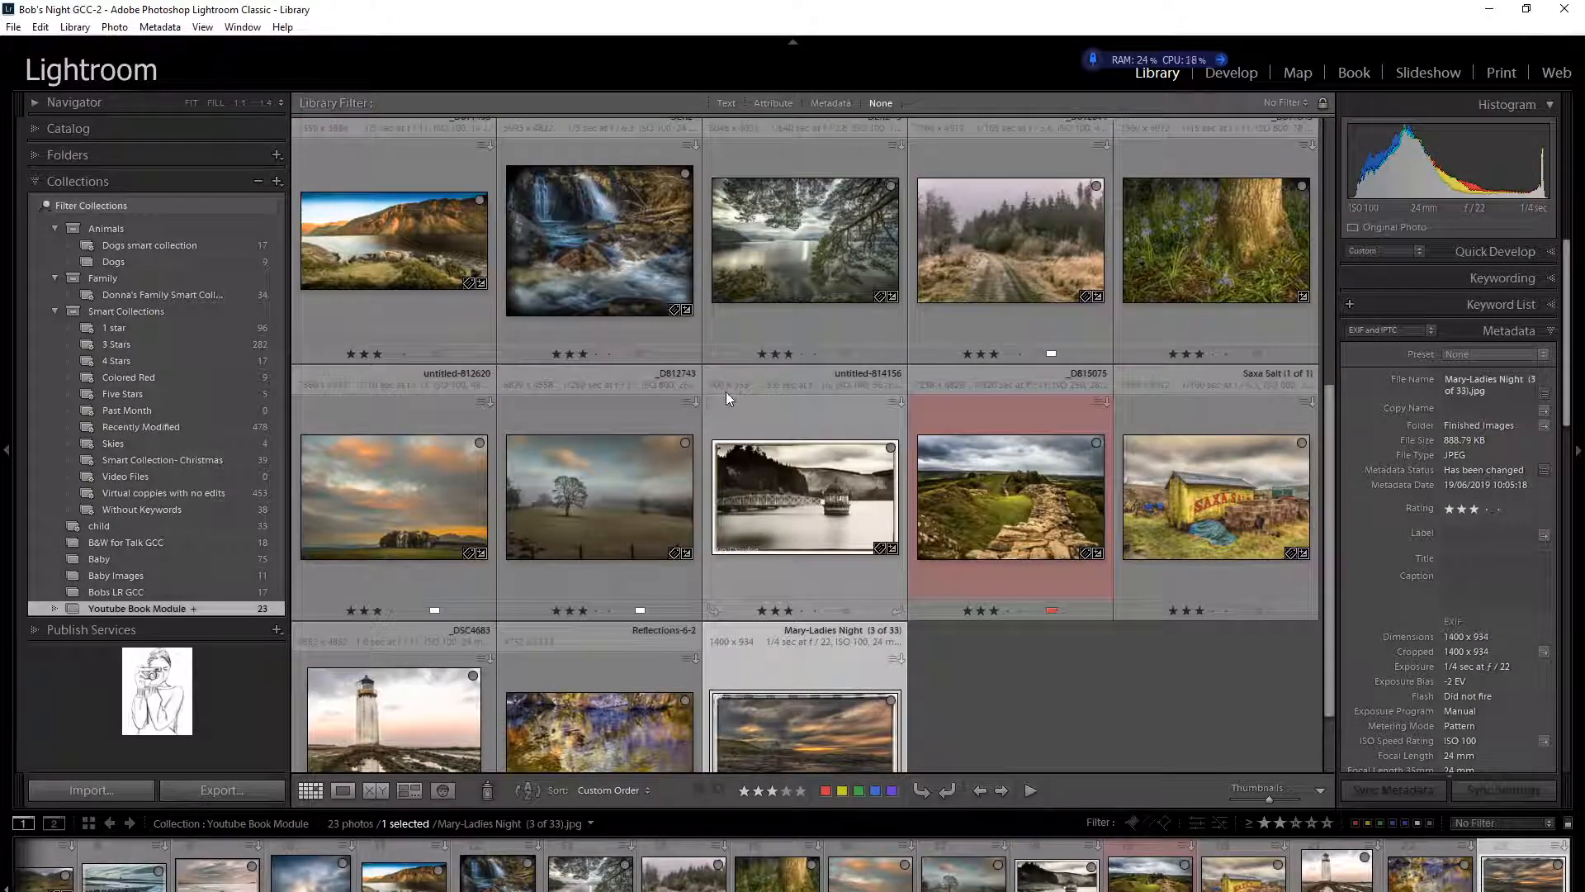
scroll(726, 391, up, 2)
scroll(621, 345, up, 2)
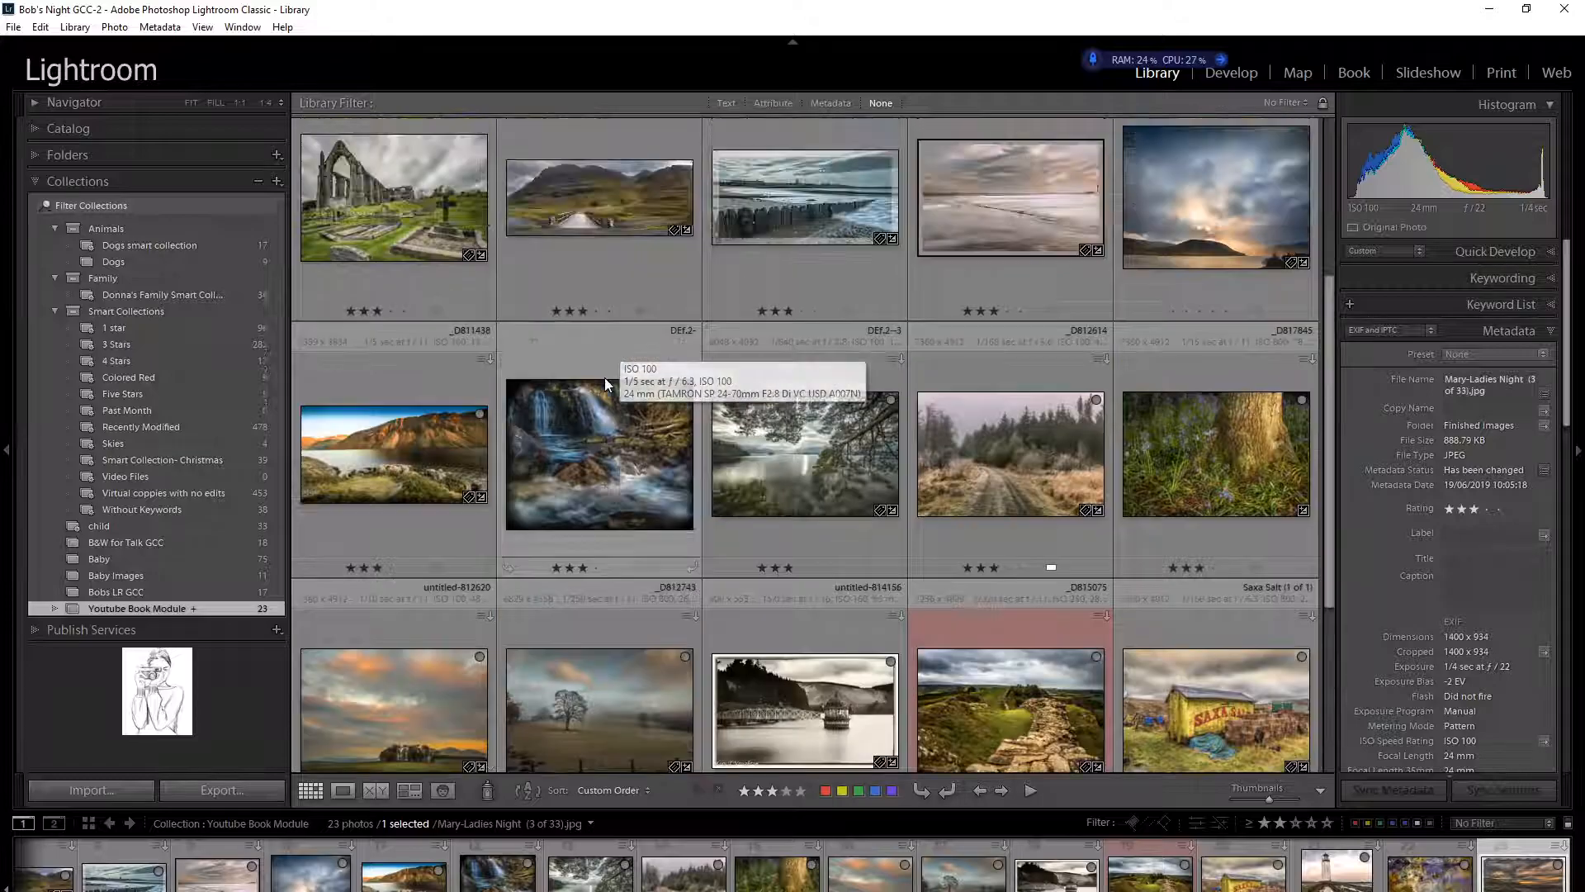
scroll(604, 378, up, 4)
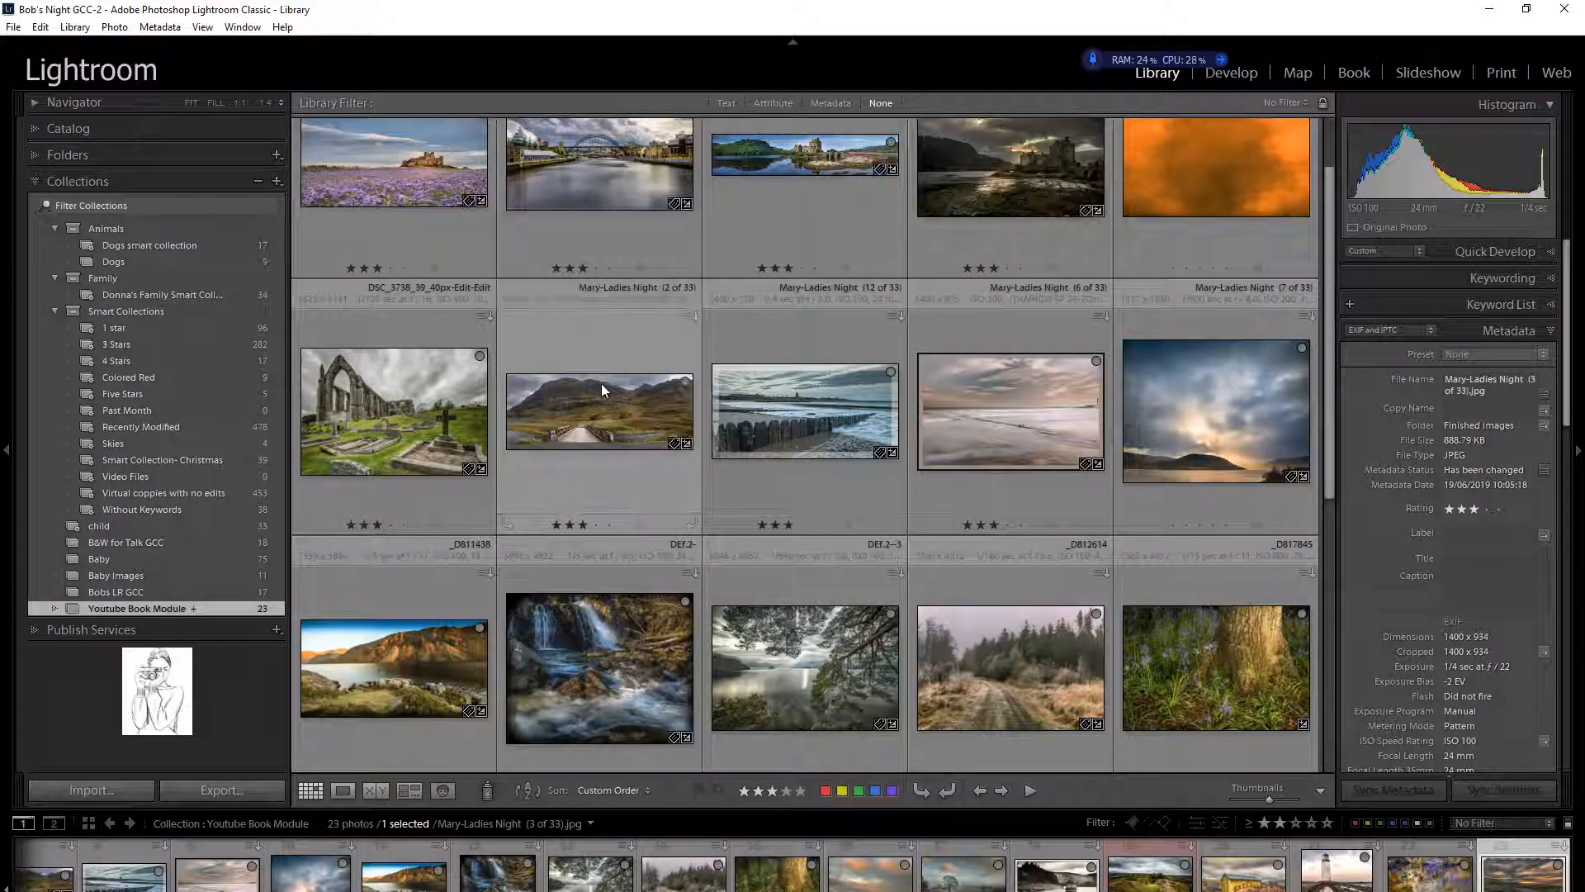
scroll(602, 383, up, 2)
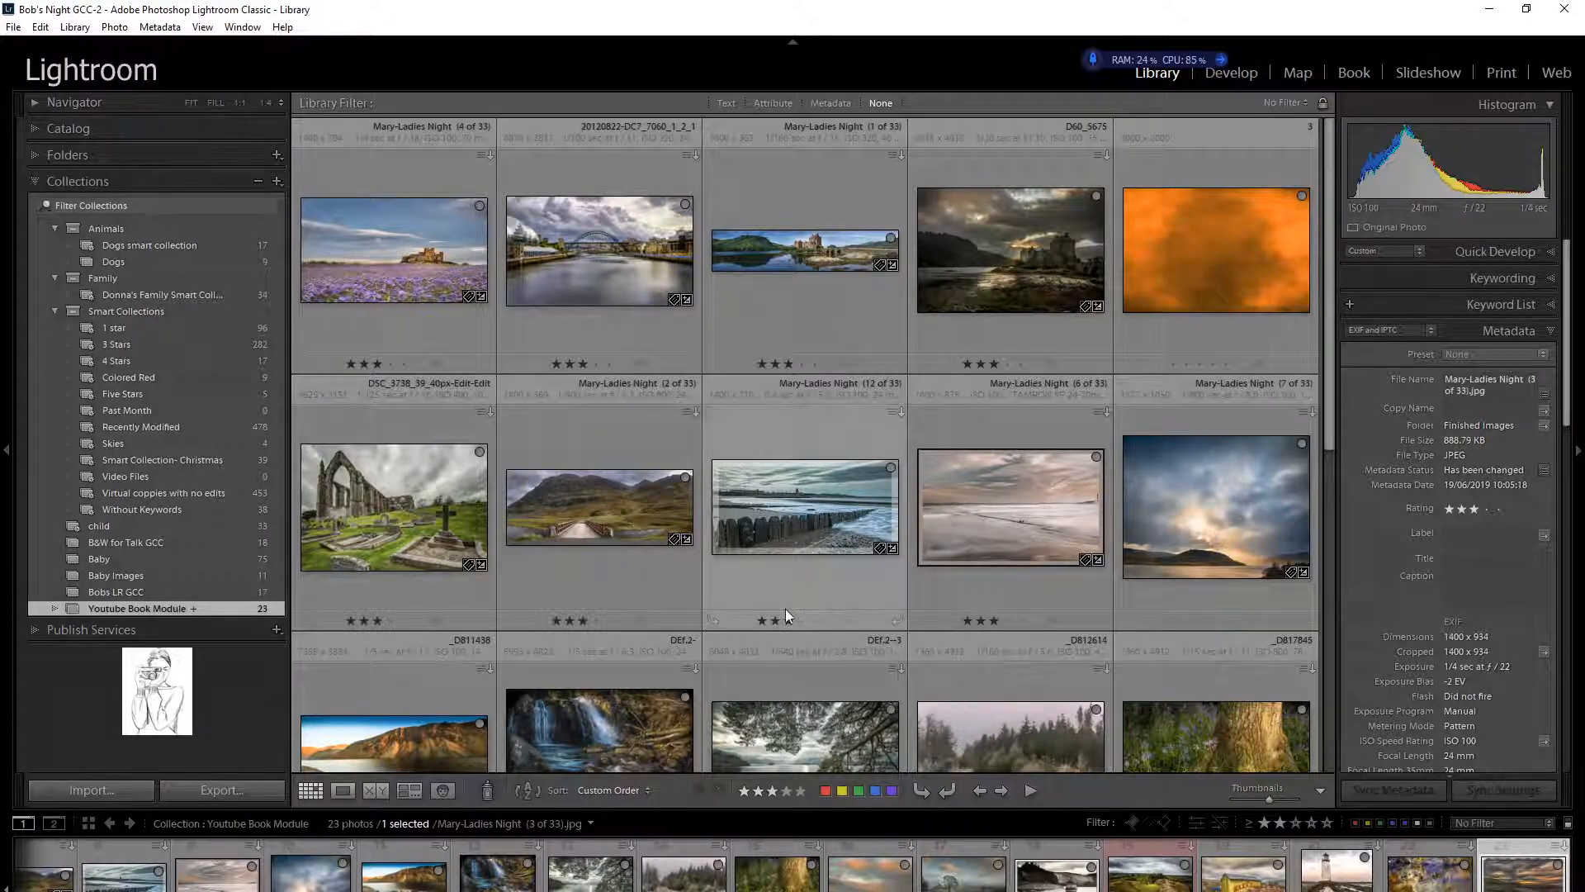
scroll(785, 608, down, 2)
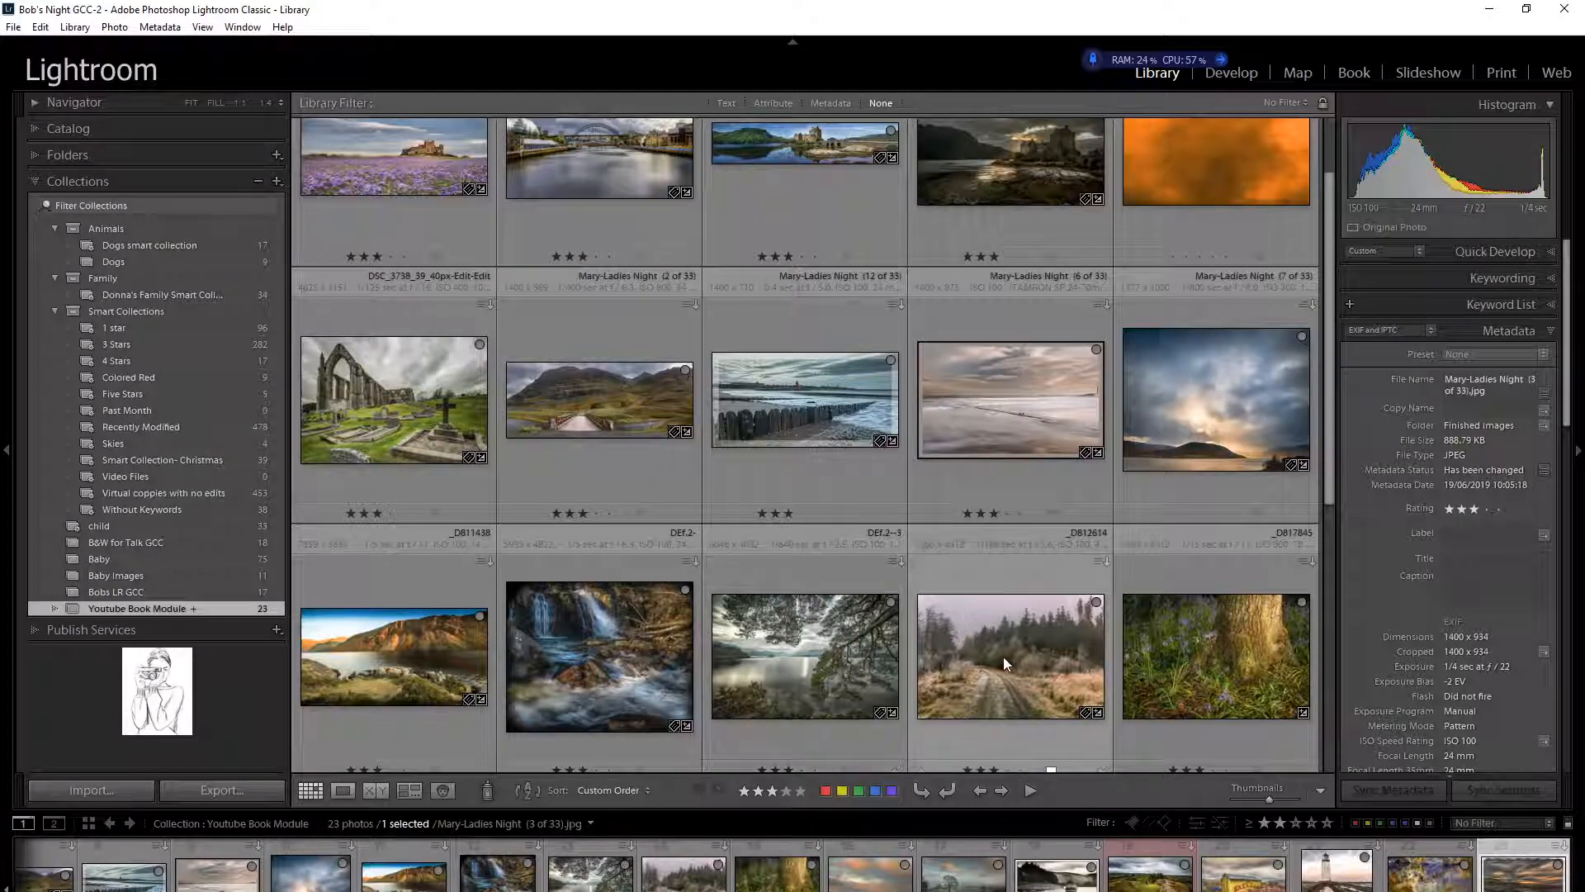
scroll(1003, 656, down, 4)
drag(825, 722, 892, 502)
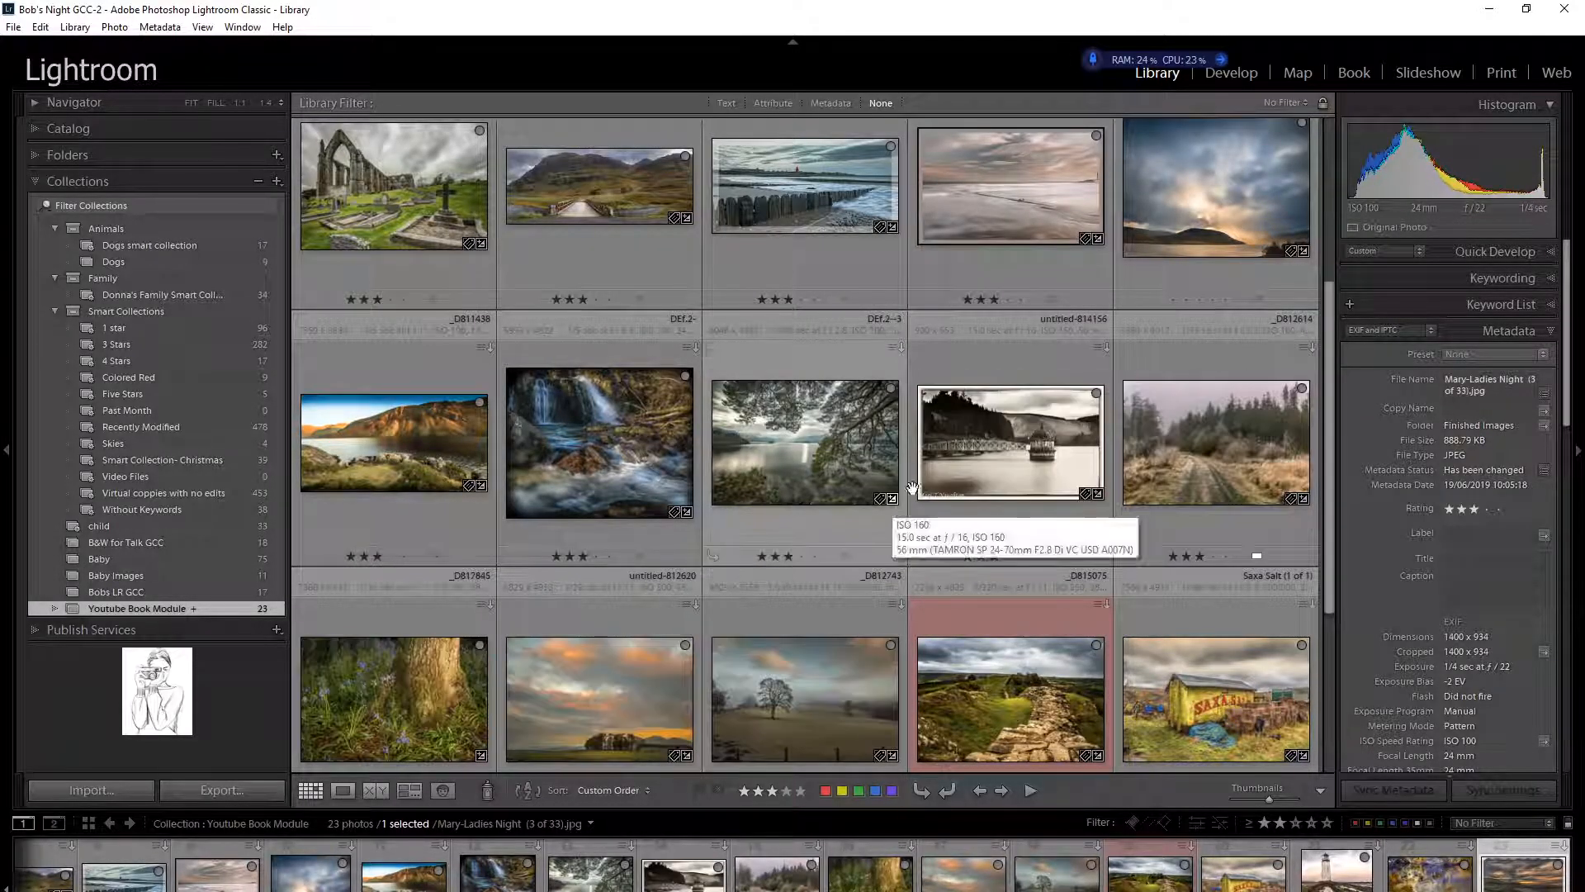
Step: Switch the displayed metadata set from EXIF and IPTC to Default
scroll(807, 645, down, 2)
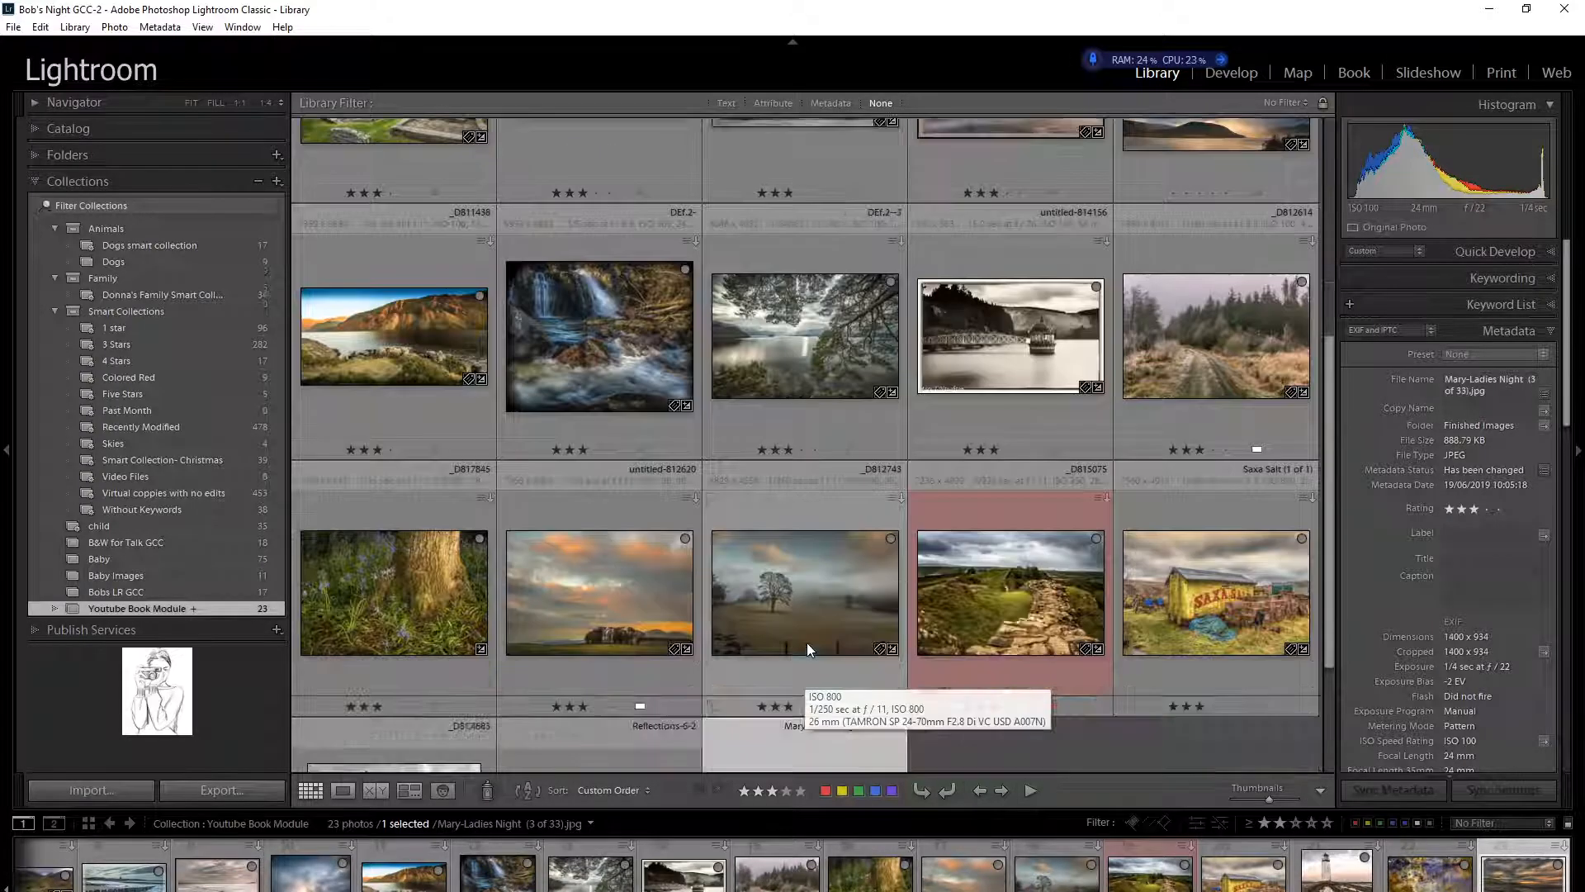
scroll(805, 642, down, 2)
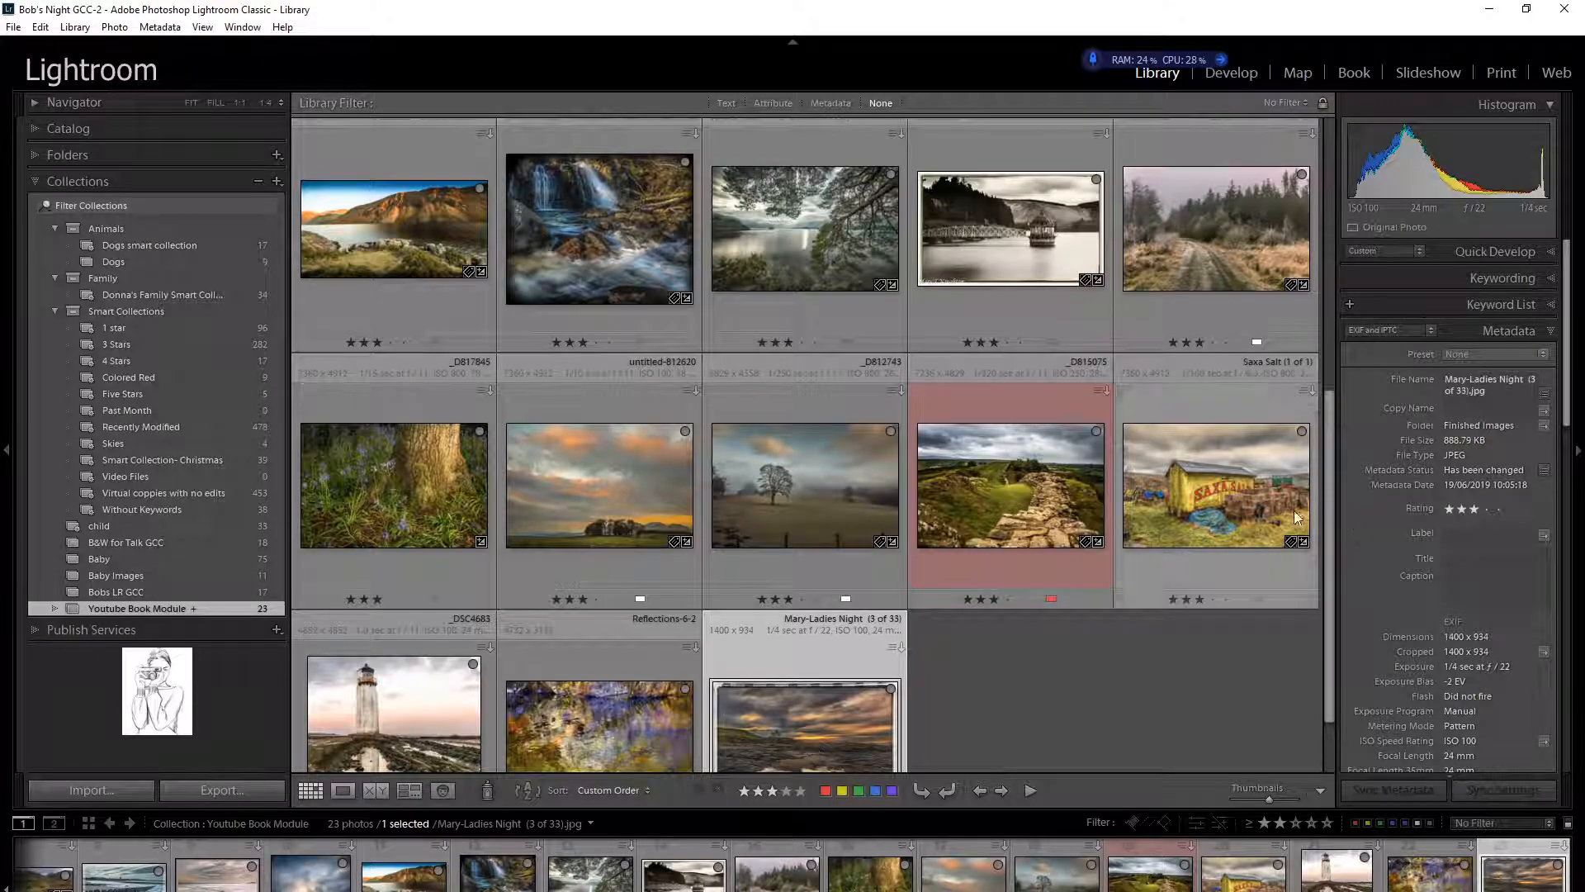
click(1431, 331)
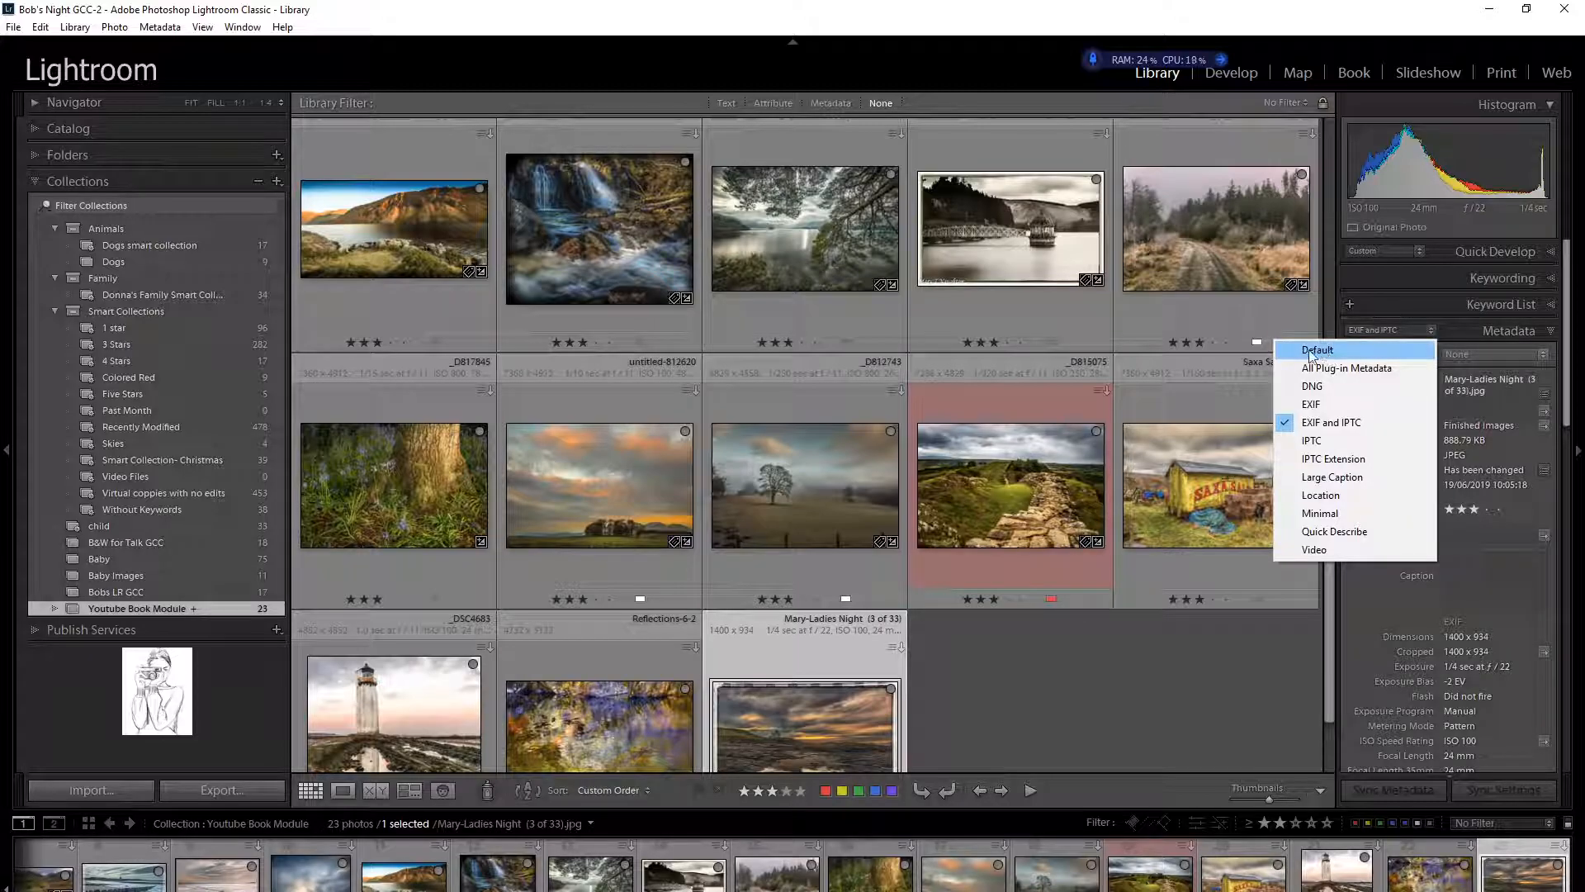
click(1313, 351)
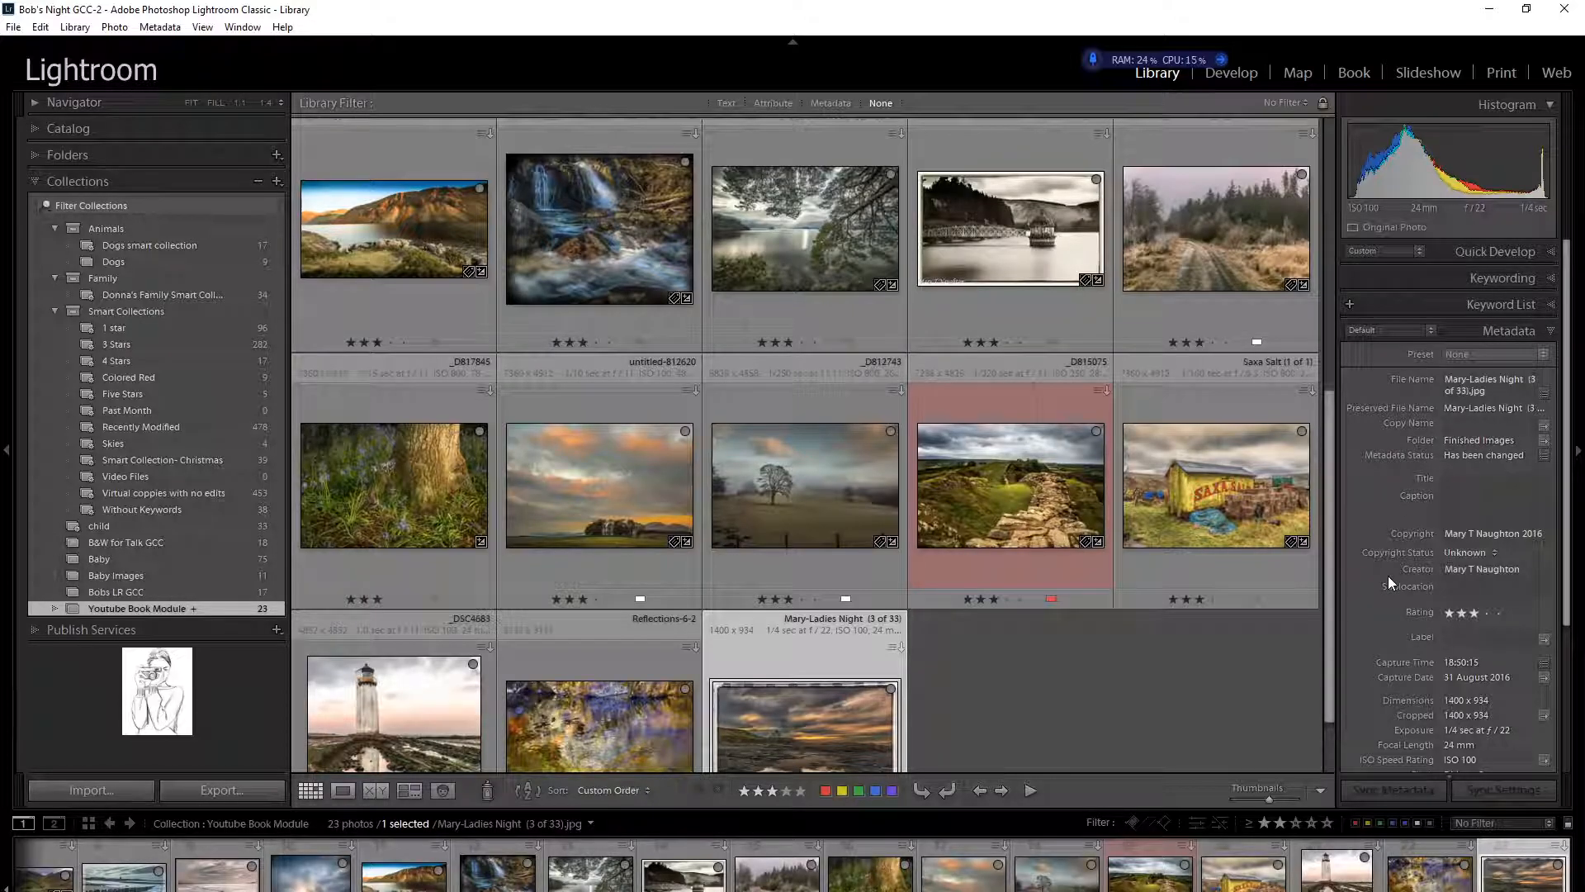
Step: Give the photo of the yellow Saxa Salt wagon the metadata title "Saxa Salt"
click(1472, 479)
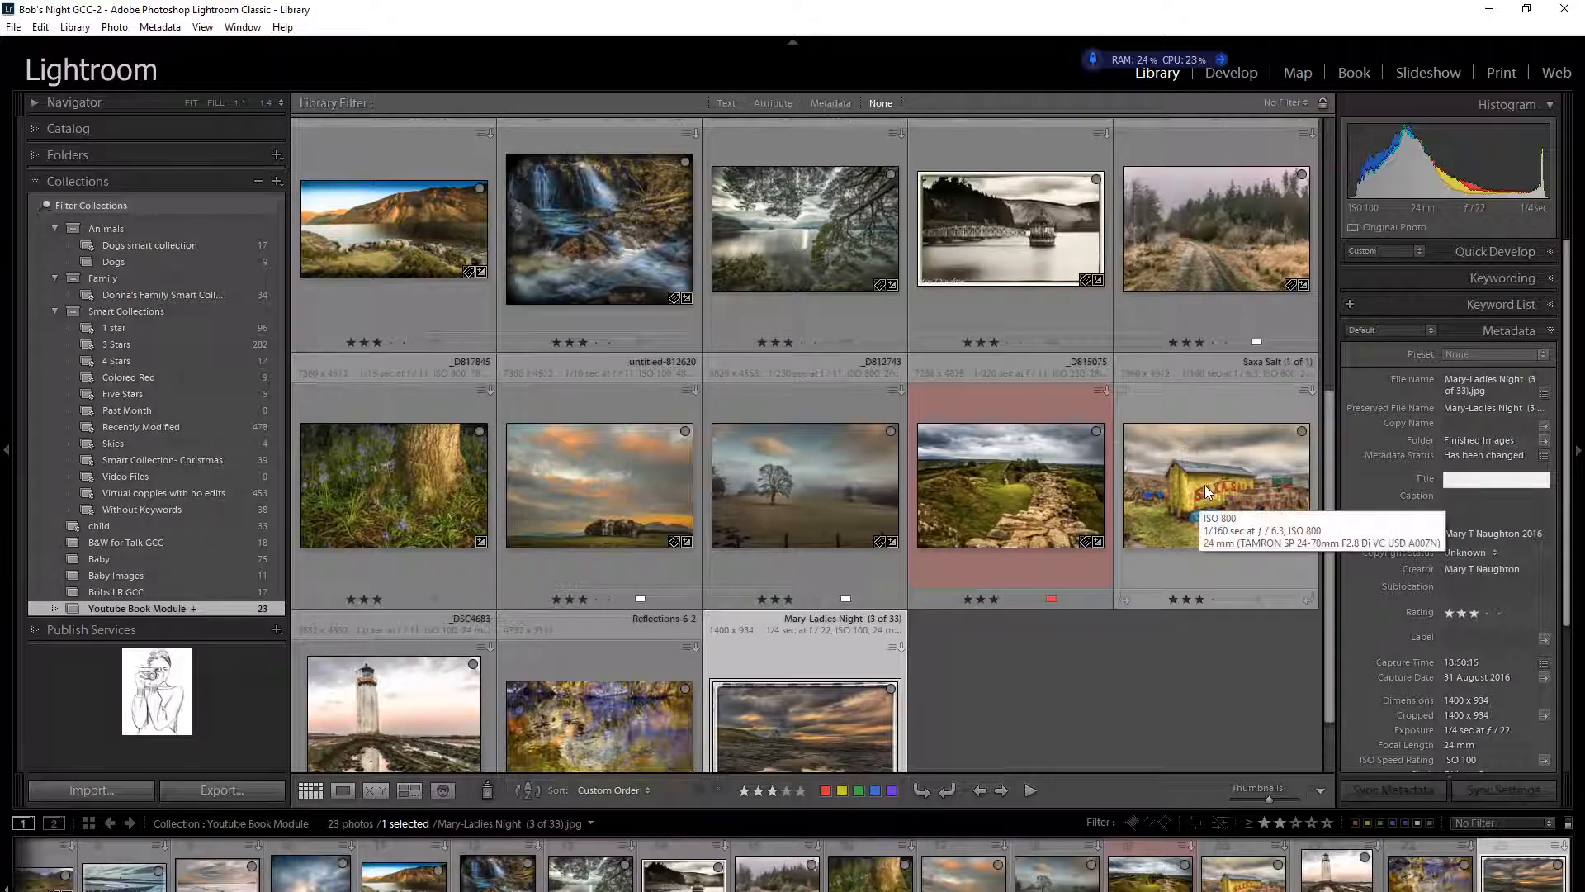
click(1186, 517)
click(1187, 522)
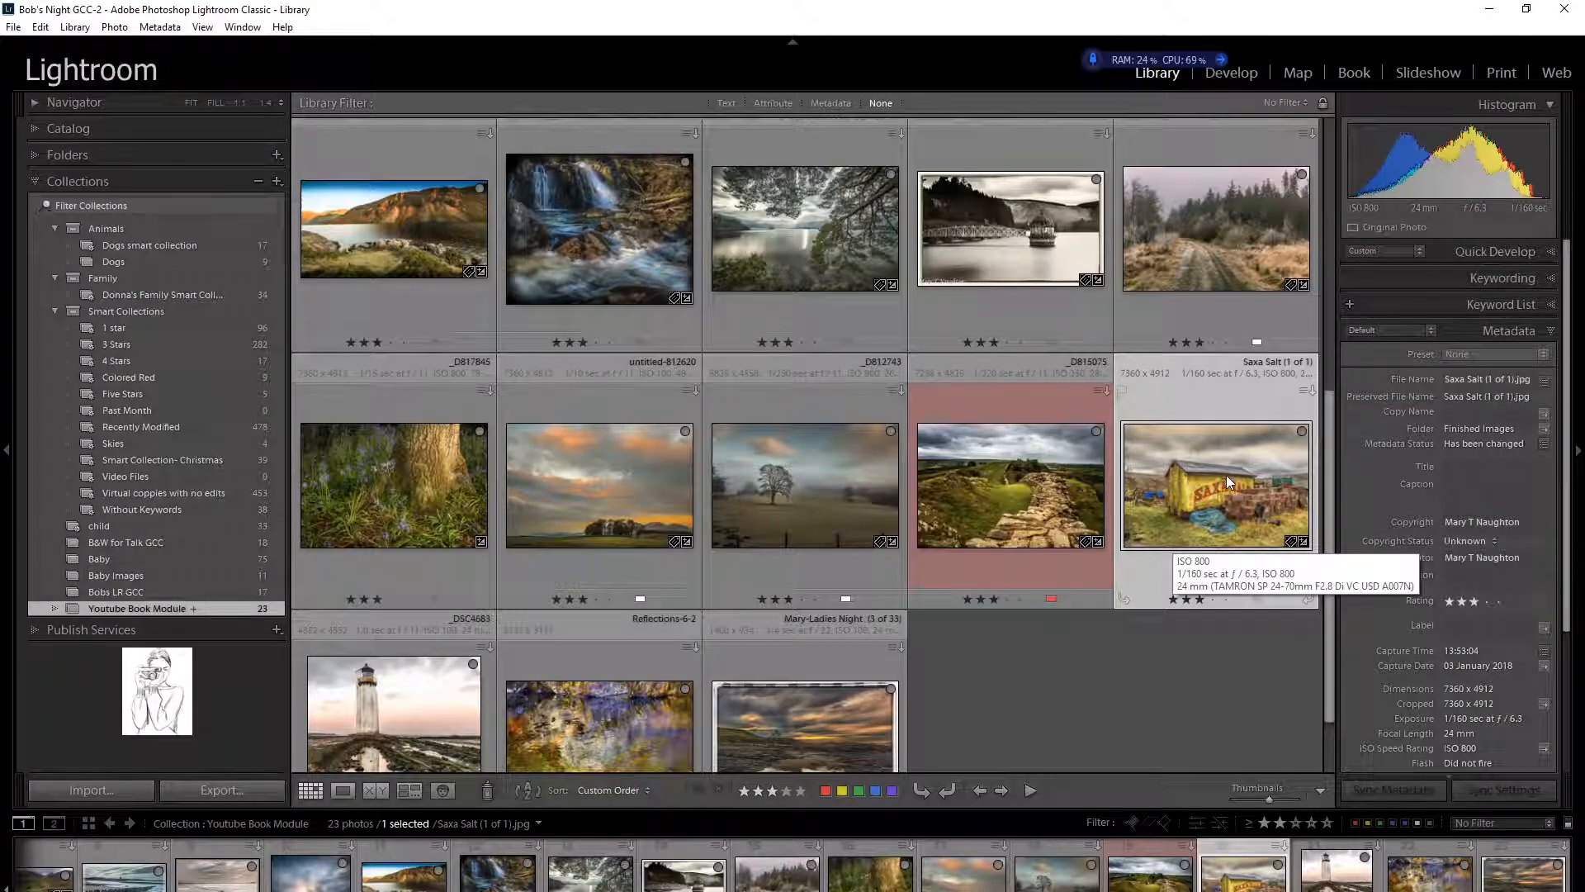
click(1455, 468)
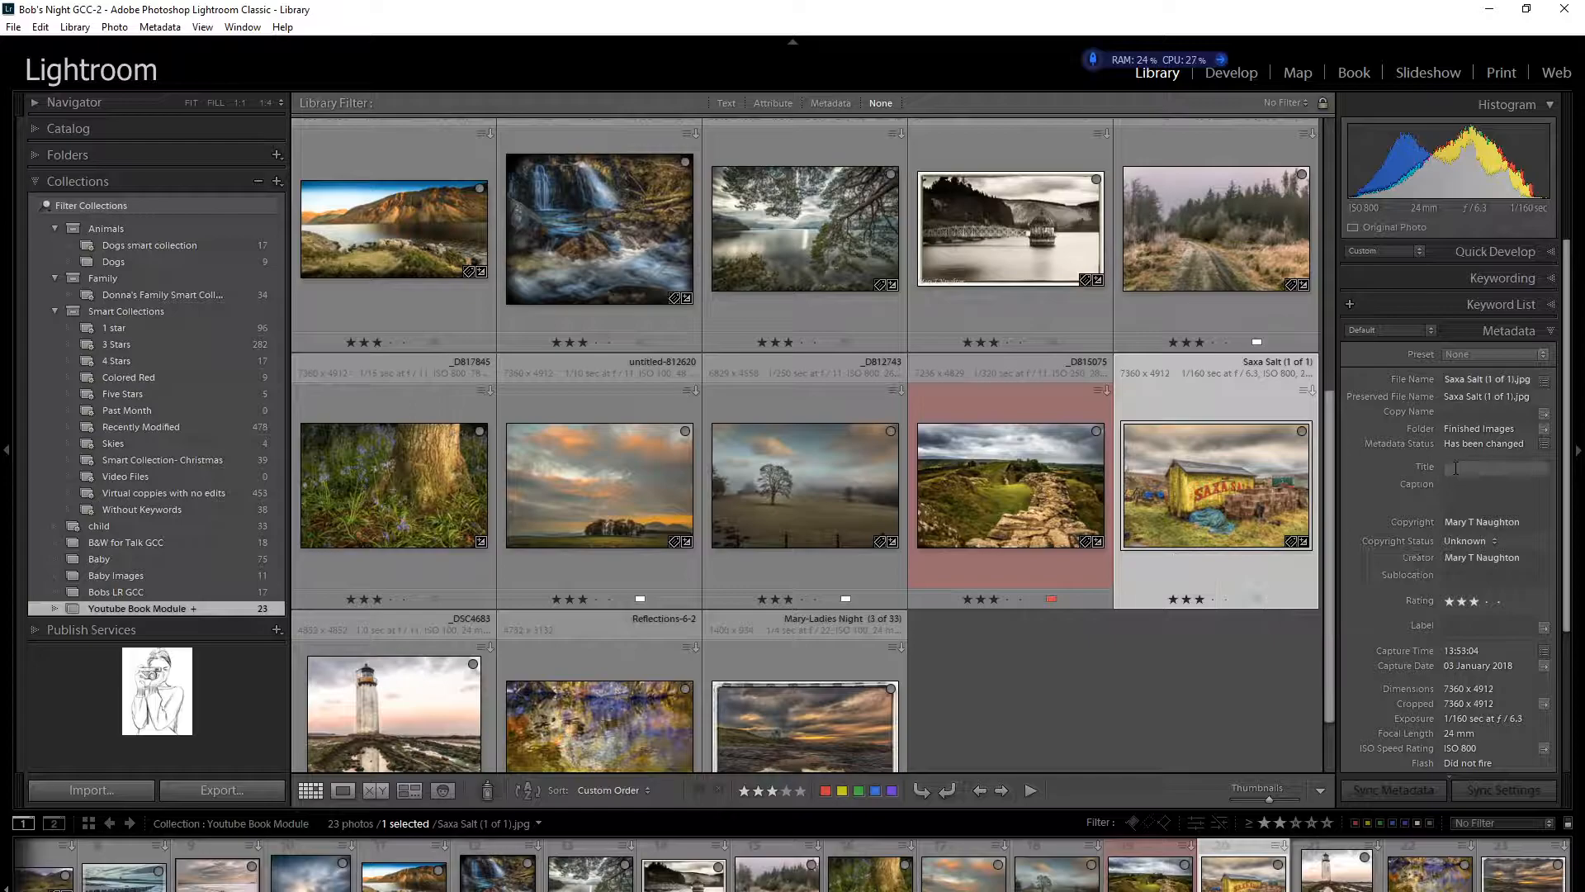
text(Saxa Salt)
Step: Add the caption "Take at a railway siding in the Scottish Borders." to the Saxa Salt photo
click(1462, 503)
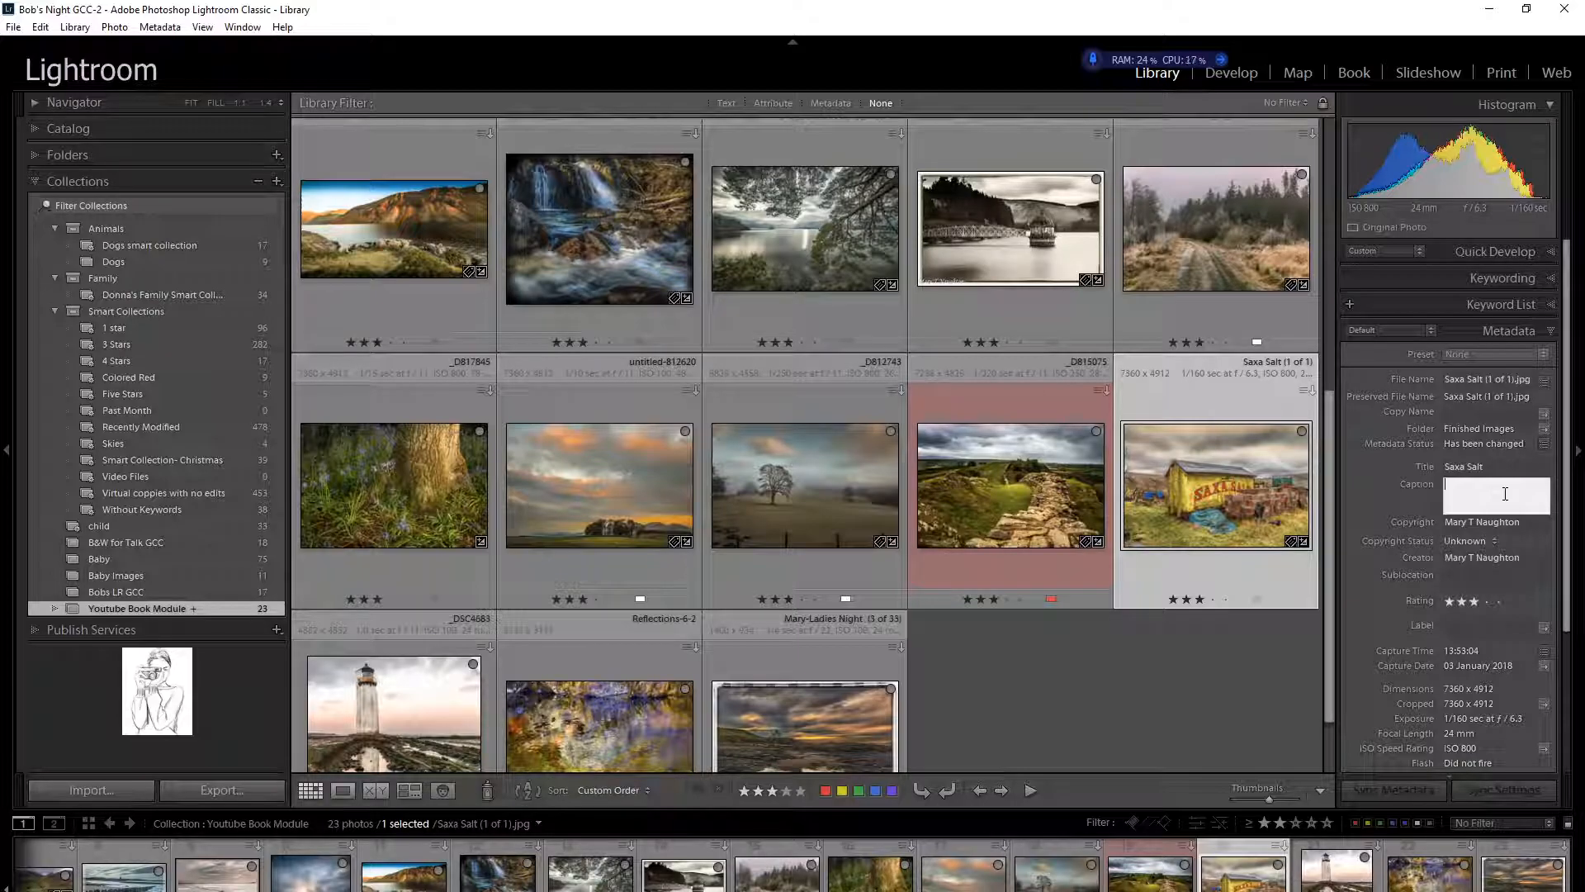
text(Take at a railway siding in the Scottish Borders.)
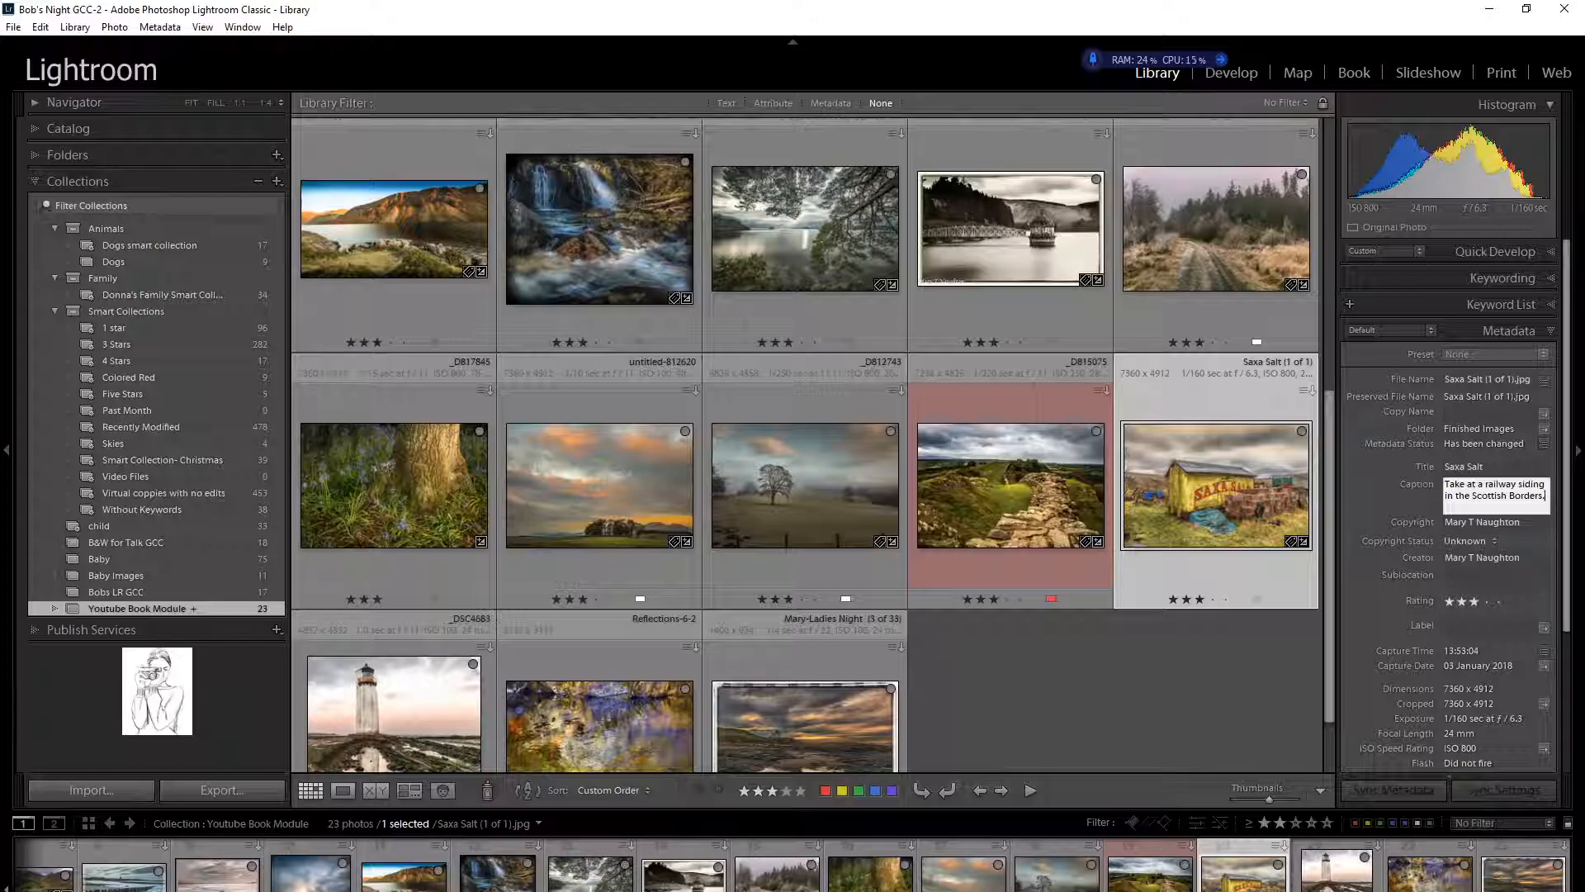
key(Return)
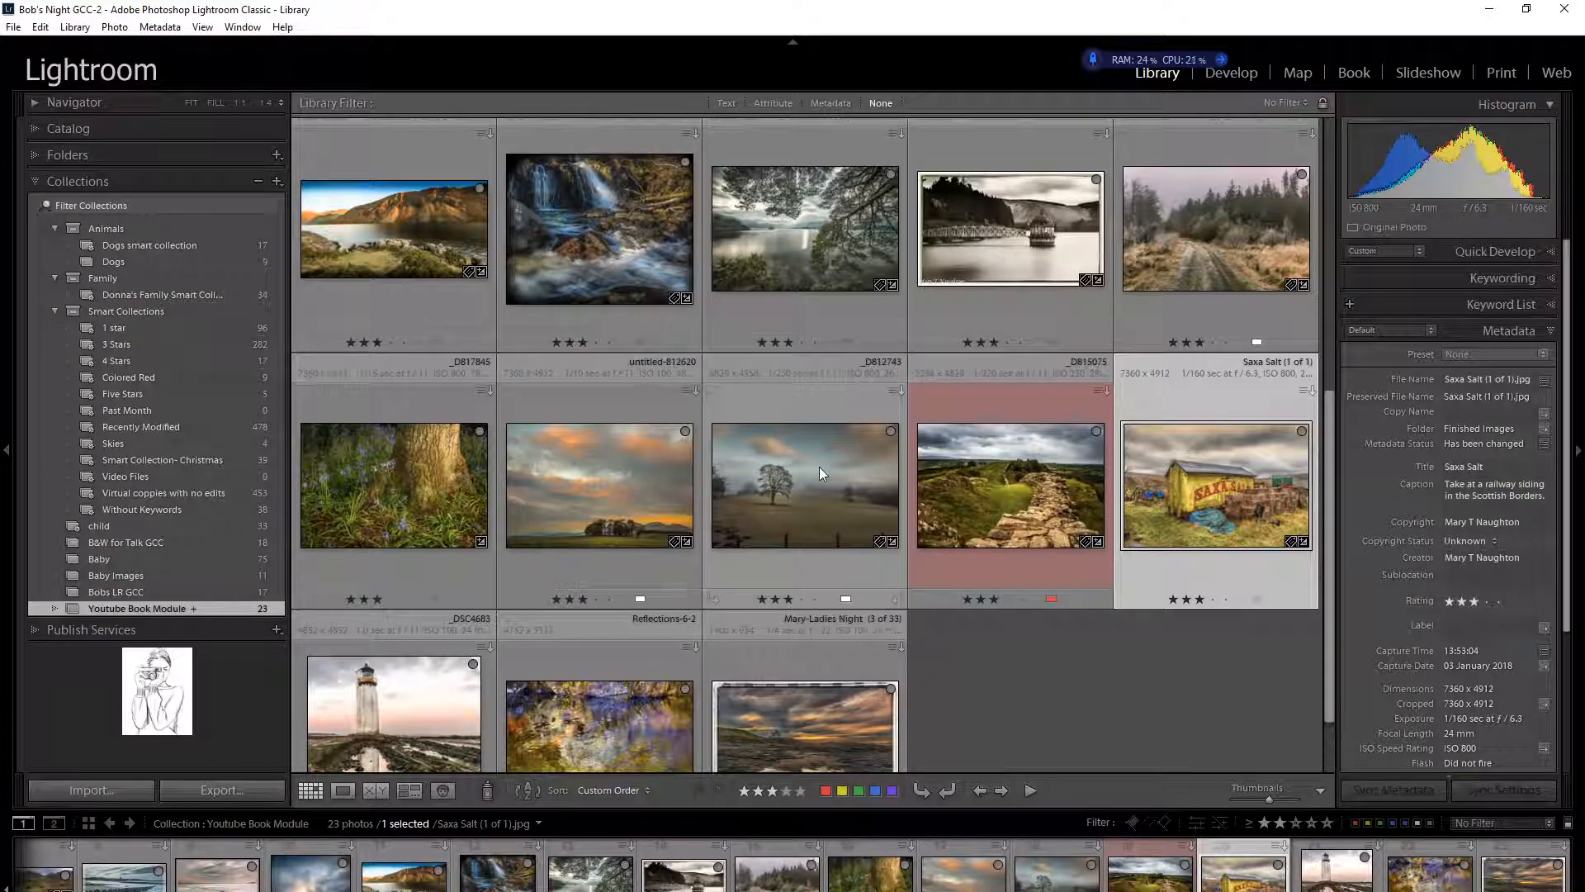
scroll(819, 467, up, 4)
scroll(810, 466, up, 1)
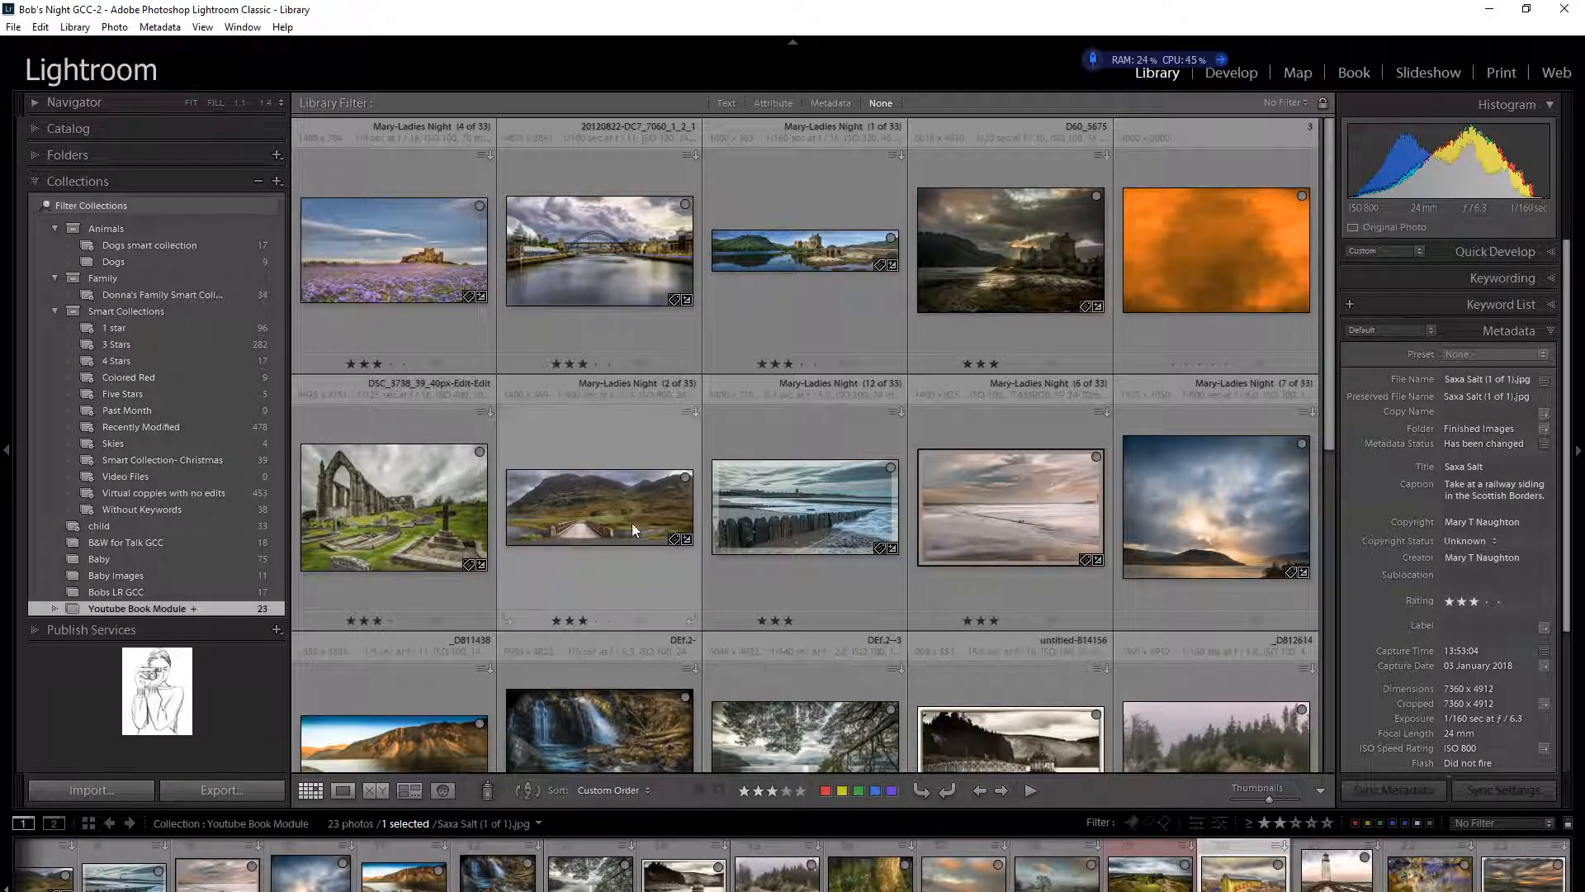
mouse_move(590, 510)
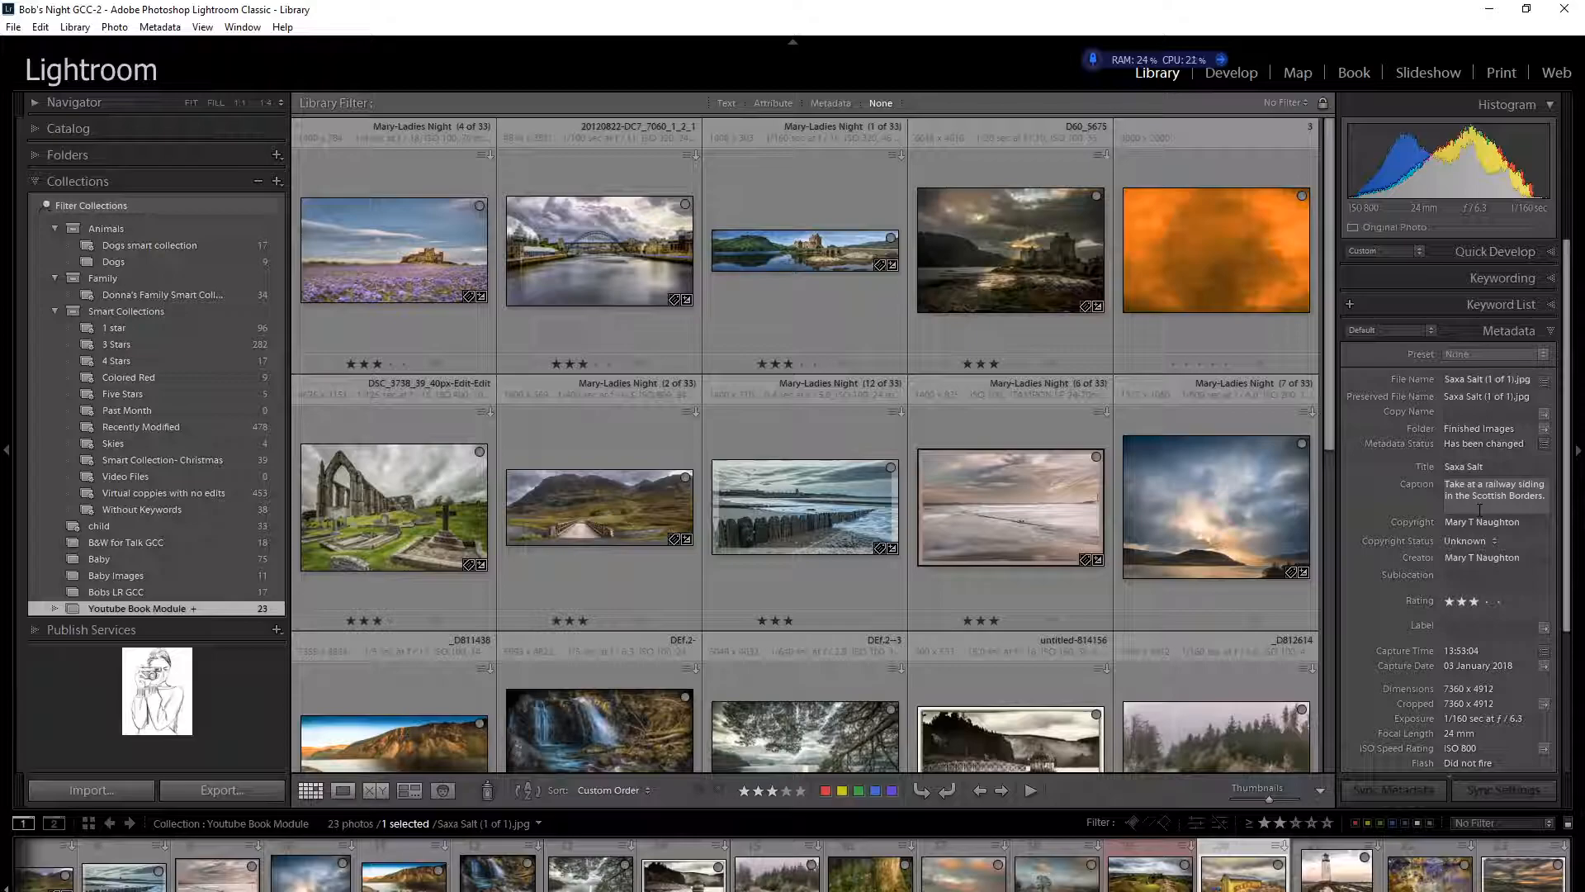
click(1502, 466)
click(1502, 467)
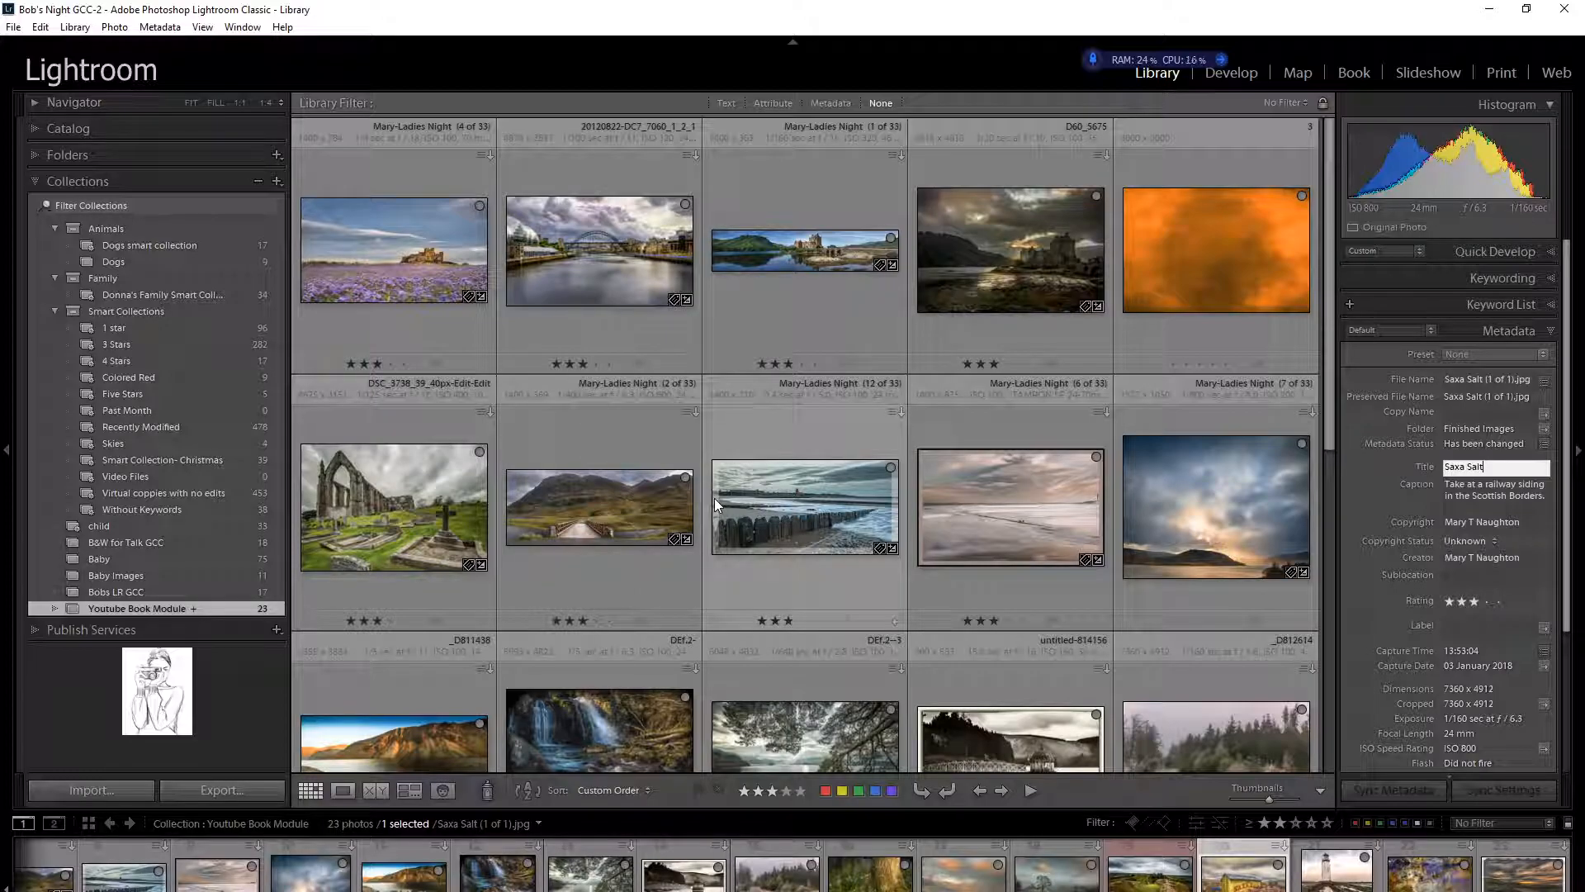
Step: Switch to the Book module and hide the preview and collections area to enlarge the page display
mouse_move(715, 498)
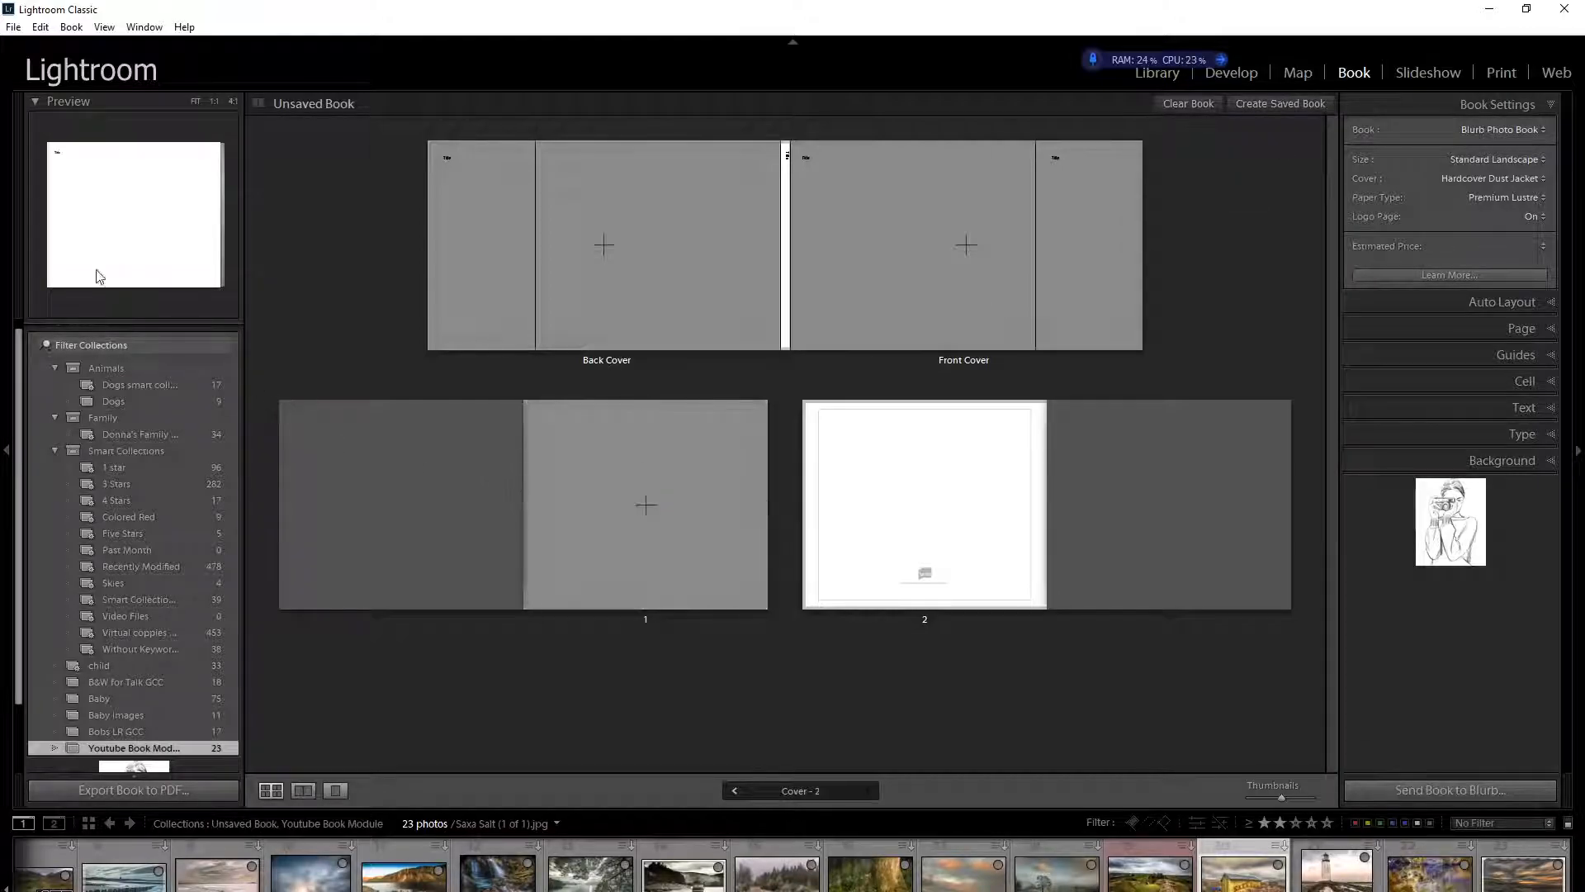
click(7, 452)
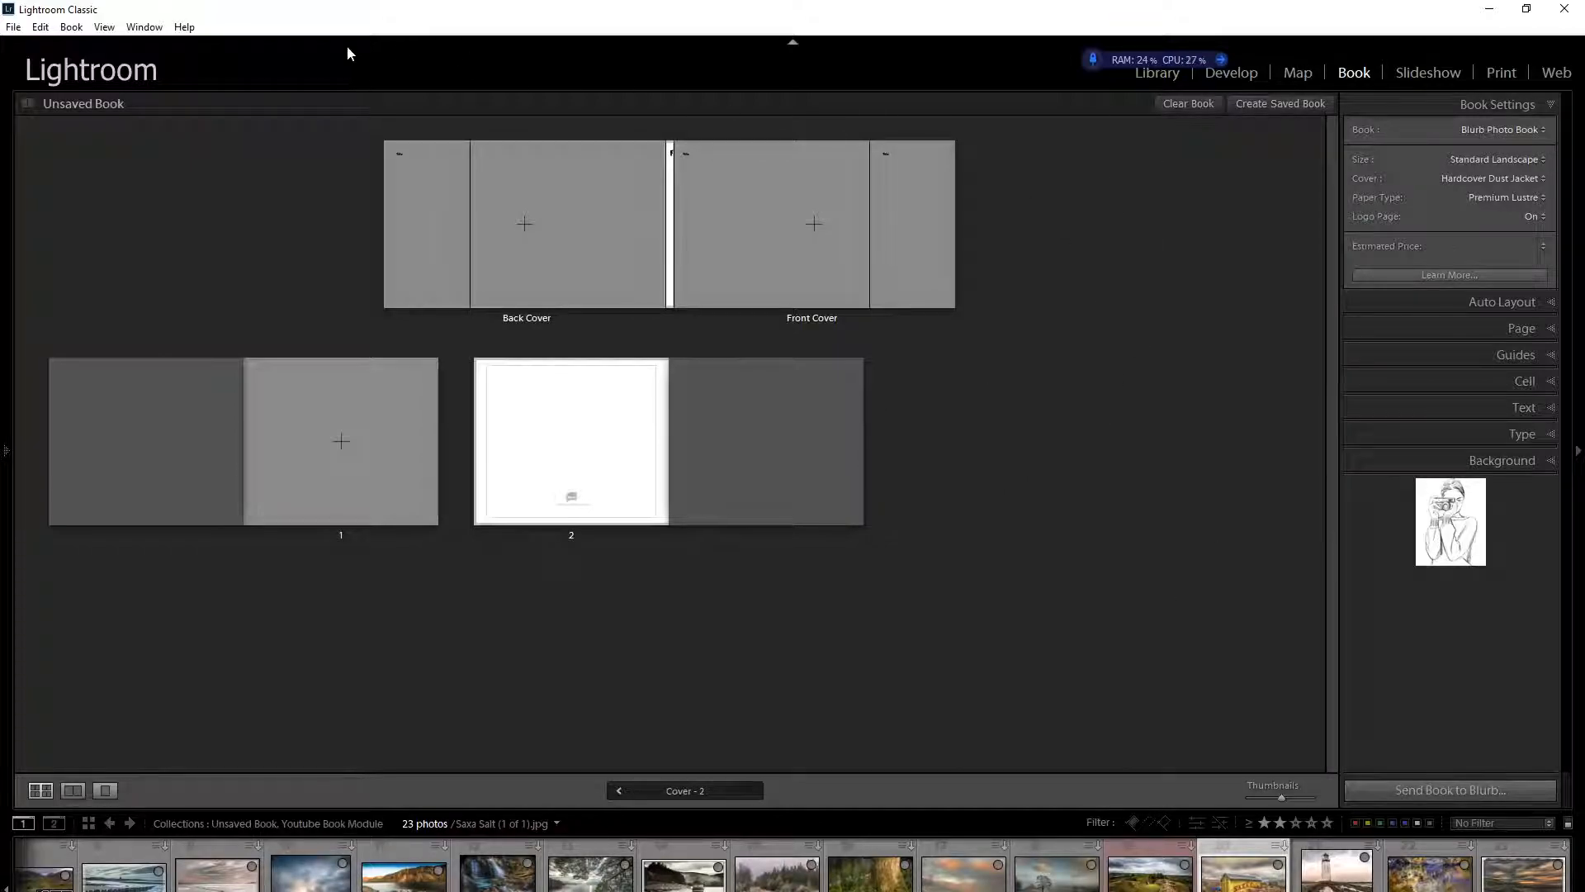
Step: In the book preferences, keep the default photo zoom at Zoom to Fit and fill text boxes with Title metadata
click(72, 29)
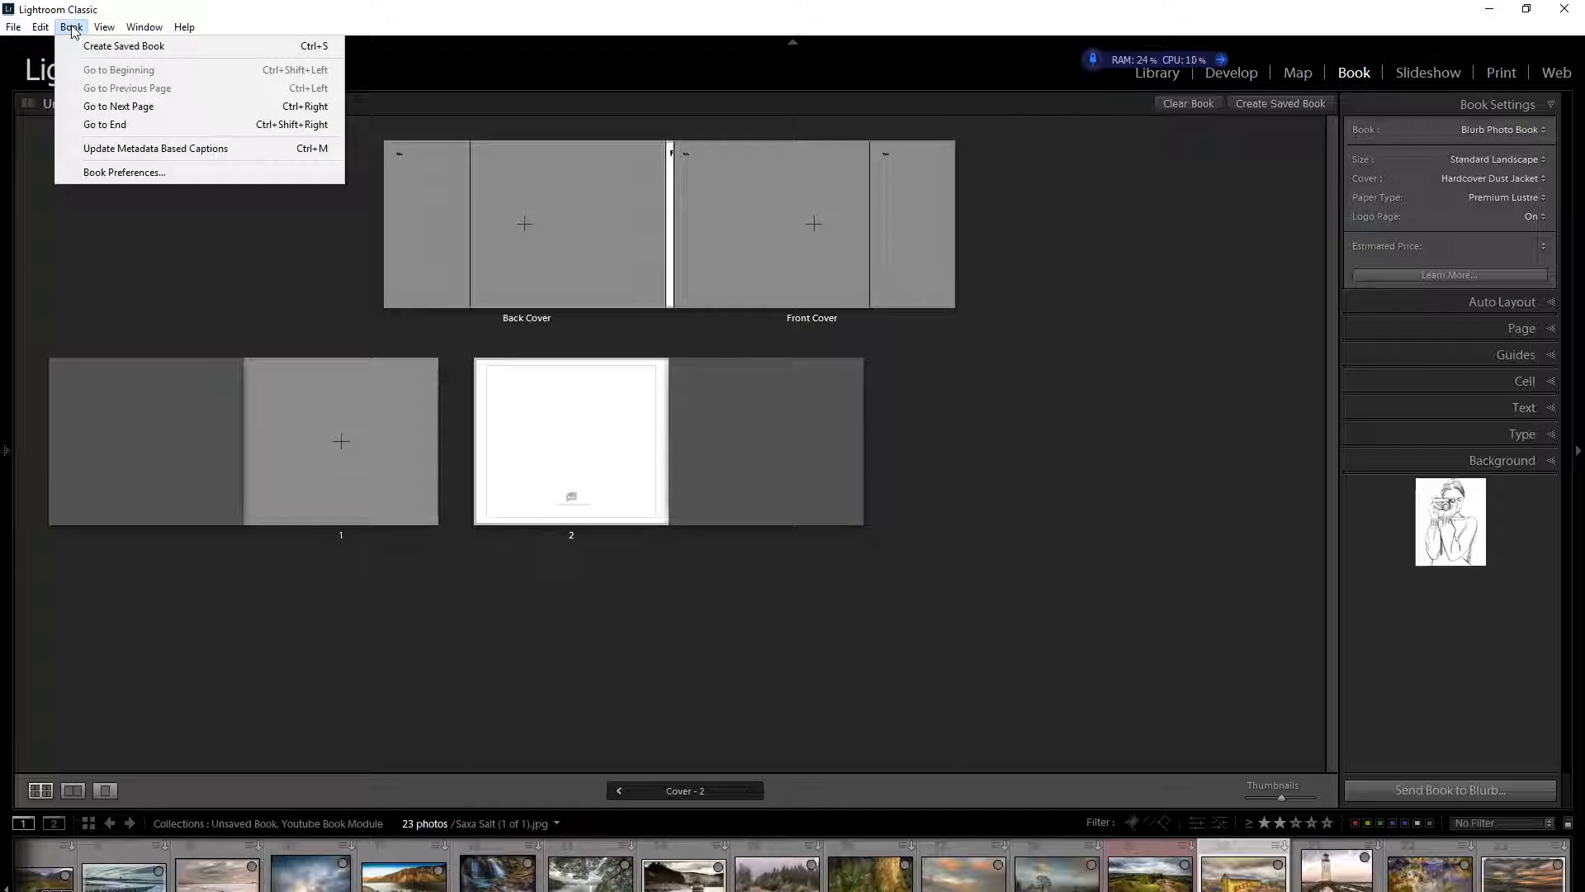
click(150, 173)
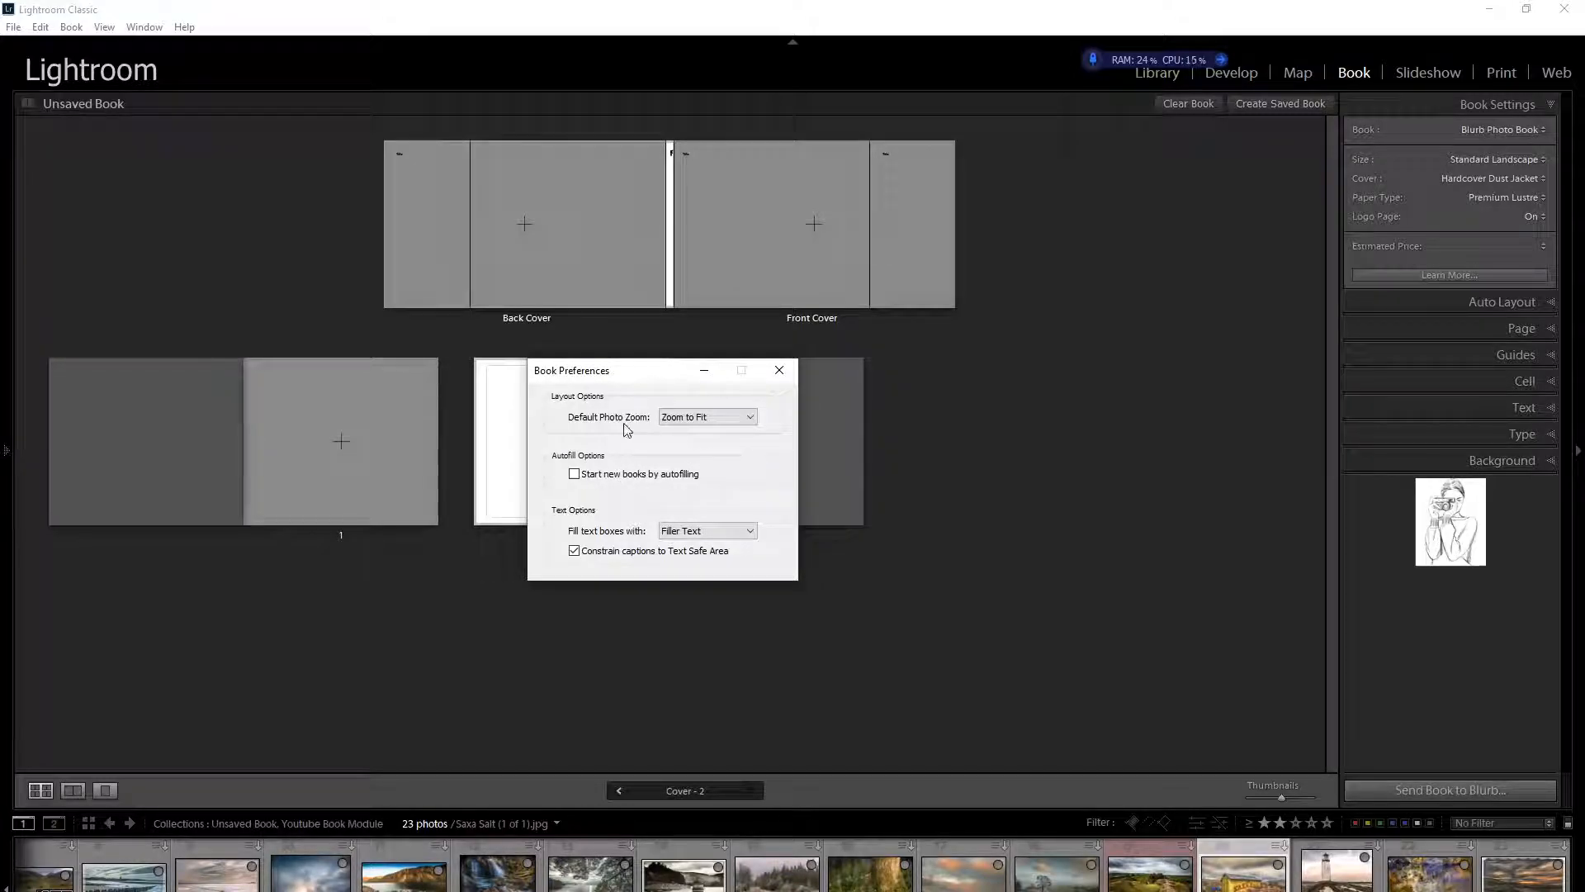
click(752, 423)
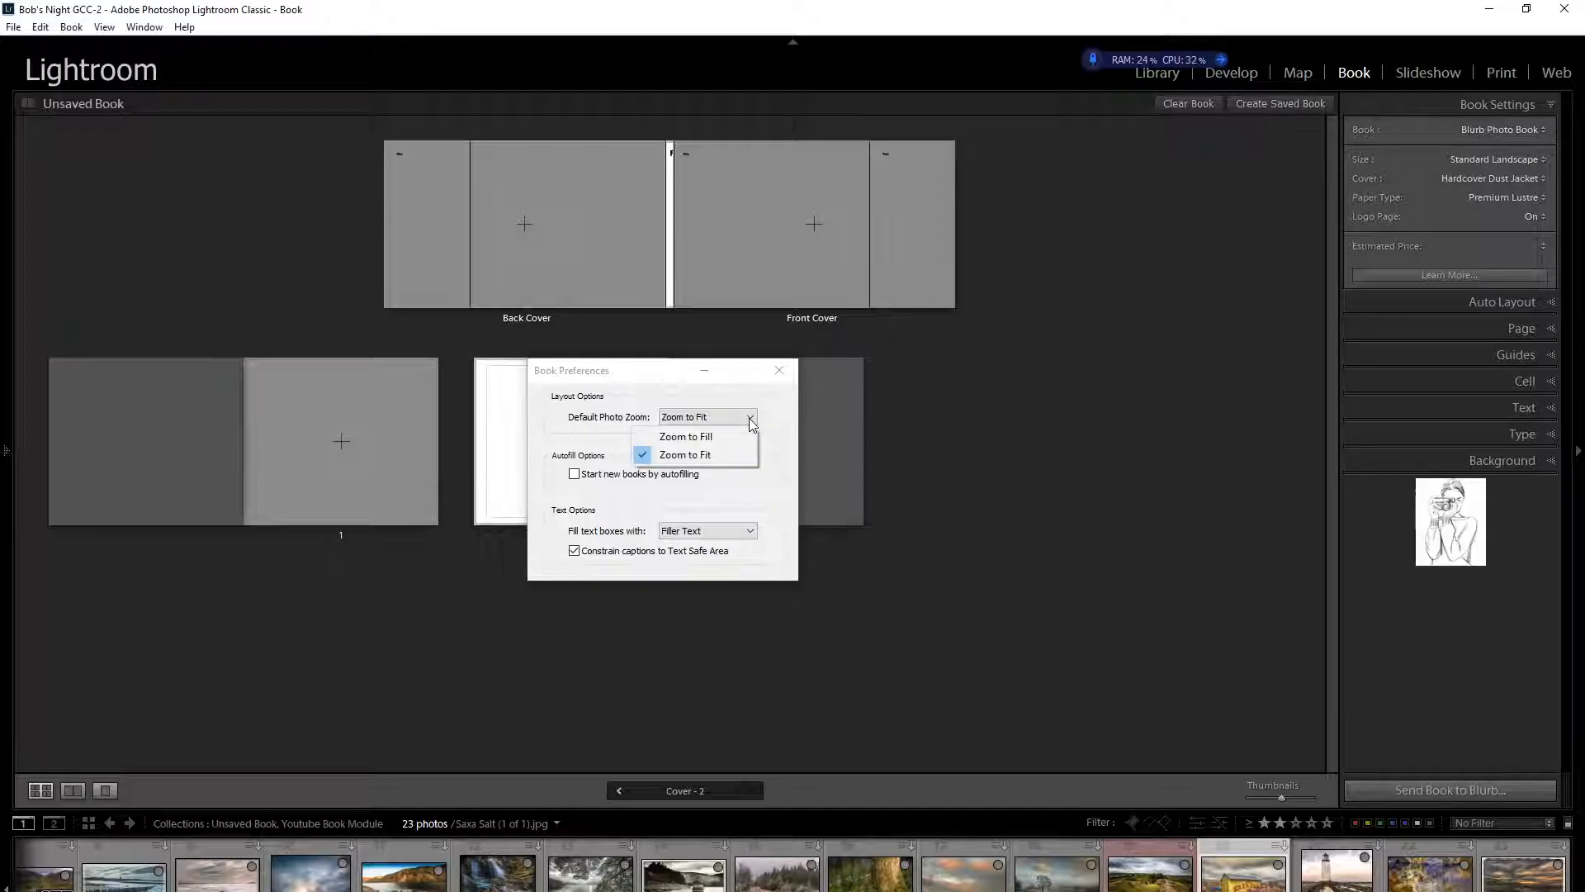
click(720, 458)
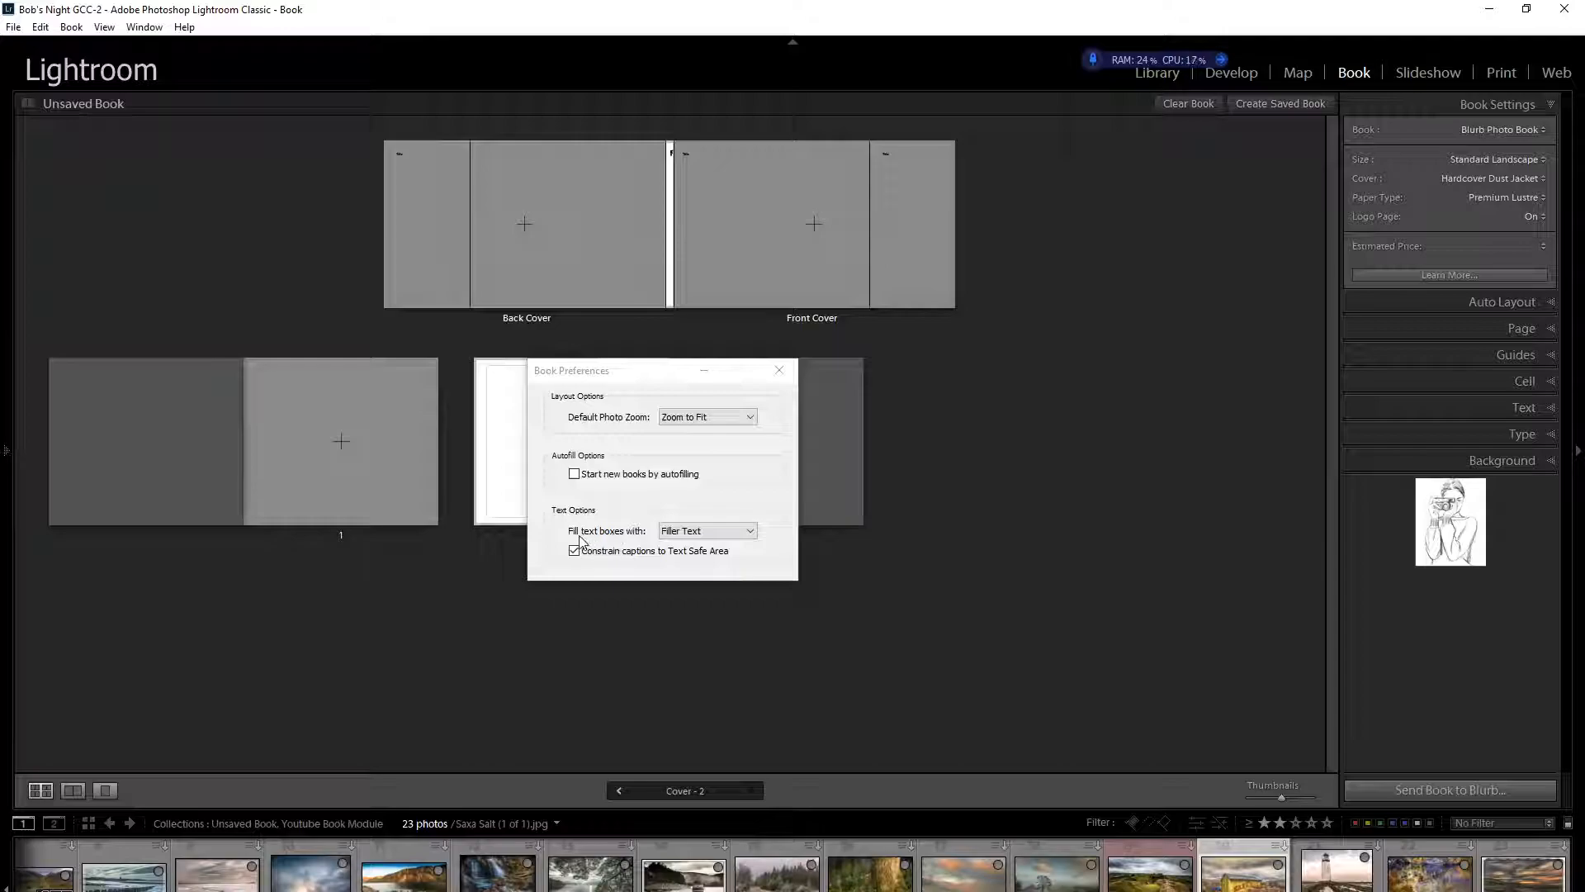
click(751, 533)
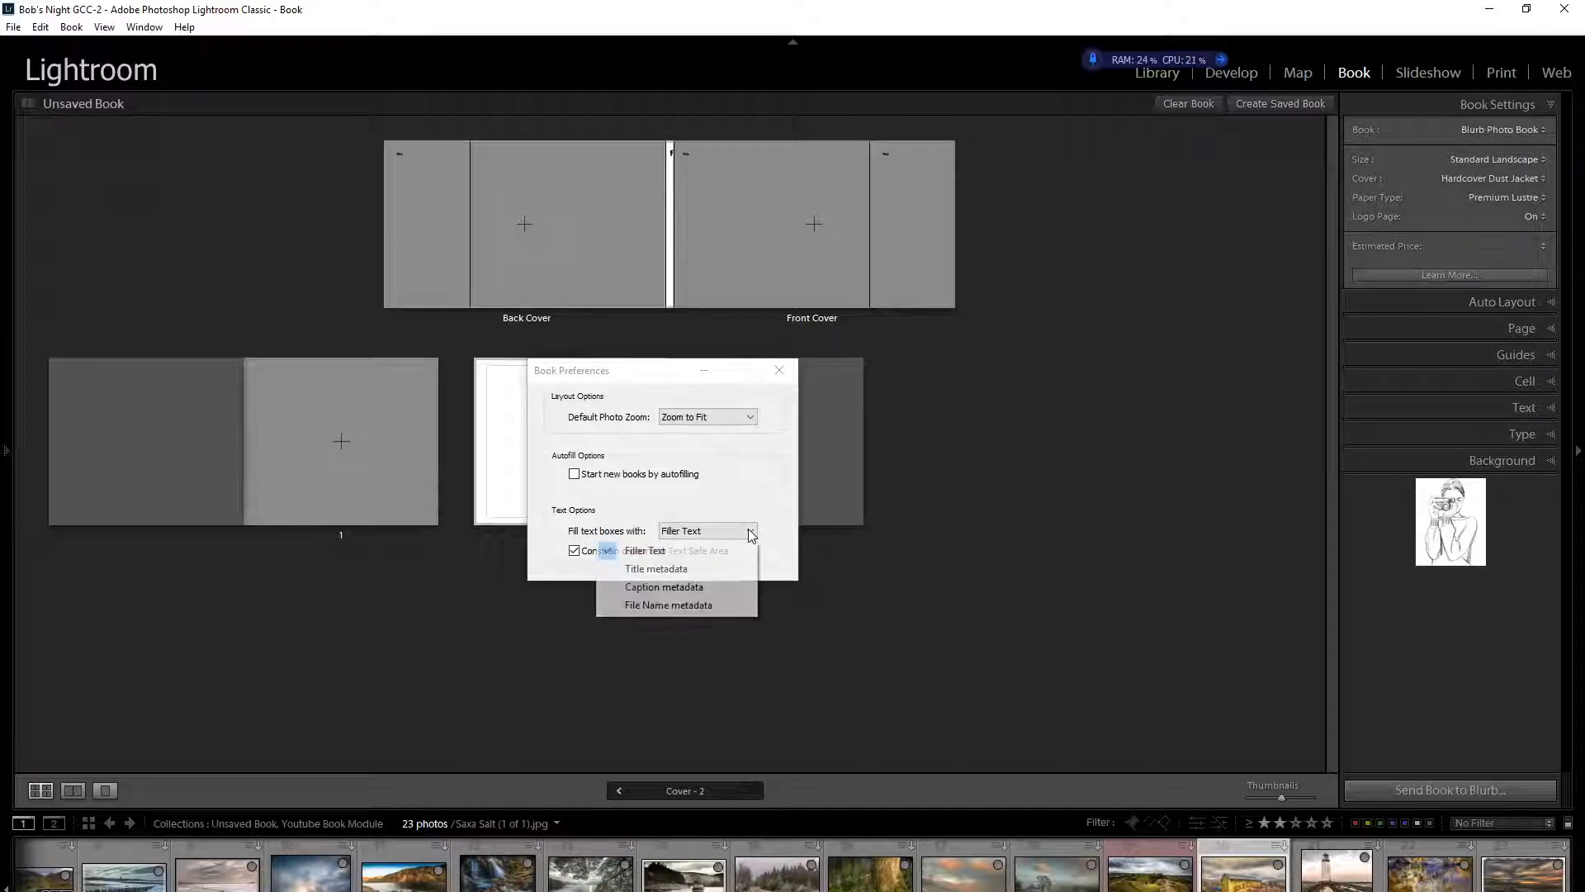
click(655, 570)
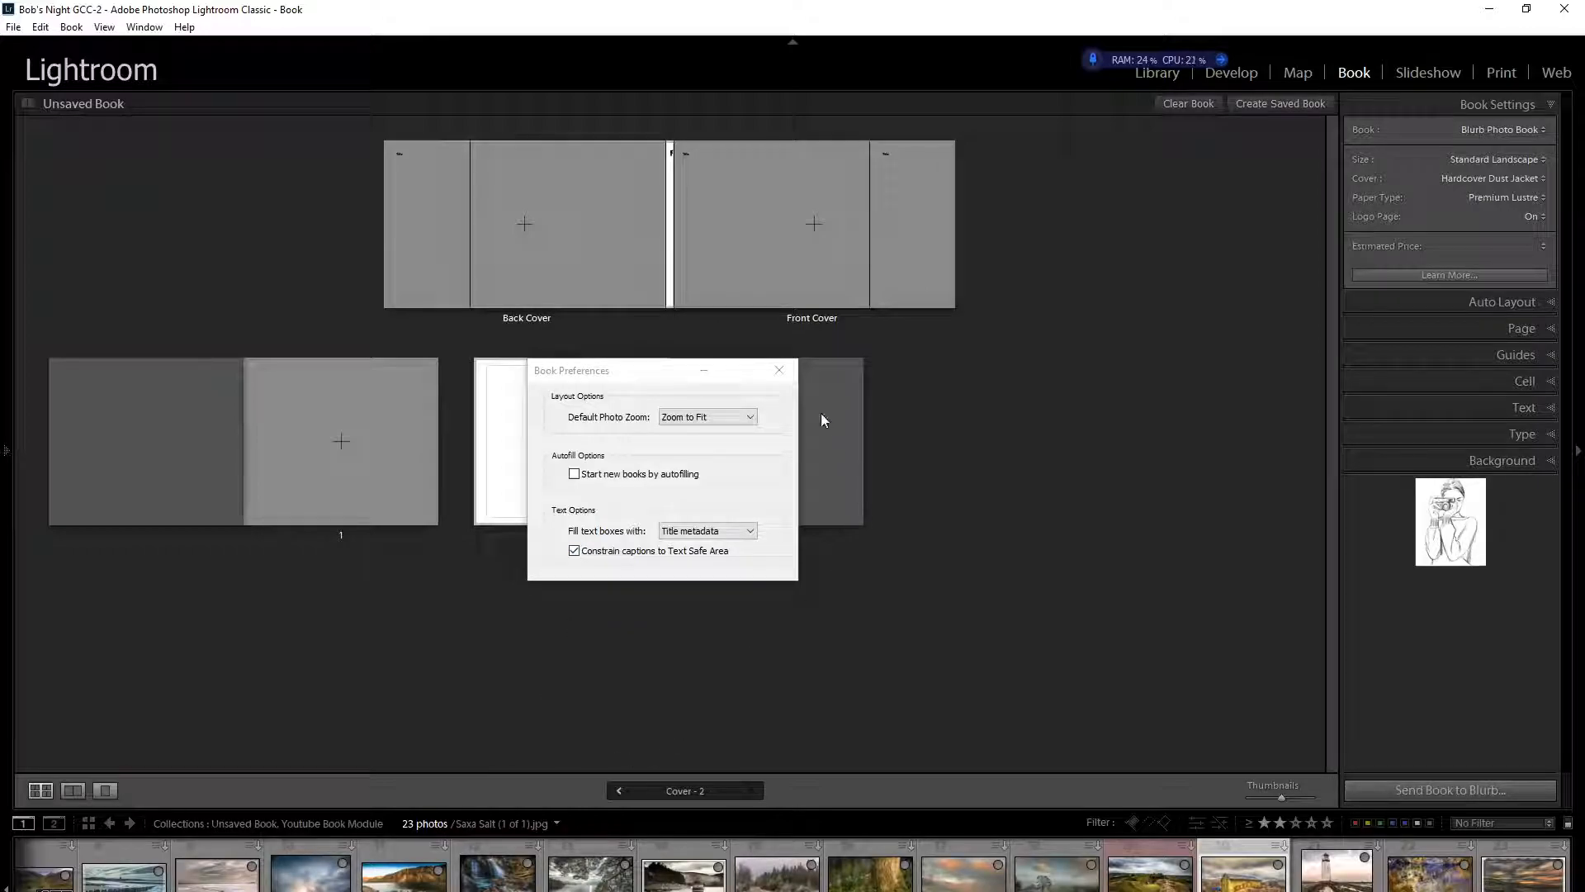
click(780, 370)
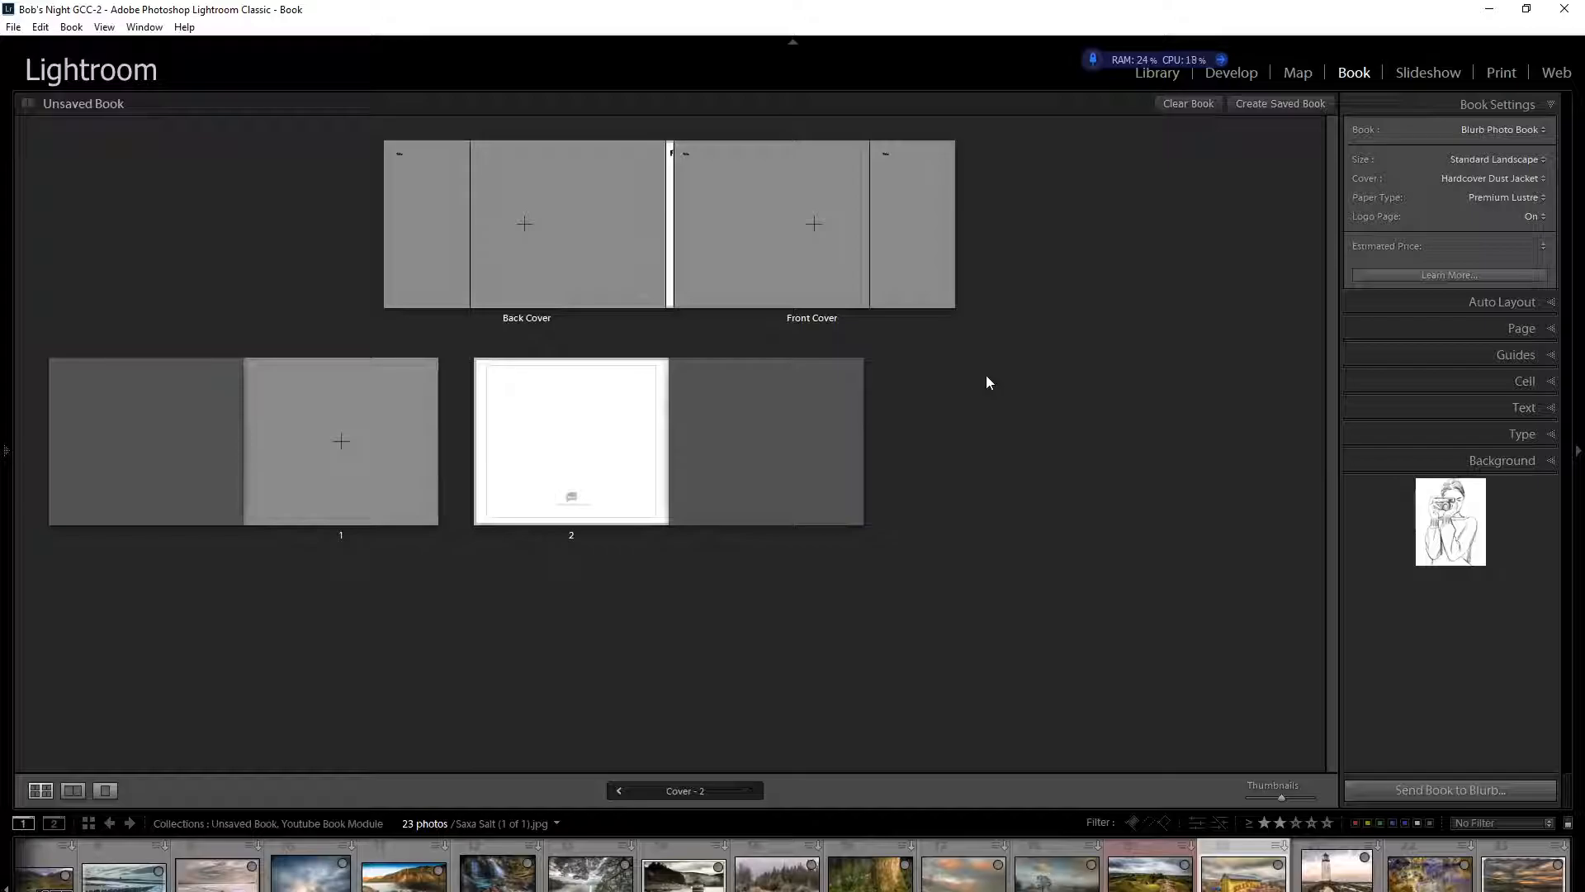
Step: Auto-fill the book using the One Photo Per Page preset and shrink the thumbnails until all pages fit on screen
mouse_move(5, 453)
click(1545, 304)
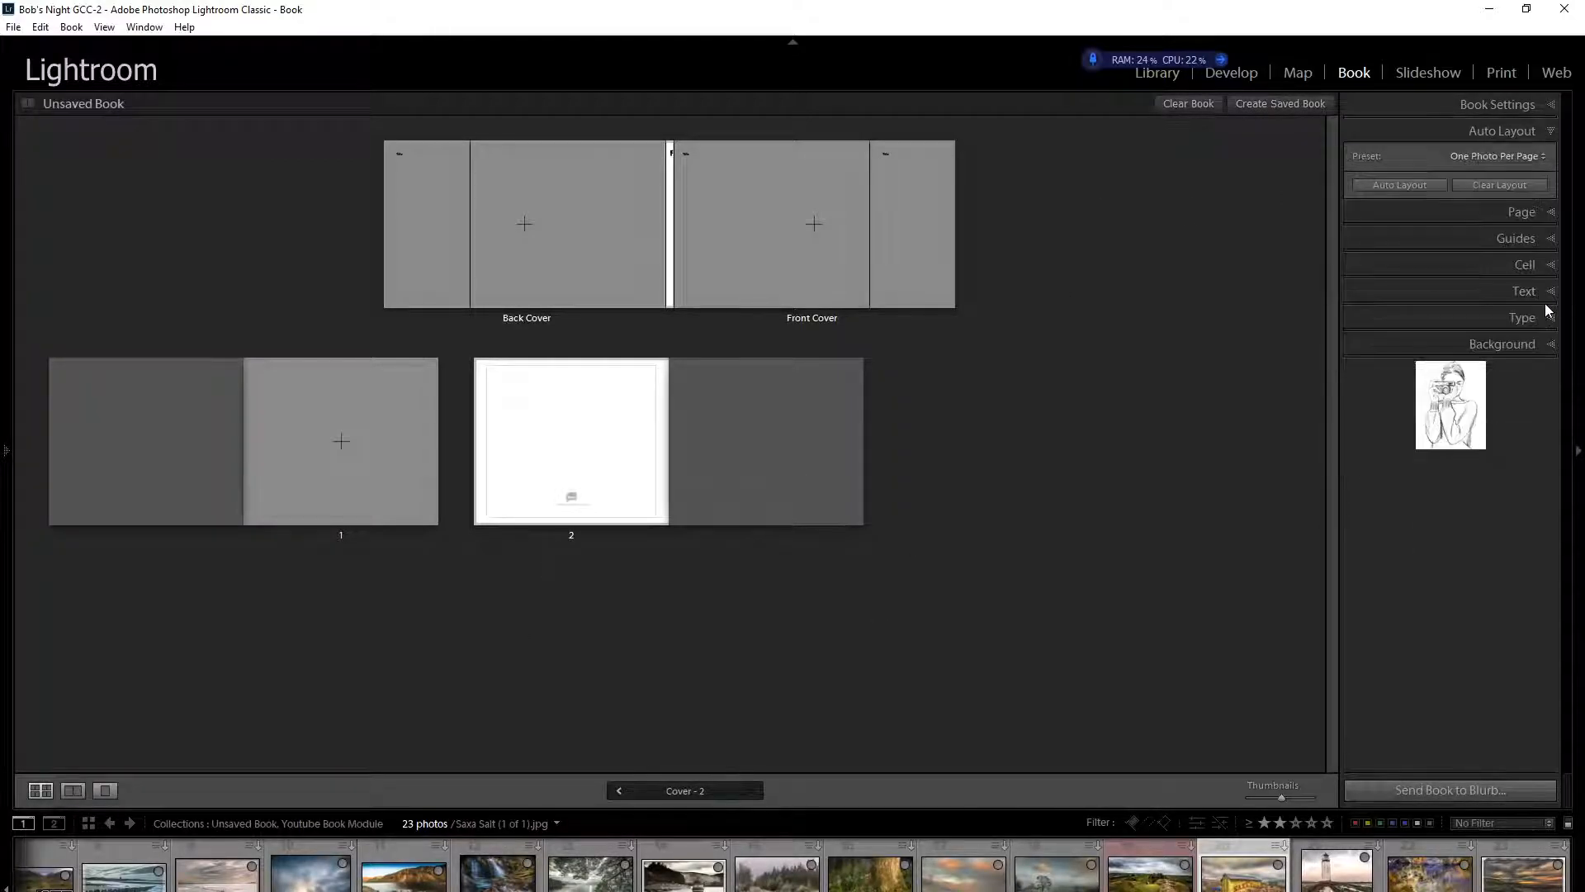
click(1402, 185)
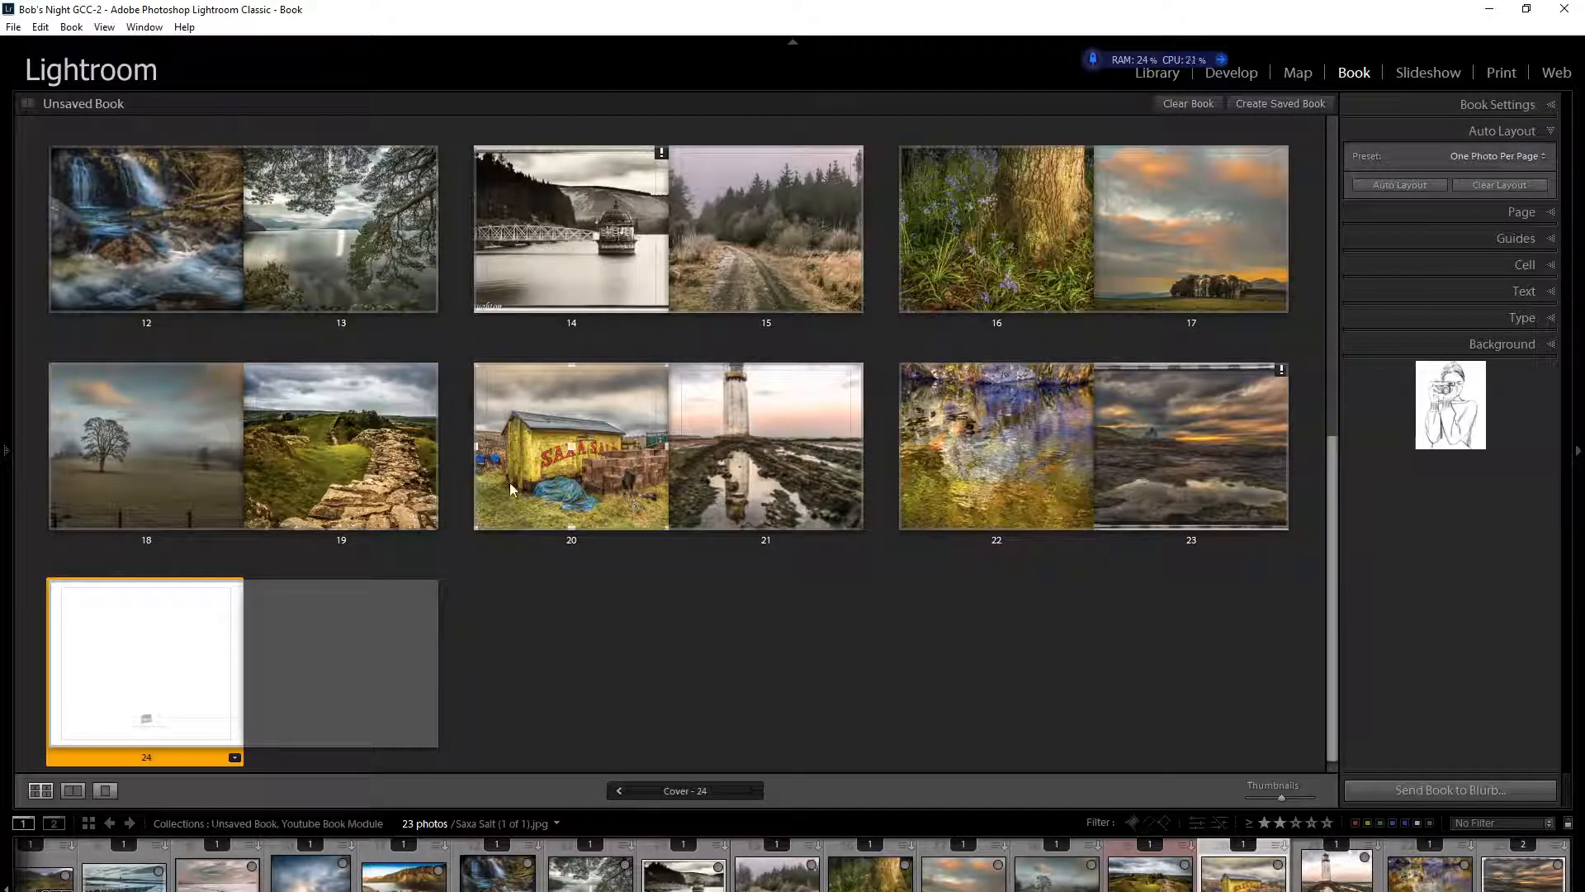
scroll(601, 444, up, 4)
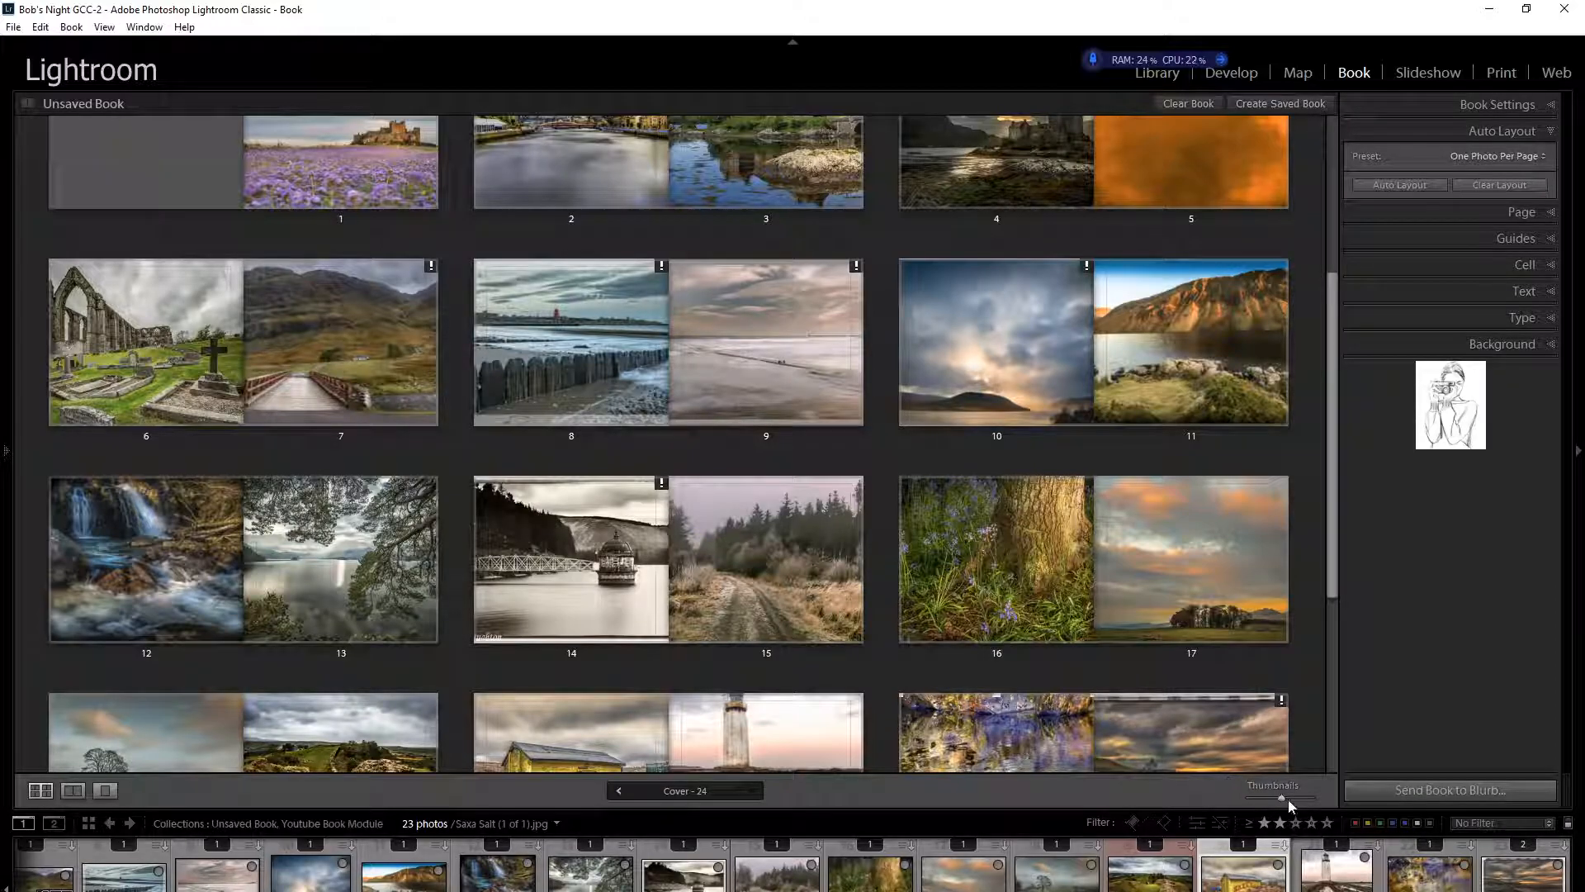
drag(1281, 799, 1261, 796)
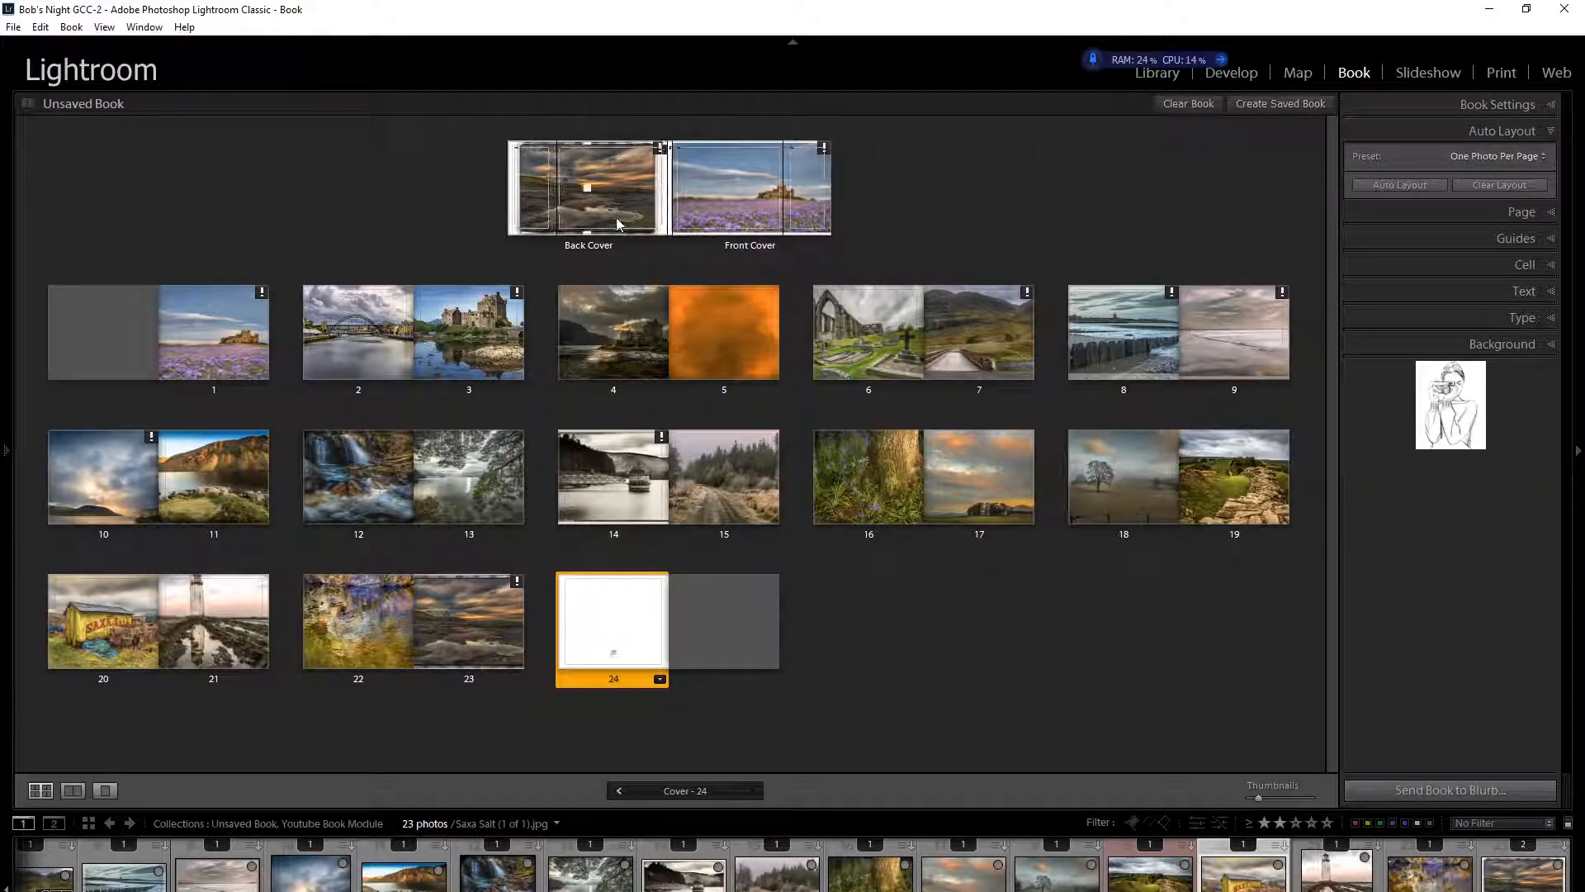
Step: View page 4 as part of its spread and as a single page, then return to the multi-page view
click(641, 335)
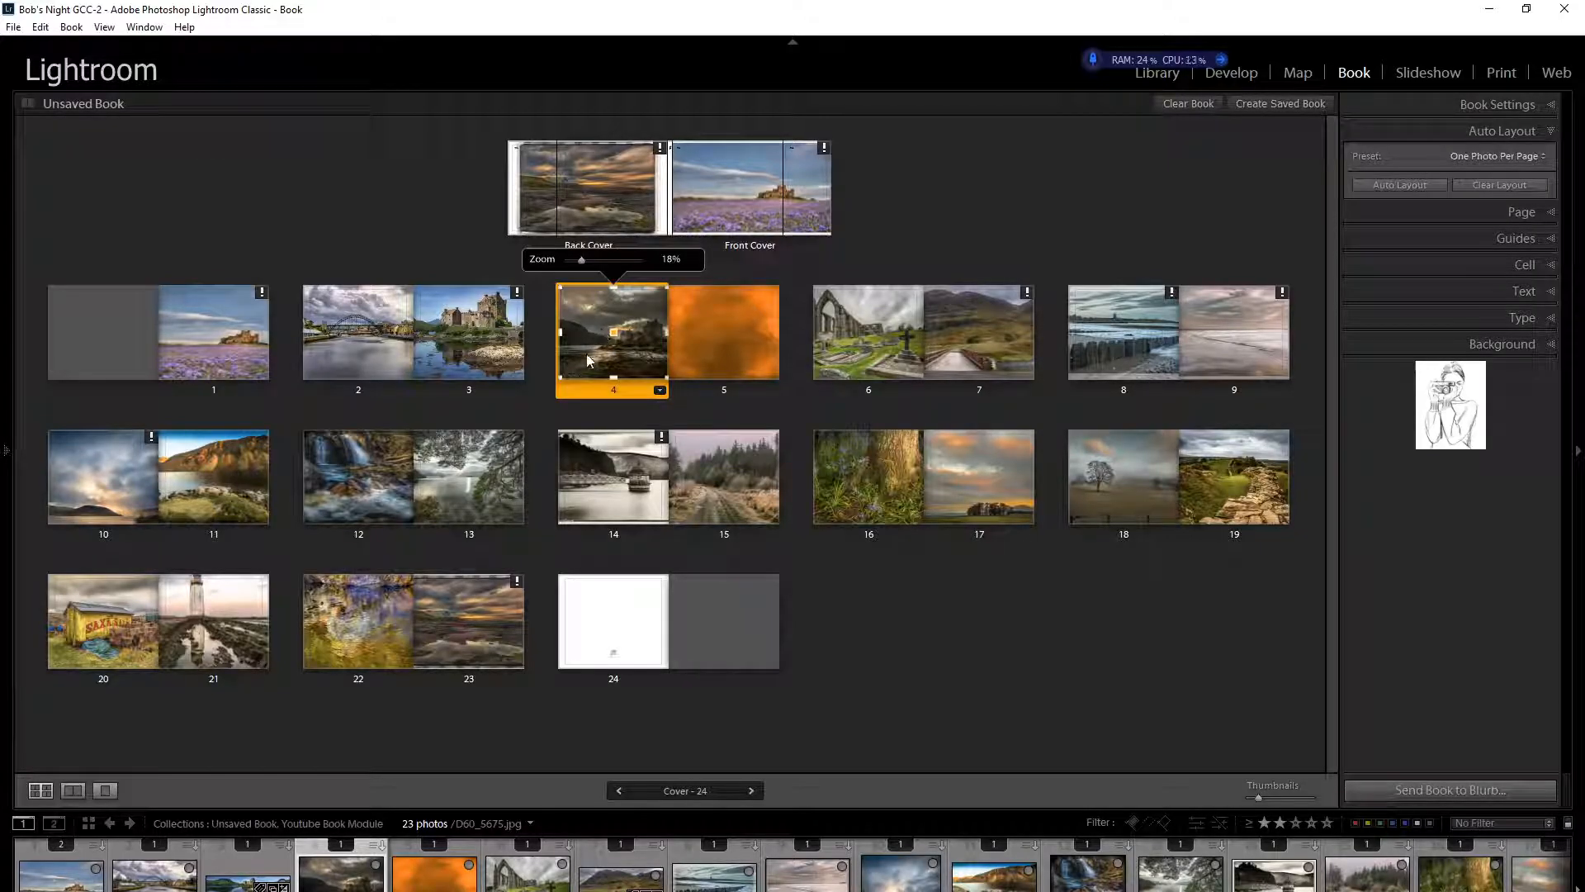
click(73, 789)
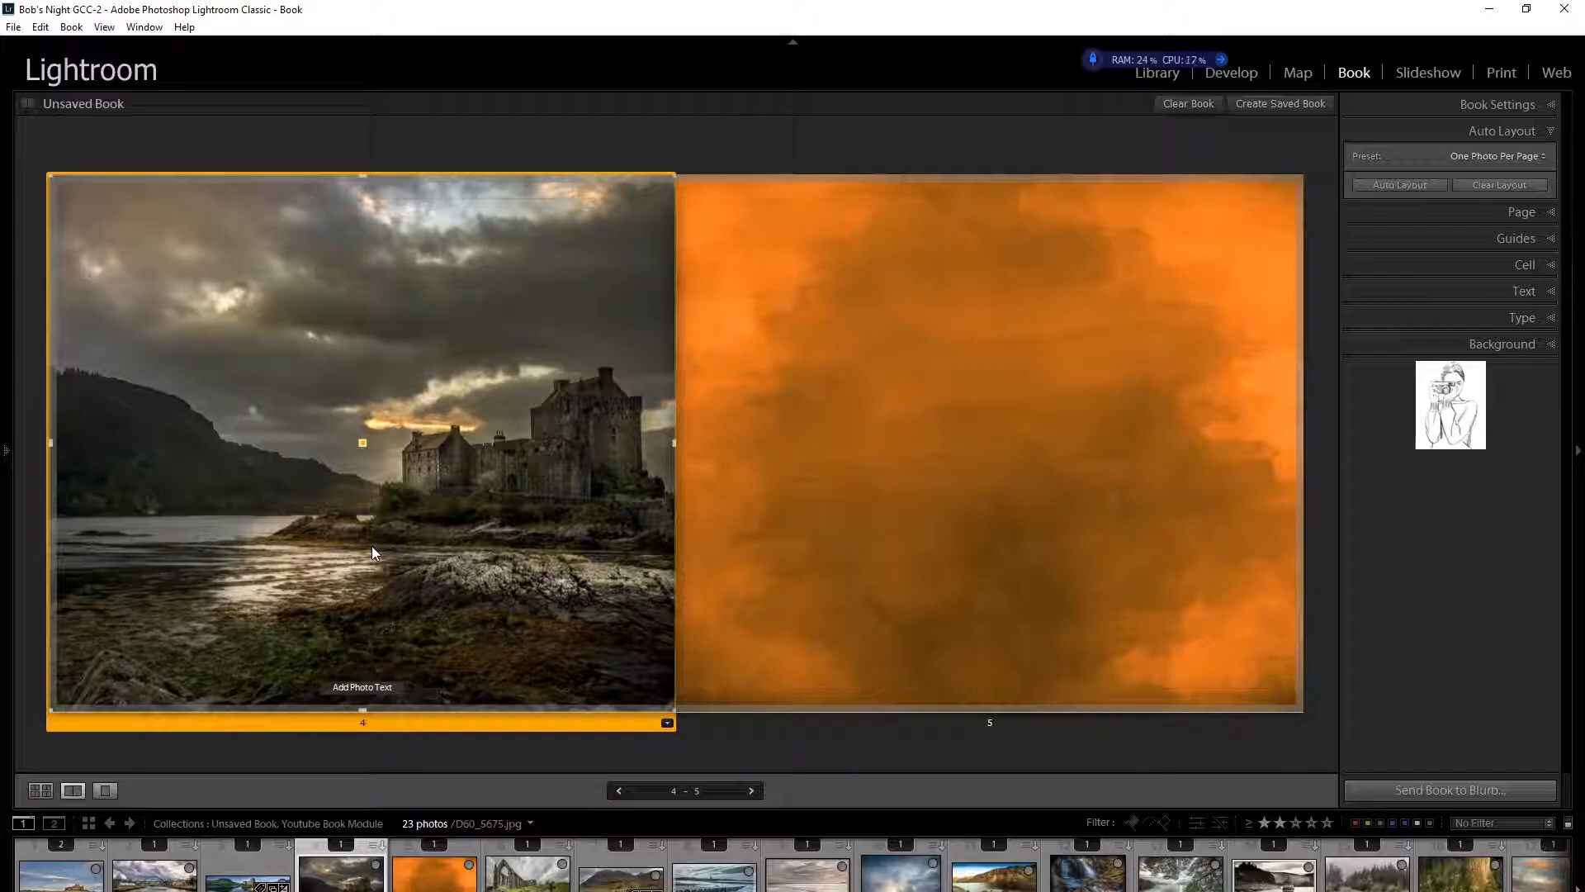
click(104, 791)
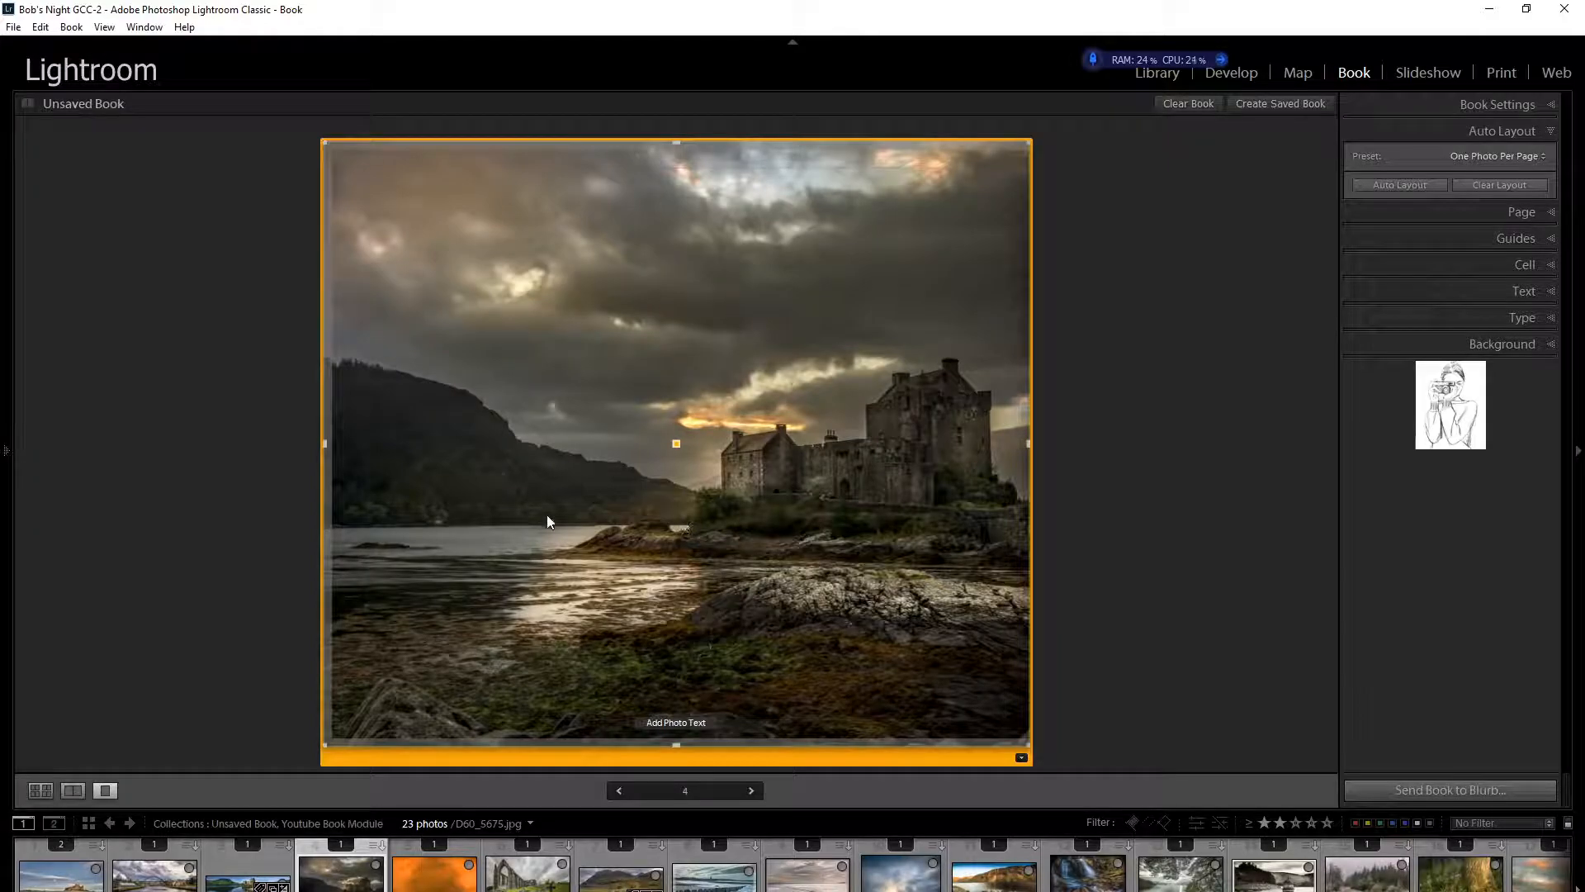
click(76, 790)
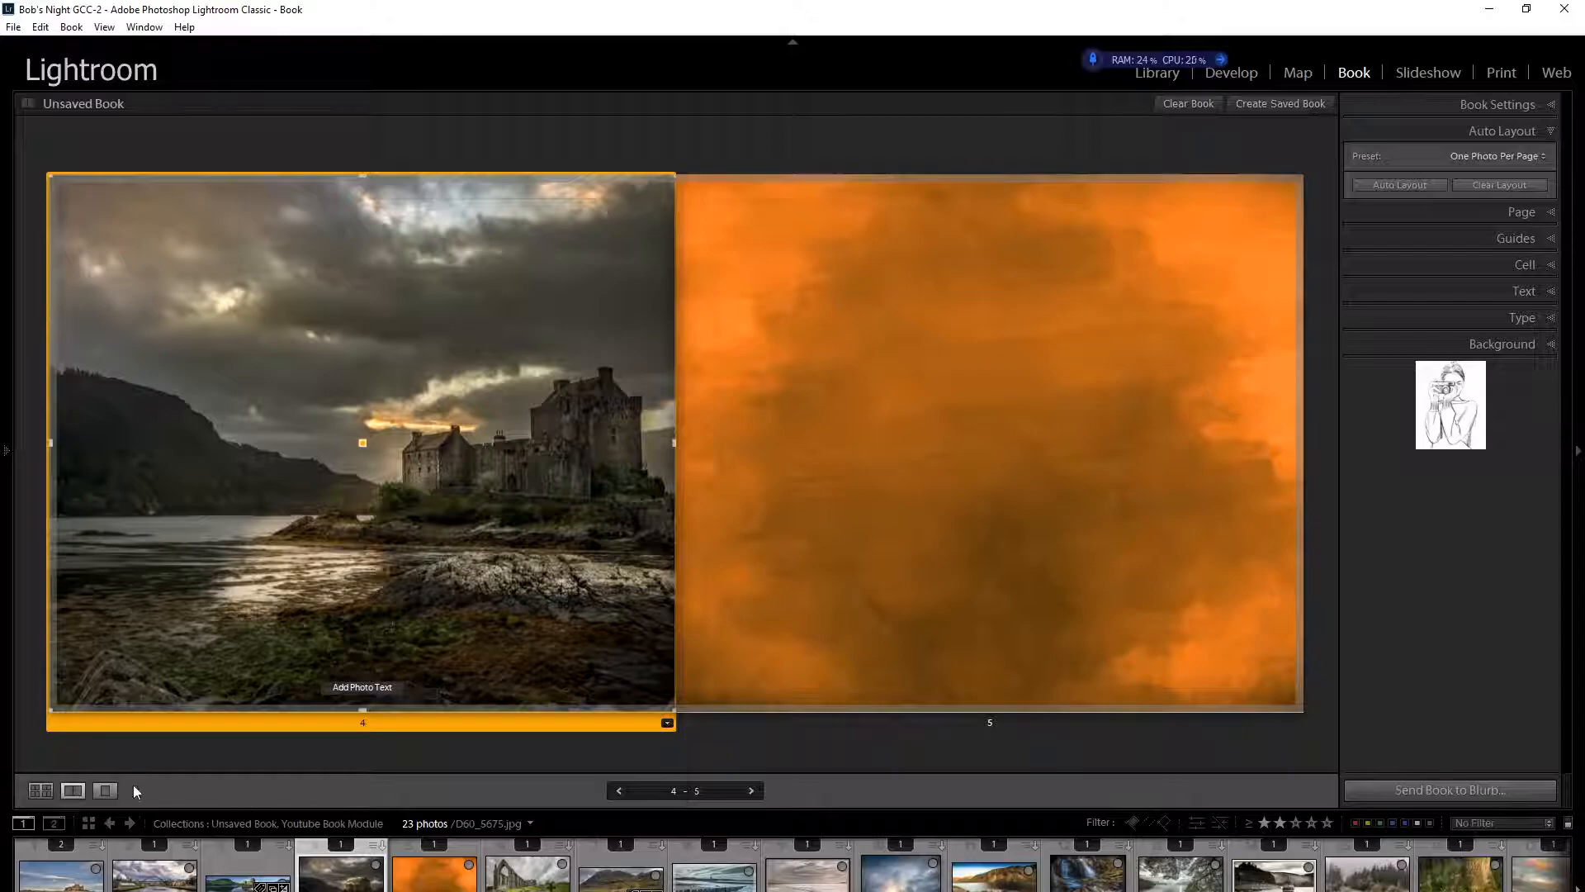
click(40, 790)
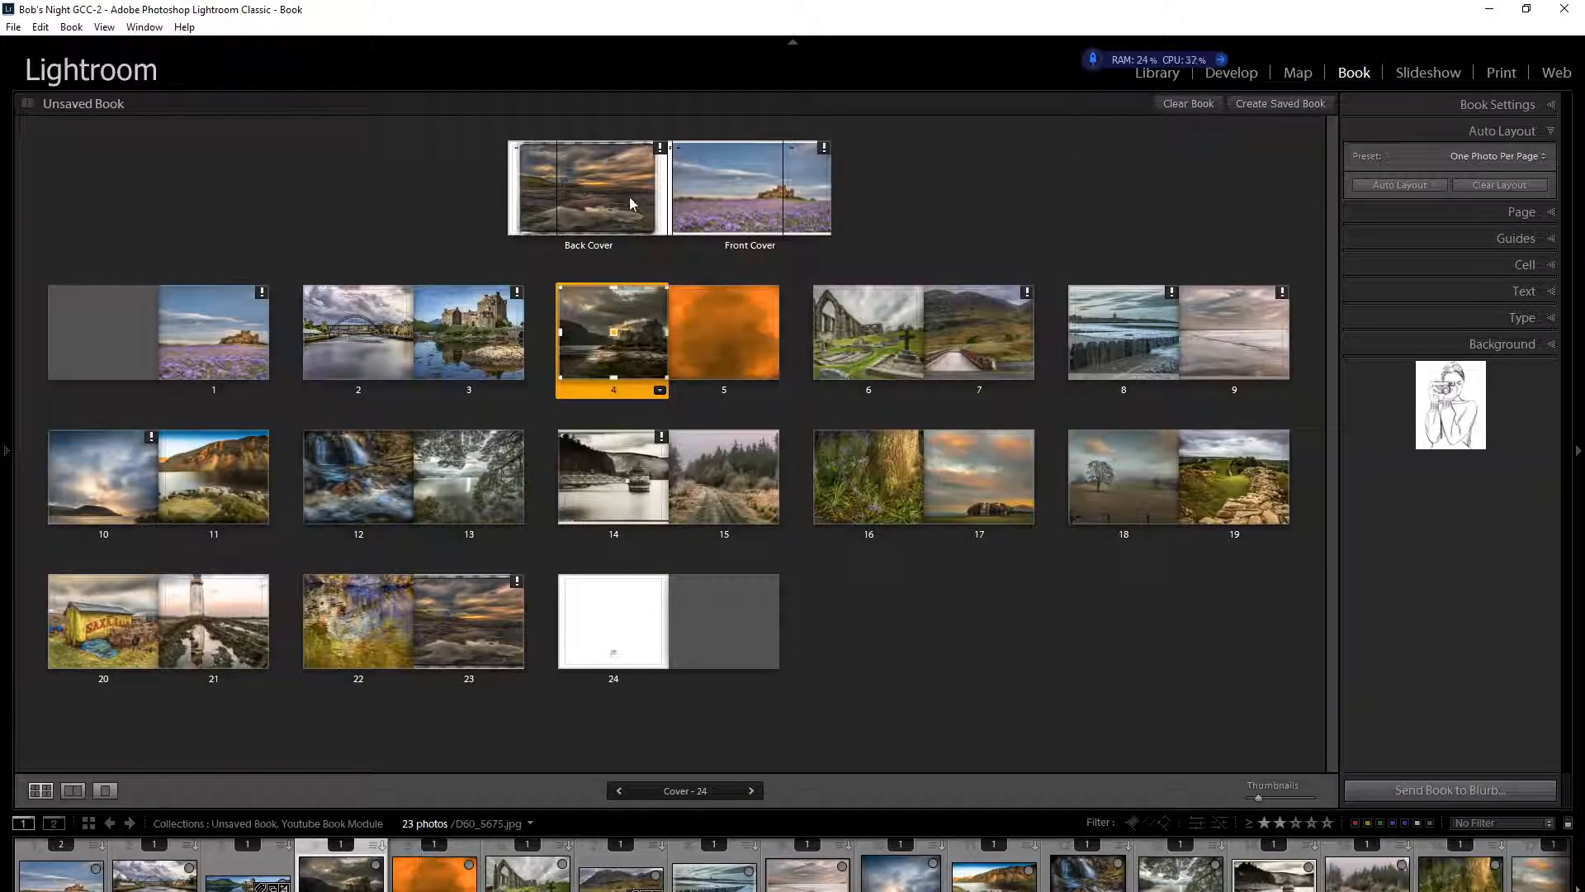
Step: Inspect the book cover as a spread, at 1:1 zoom and fitted to the view, then return to the multi-page view
click(670, 206)
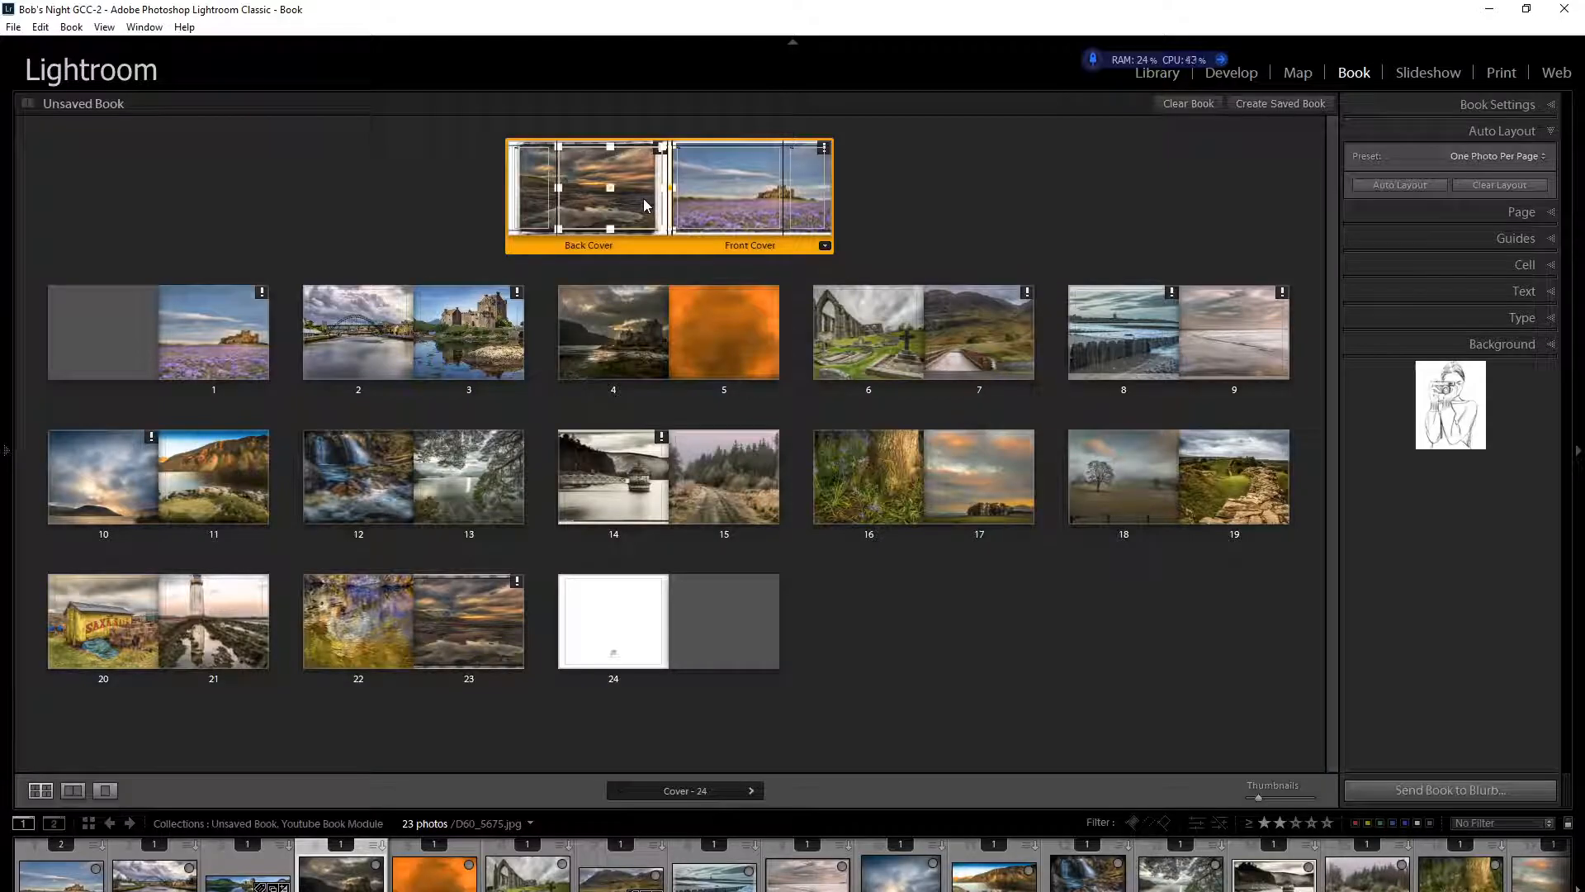
click(6, 451)
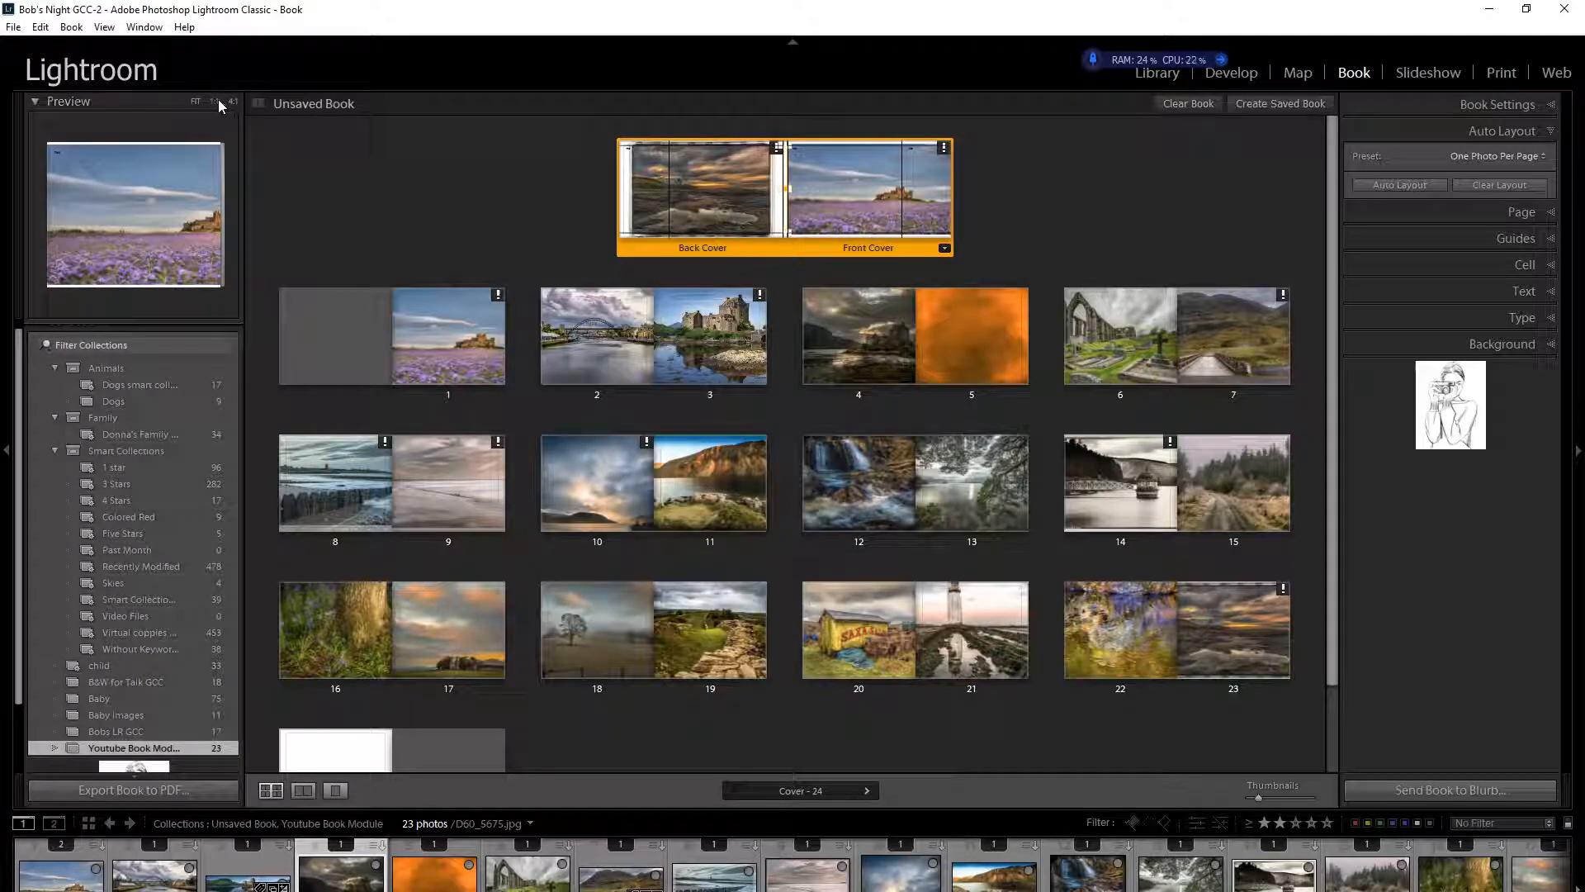
click(303, 790)
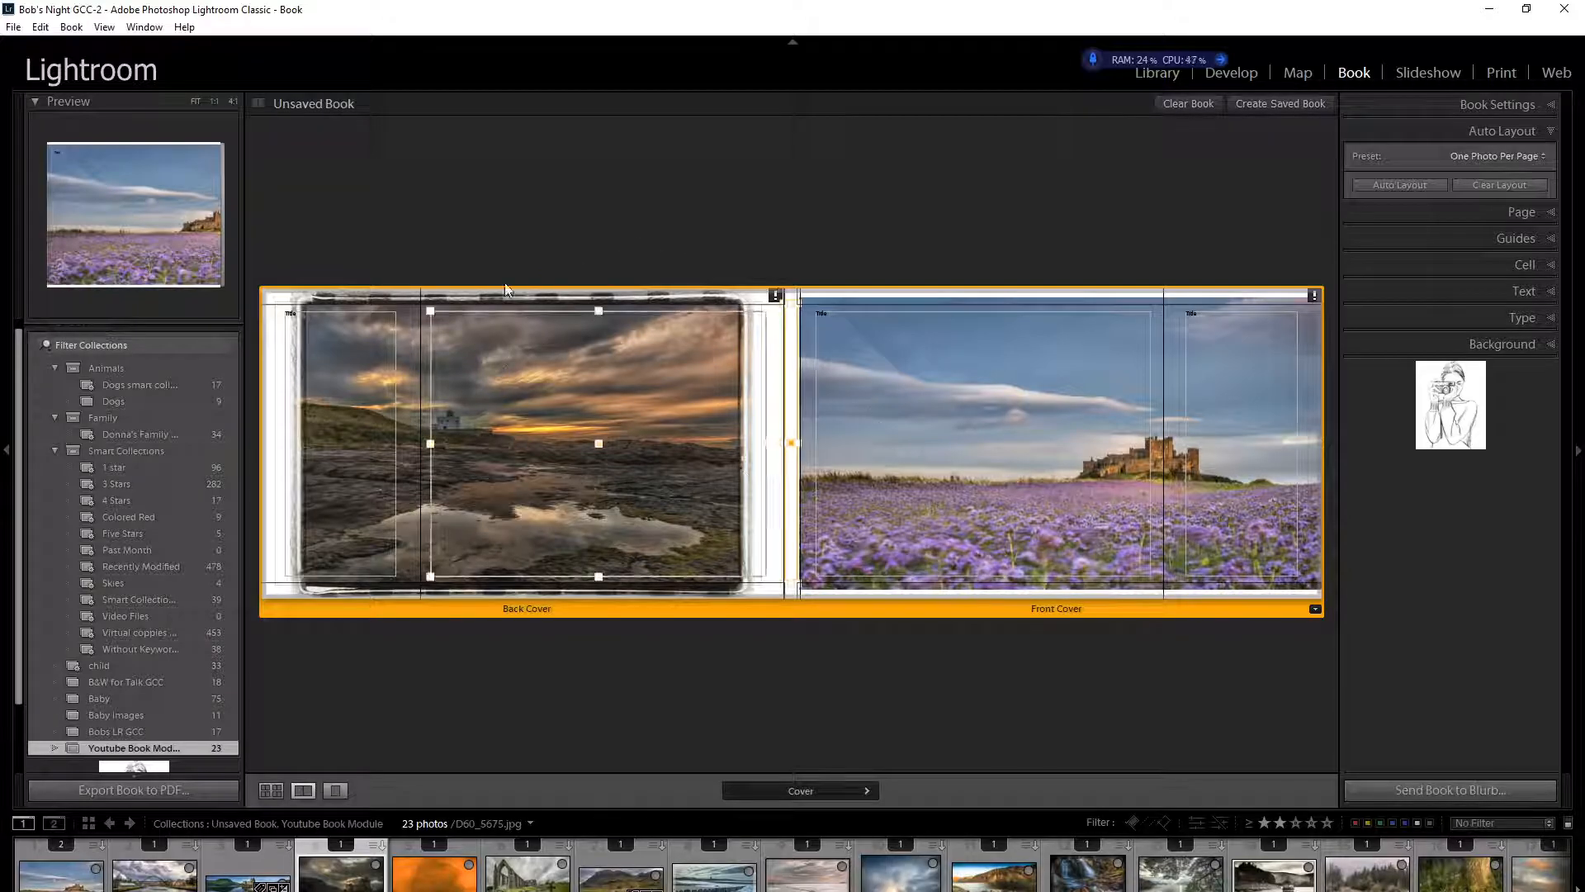
click(213, 100)
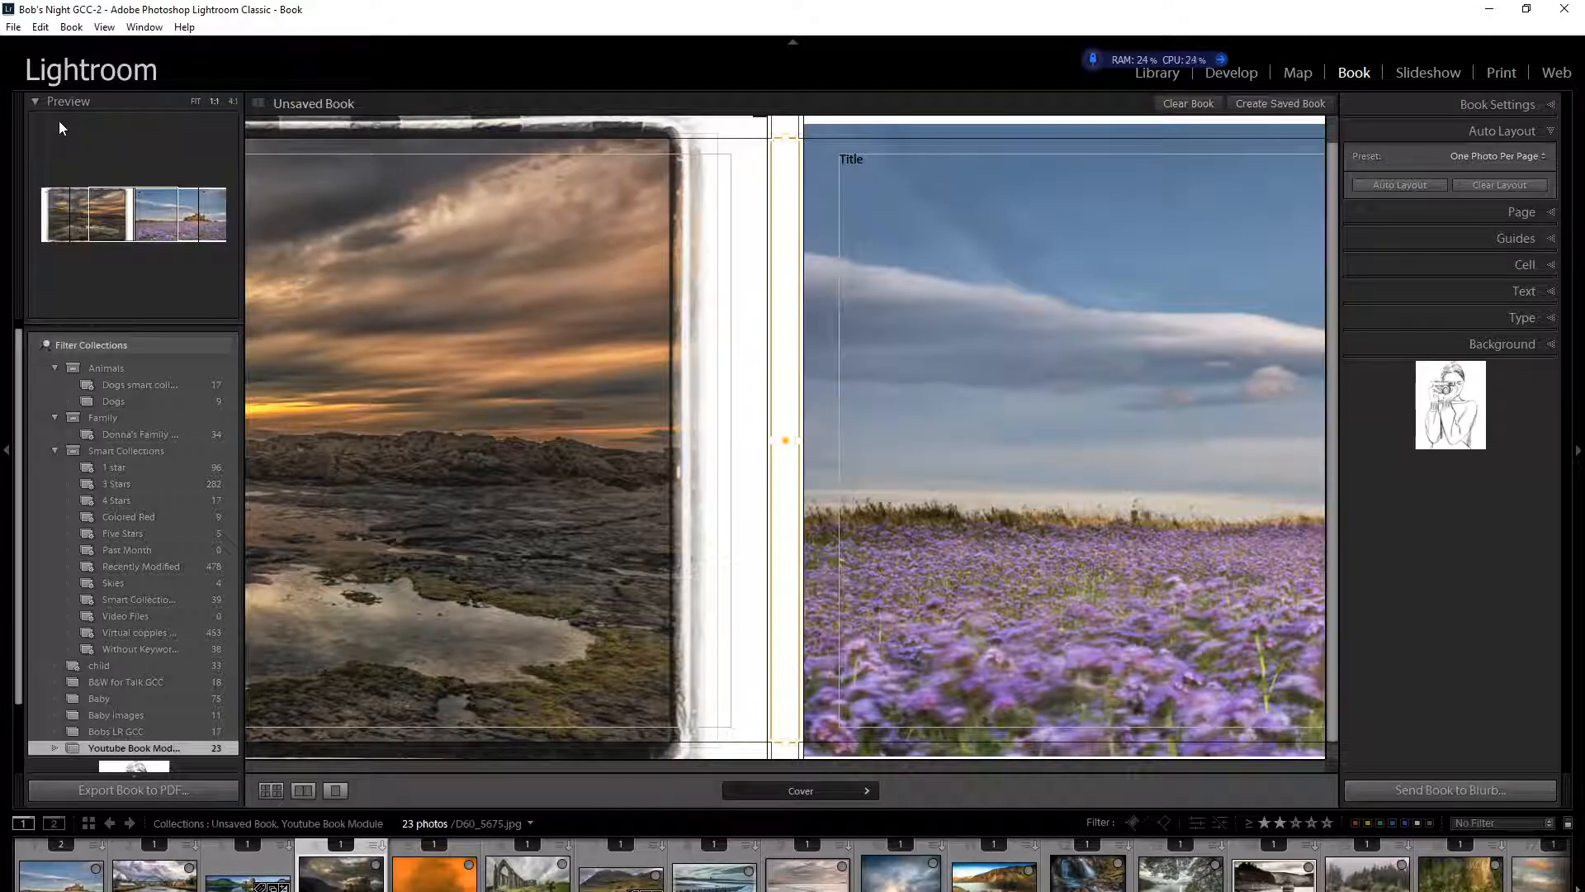
click(195, 101)
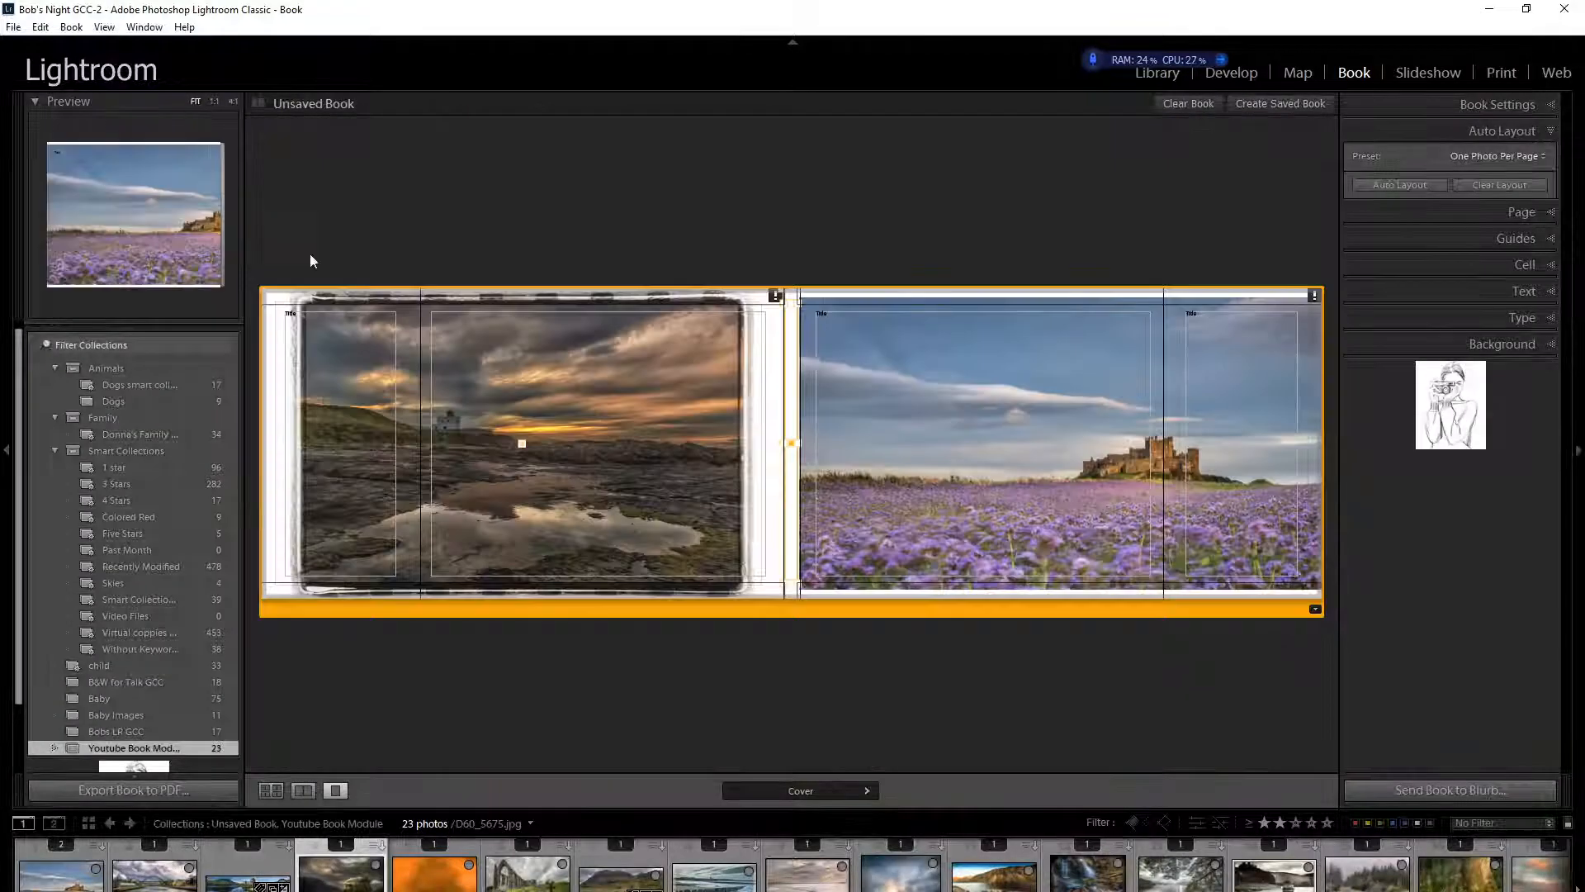
click(6, 453)
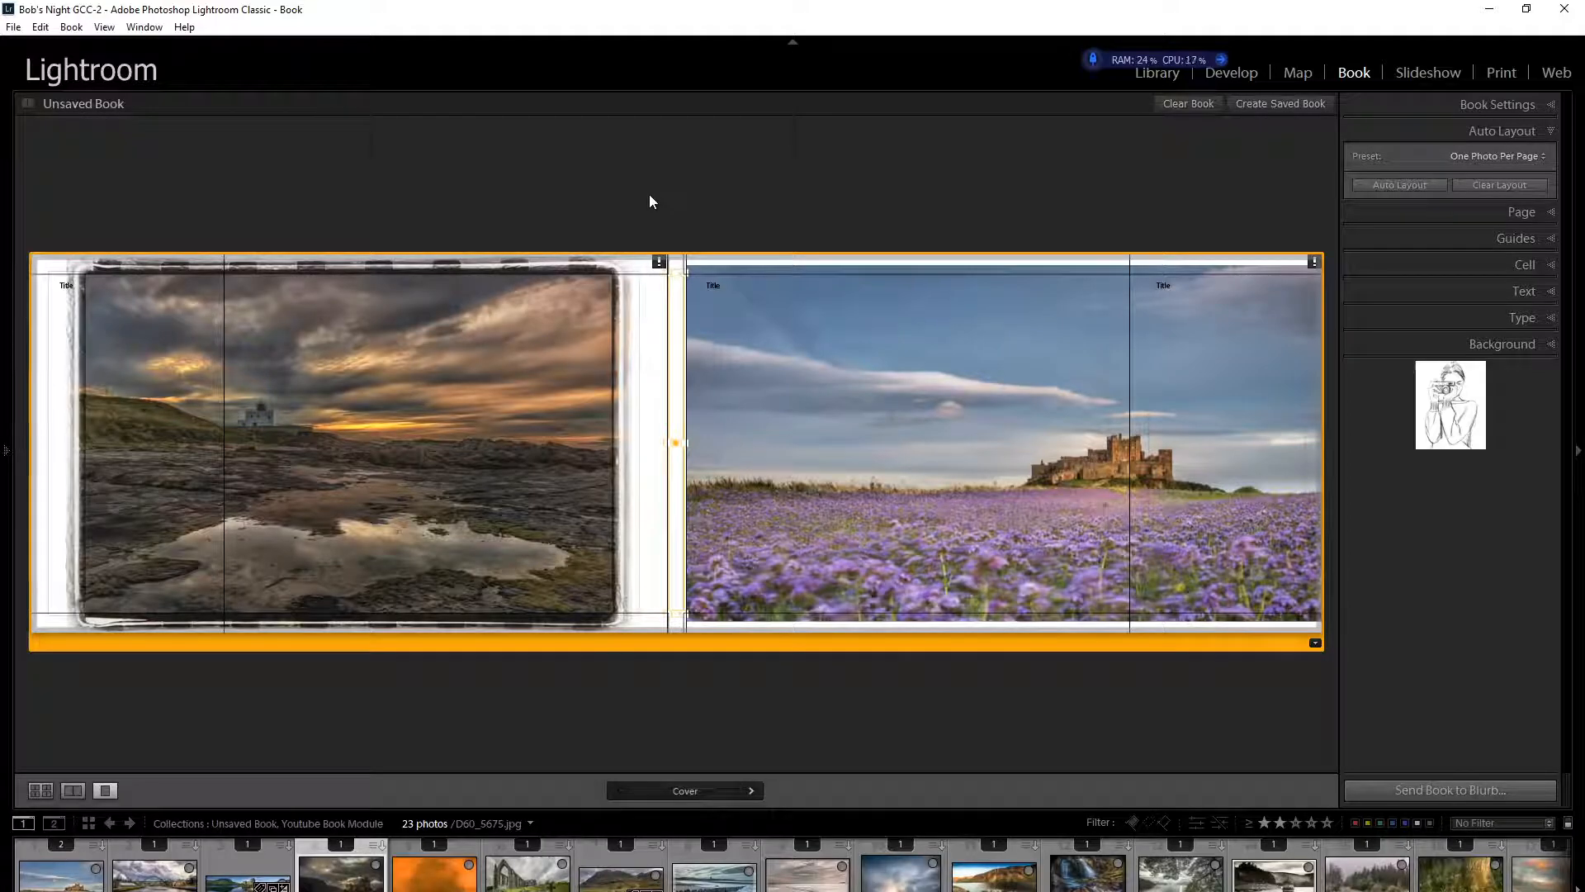
click(42, 790)
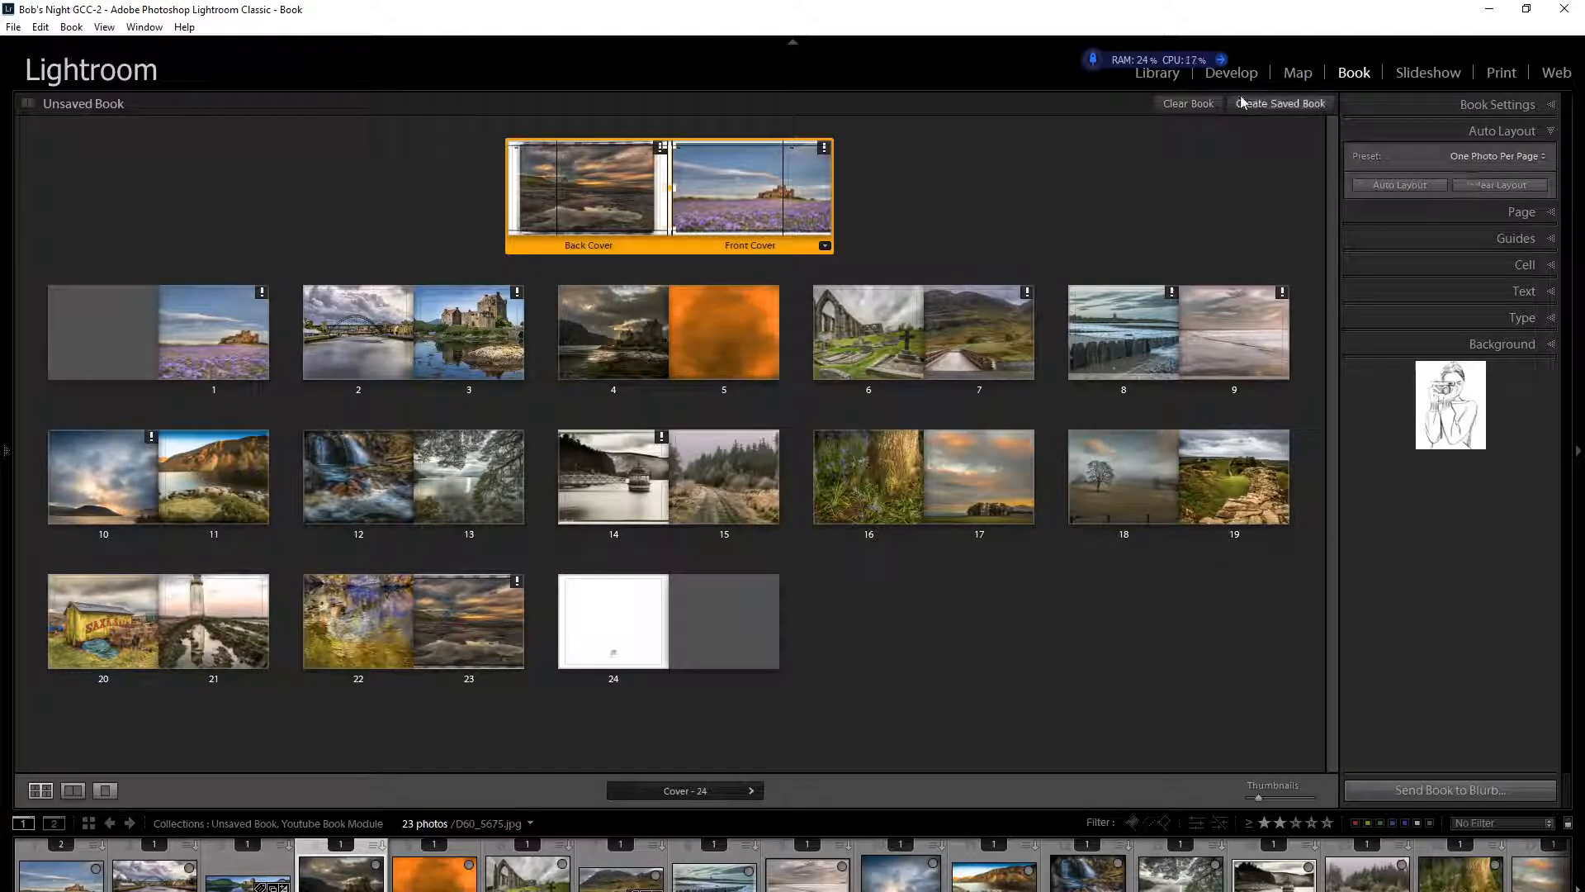
Step: Clear the book's layout and change the book type to Blurb Magazine, accepting the format change and relayout
click(1193, 102)
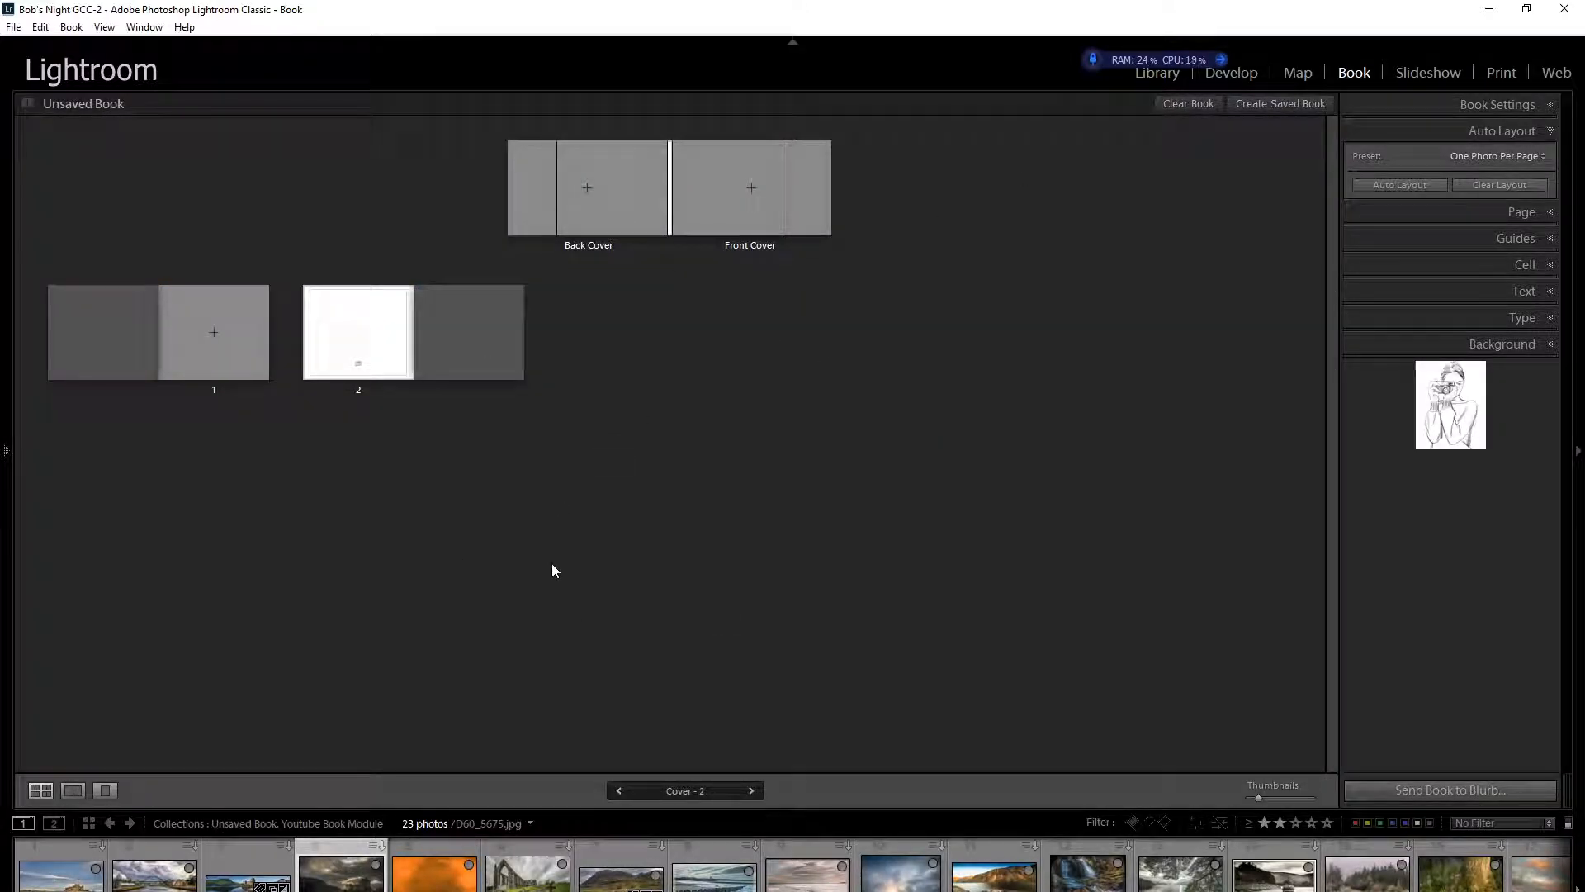
click(1550, 107)
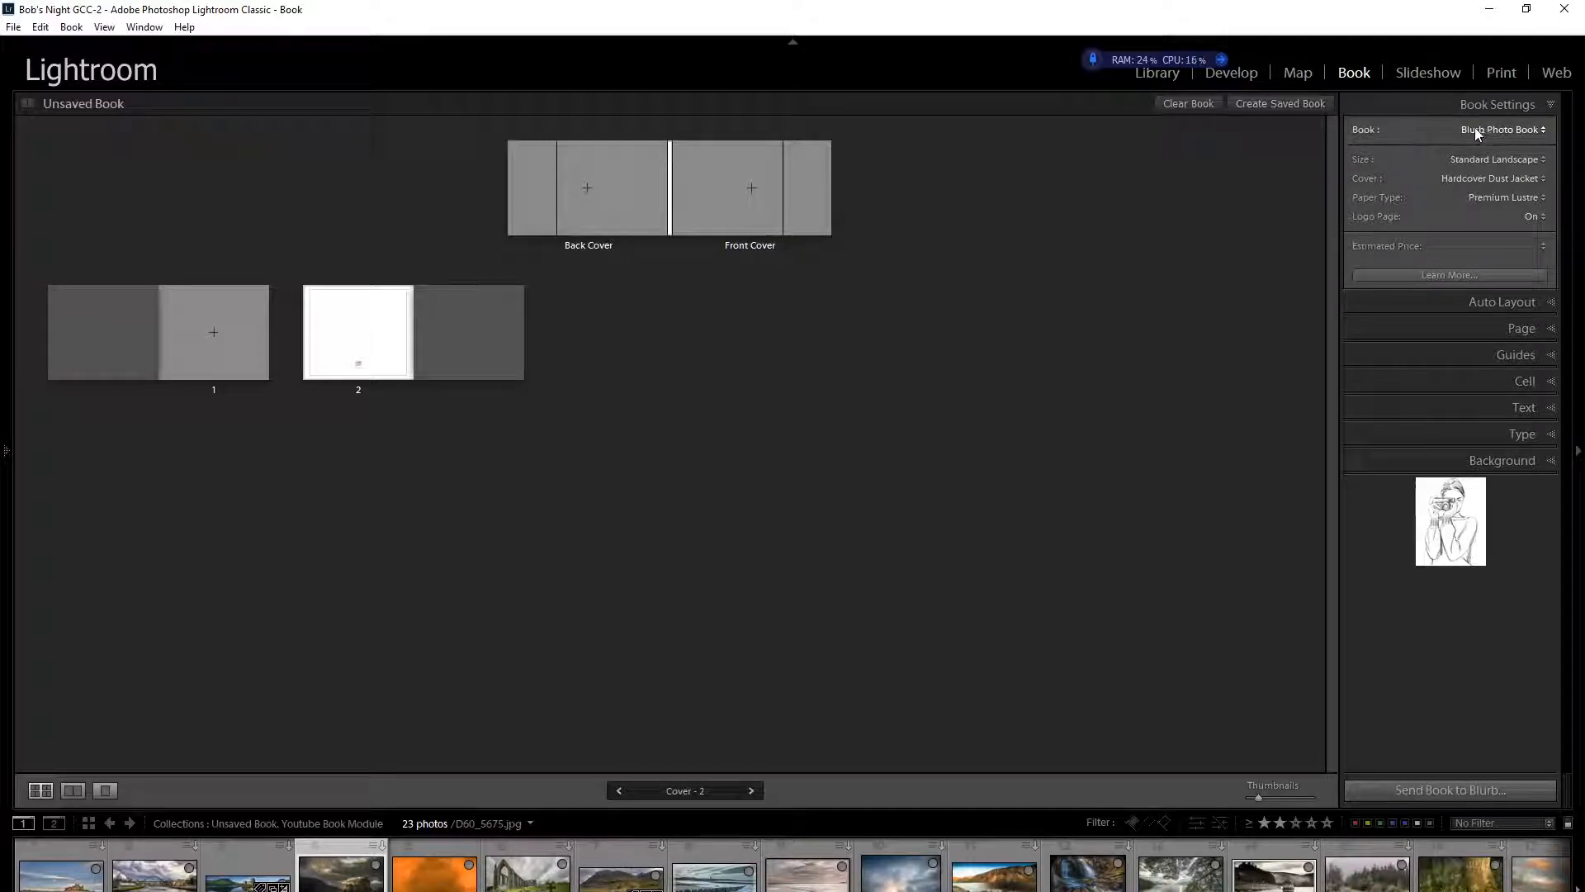
click(1539, 129)
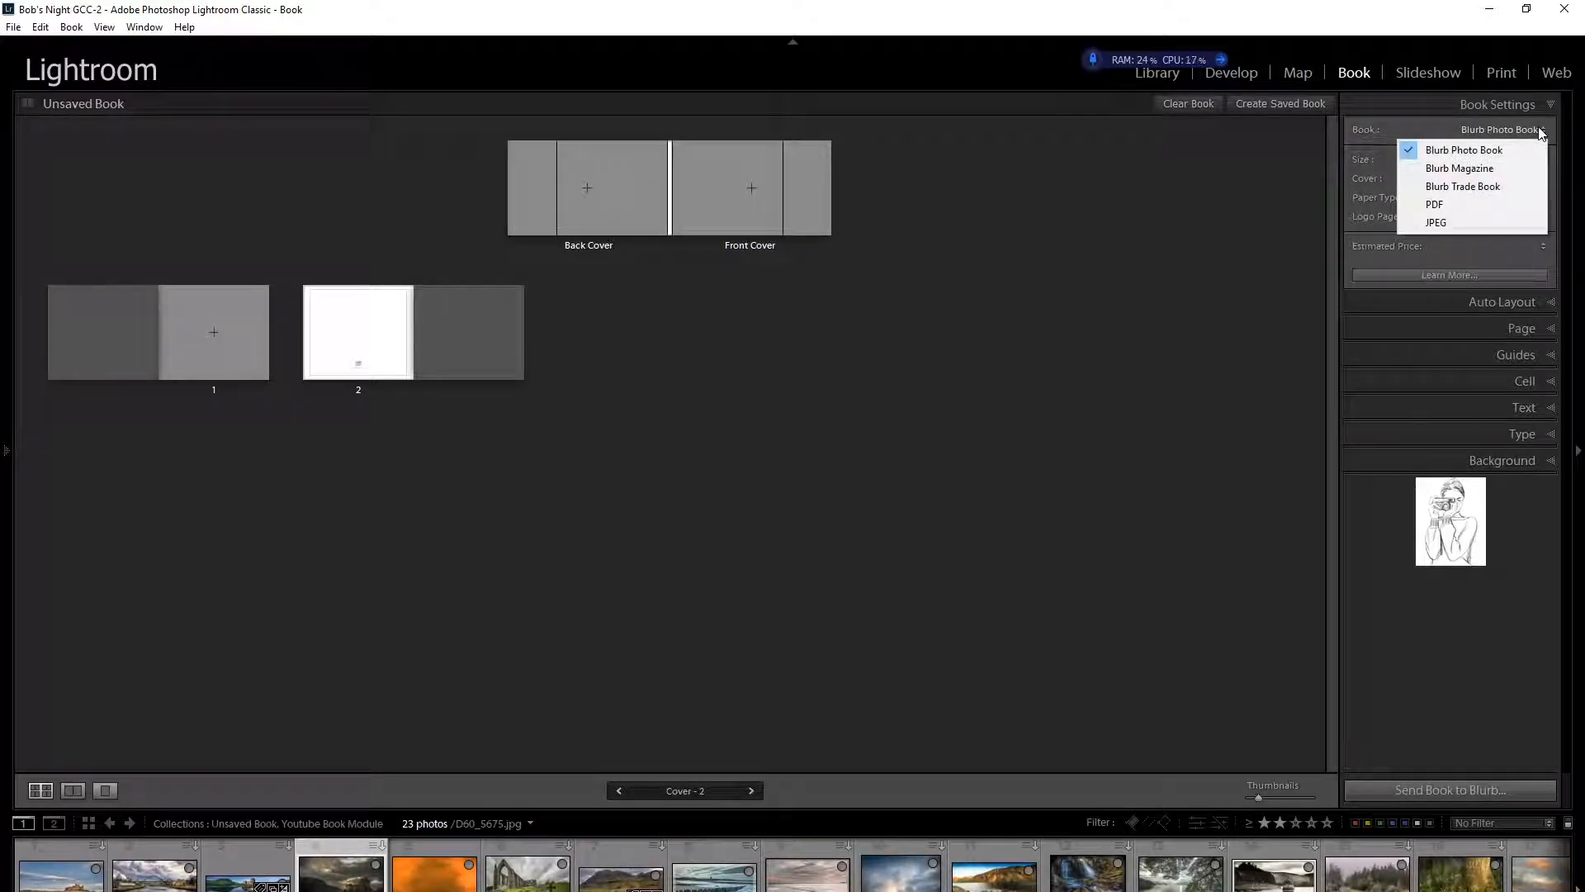
click(1453, 169)
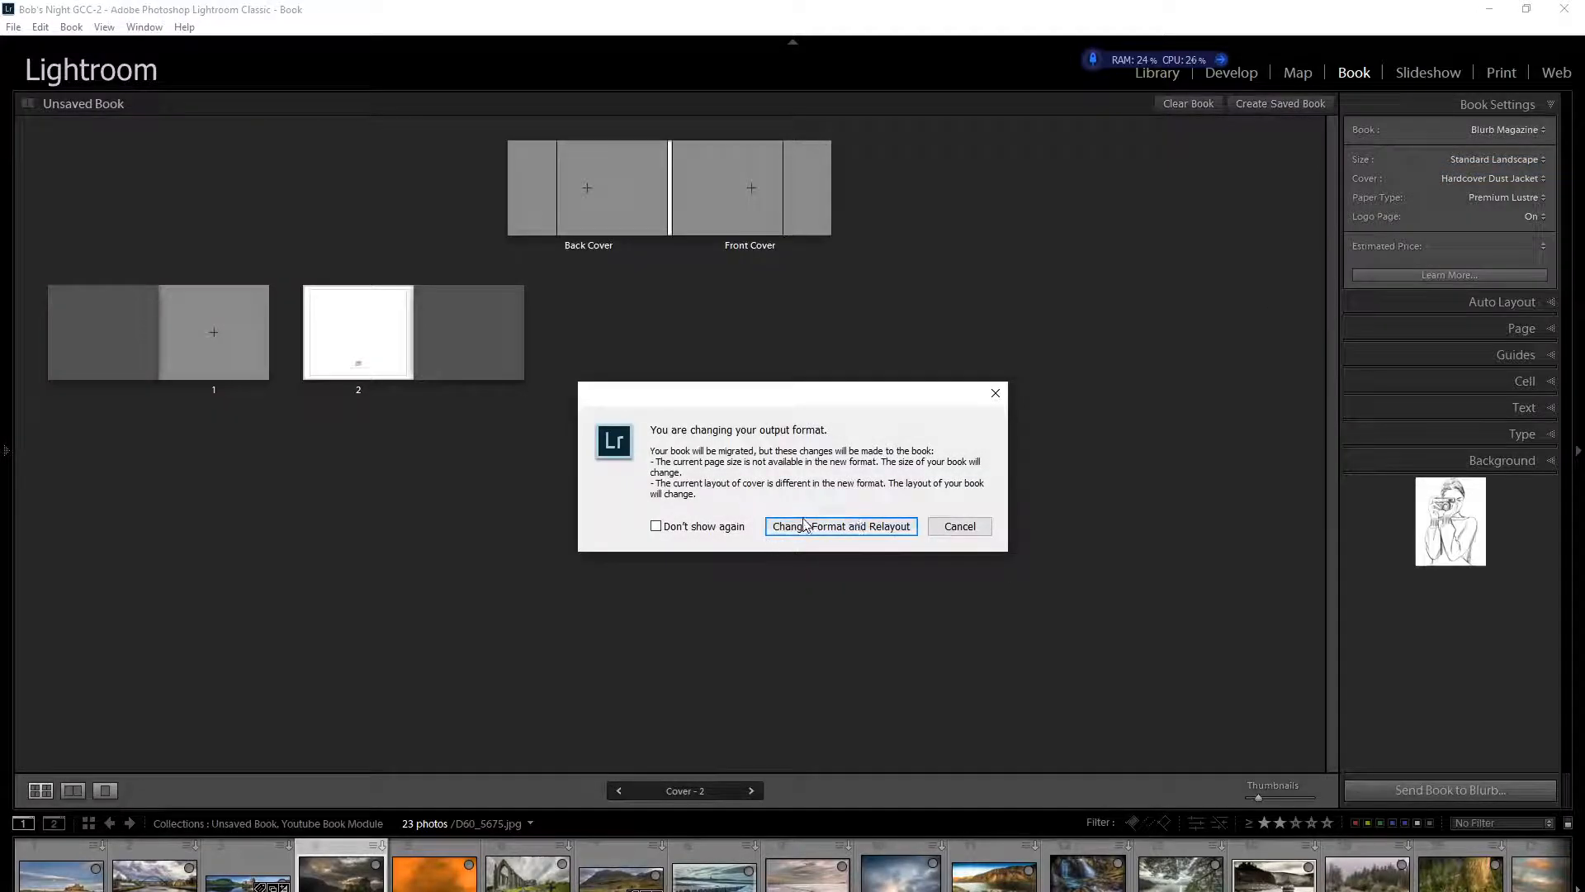
click(845, 532)
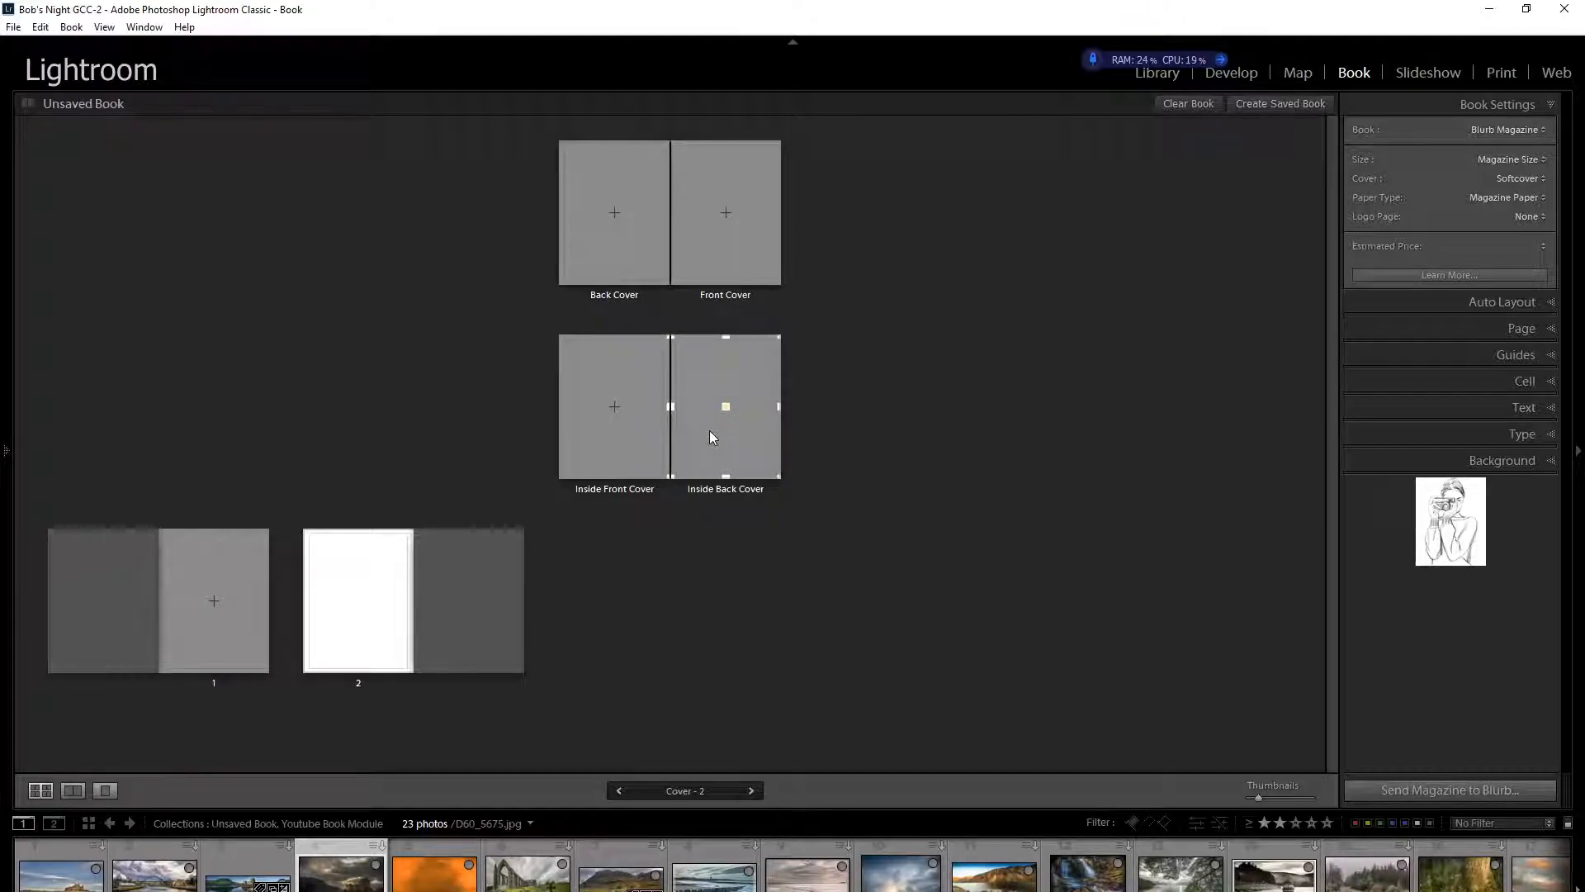
Step: Change the book type to Blurb Trade Book, accepting the relayout
click(1515, 131)
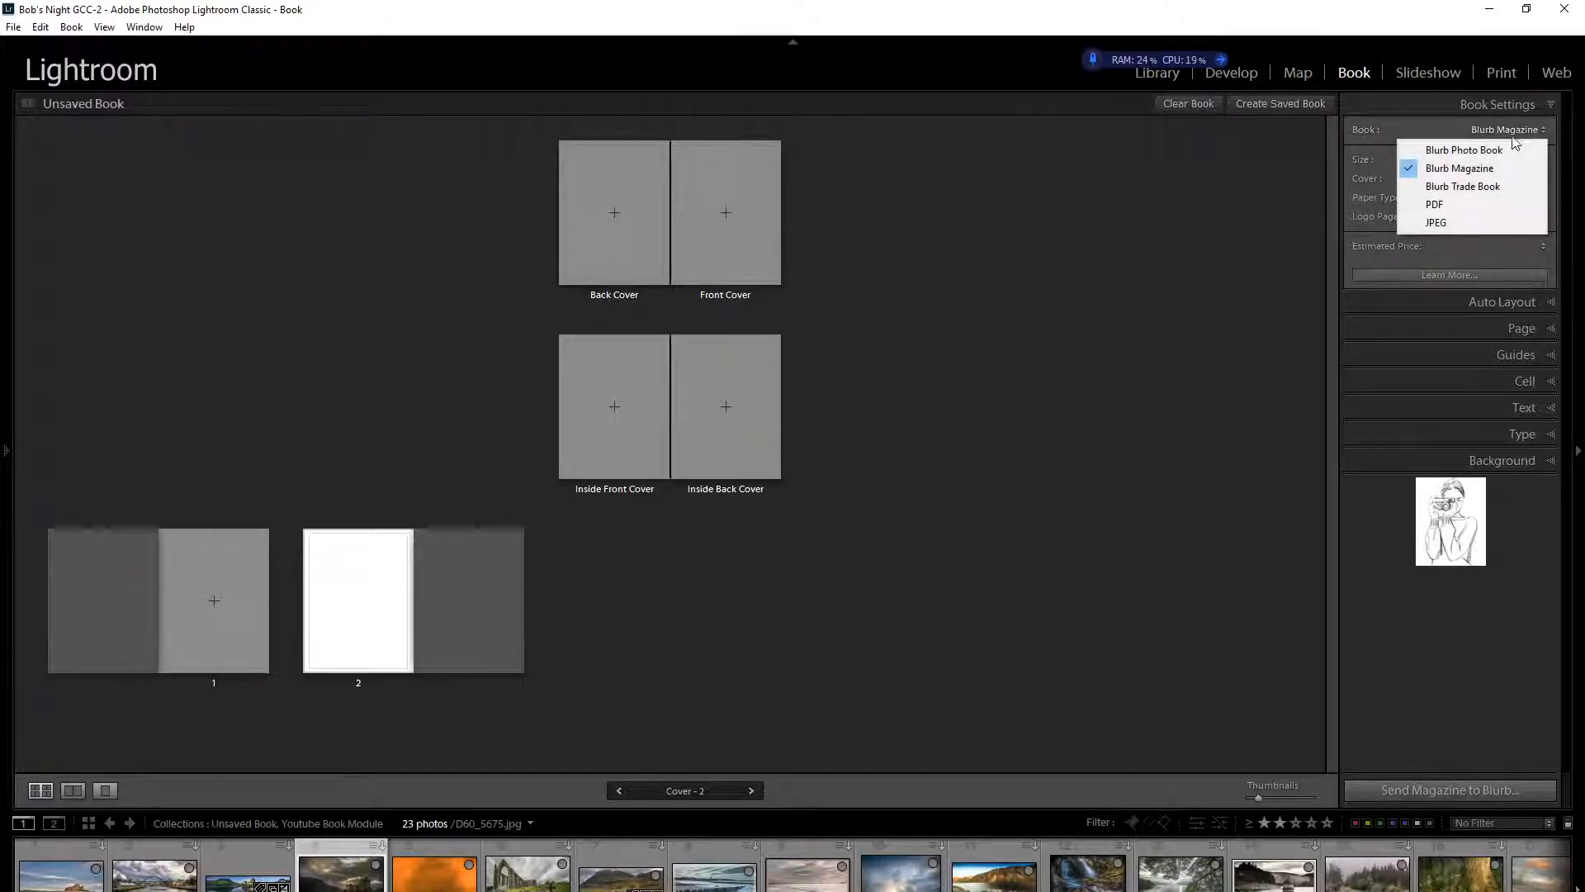
click(1479, 187)
click(871, 535)
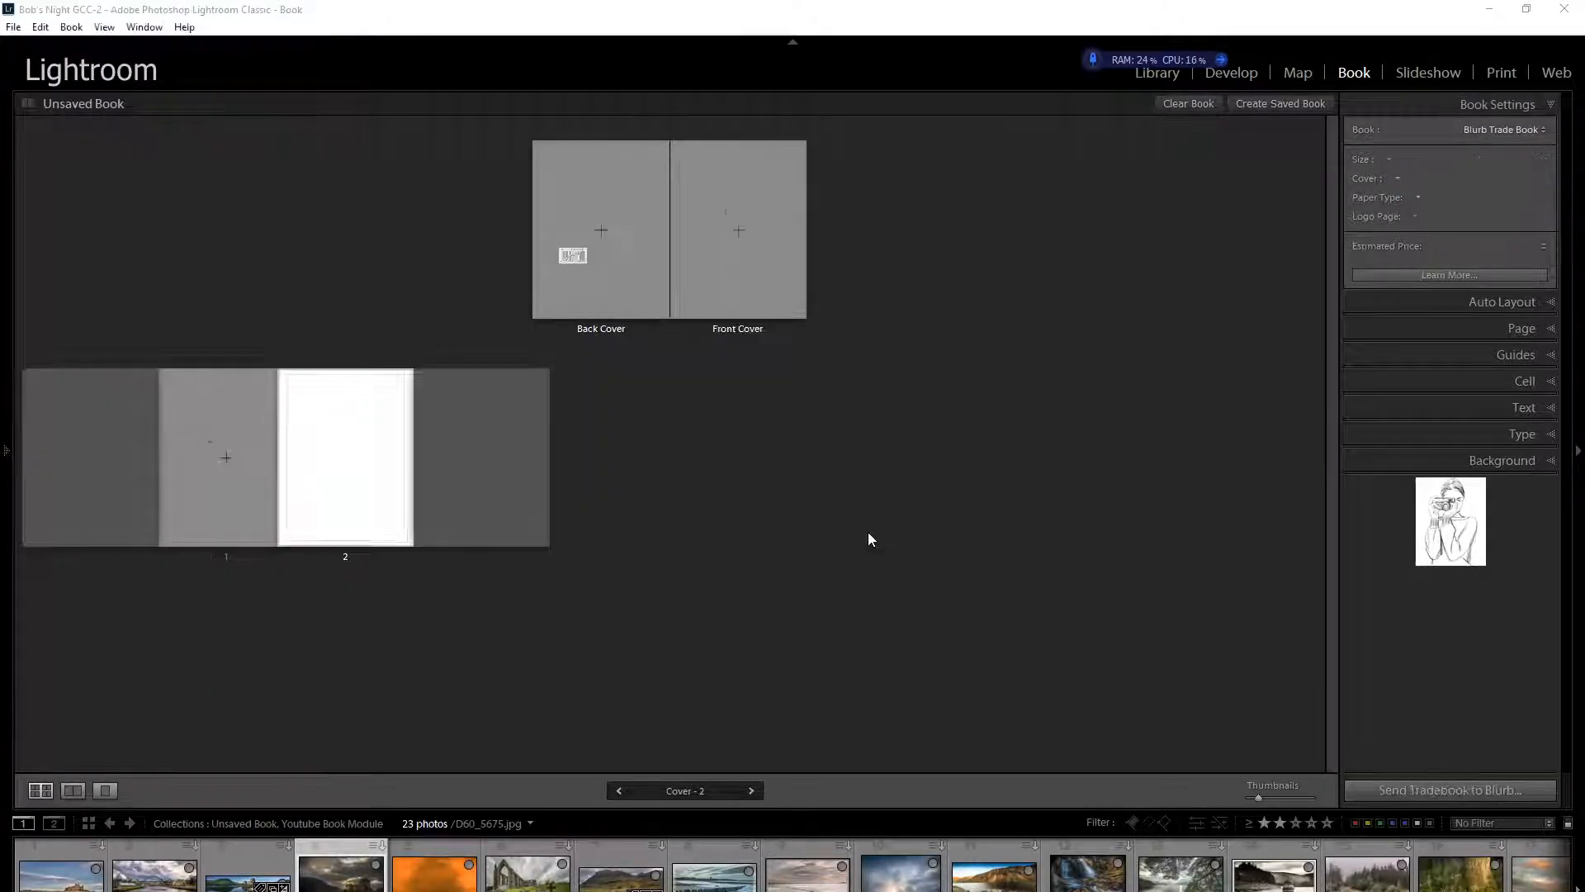
click(237, 534)
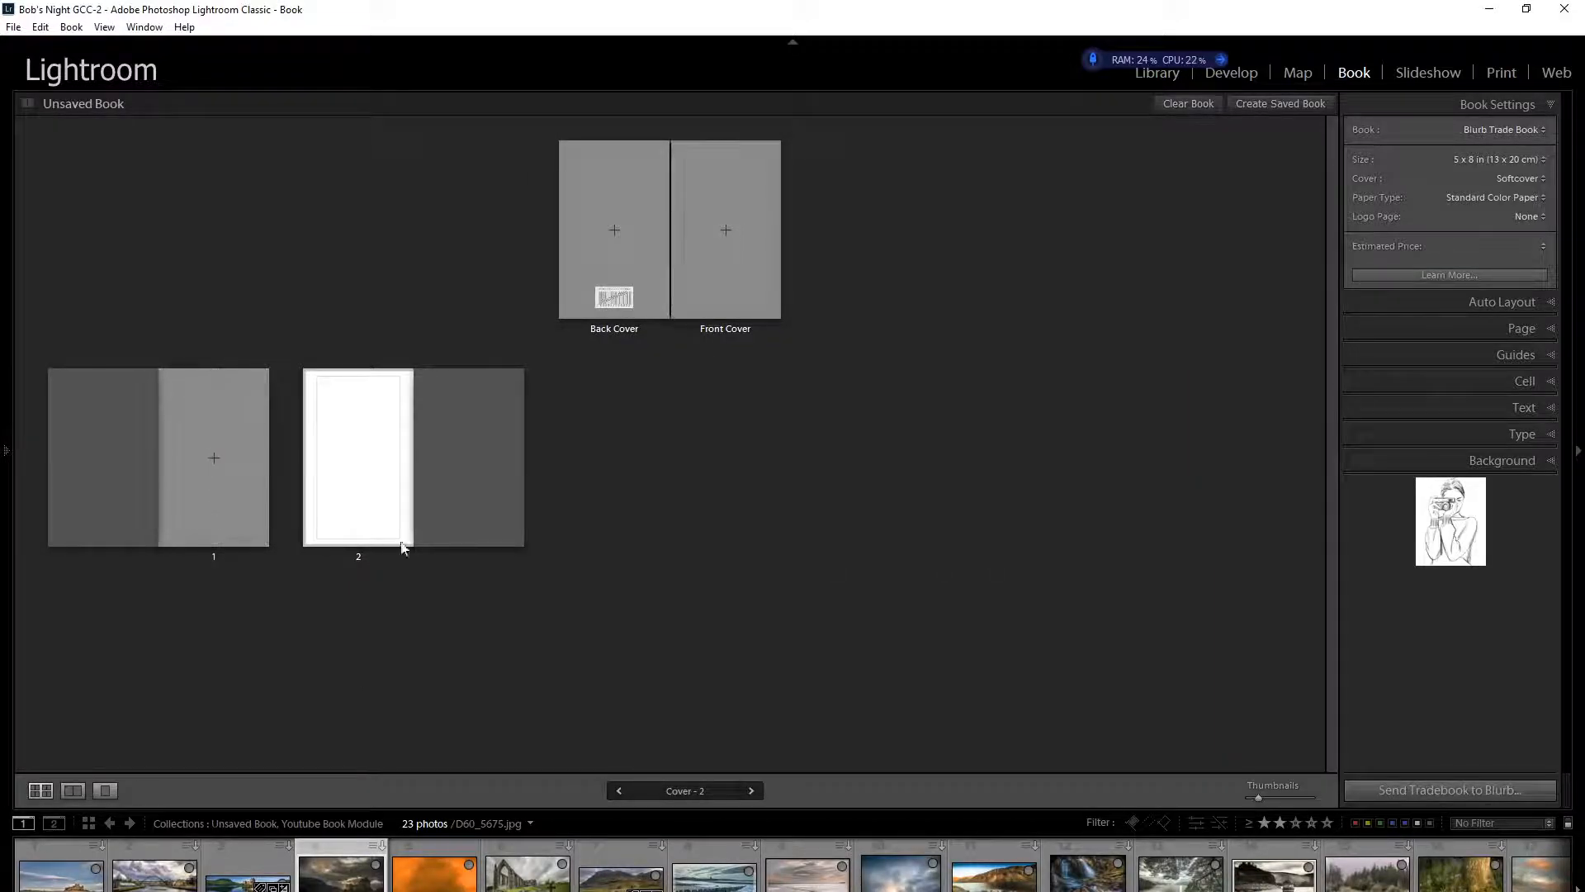
Step: Change the book's output type to PDF
click(1539, 132)
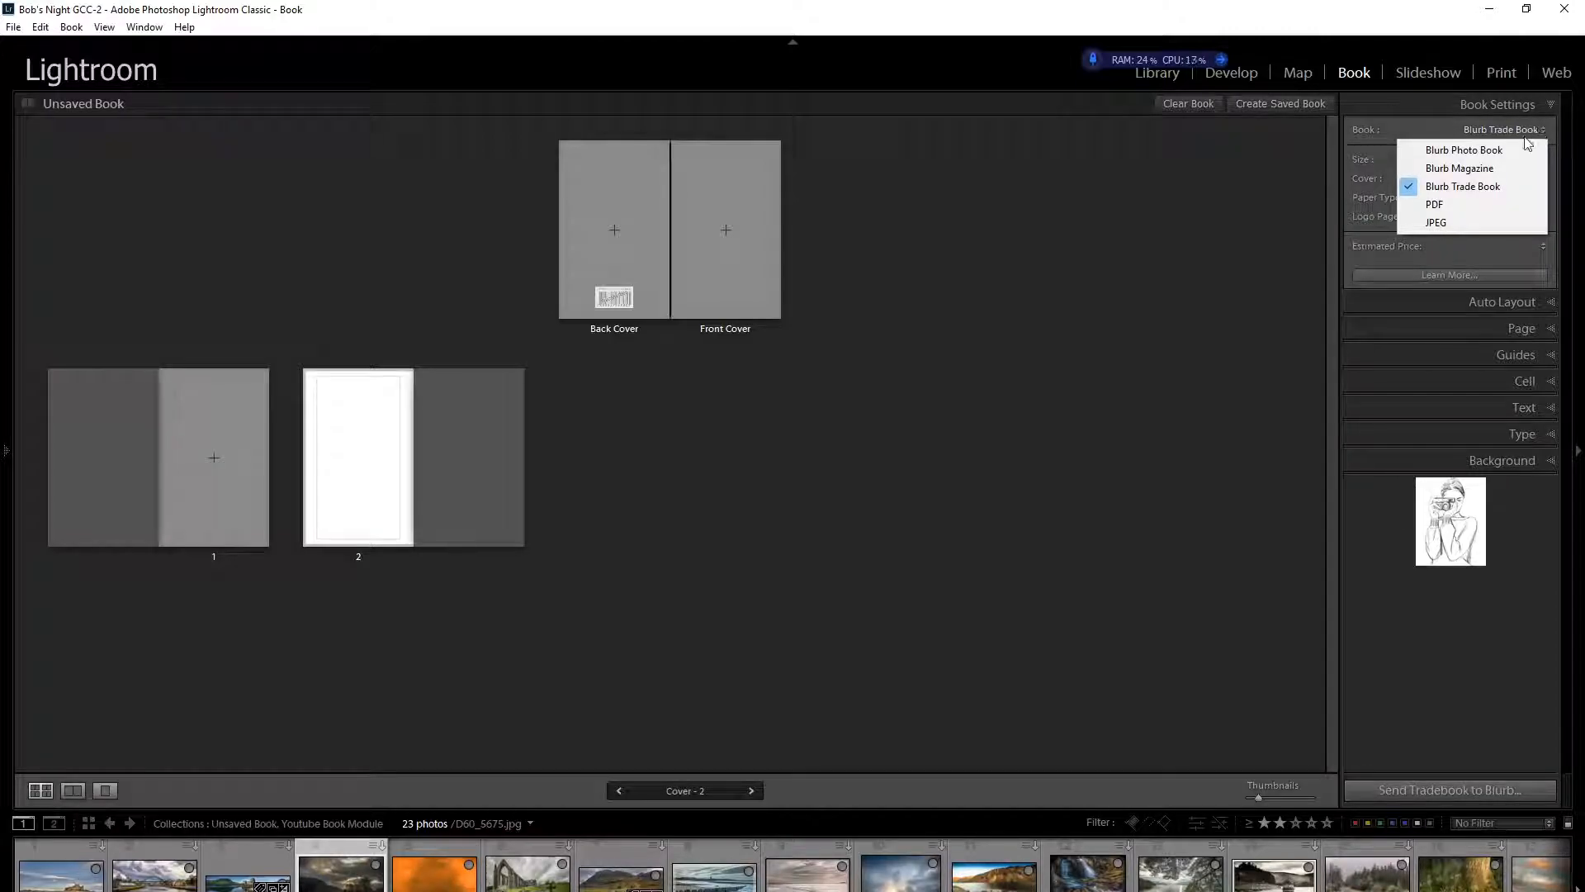
click(1454, 205)
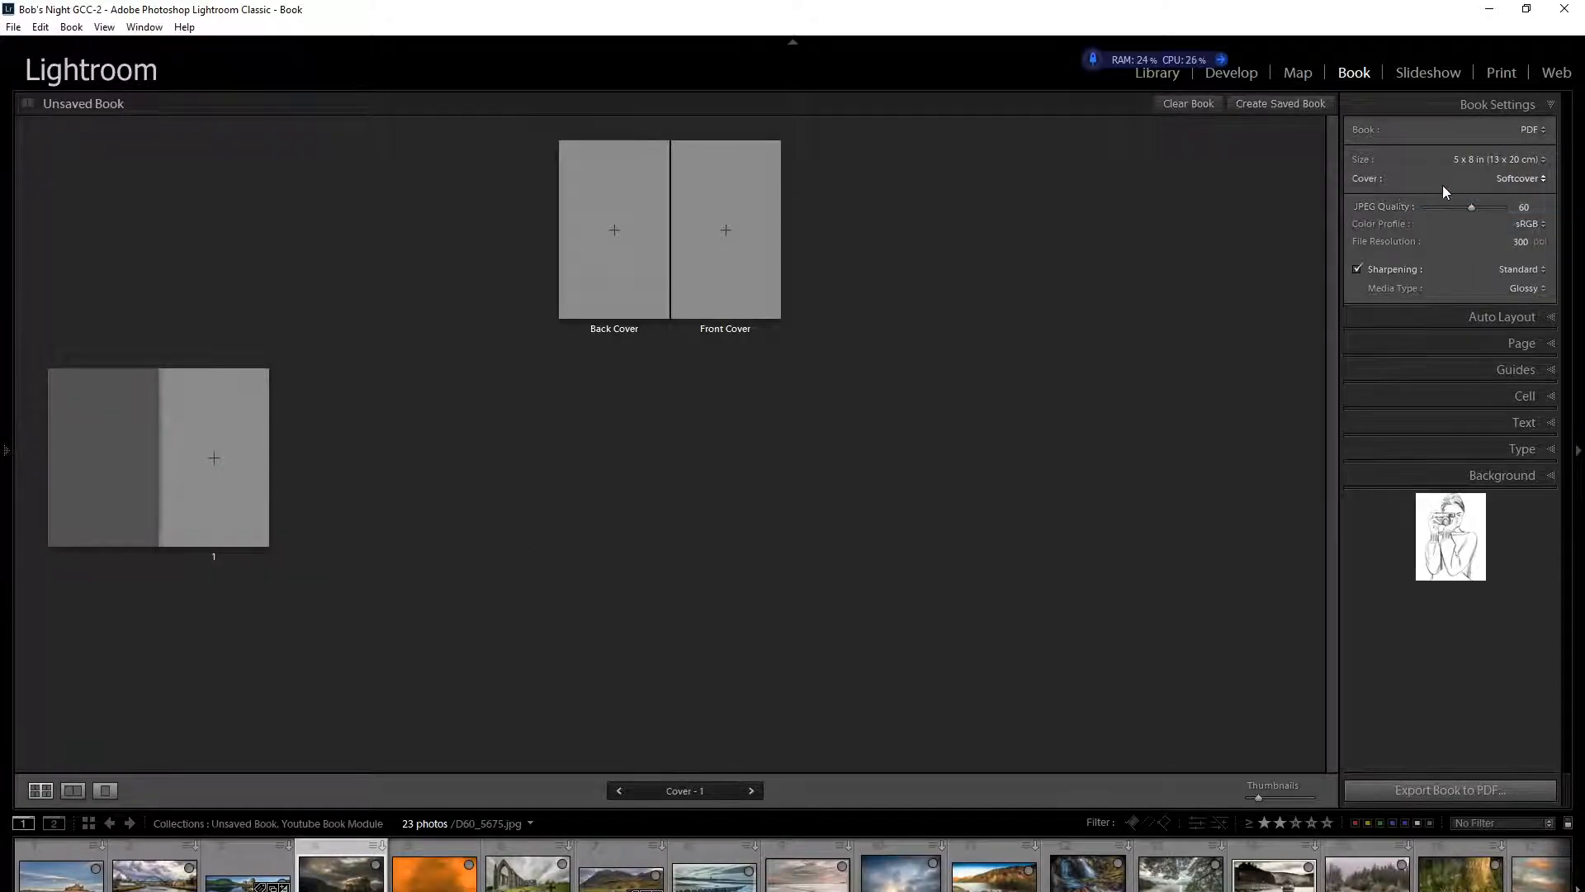
Step: Change the book's output type to JPEG
click(1537, 132)
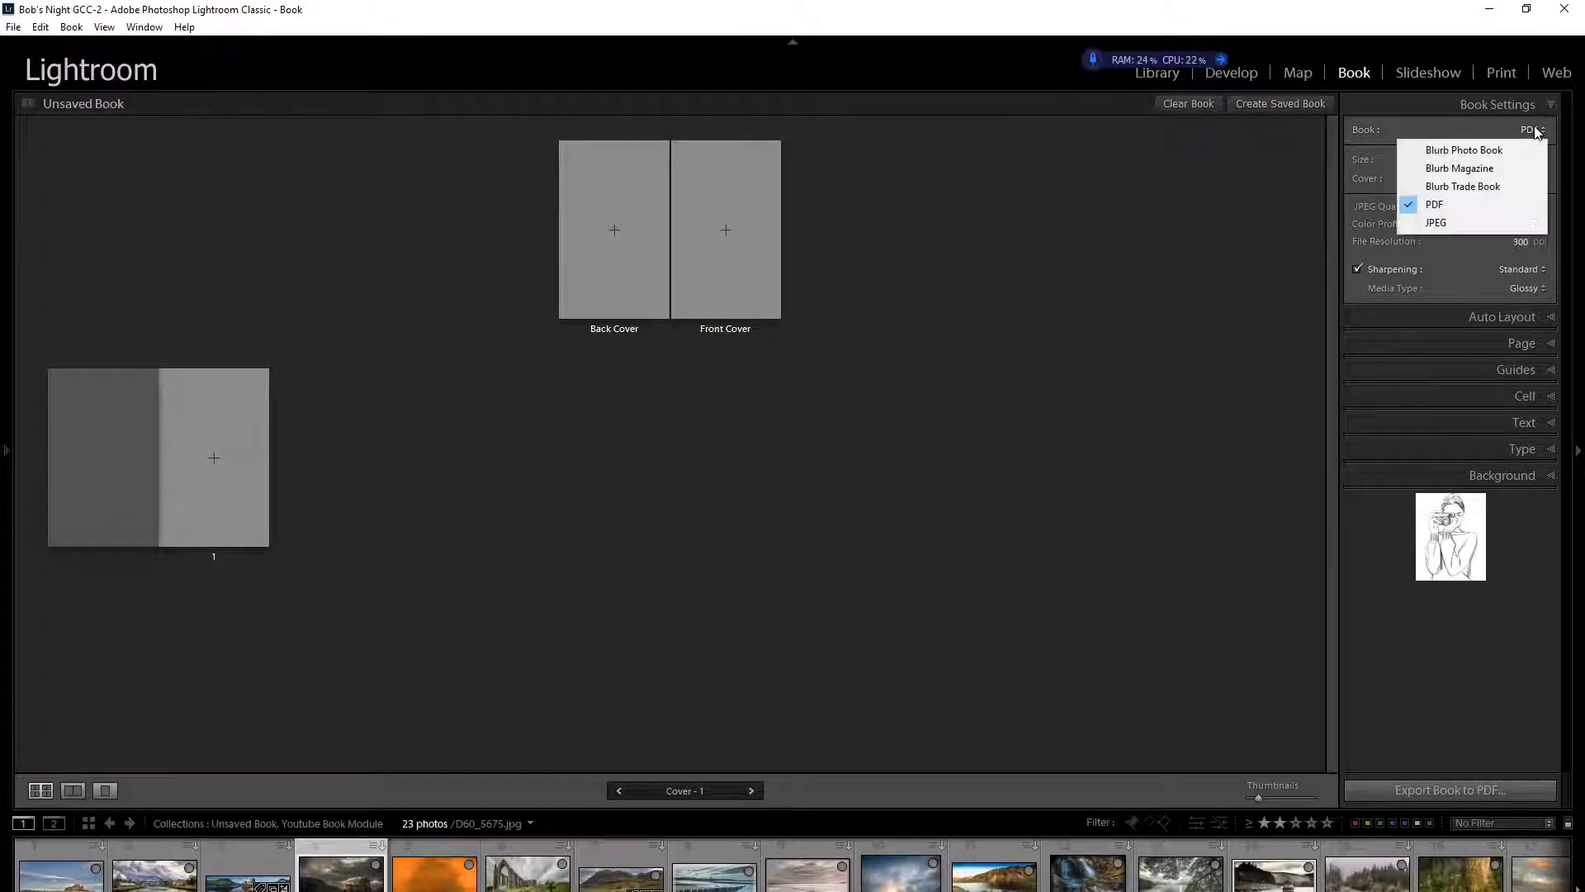
click(1455, 229)
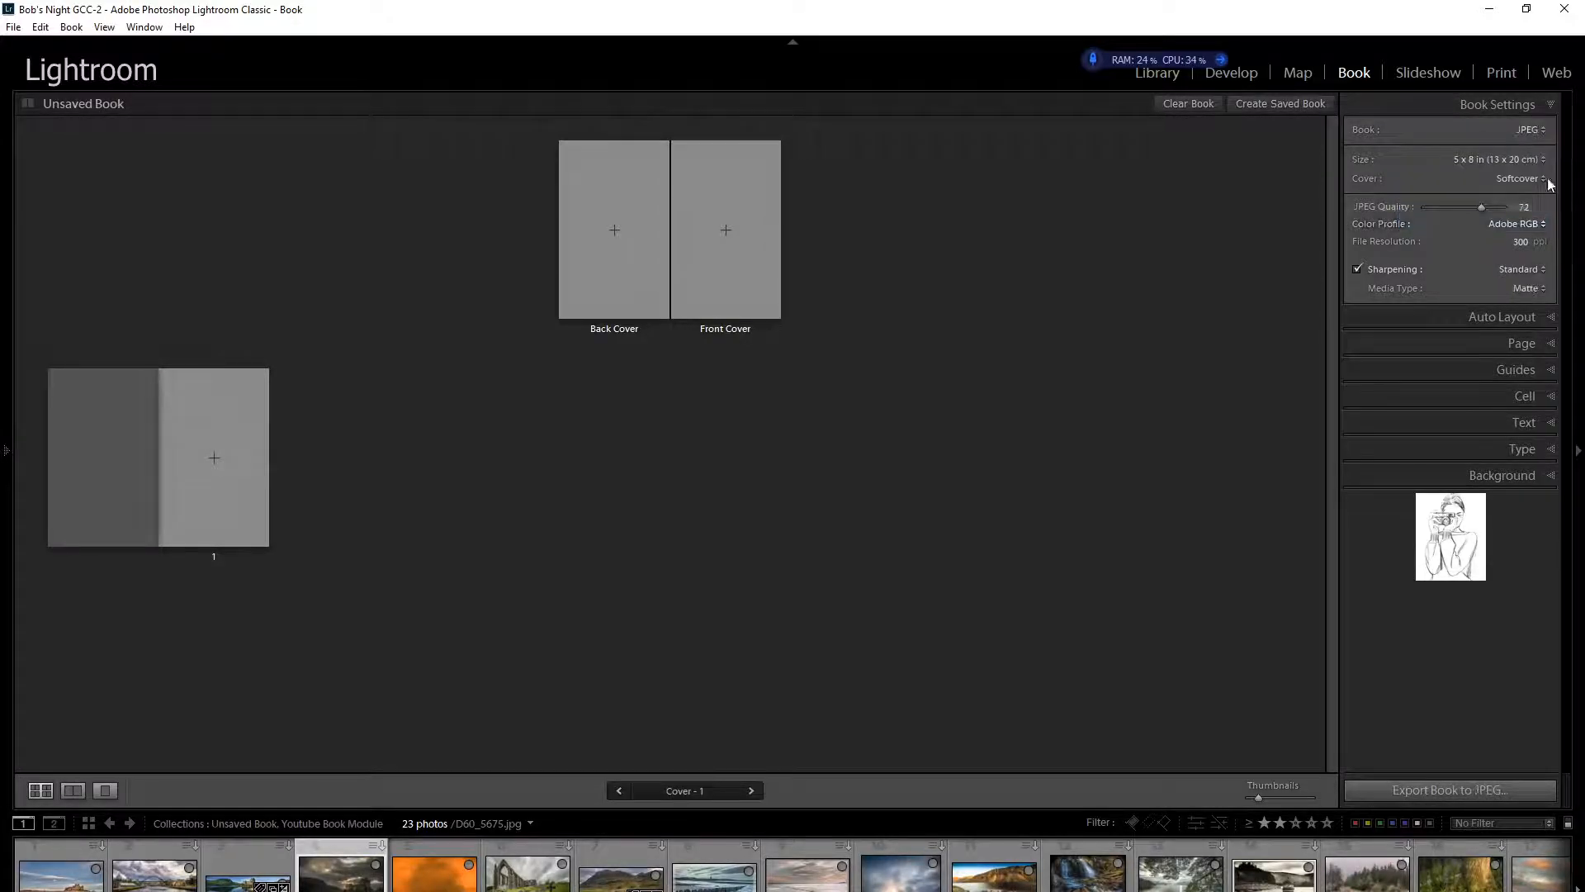
Step: Change the book type to Blurb Photo Book and its size to Standard Landscape, accepting both relayouts
click(1536, 130)
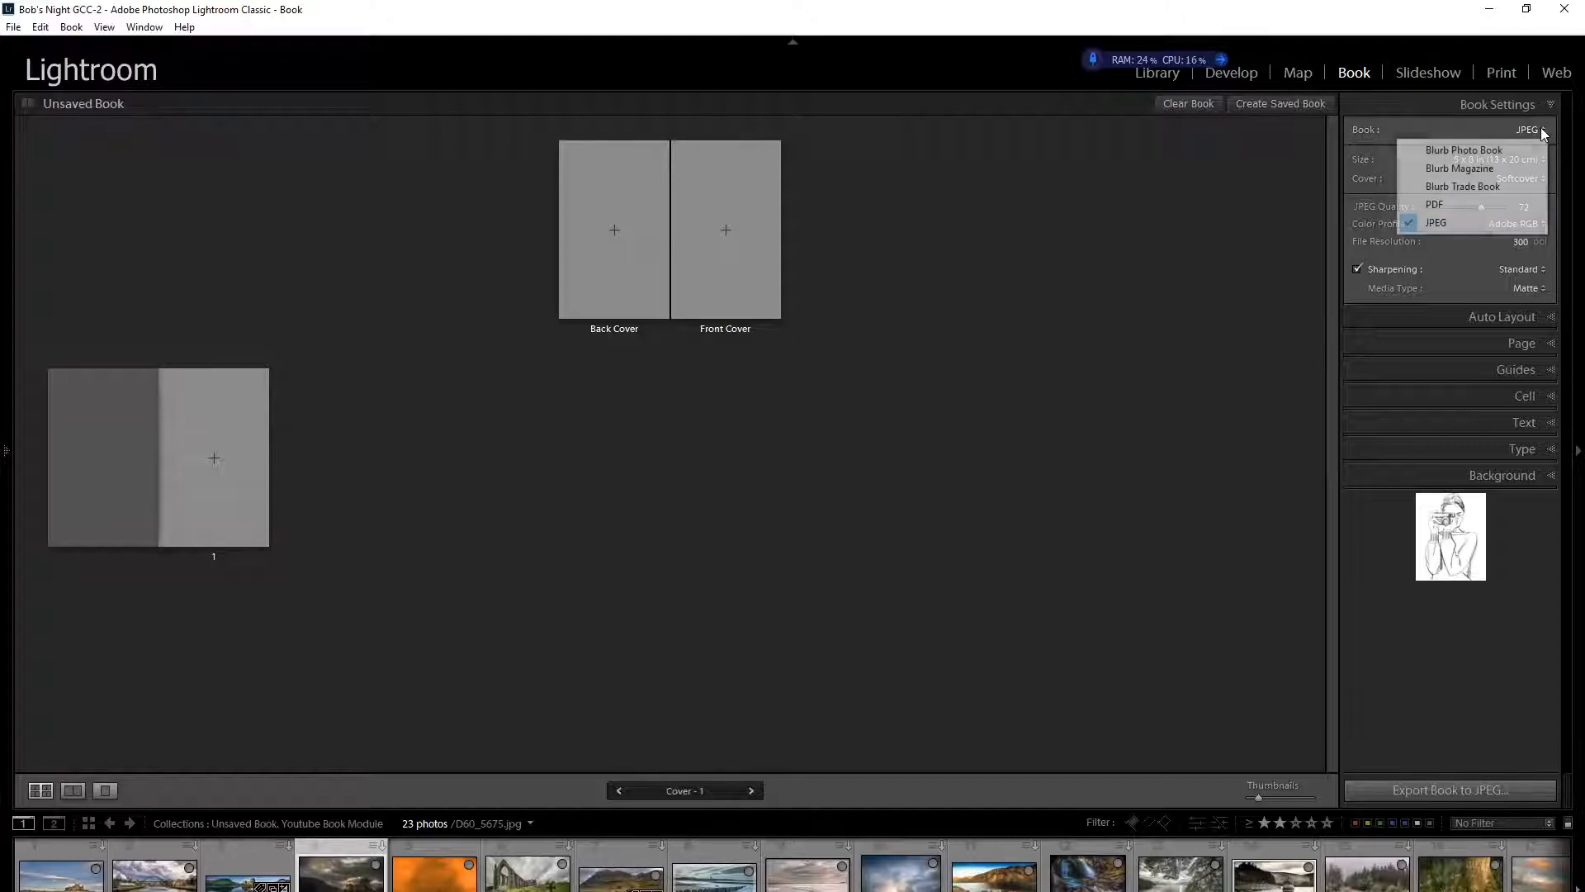
click(1483, 150)
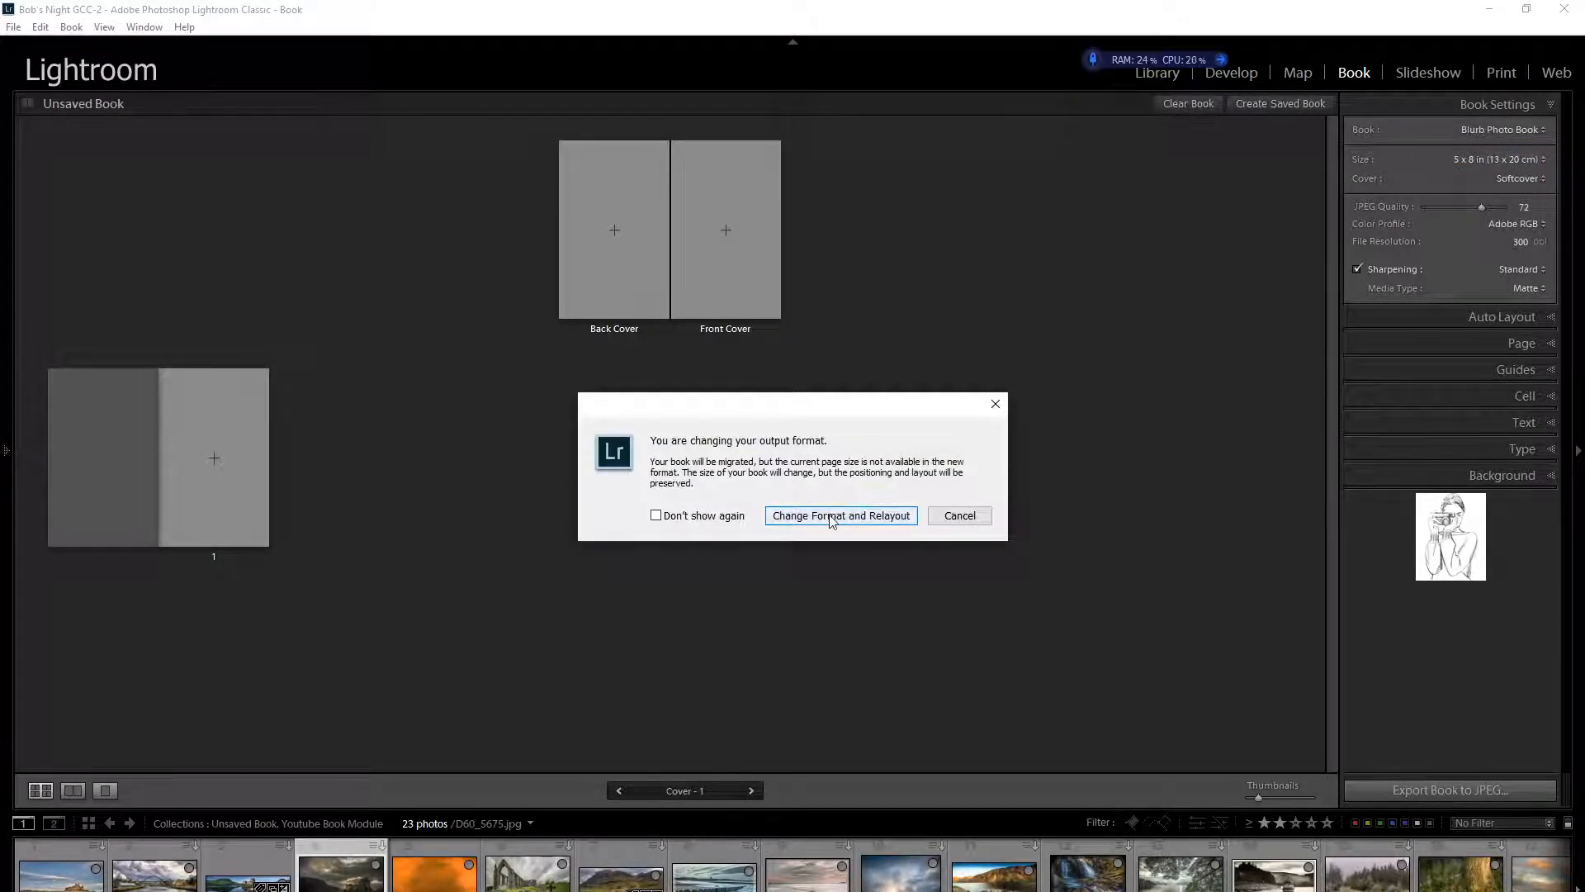
click(832, 517)
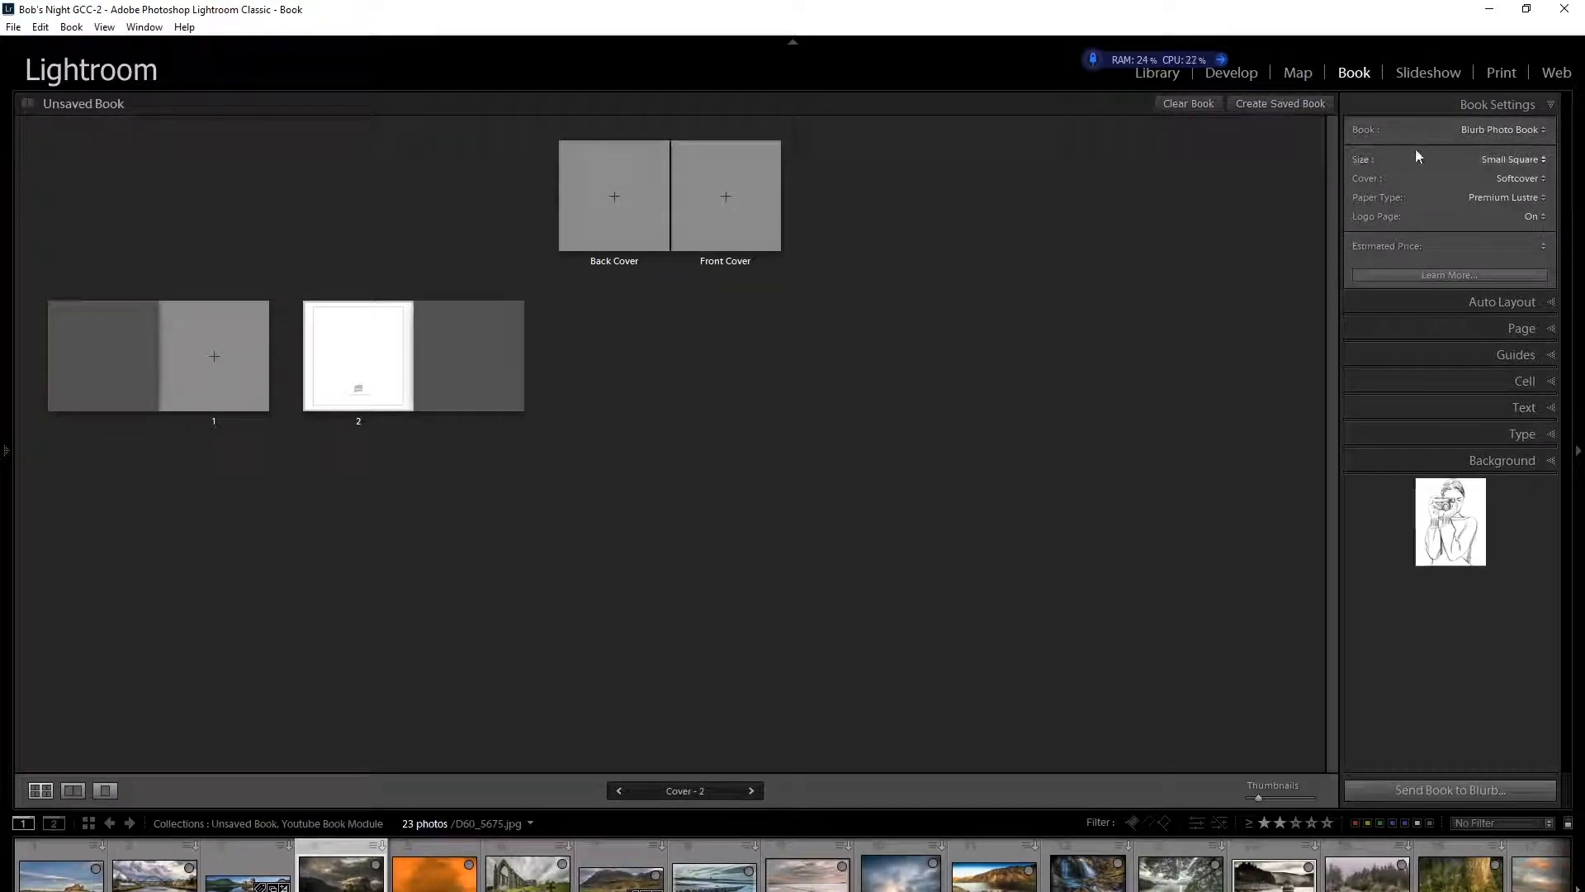
click(1541, 158)
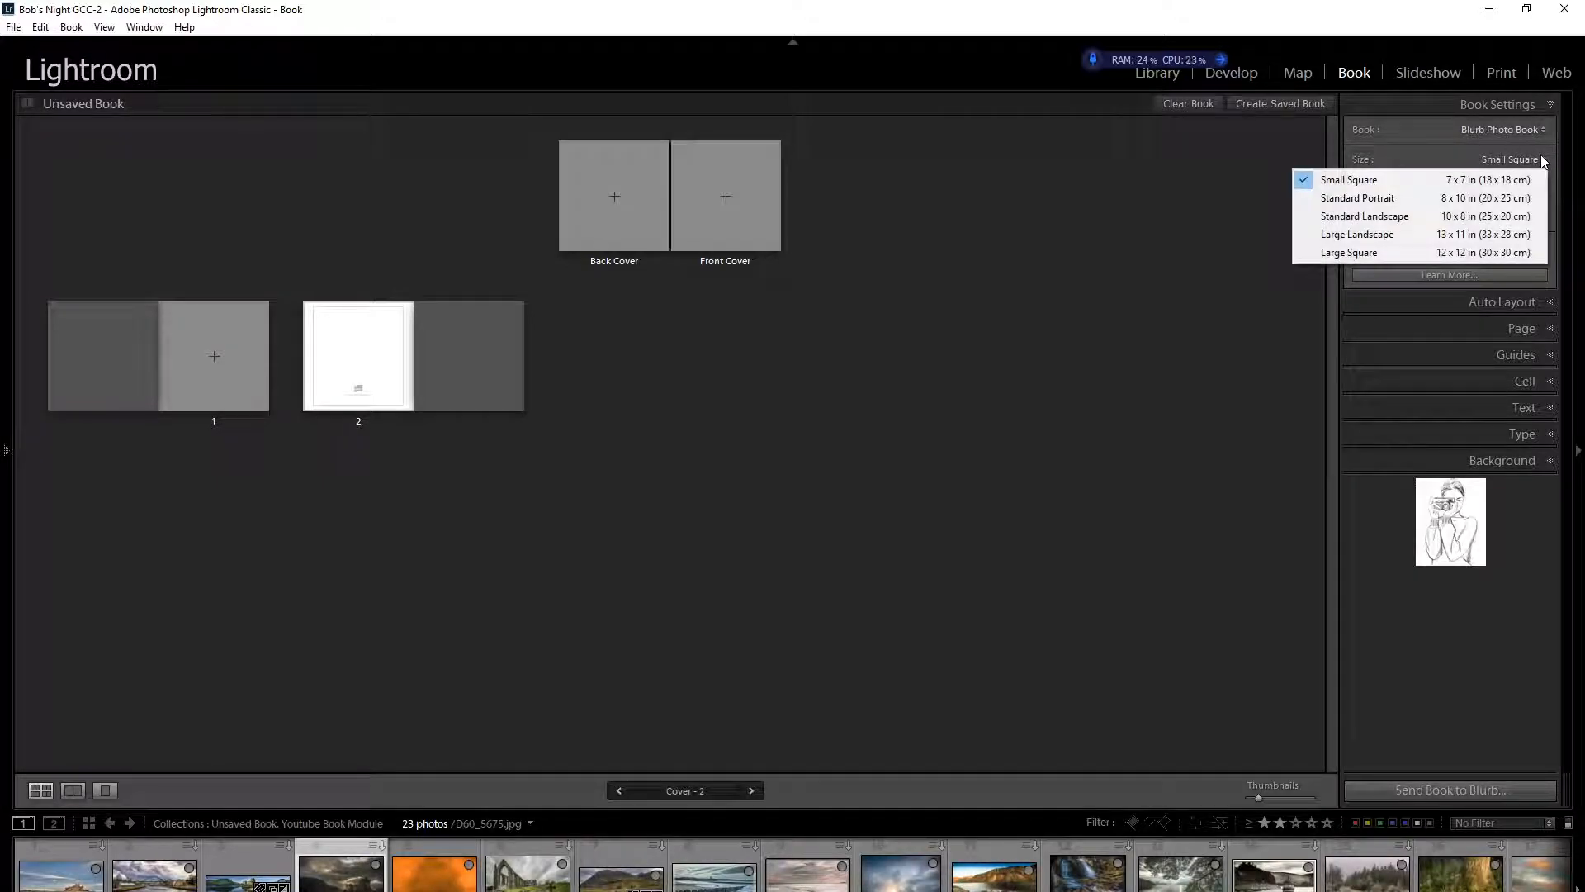
click(1415, 215)
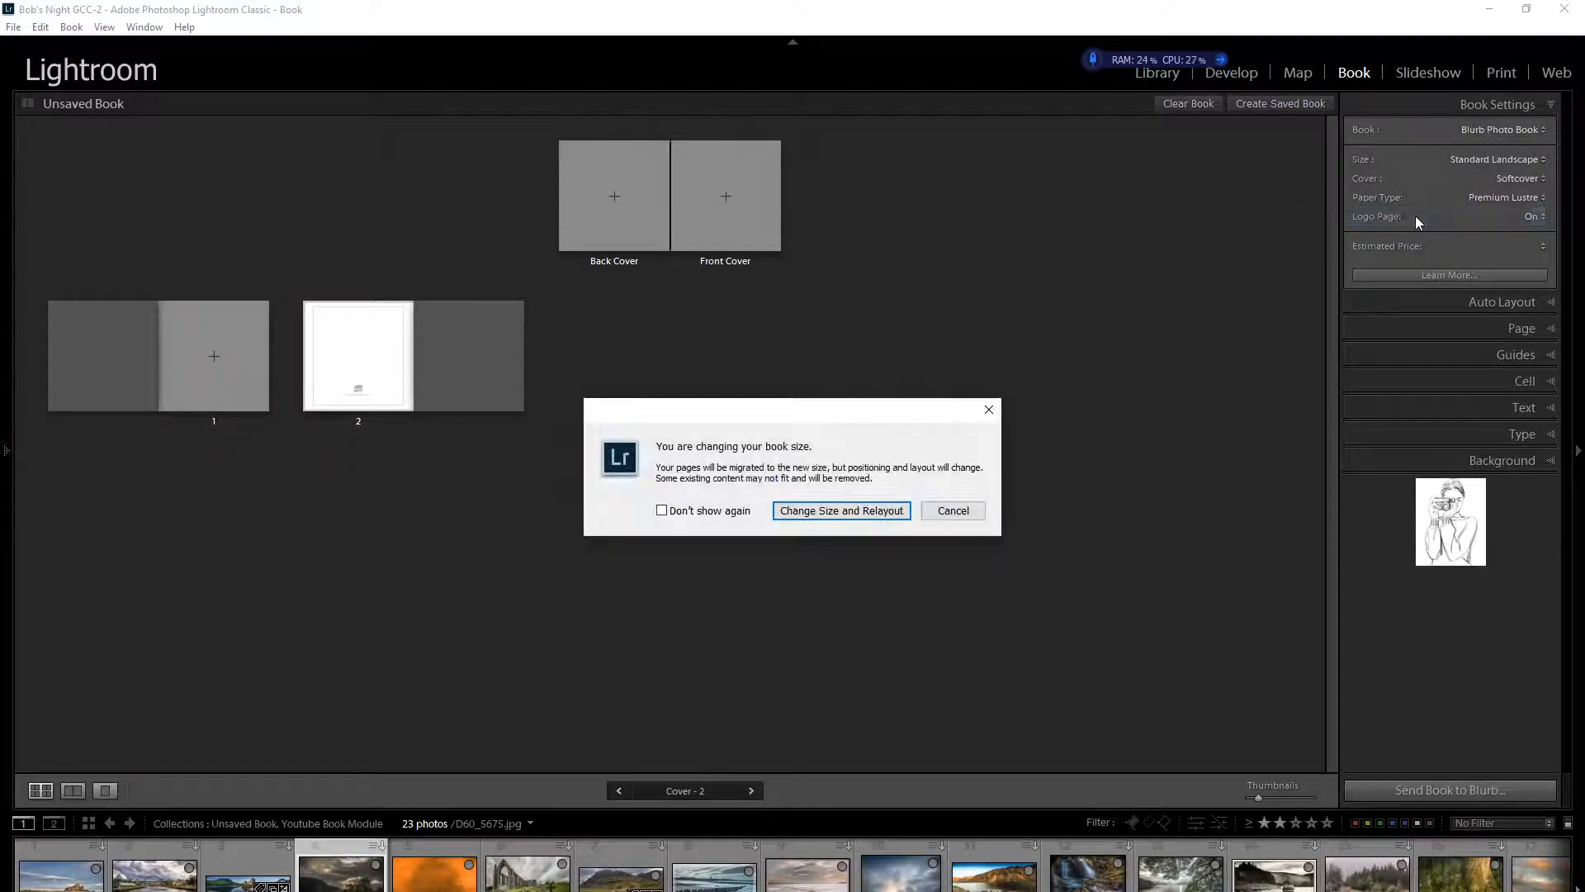
click(859, 512)
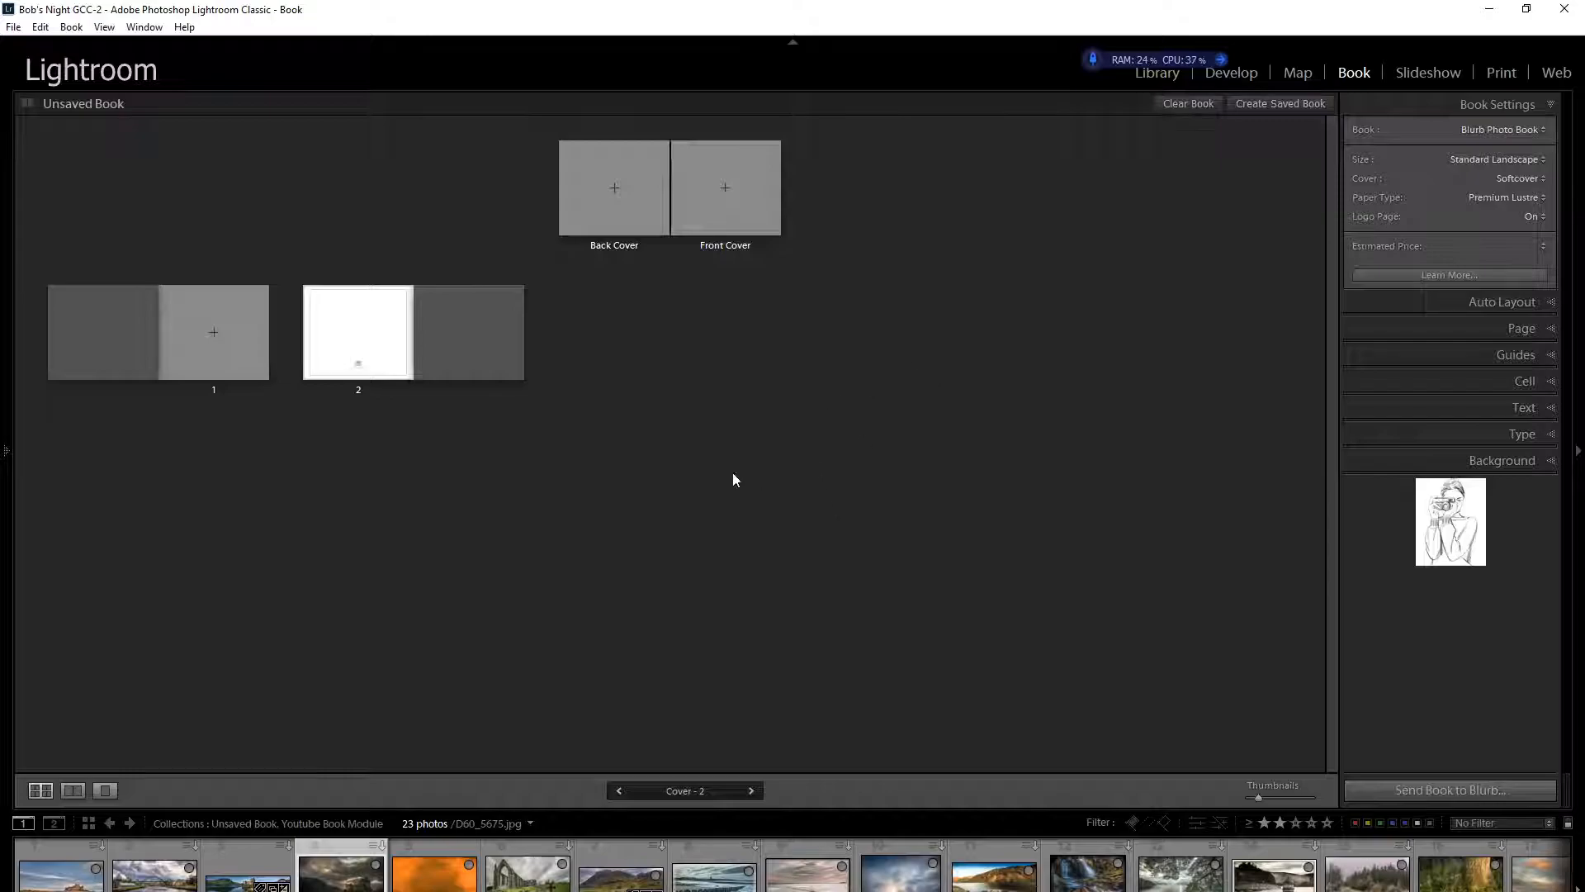
Step: Try the Hardcover Dust Jacket cover for the book, and return the cover to Softcover
click(1525, 178)
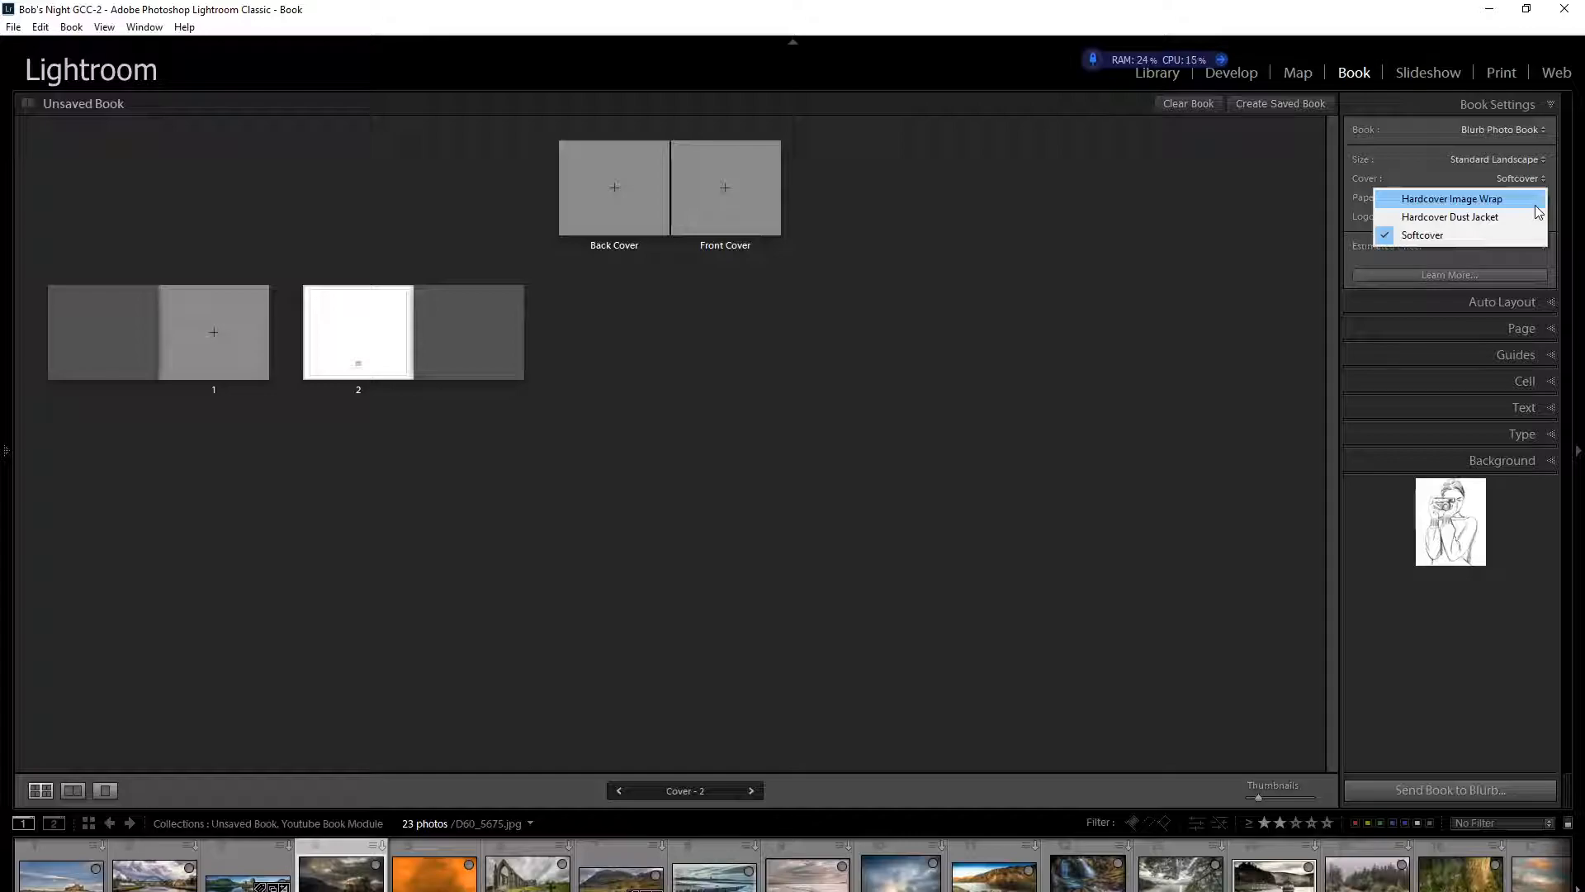
click(1468, 218)
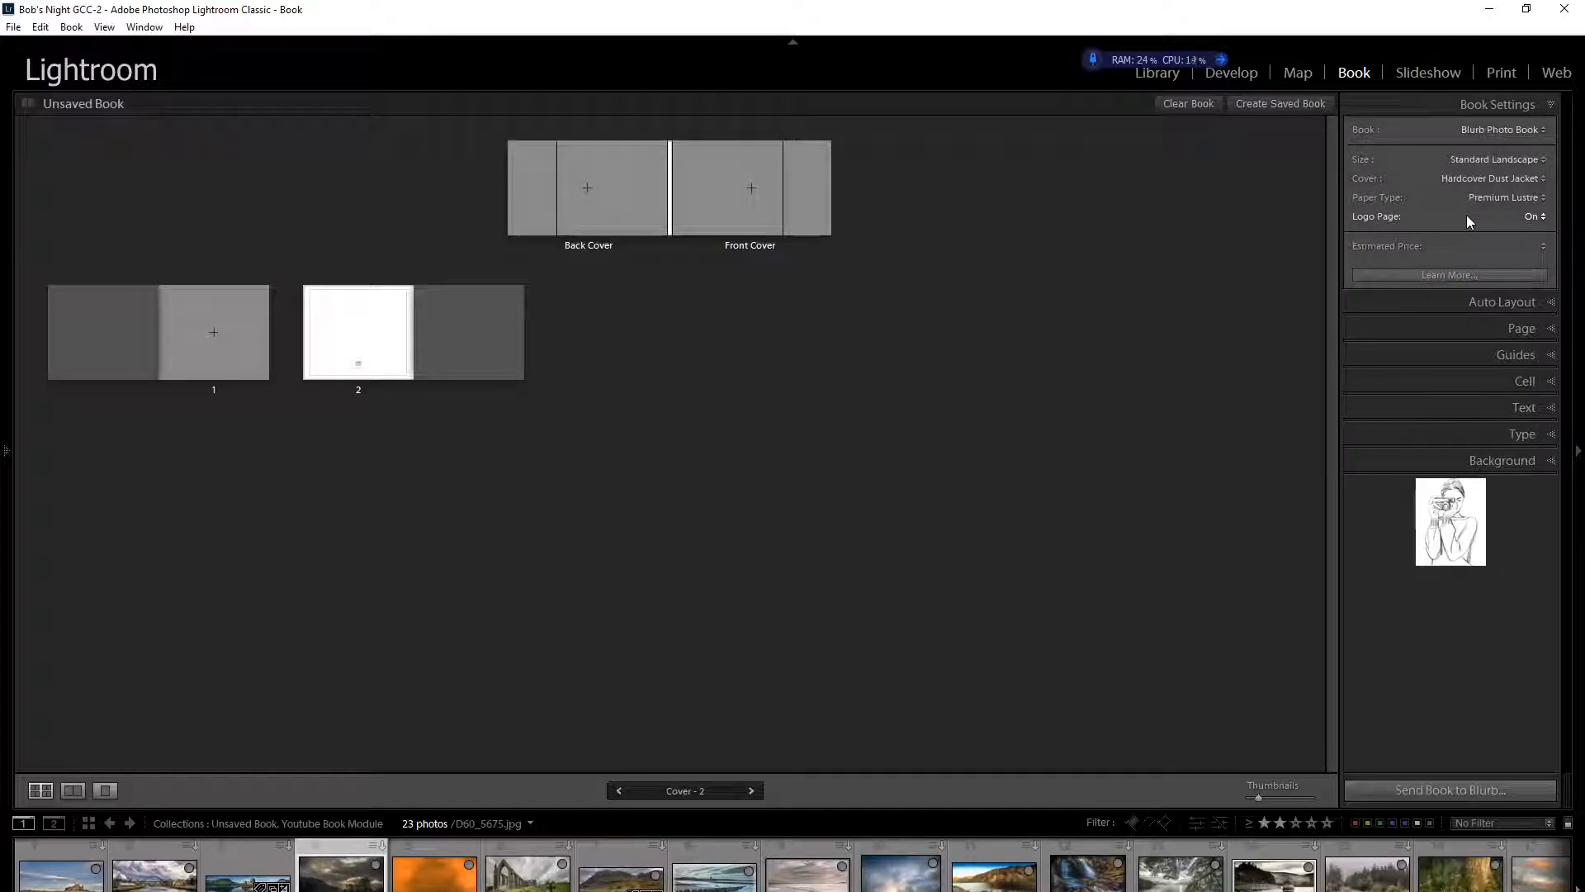
click(1527, 180)
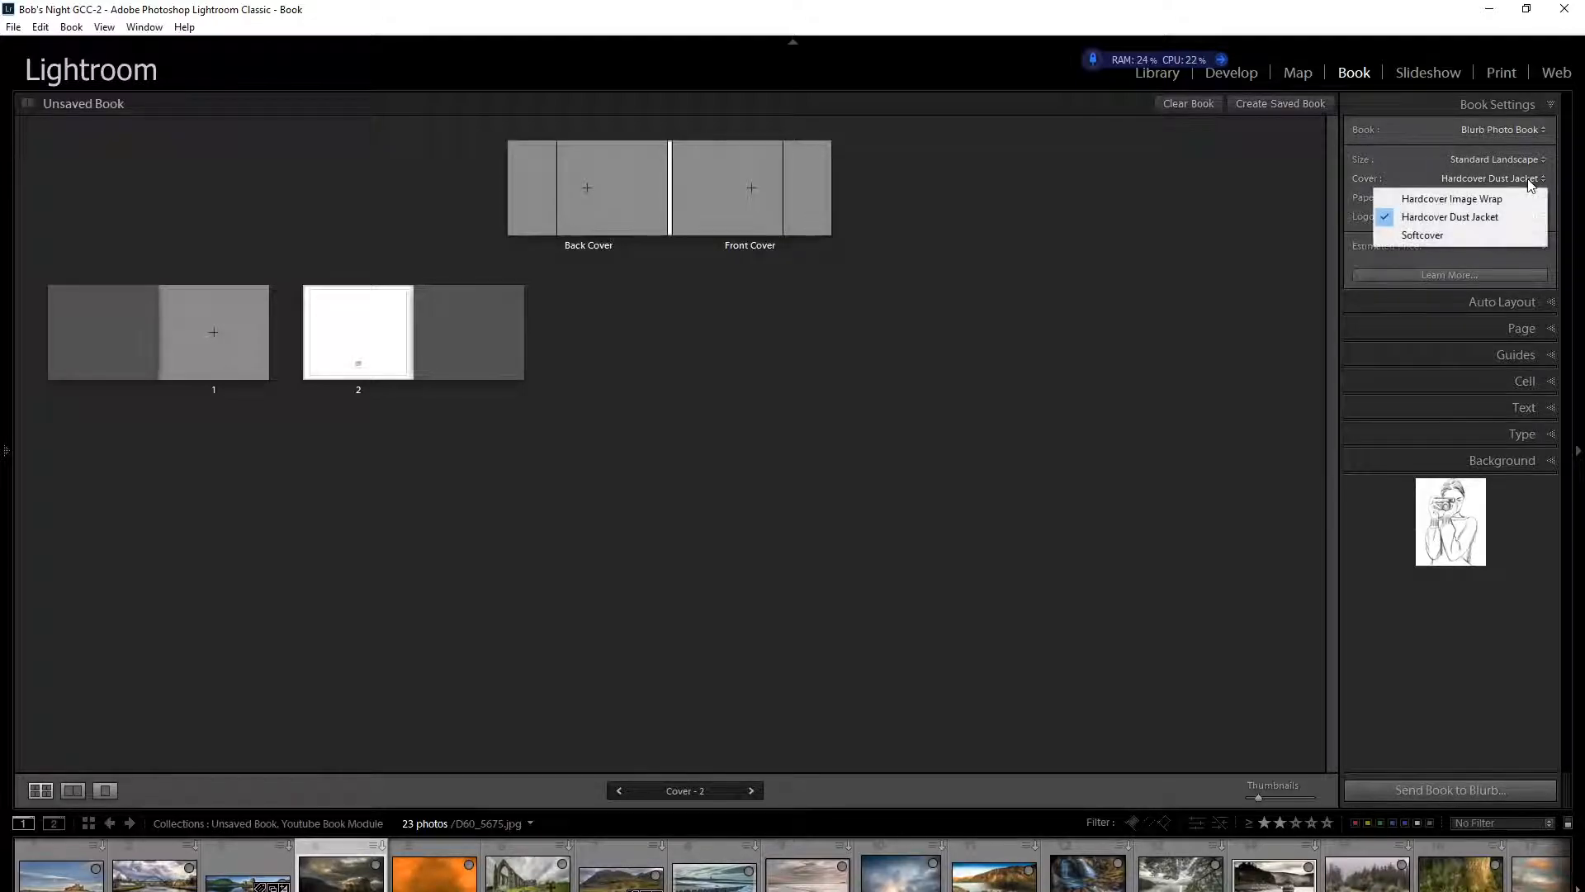
click(1412, 234)
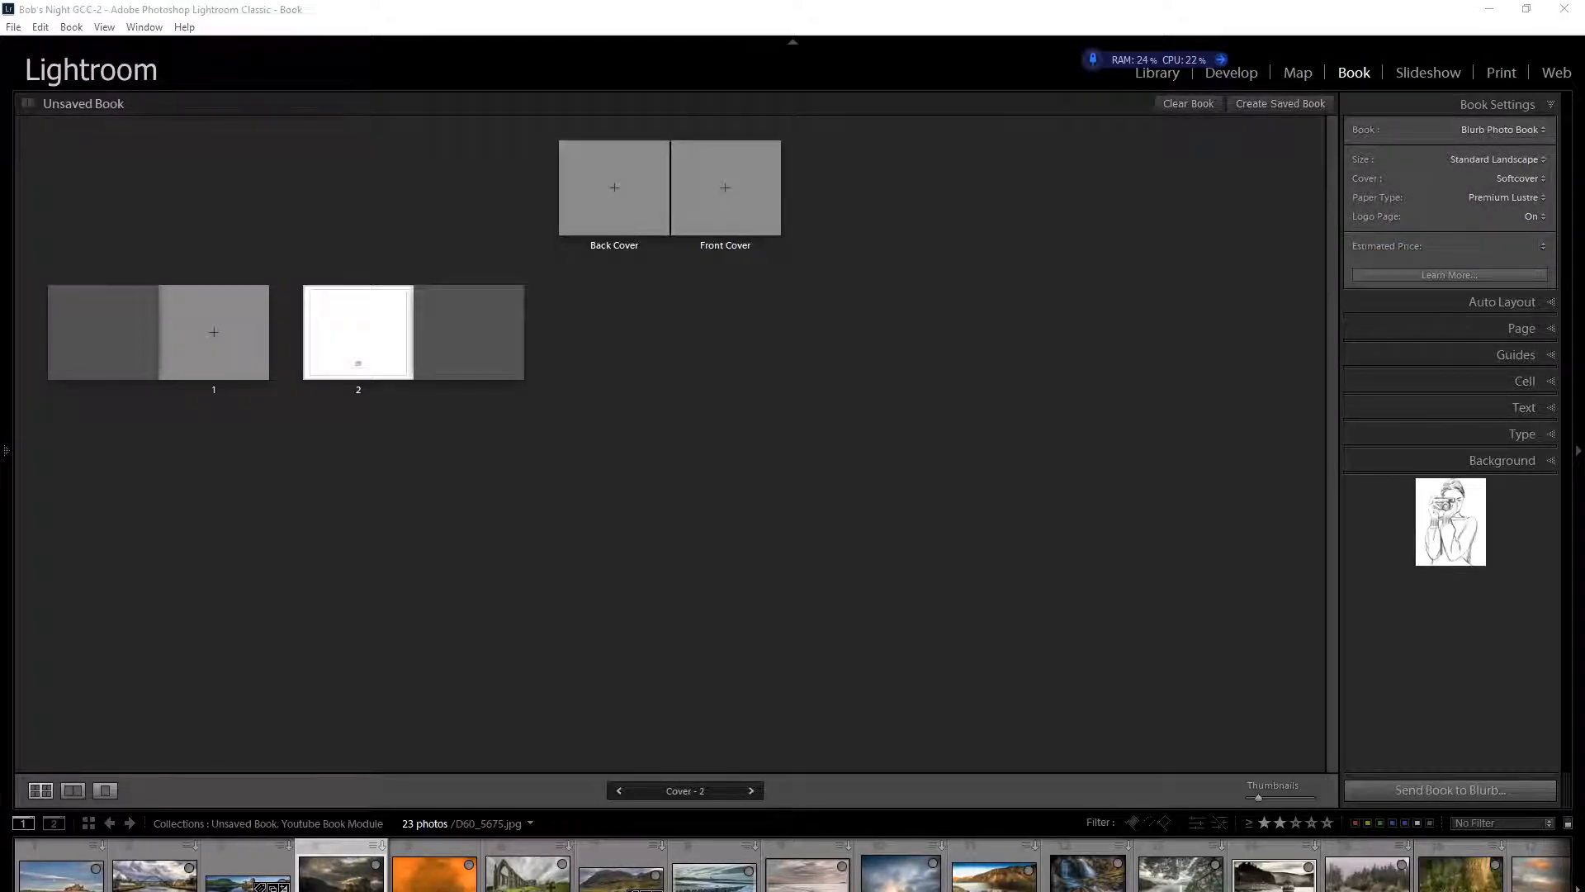
Step: Connect the computer to the secured 4GEE 2.4GHz Wi-Fi network
click(1463, 539)
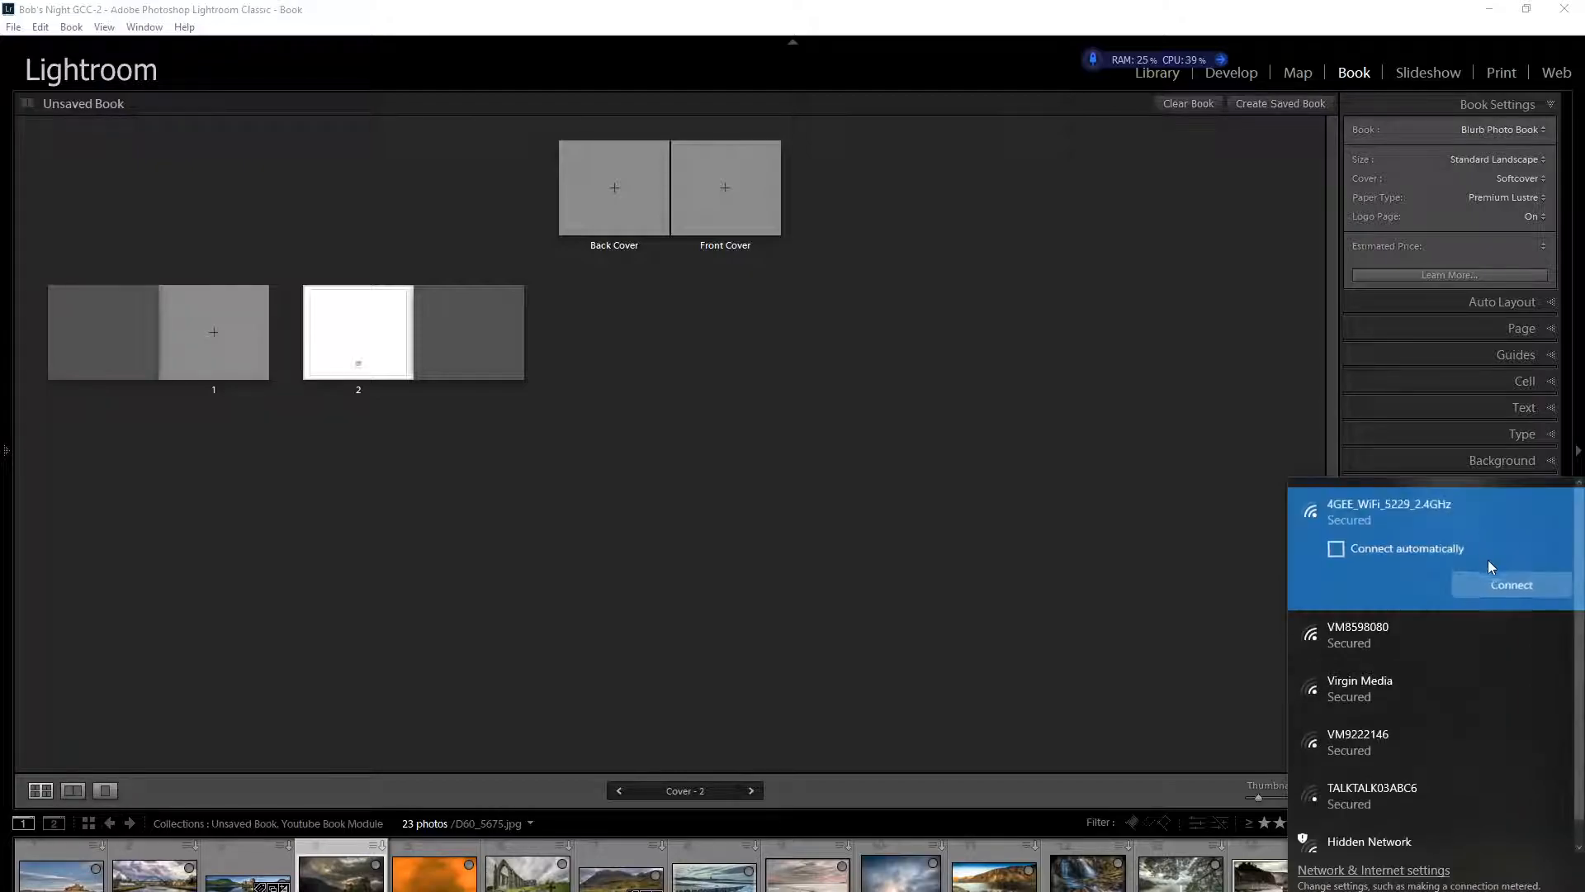
click(1493, 578)
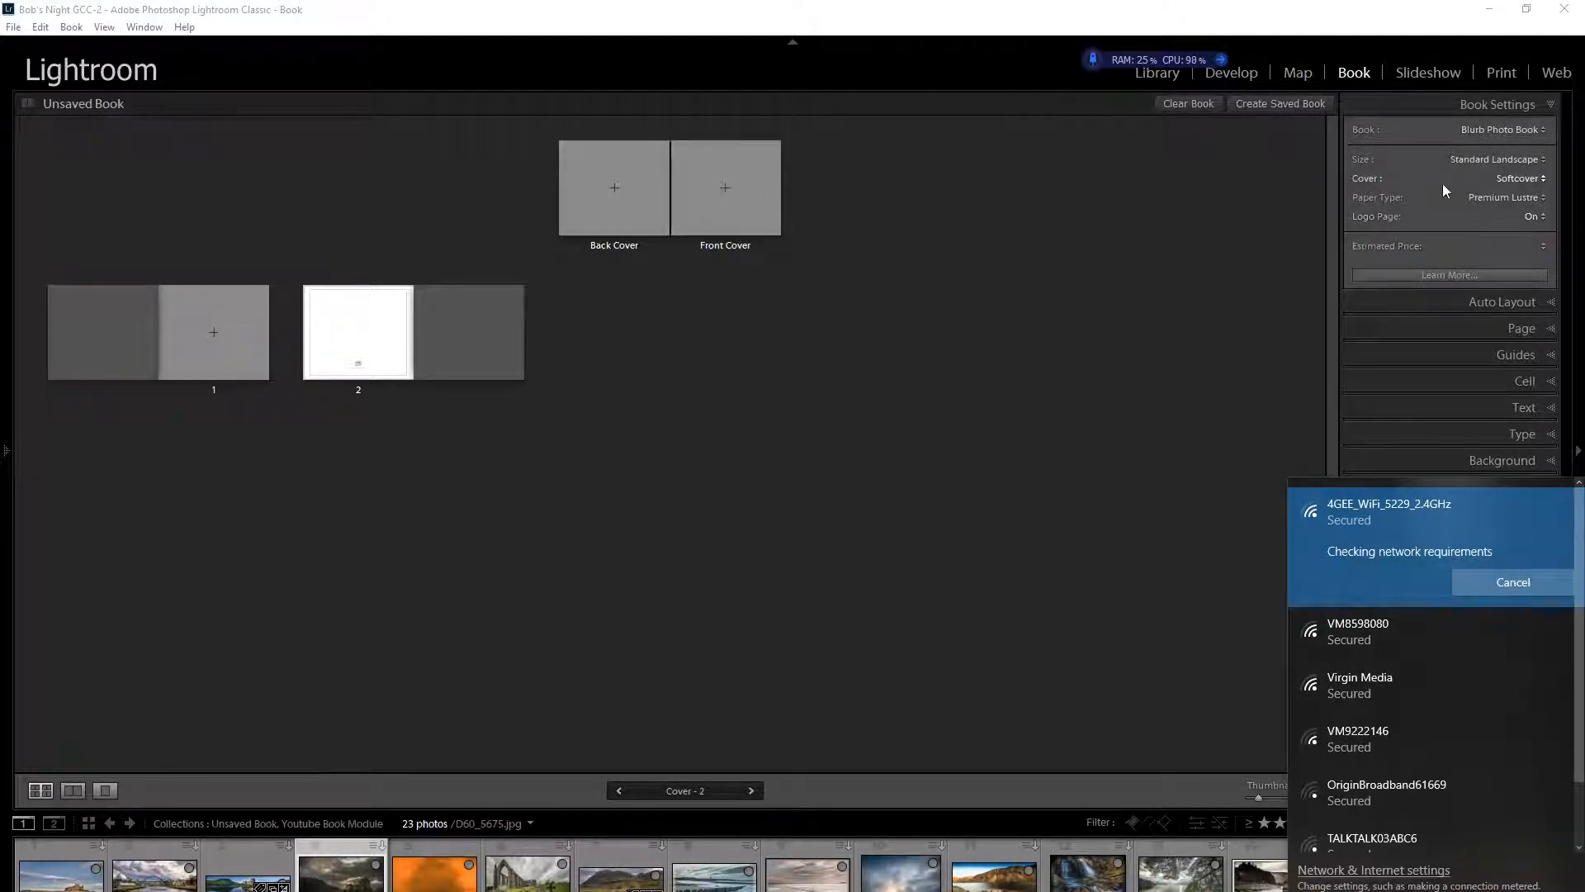
Step: Review the available paper types for the photo book, keeping Premium Lustre selected
click(1514, 195)
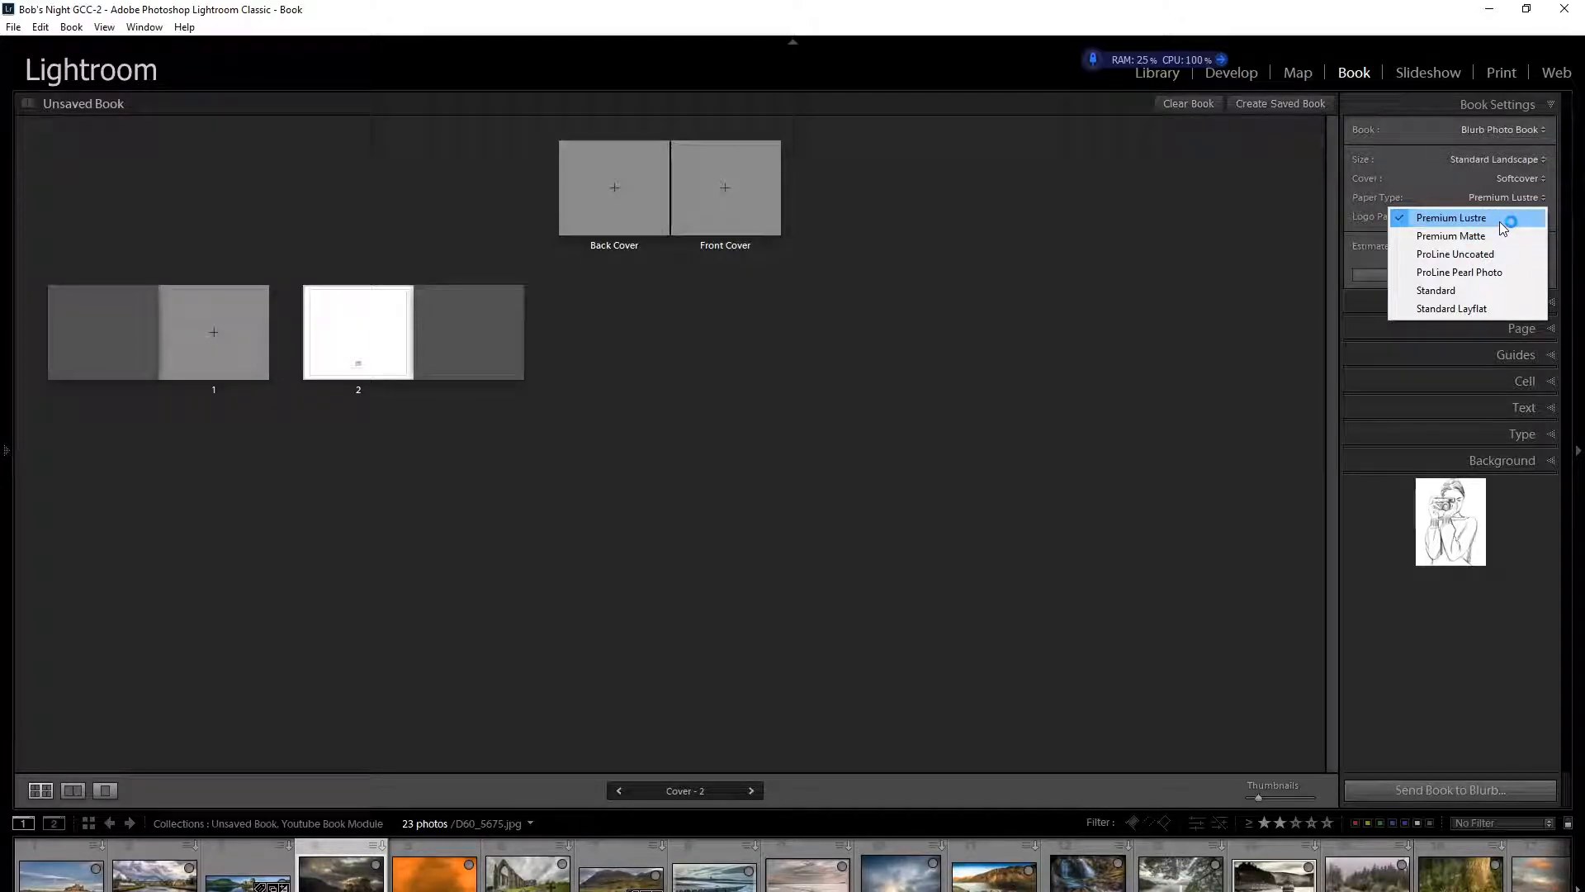
click(1501, 224)
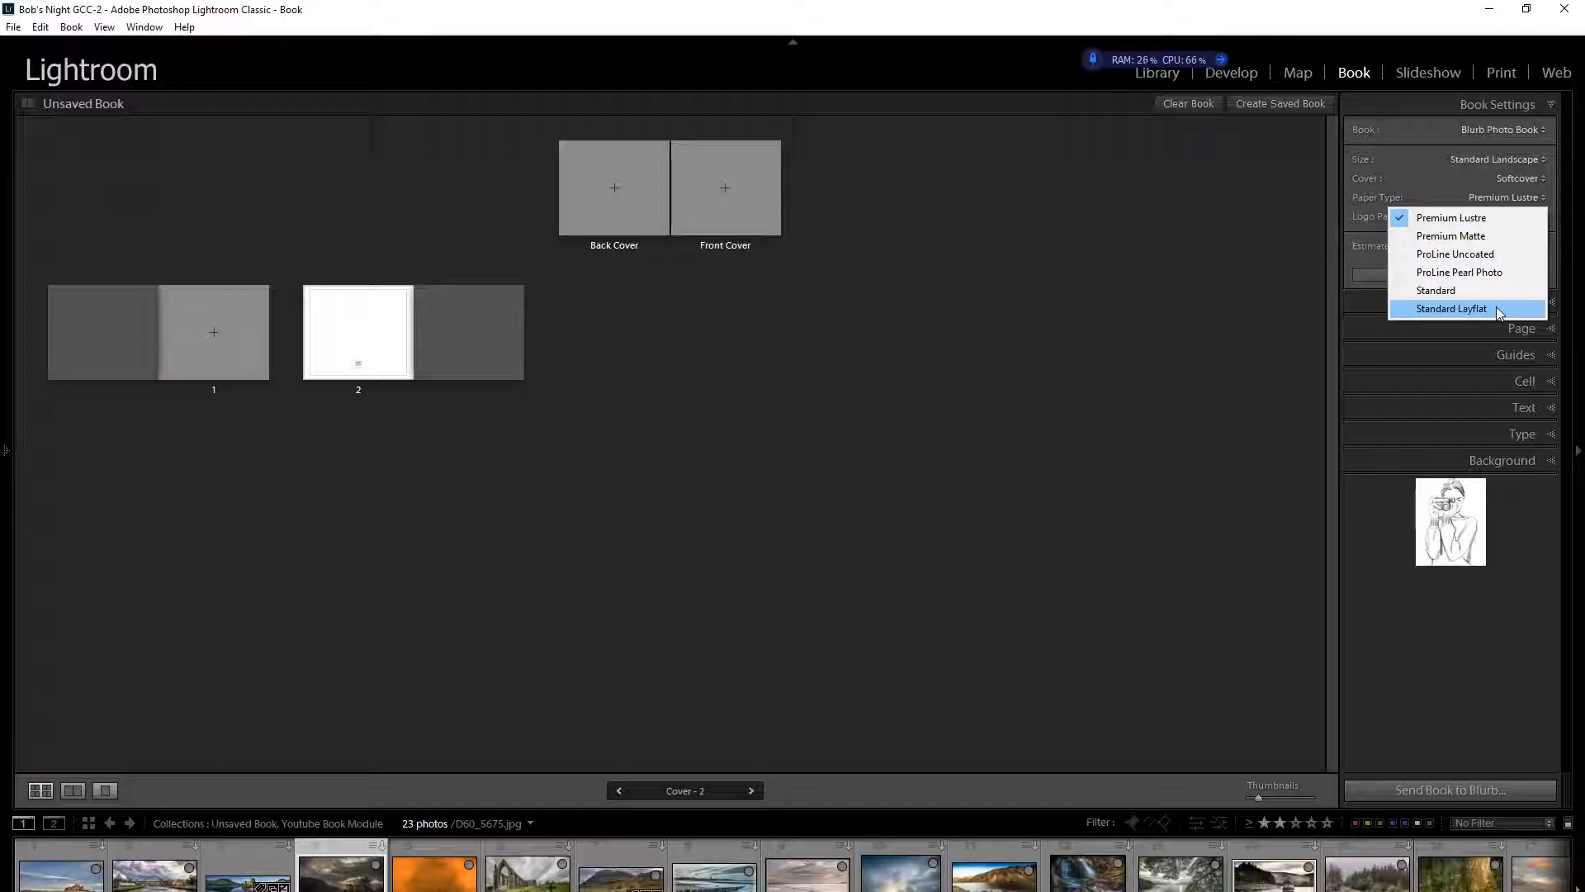
click(1486, 218)
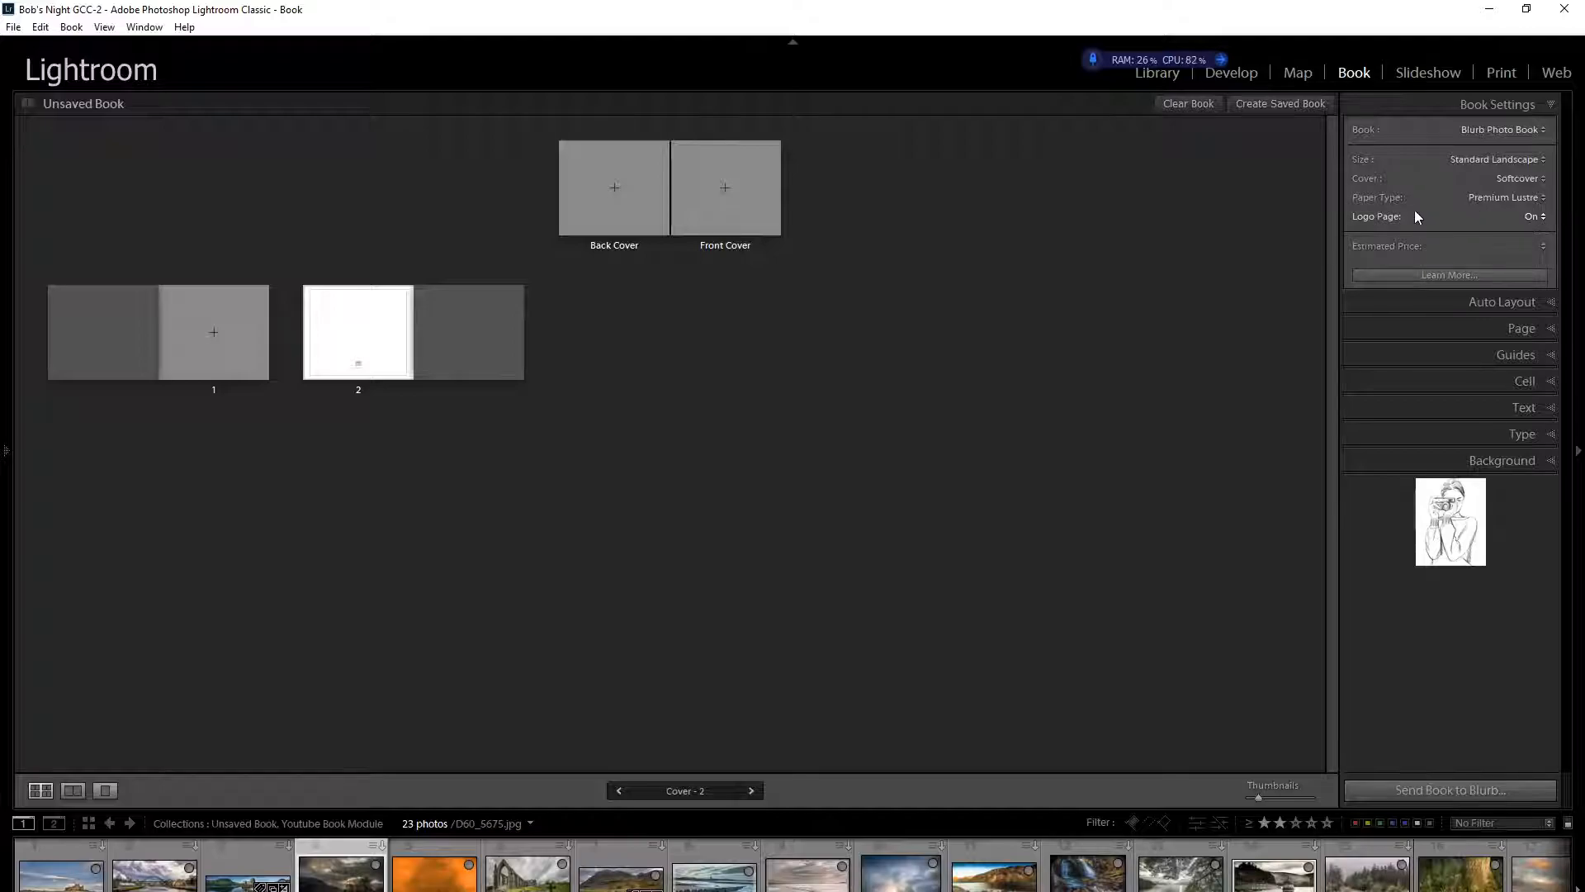
Step: Check the logo page options and inspect the Blurb logo page as a spread
click(1534, 216)
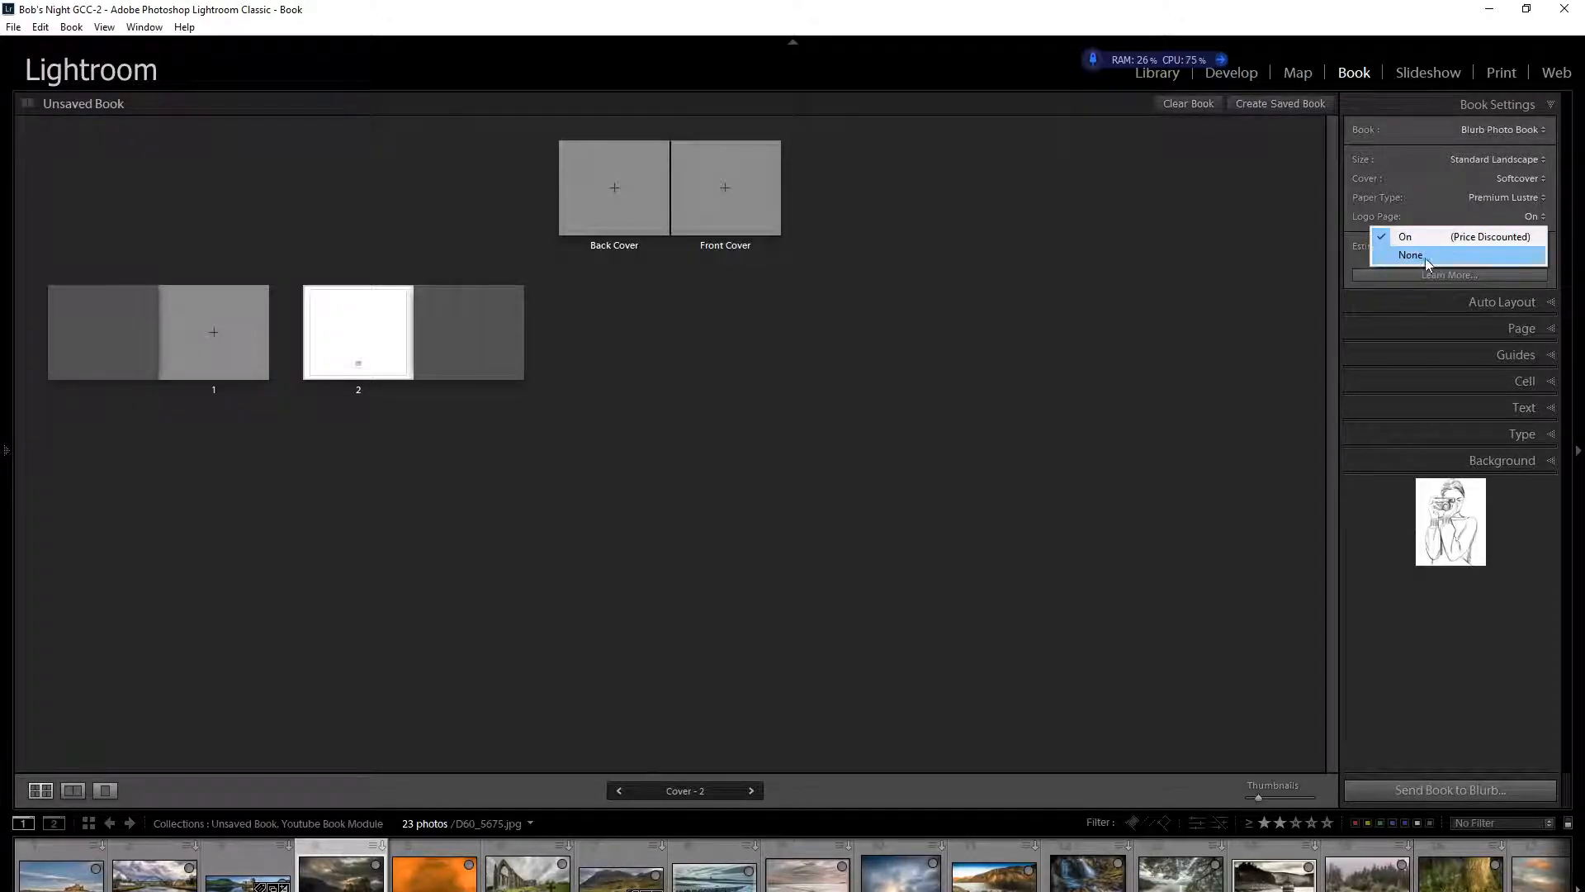
click(381, 372)
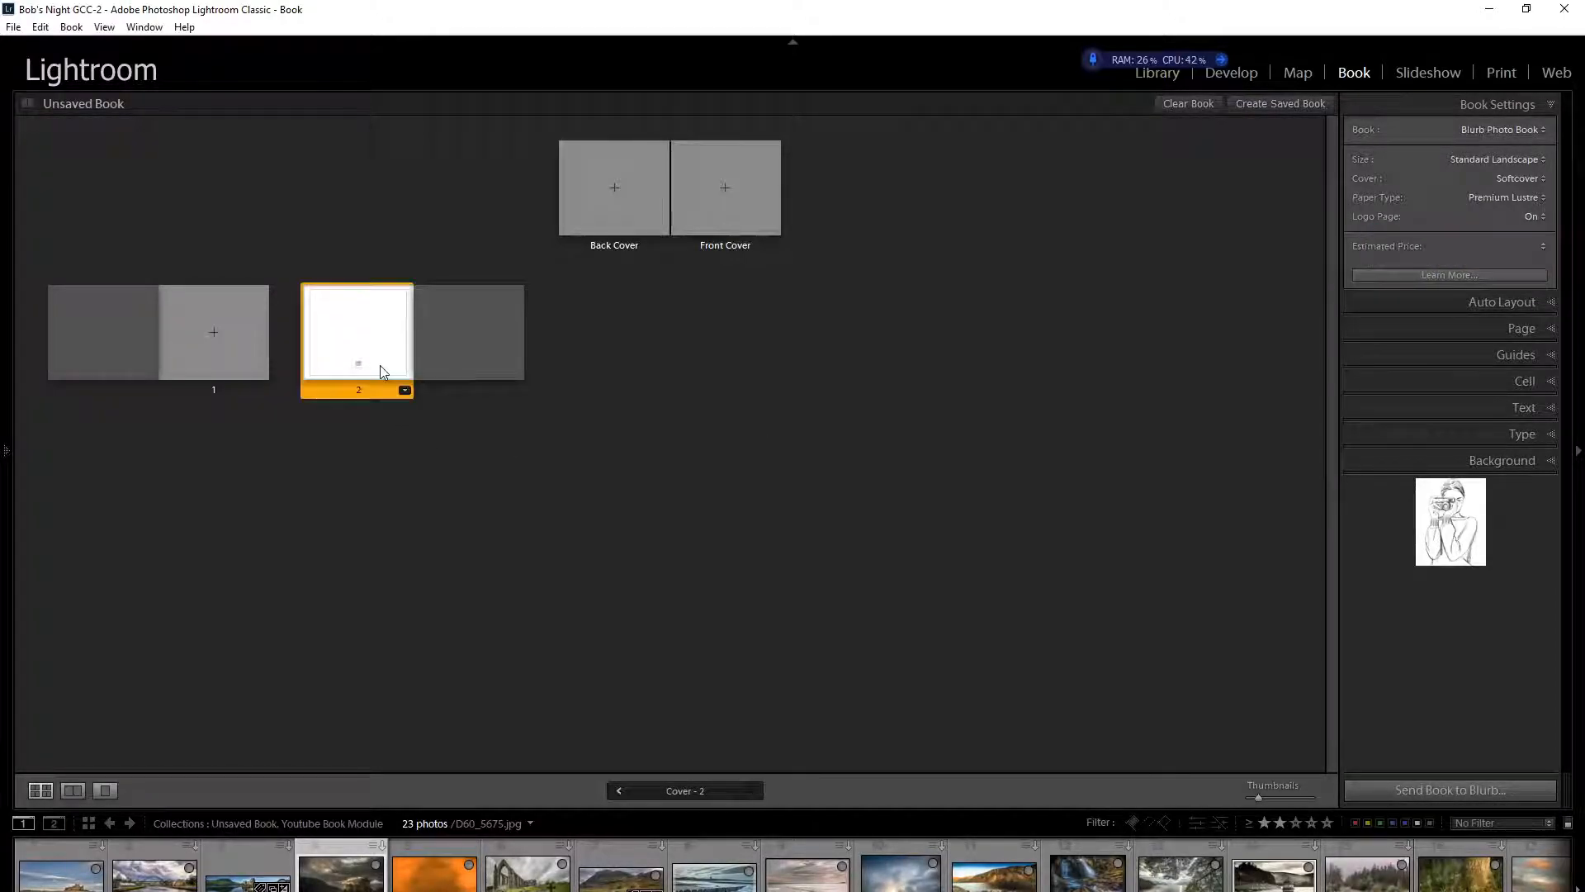
click(74, 790)
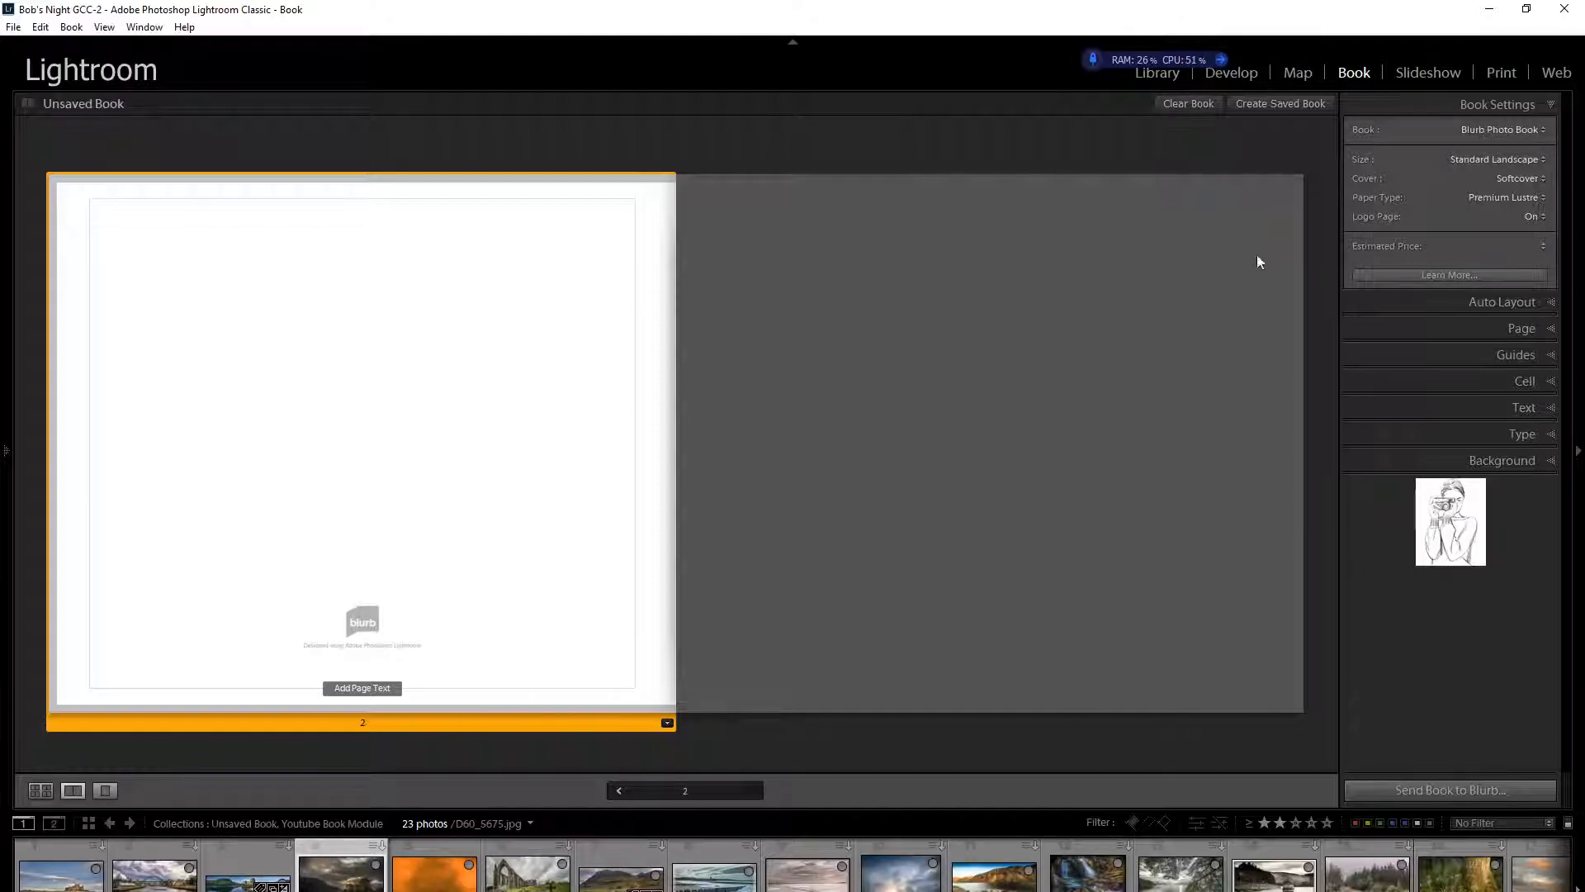
Step: Fill the book with the collection's photos using Auto Layout and the One Photo Per Page preset
click(1550, 303)
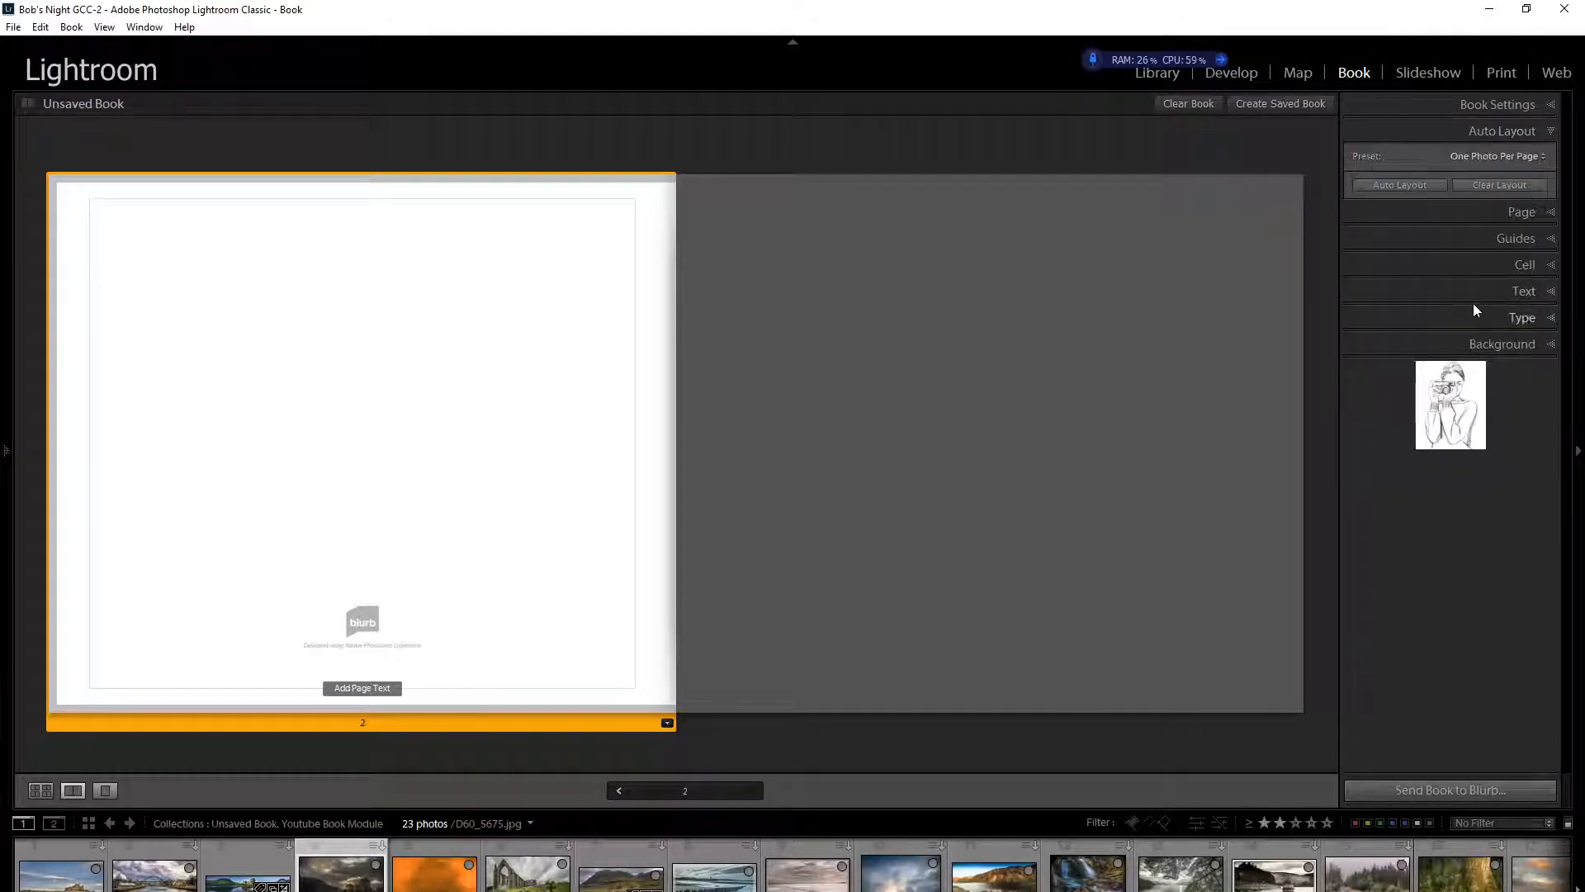
click(1412, 186)
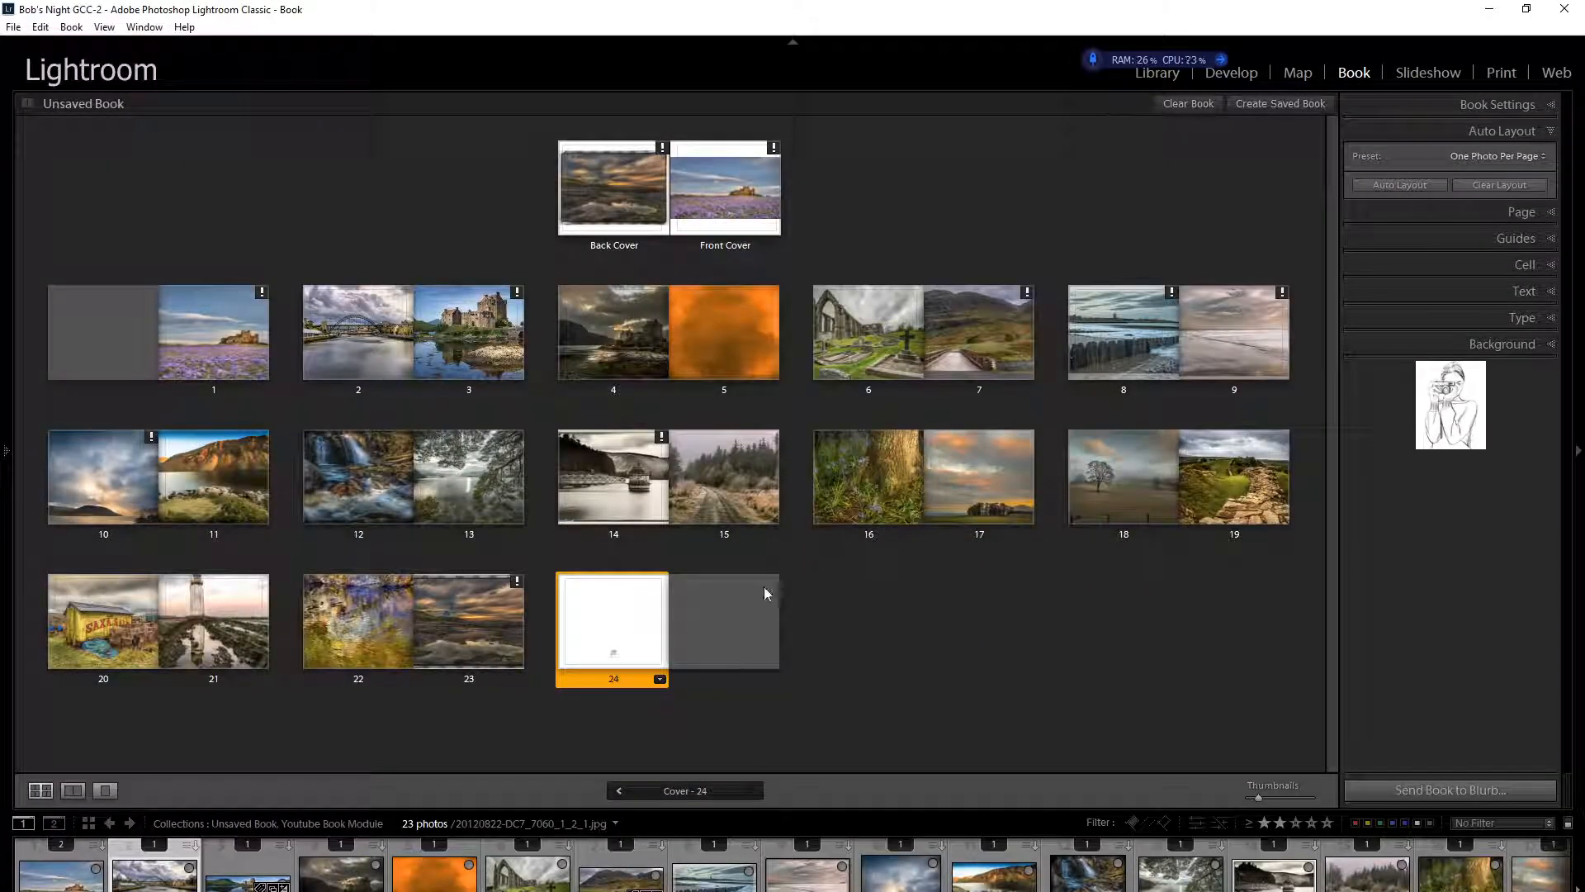
Step: Show the last page as a spread and set the logo page to None, then back to On, to compare the estimated price
click(83, 790)
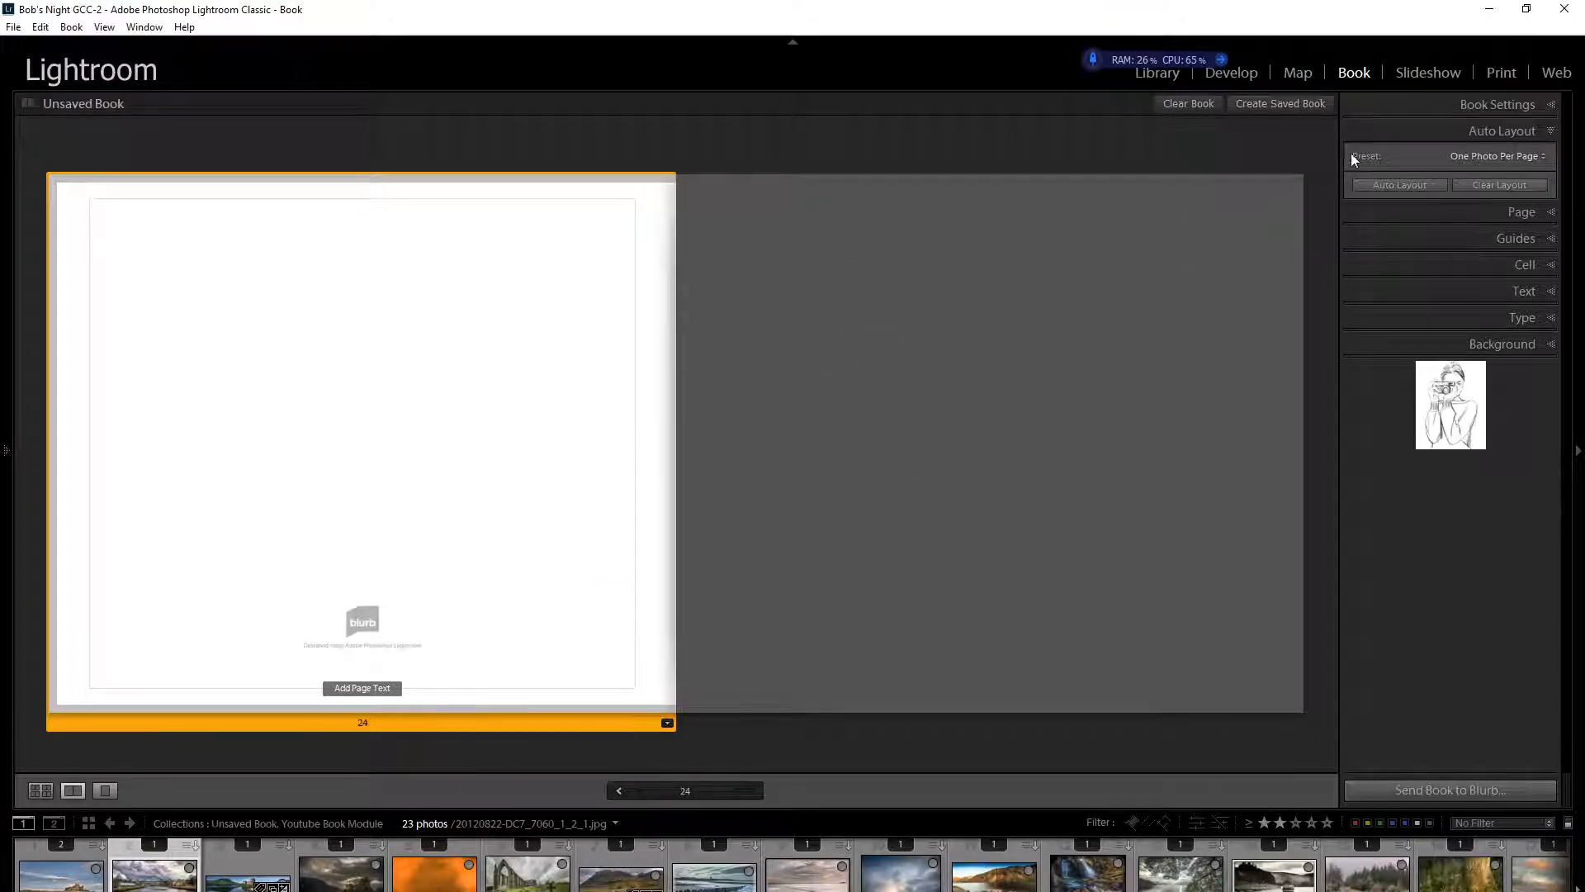
click(1544, 105)
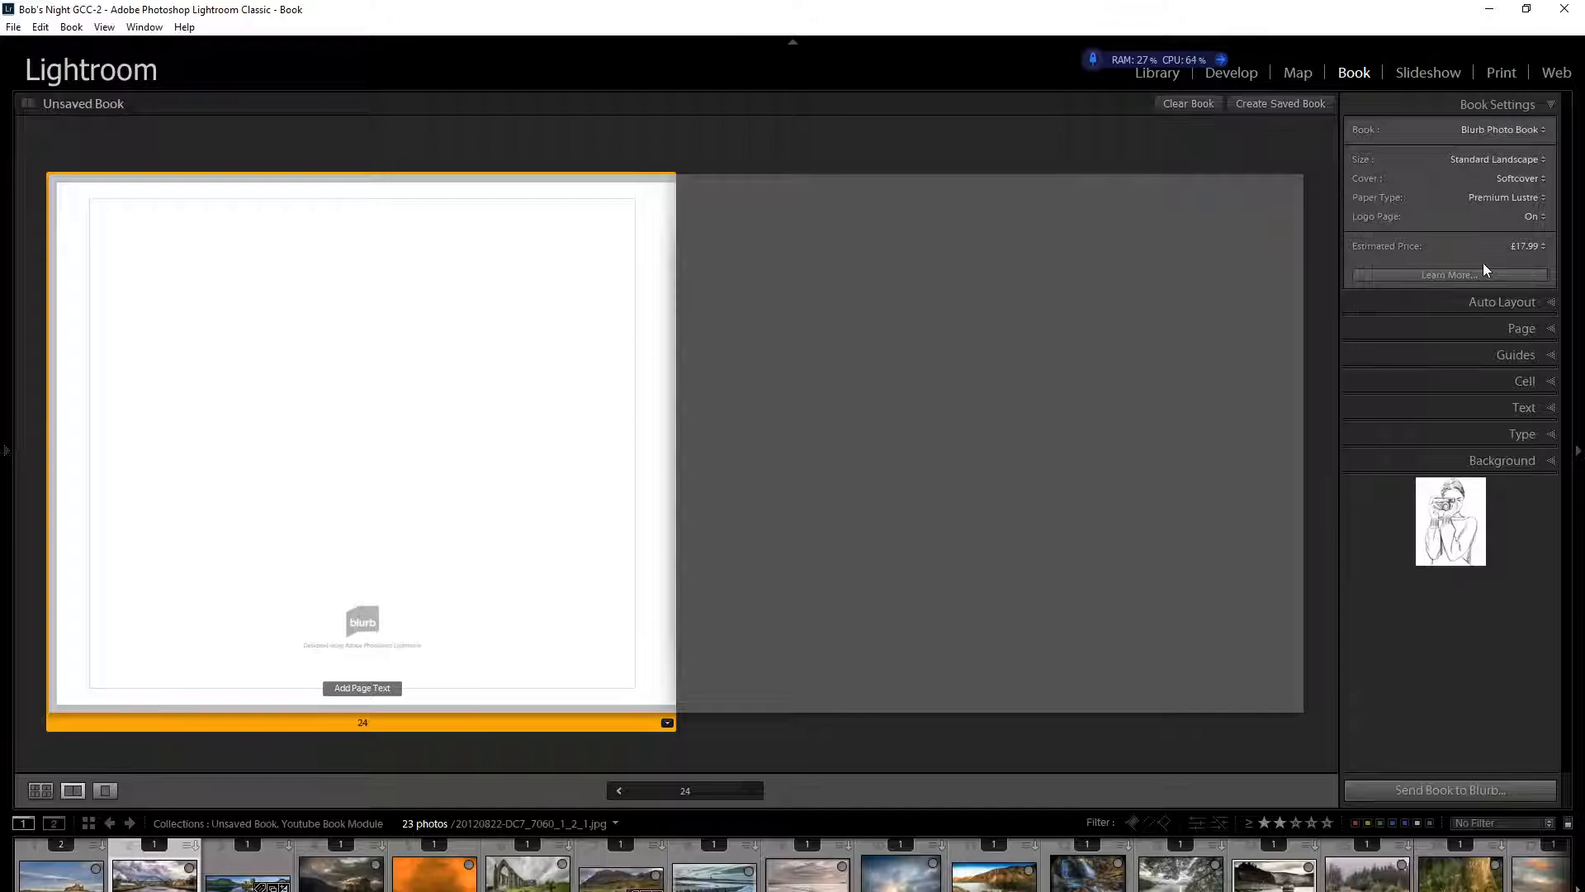
click(1537, 215)
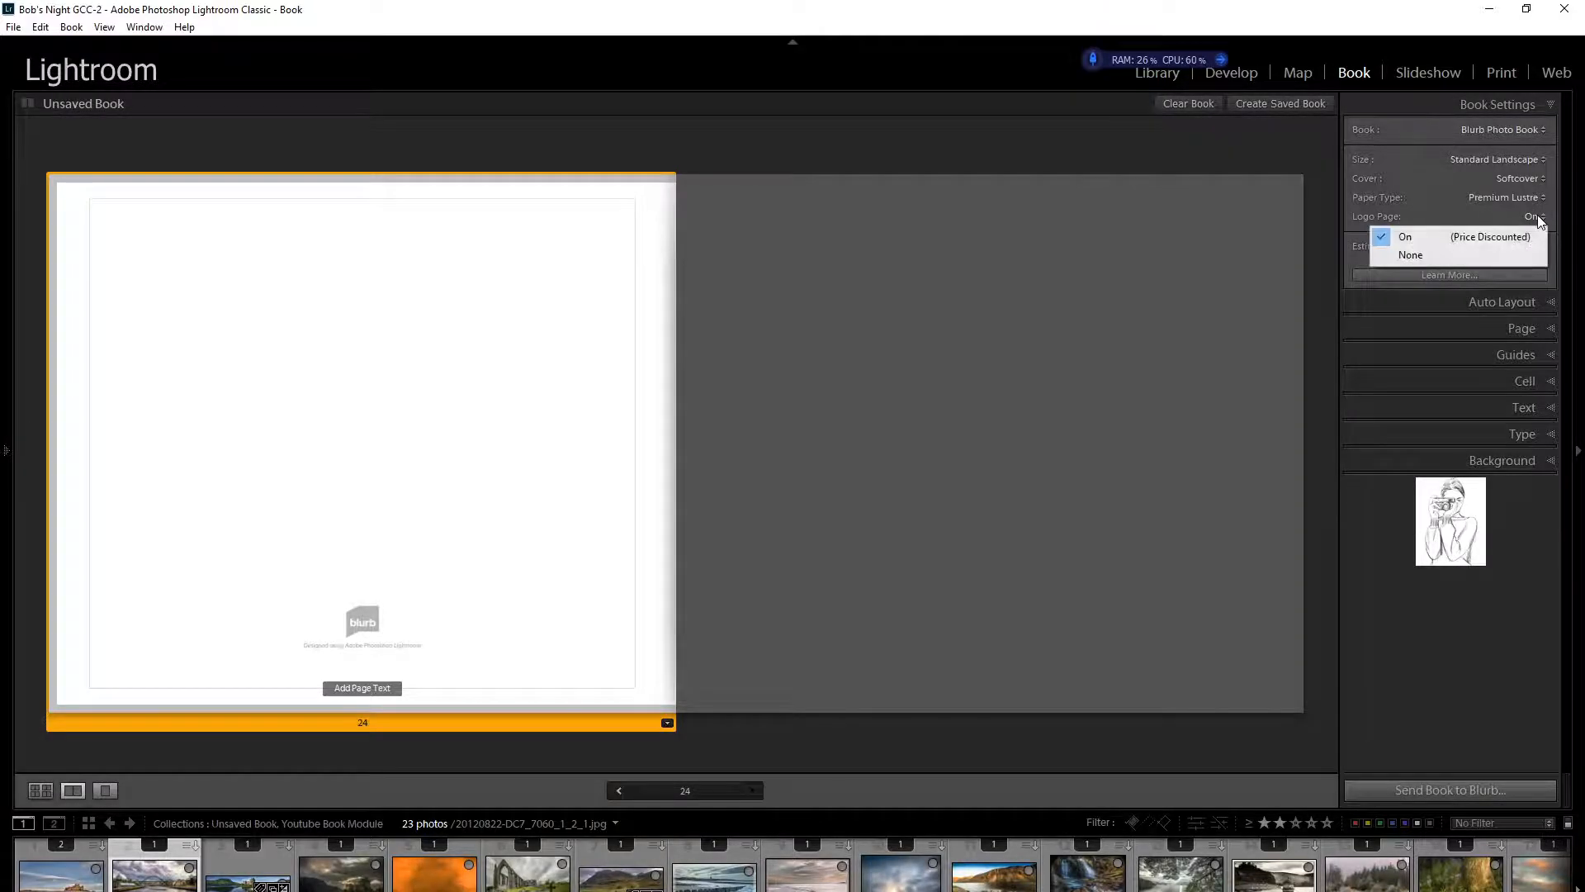
click(1488, 253)
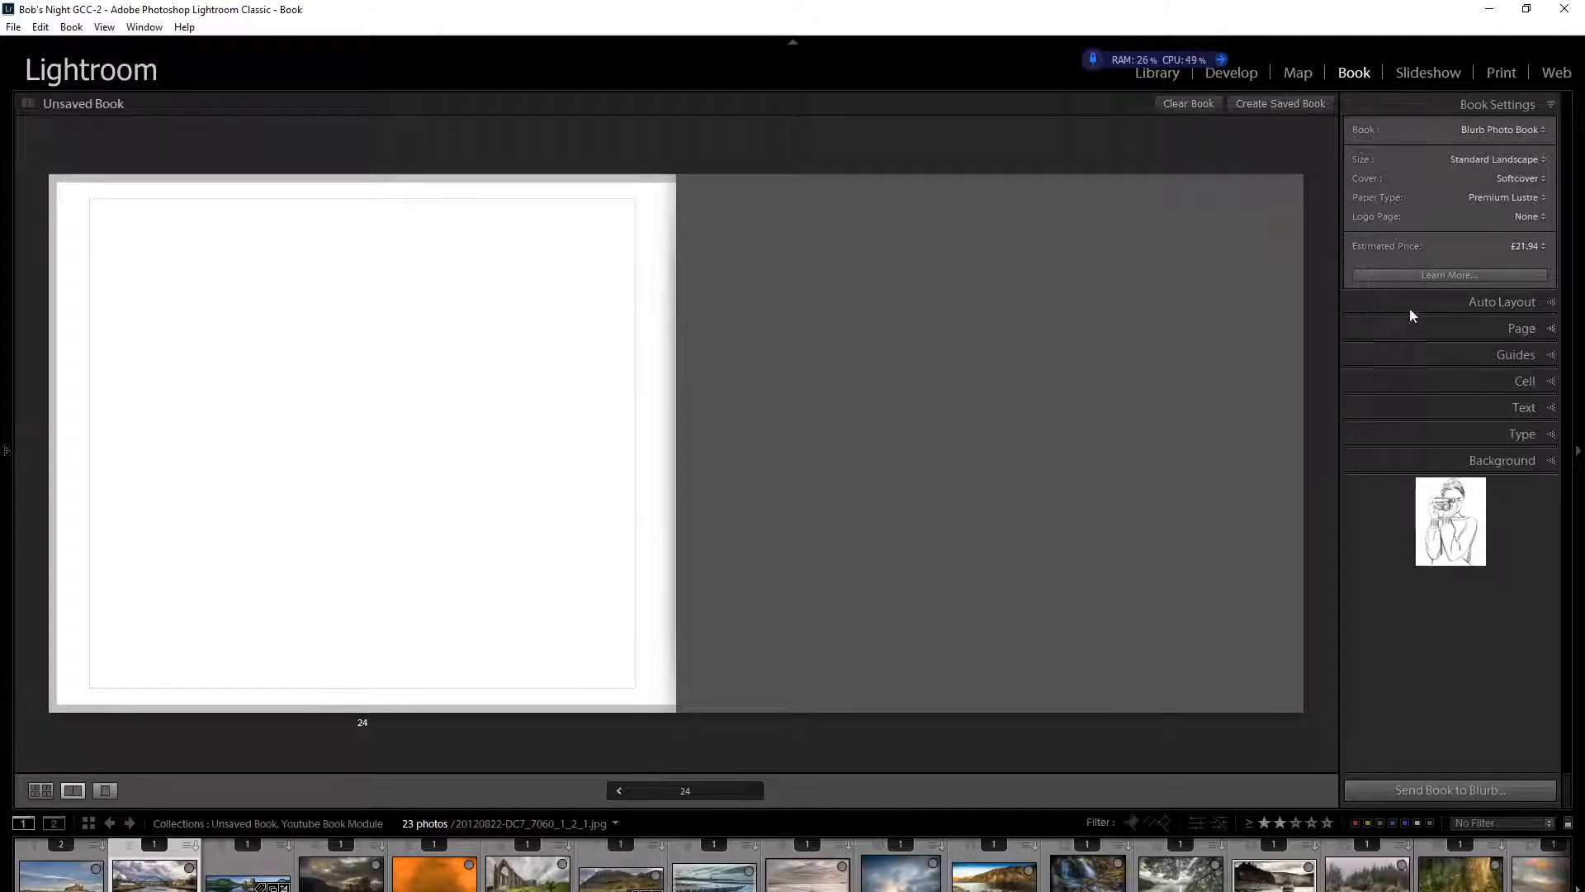
click(1532, 217)
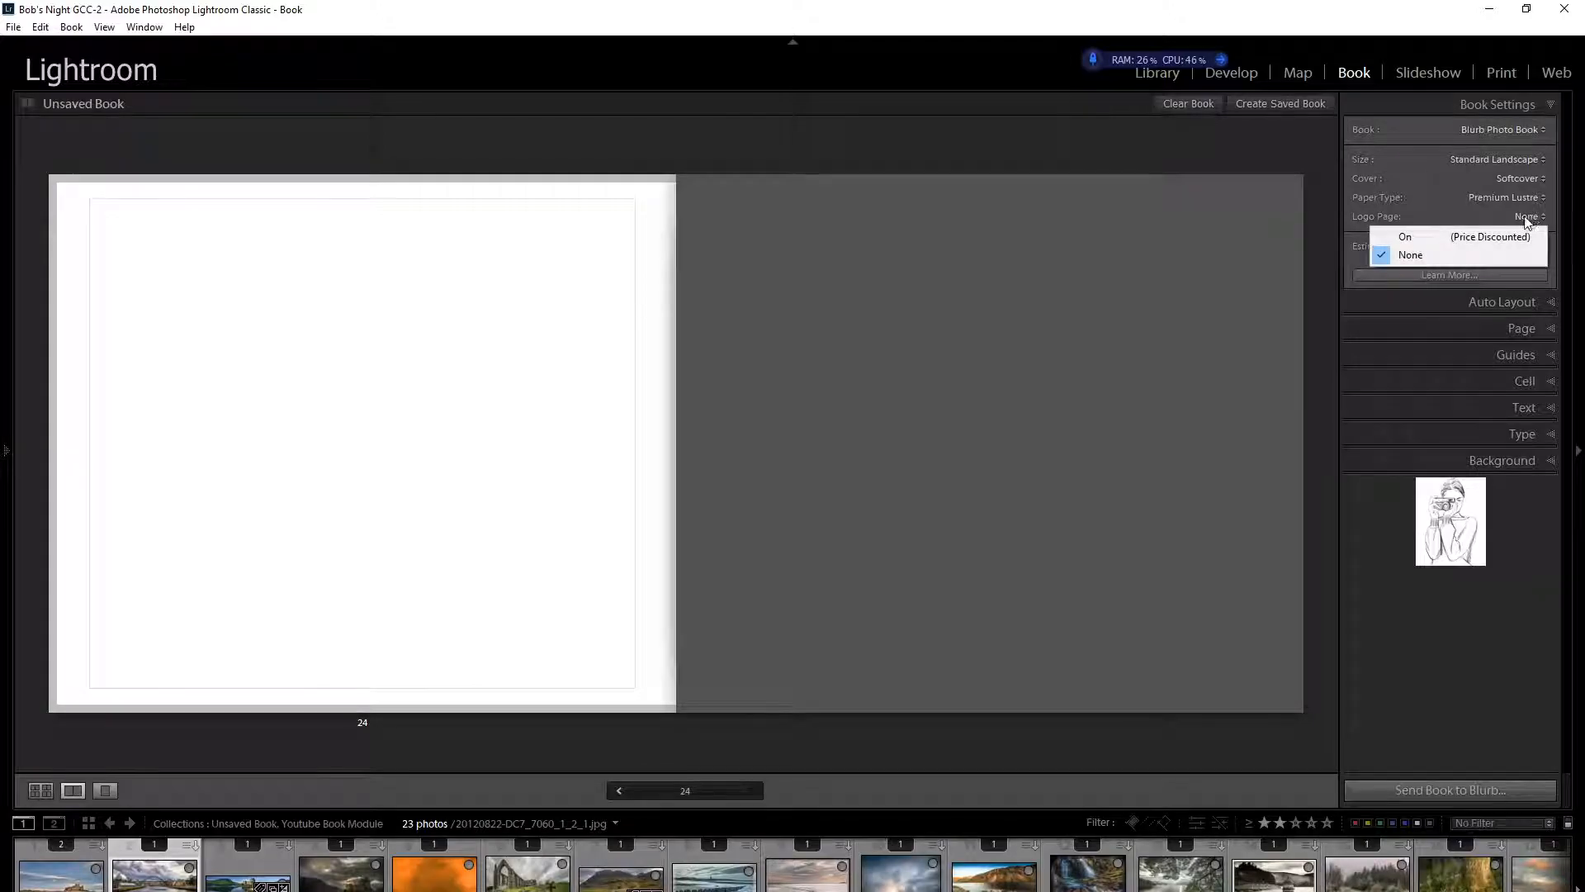
click(1430, 240)
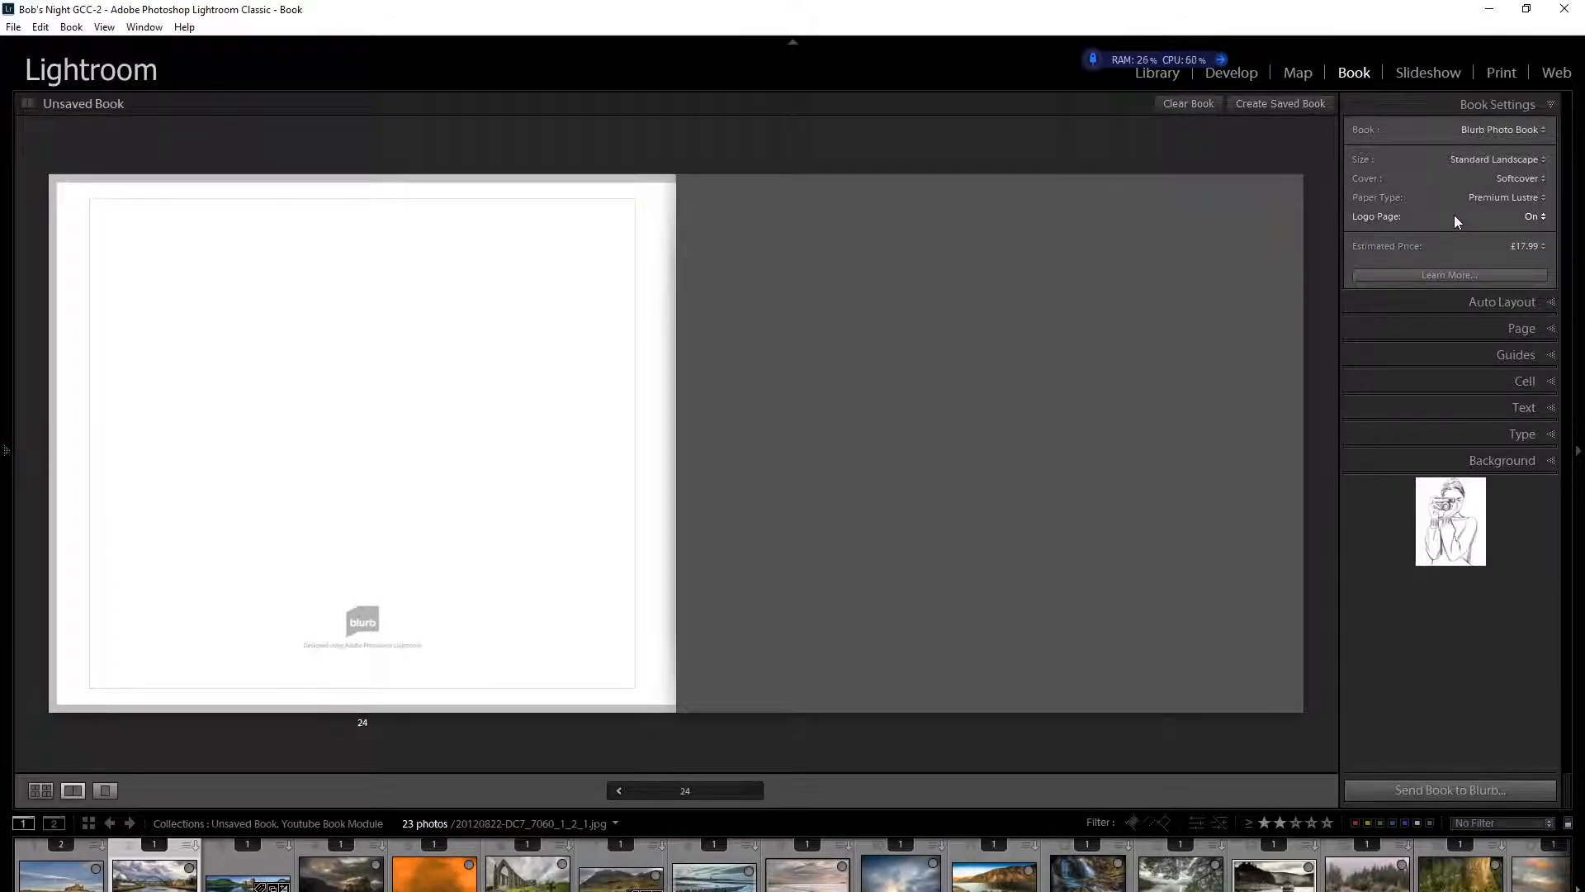
Step: Set the paper type to ProLine Pearl Photo and the cover to Hardcover Dust Jacket
click(1526, 196)
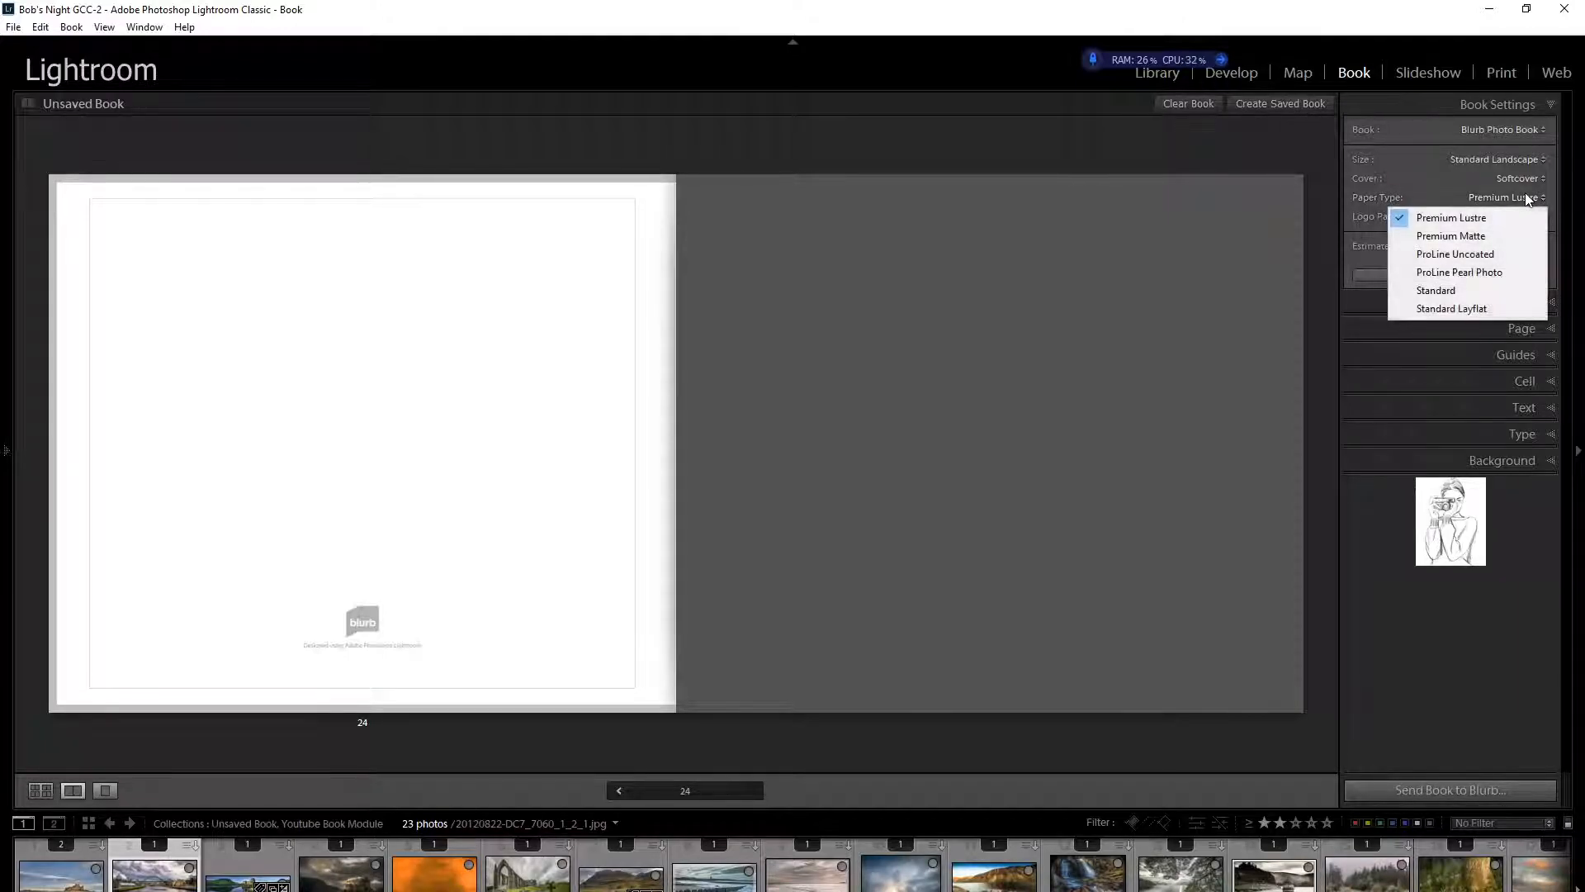
click(1502, 270)
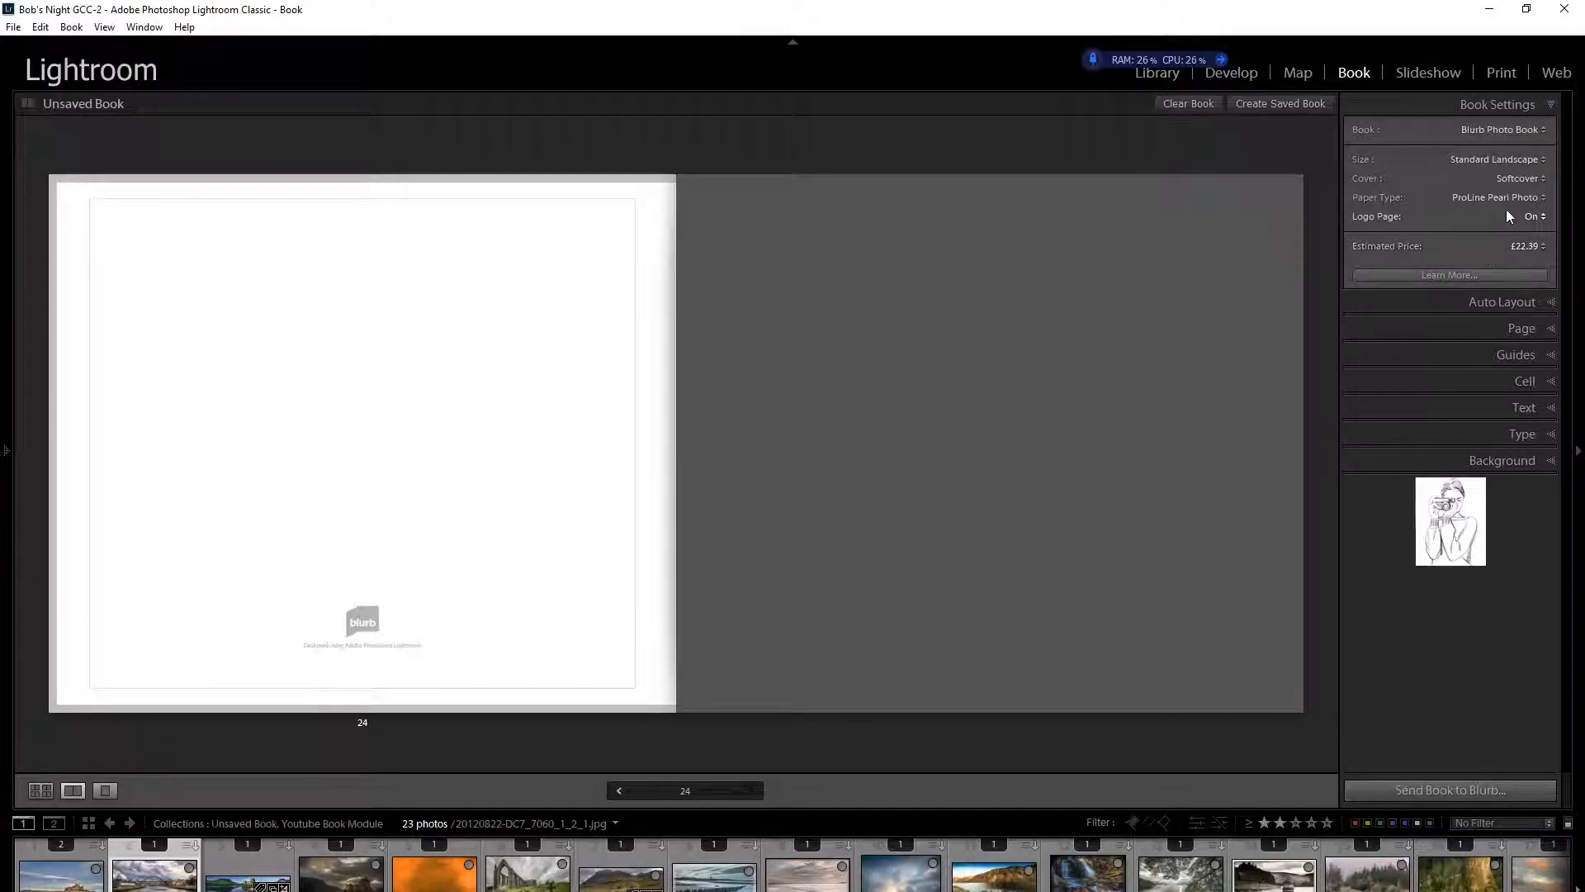
click(1524, 179)
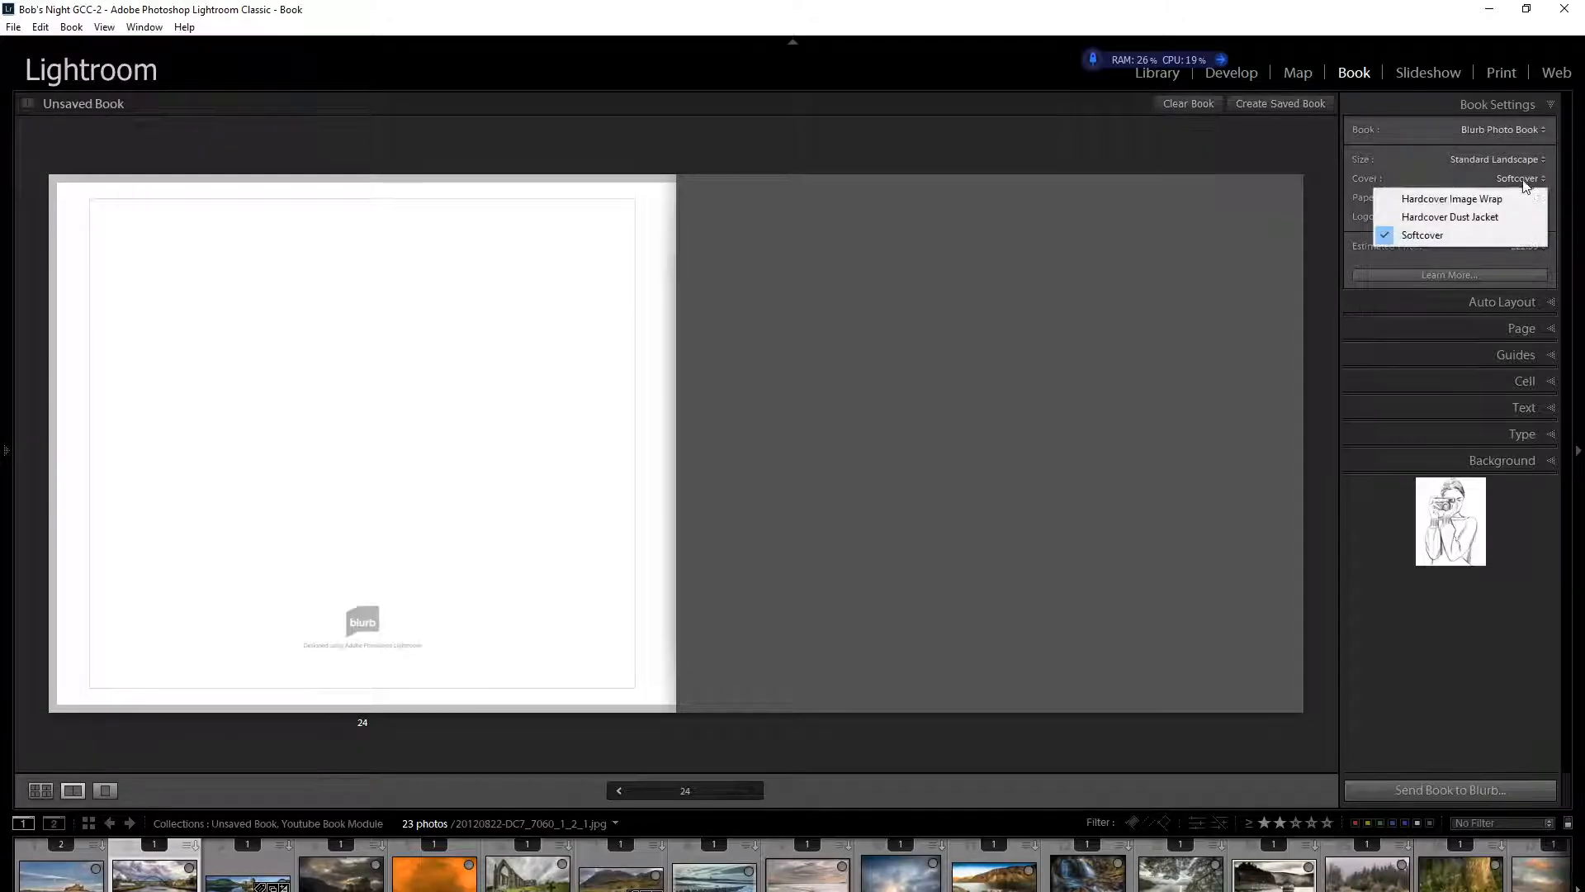
click(1437, 218)
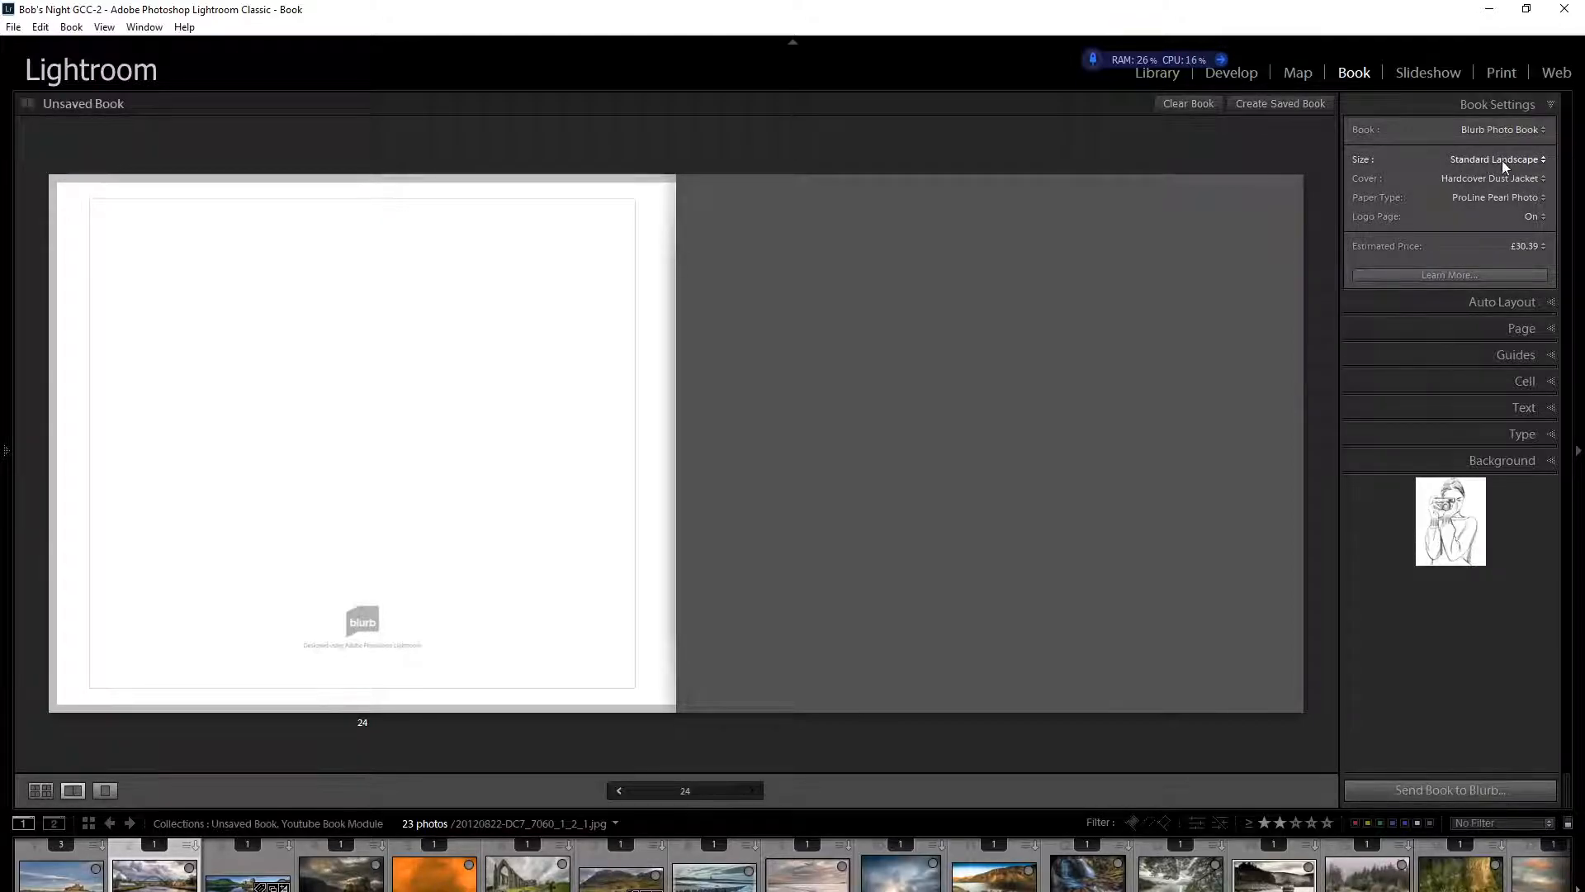
Step: Set the book's paper type back to Premium Lustre and return to the multi-page view
click(1479, 197)
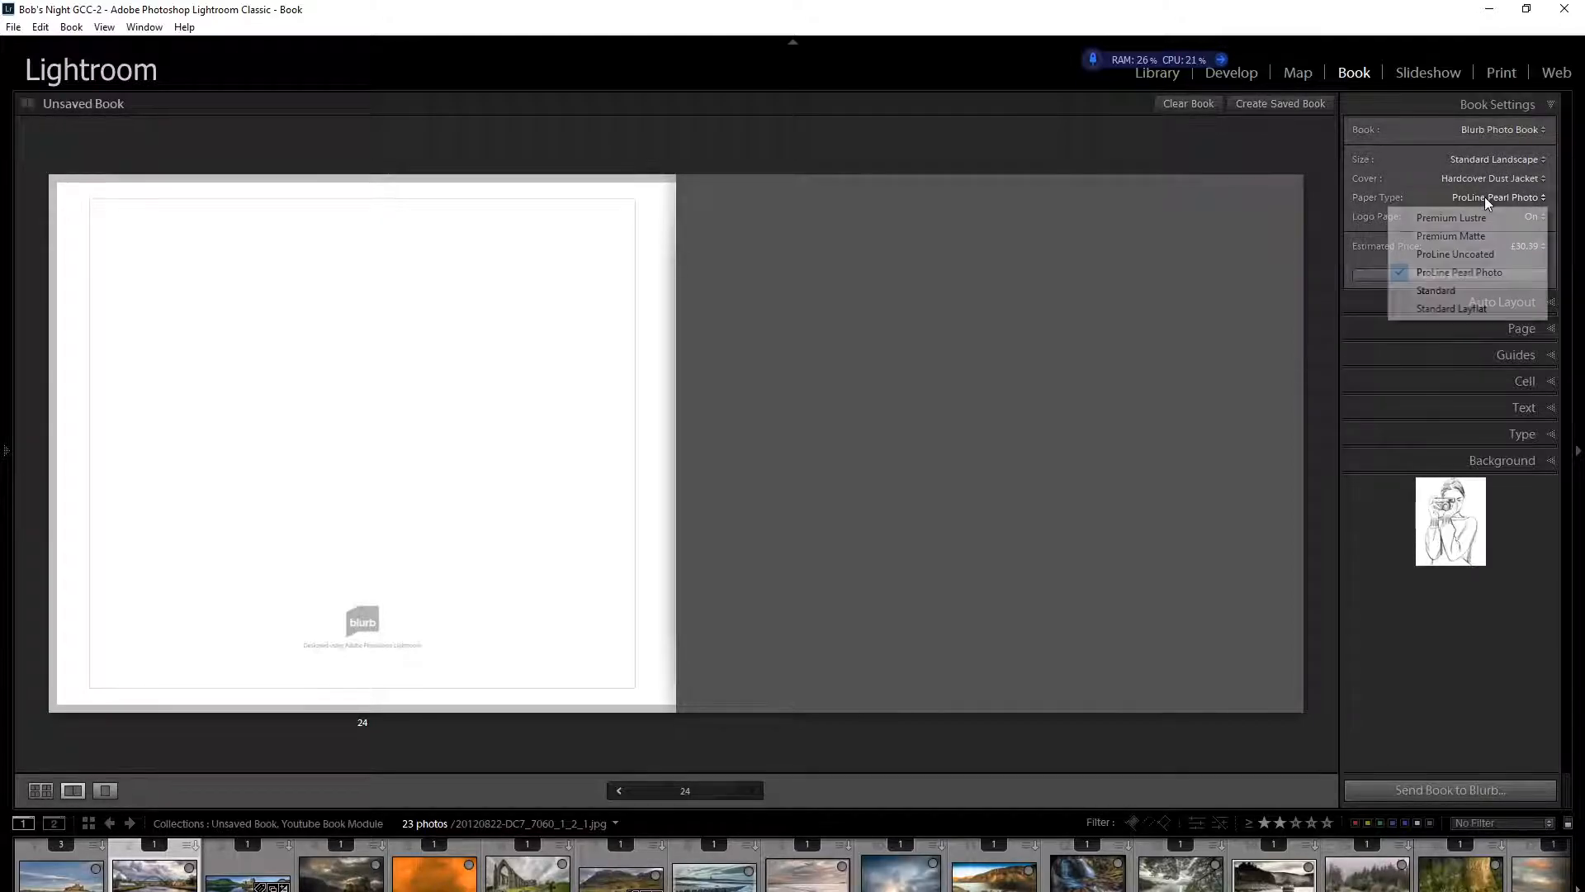
click(1447, 219)
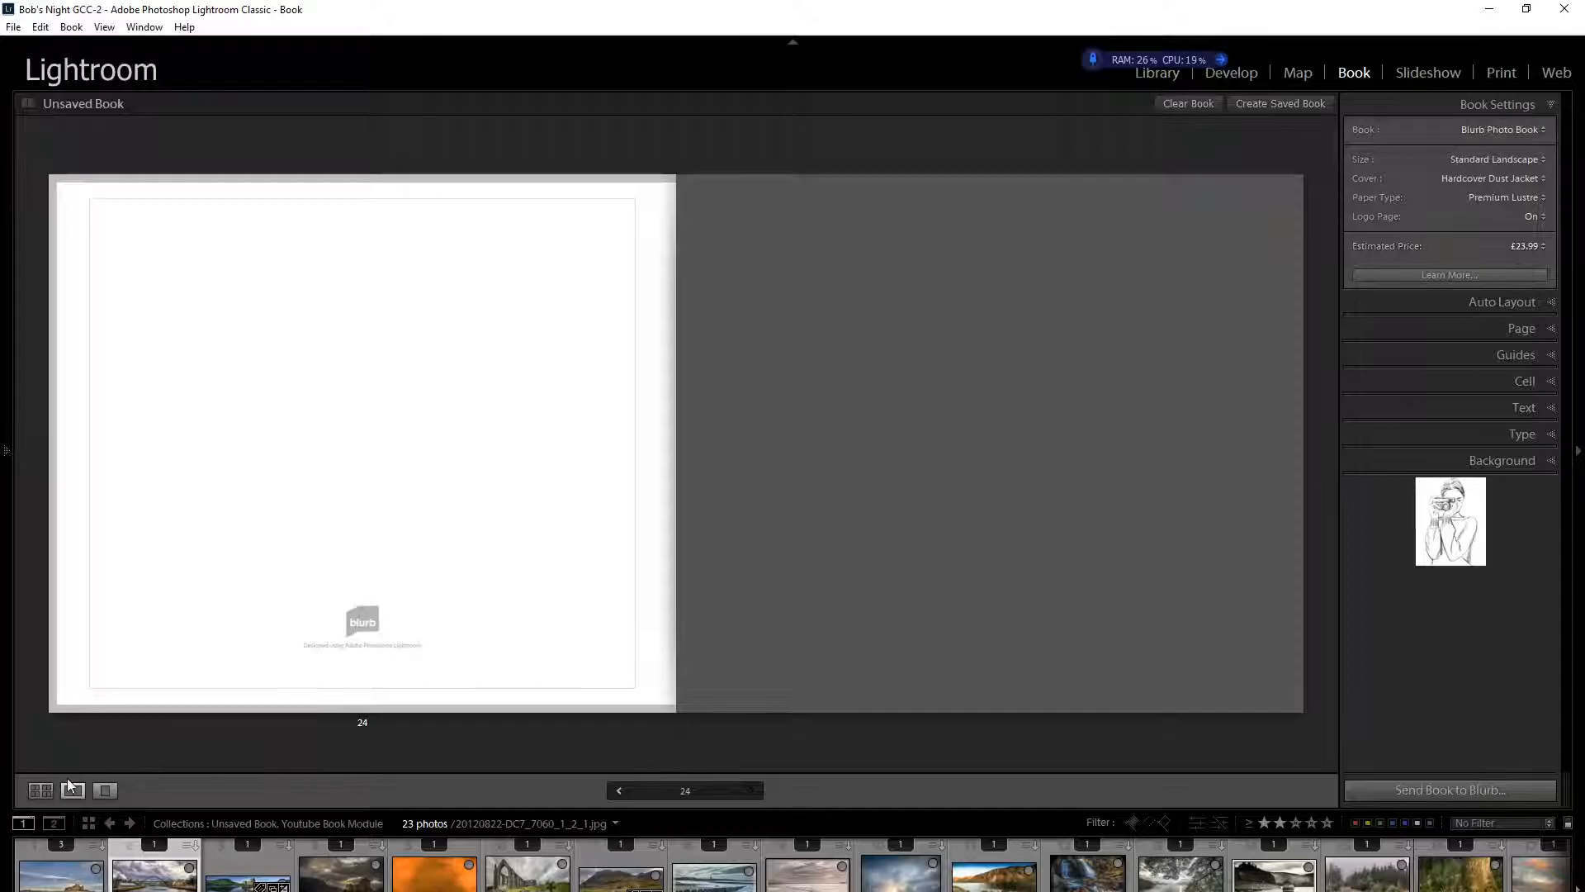
click(41, 791)
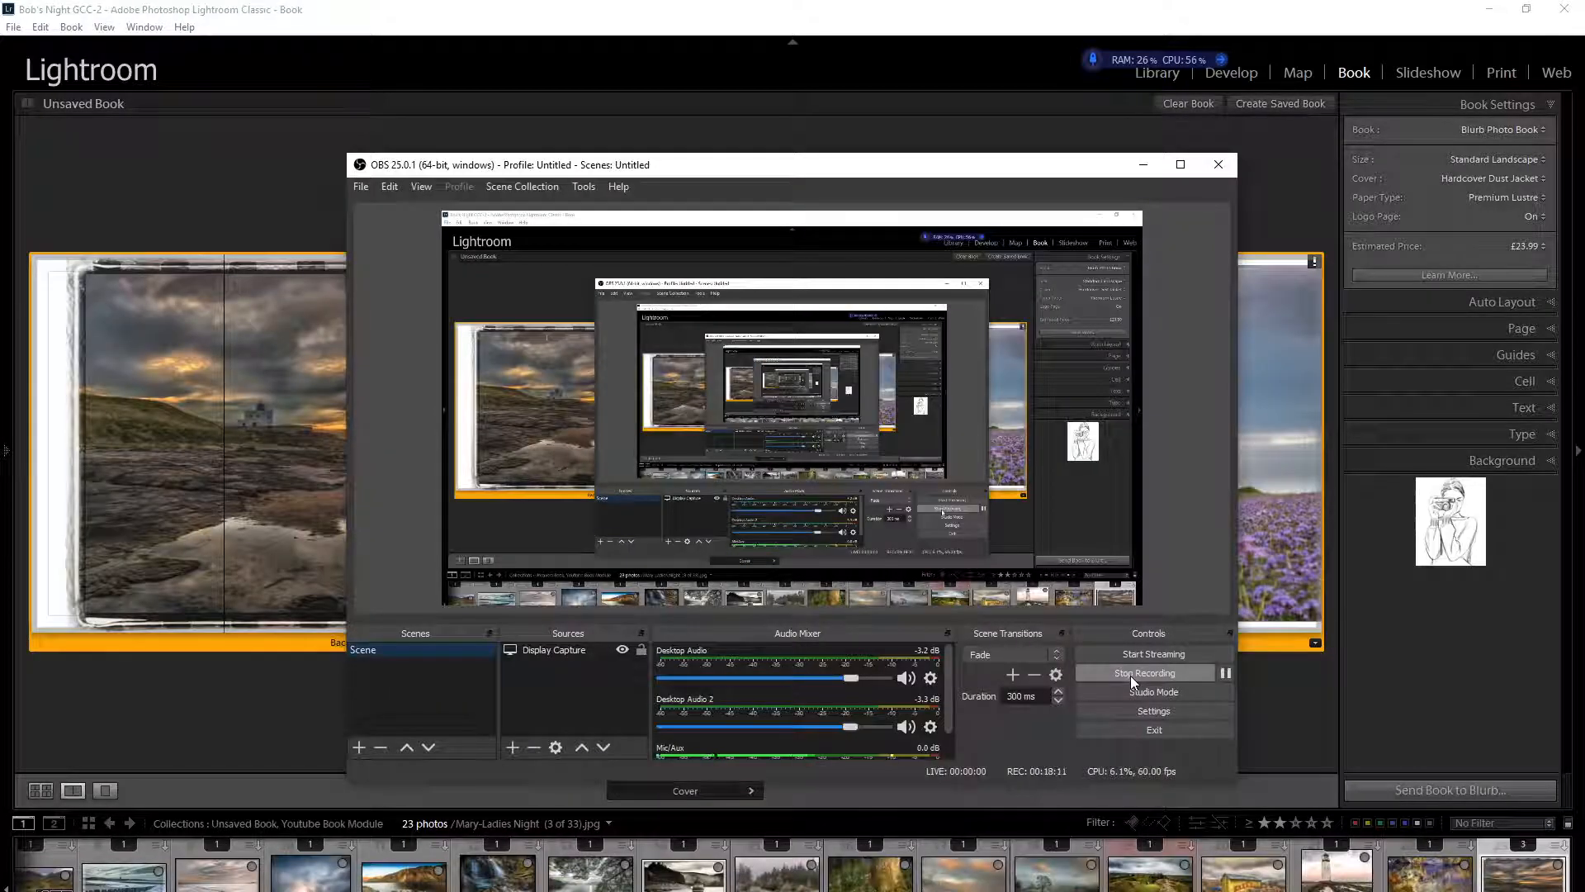
click(1131, 675)
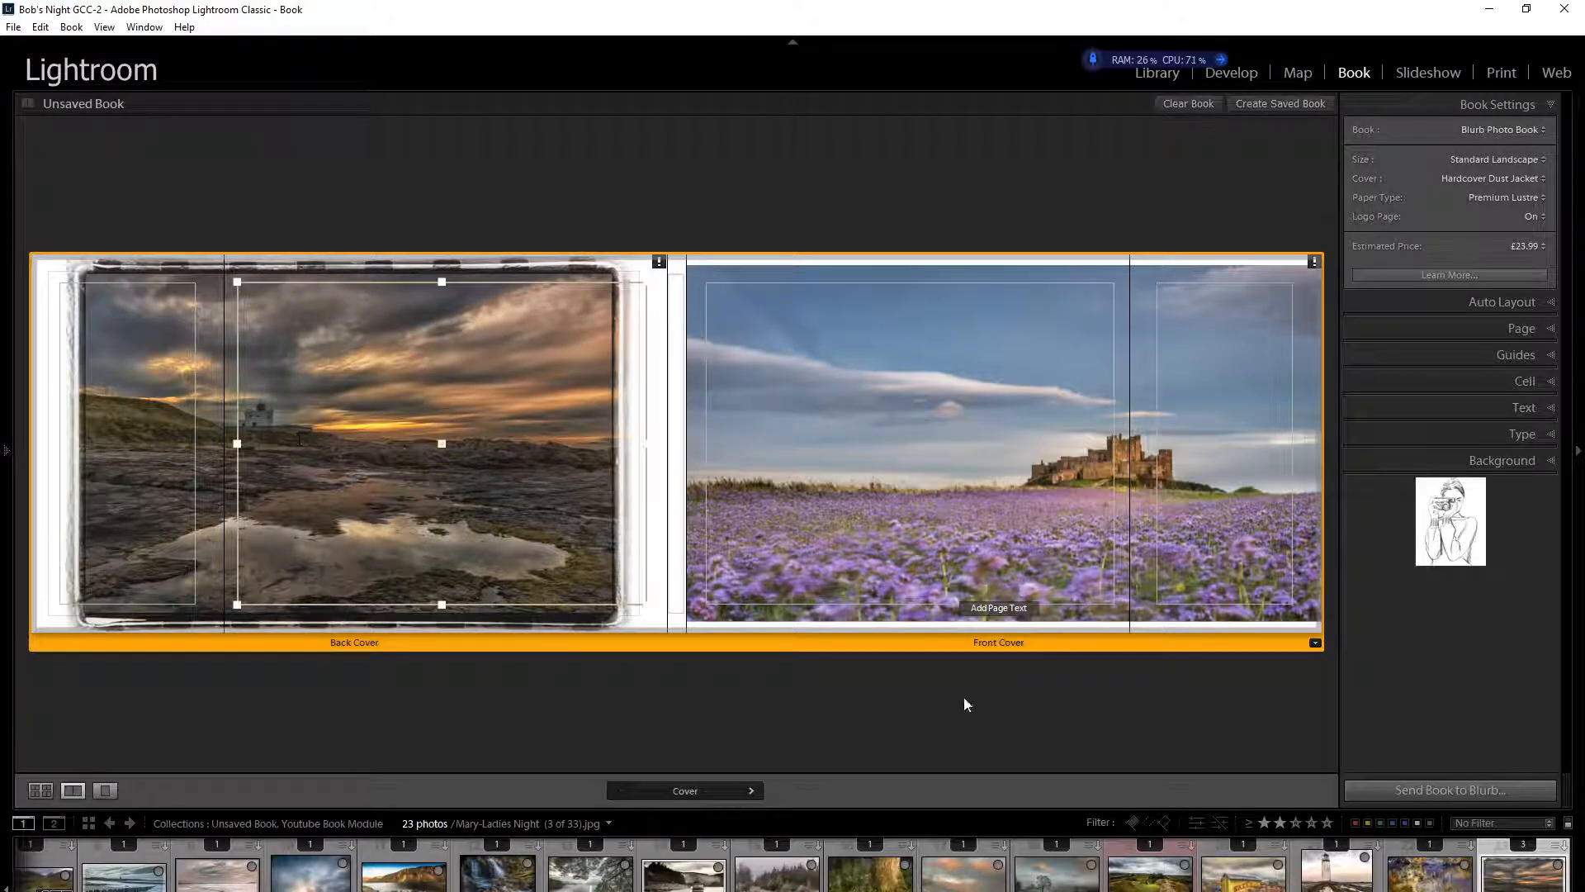
Step: Apply a cover layout with a small back-cover photo and flap cells, and place the misty tree and cloudy sunrise photos in the front and back flaps
click(1315, 644)
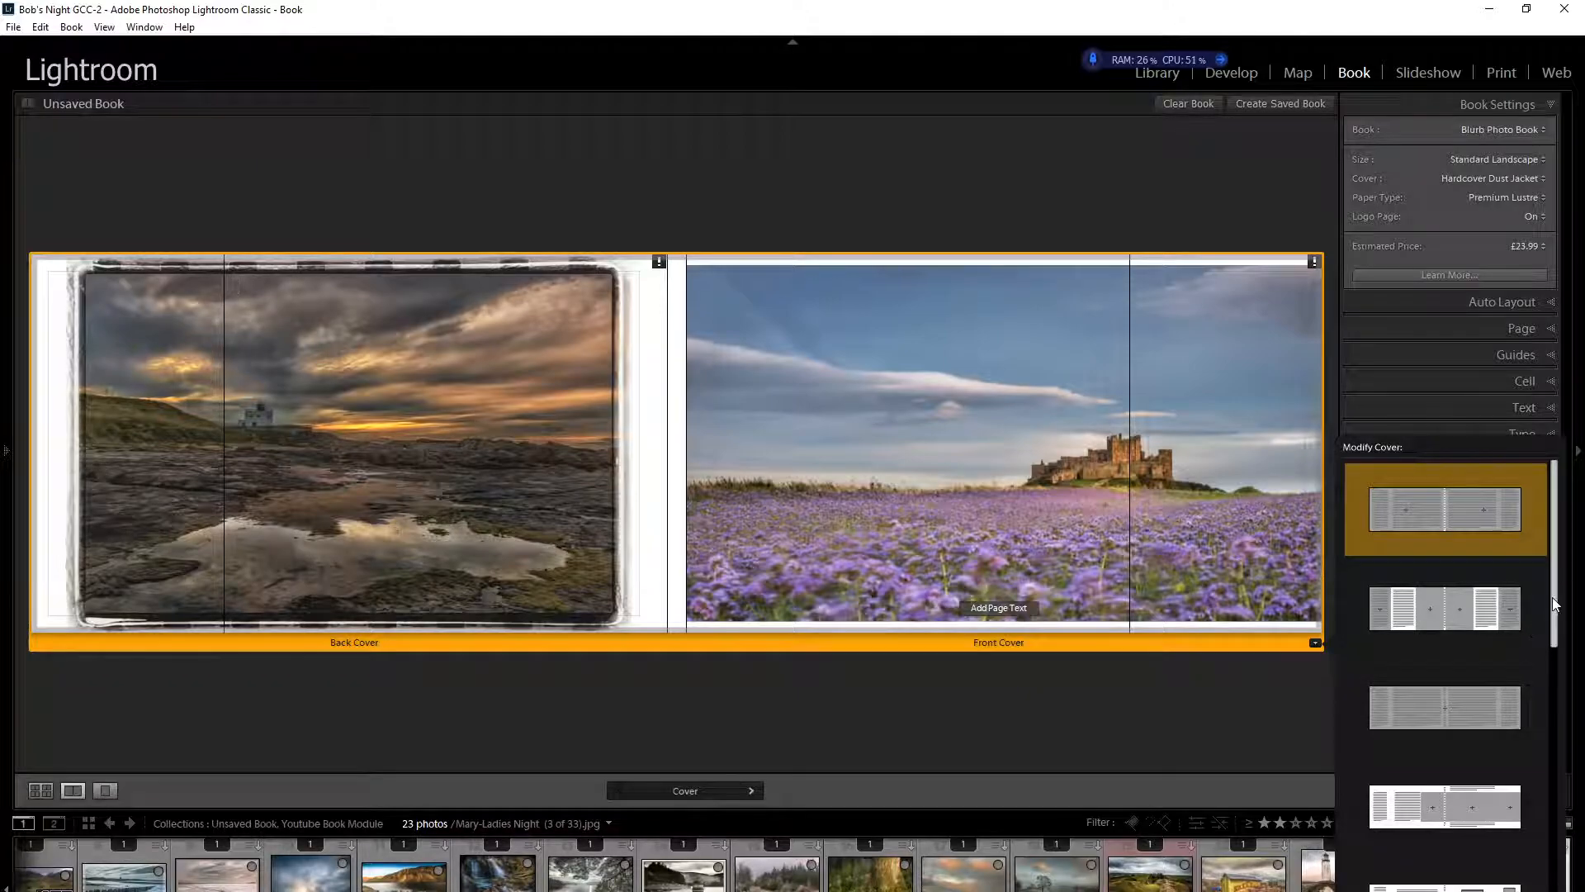
drag(1552, 597, 1537, 887)
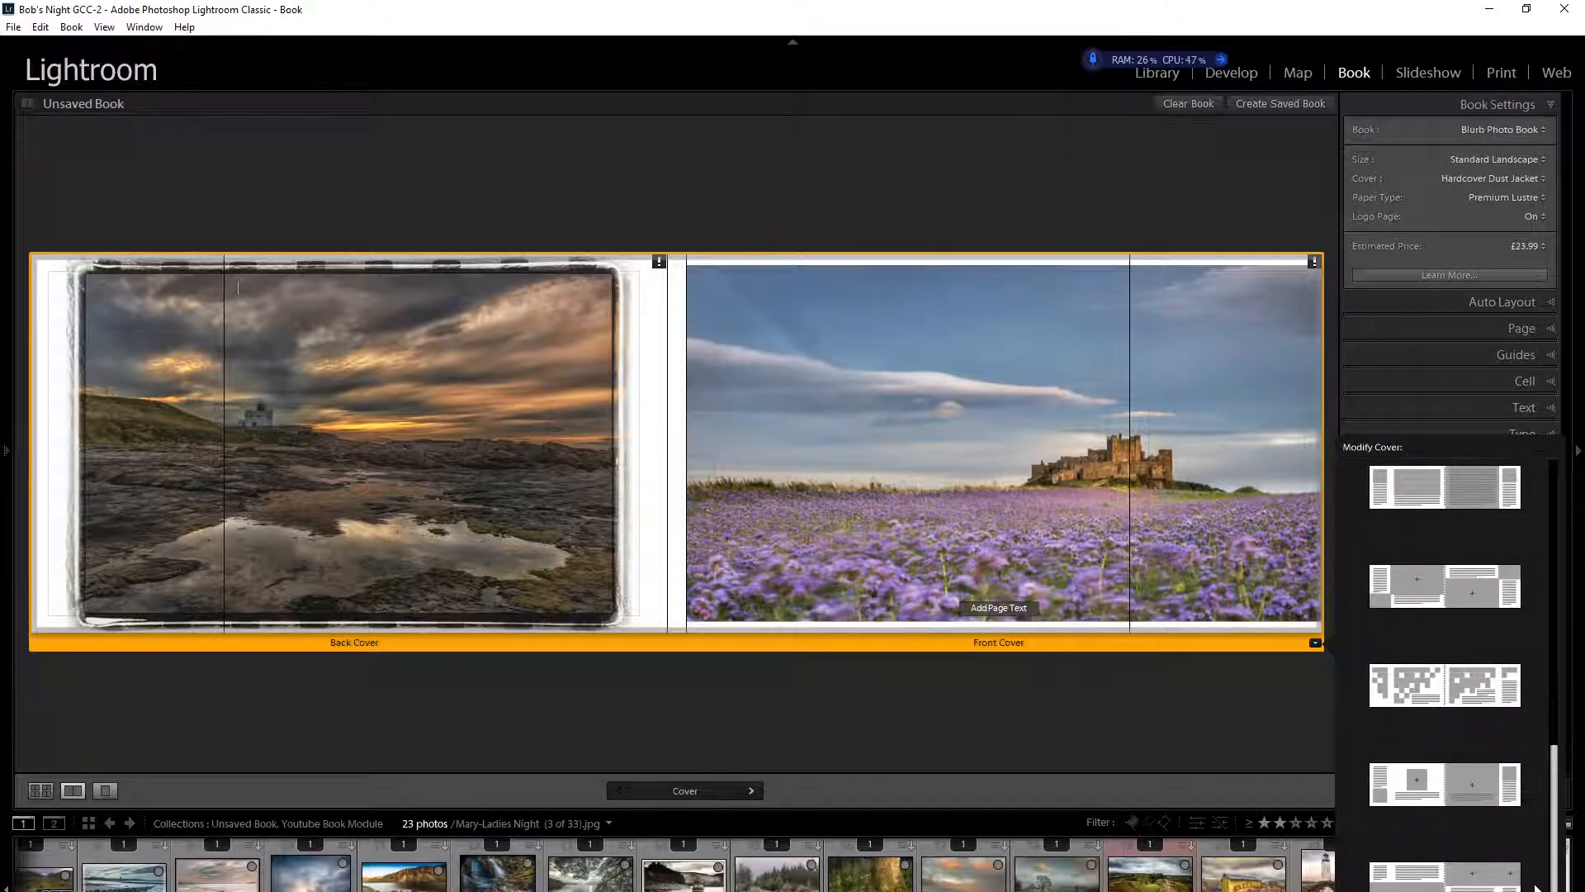
click(1448, 794)
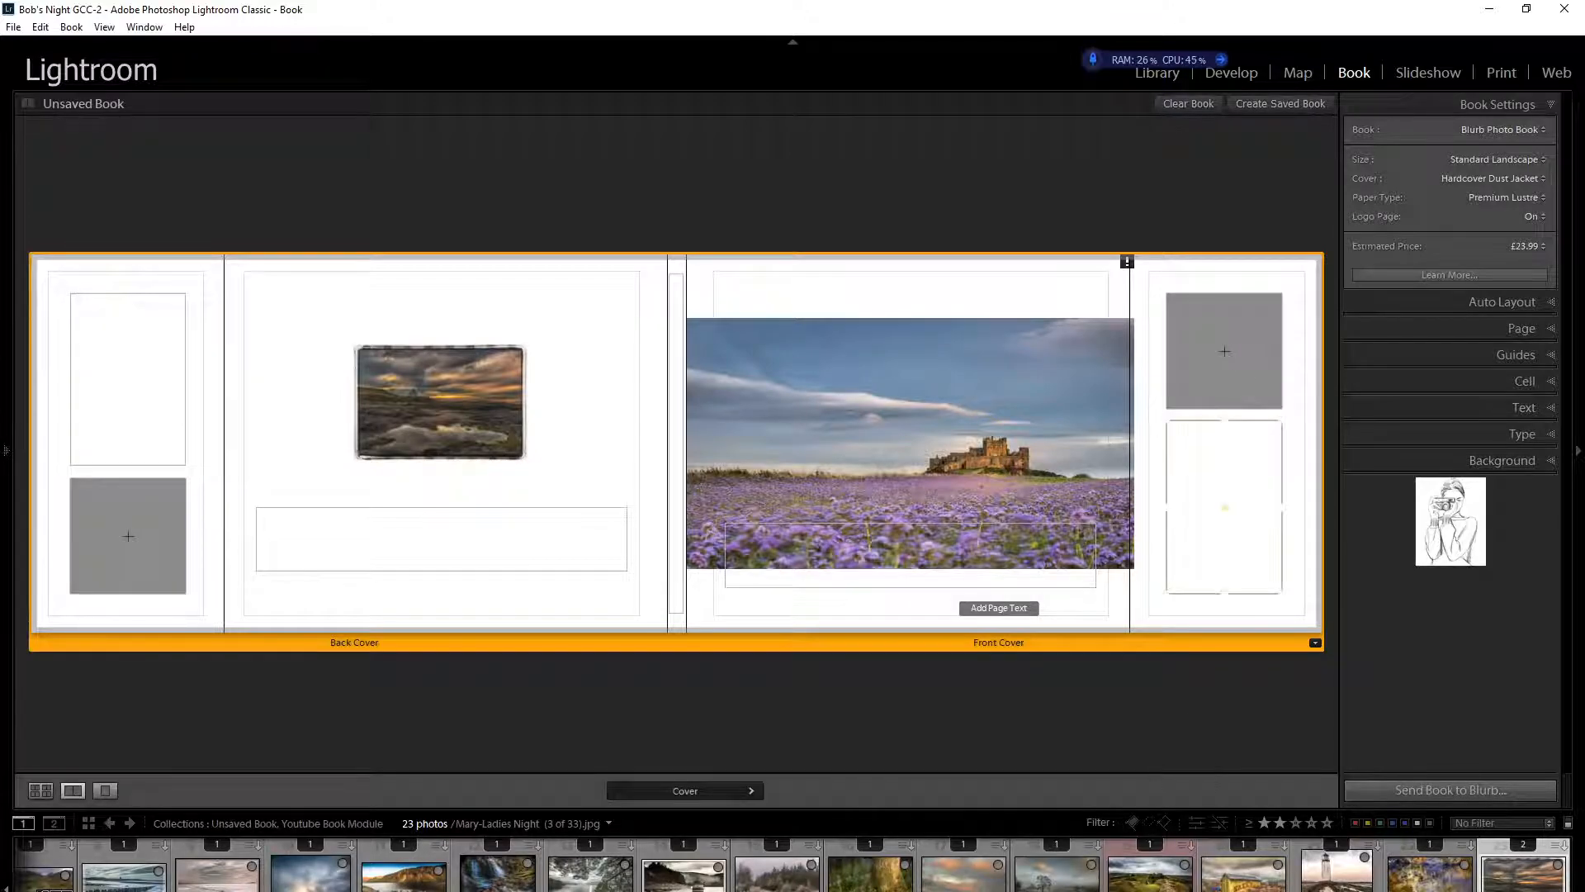
drag(1057, 868, 1247, 369)
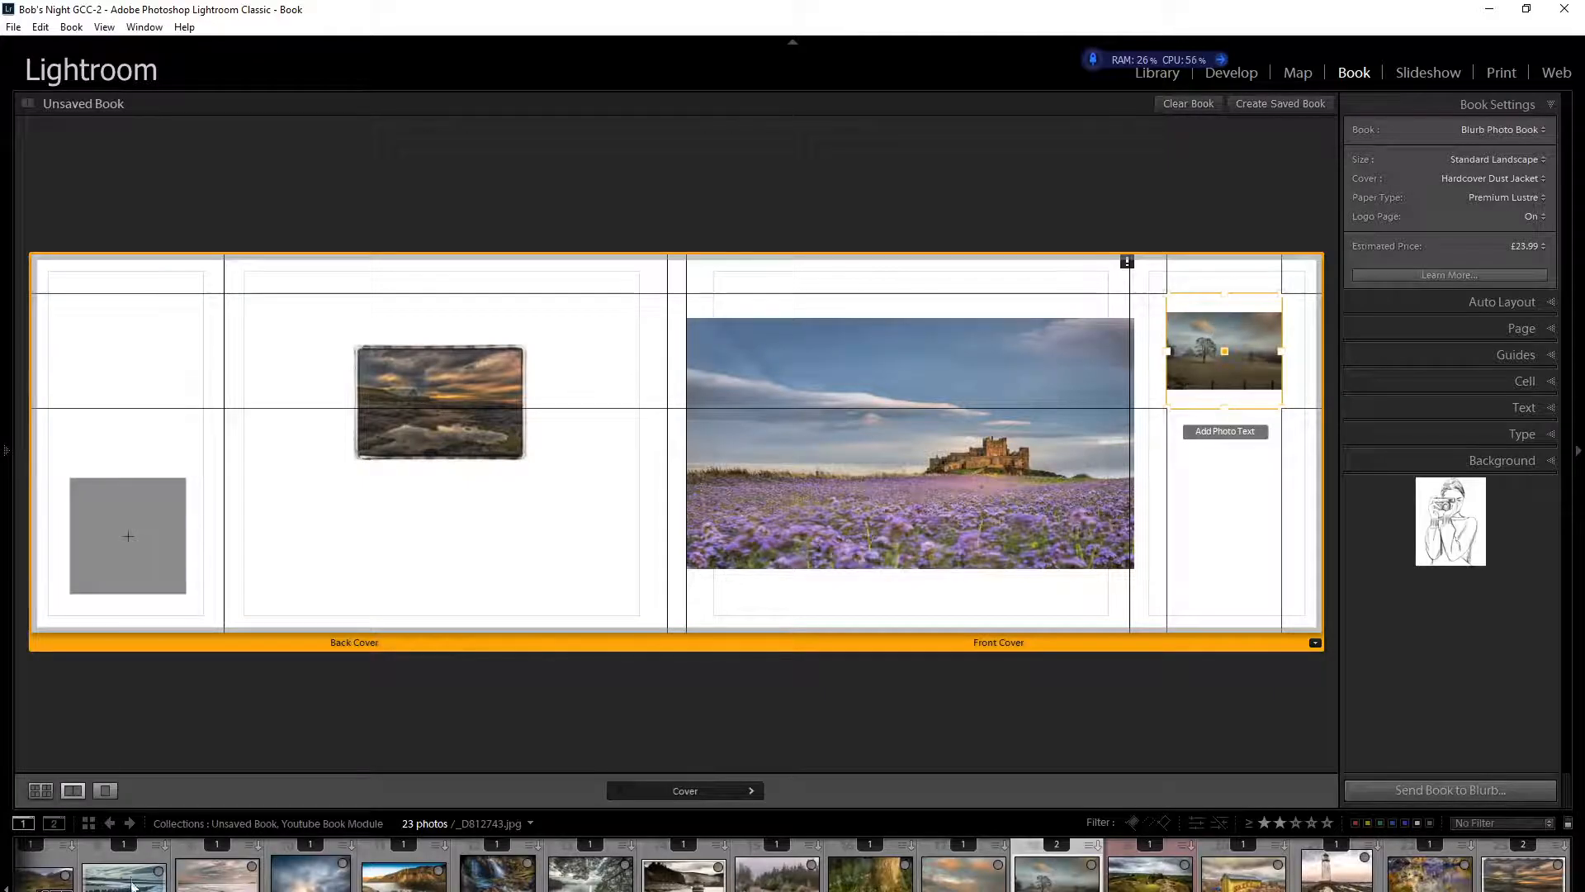
drag(134, 886, 141, 542)
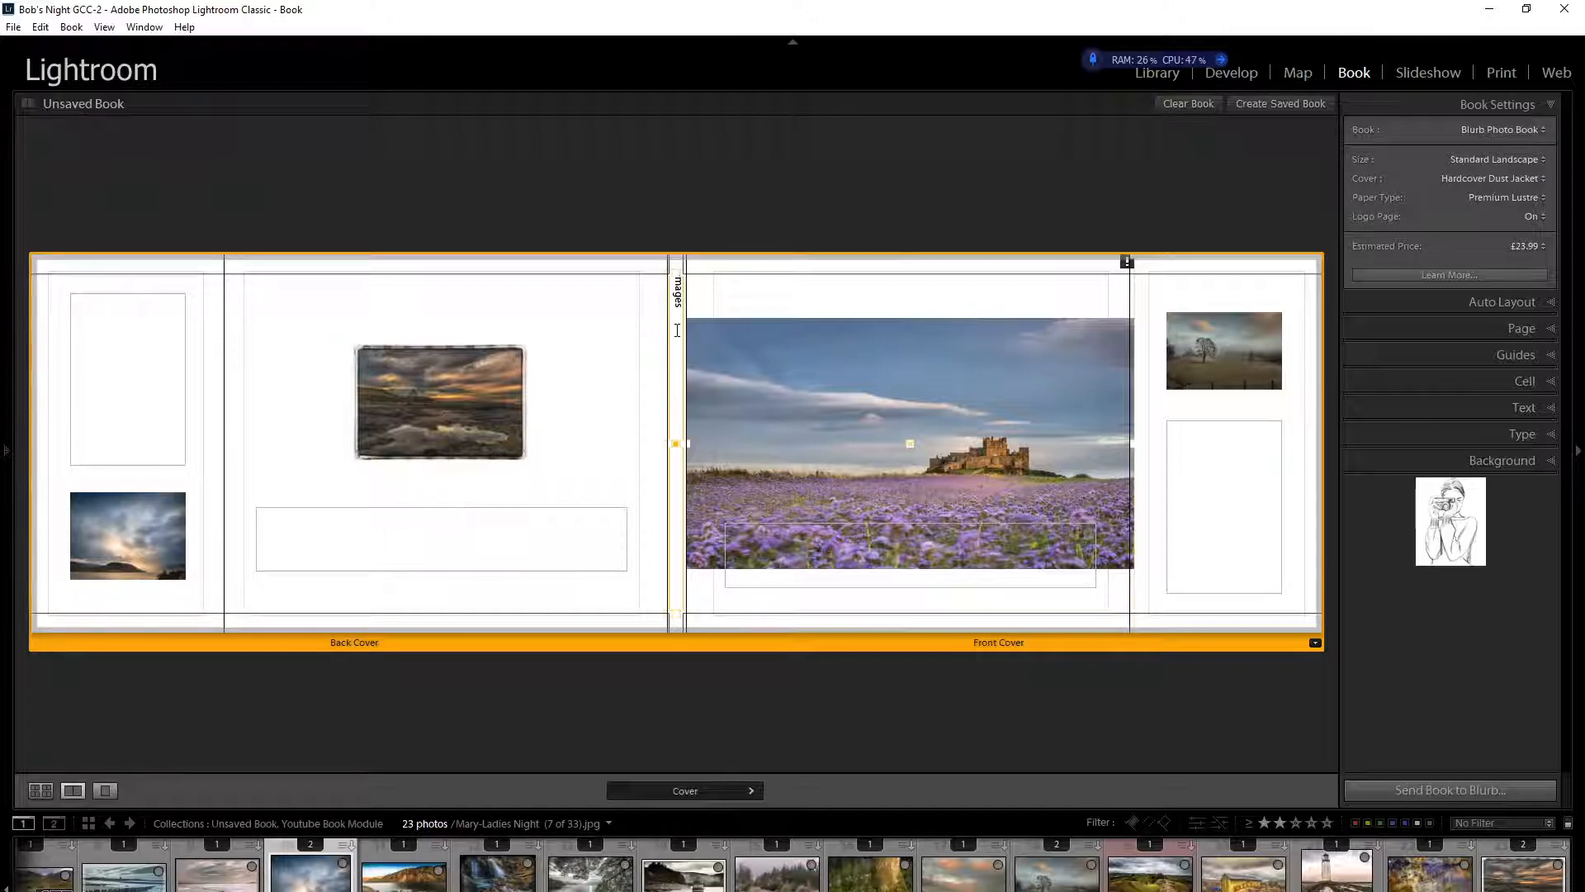
Step: Enter a spine text crediting the images to the photographer by name, and look at the Type settings for its font options
text(by Mary Naughton)
click(1549, 410)
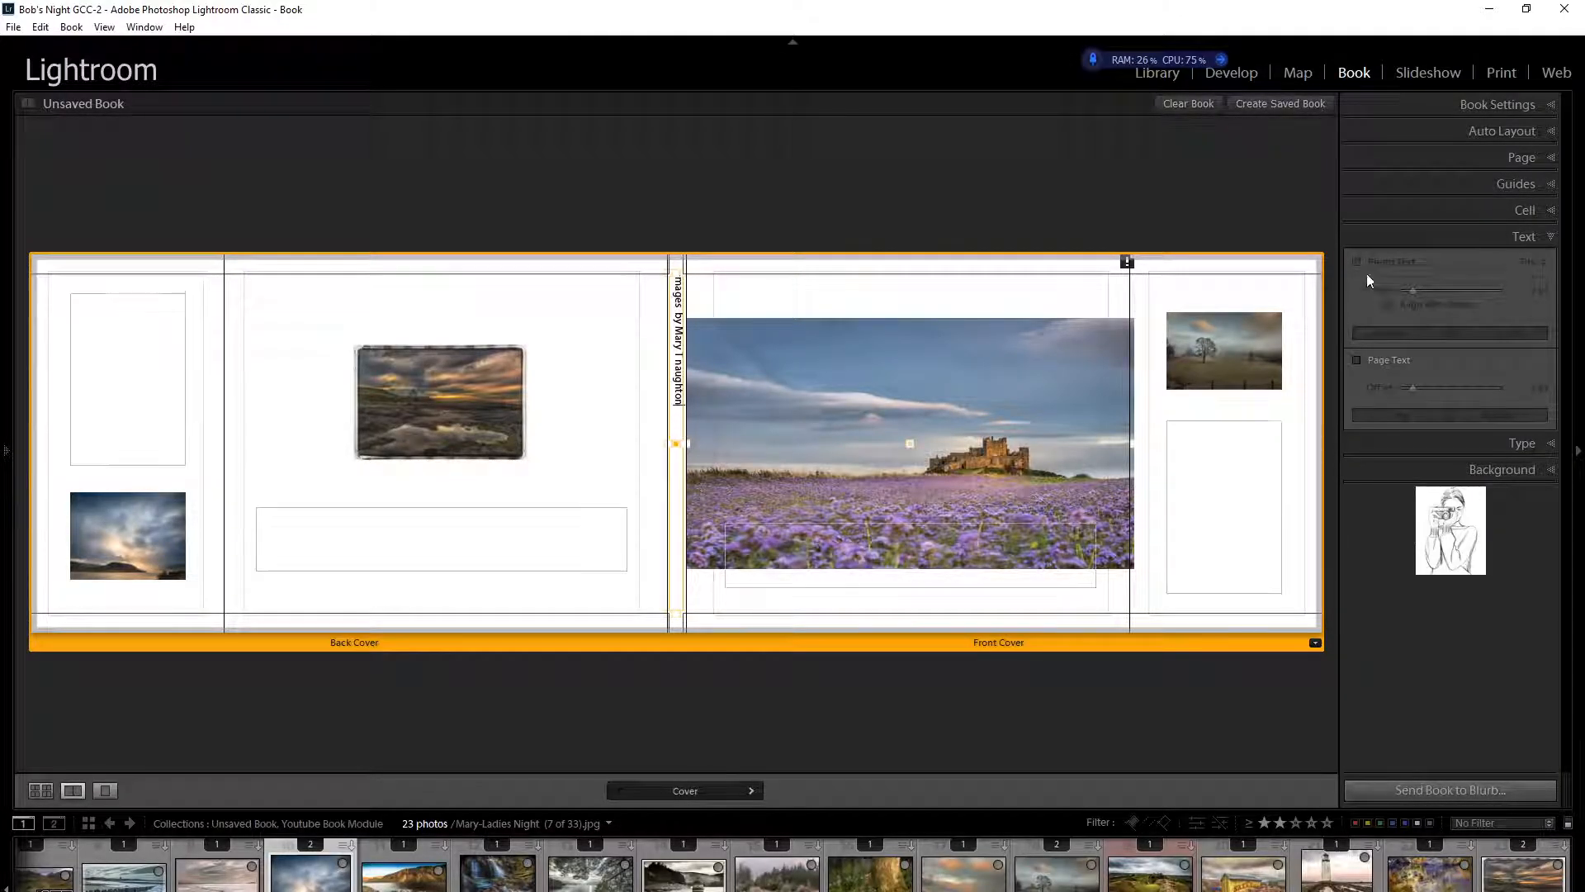
click(1549, 236)
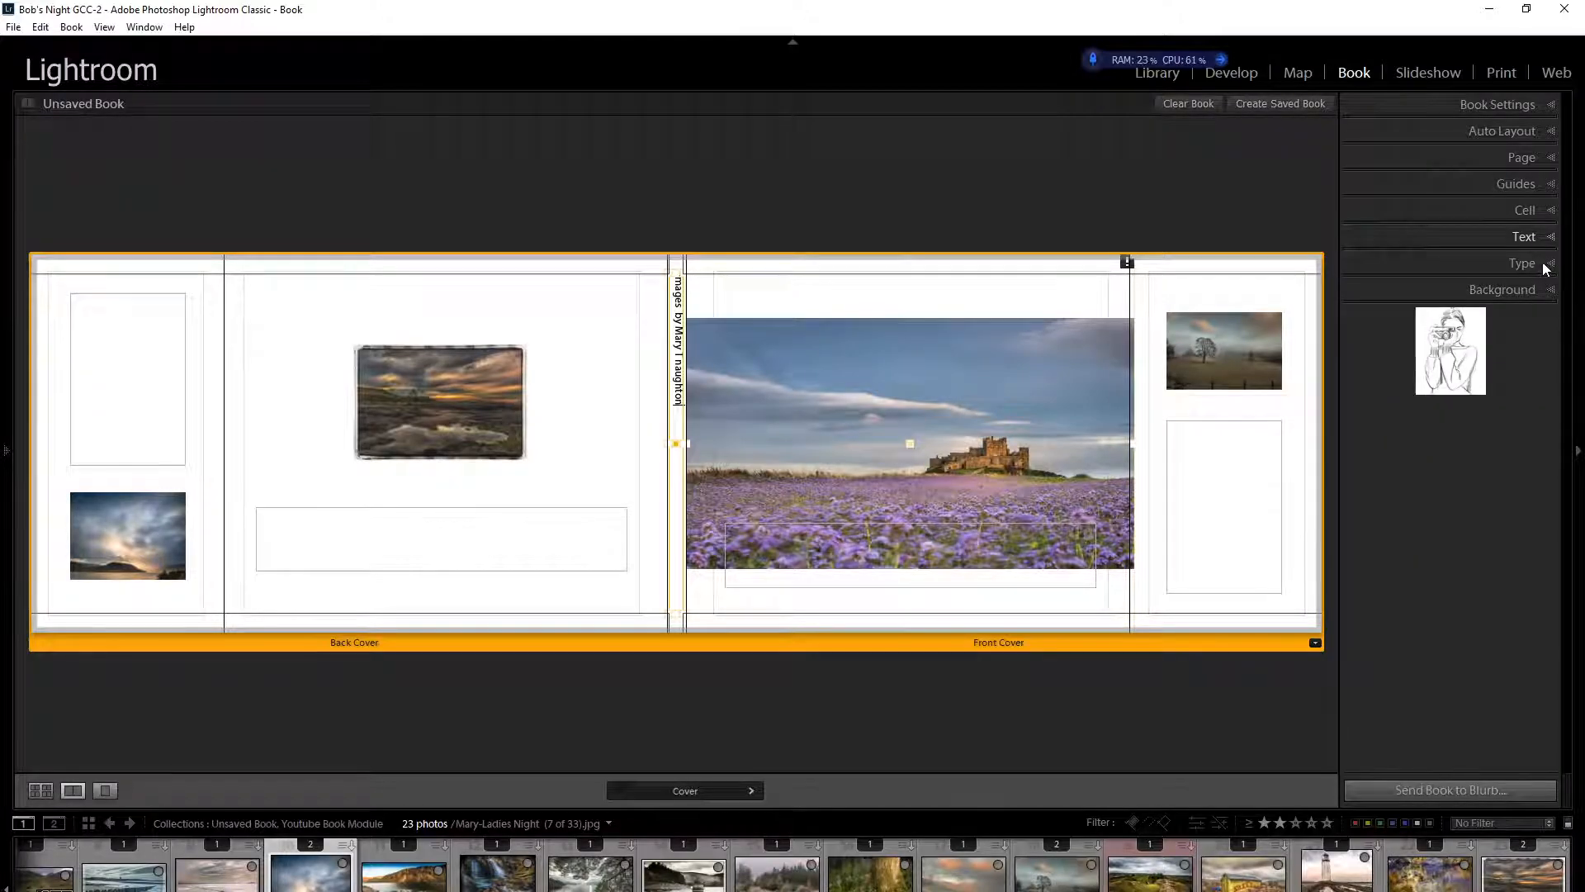
click(1542, 263)
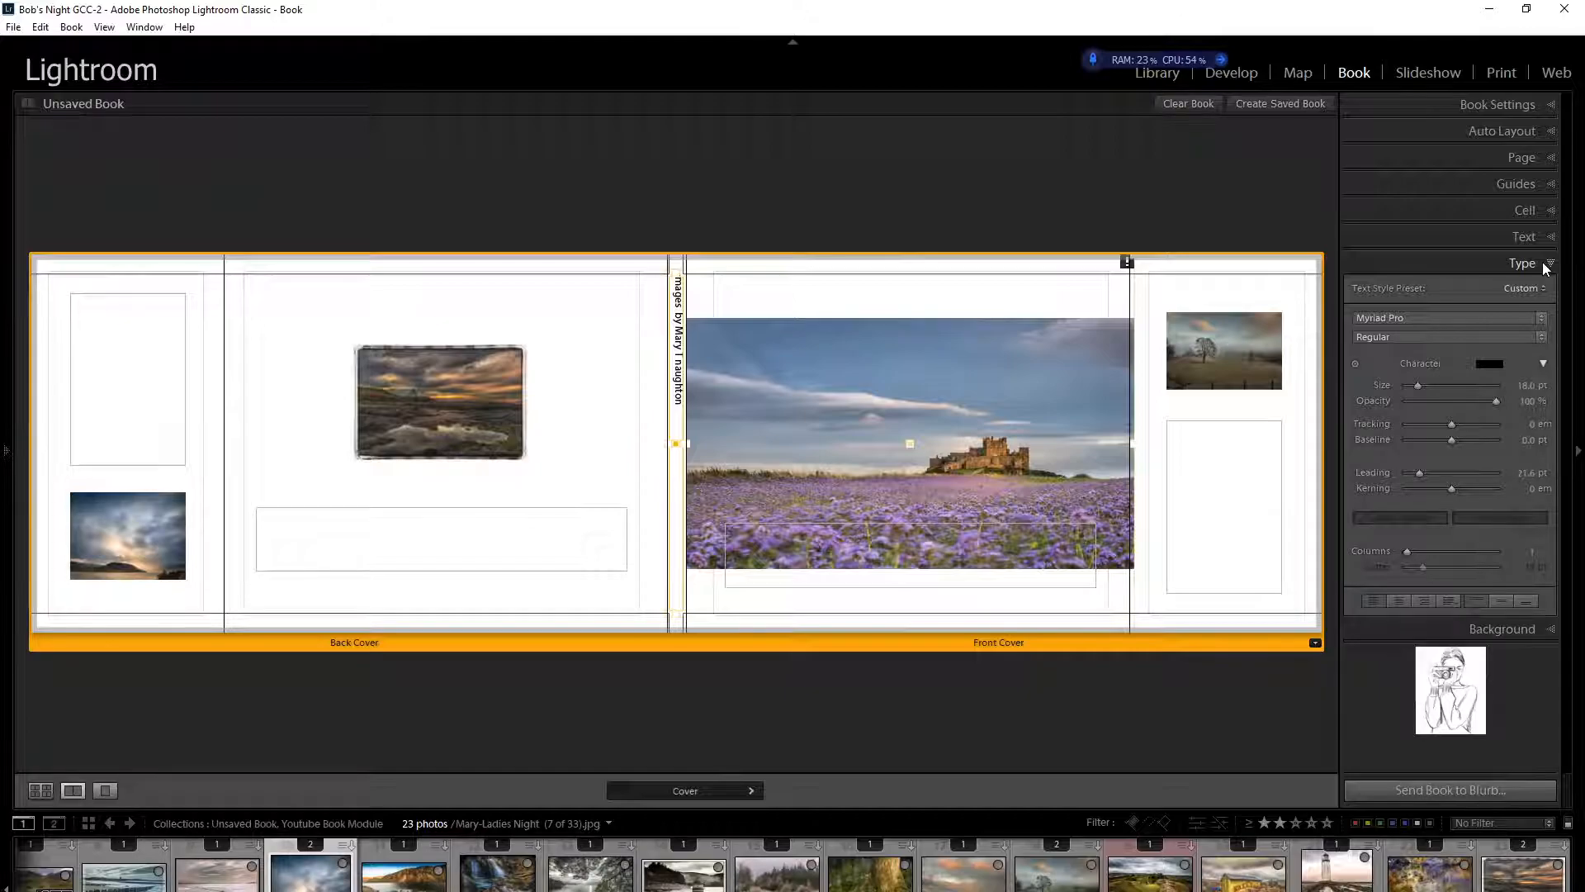
click(1550, 105)
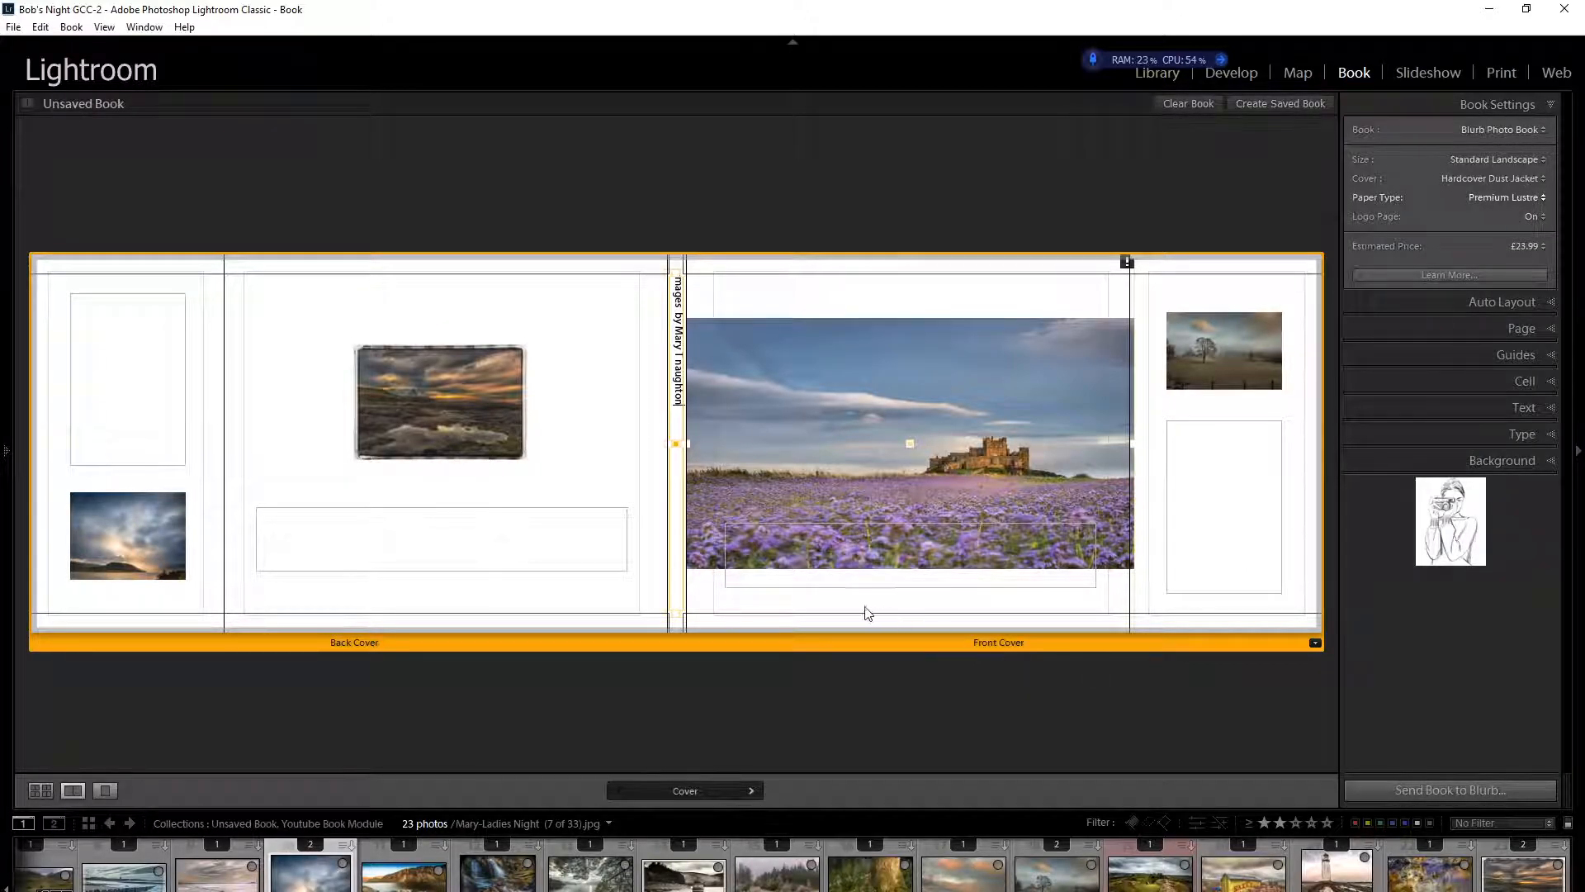
Step: Return to the multi-page view, clear the book and show the Auto Layout settings
click(40, 790)
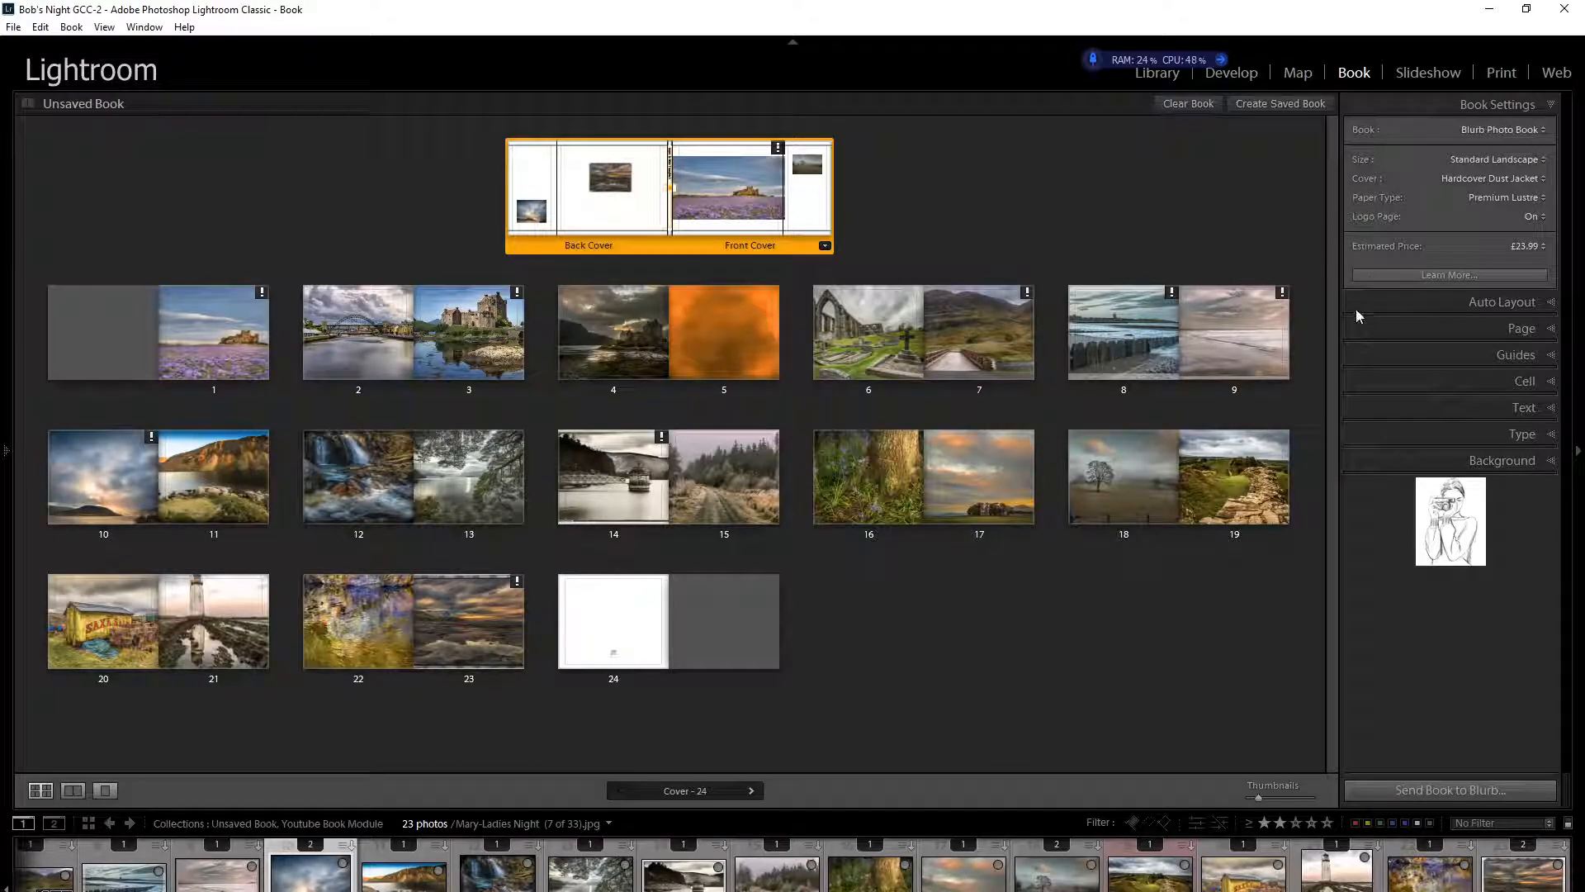
click(1189, 105)
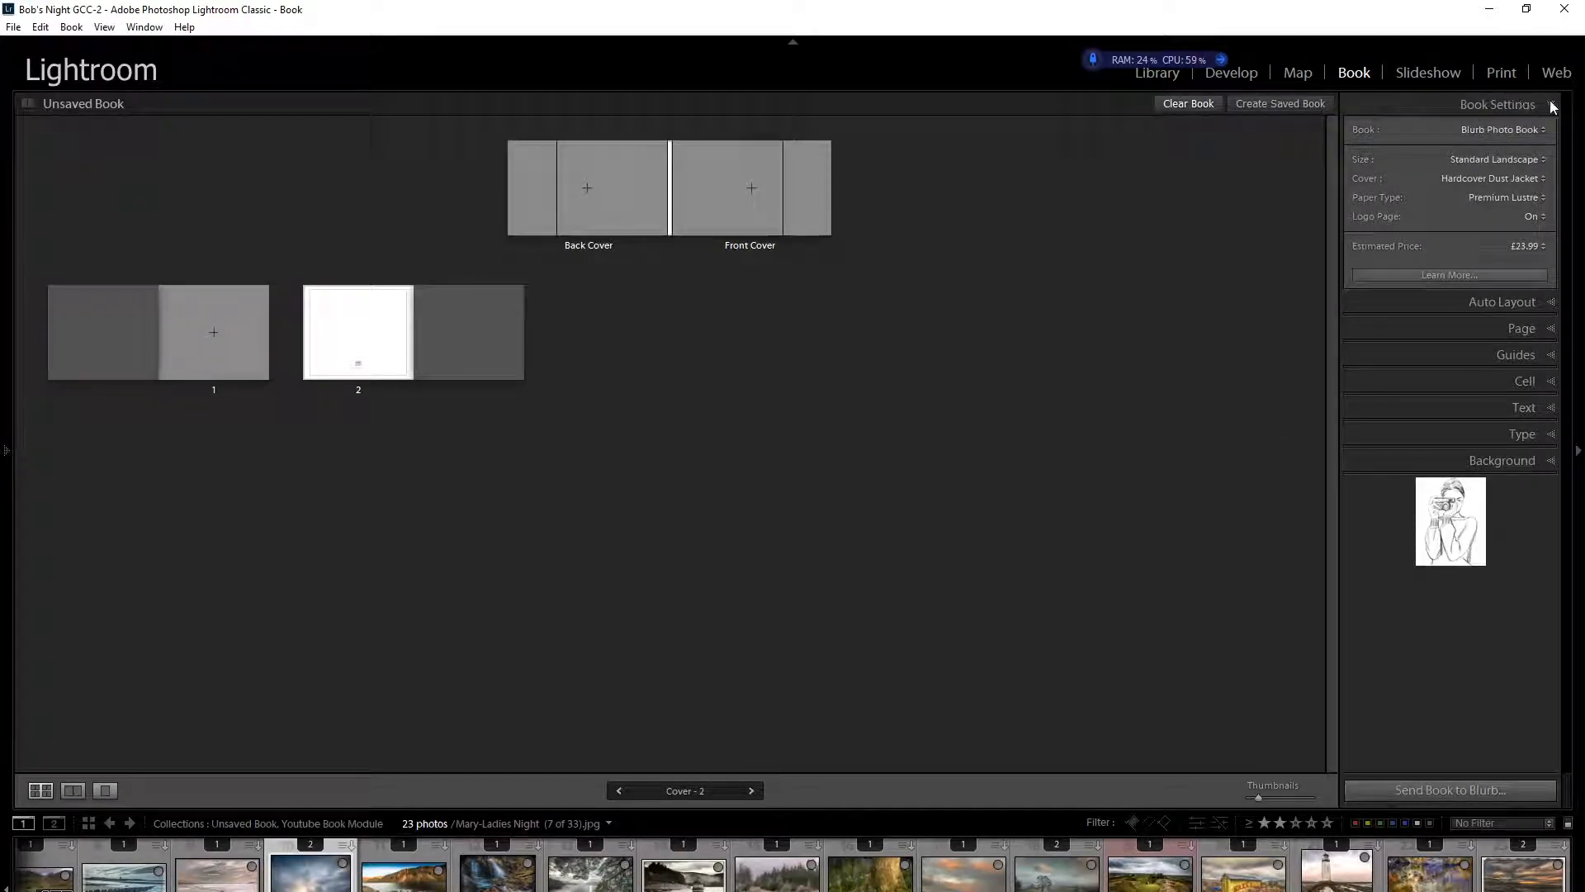
click(1519, 302)
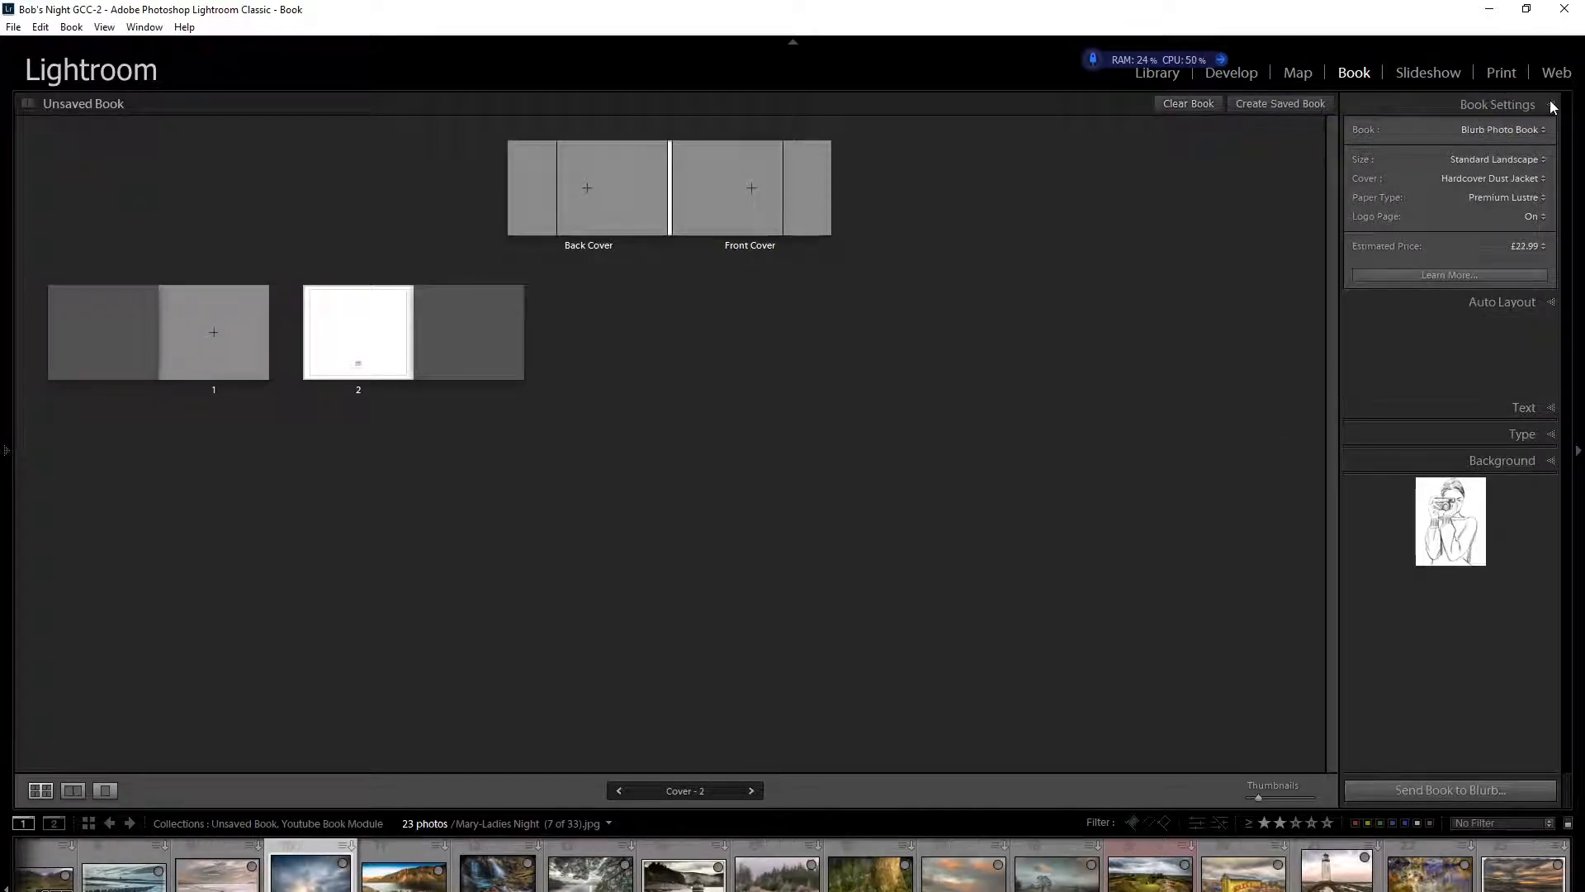
click(1547, 303)
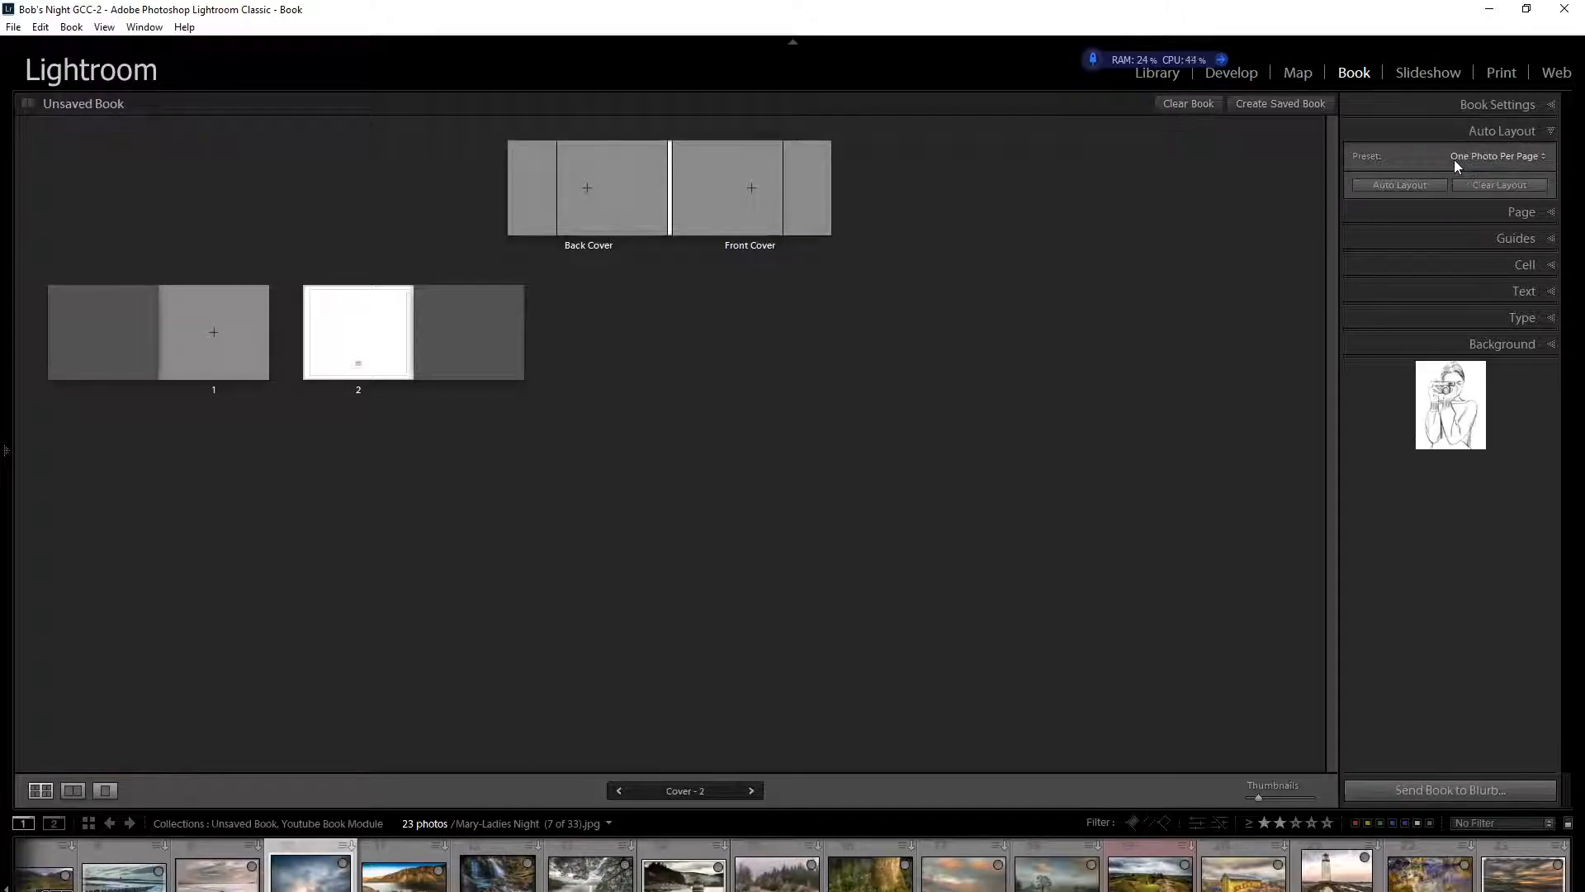
Step: Open the preset "new" in the Auto Layout Preset Editor and set its right pages to Fixed Layout
click(1539, 159)
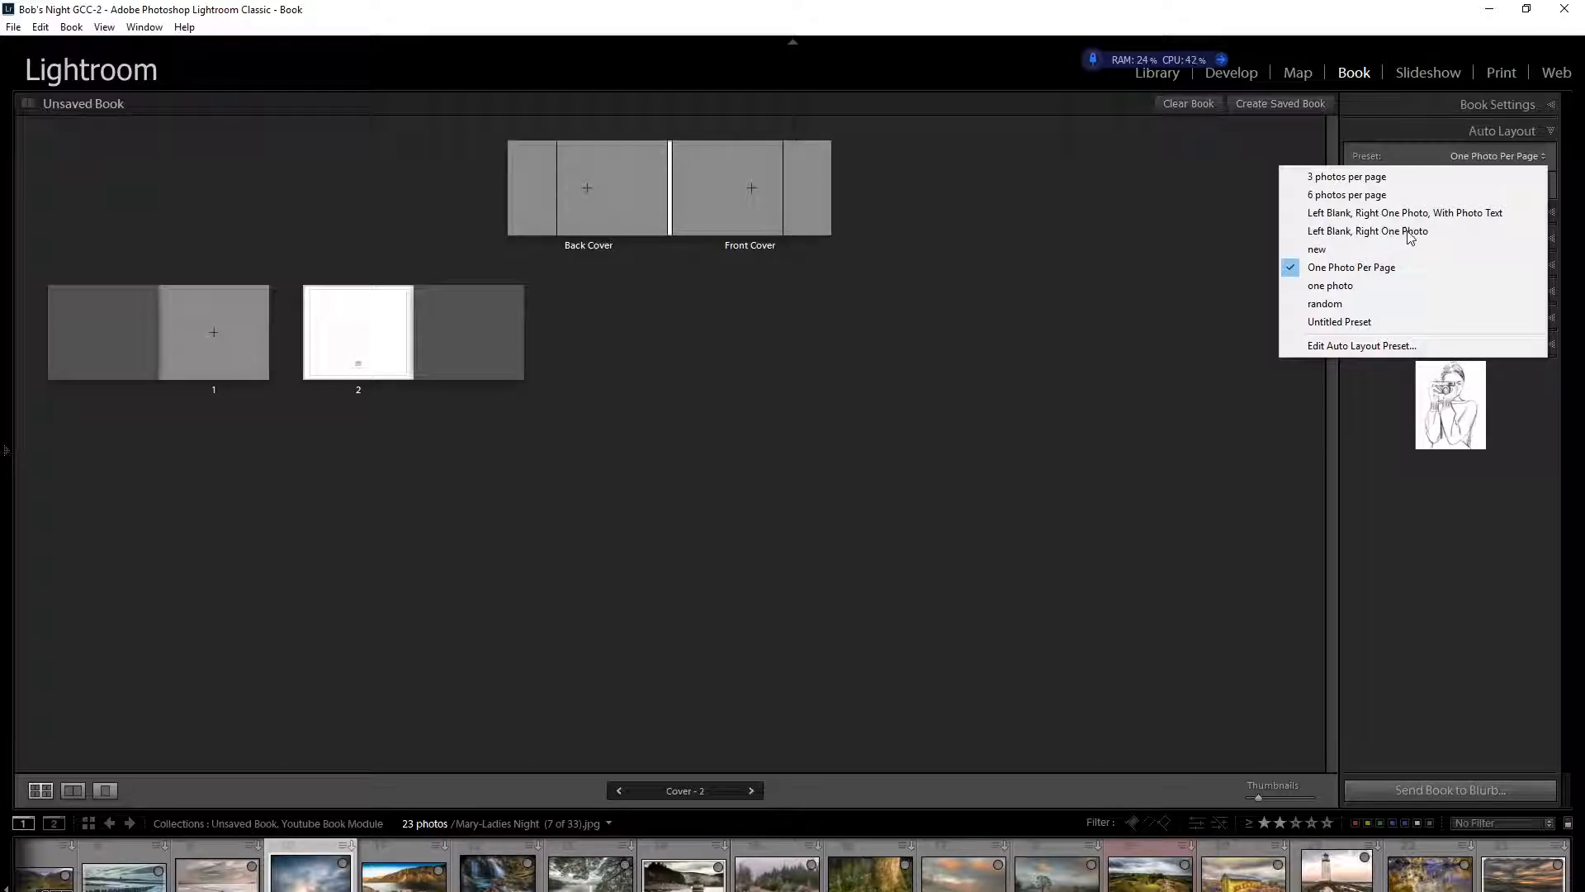
click(1317, 249)
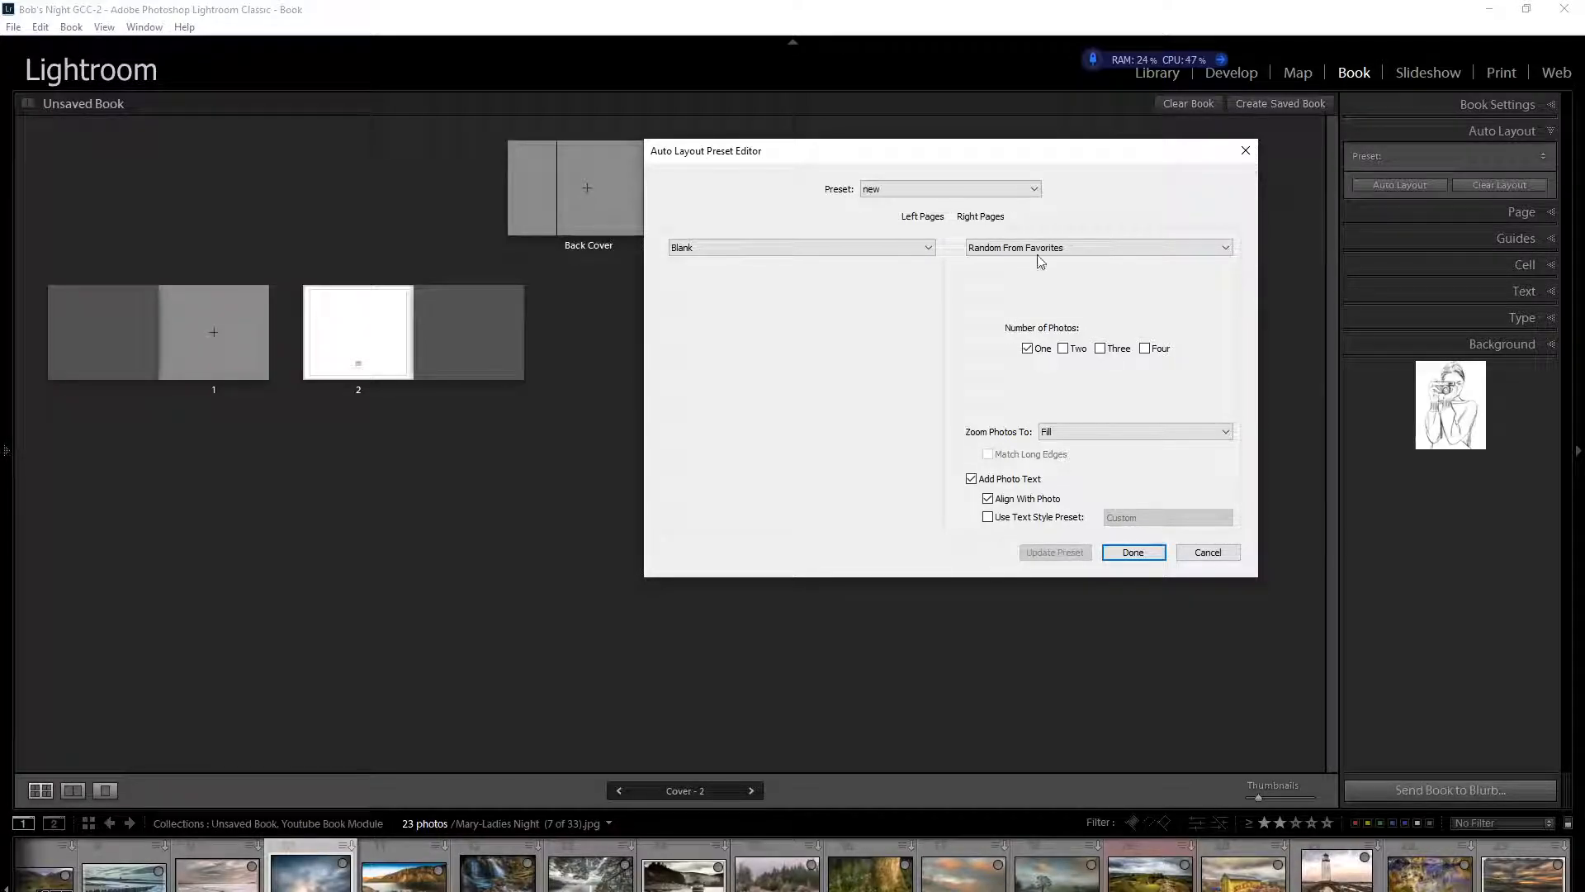
click(1226, 249)
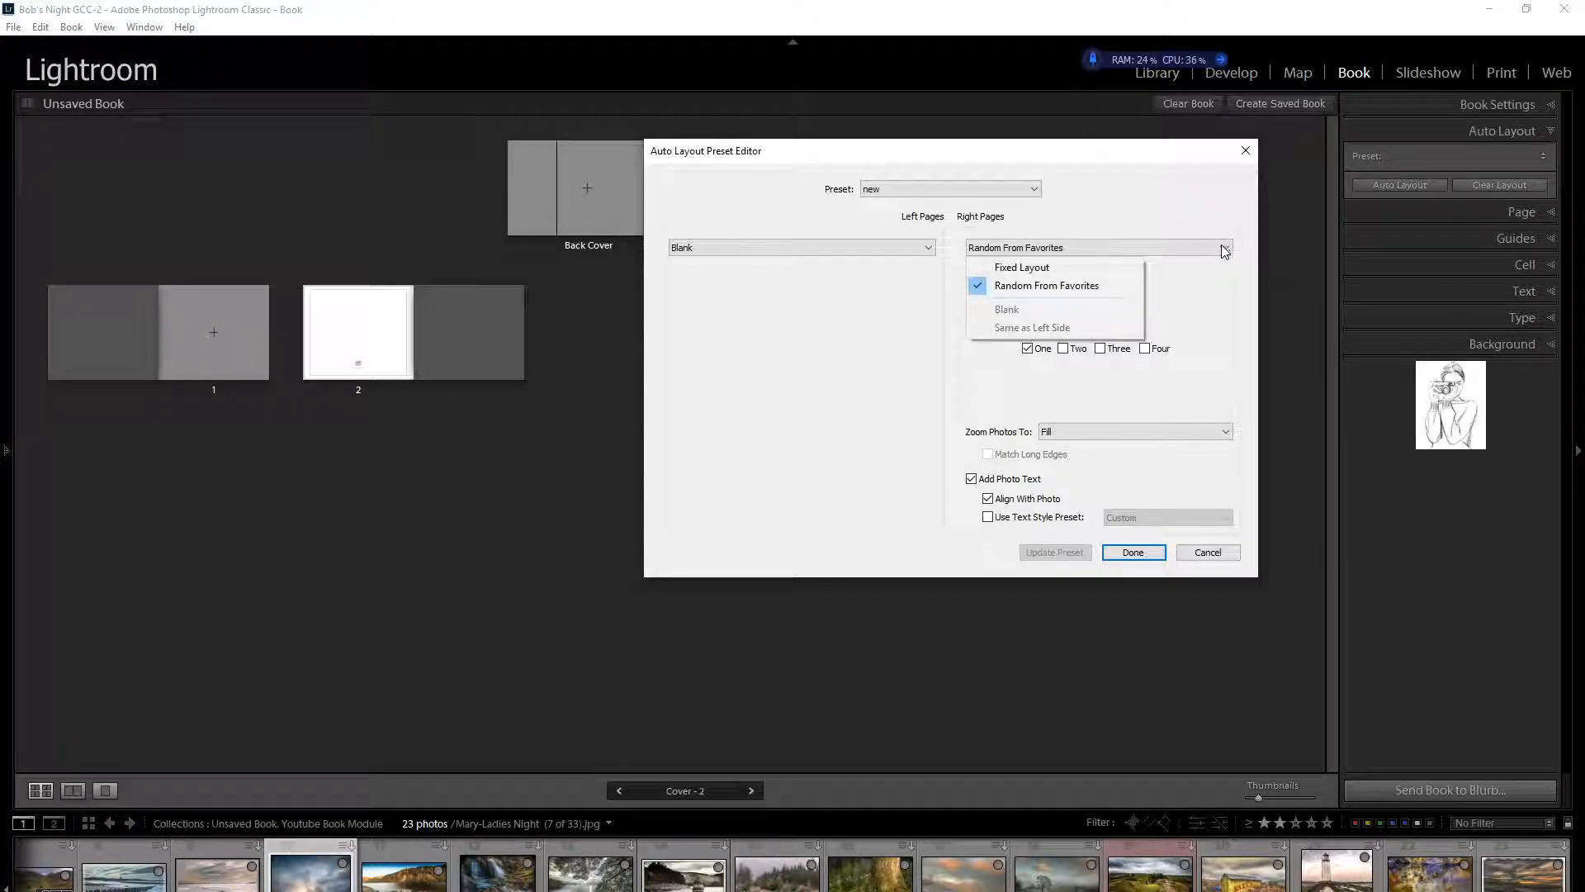
click(1024, 267)
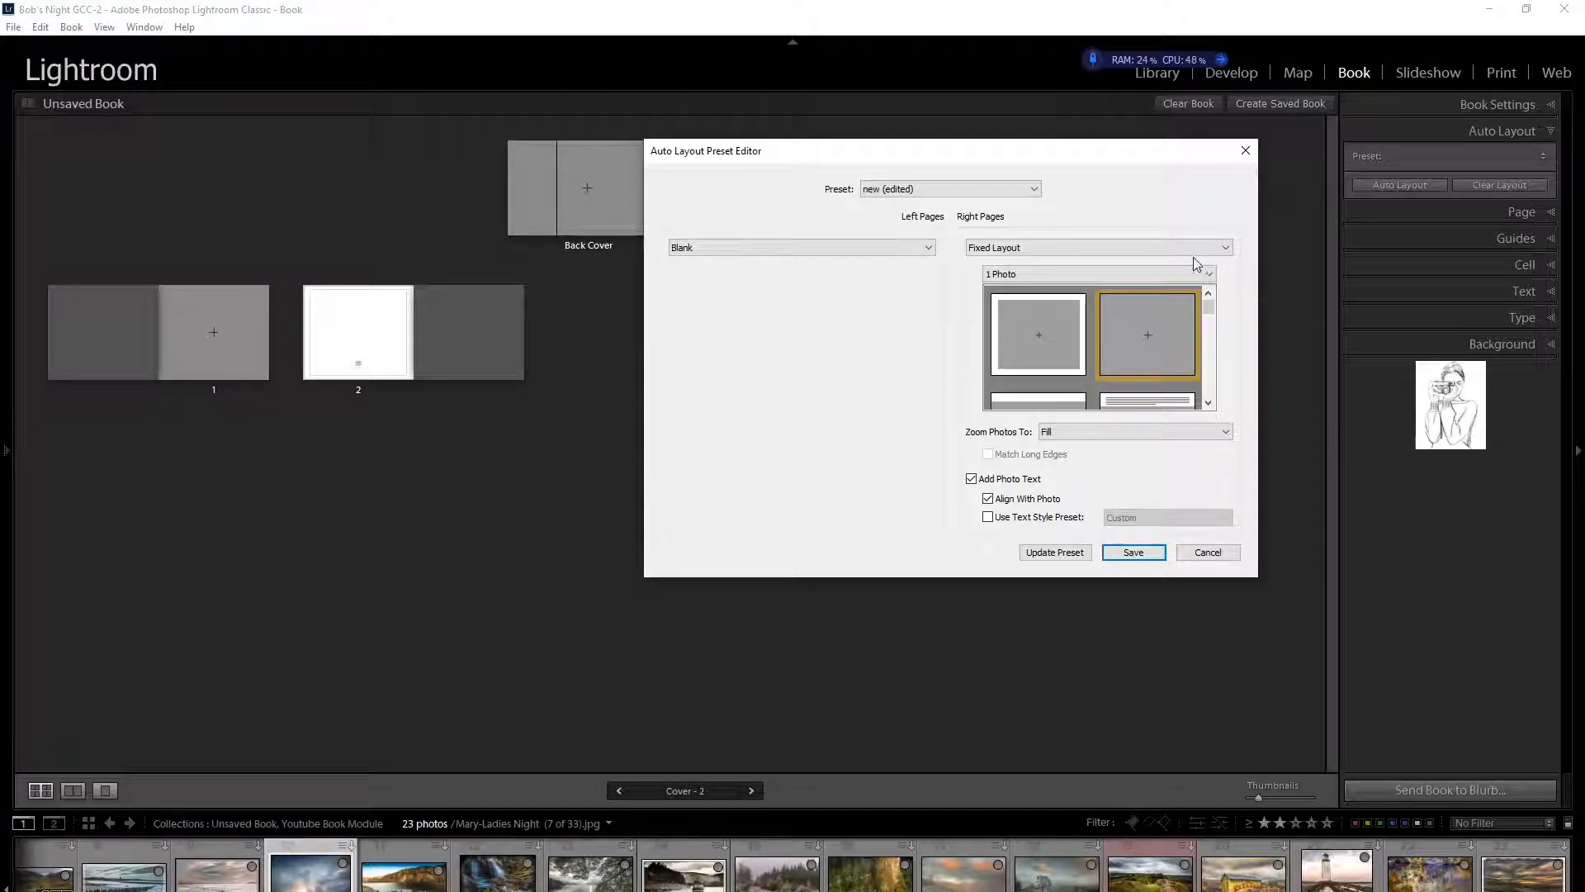
Step: Choose the 2 Photos layout with two centred, stacked photos for the right pages and keep Zoom Photos To on Fill
click(1208, 274)
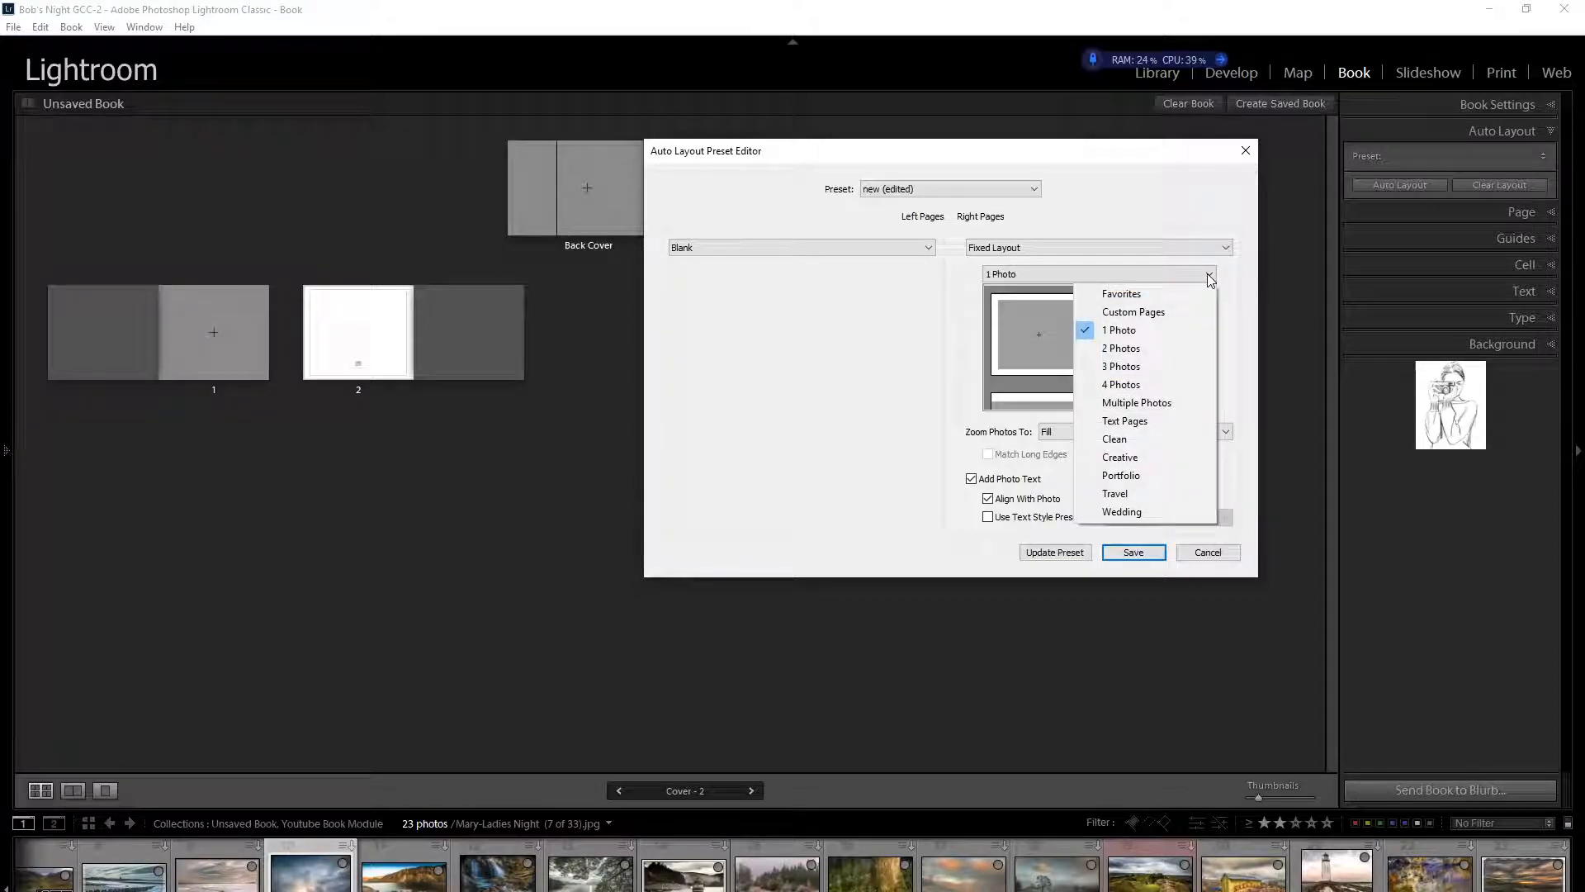
click(1126, 349)
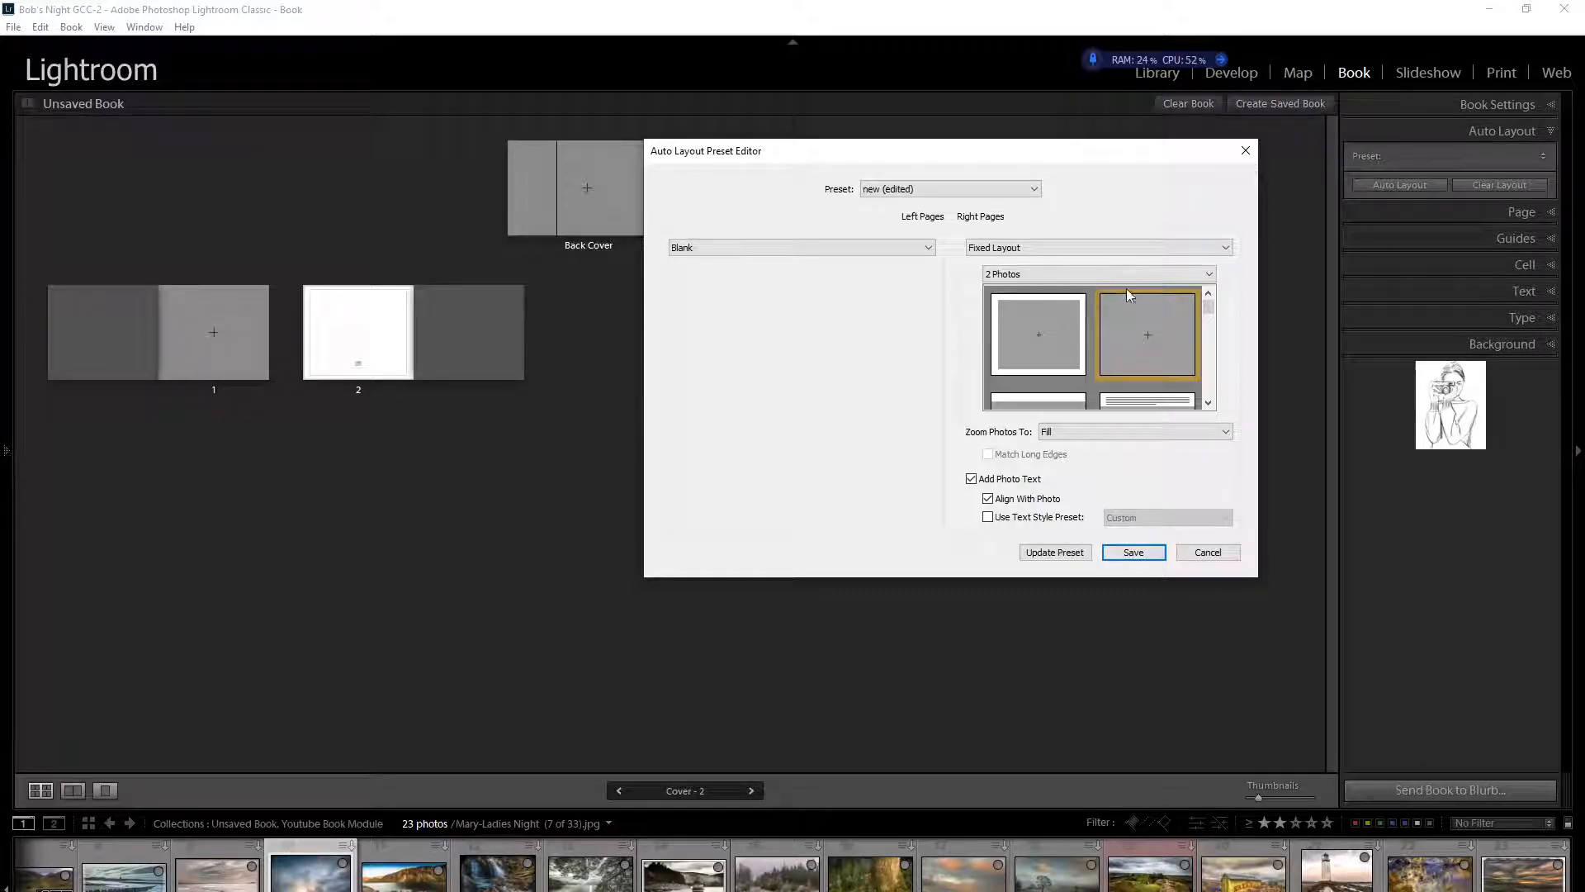
click(1210, 276)
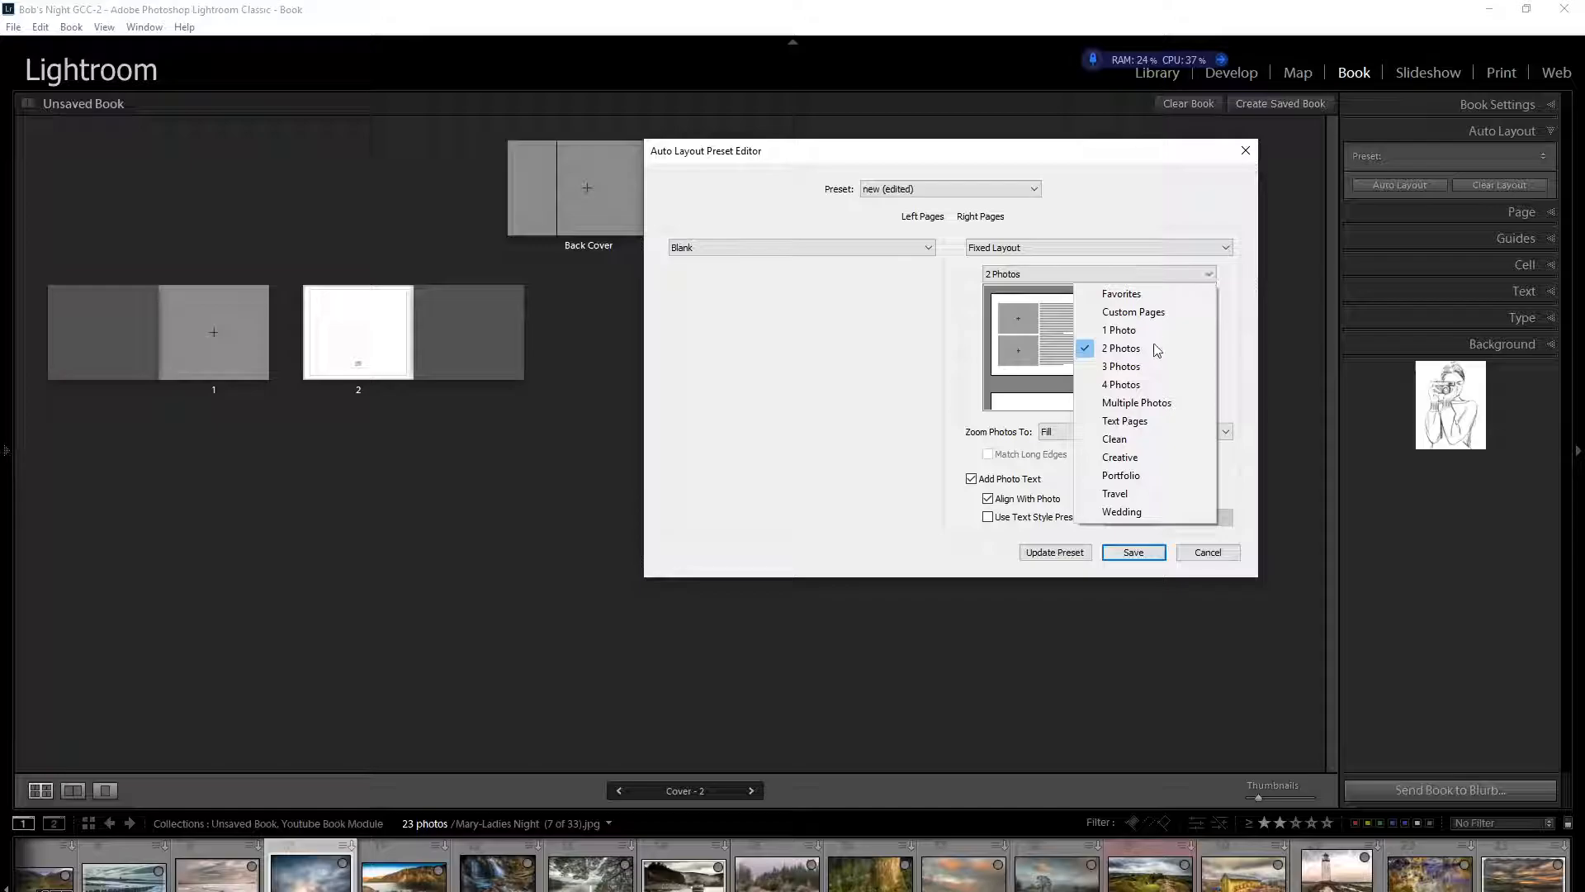
click(1129, 350)
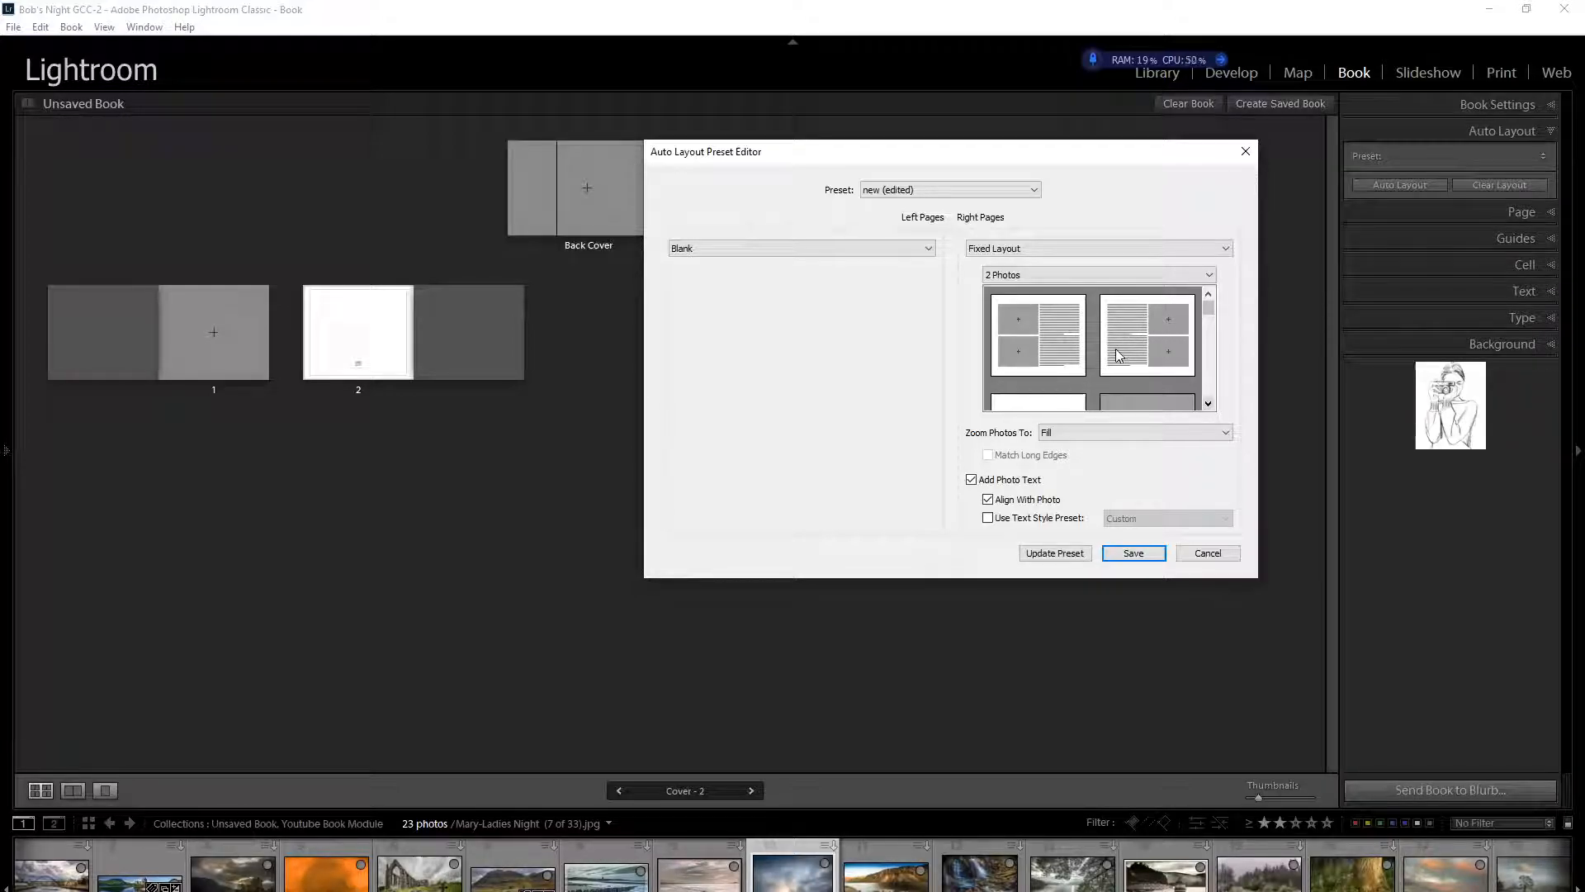
scroll(1180, 314, down, 1)
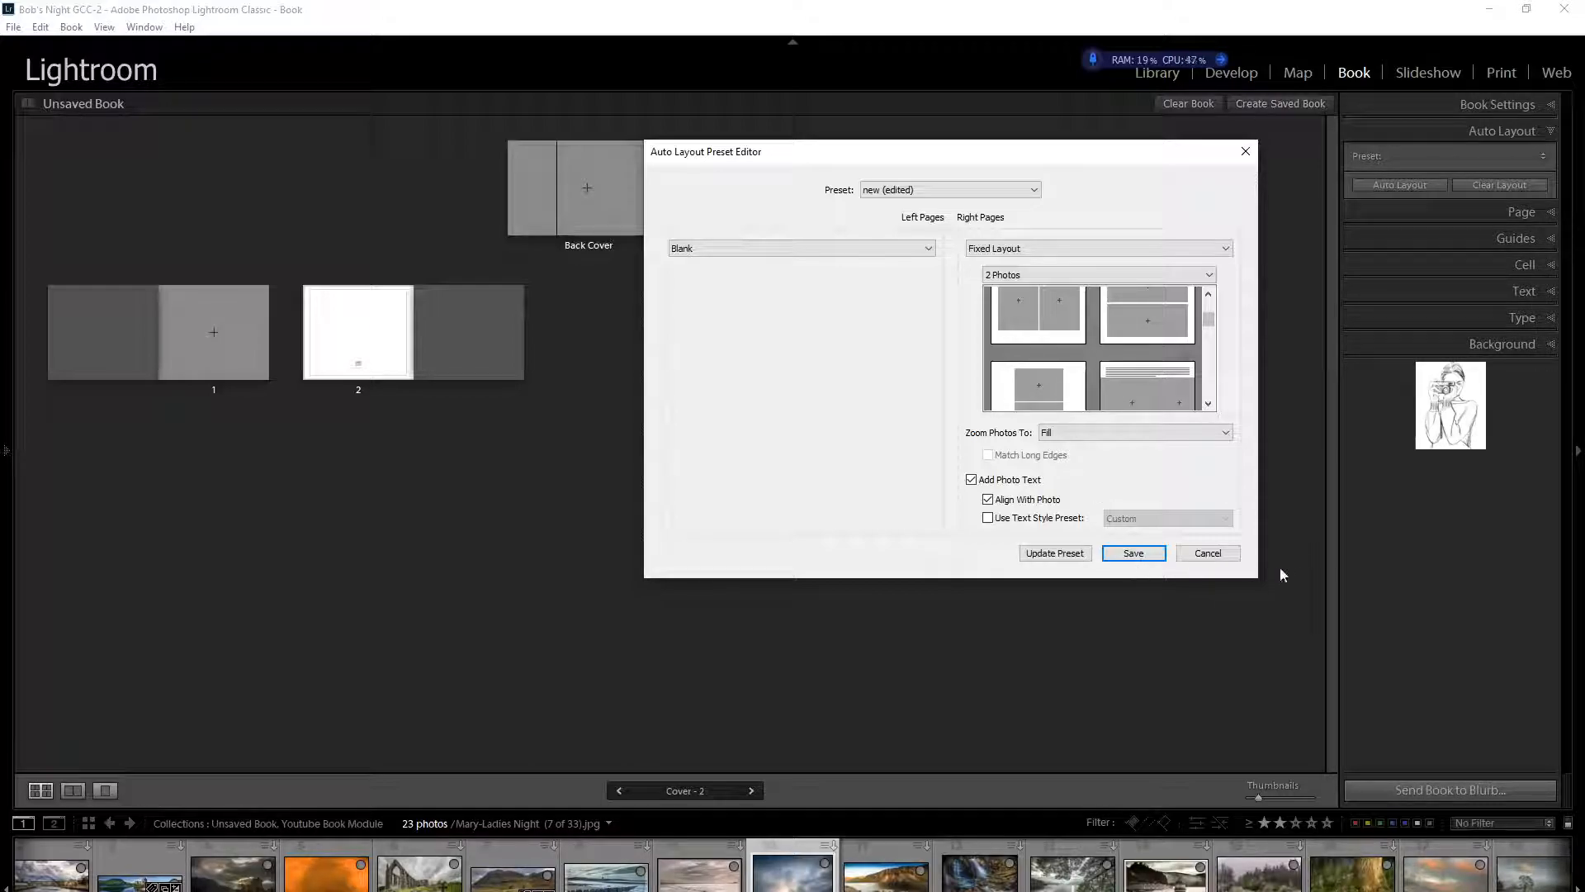
scroll(1265, 566, down, 1)
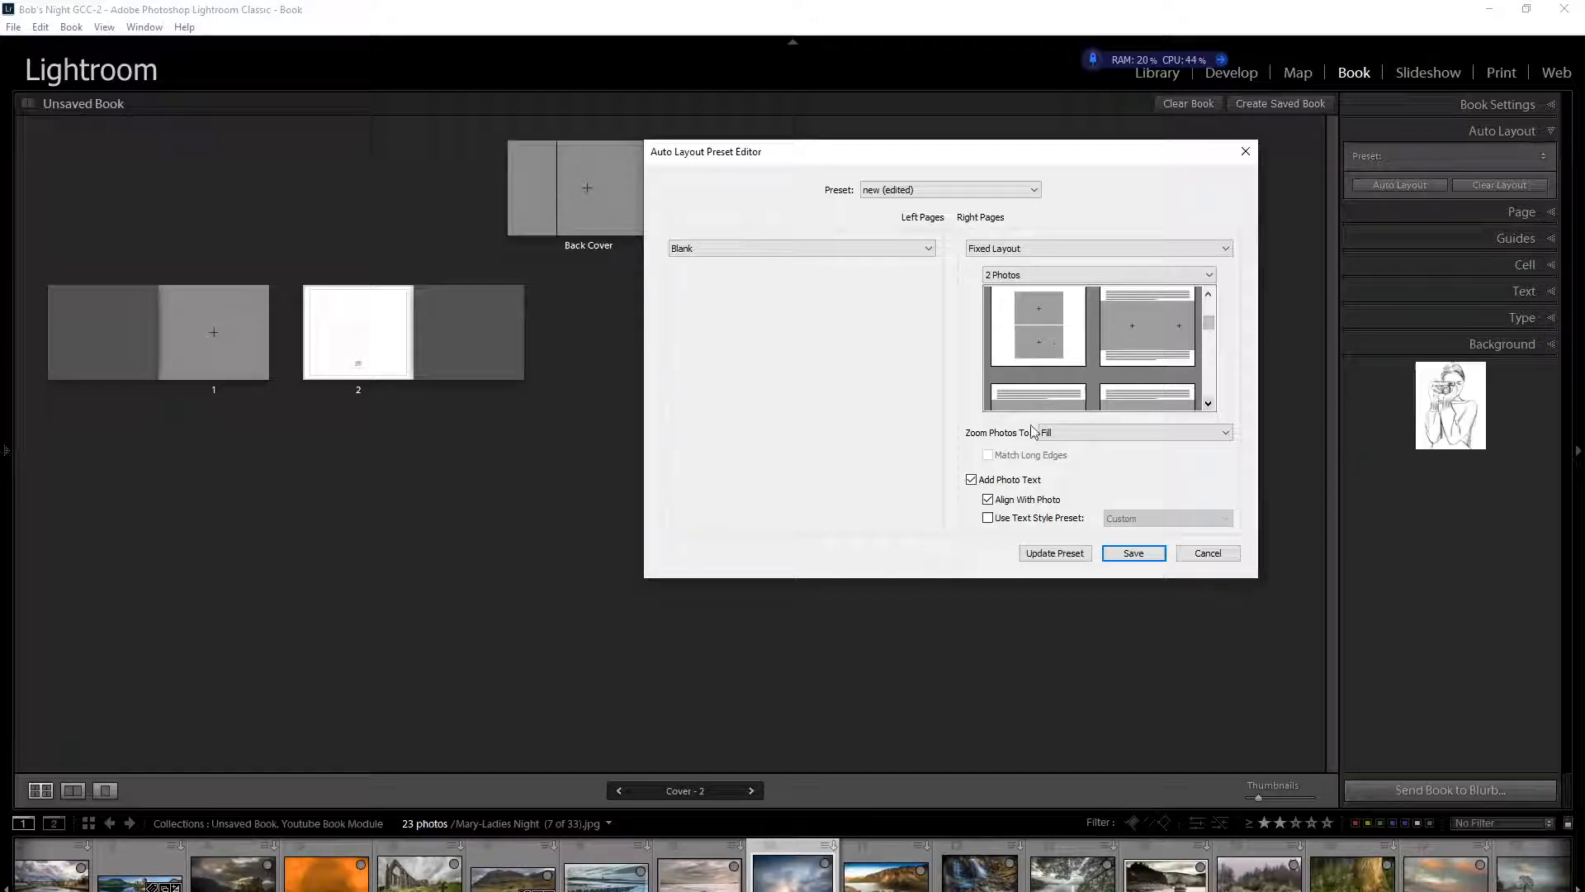
click(1039, 330)
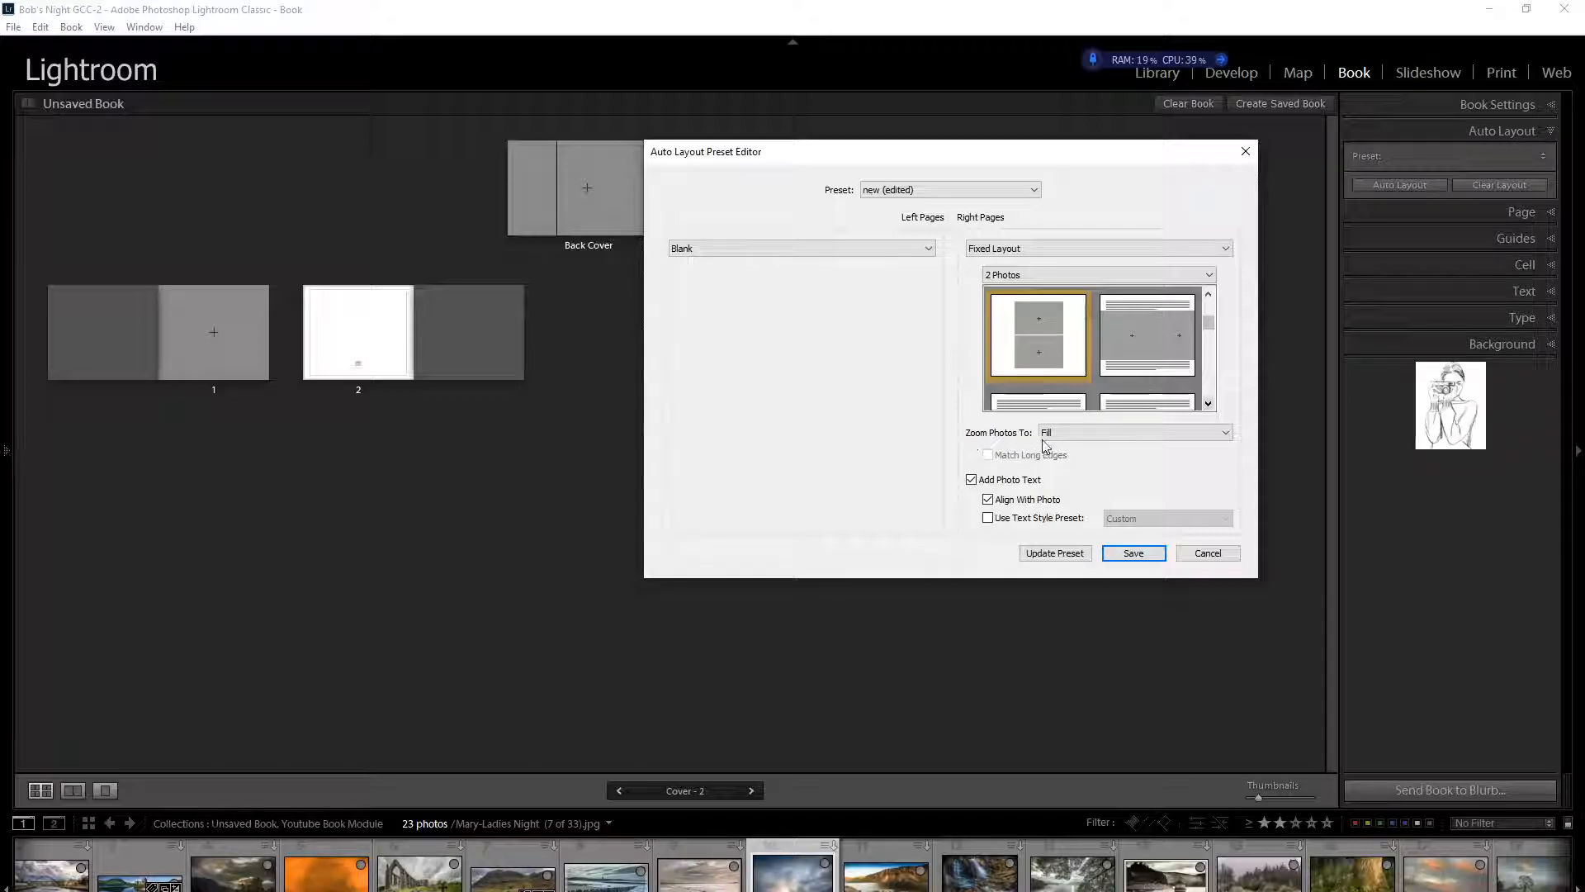
click(1086, 435)
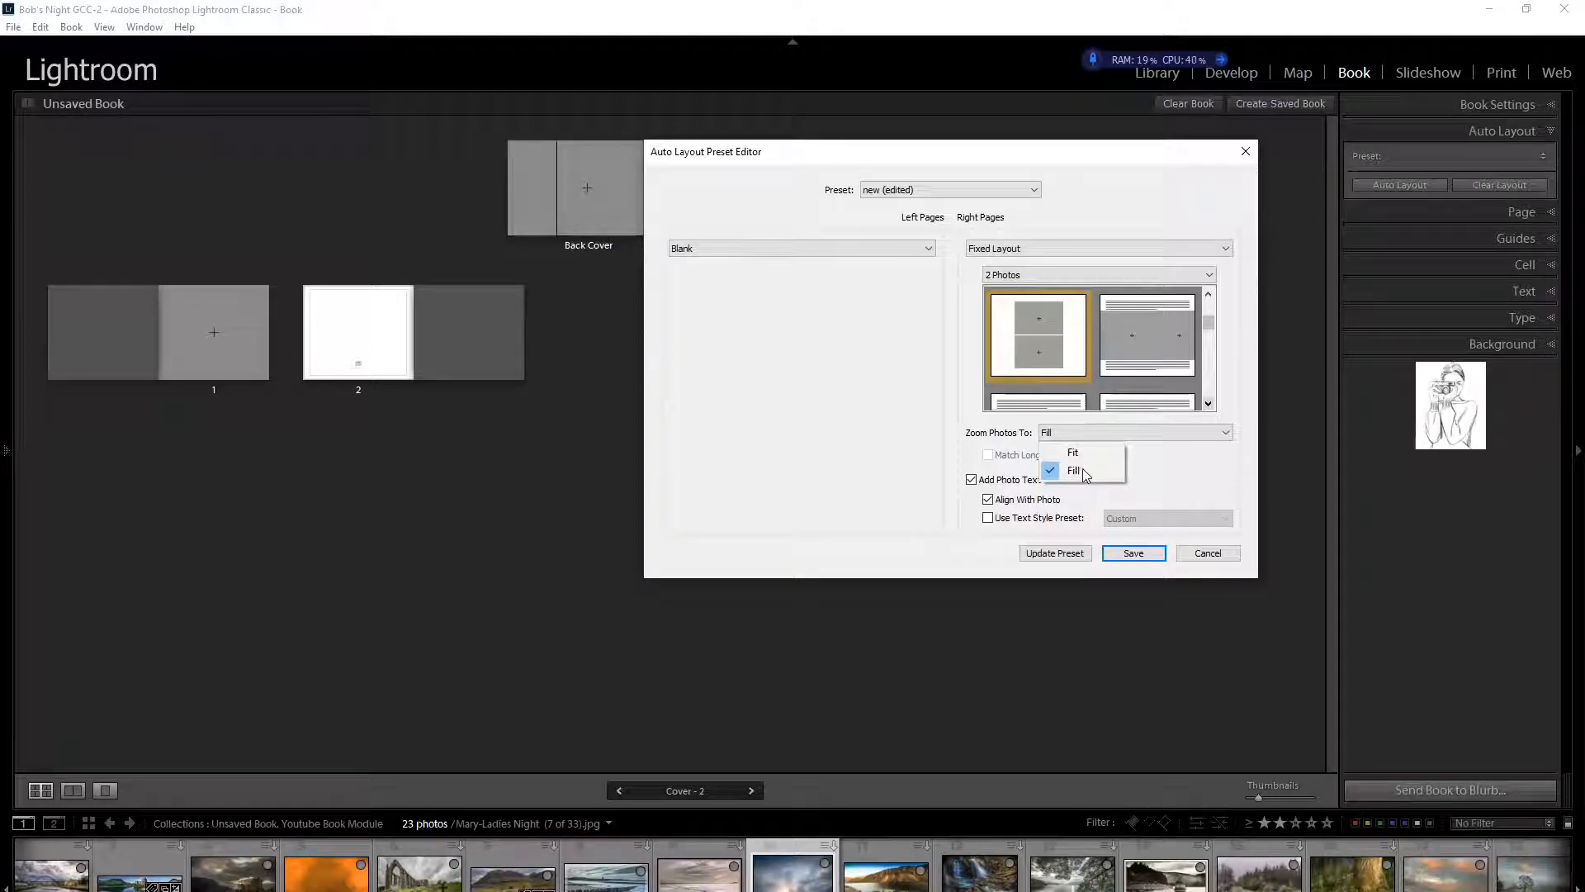
click(1088, 470)
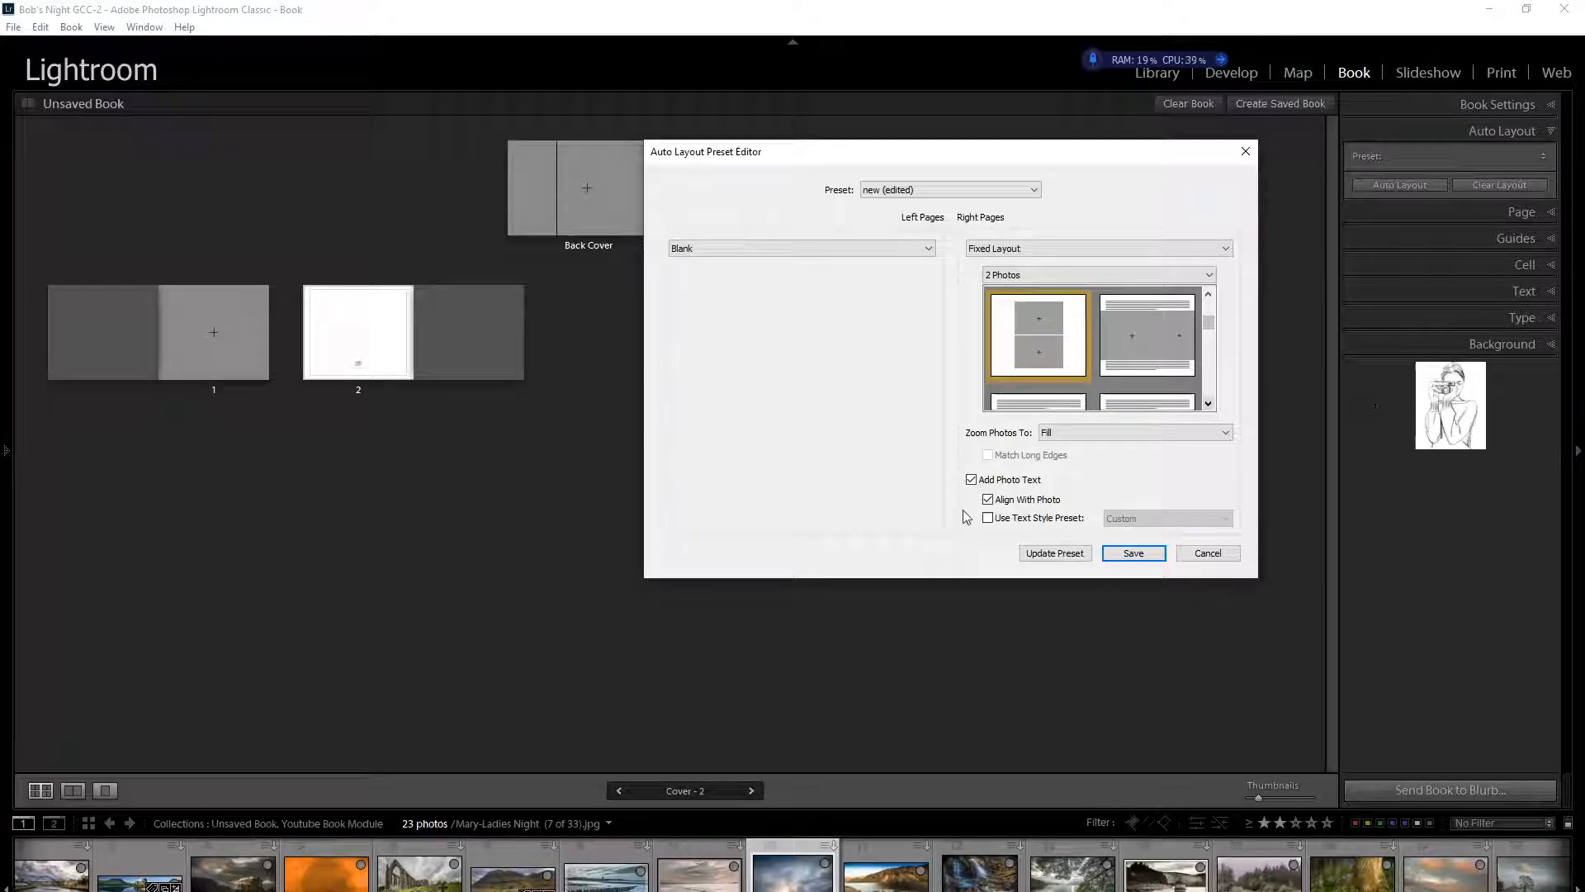
Step: Set the left pages to Same as Right Side and save the settings as a new two-image, two-page spread preset
click(1142, 556)
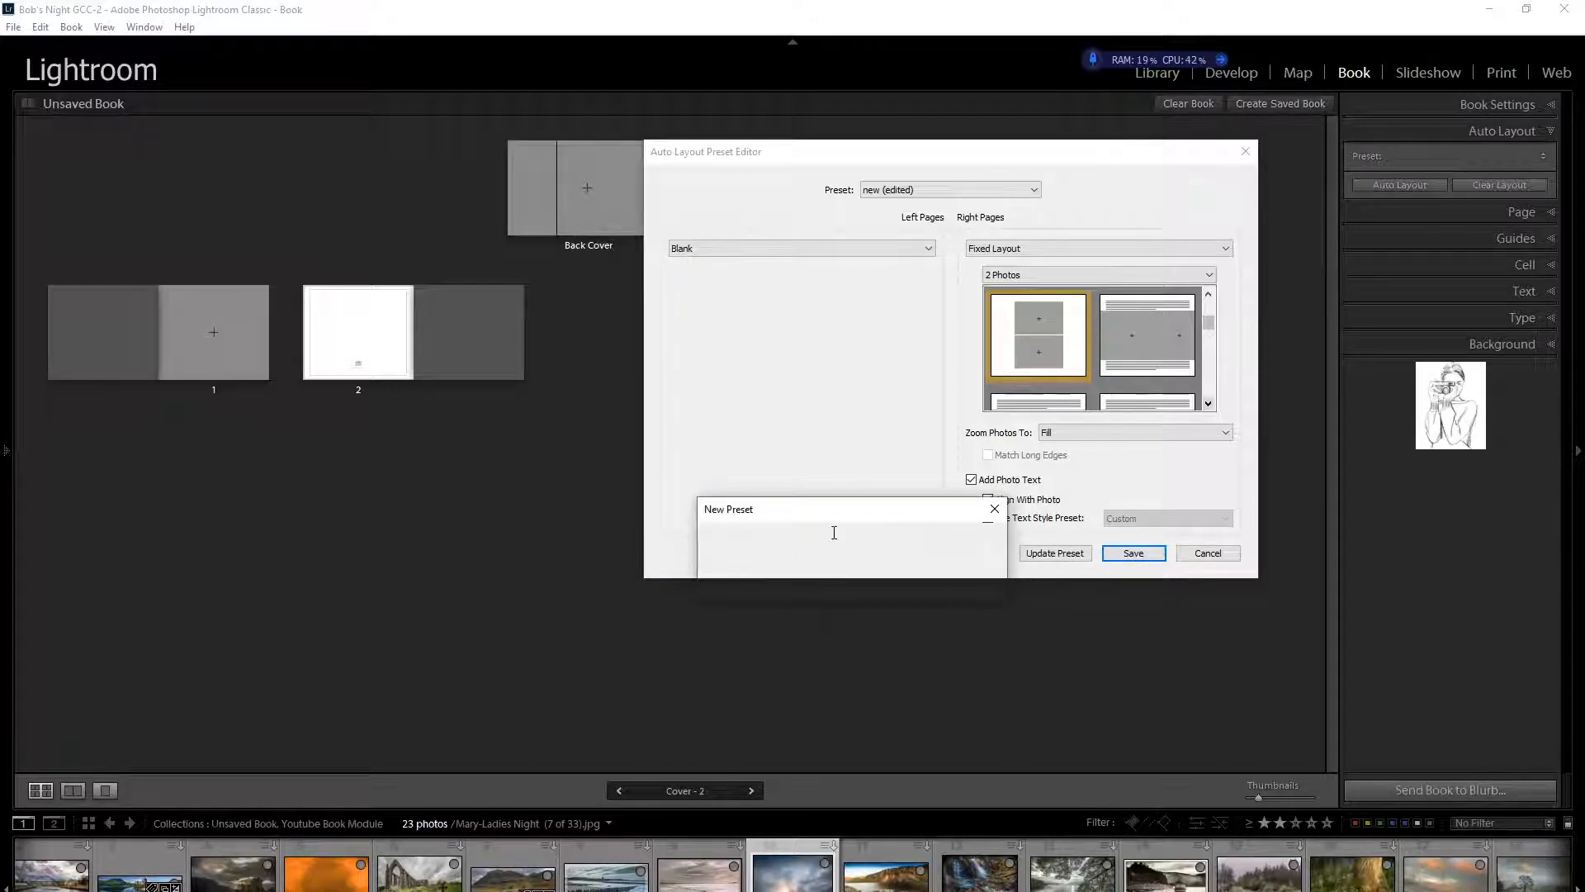
drag(834, 513, 829, 333)
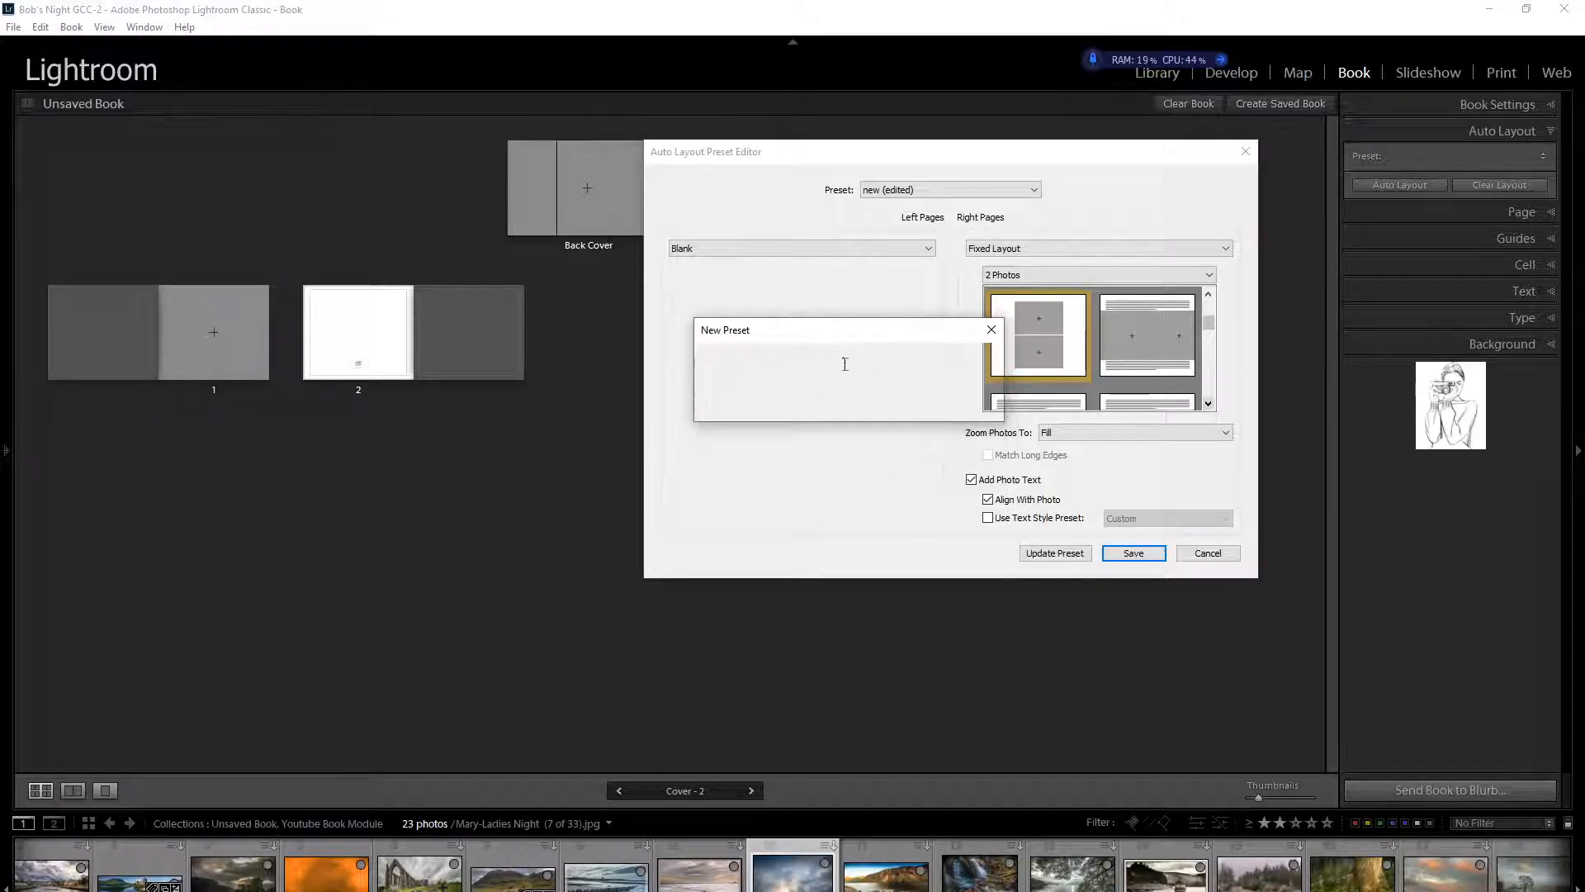
click(898, 250)
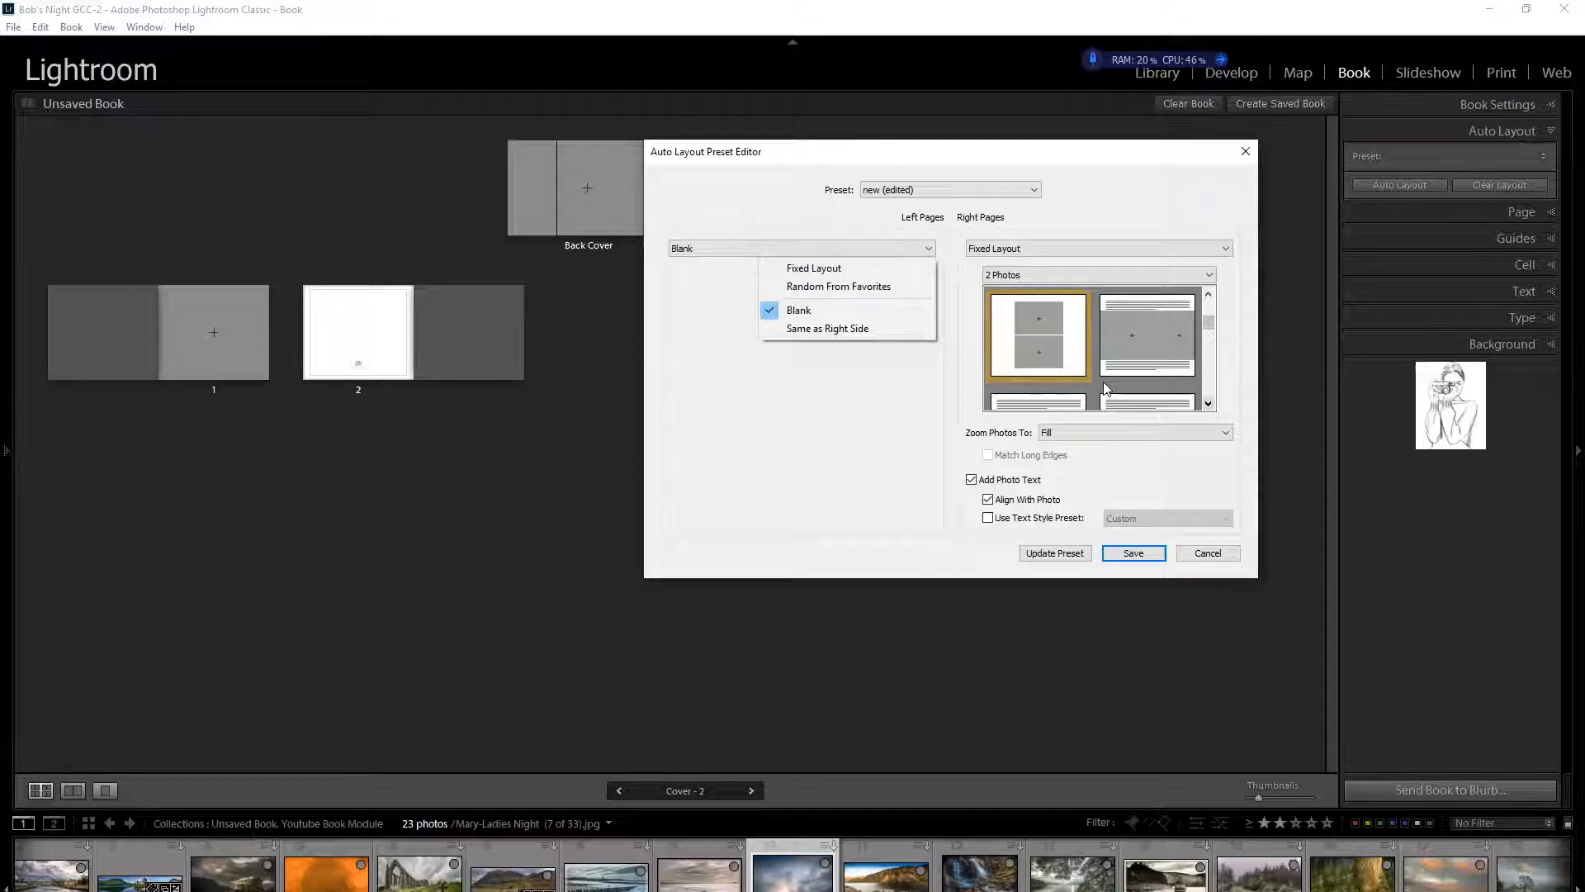
click(815, 328)
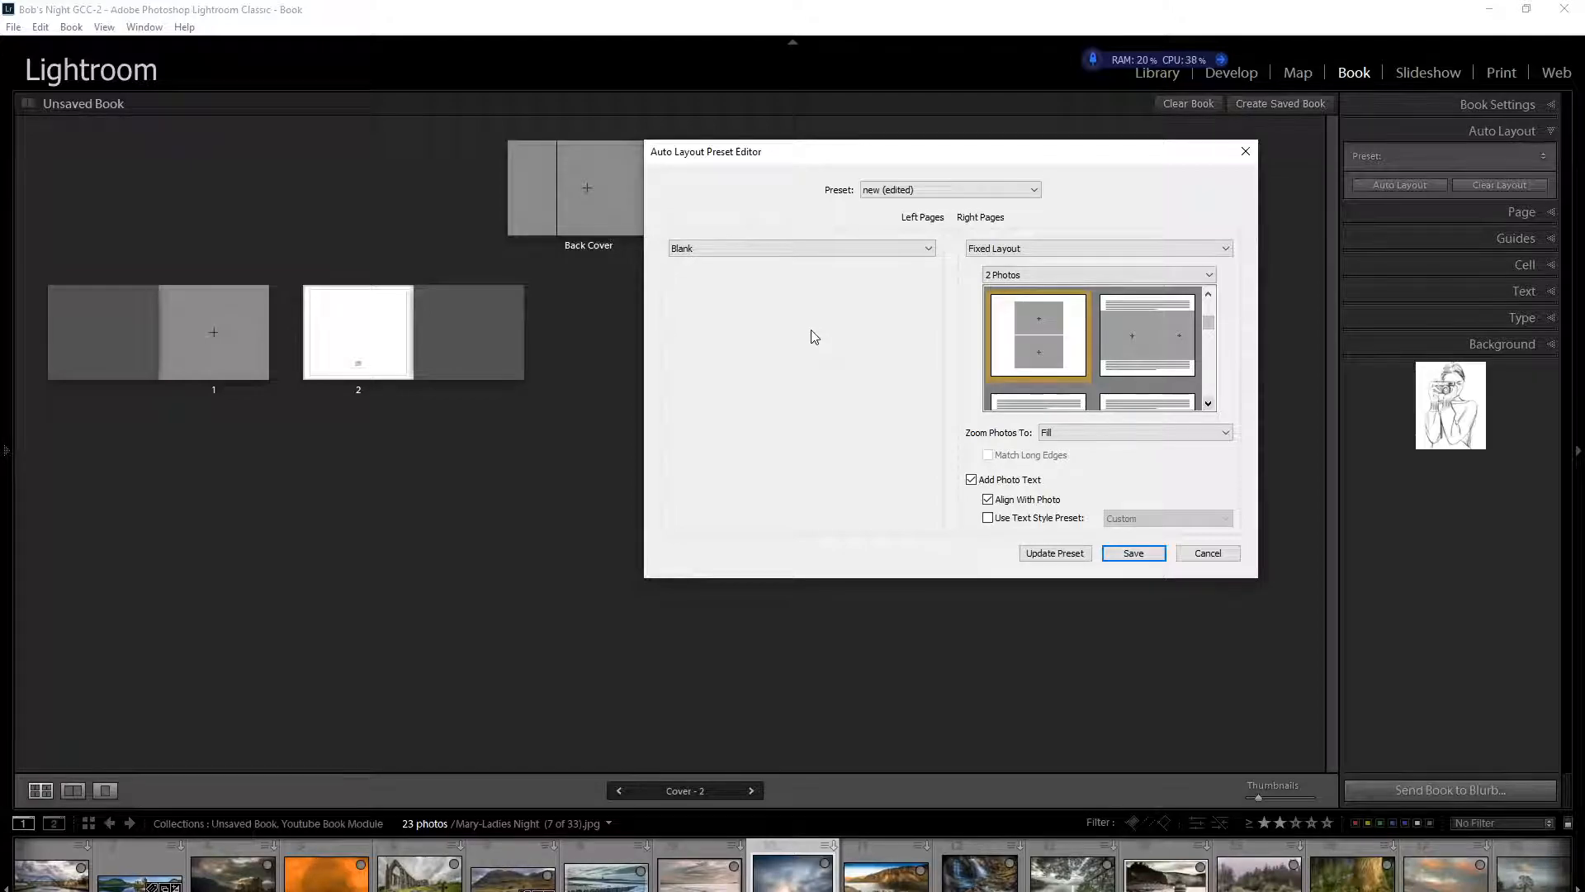
click(1135, 555)
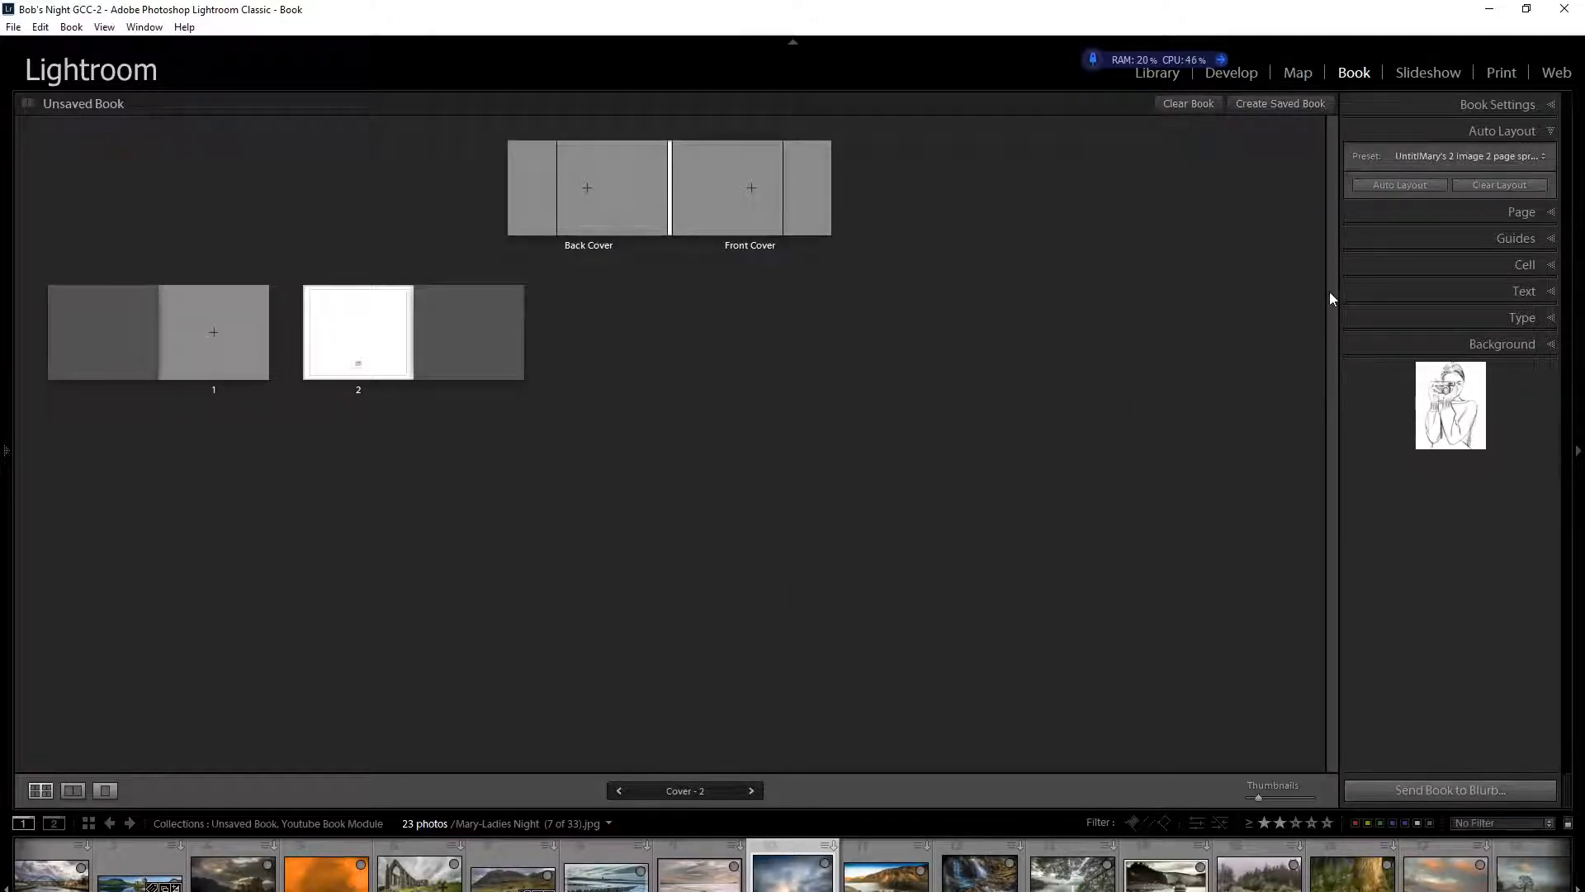
Step: Fill the book with Auto Layout using the new two-image preset and move the orange photo from page 3 into the empty cell on page 12
click(1394, 184)
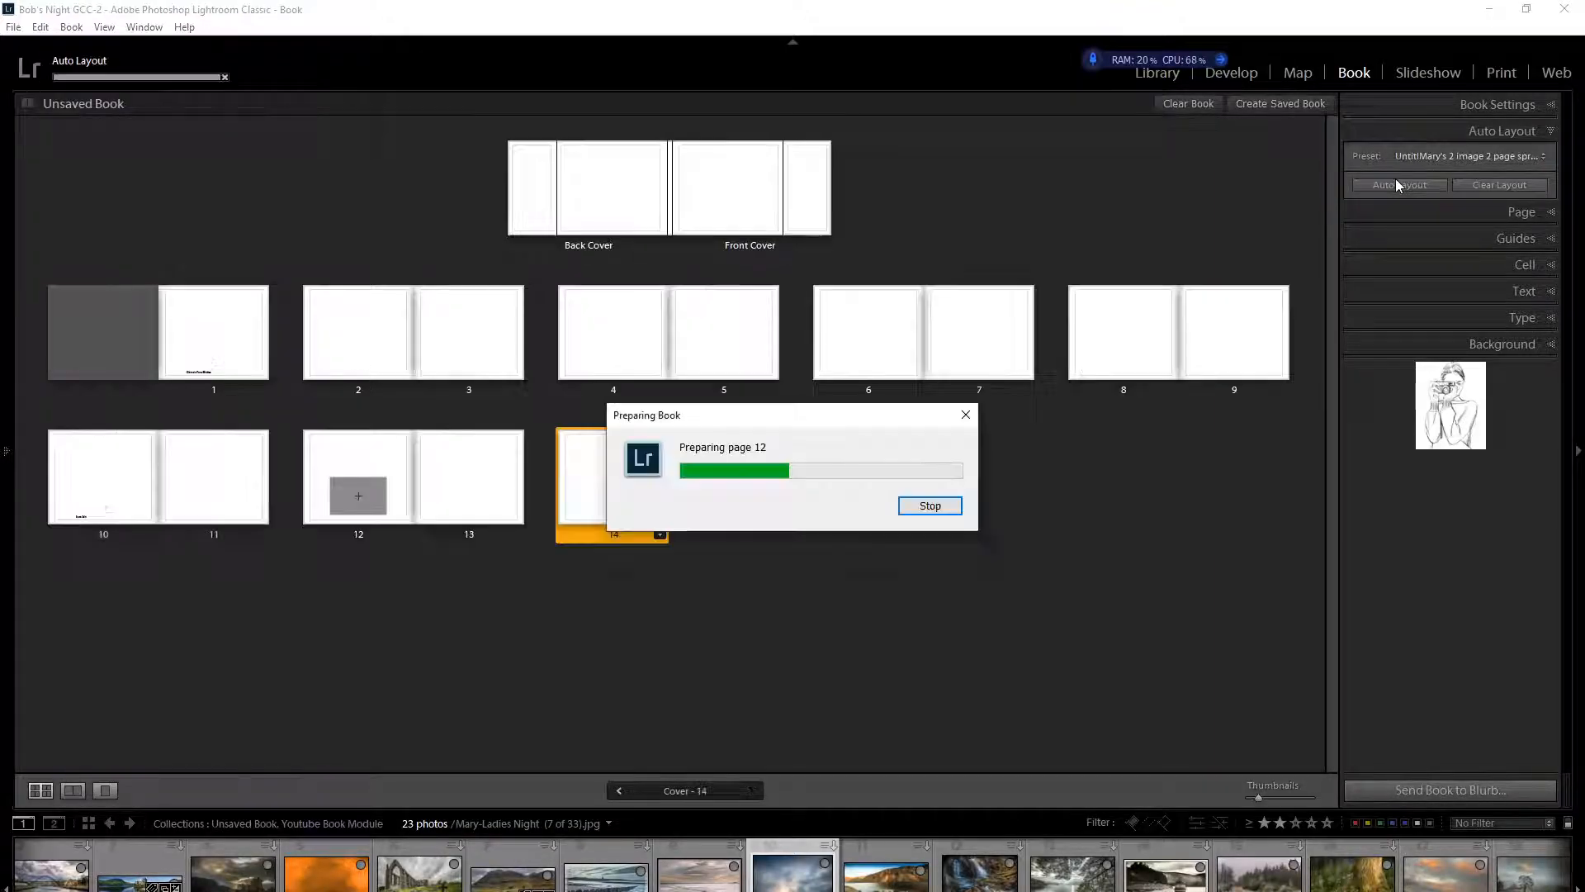
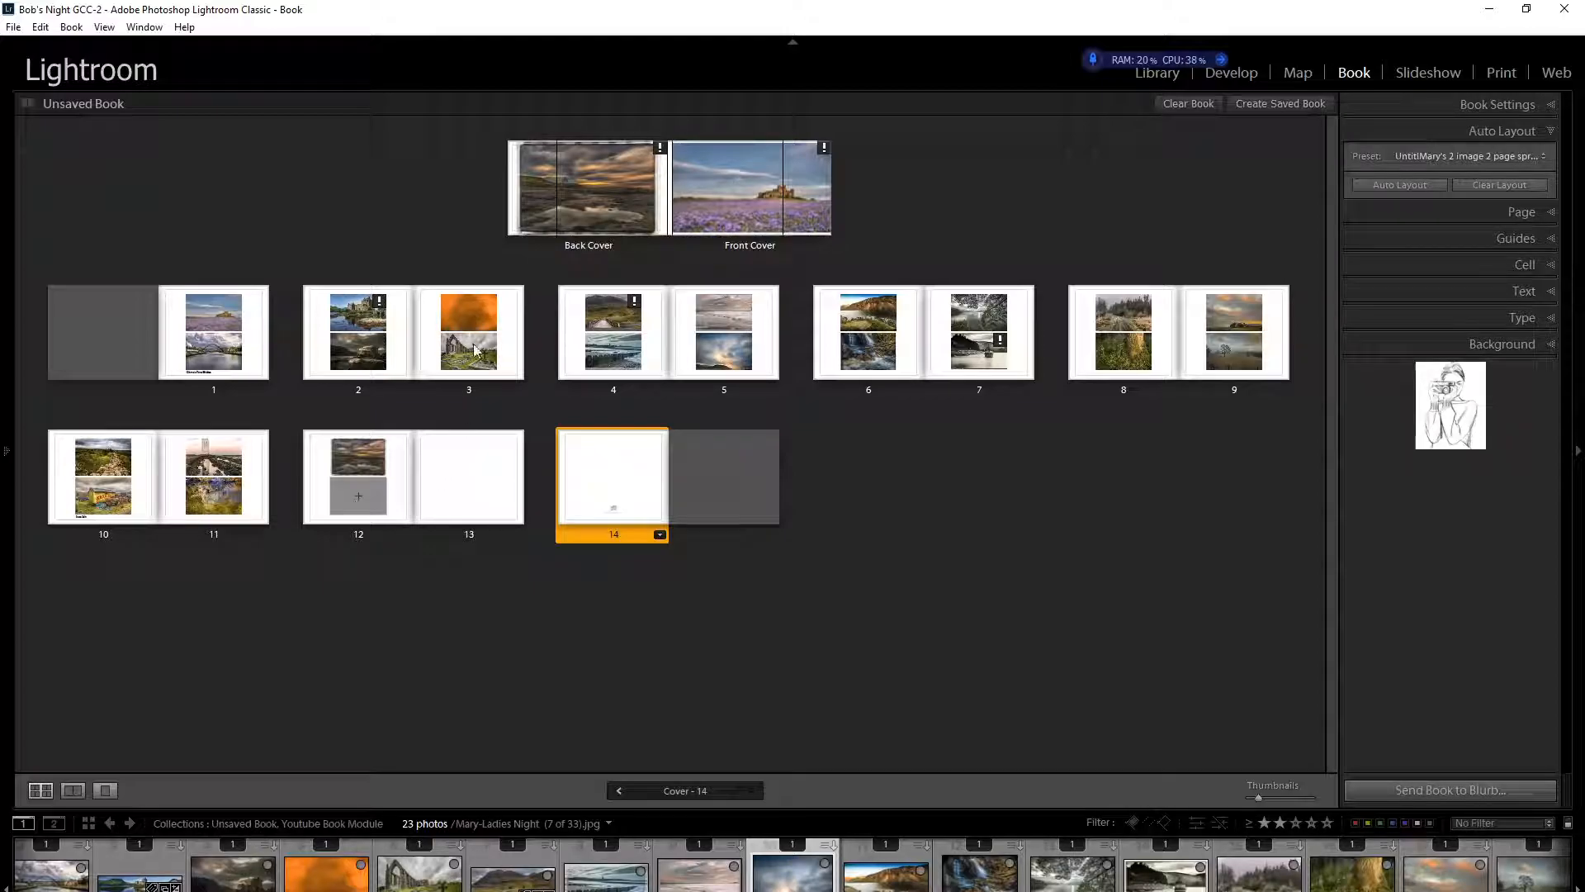
drag(483, 307, 363, 499)
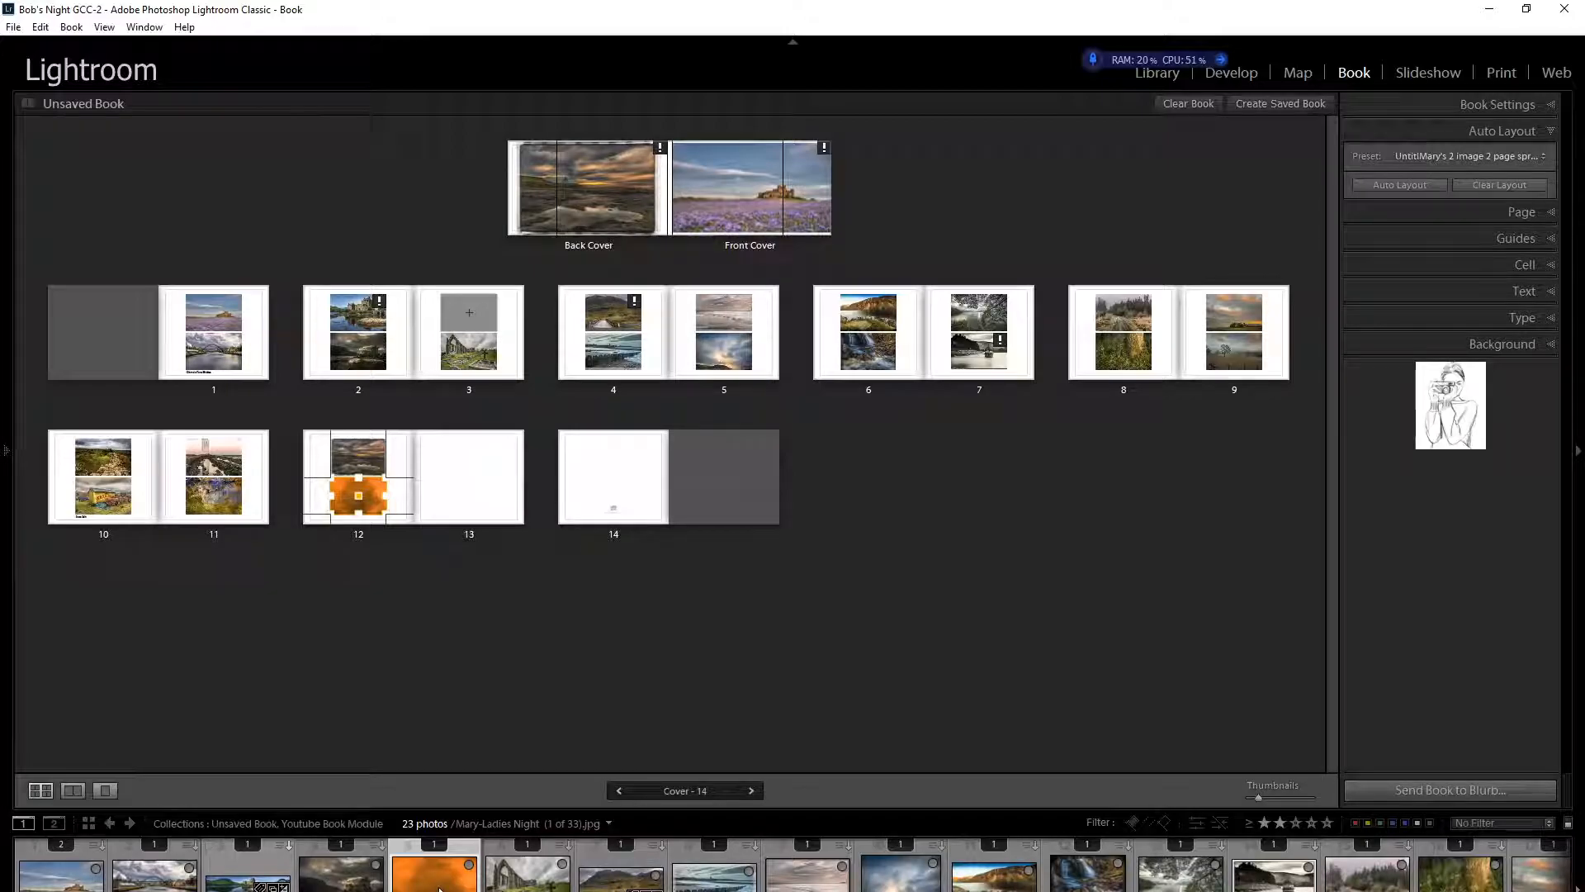
Step: Place the orange photo in the empty upper cell of page 3
drag(440, 888, 465, 315)
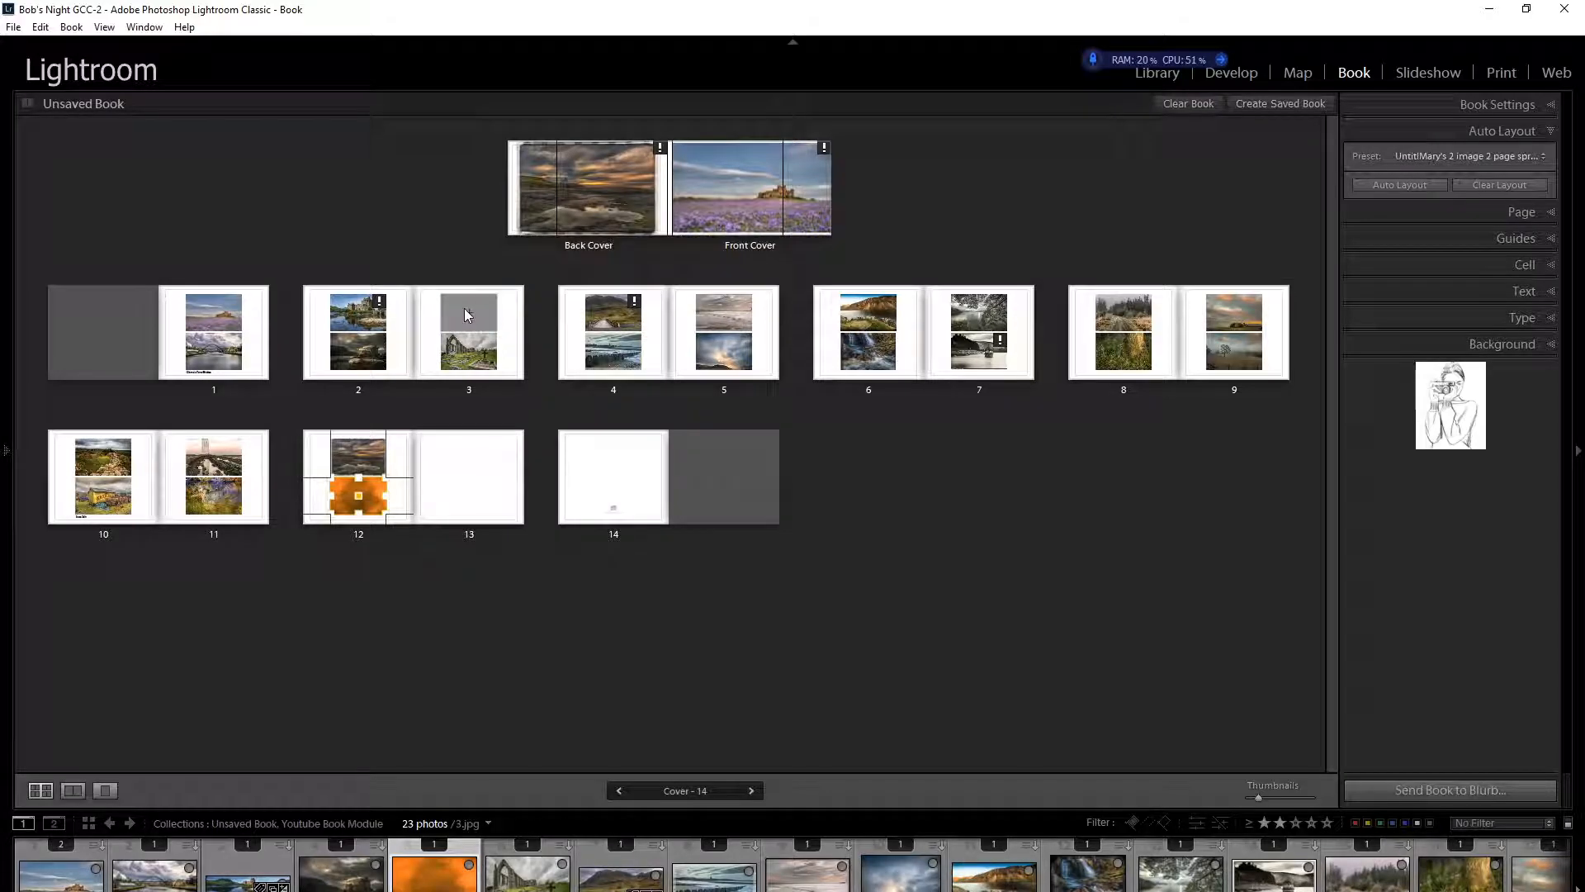
click(467, 315)
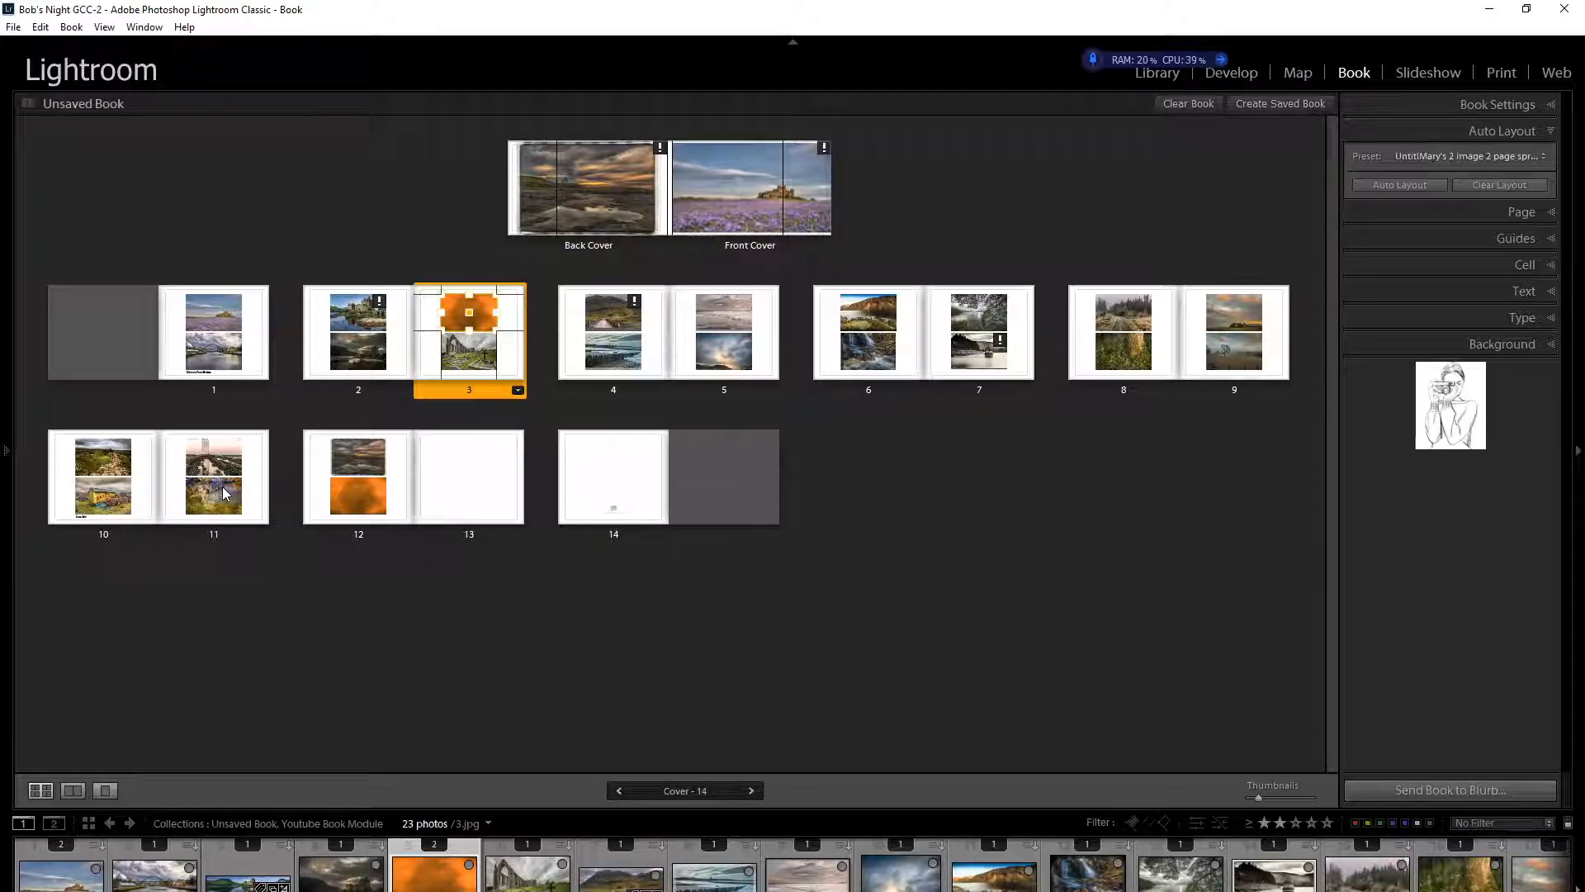
Step: Change page 2 in the spread view to the 3 Photos layout with one large photo beside two stacked smaller ones
click(76, 789)
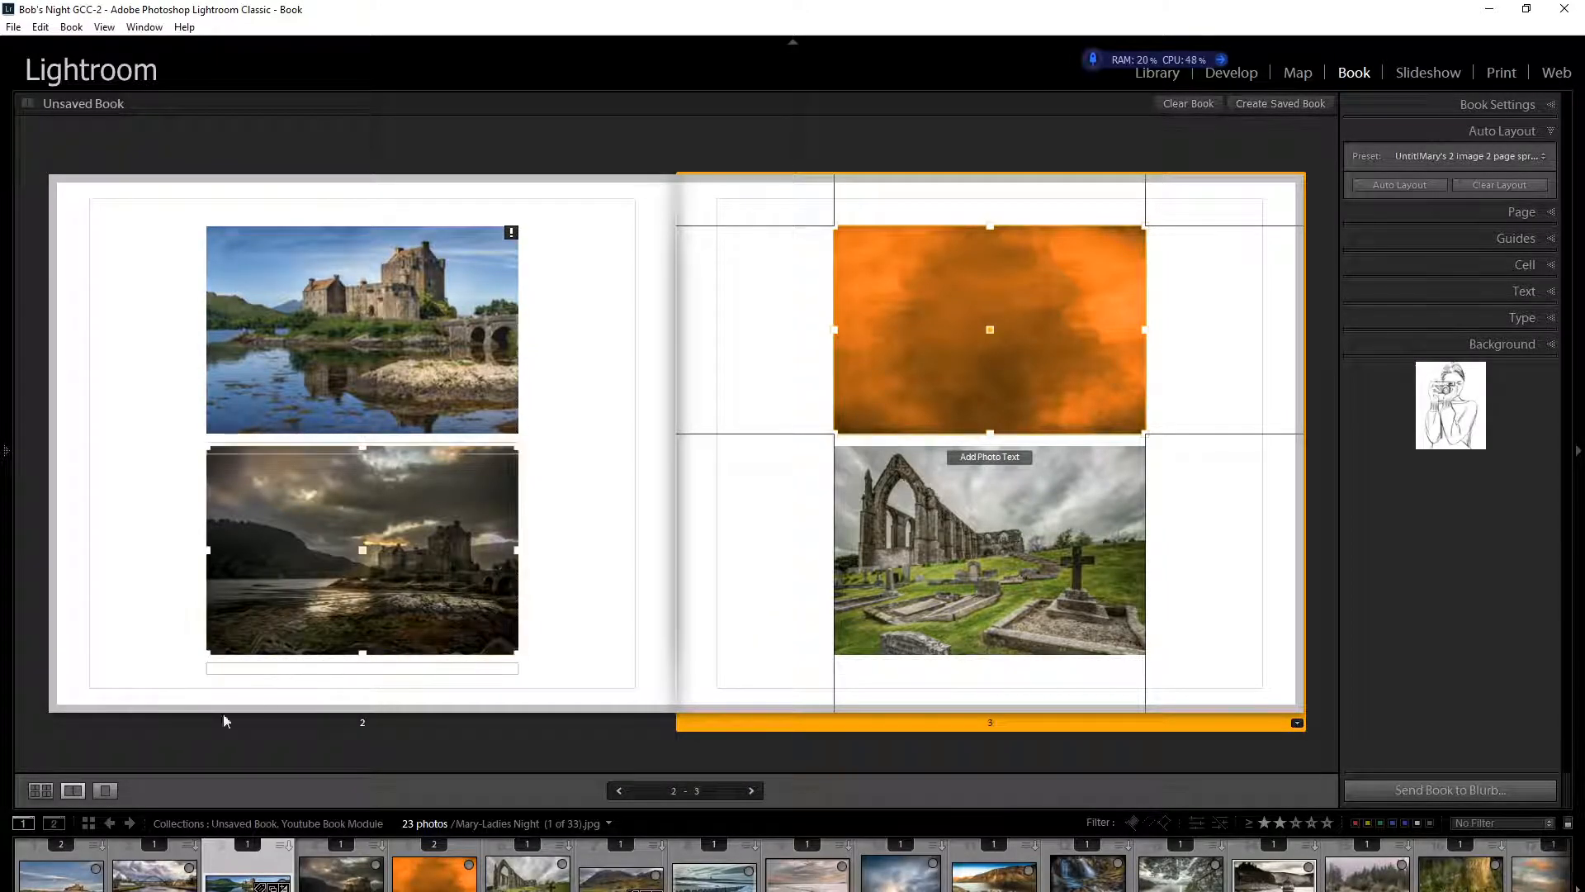
click(169, 561)
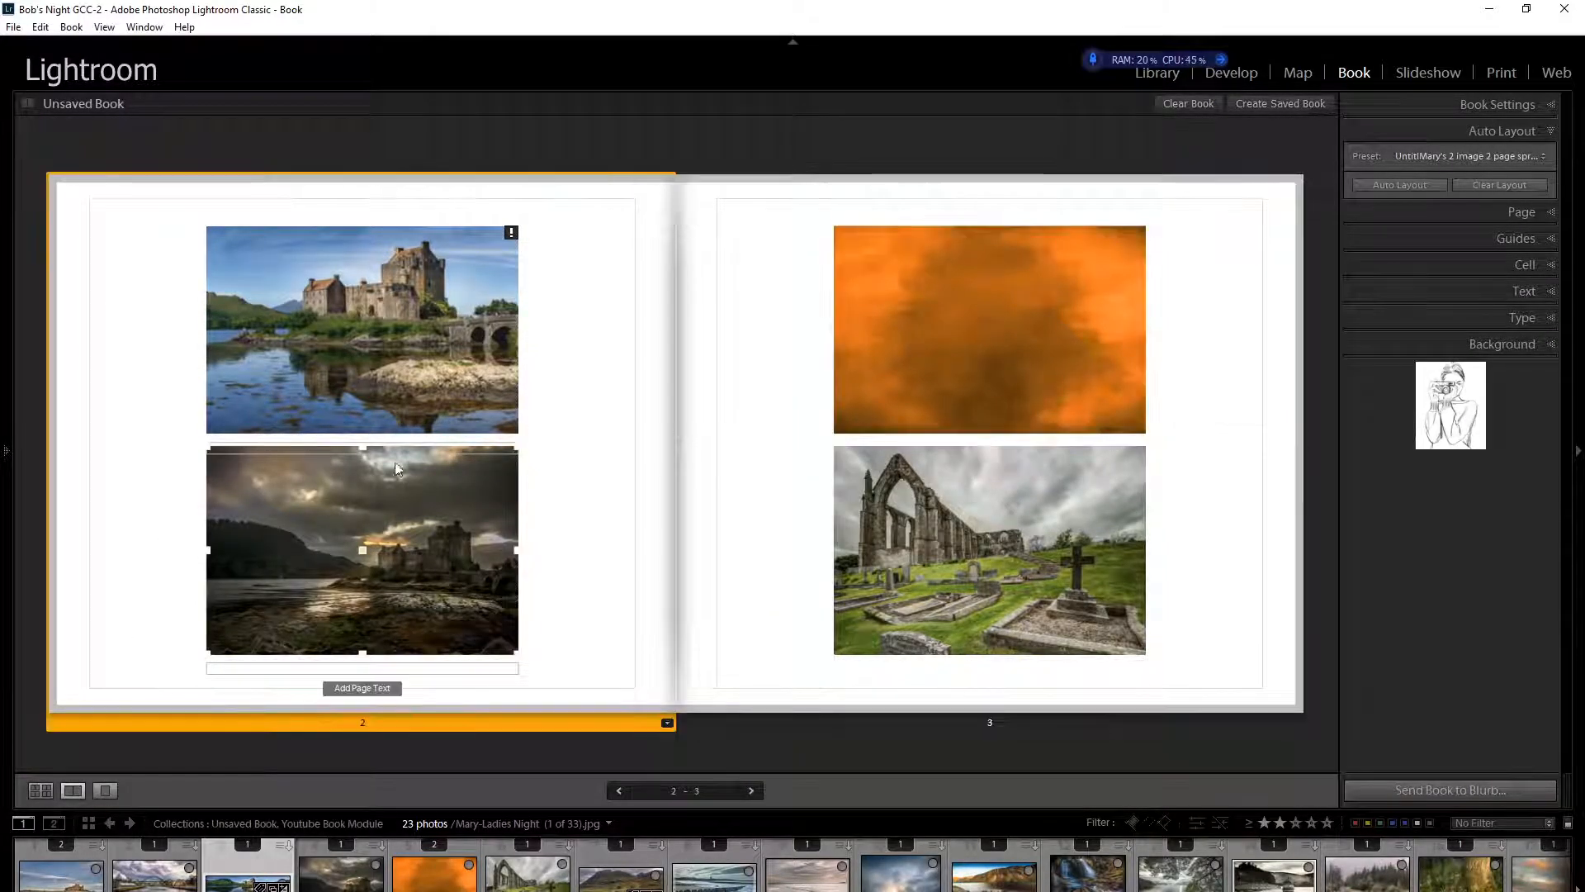
click(290, 256)
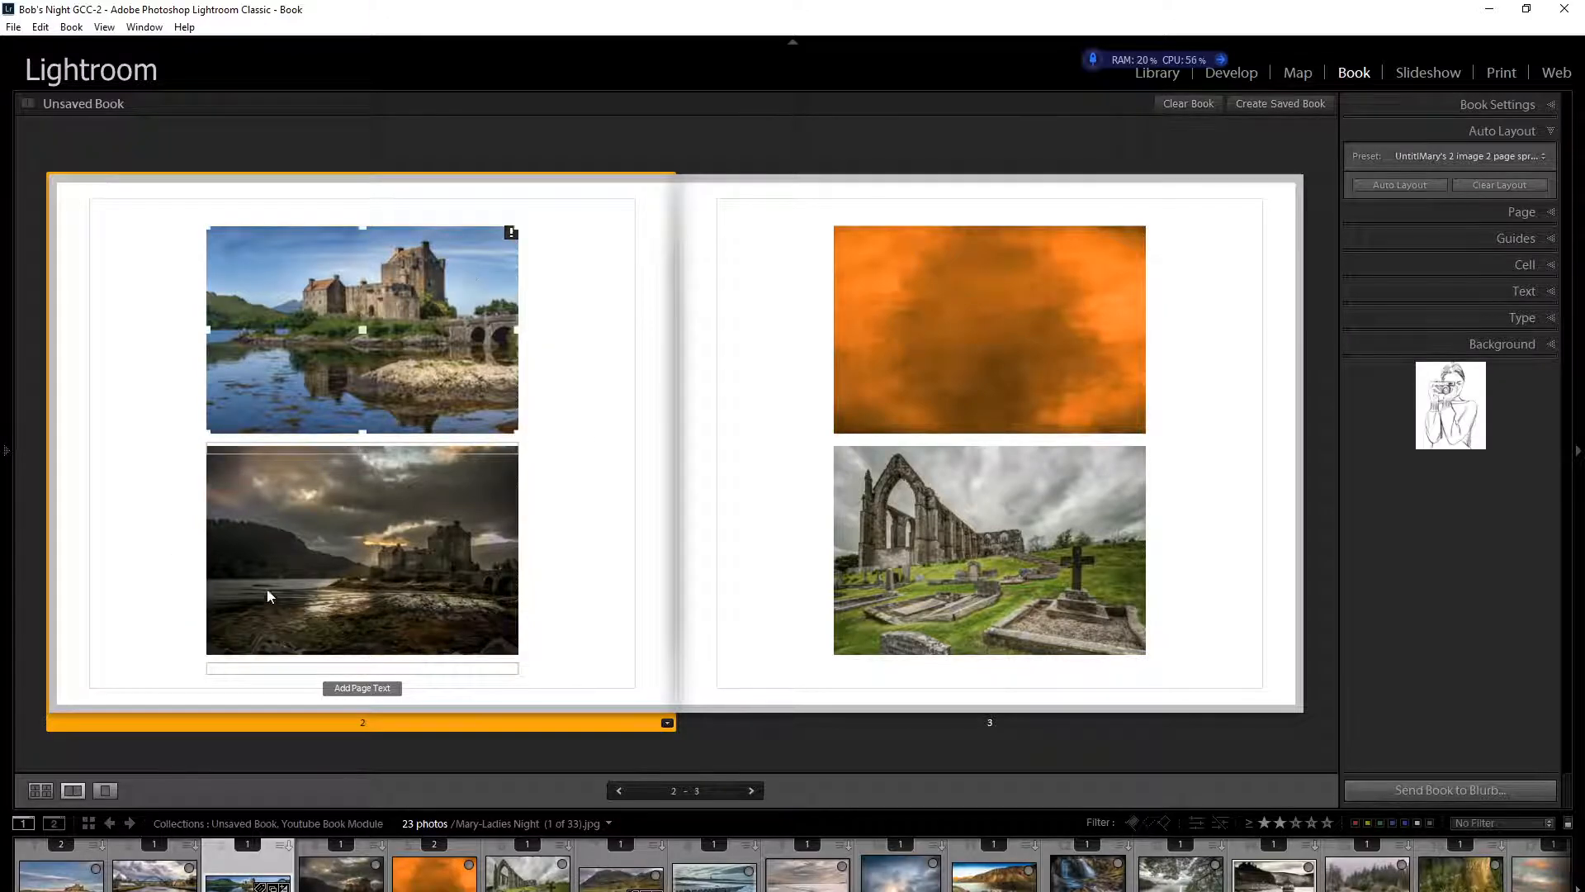
click(668, 724)
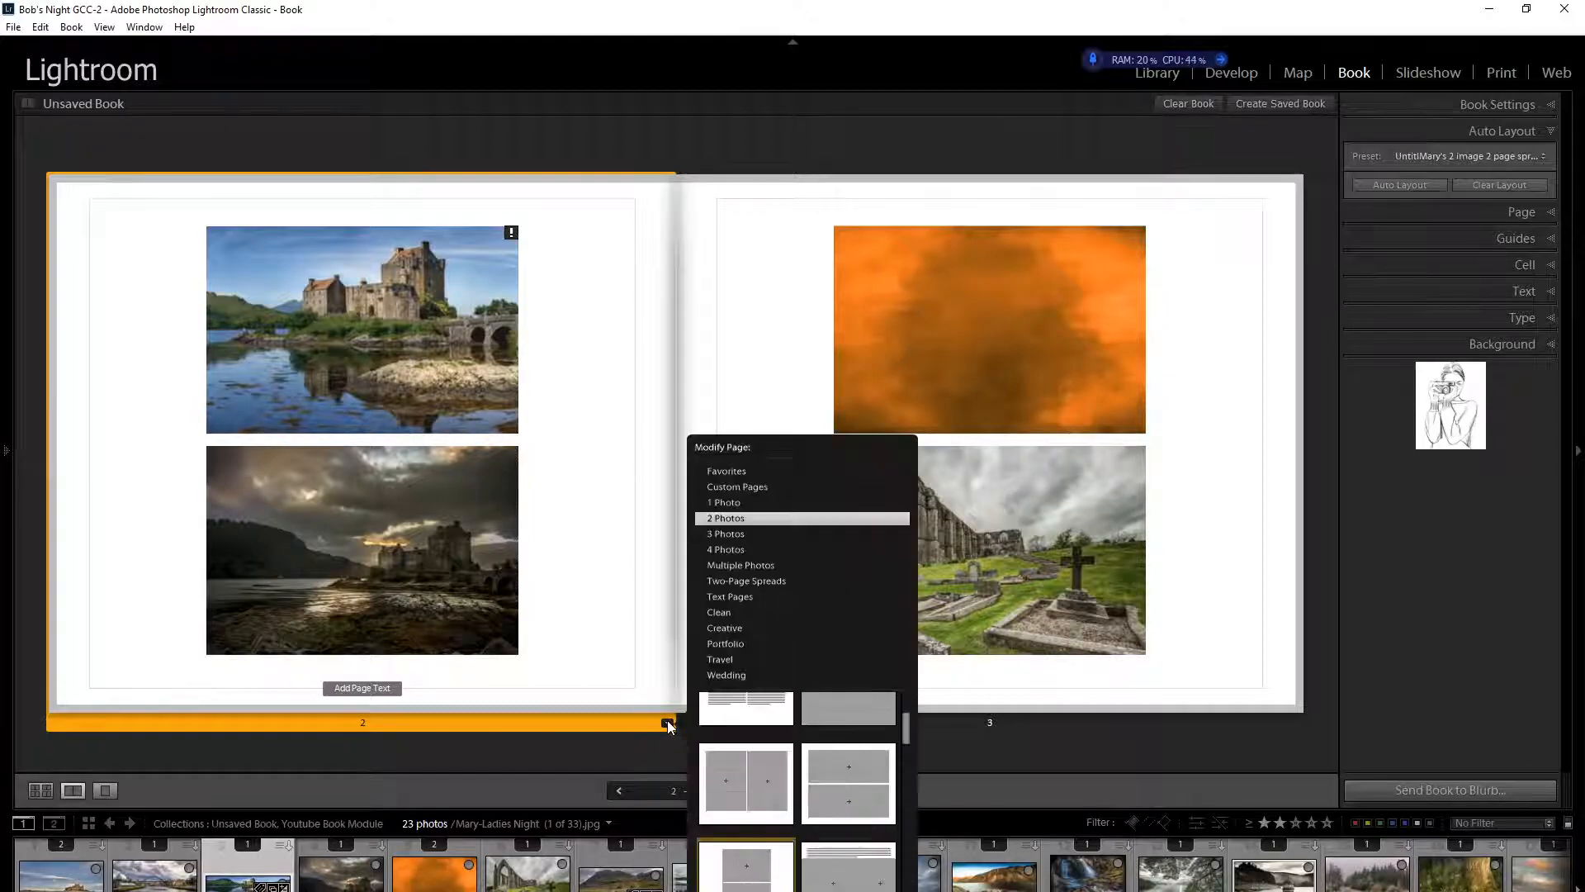
click(730, 534)
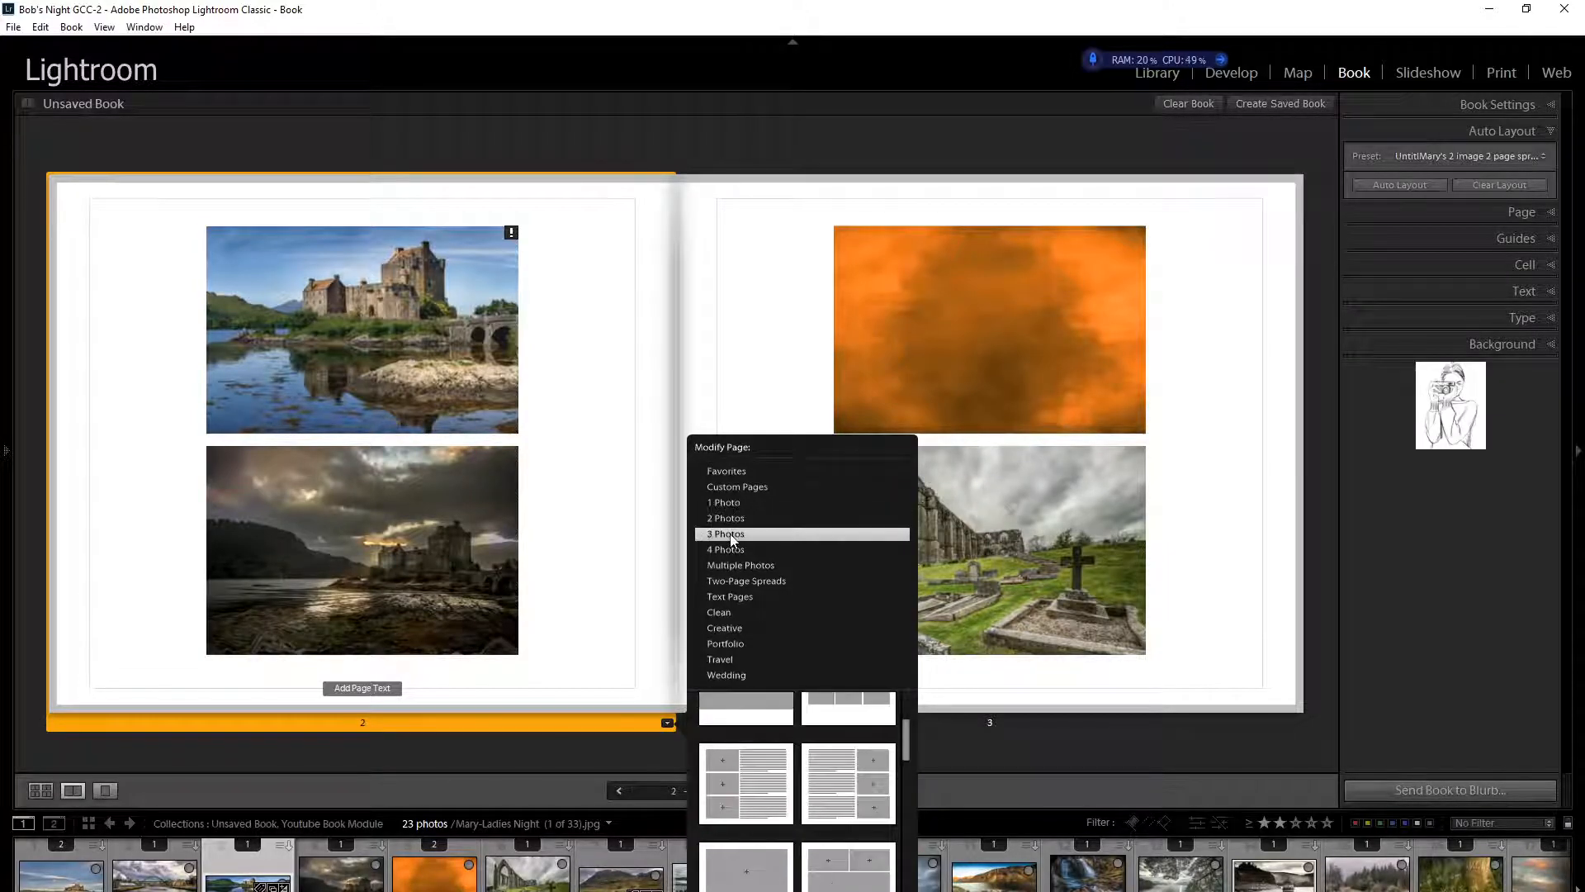
drag(904, 737, 903, 780)
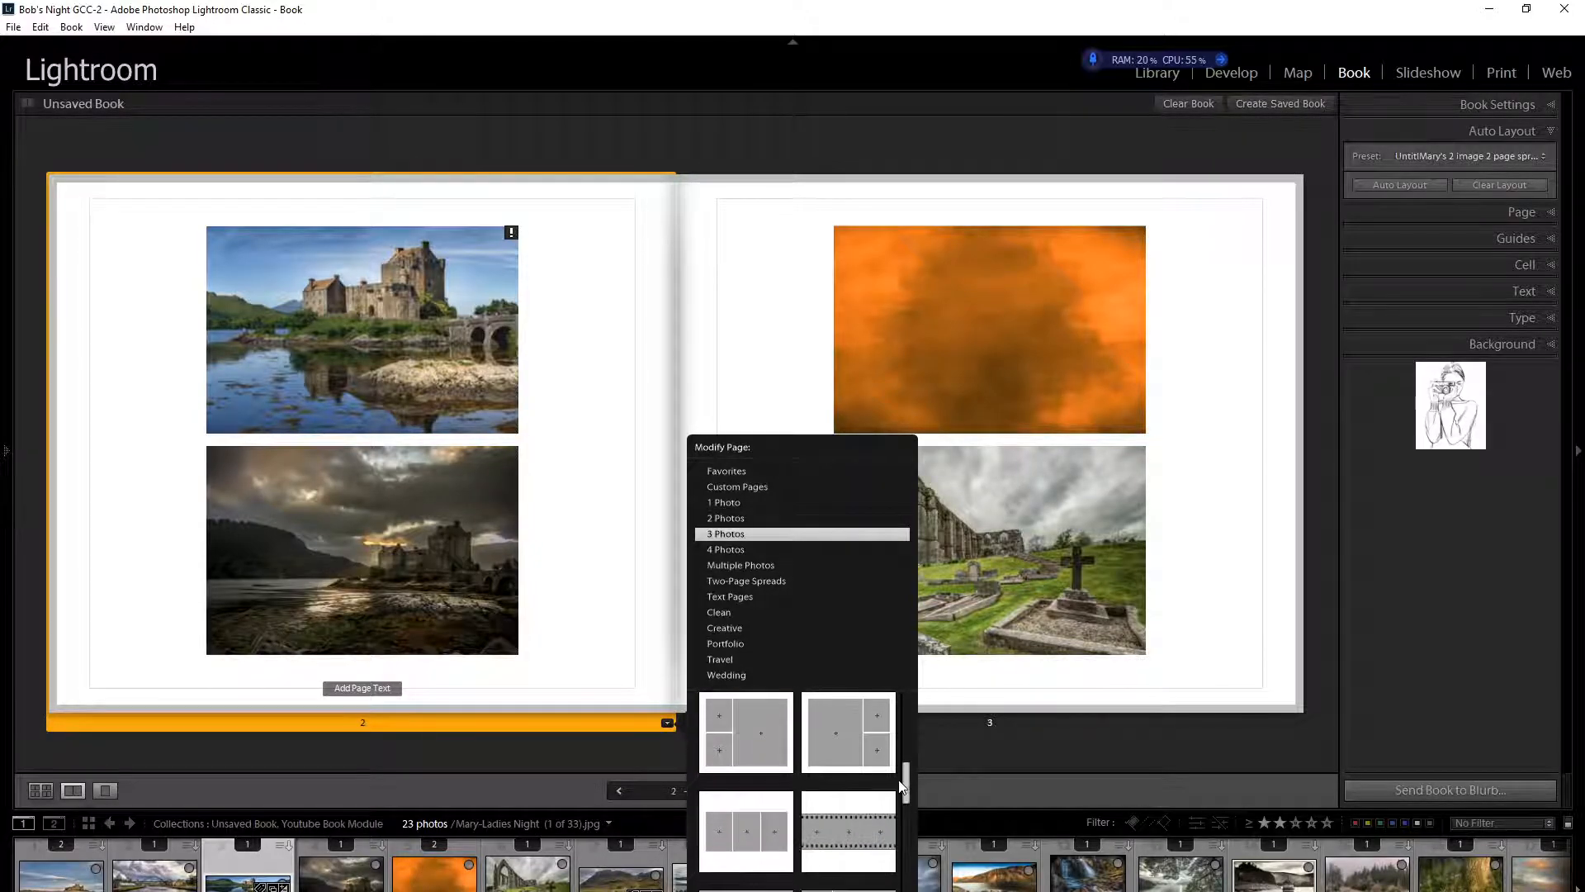
click(866, 751)
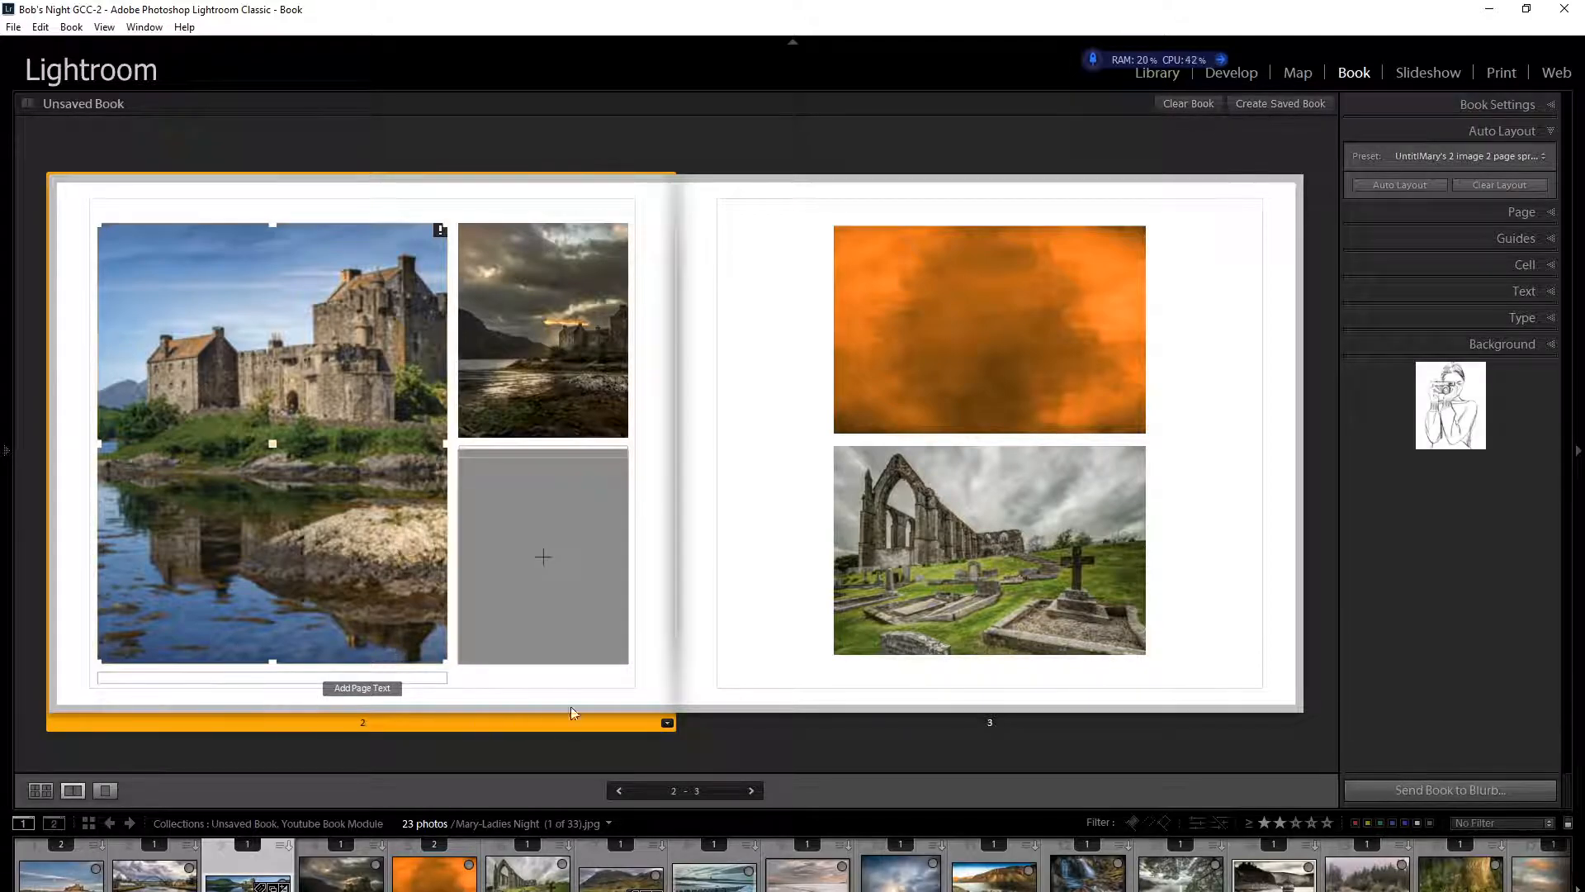
Step: Switch page 2 to the 2 Photos layout with side-by-side photos and a text box beneath each, and select a text box
click(665, 725)
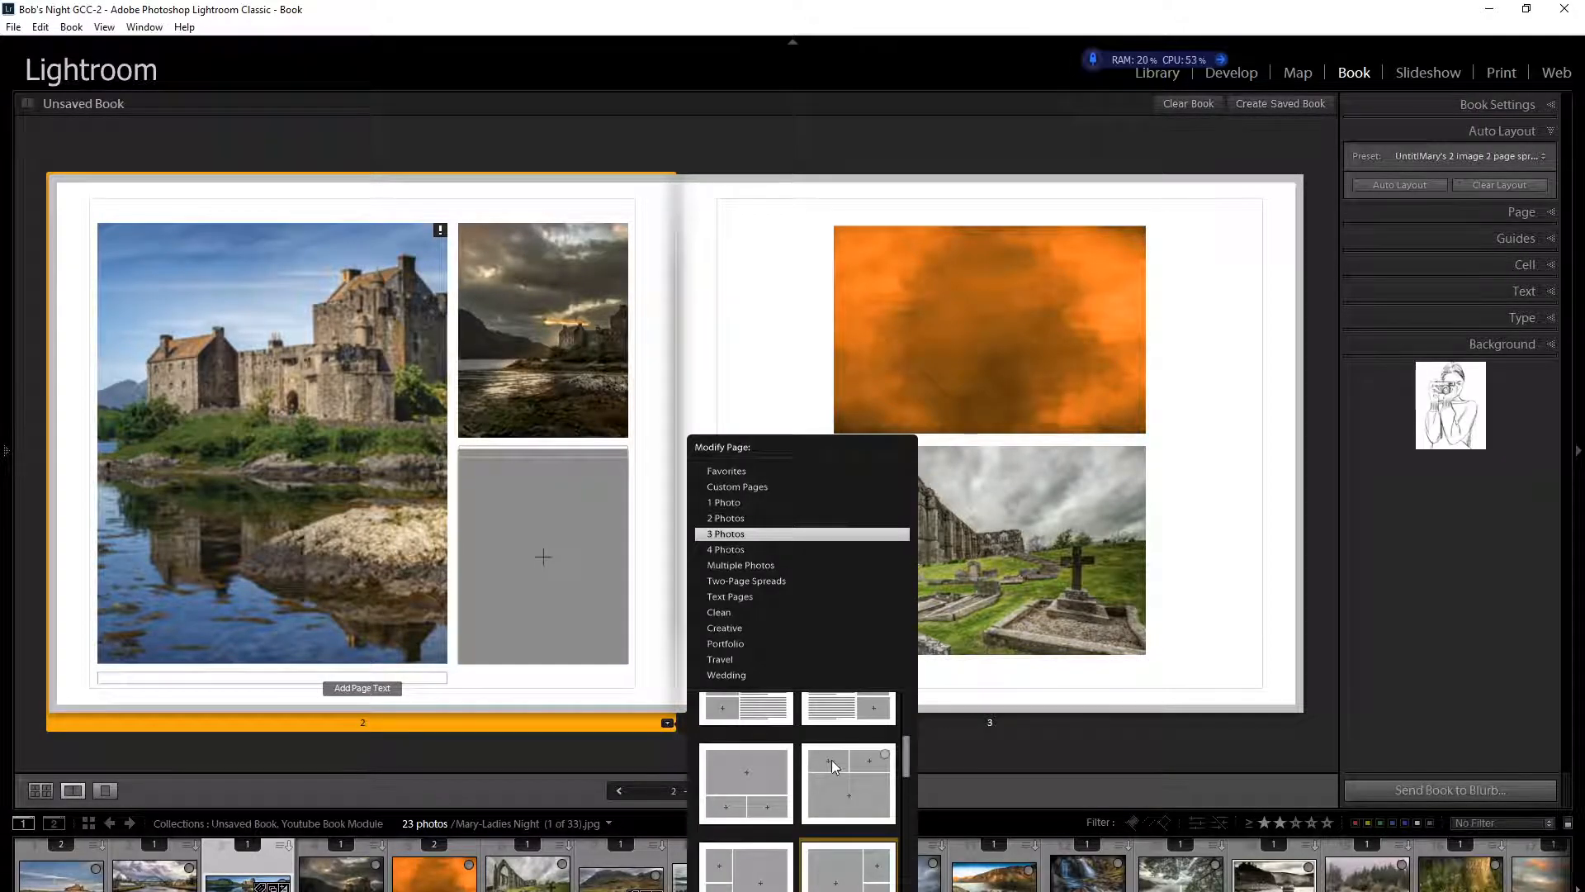
click(730, 517)
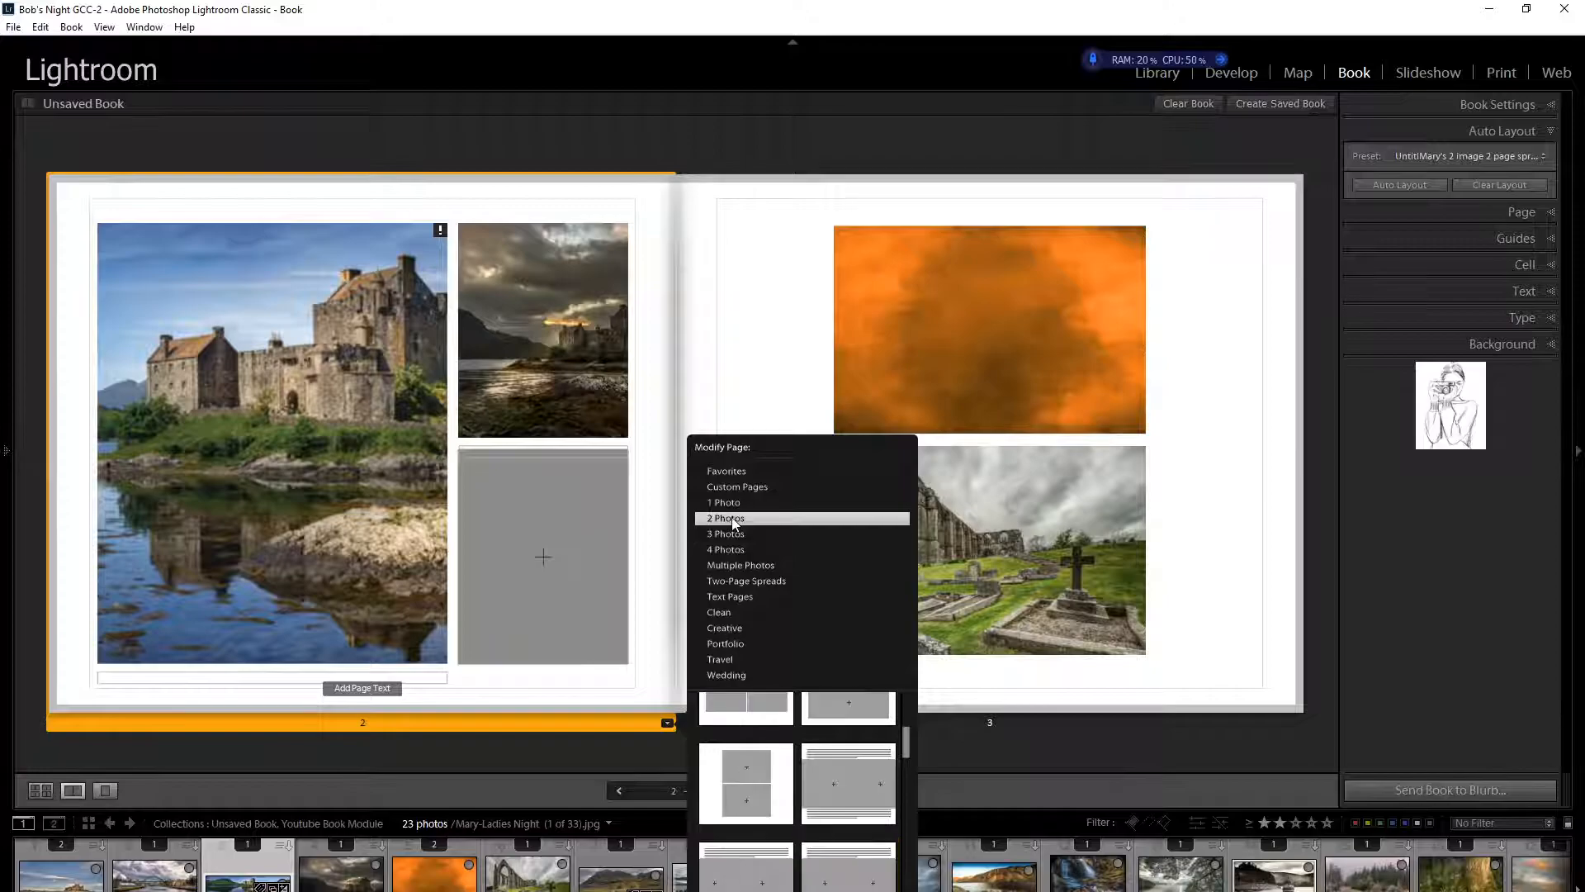
drag(906, 744, 904, 704)
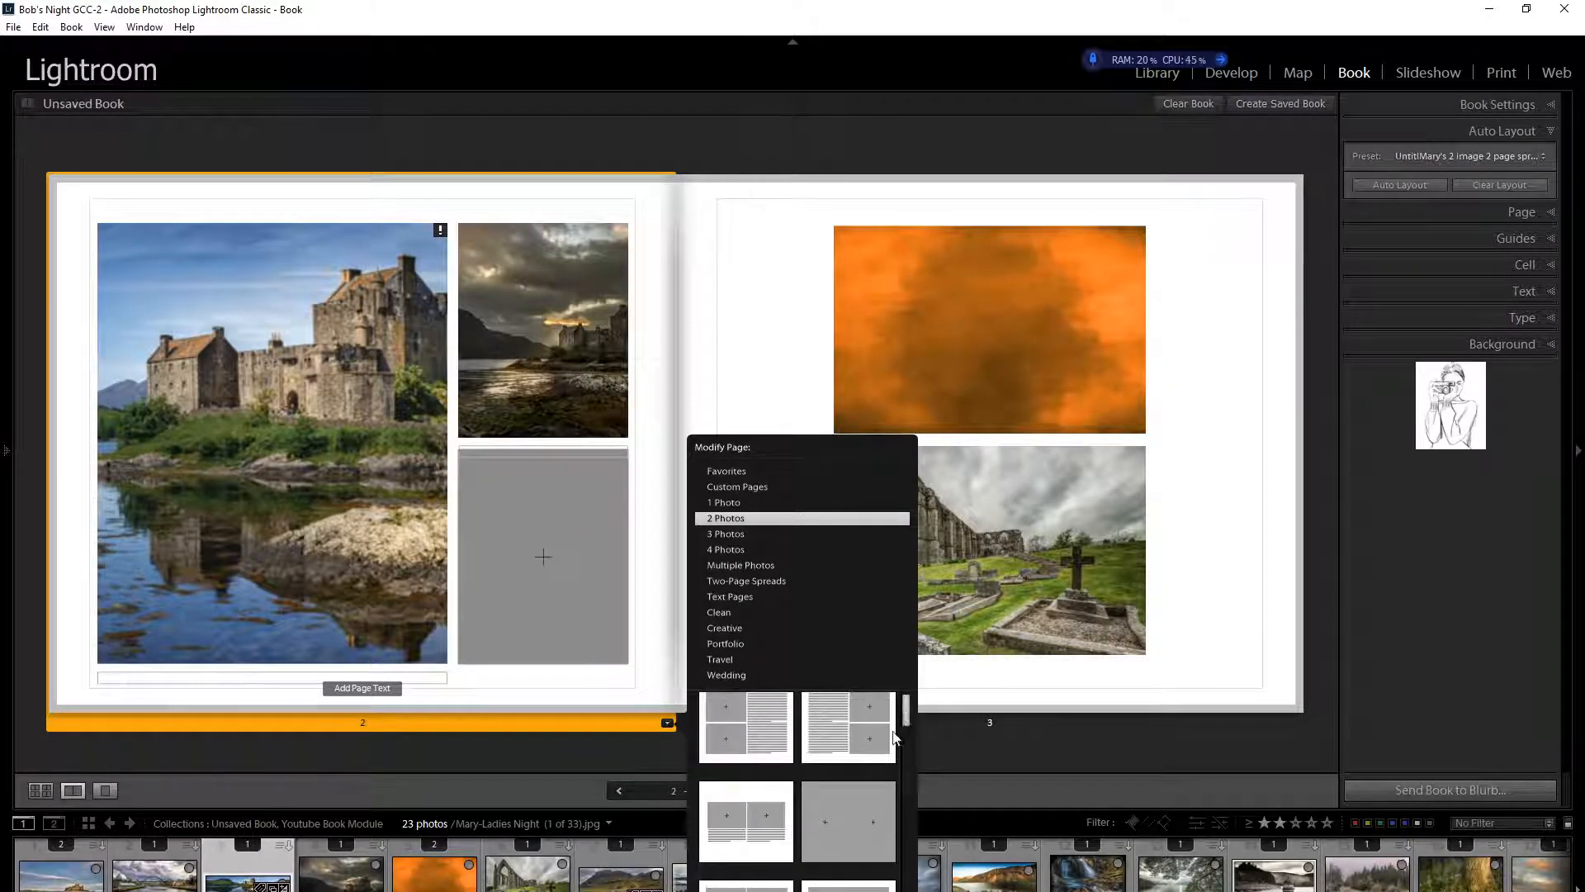
click(766, 829)
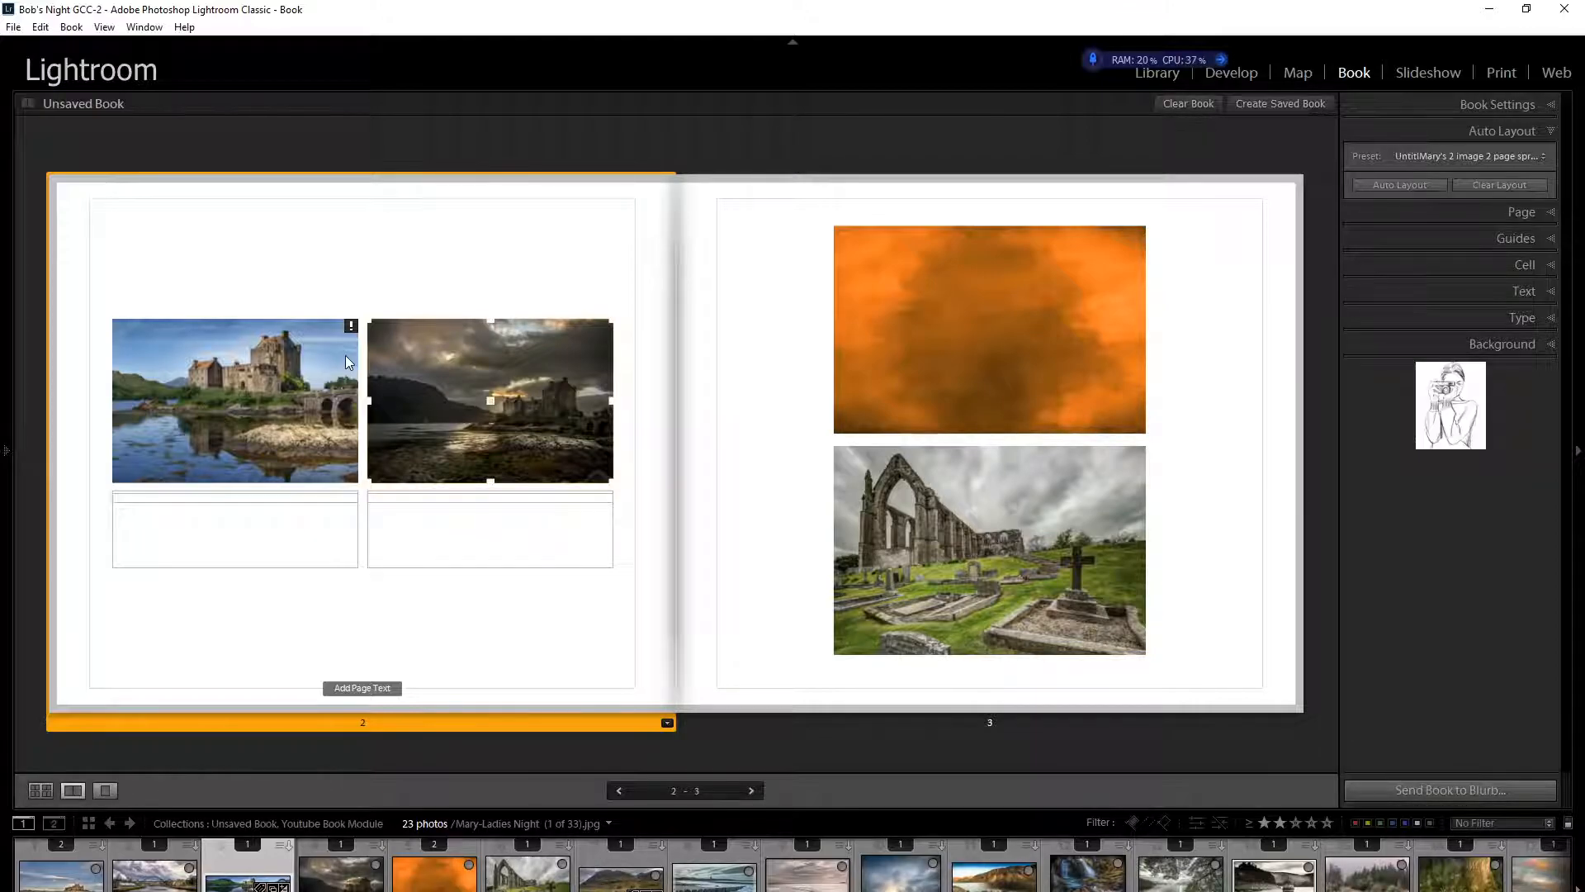
click(240, 513)
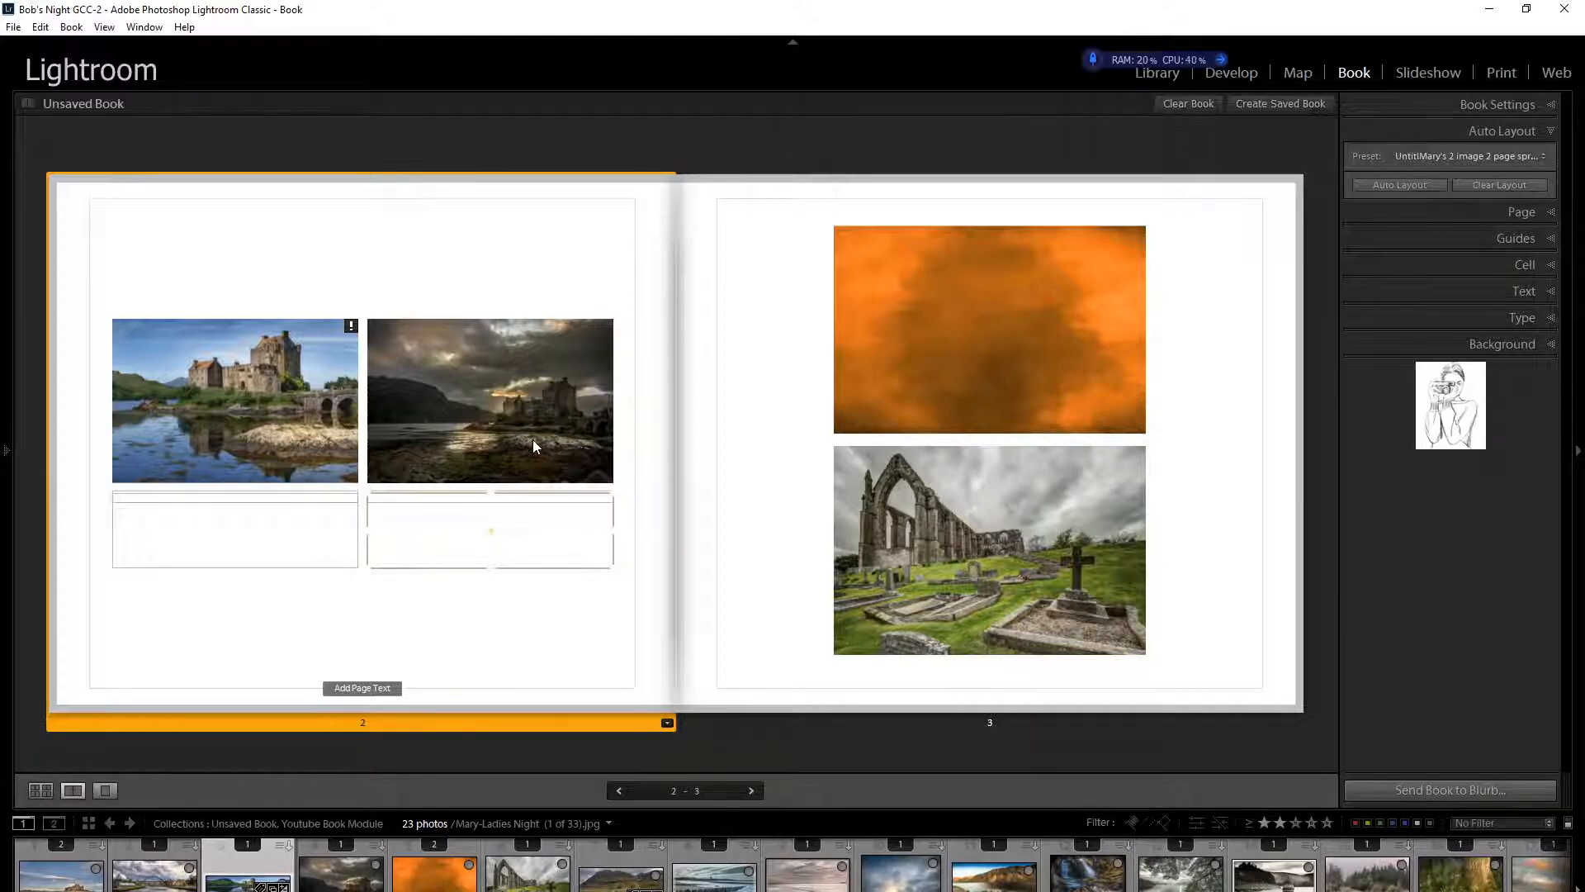
Step: Apply the full-bleed single-photo layout from Two-Page Spreads to page 2
click(667, 724)
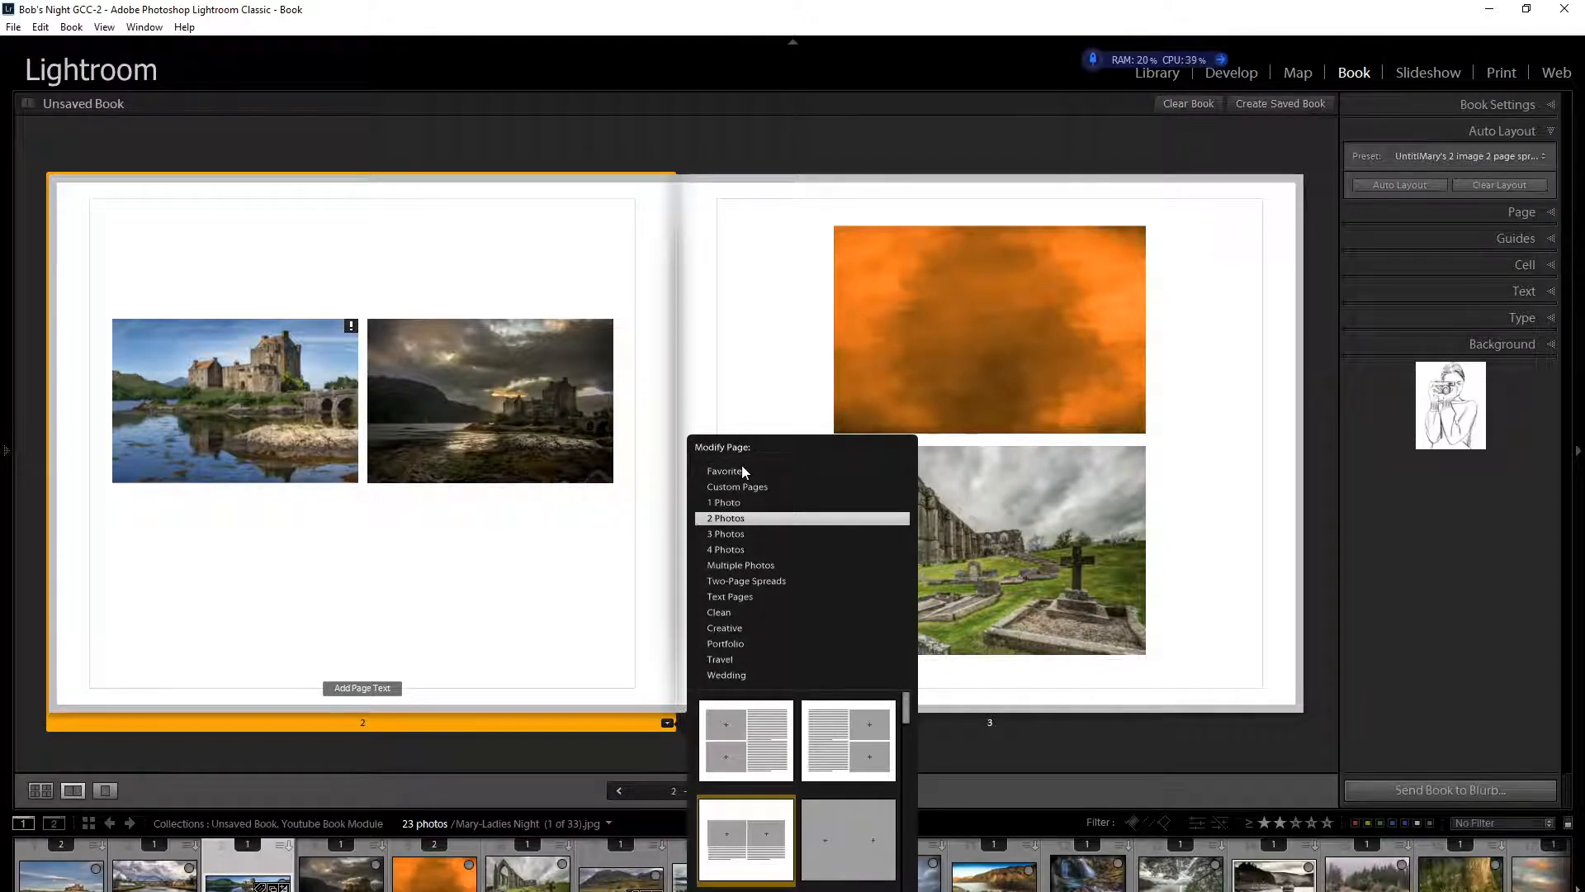
click(757, 486)
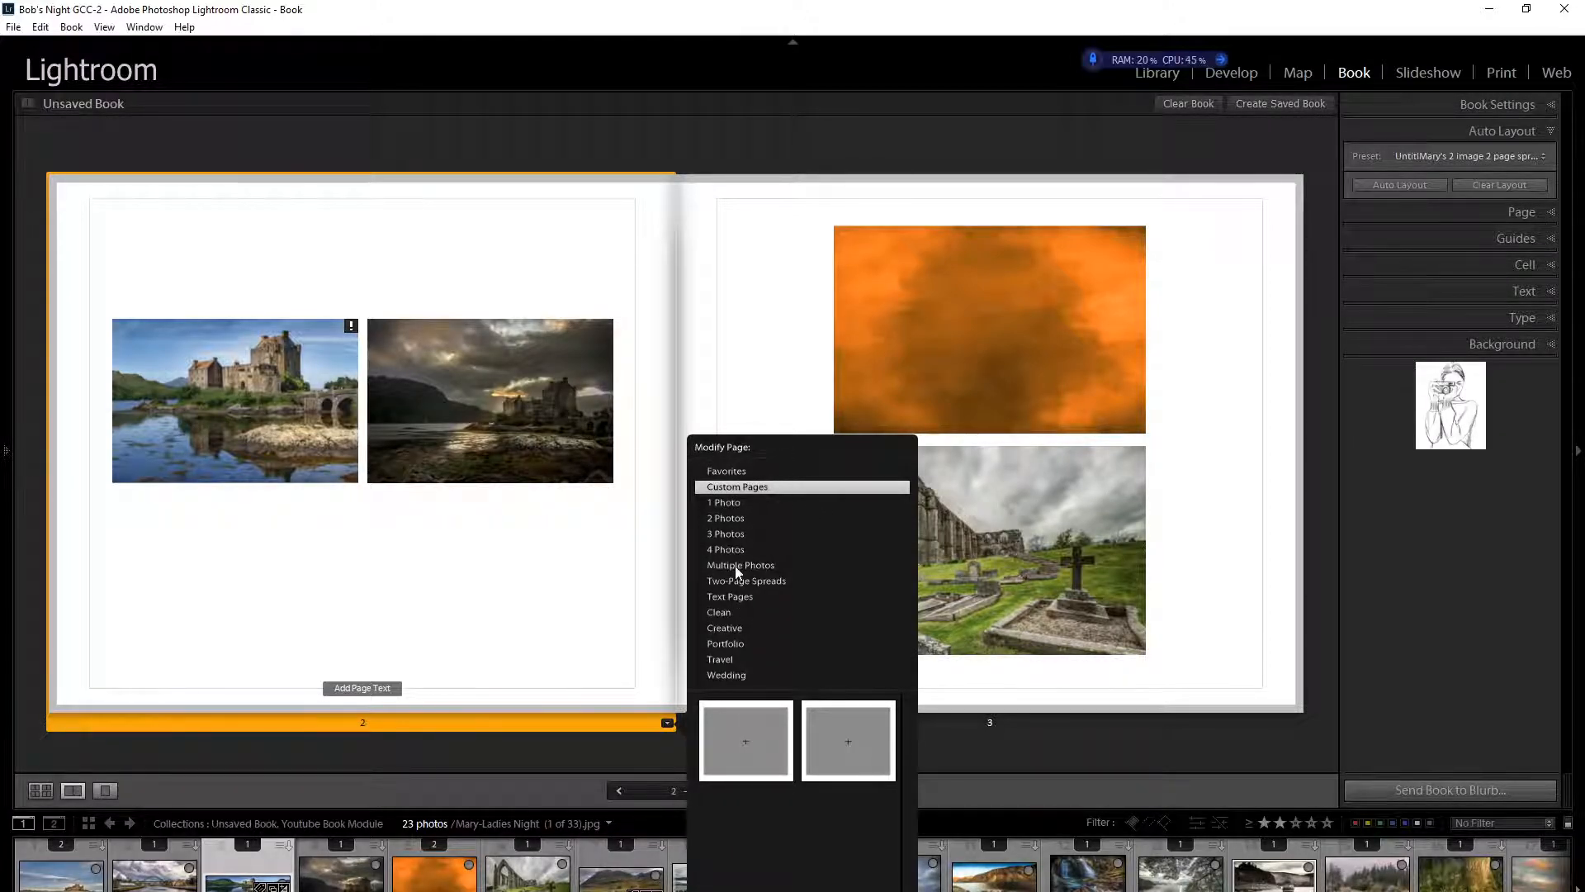
click(754, 581)
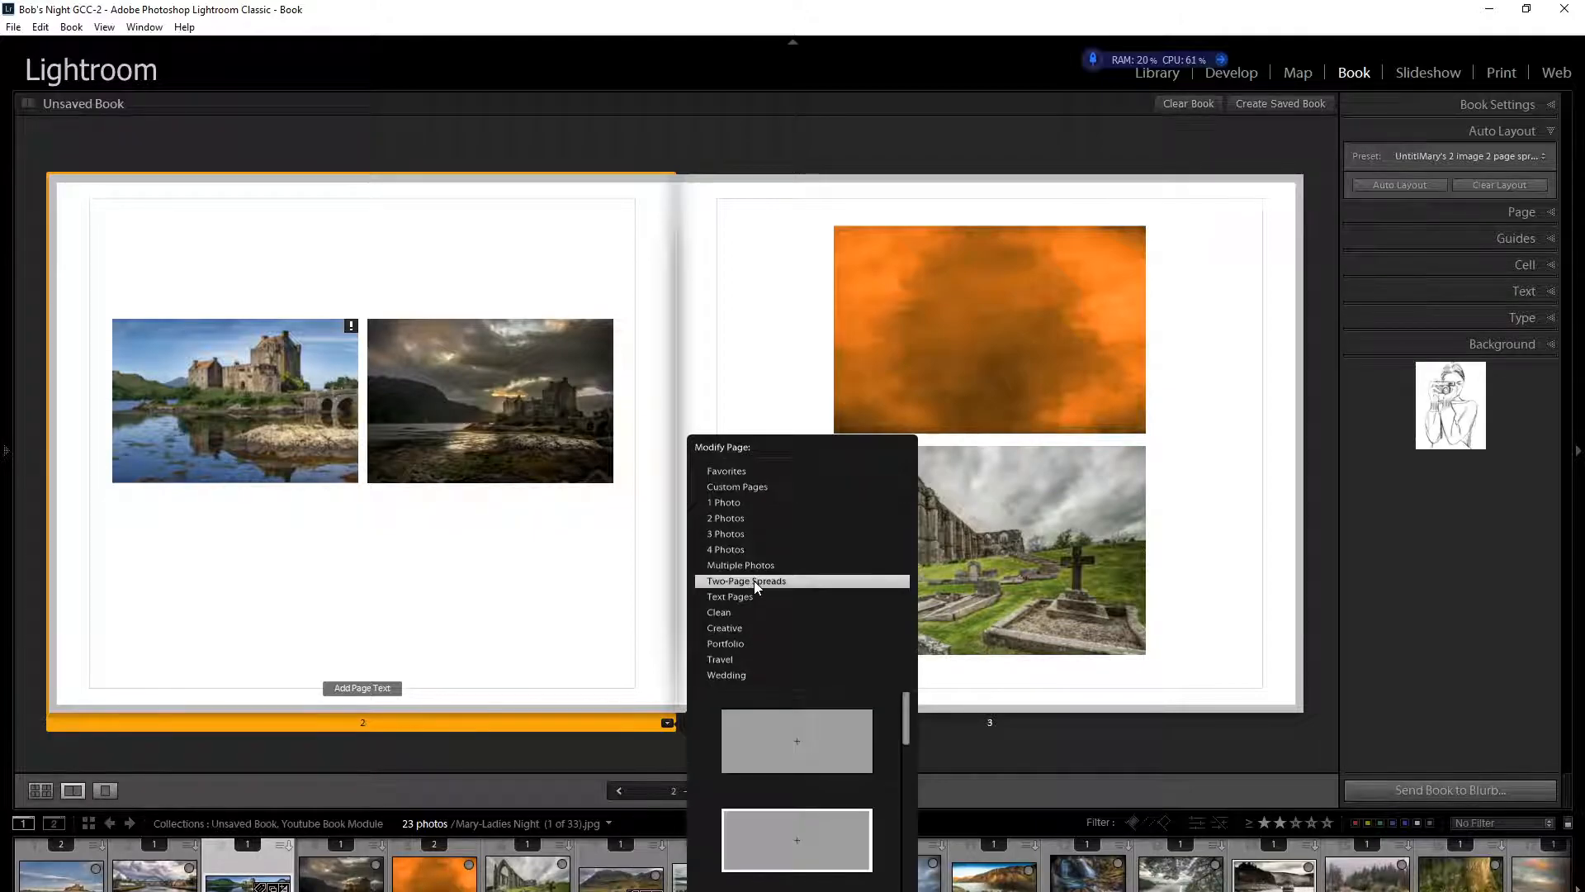
click(823, 745)
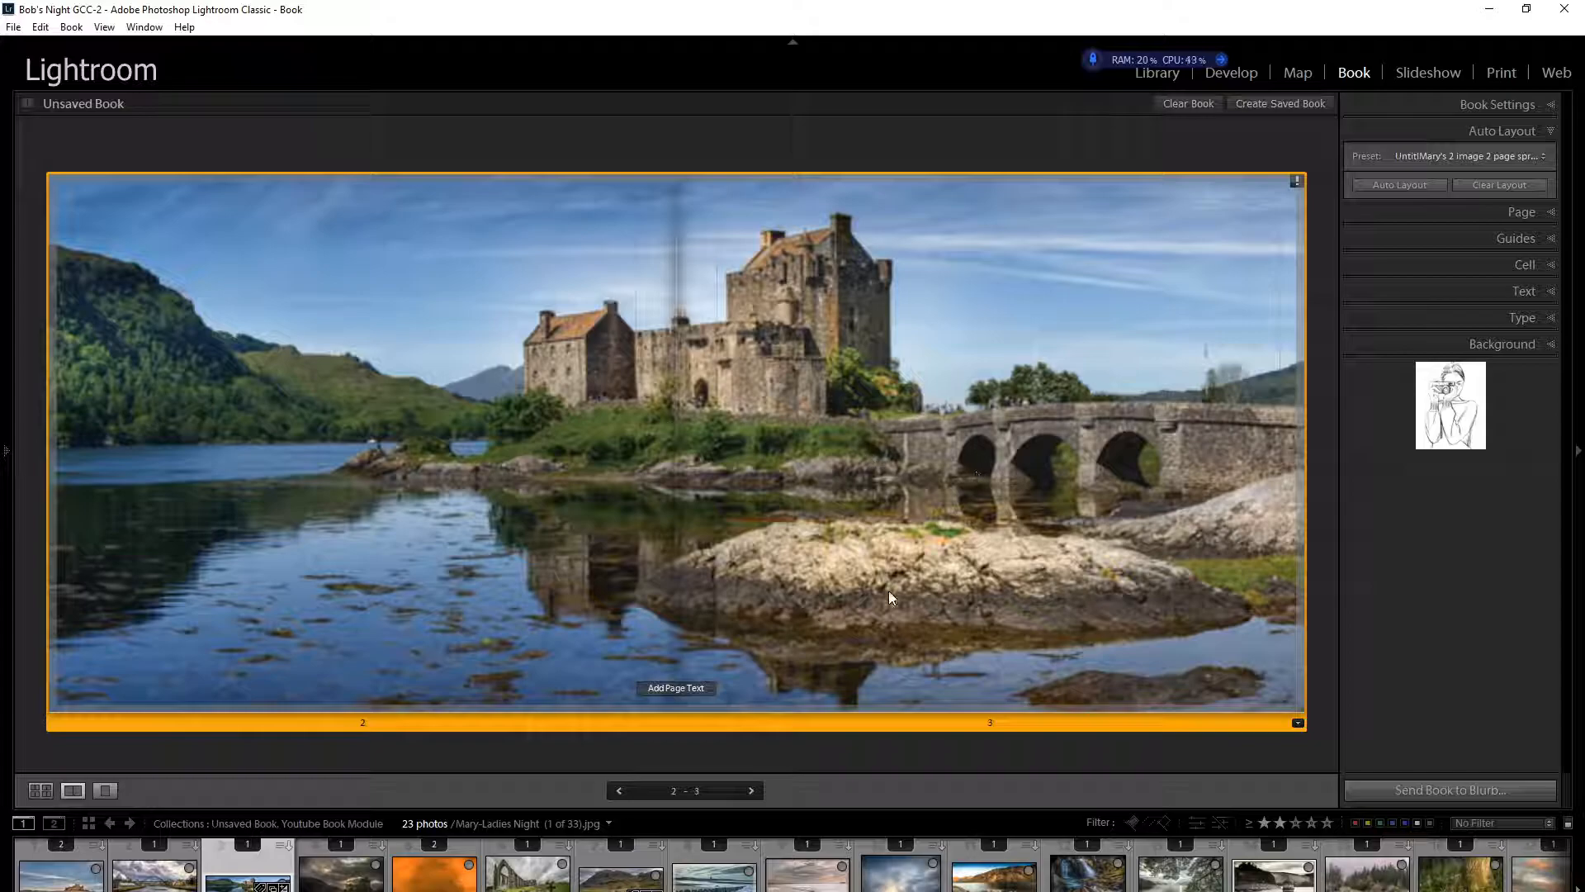
Step: Reposition the castle photo within the spread so the castle sits on the right page, clear of the centre fold
click(978, 420)
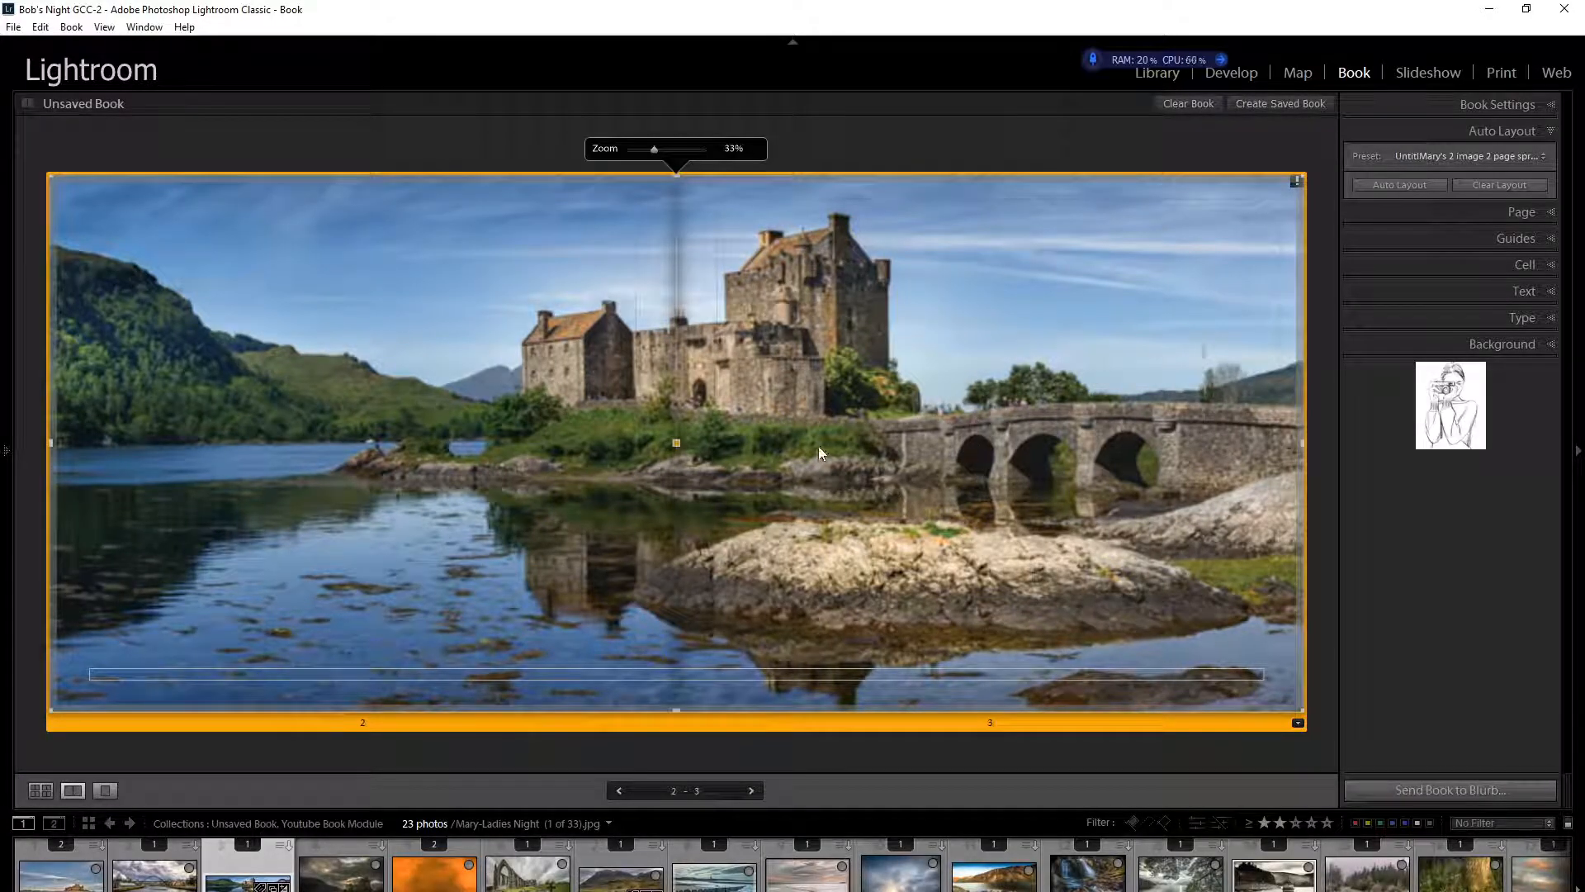
drag(558, 592, 886, 542)
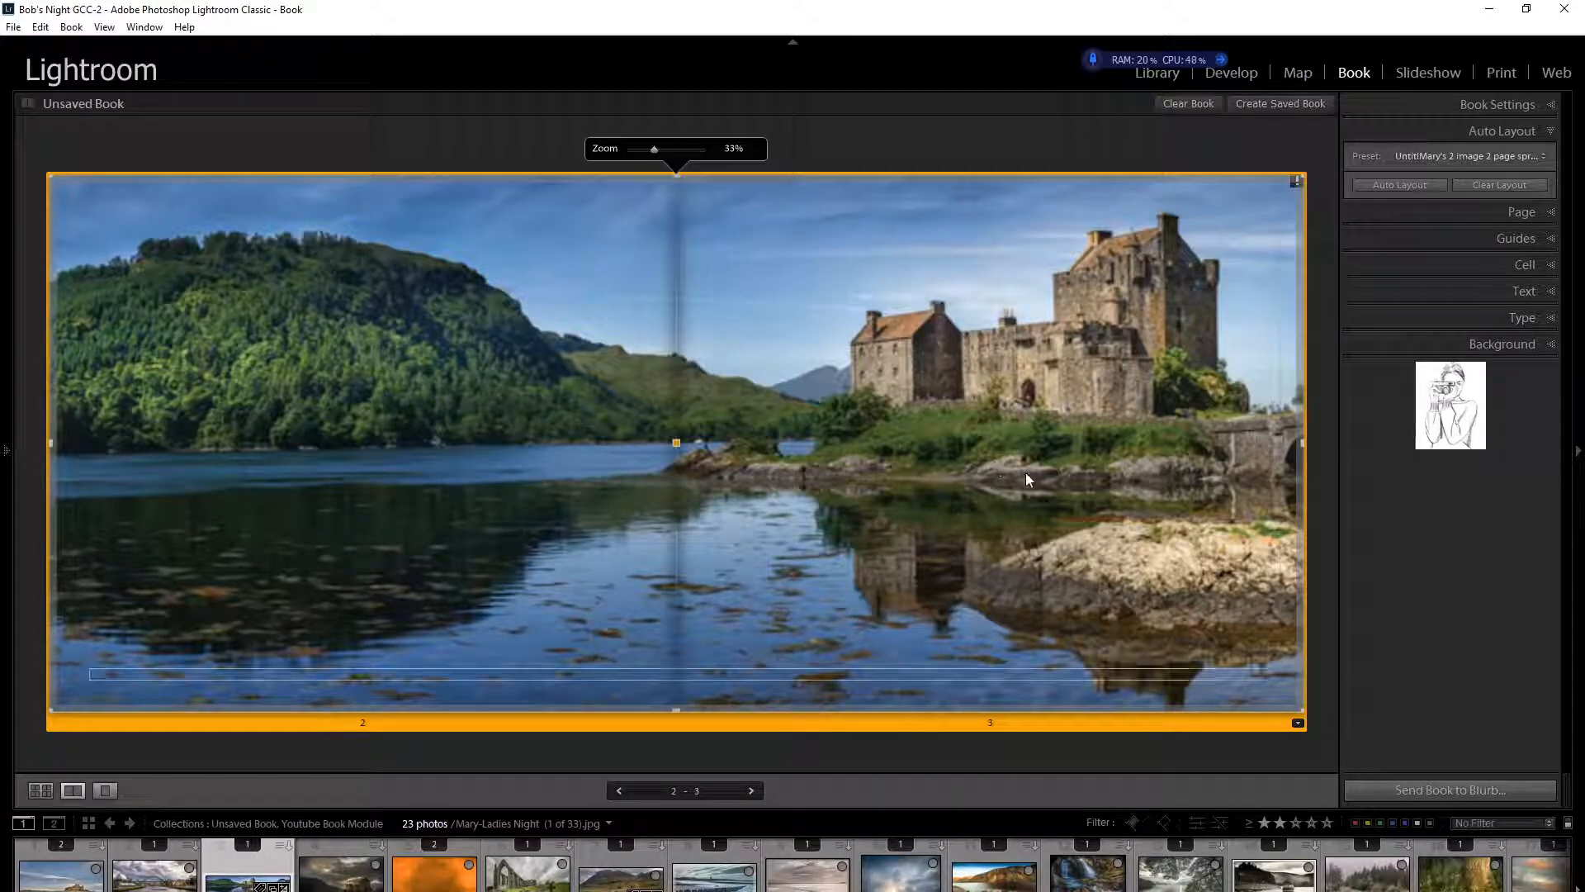
drag(1025, 472, 1004, 484)
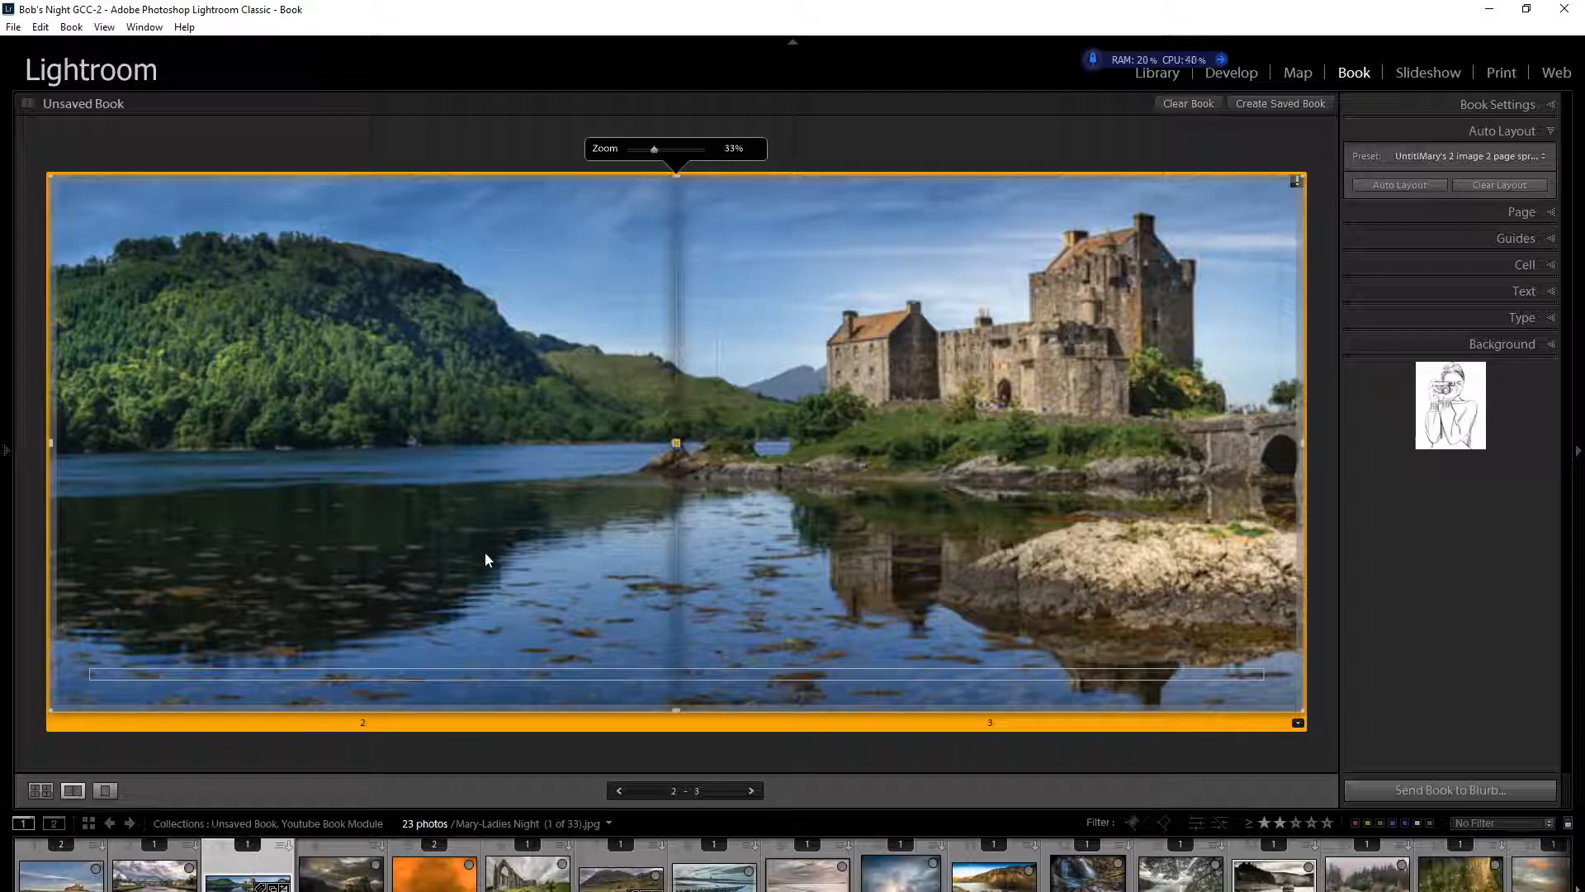
Step: Replace the castle photo on the spread with the mountain and bridge panorama, reposition it, and set its zoom to 0%
drag(606, 879, 621, 491)
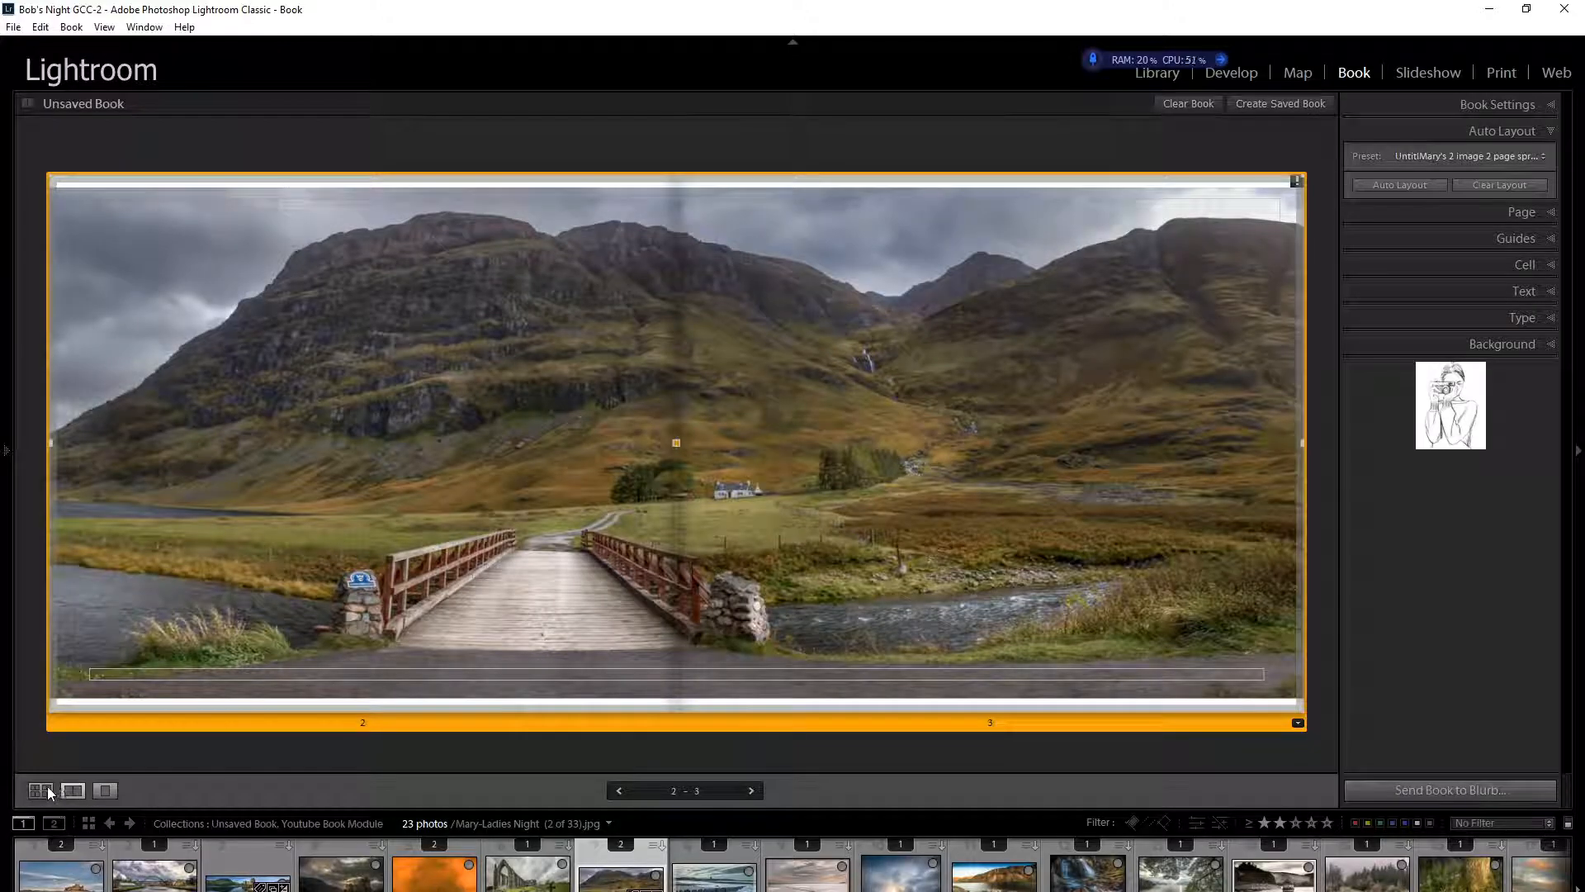
click(943, 510)
drag(941, 513, 910, 408)
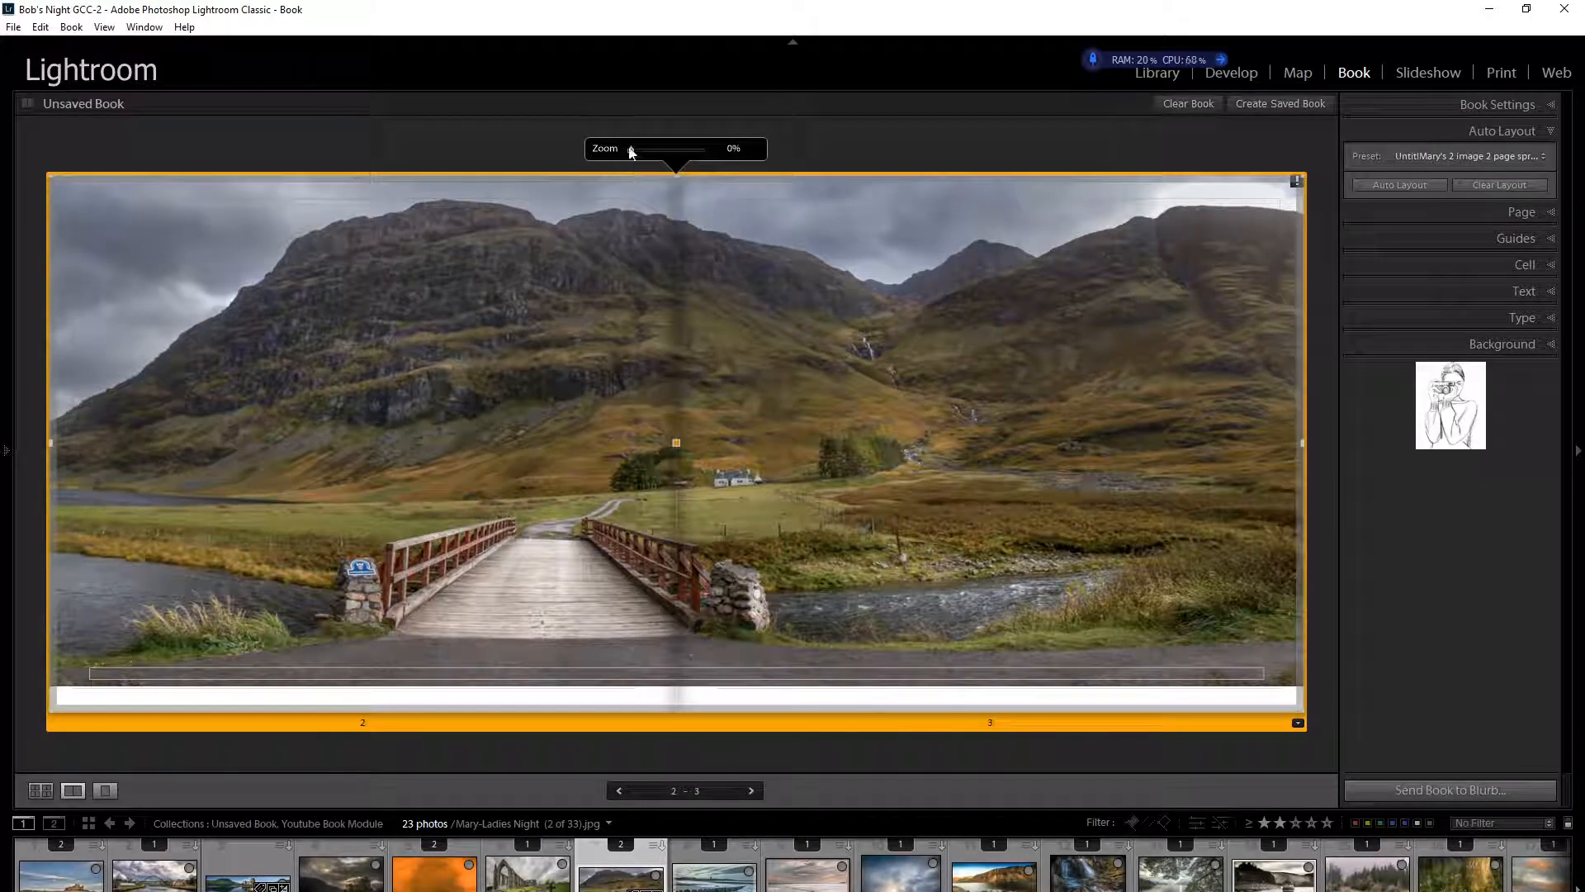
drag(629, 149, 653, 148)
drag(791, 494, 752, 403)
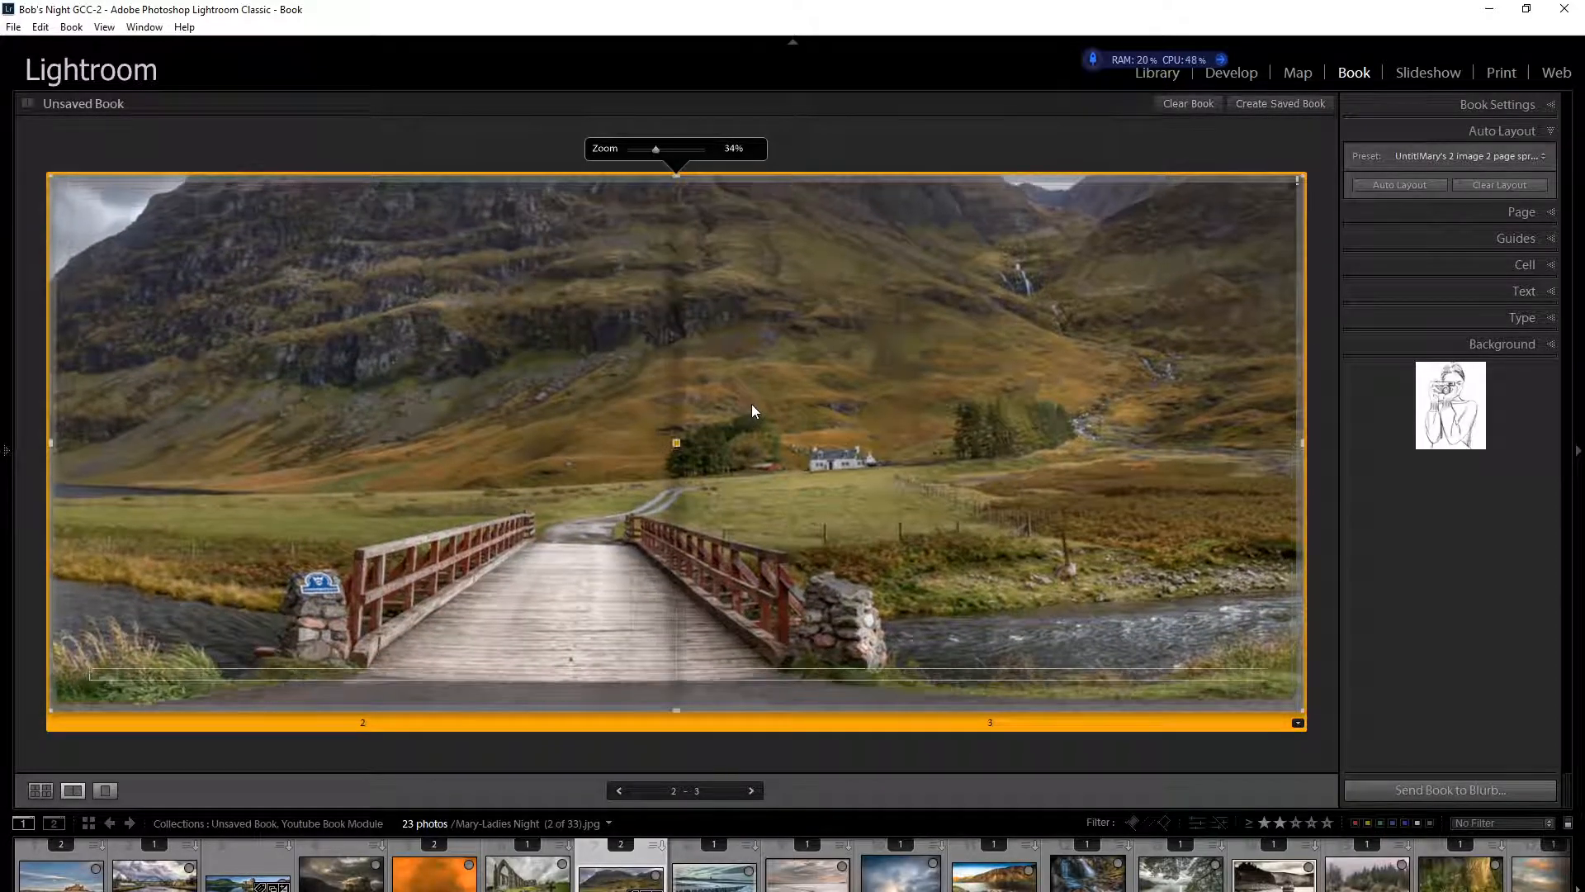
drag(649, 148, 630, 149)
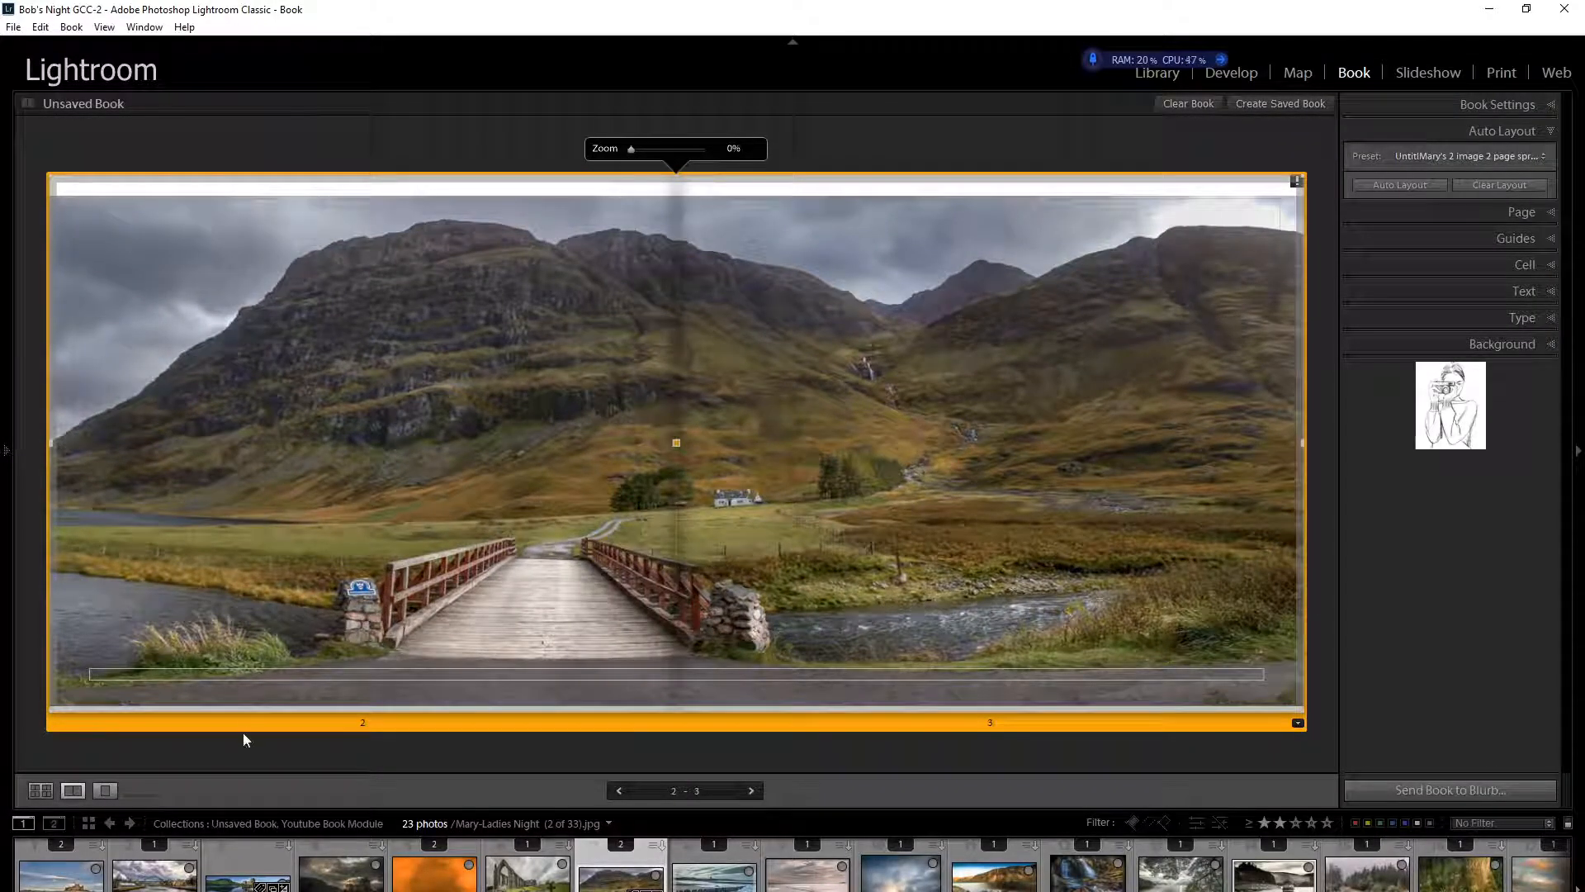
Step: Replace the orange photo on page 4 with the dark castle photo in the multi-page view
click(41, 790)
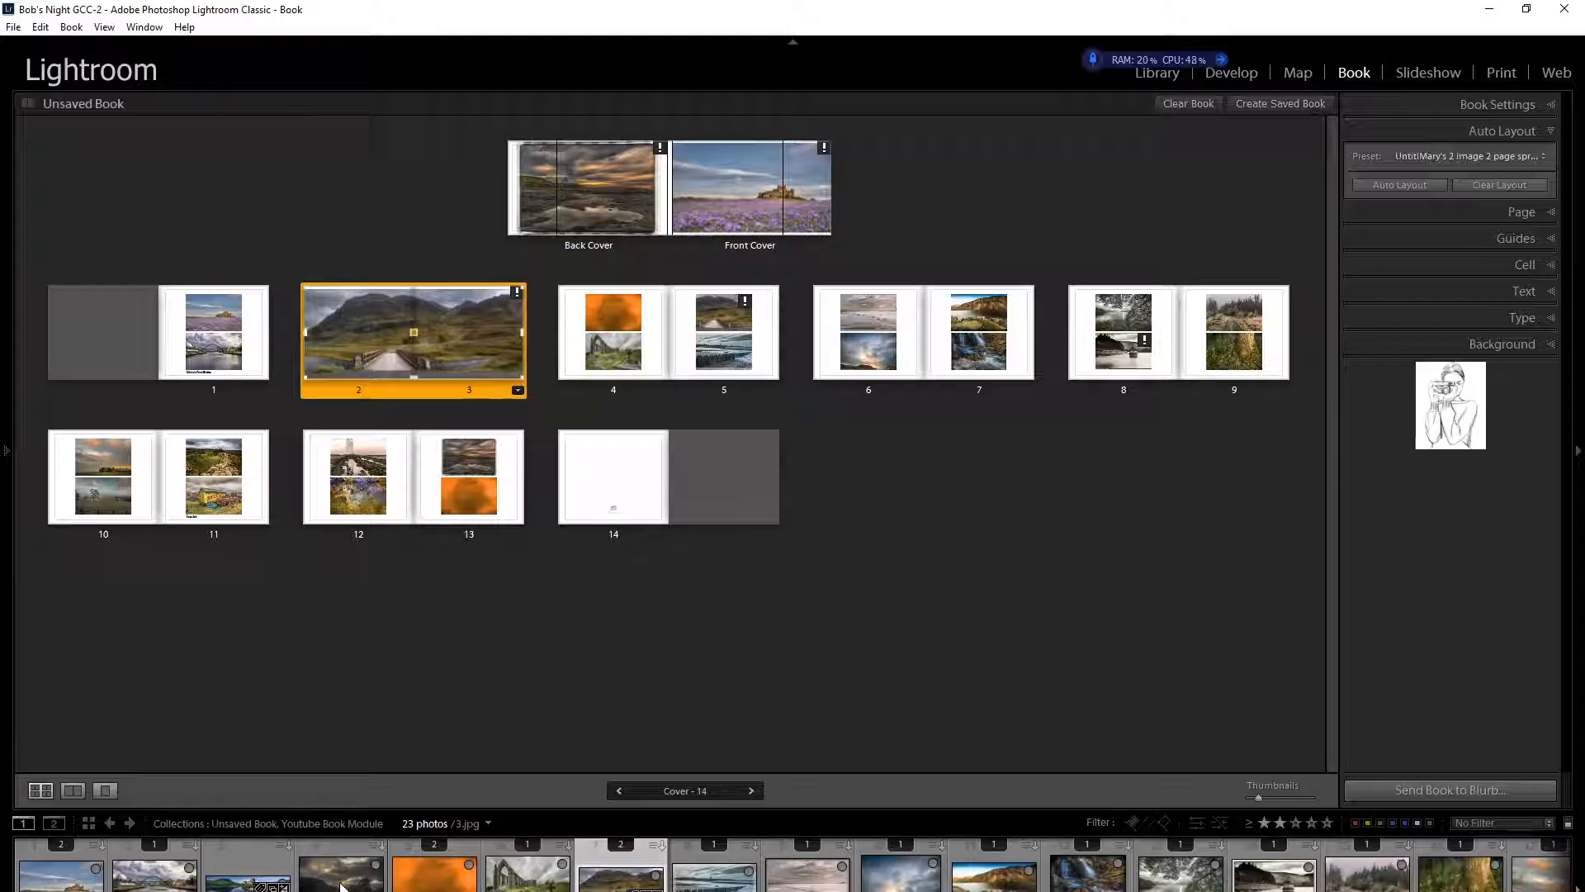
drag(341, 887, 615, 316)
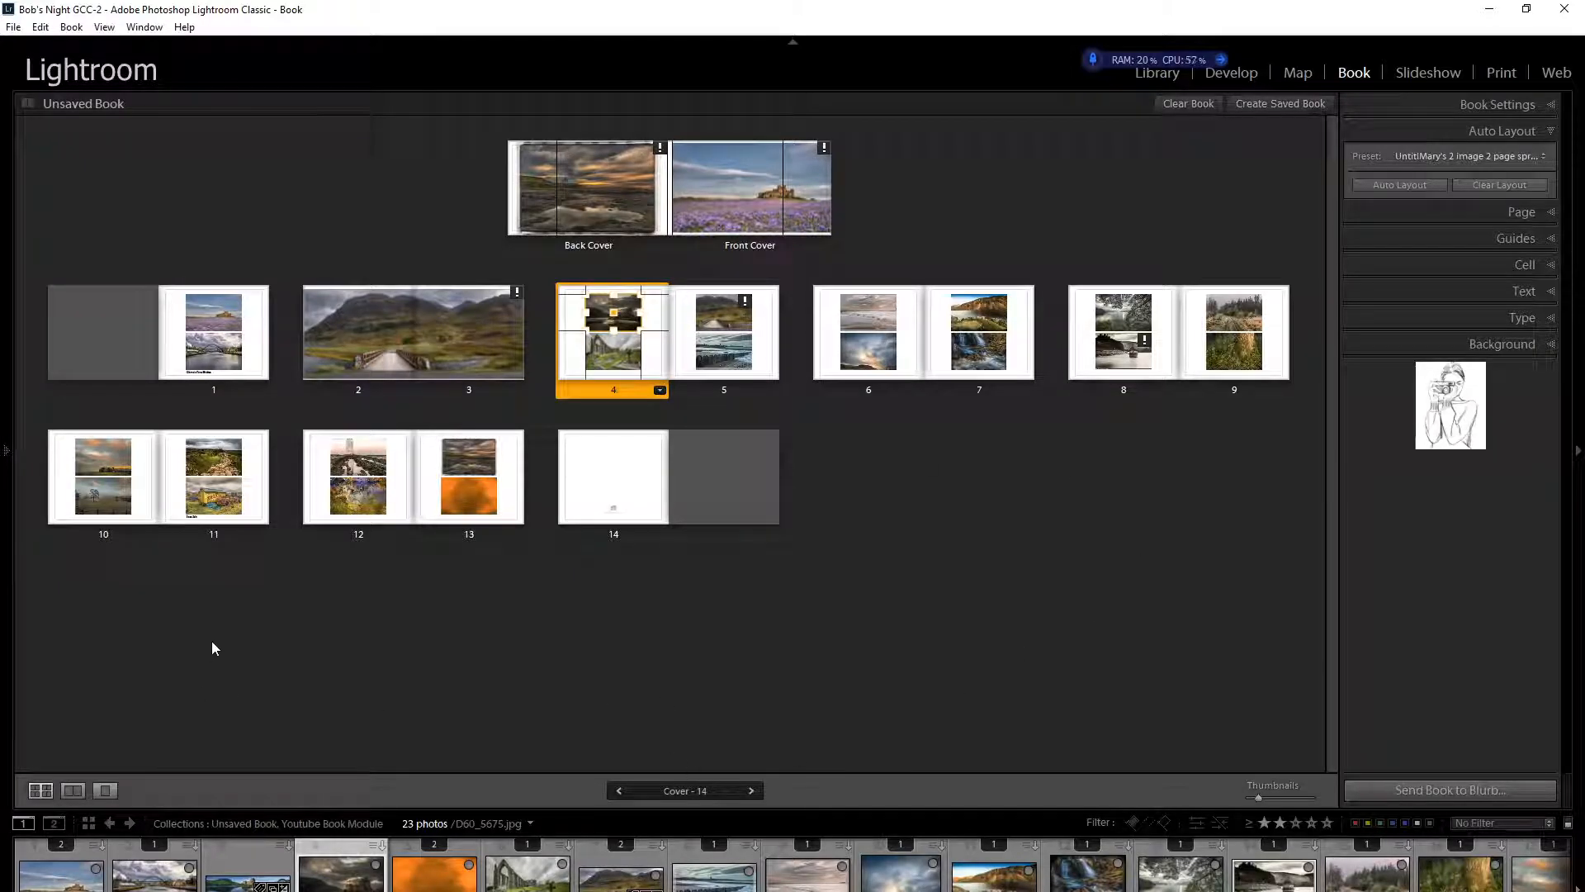
Step: Remove the upper photo cell holding the duplicate mountain photo from page 5
click(726, 311)
right_click(727, 314)
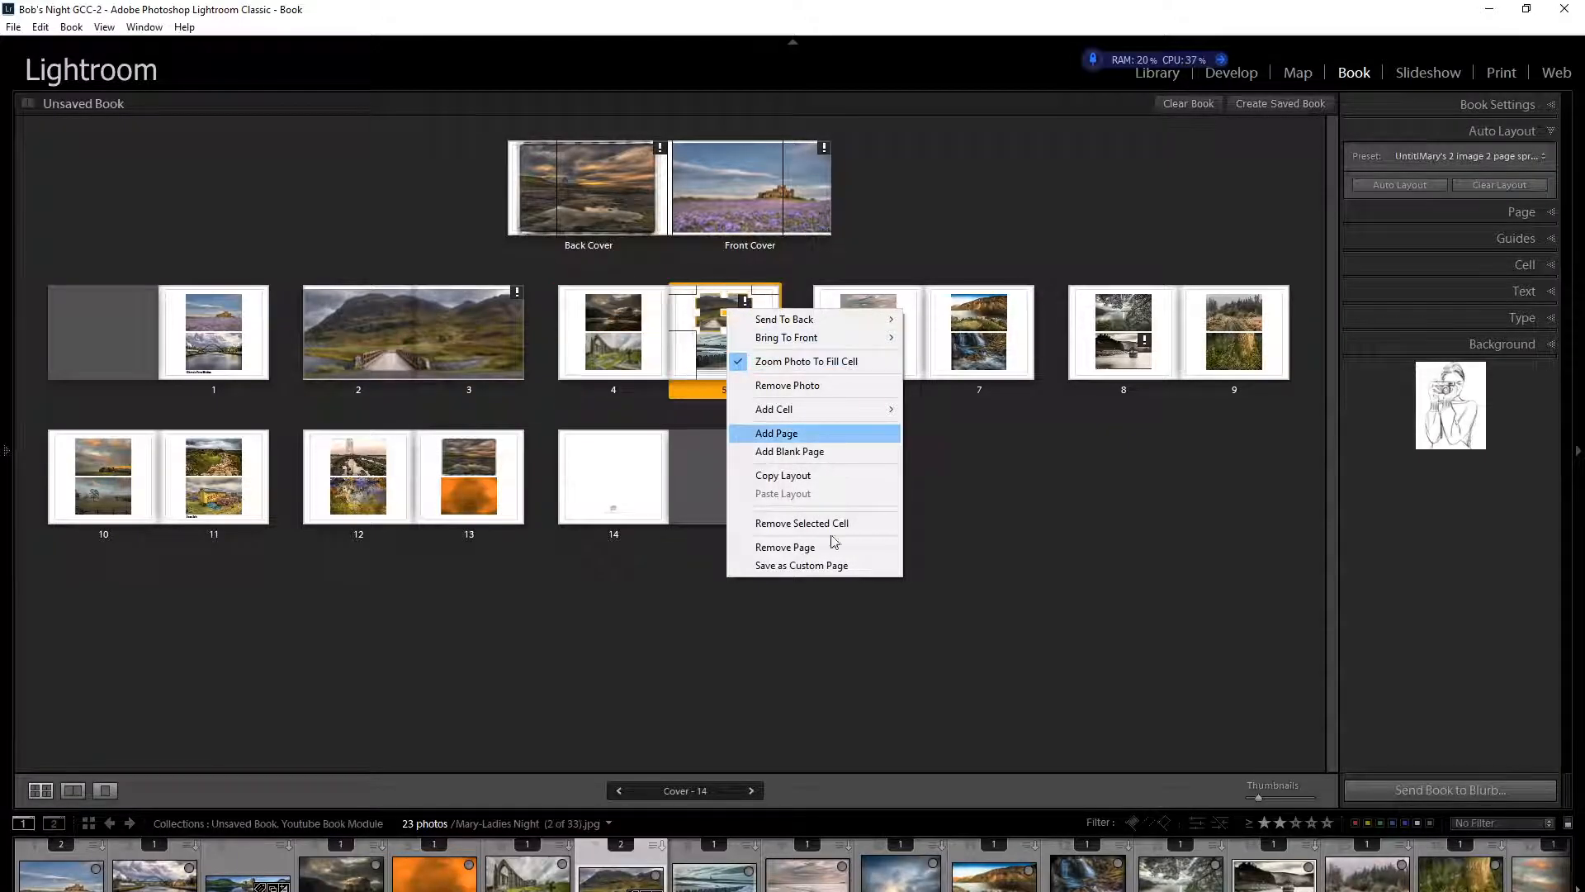
click(795, 523)
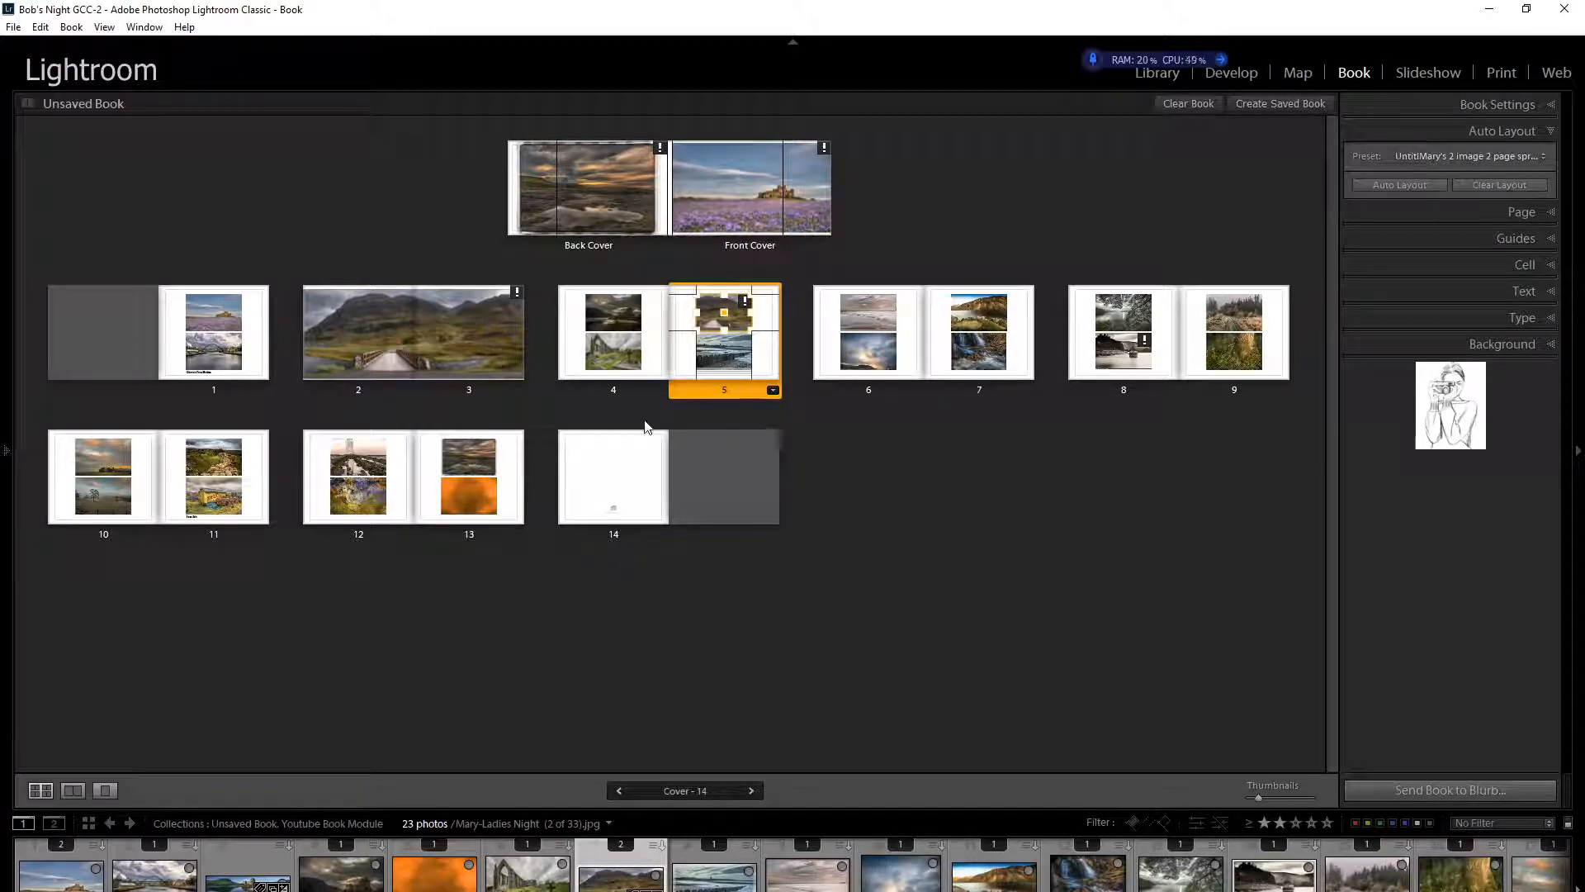
Step: Add a new photo cell above the beach photo on page 5 in the spread view and select it
click(79, 788)
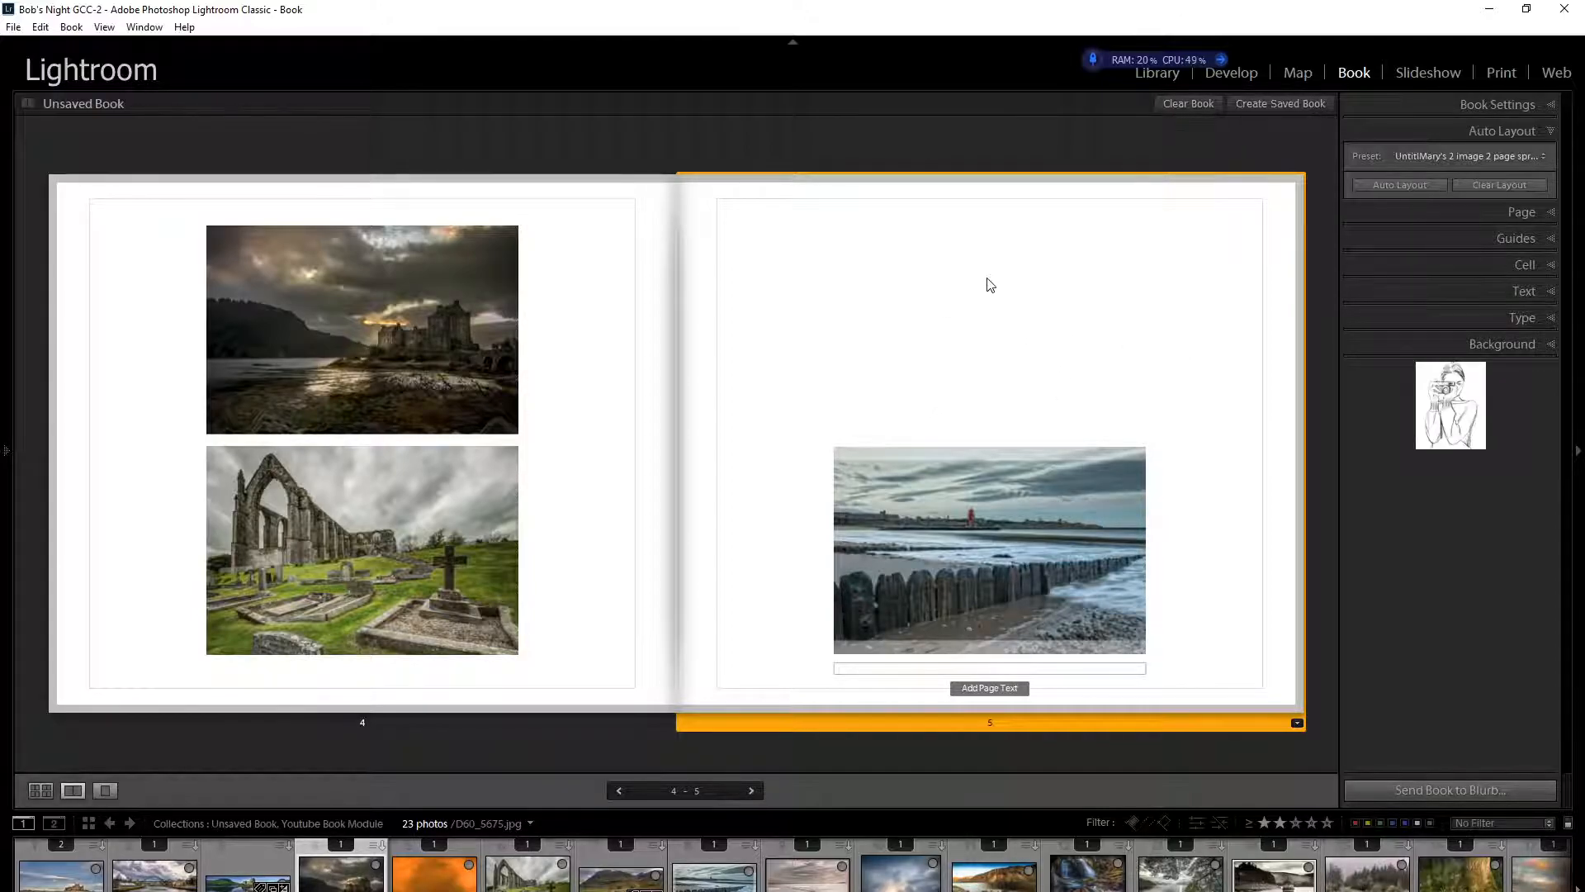
right_click(924, 292)
mouse_move(1013, 309)
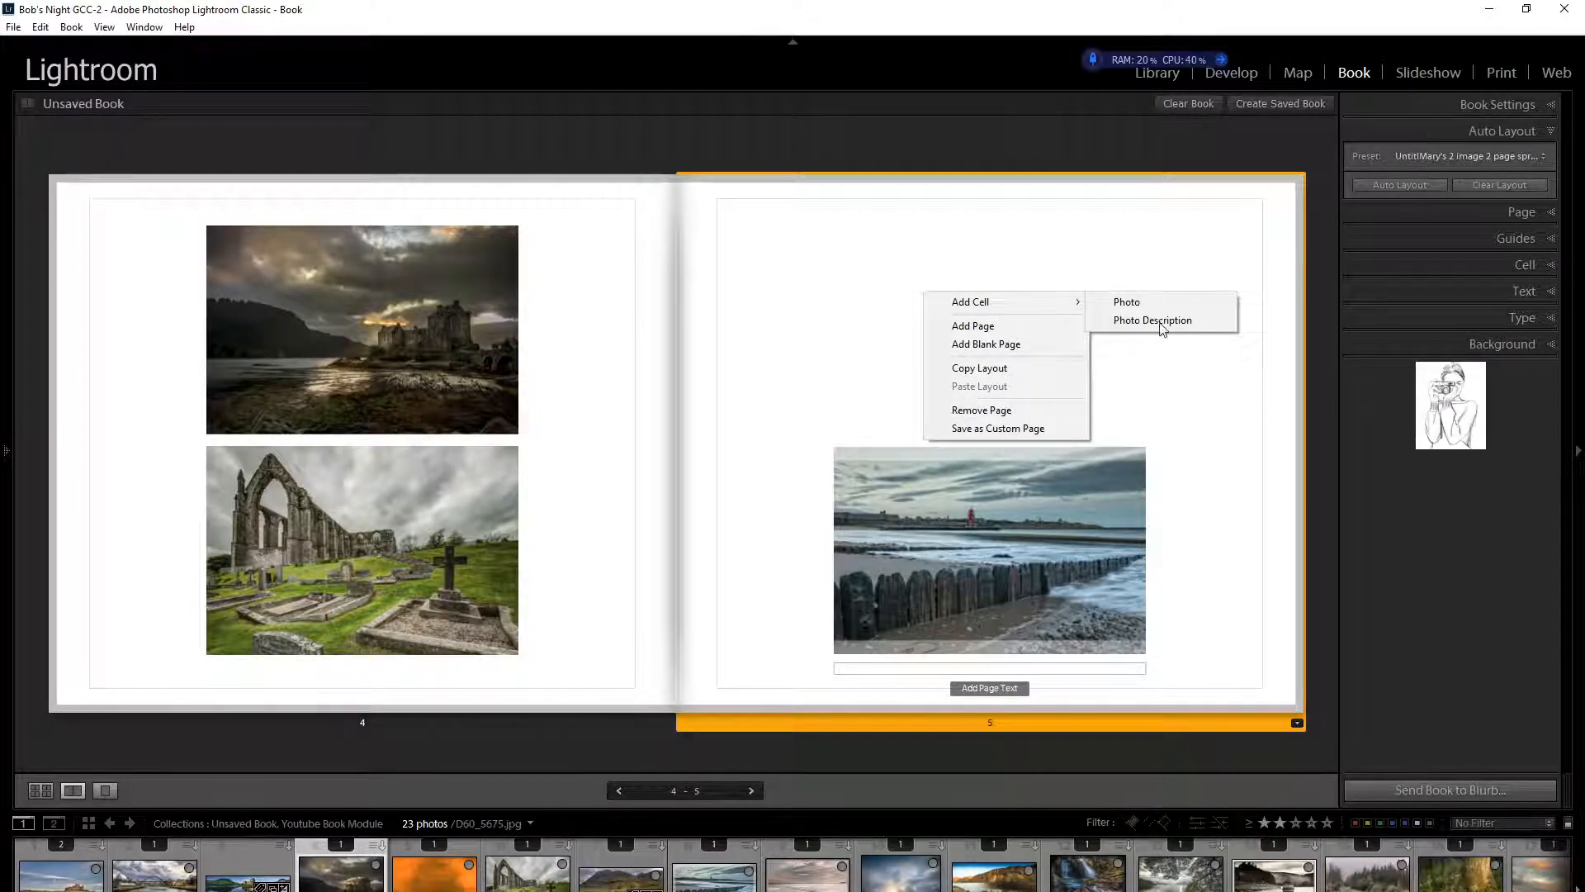
click(1131, 303)
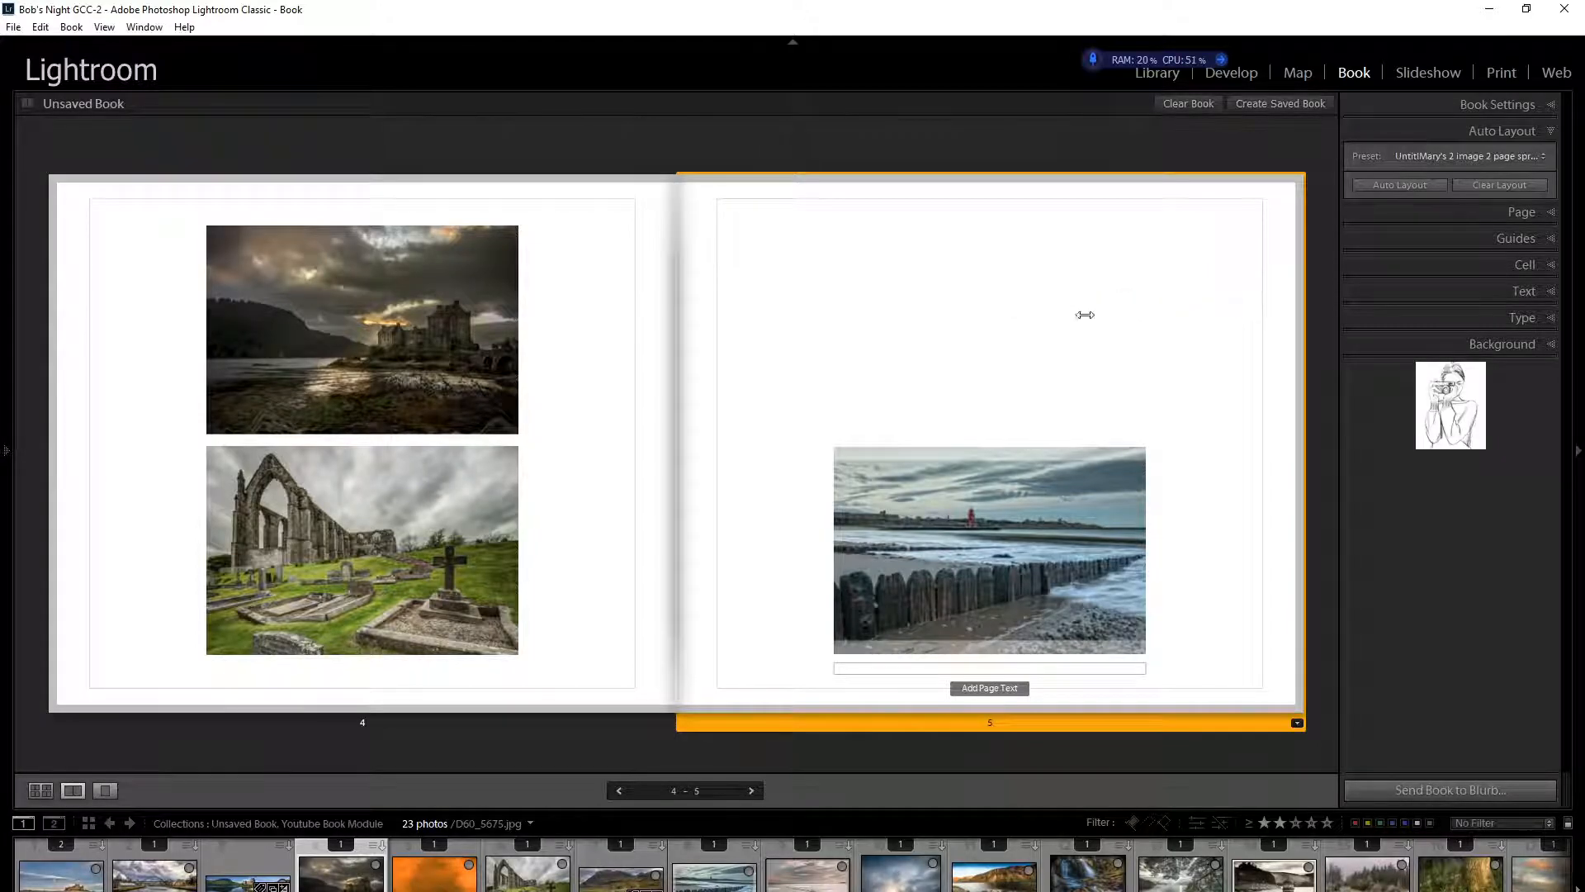
click(1053, 297)
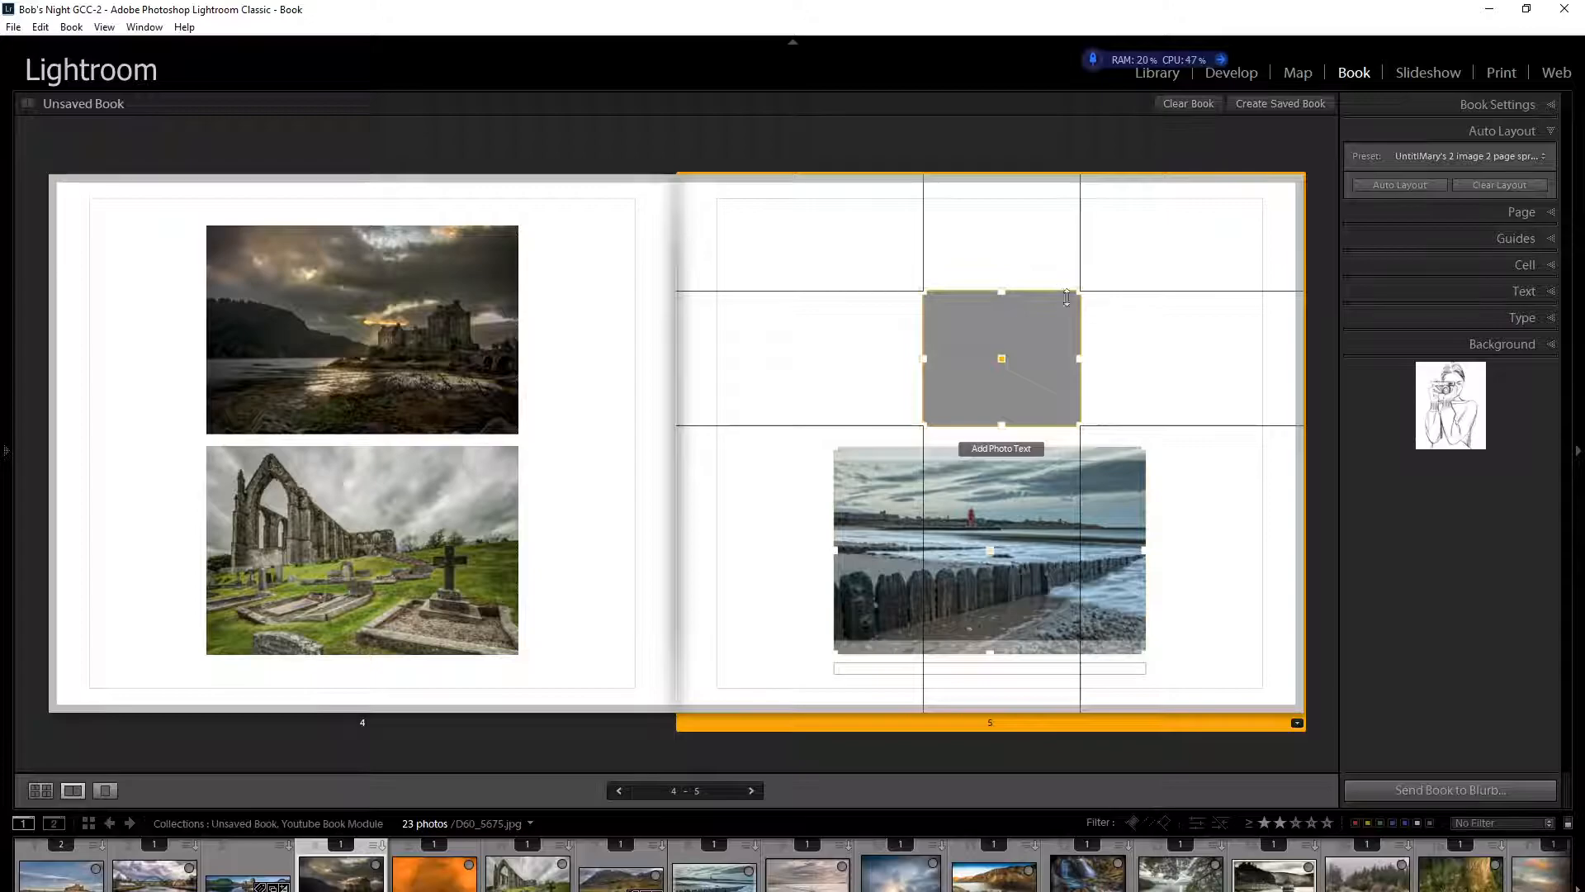
Step: Enlarge the new cell up to the beach photo's right edge and the facing photo's top, and place the orange photo in it
drag(1084, 291, 1150, 218)
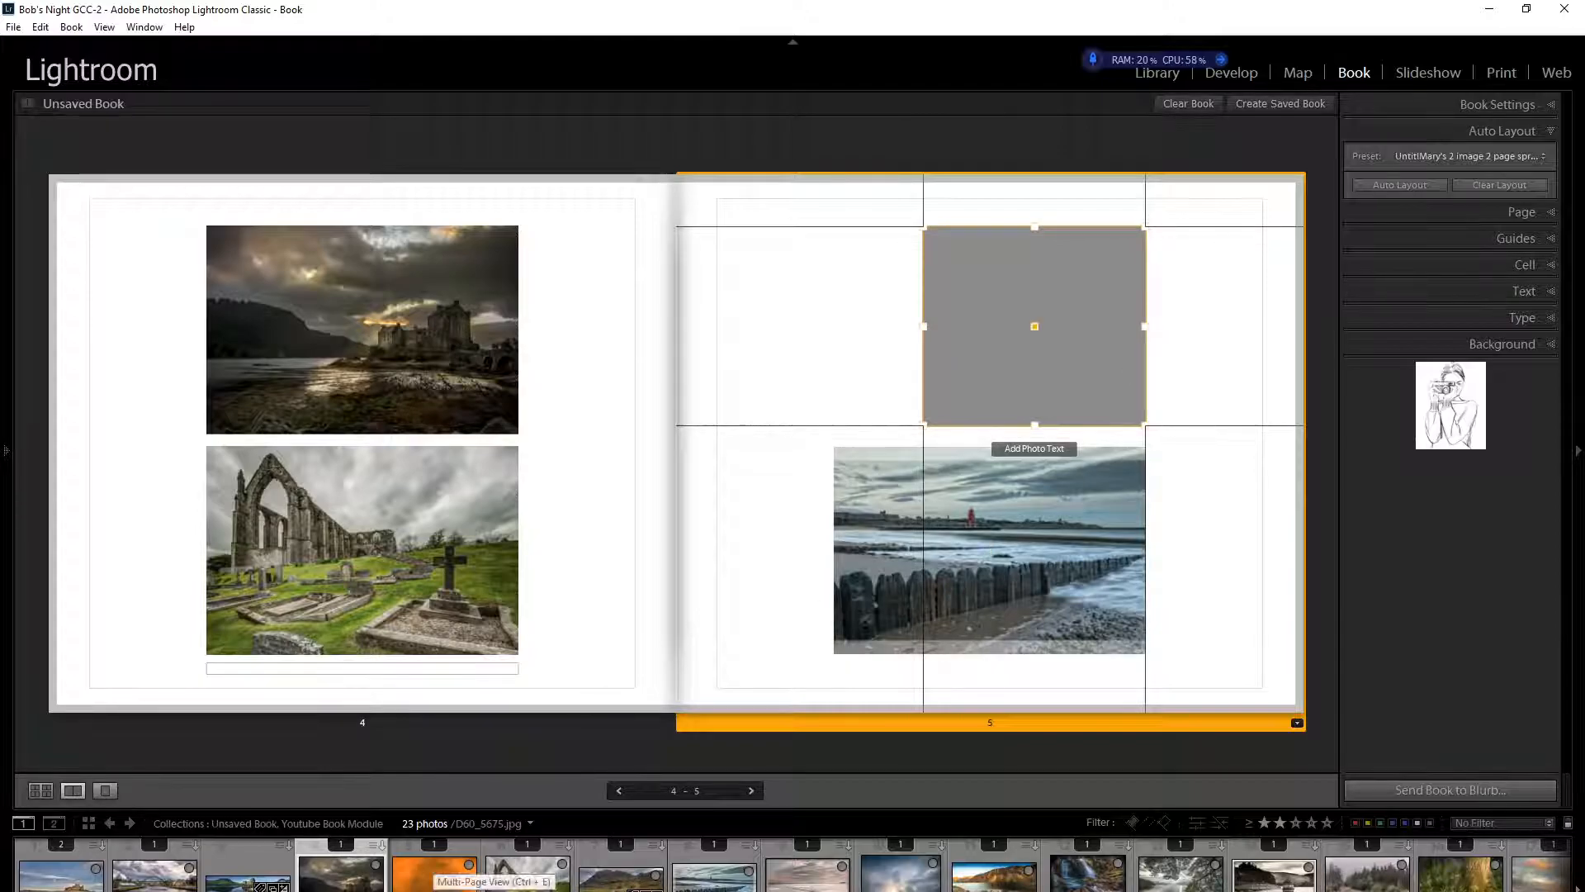
drag(434, 867, 1050, 370)
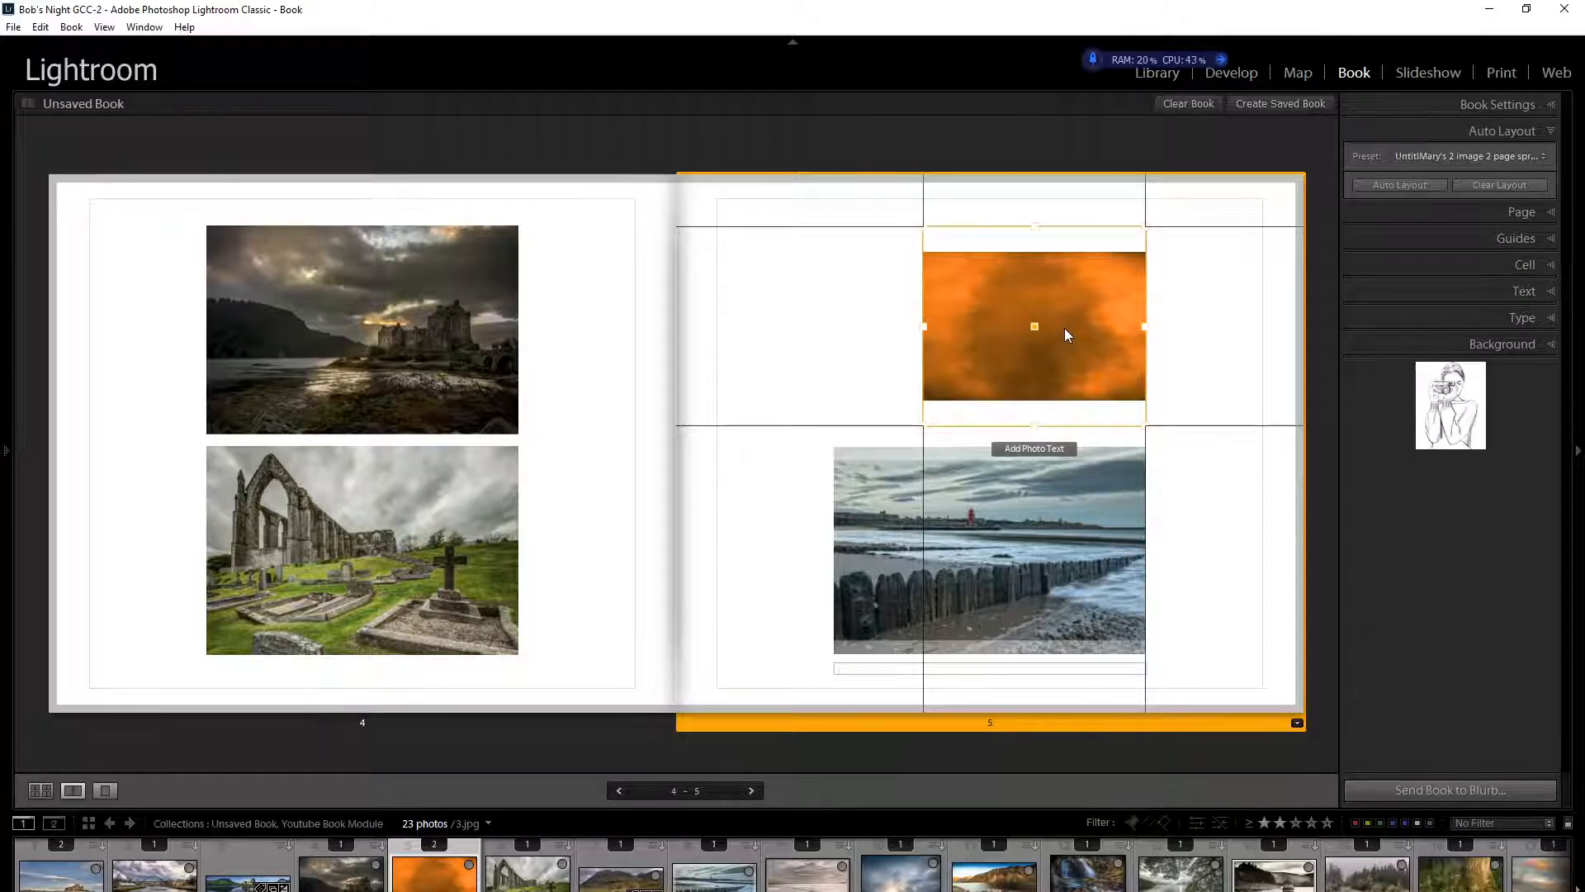
Step: Change page 5 to the full-page text layout from the Text Pages templates
click(1297, 723)
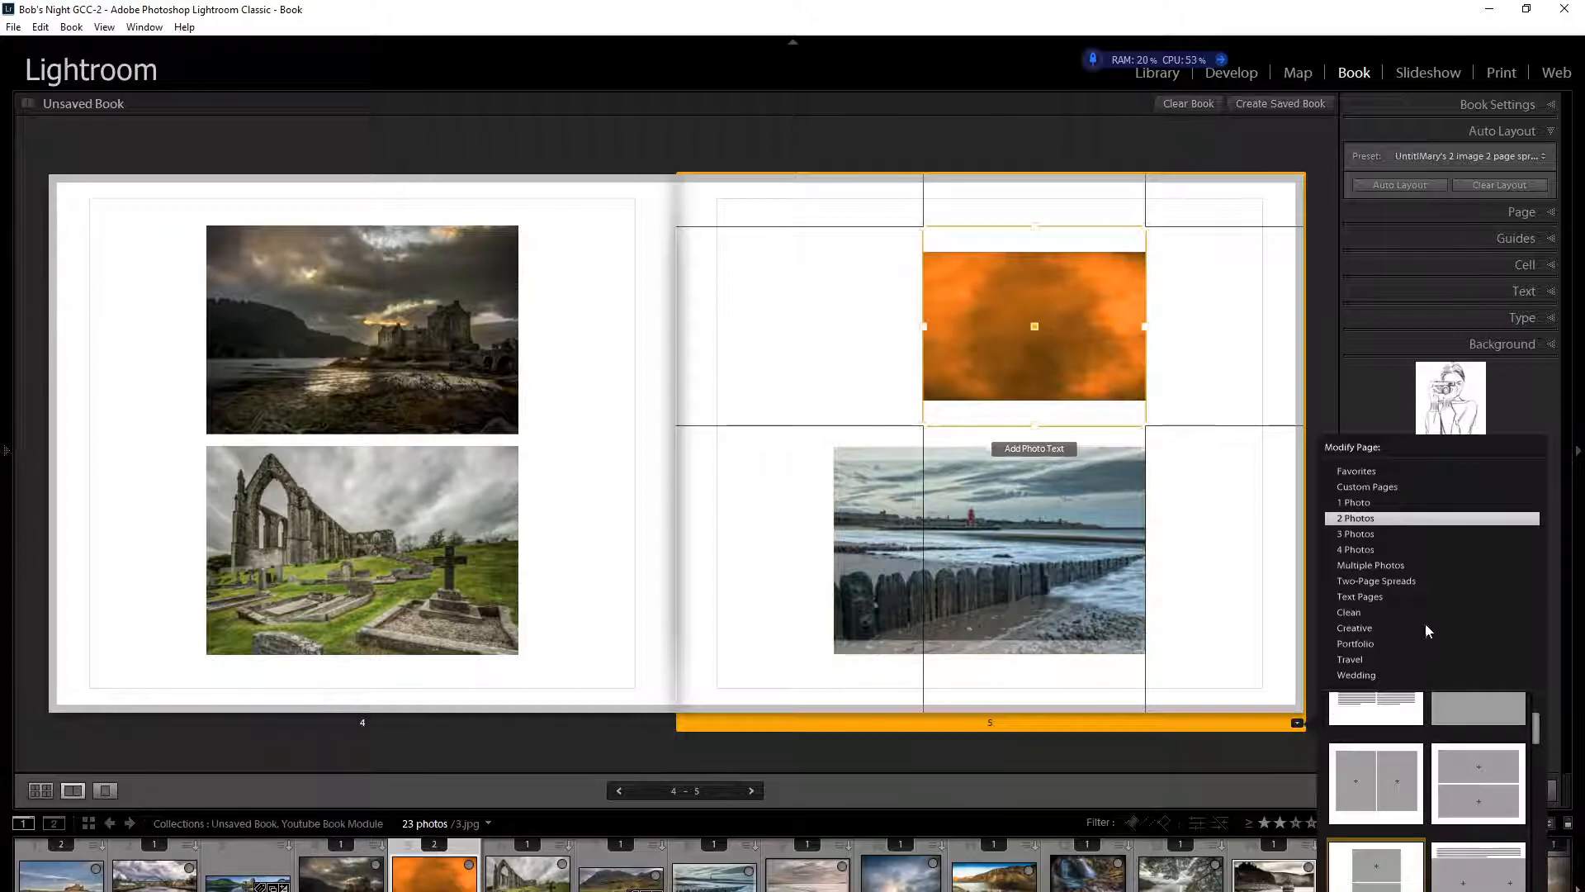
click(1360, 596)
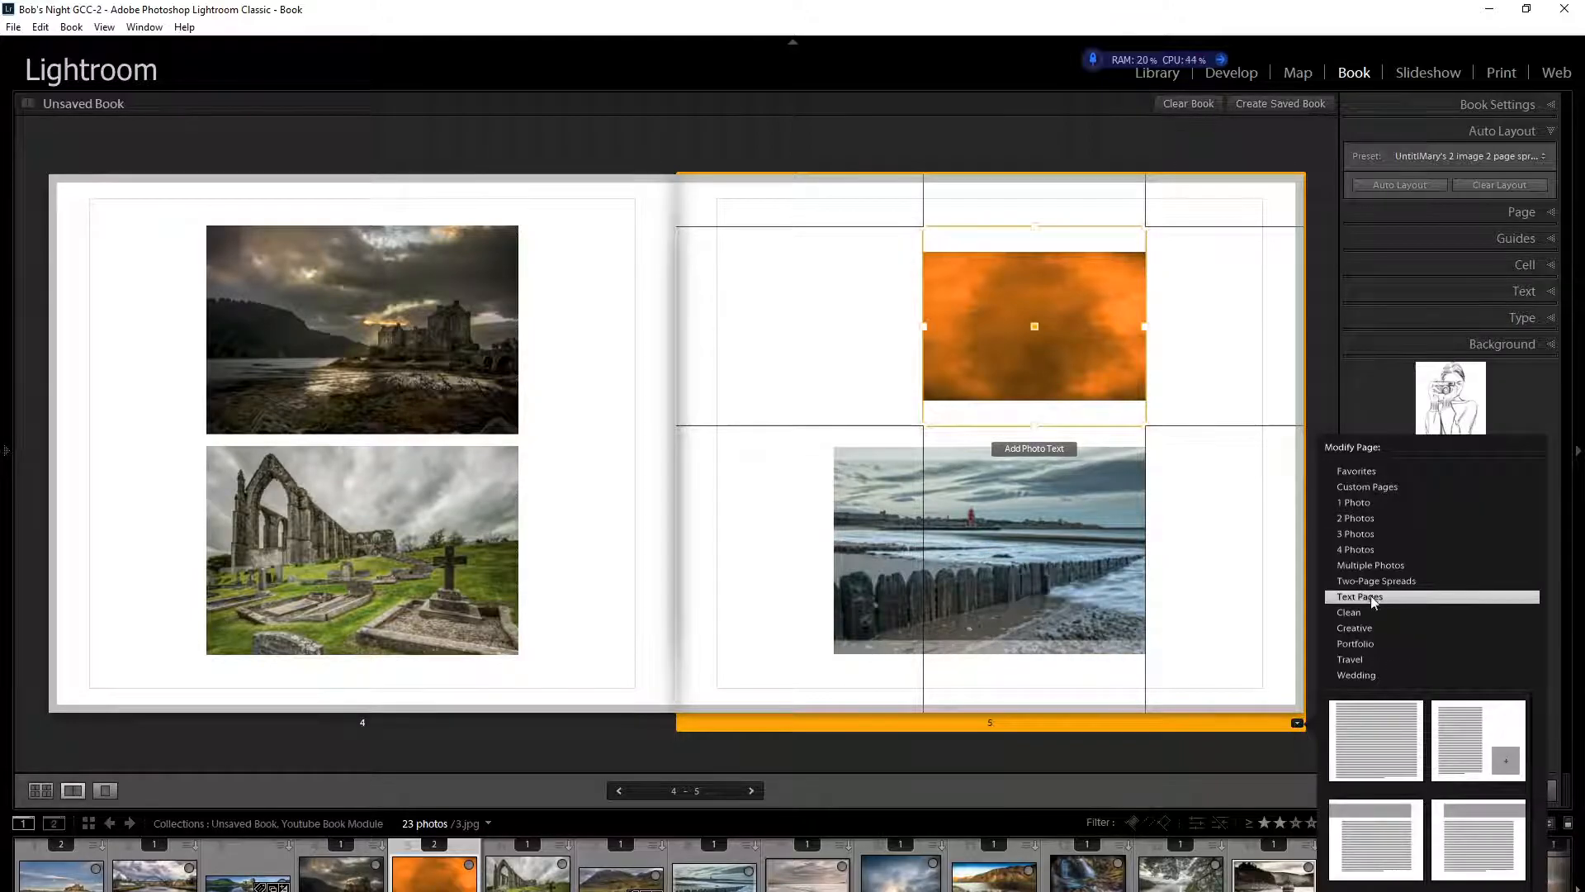
click(1373, 765)
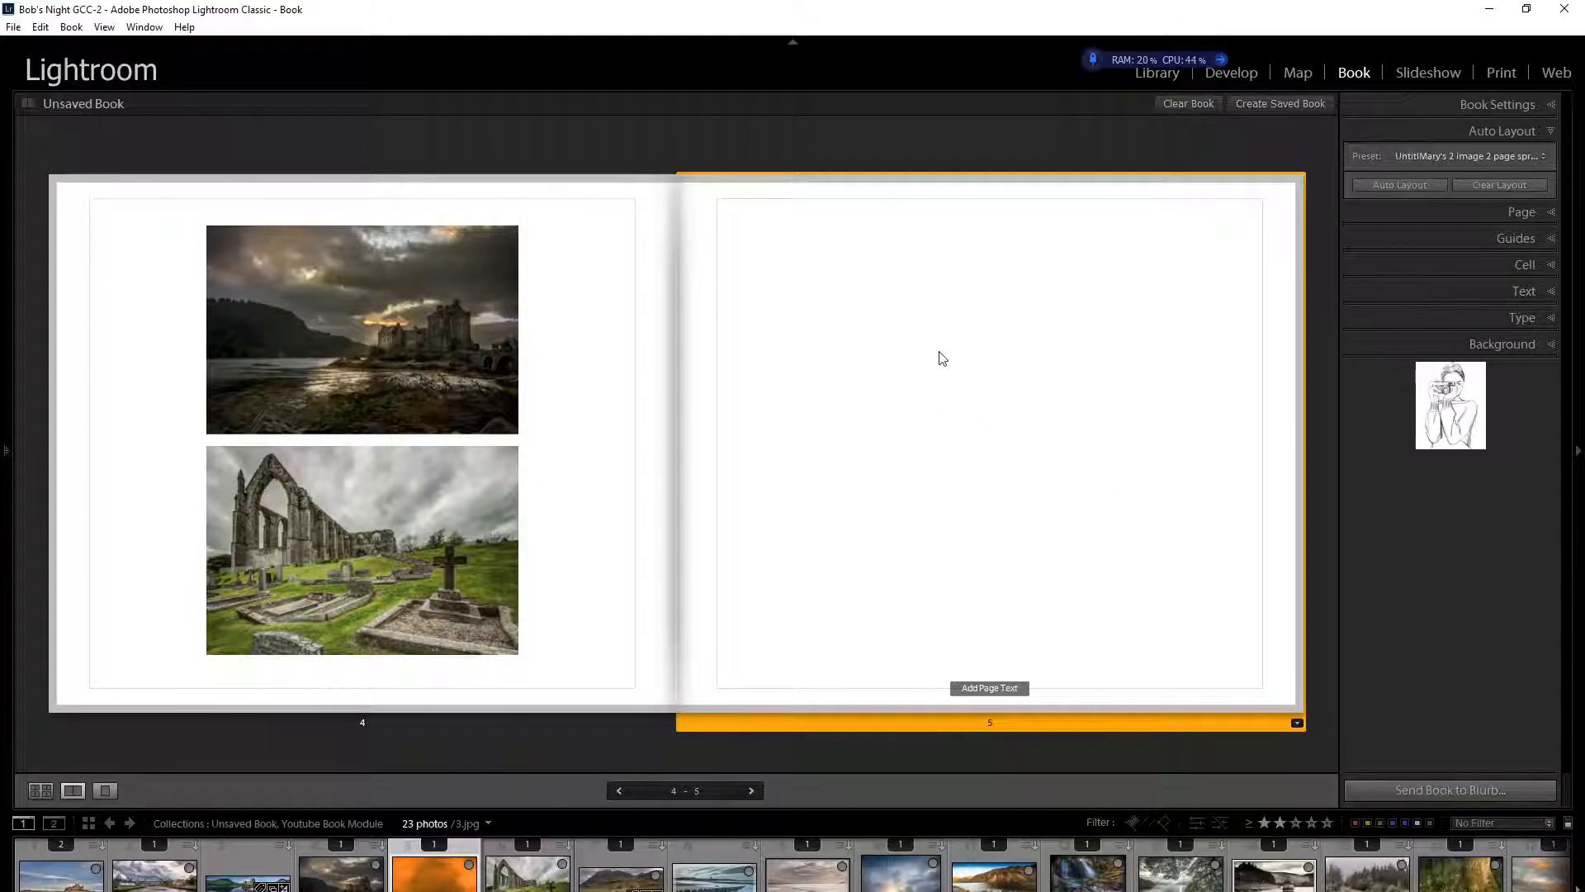
Step: Enter a heading line naming the book's owner on page 5, followed by several lines of filler "z" characters
click(947, 331)
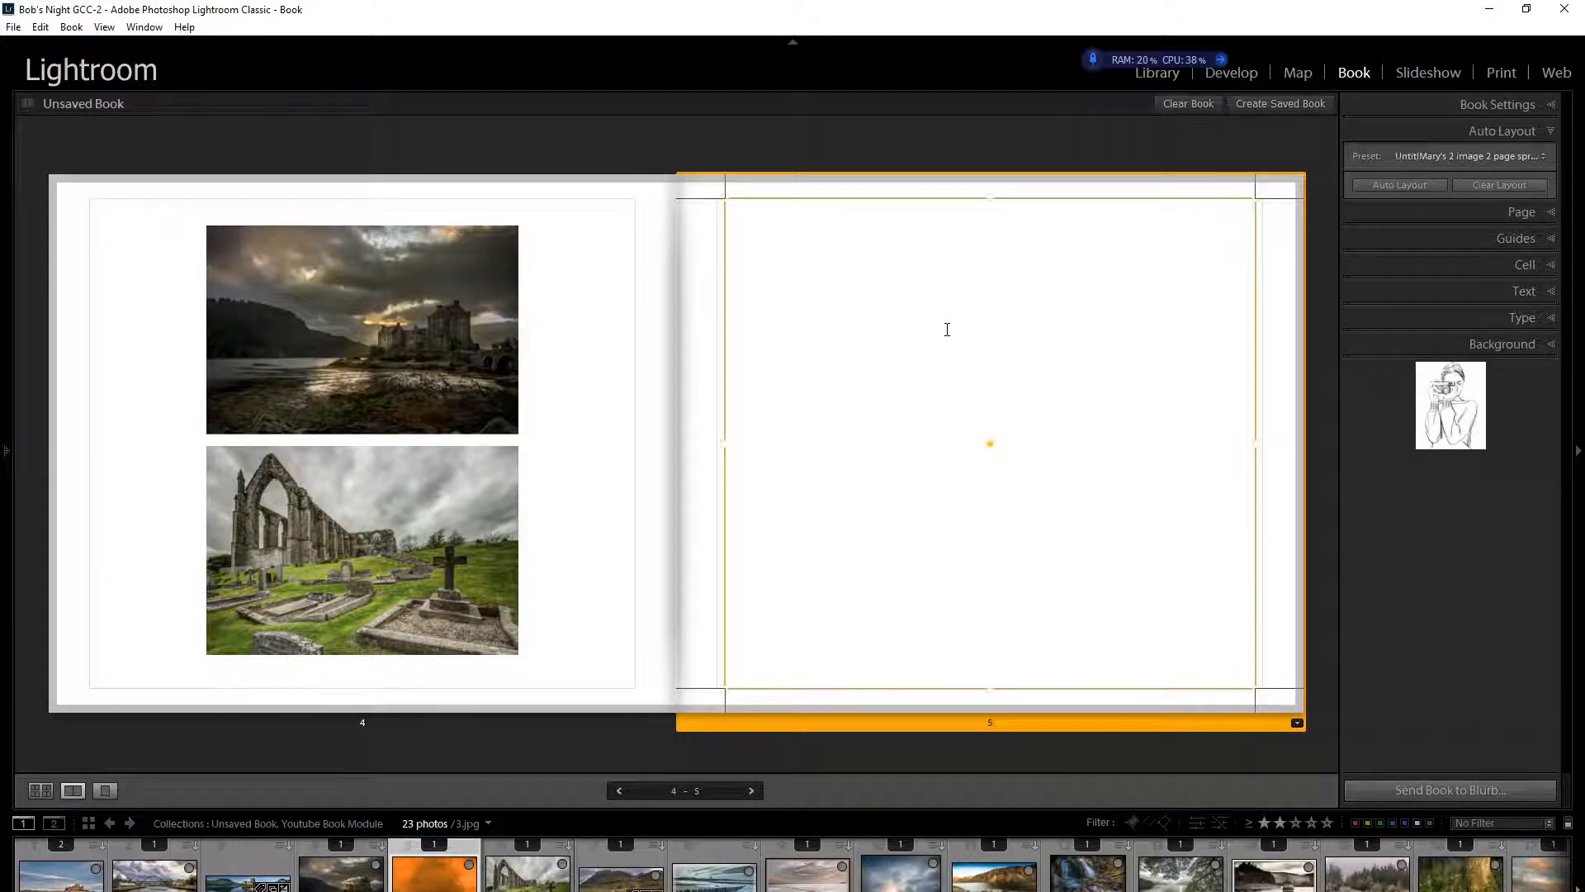
text(This is)
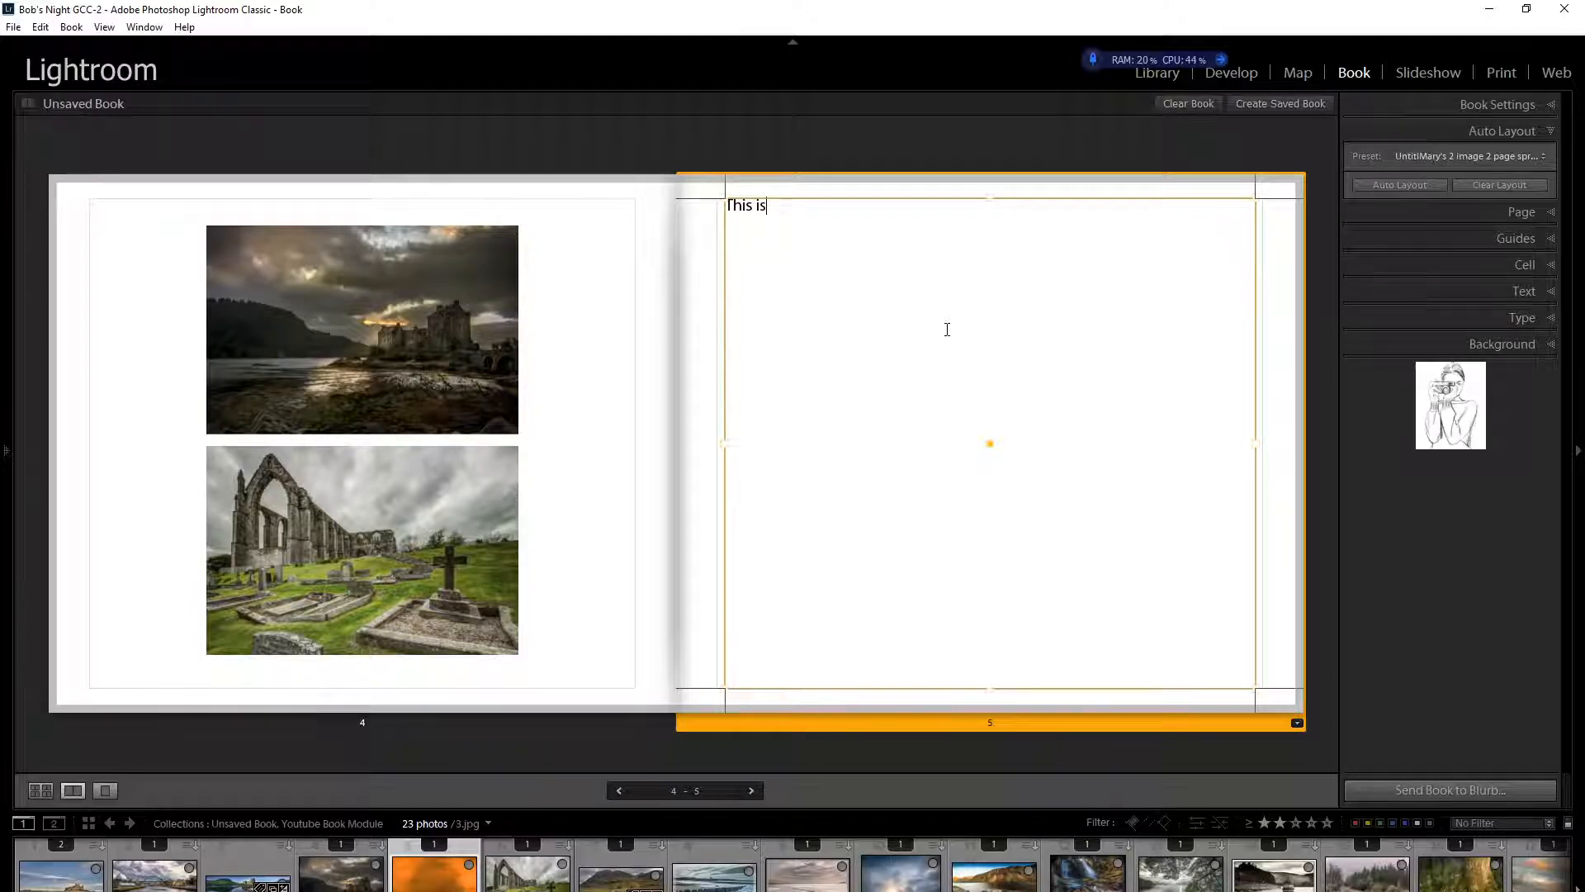
text( mary)
text('s b)
key(BackSpace)
text(Book)
key(Return)
text(zzzzzzzzzzzzzzzzzzzzzzzzzzzzzzzzzzzzzzzzzzzzzzzzzzzzzzzzzzzzzzzzzzzzzzzzzzzzzzzzzzzzzzzzzzzzzzzzzzzzzzzzzzzzzzzzzzzzzzzzzzzzzzzzzzzzzzzzzzzzzzzzzz)
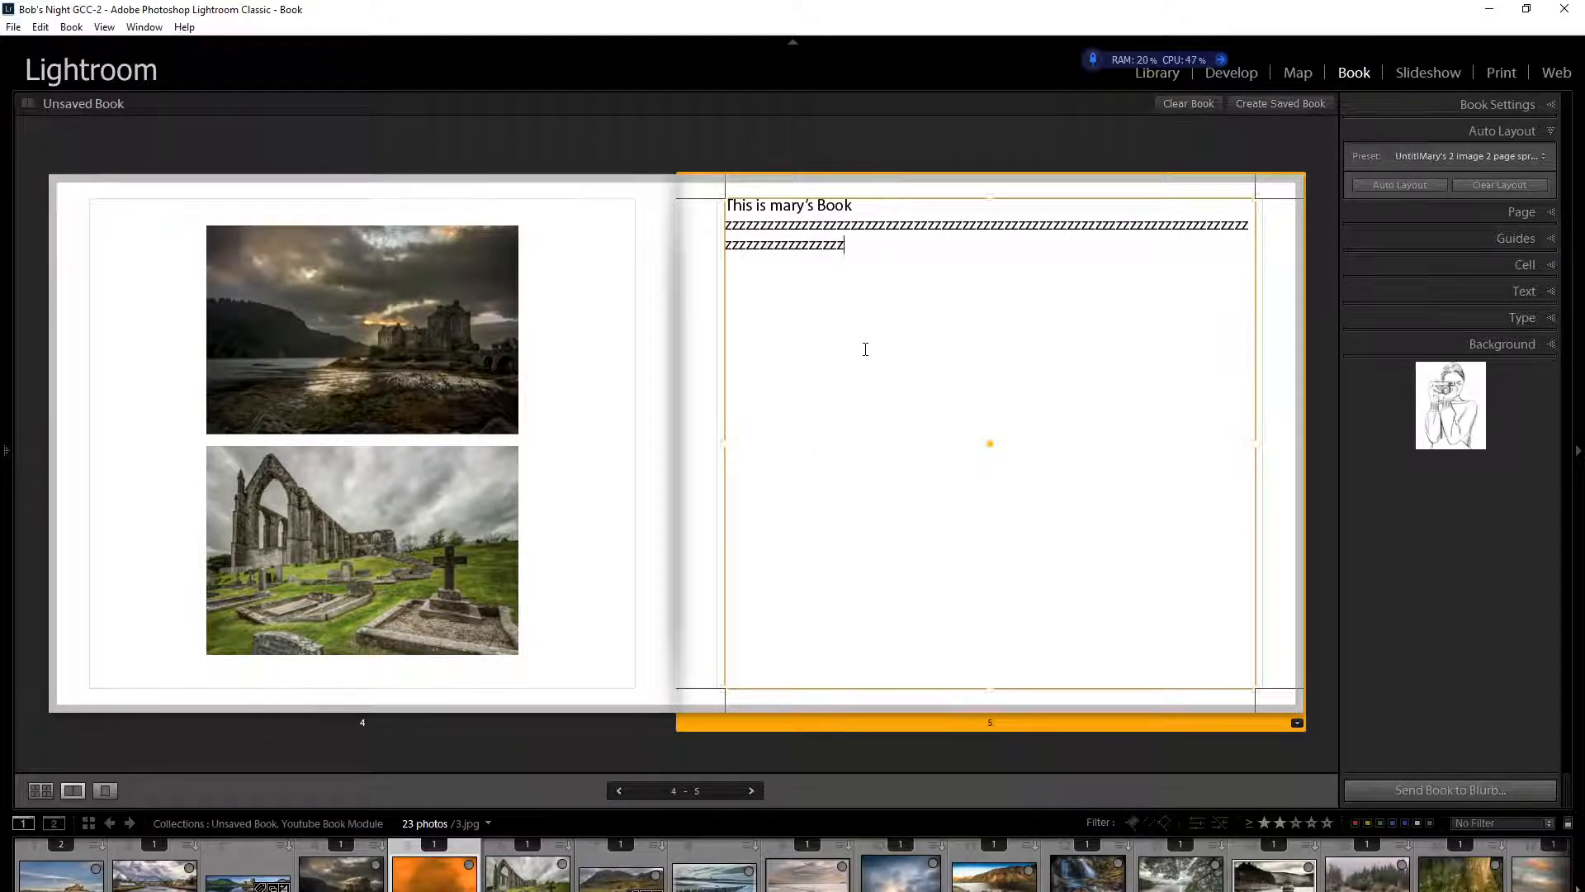
text(zzzzzzzzzzzzzzzz)
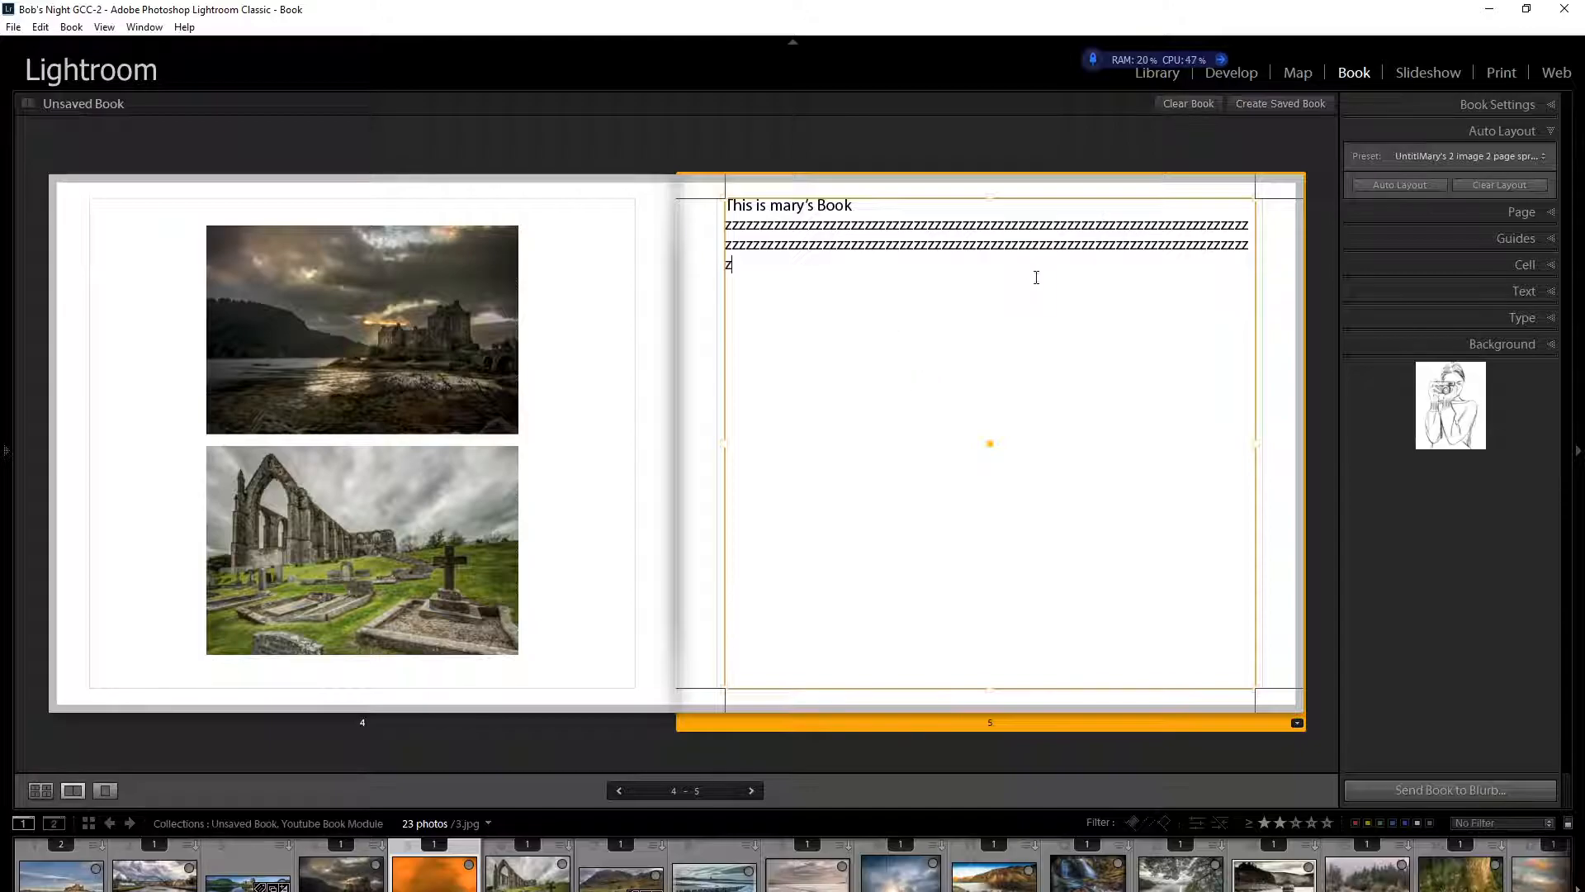
text(zzzzzzzzzzzzzzzzzzzzzzzzzzzzzzzzzzzzzzzzzzzzzzzzzzzzzz)
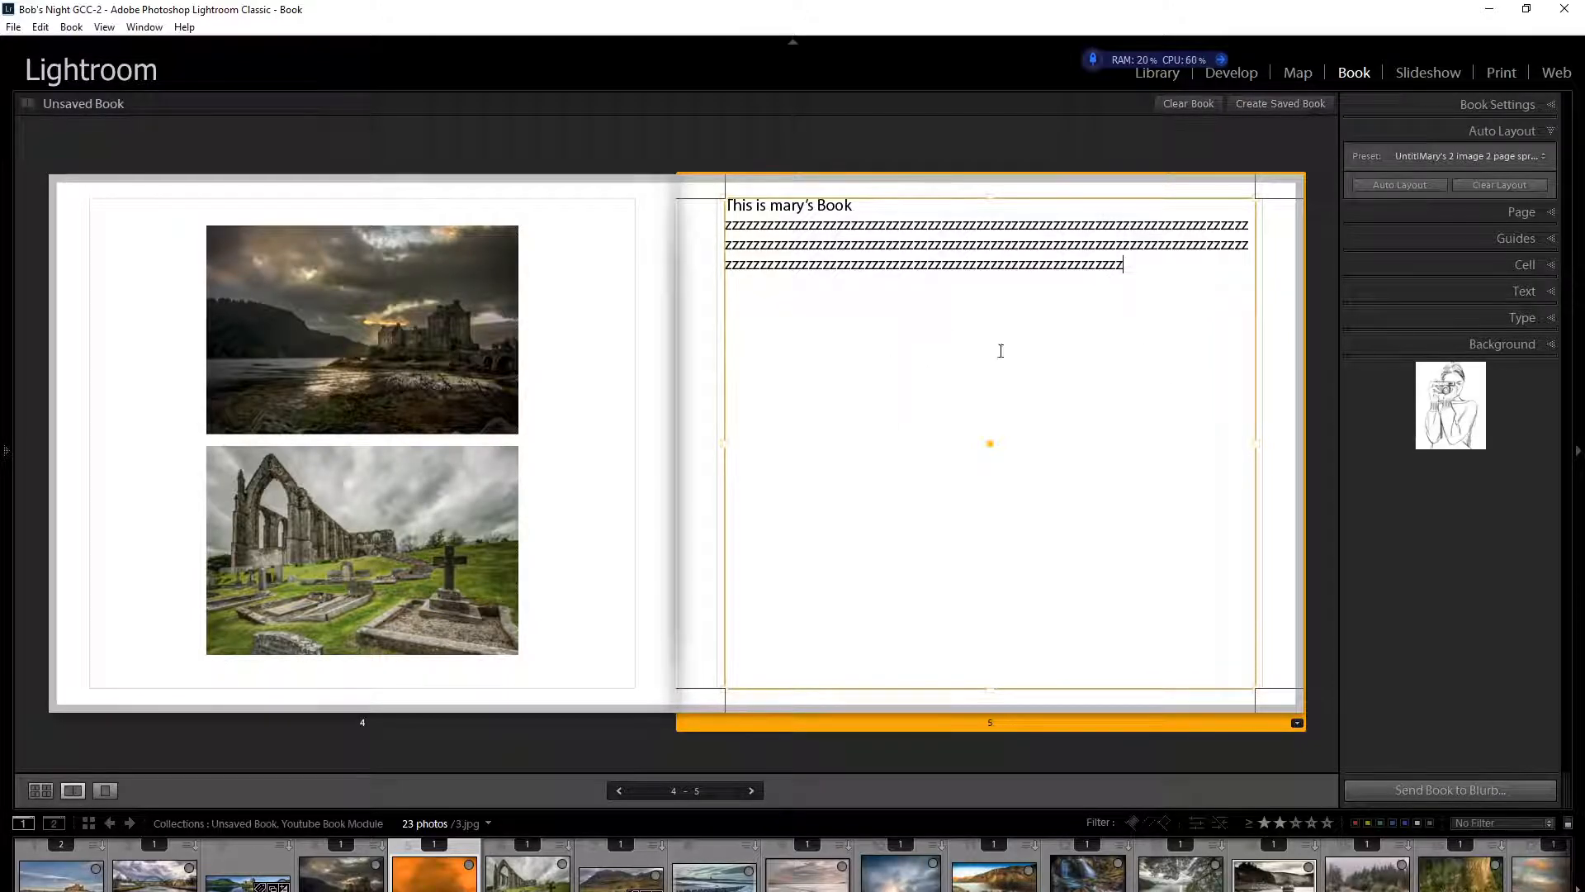
text(zzzzzzzzzzzzzzzzzzzzzzzzzzzzz)
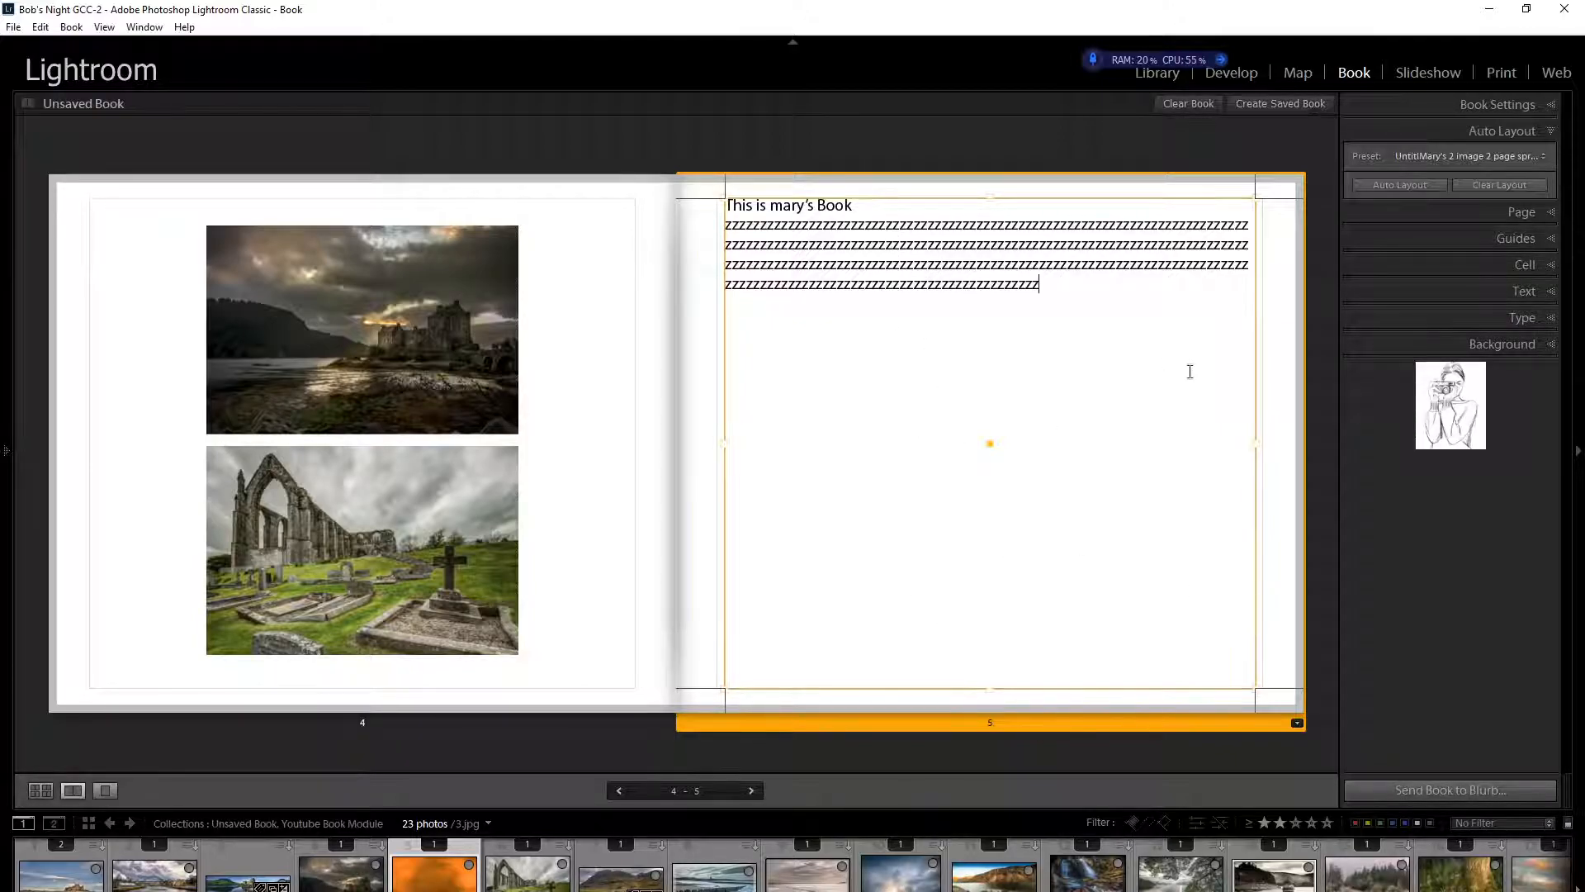
Step: Set the orange photo as the background graphic for the whole book with an opacity of 71%
click(1547, 265)
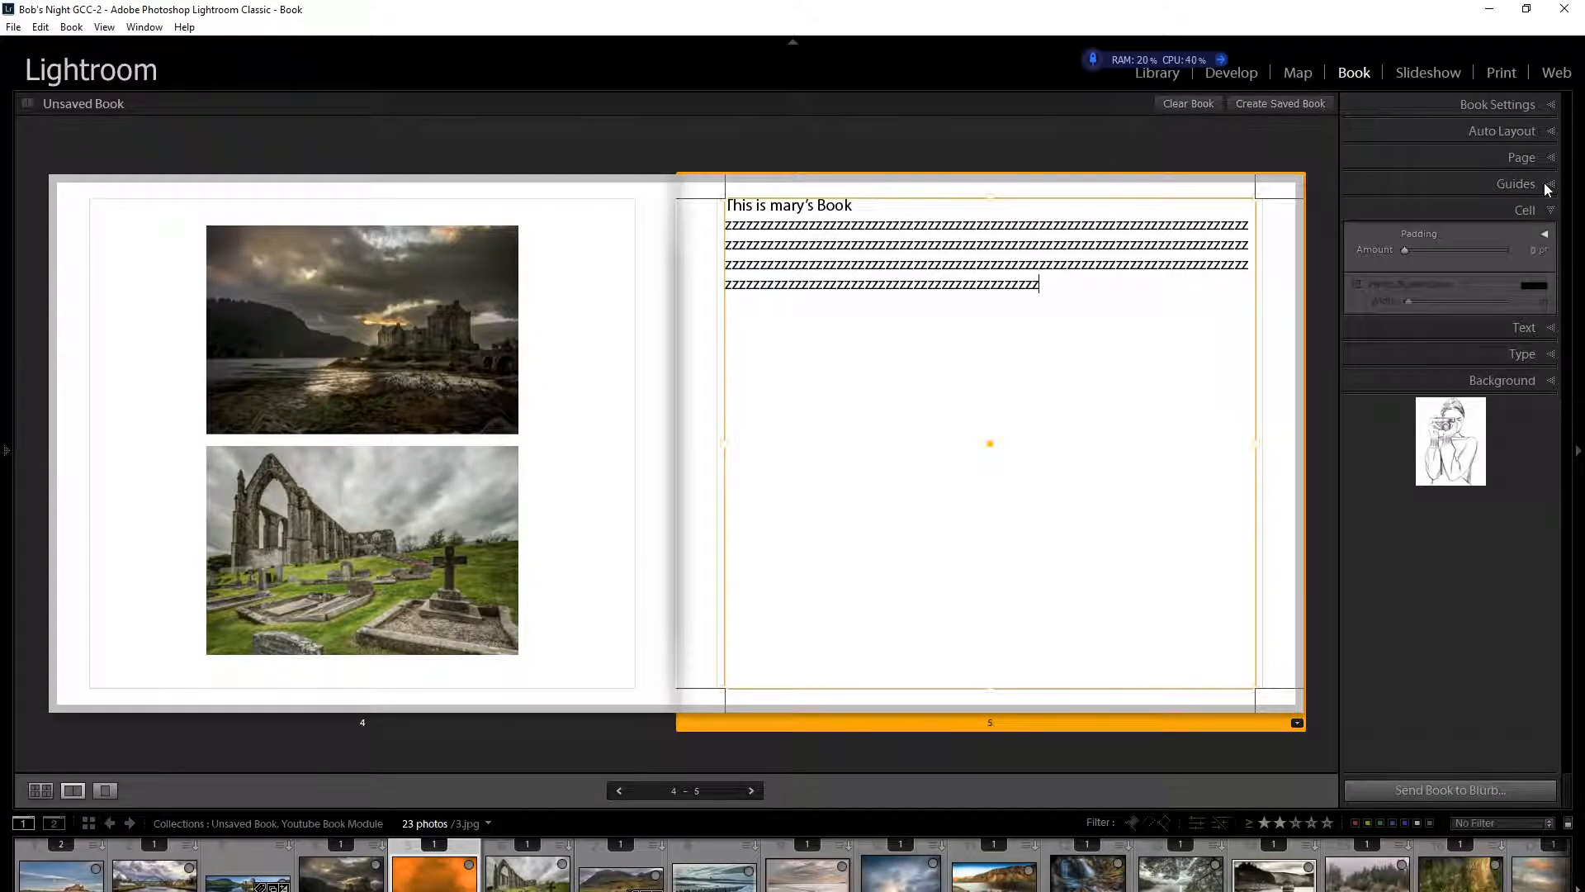
click(1547, 158)
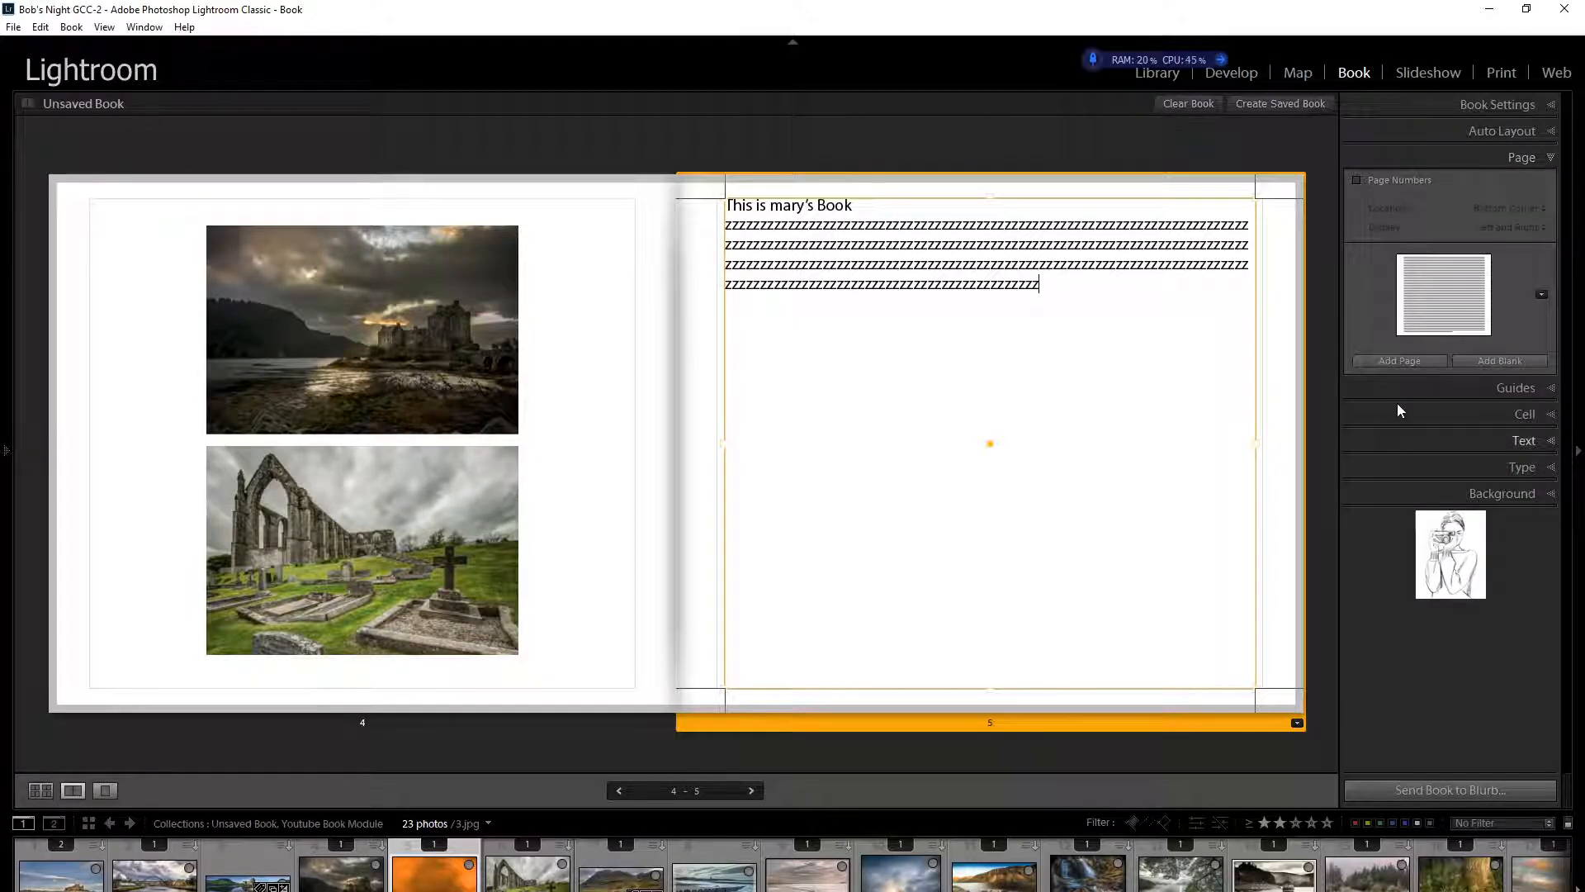
click(1511, 493)
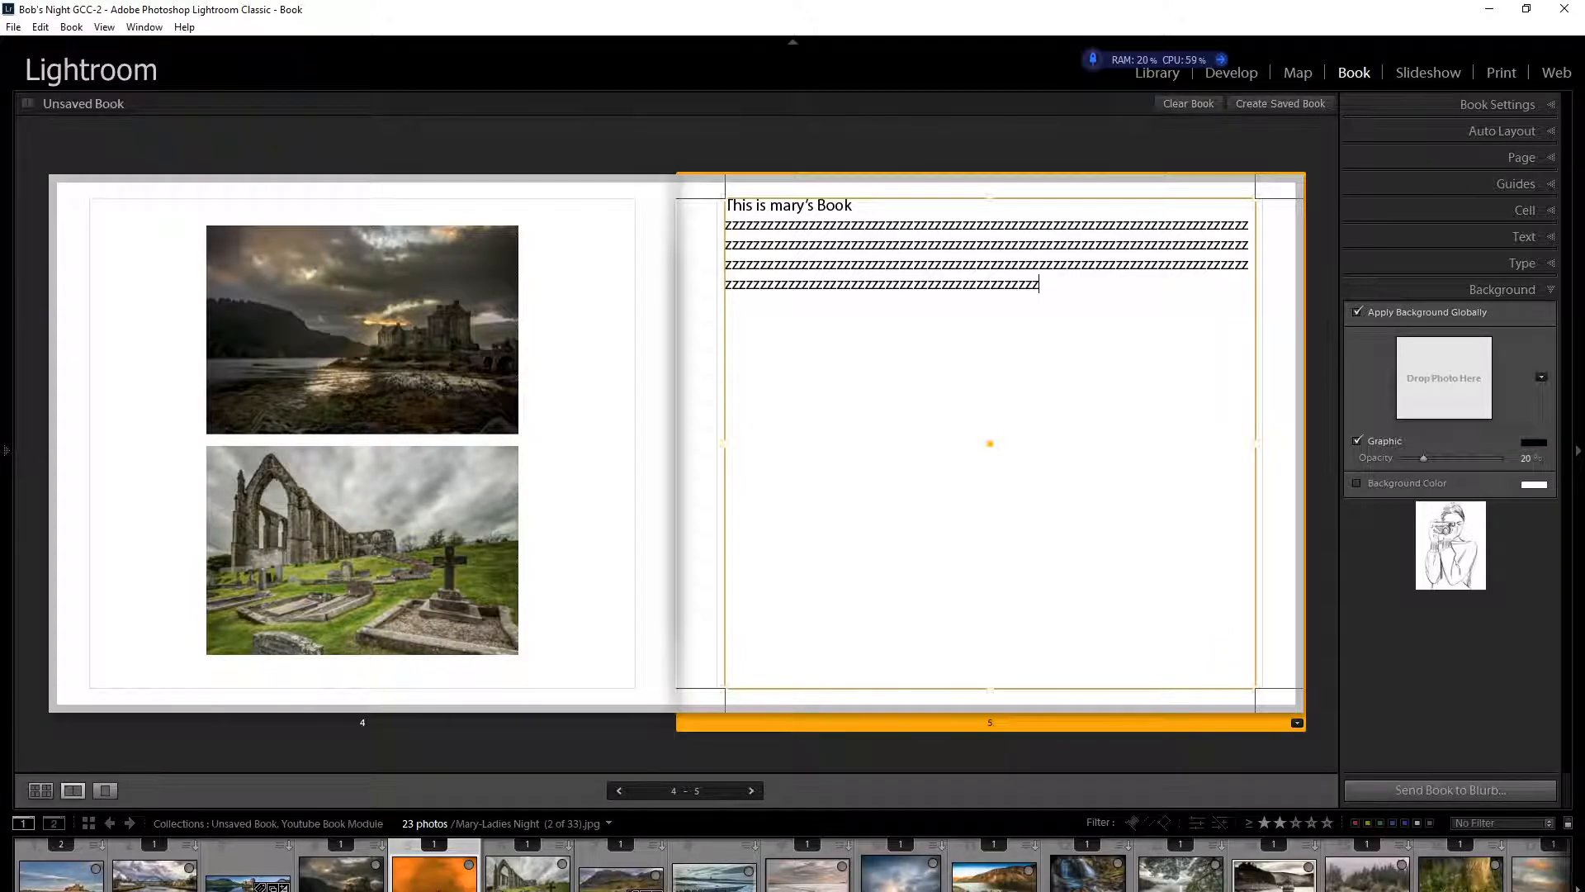
drag(430, 887, 1451, 386)
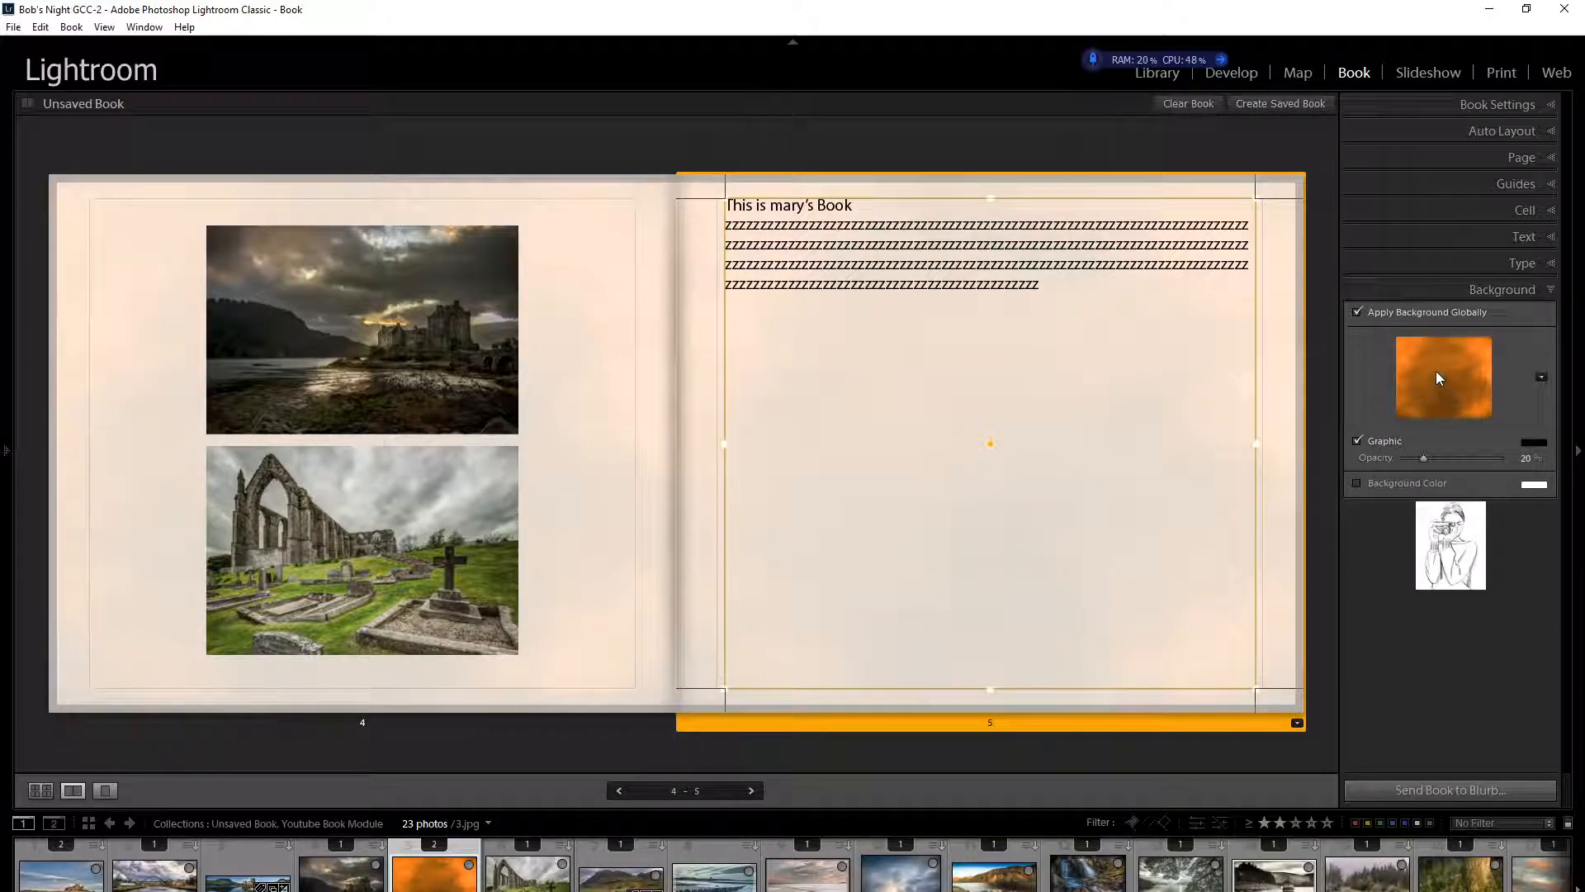
drag(1423, 459, 1471, 458)
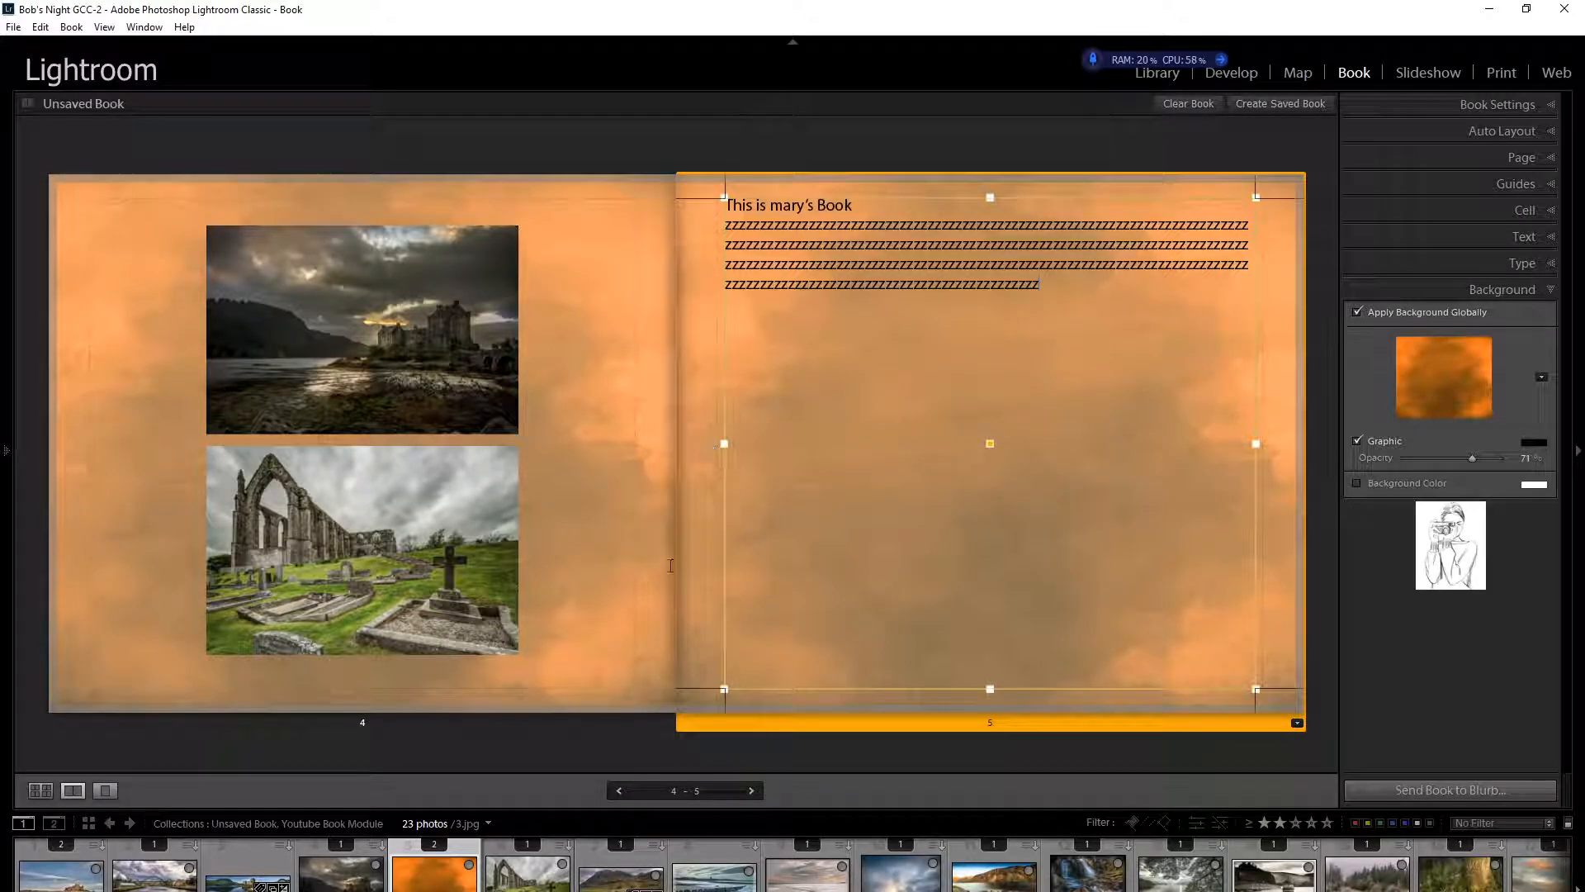
Step: Review the background across the book in the multi-page view, and turn off applying it globally from the page 4-5 spread
click(40, 790)
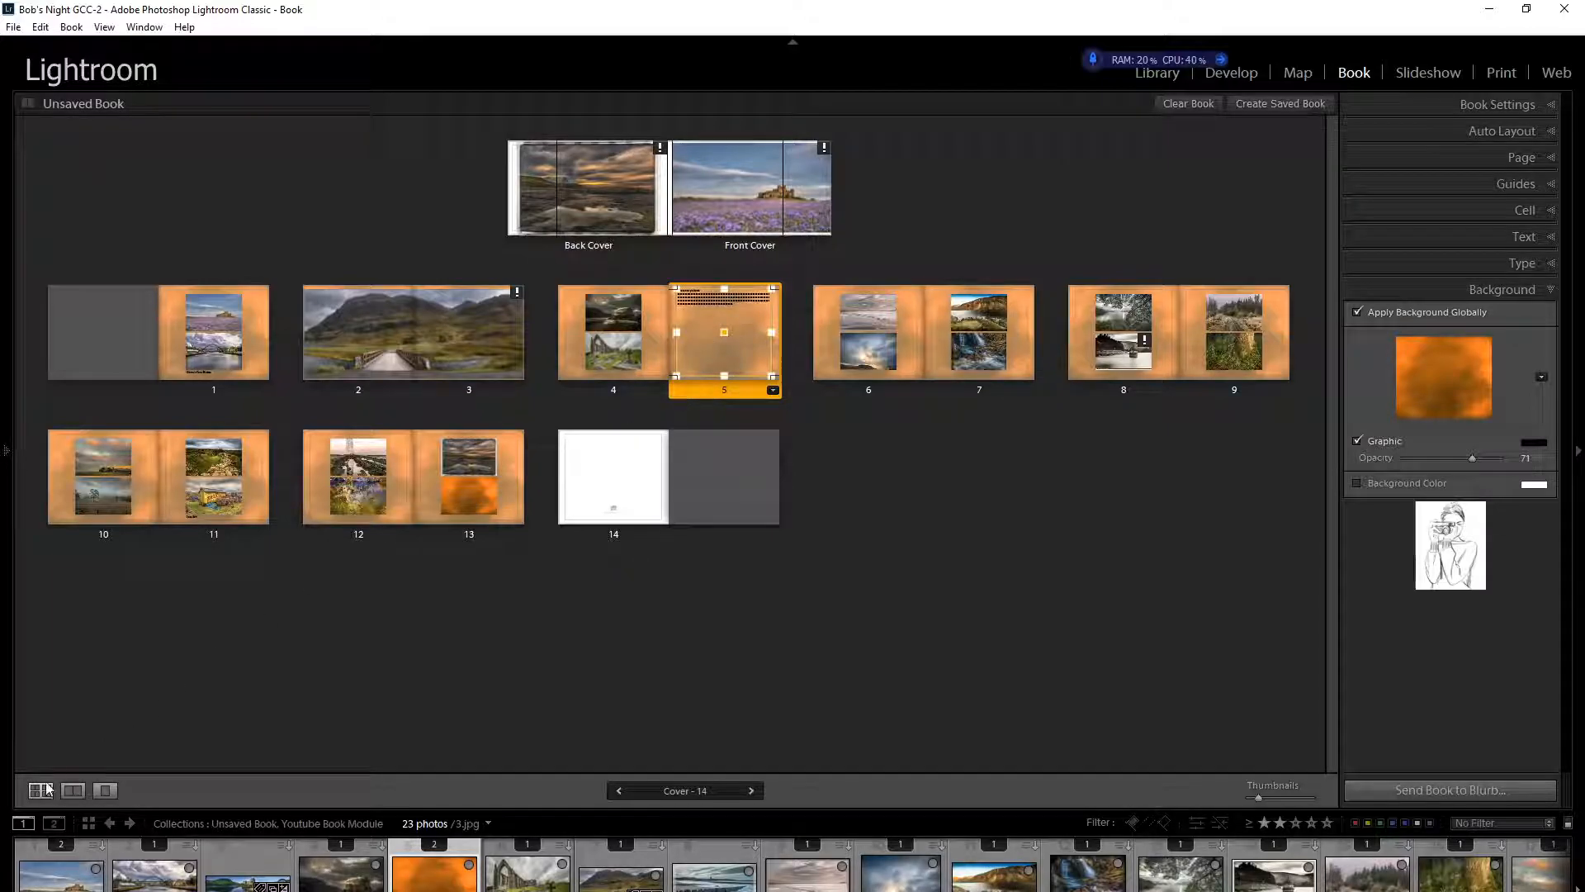
double_click(723, 348)
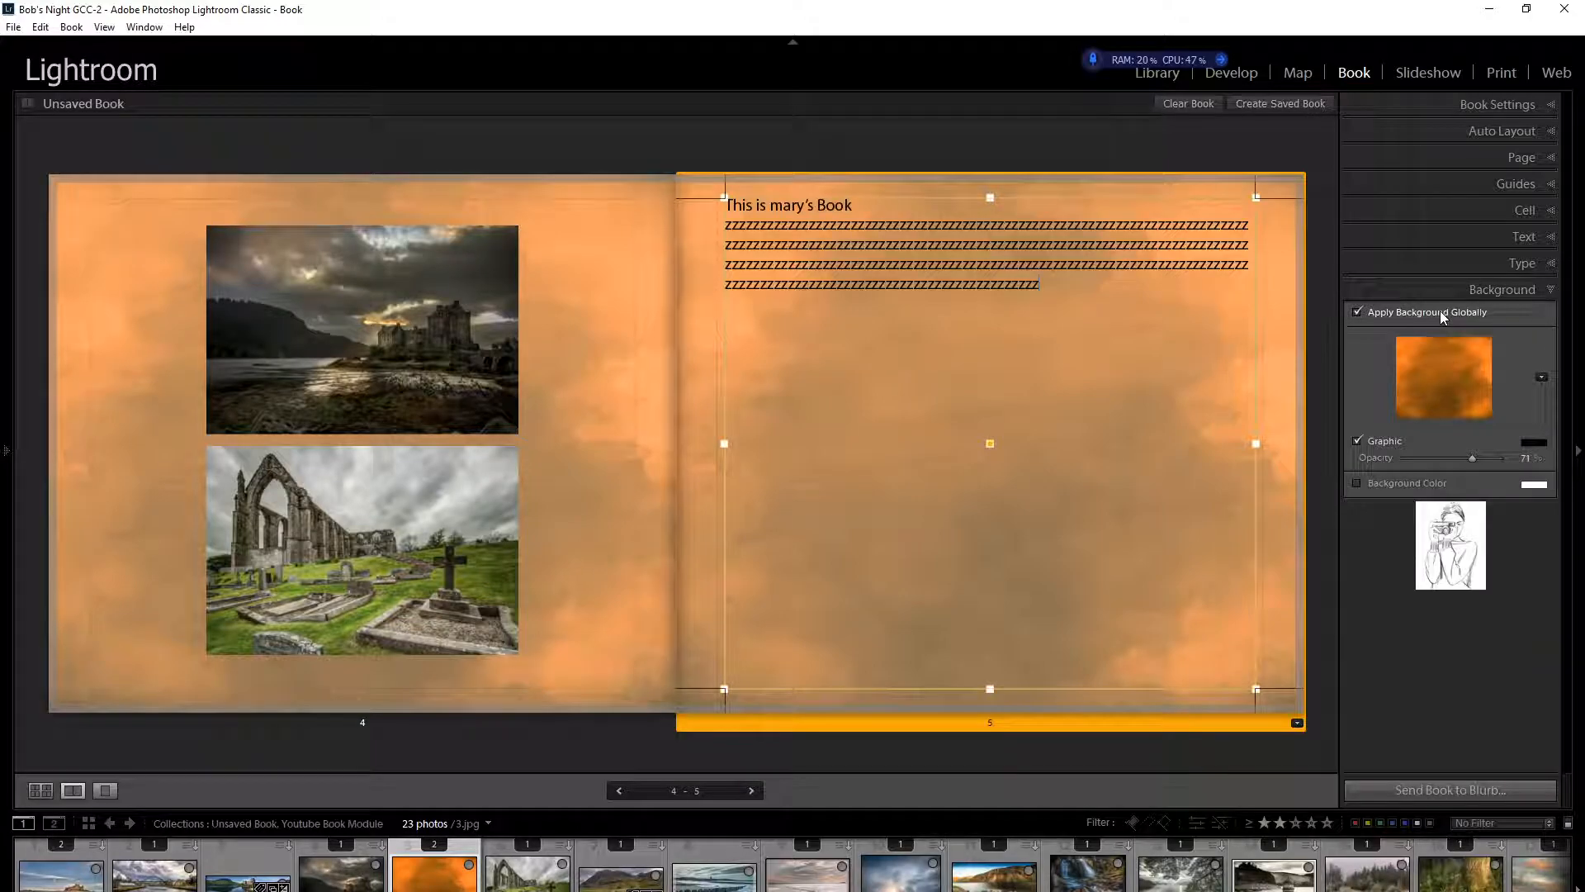
click(1355, 313)
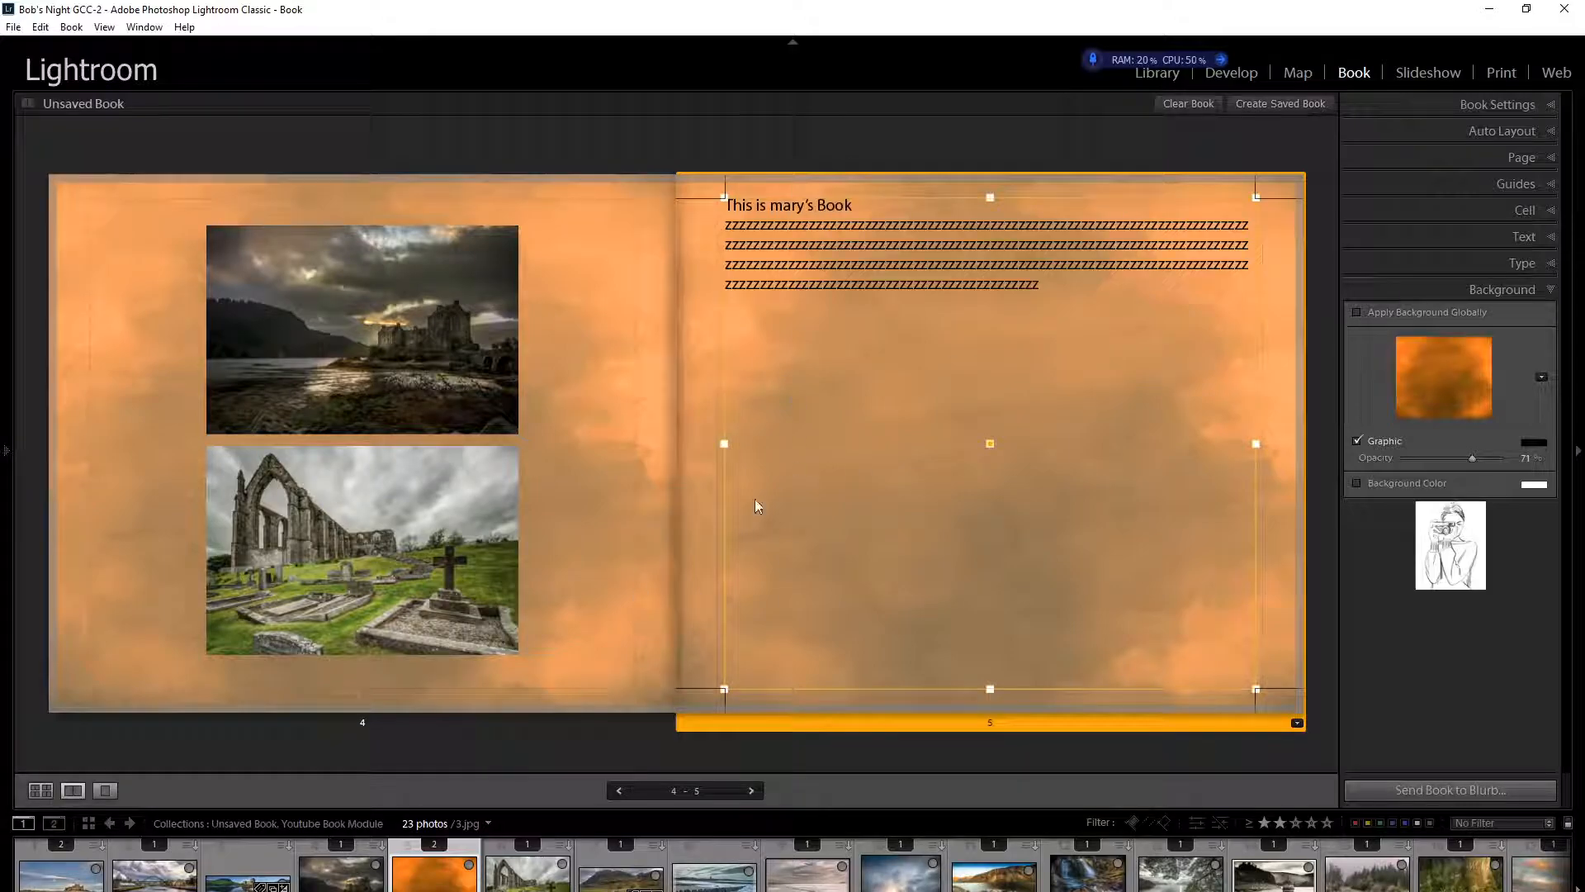
key(ctrl+e)
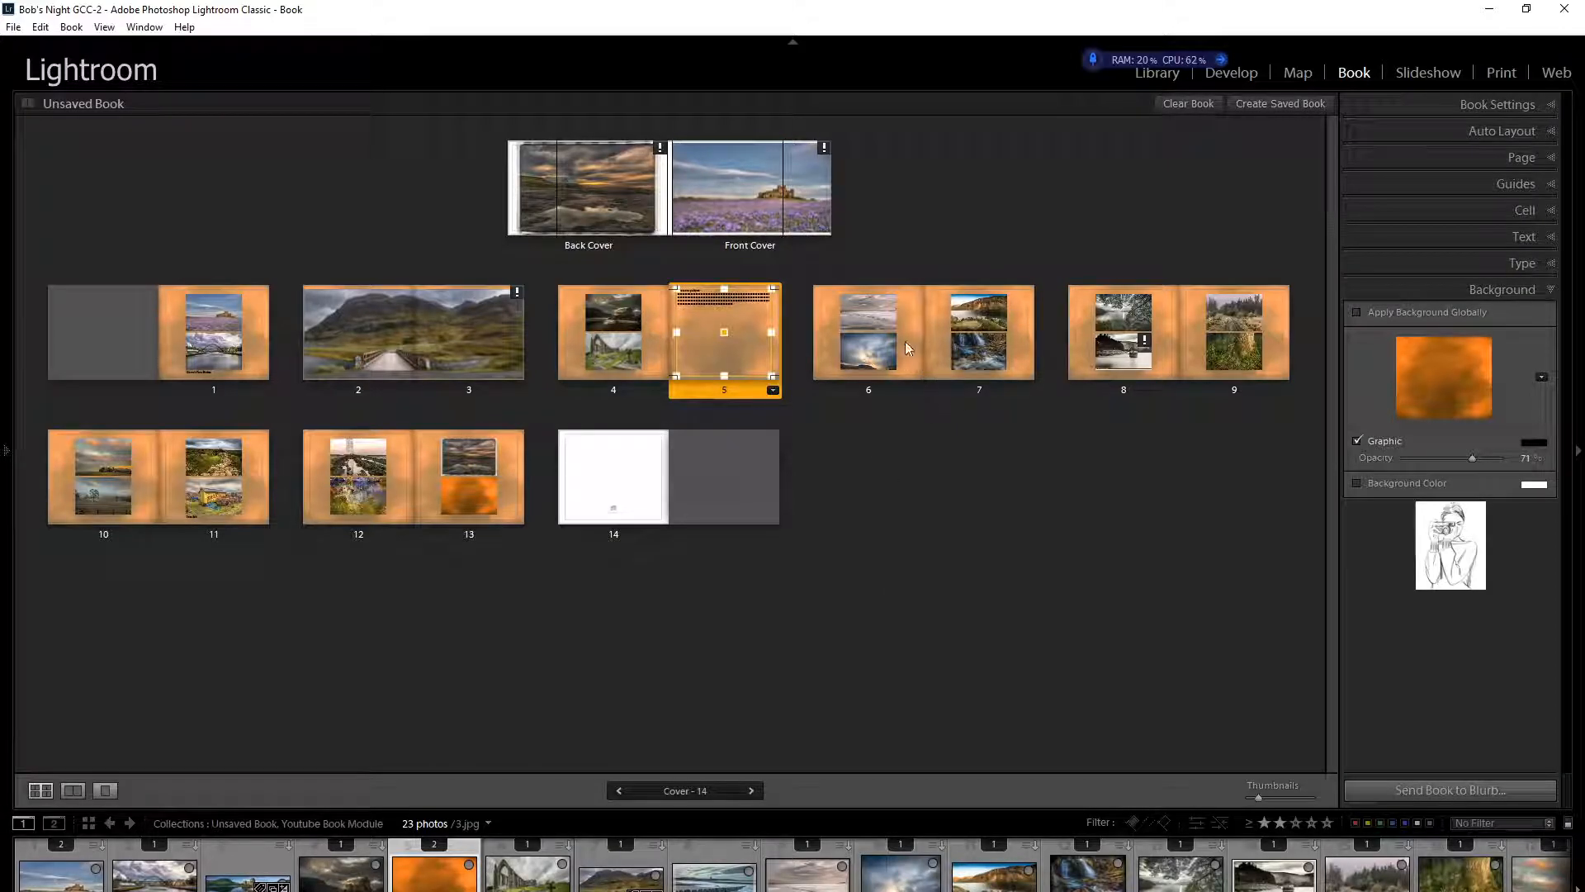
key(ctrl+r)
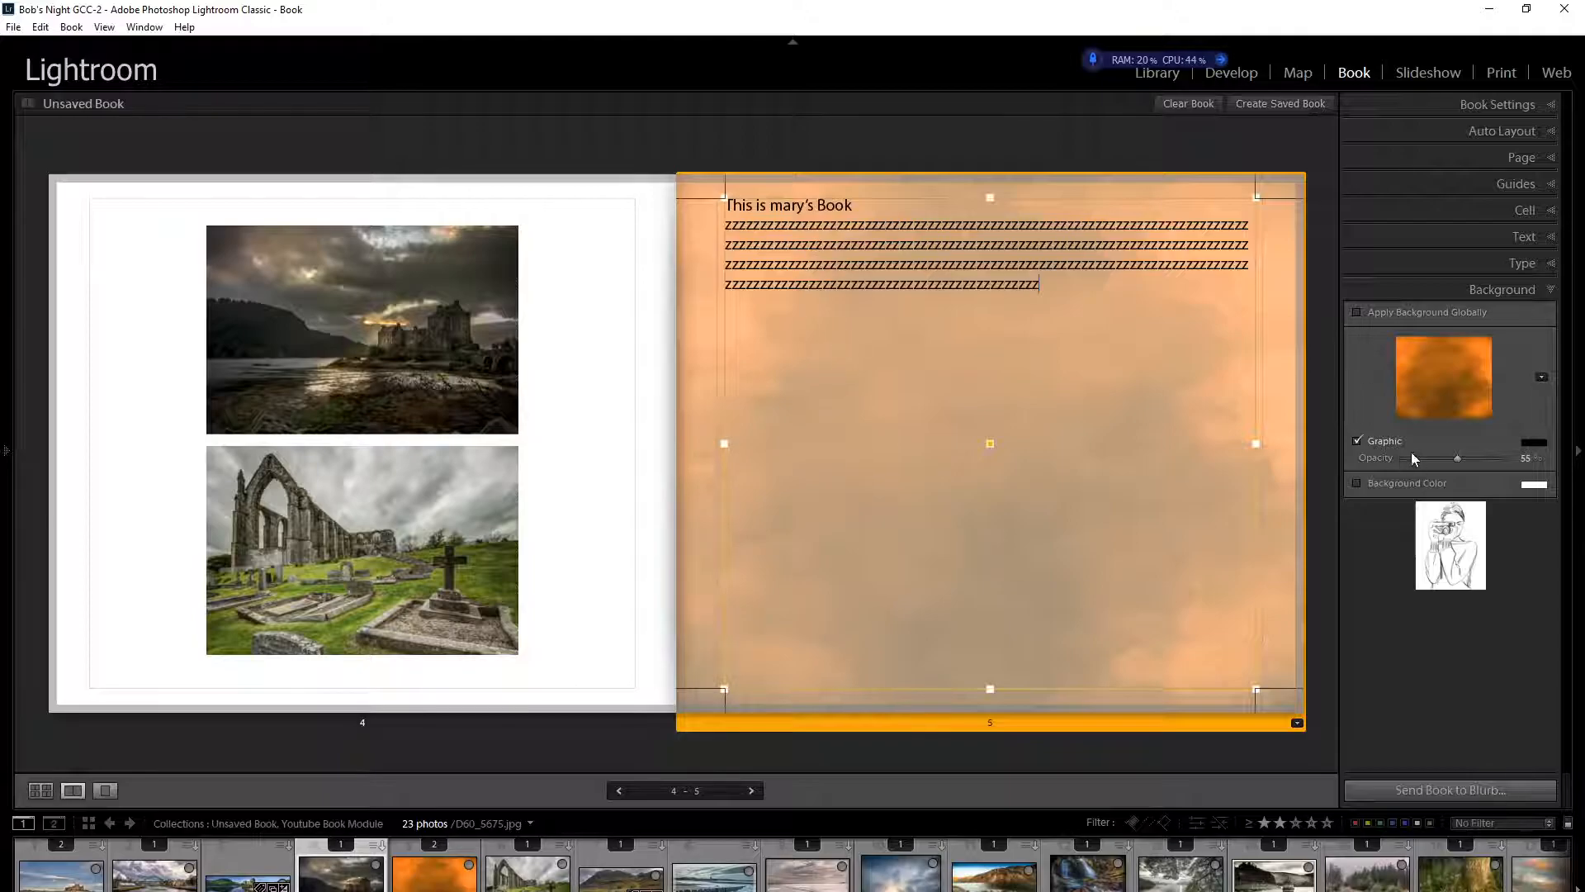
Step: Apply the first map graphic from the Travel backgrounds to page 5
click(1542, 378)
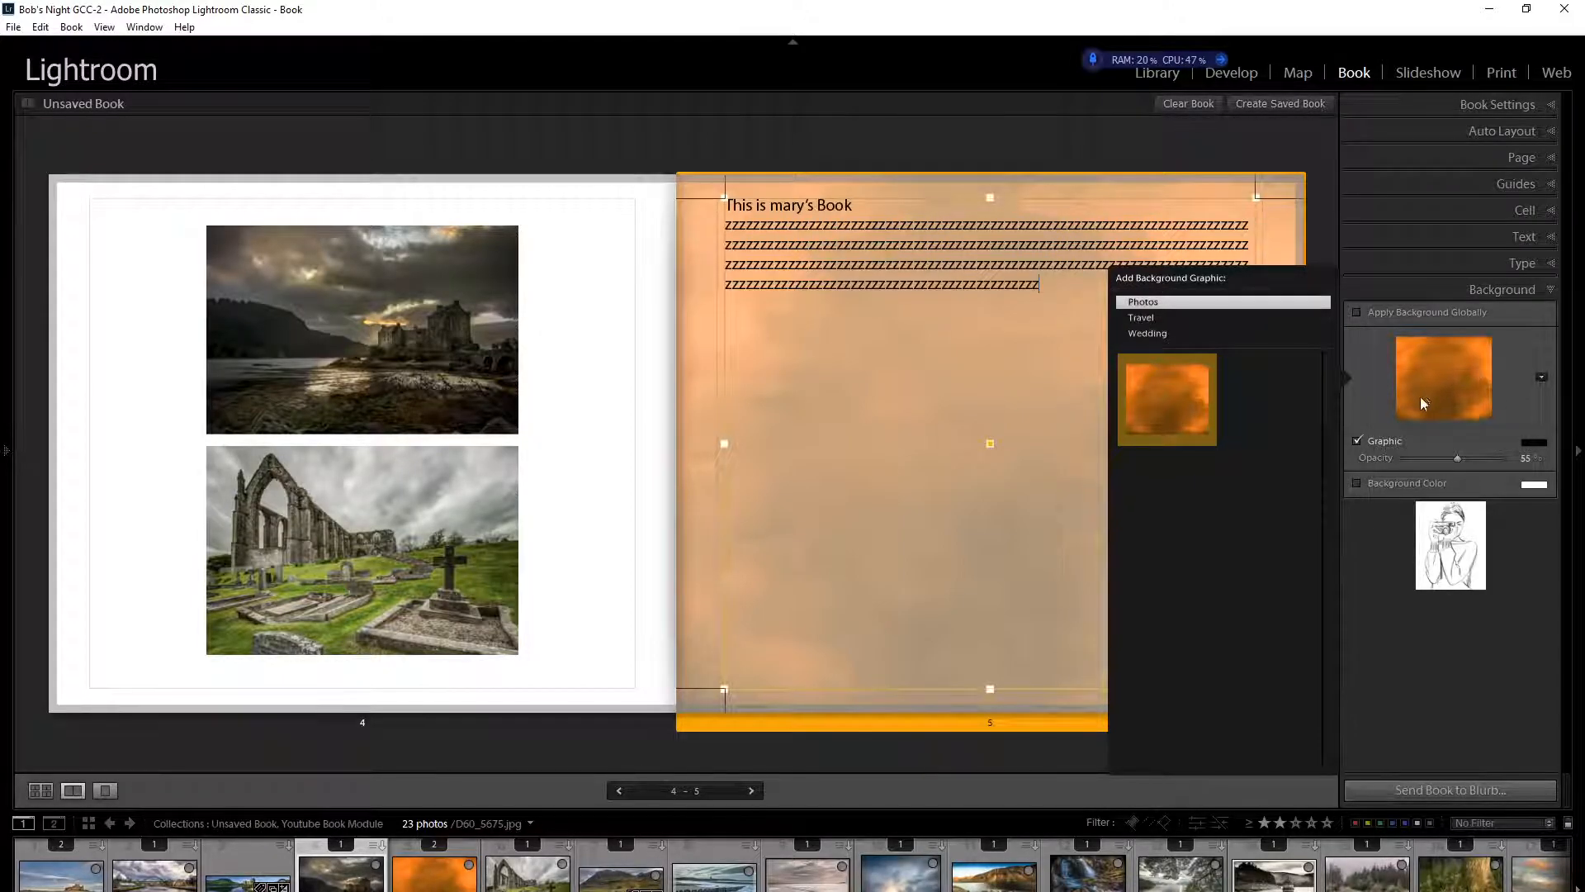
click(1148, 320)
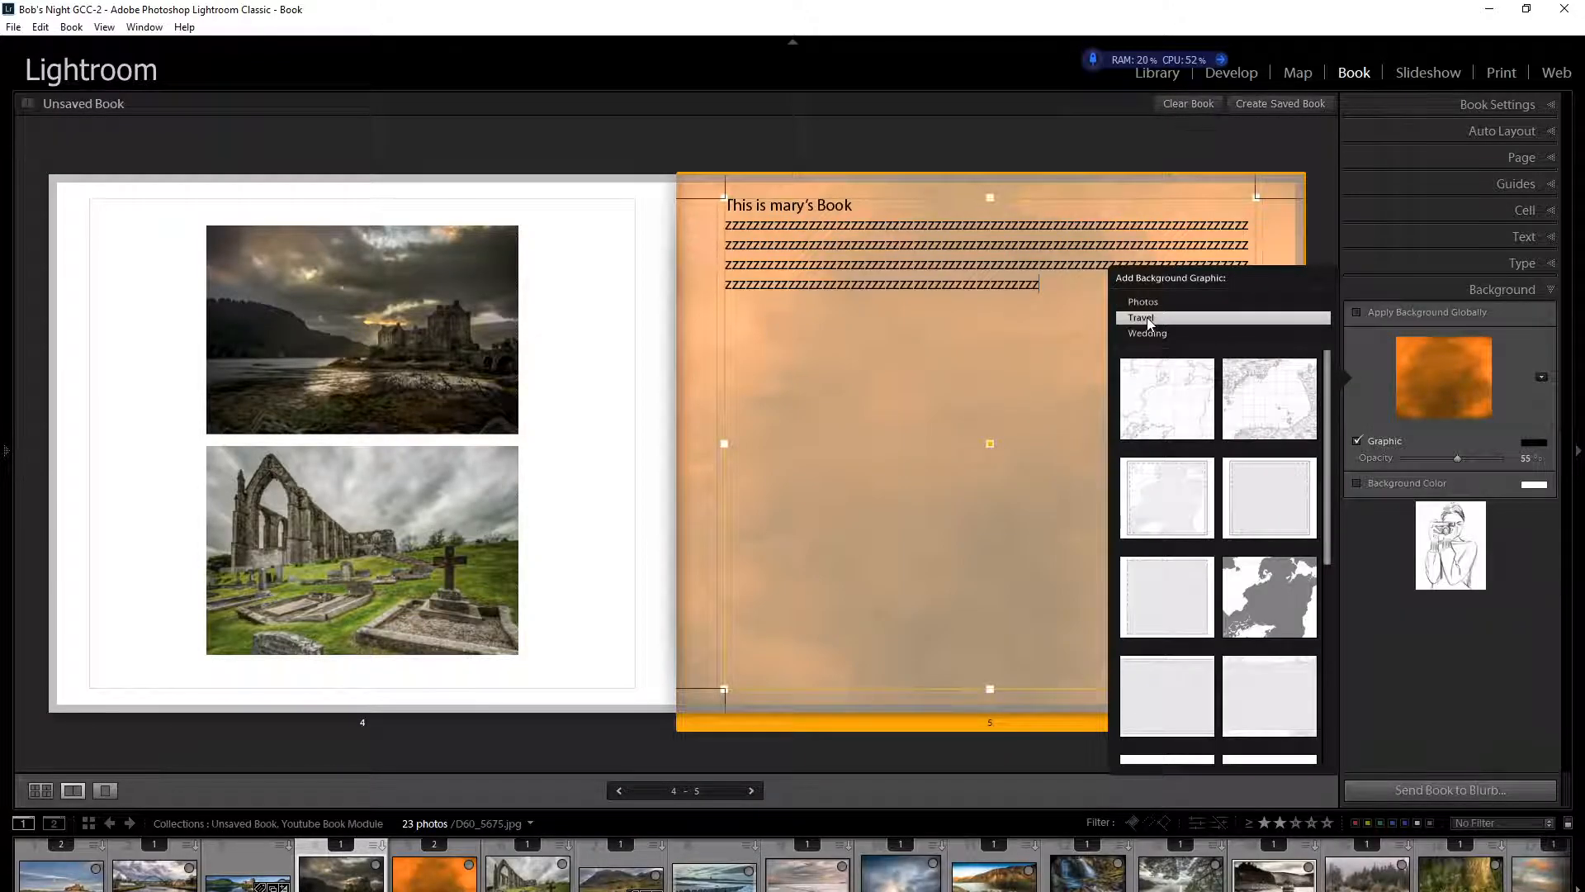
click(1177, 408)
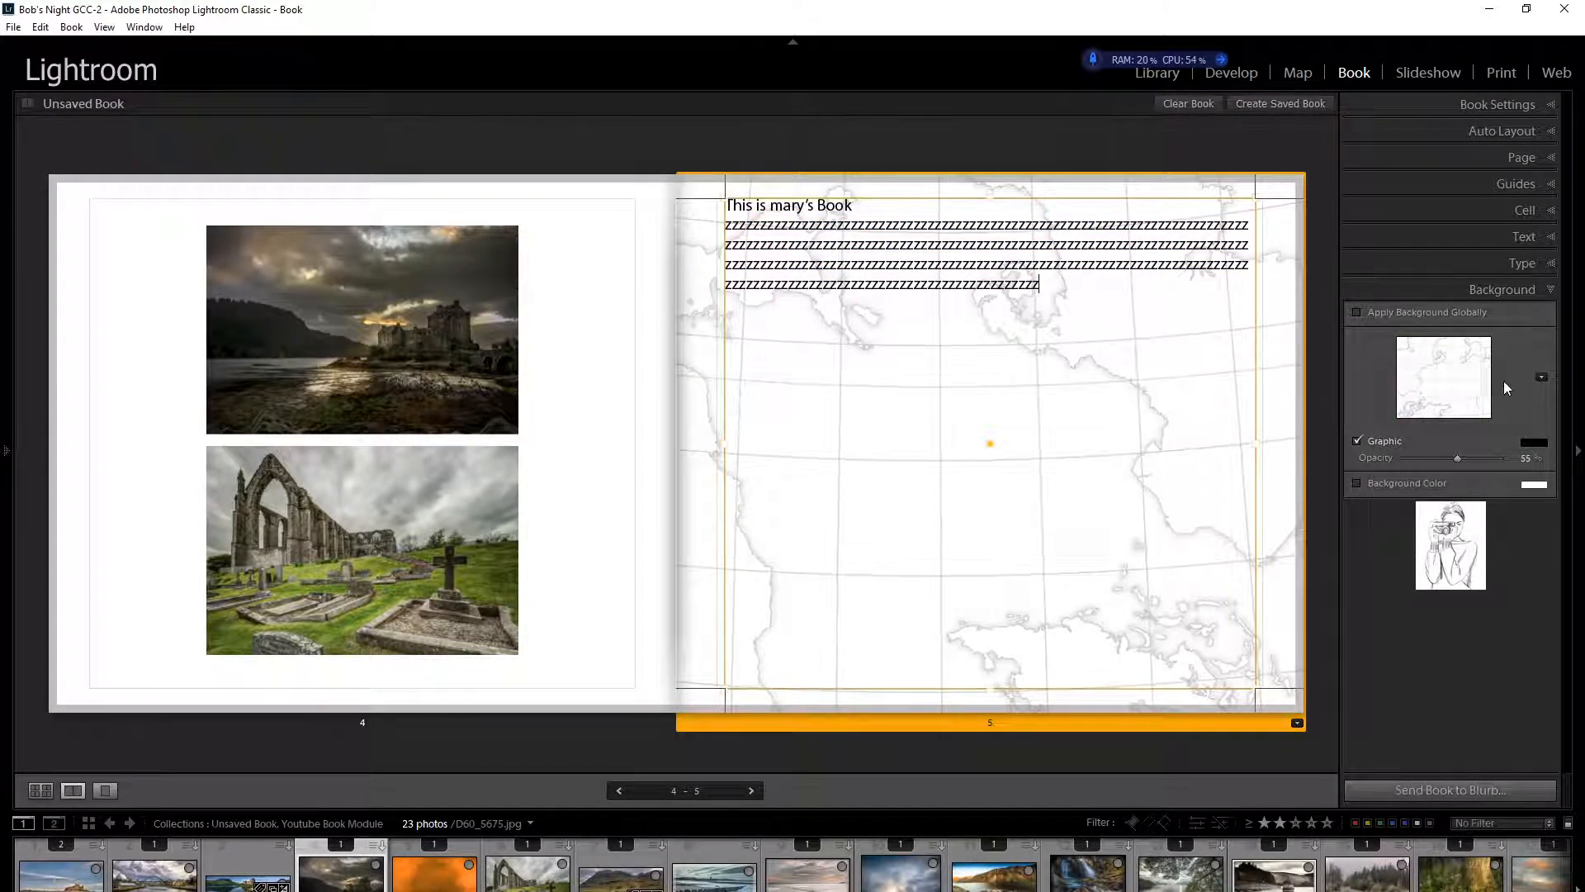
Step: Swap page 5's background graphic for the large flourish from the Wedding set
click(1542, 377)
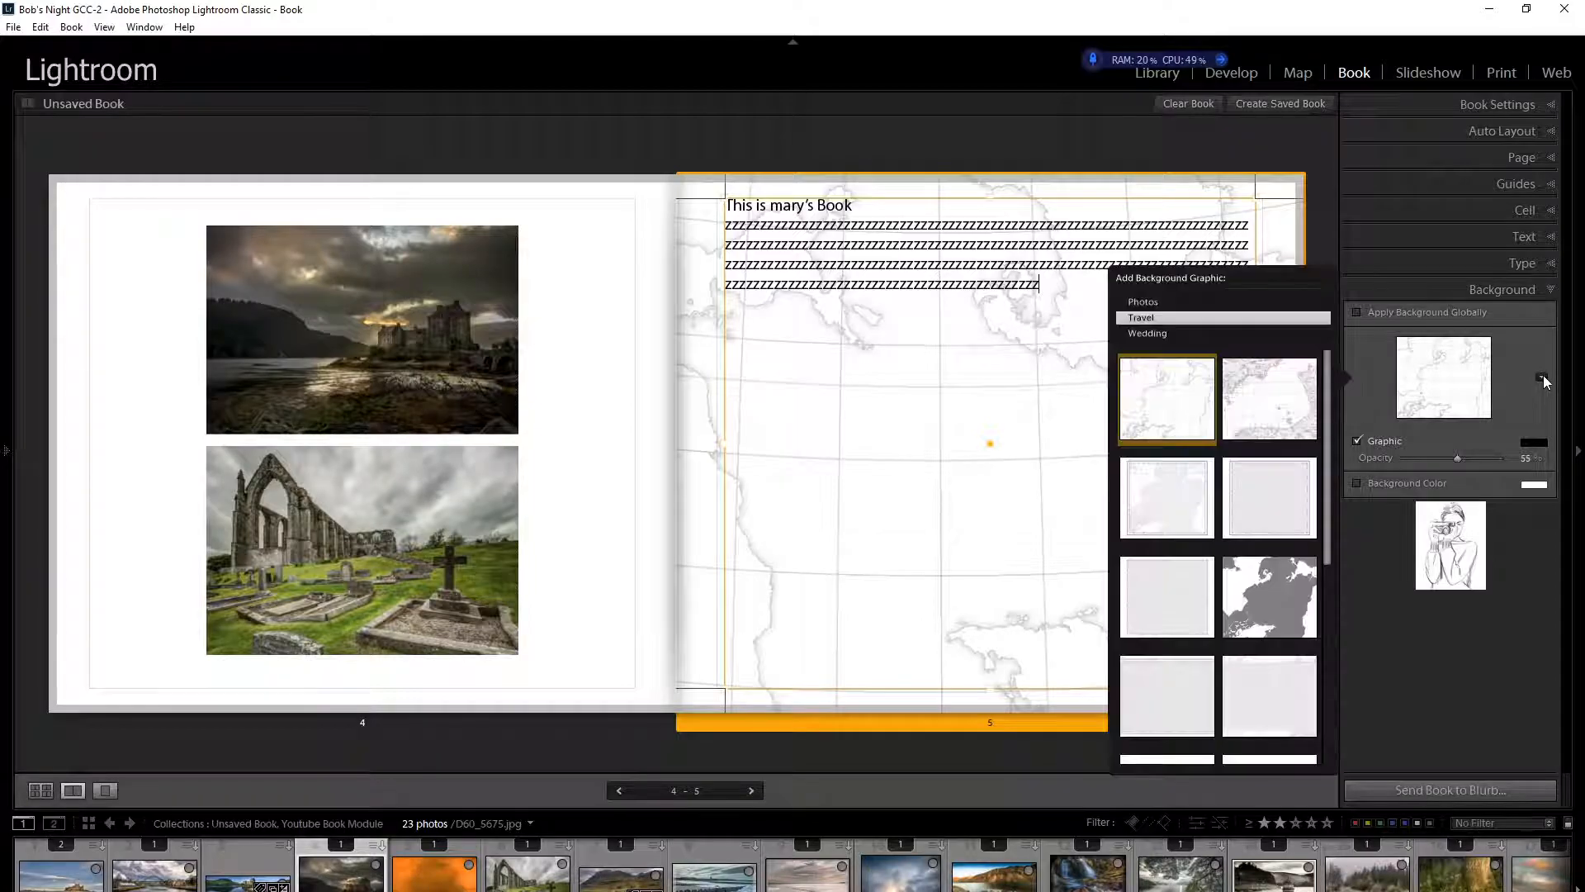
click(1149, 334)
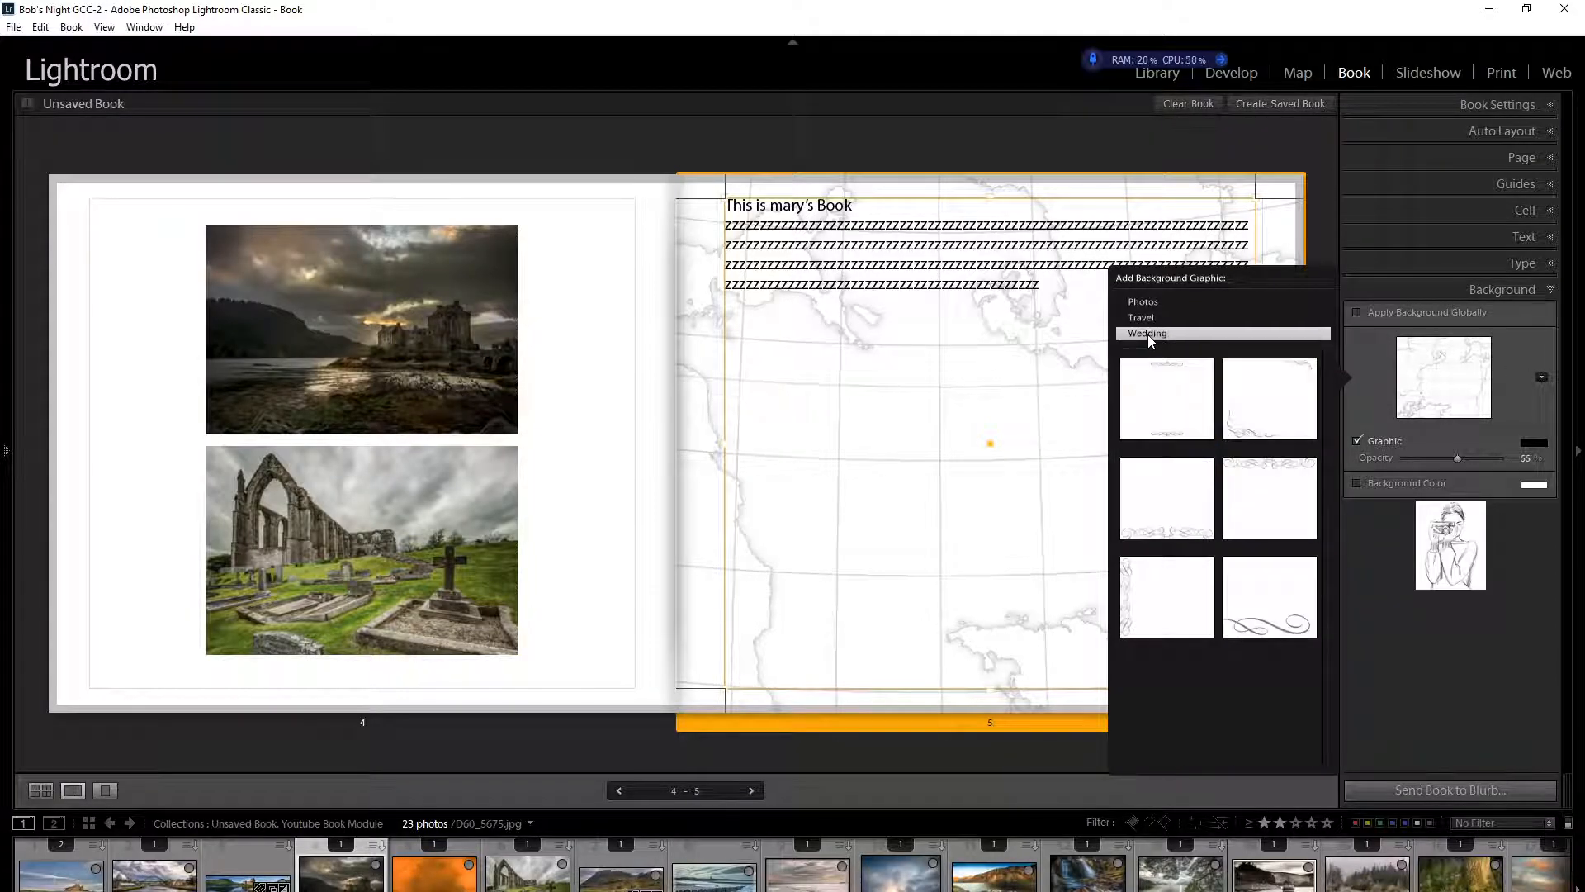
click(1271, 616)
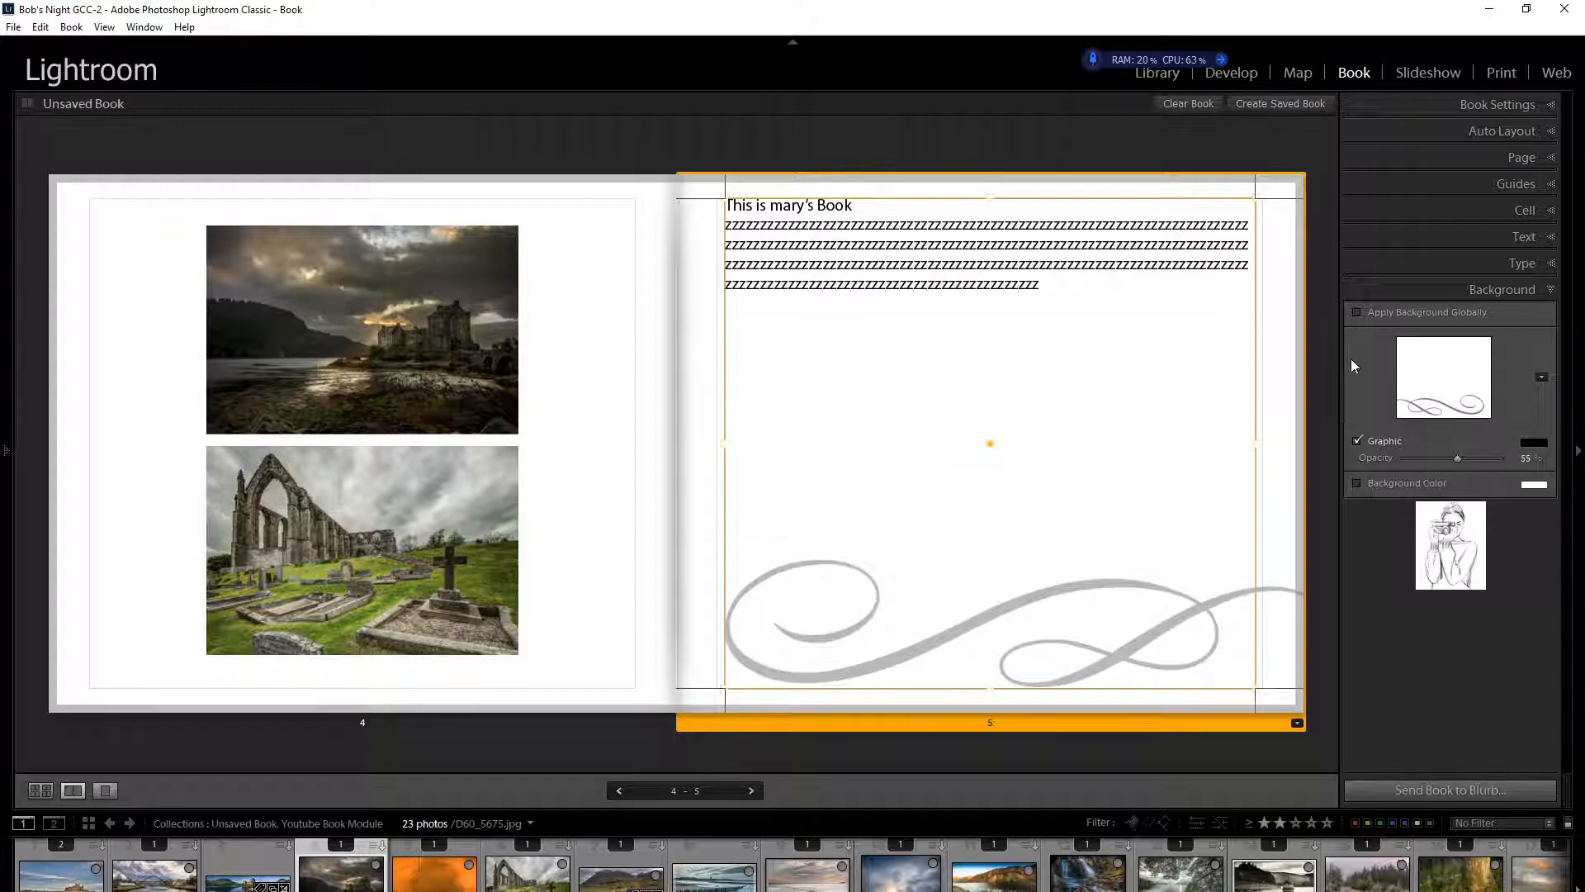
Step: Reapply the orange photo from the Photos backgrounds as page 5's background graphic
click(1542, 377)
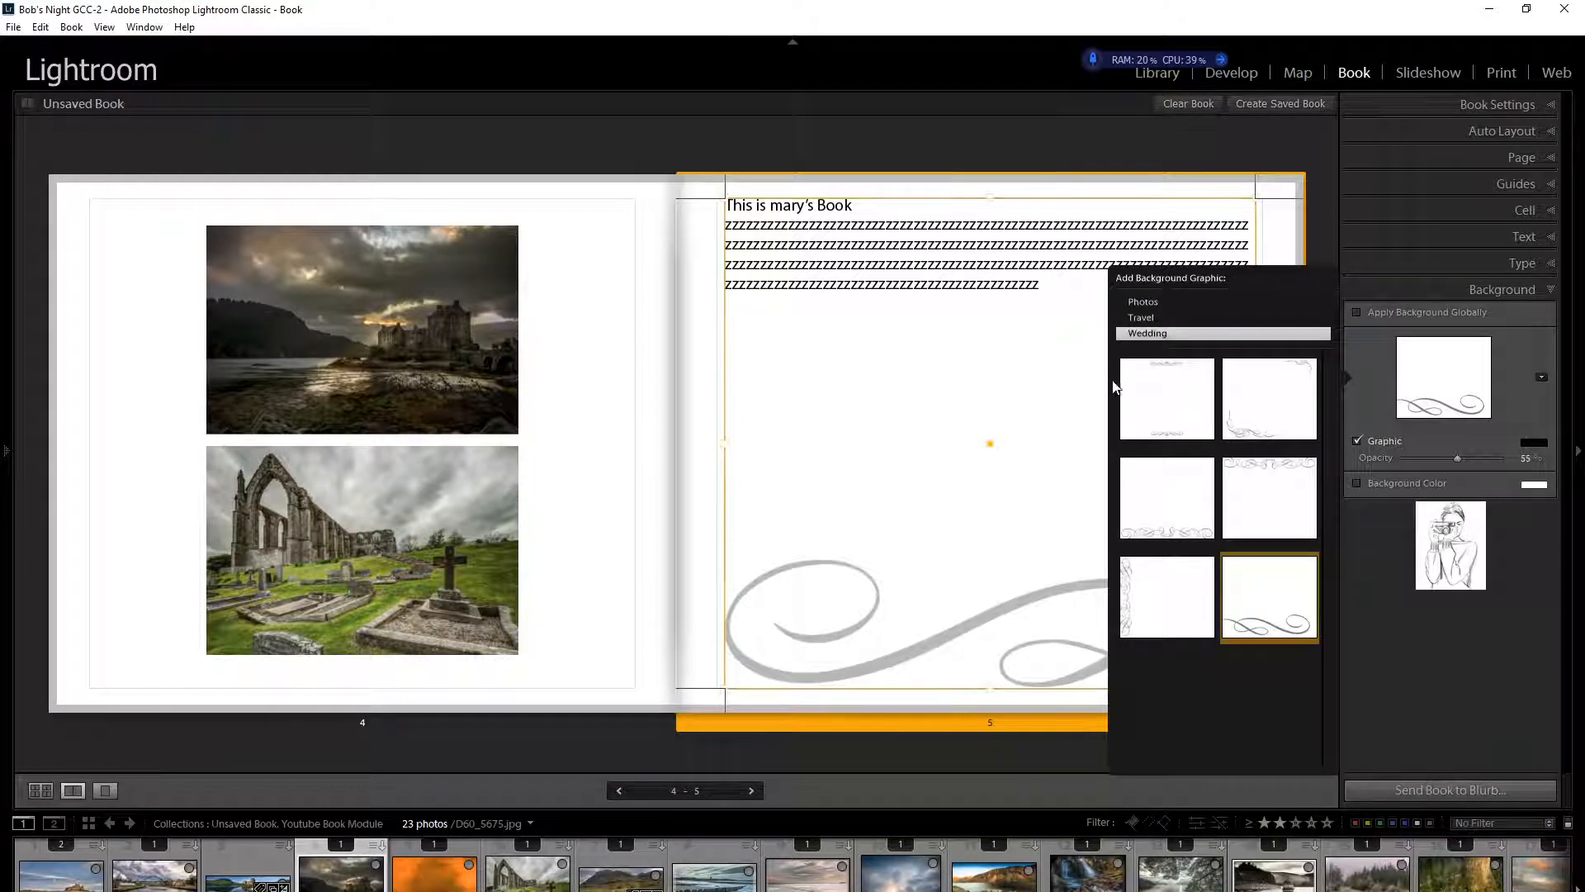
click(1192, 303)
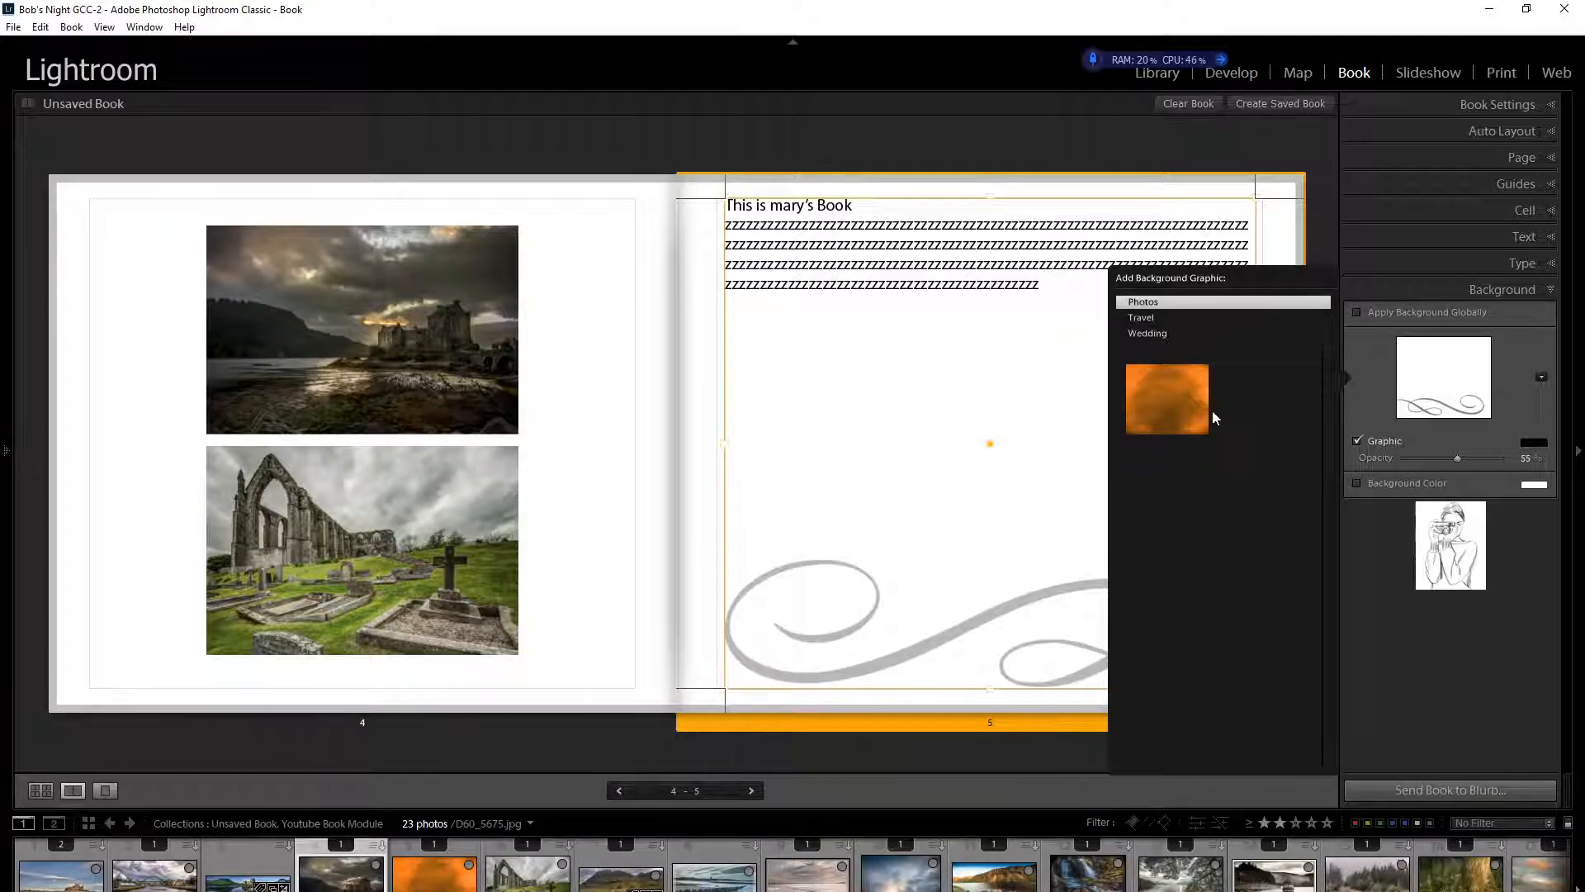
click(1182, 399)
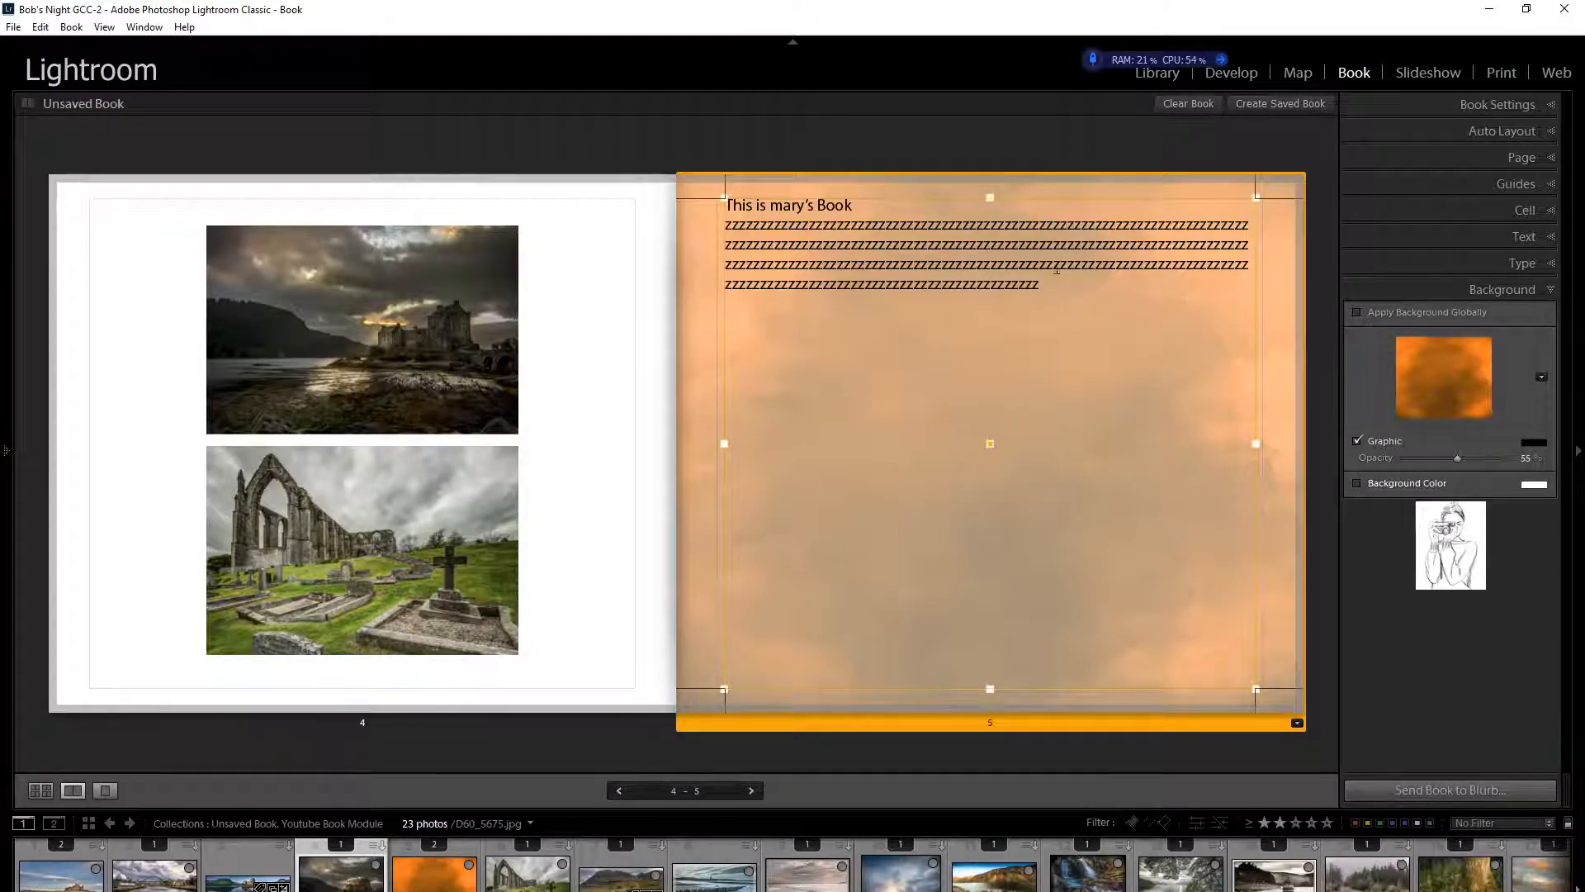
Step: Replace page 5's background graphic with a solid background color, trying blue and a light yellow-green
click(1355, 483)
click(1357, 440)
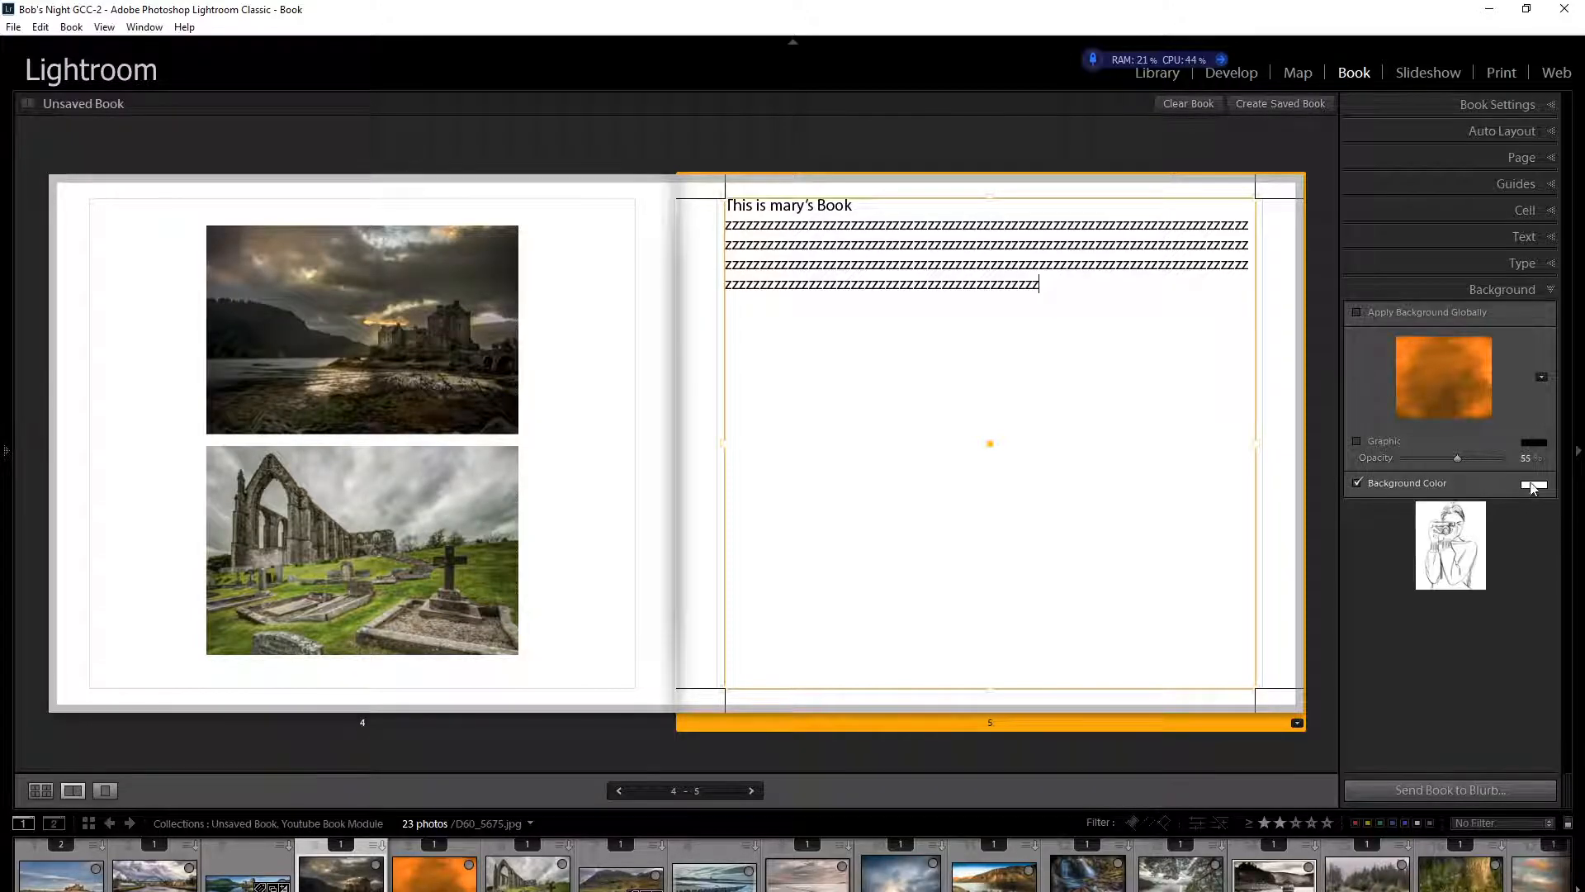
click(1533, 485)
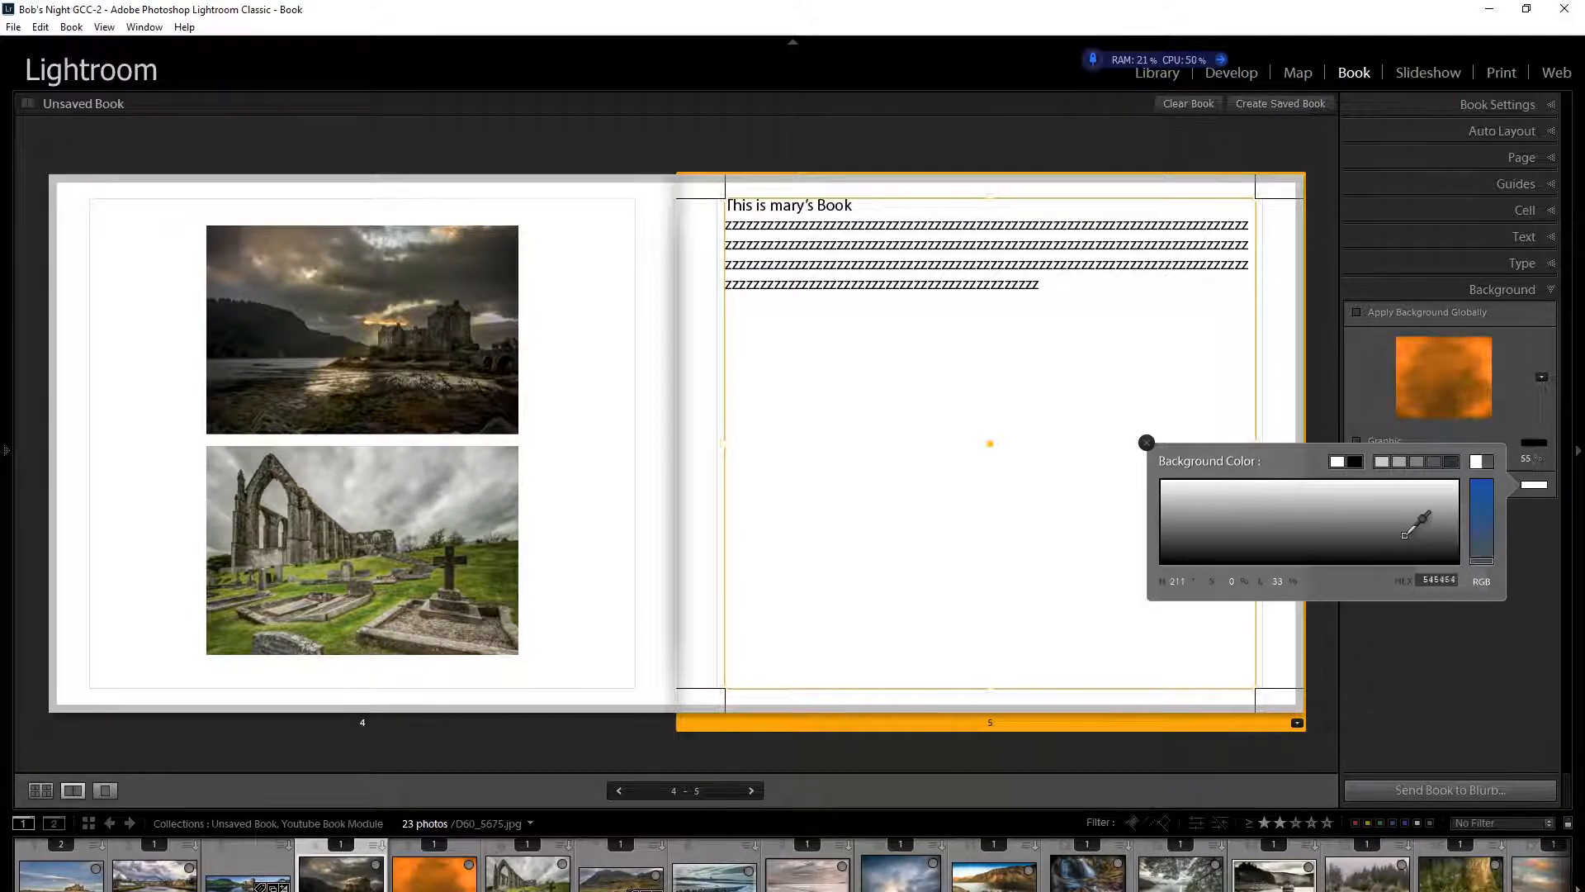
click(1482, 510)
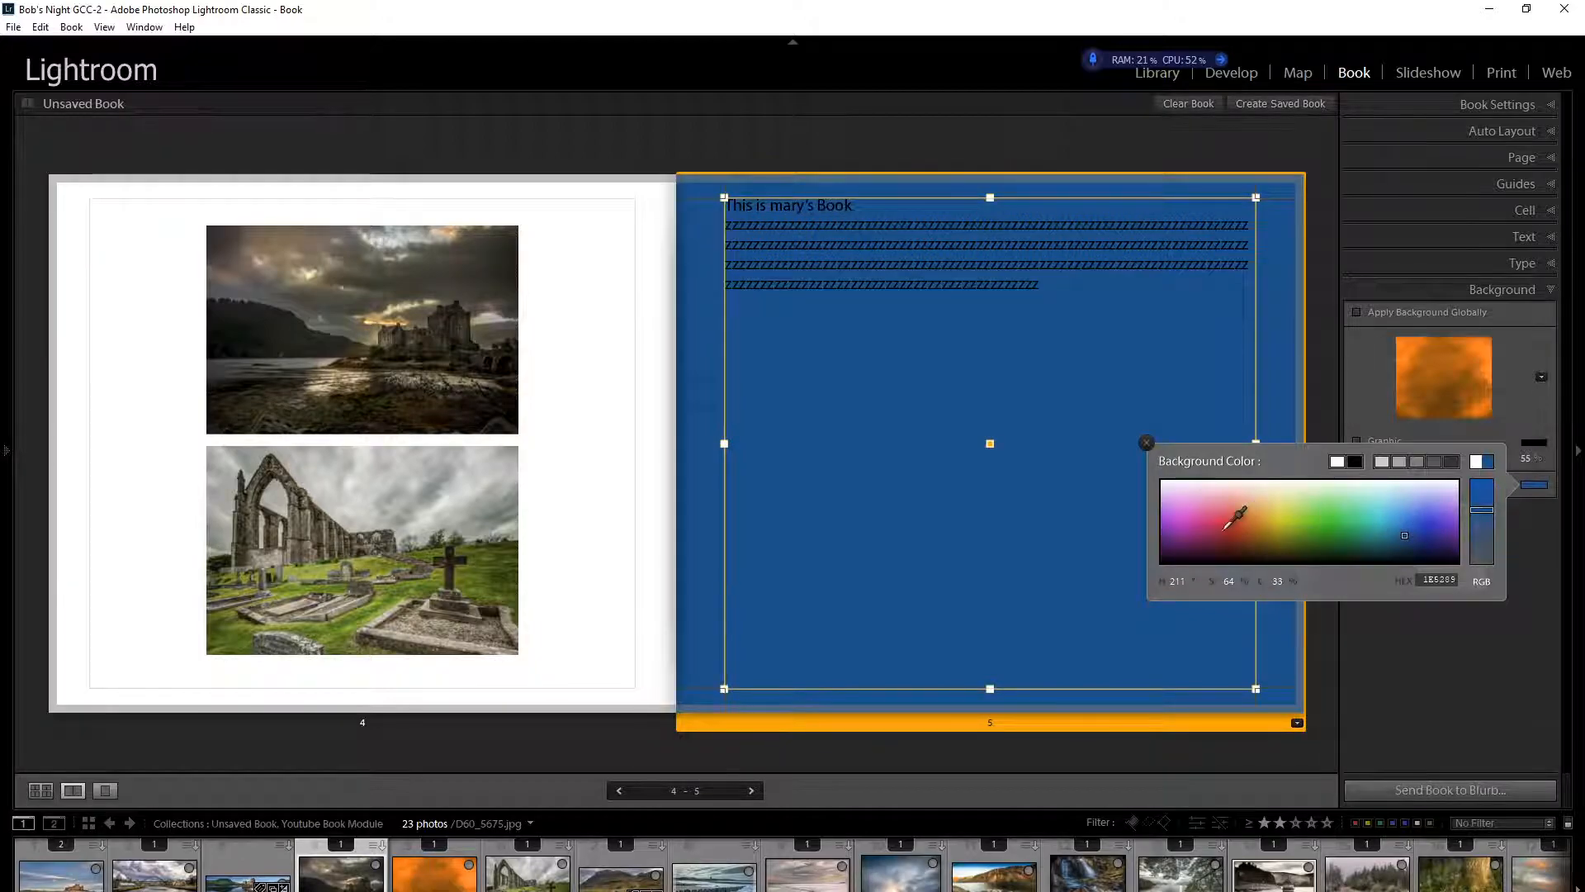
drag(1207, 518, 1295, 496)
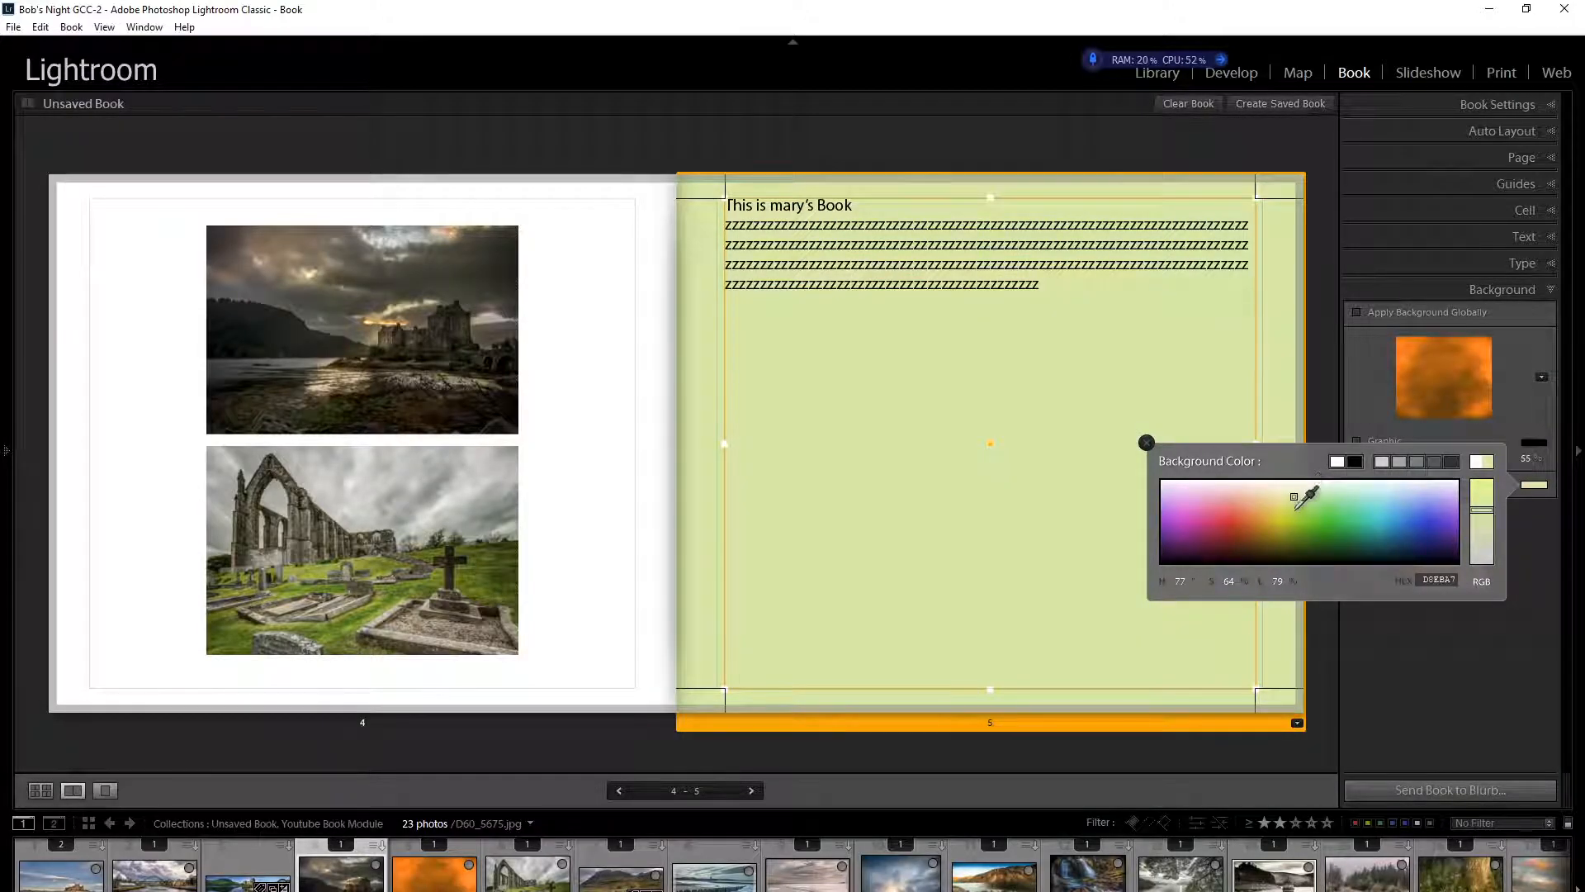
Step: Set page 5's background color to white and turn the orange background graphic back on
click(1338, 461)
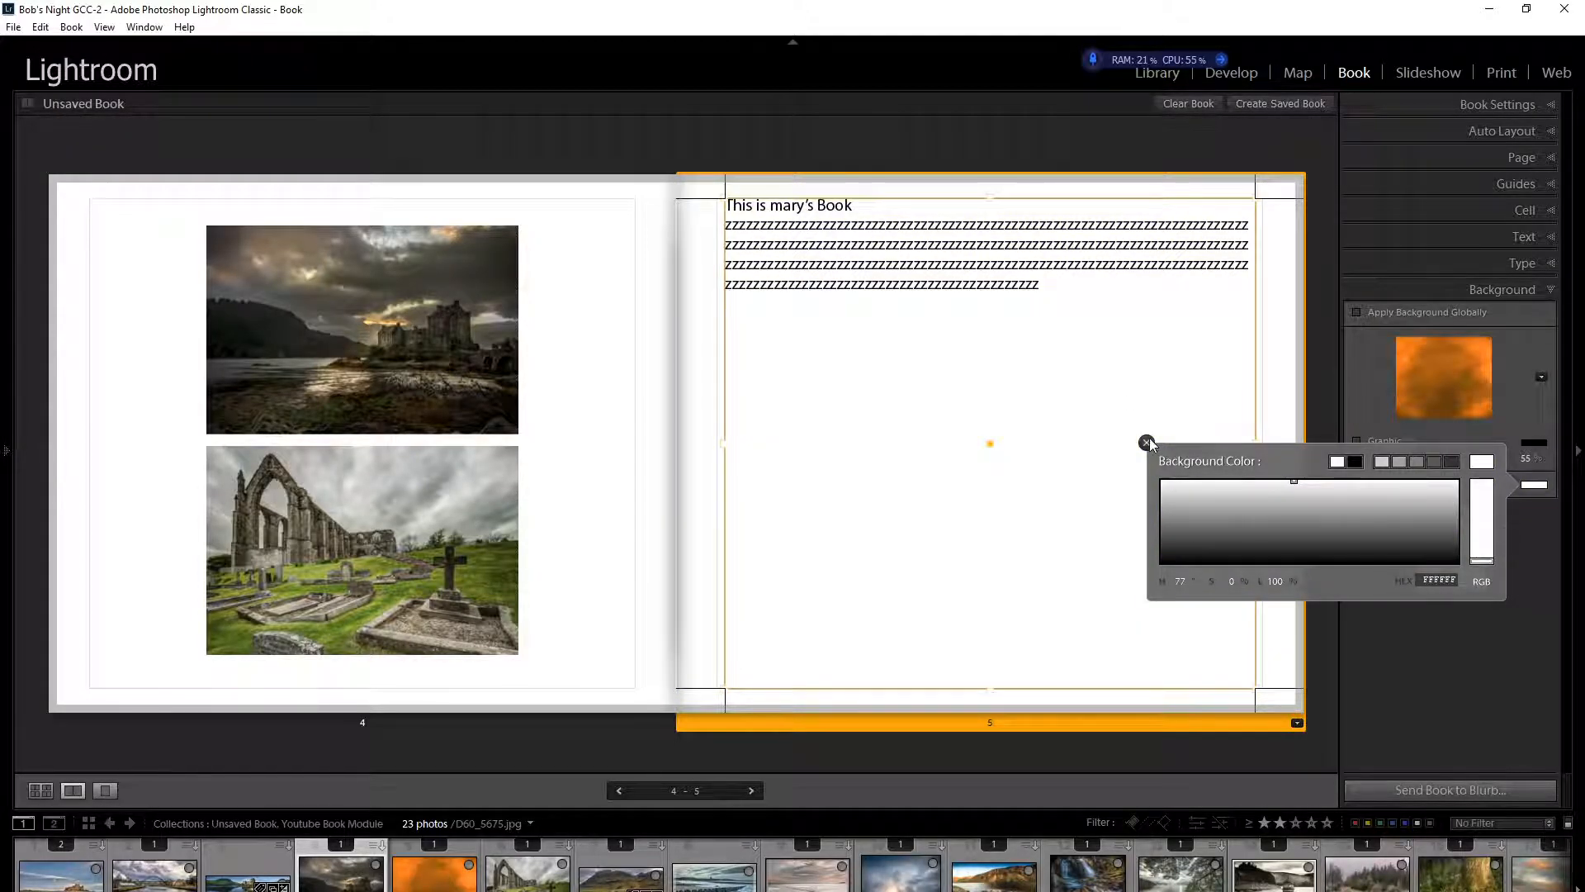
click(1149, 442)
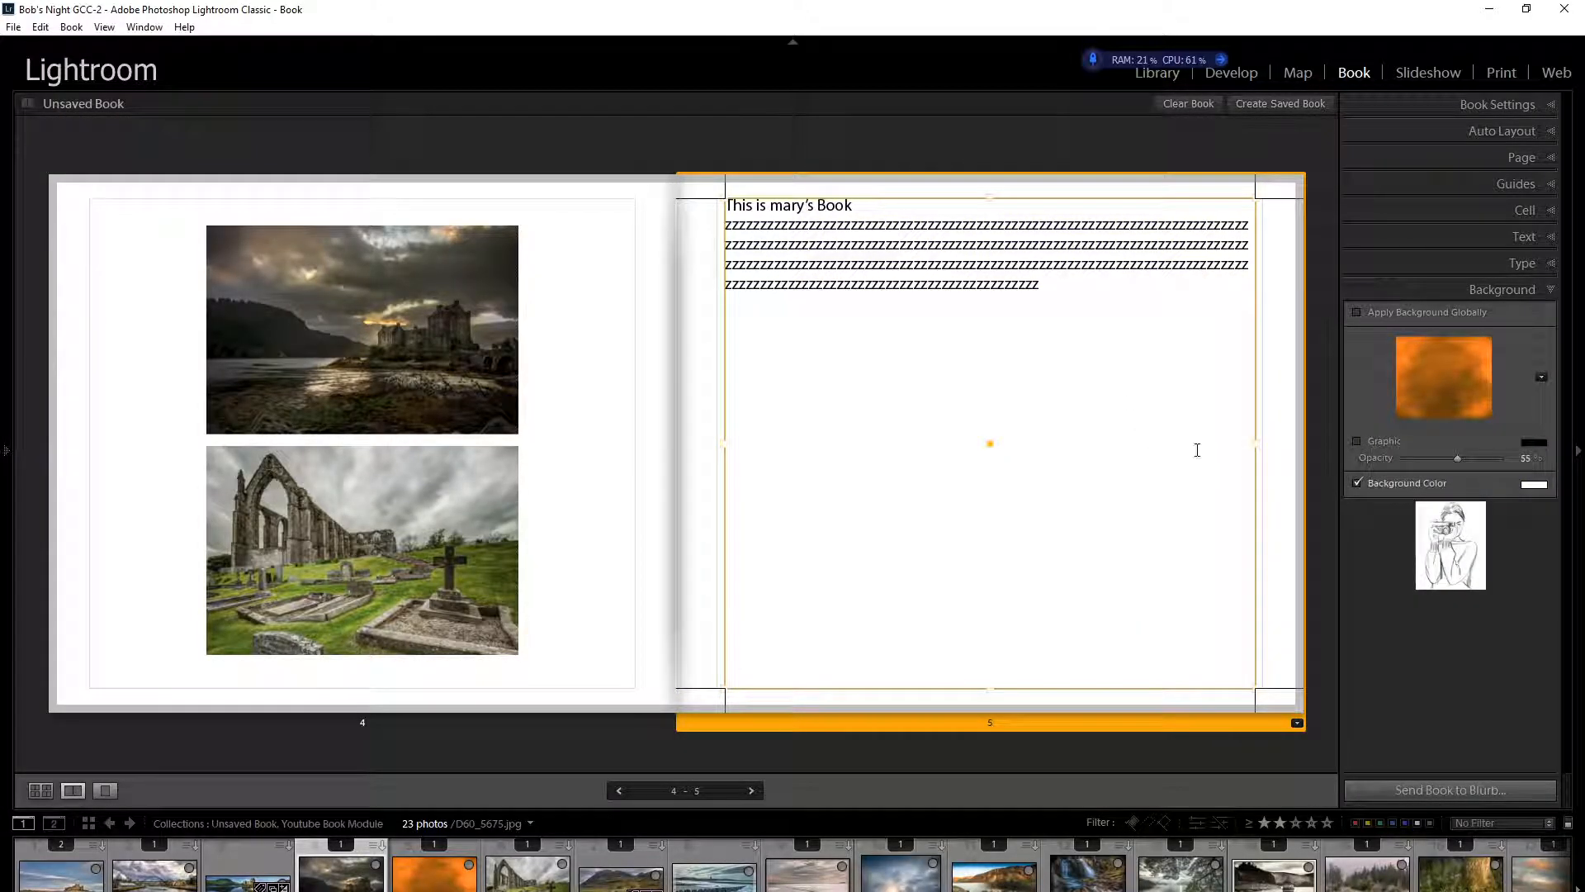
click(1357, 441)
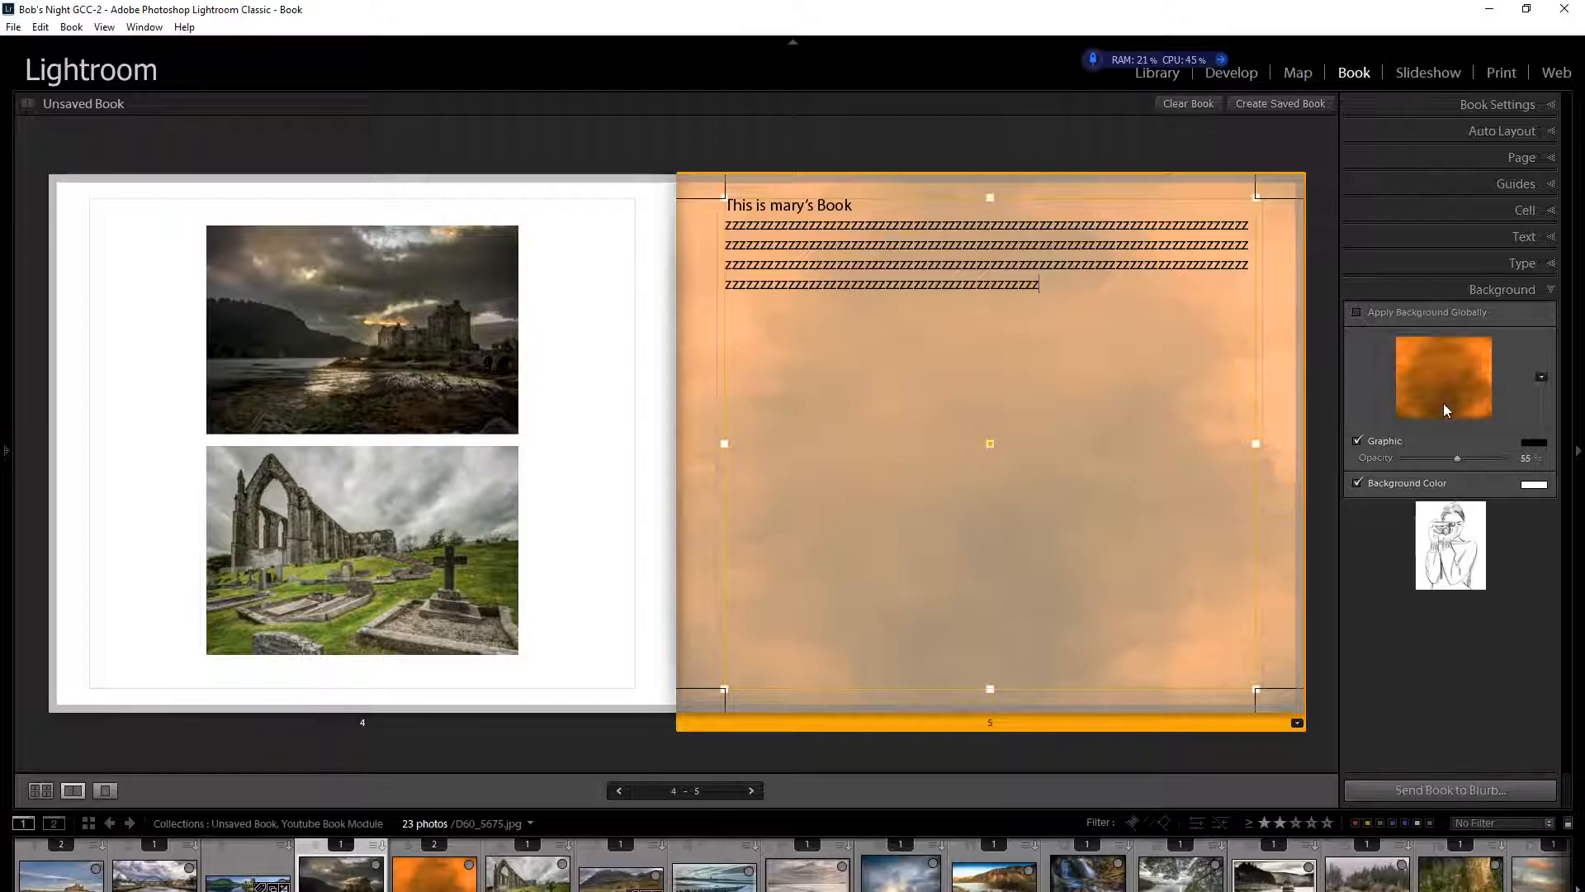
Step: Set the opacity of page 5's background graphic to 61%
mouse_move(1459, 459)
mouse_down()
mouse_move(1431, 458)
mouse_move(1465, 447)
mouse_up()
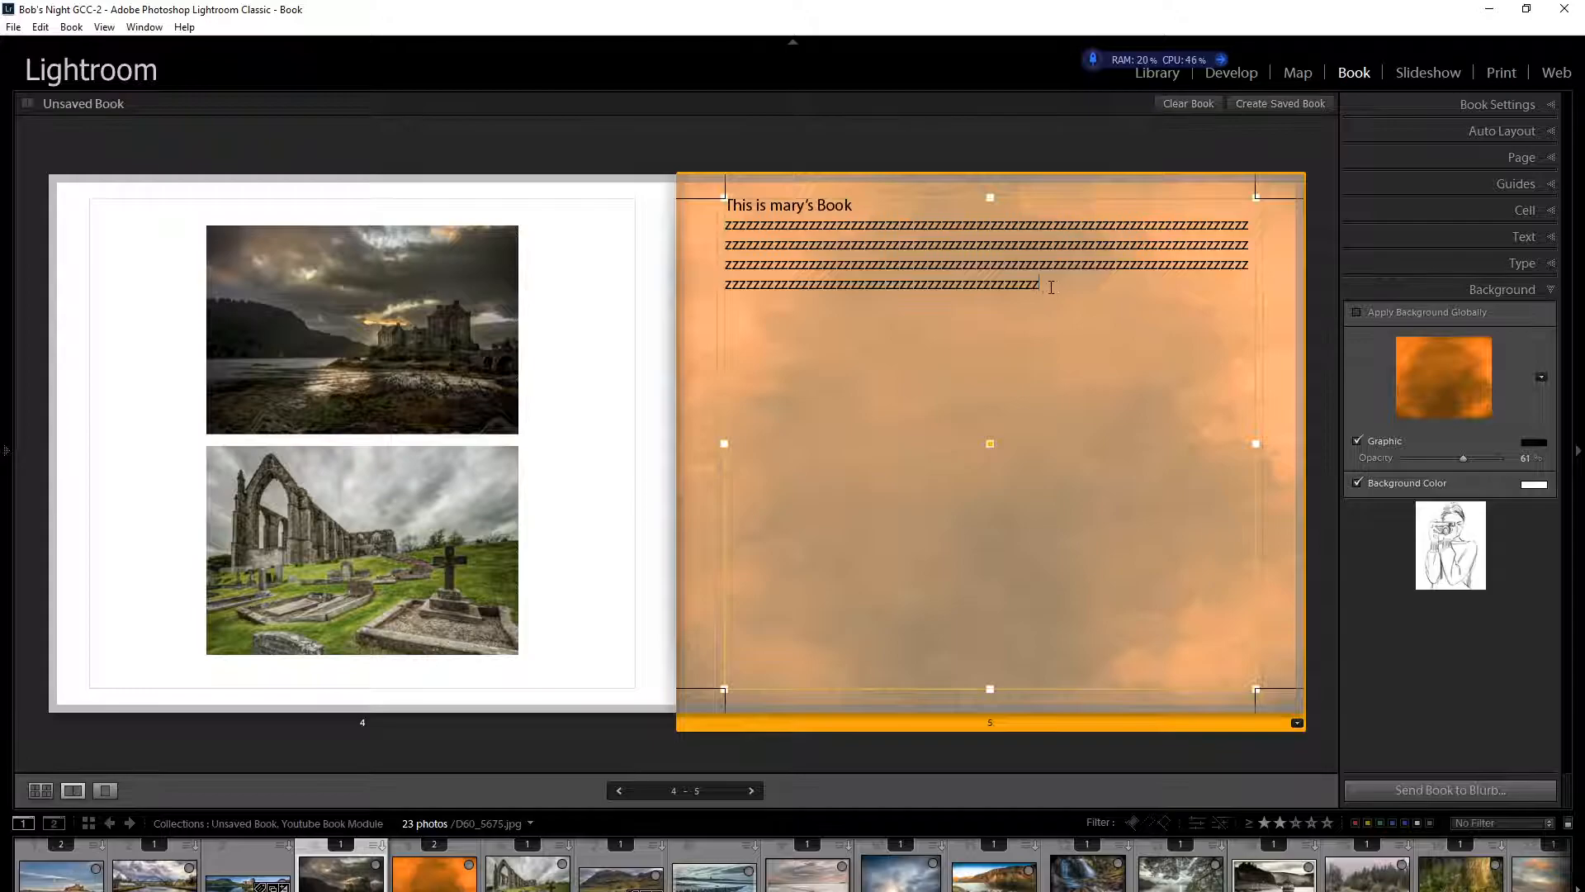
Step: Select all of page 5's text and try the fonts Arial Rounded MT Bold, Bookshelf Symbol 7 and Berlin Sans FB
drag(1051, 286, 703, 192)
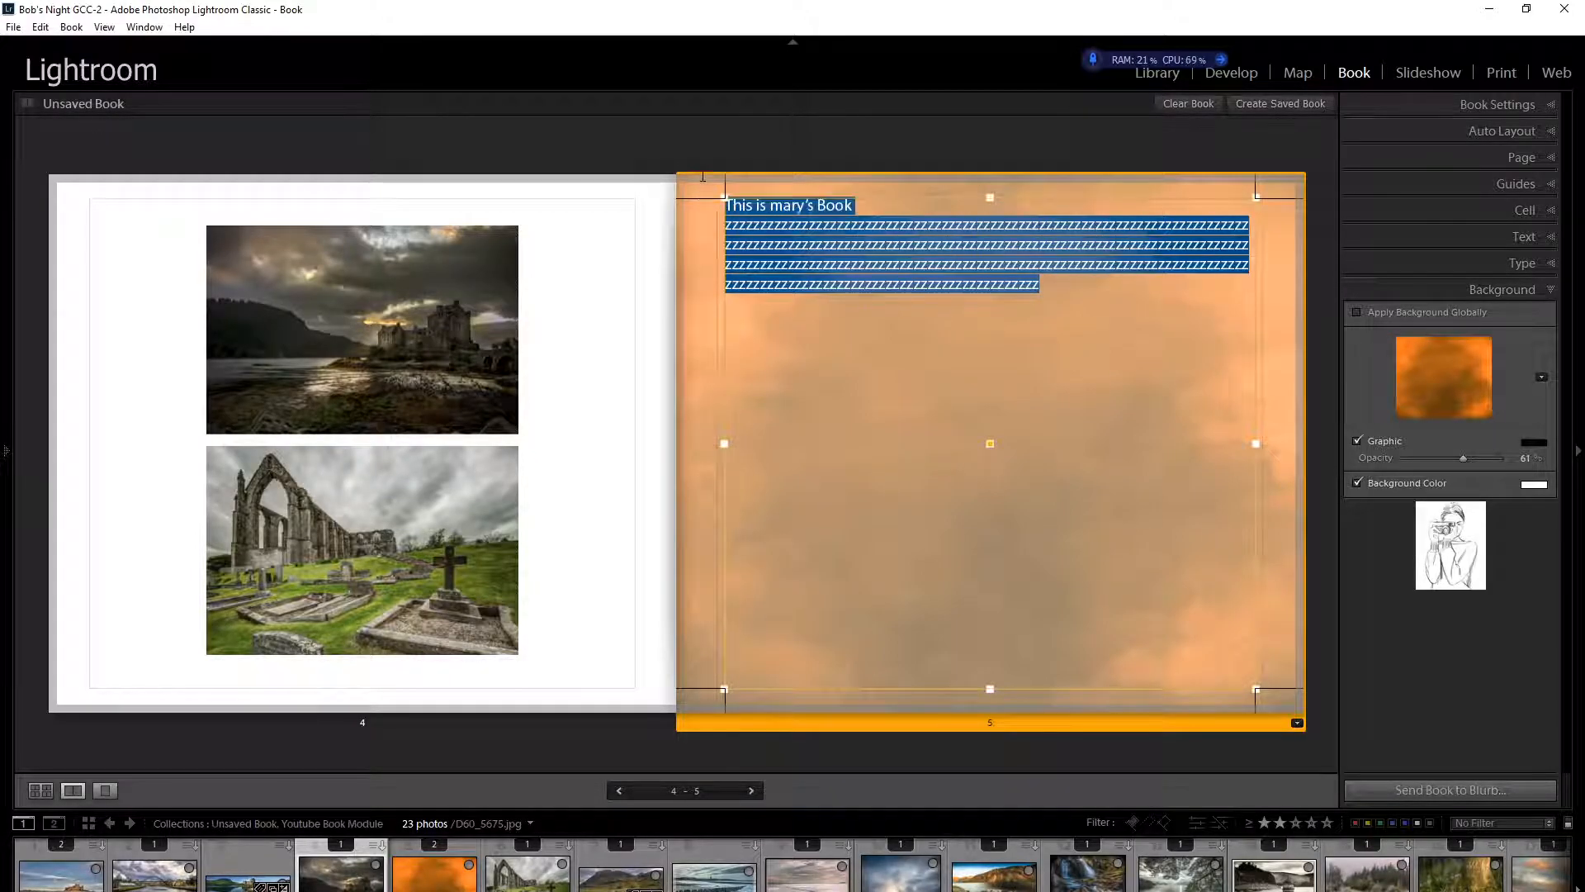
click(1544, 265)
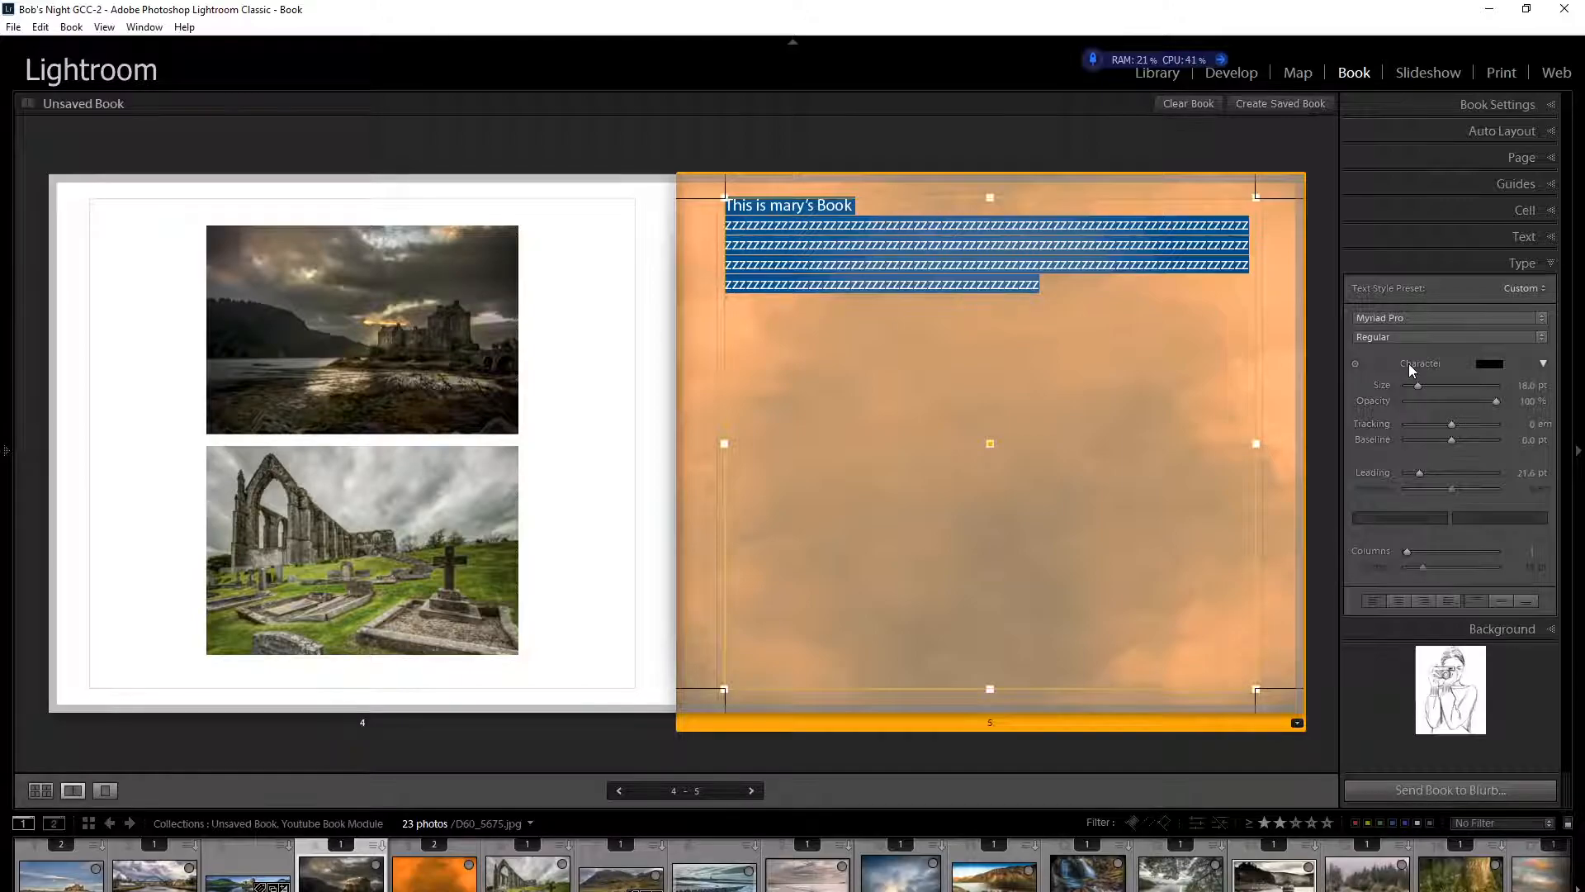
click(1414, 316)
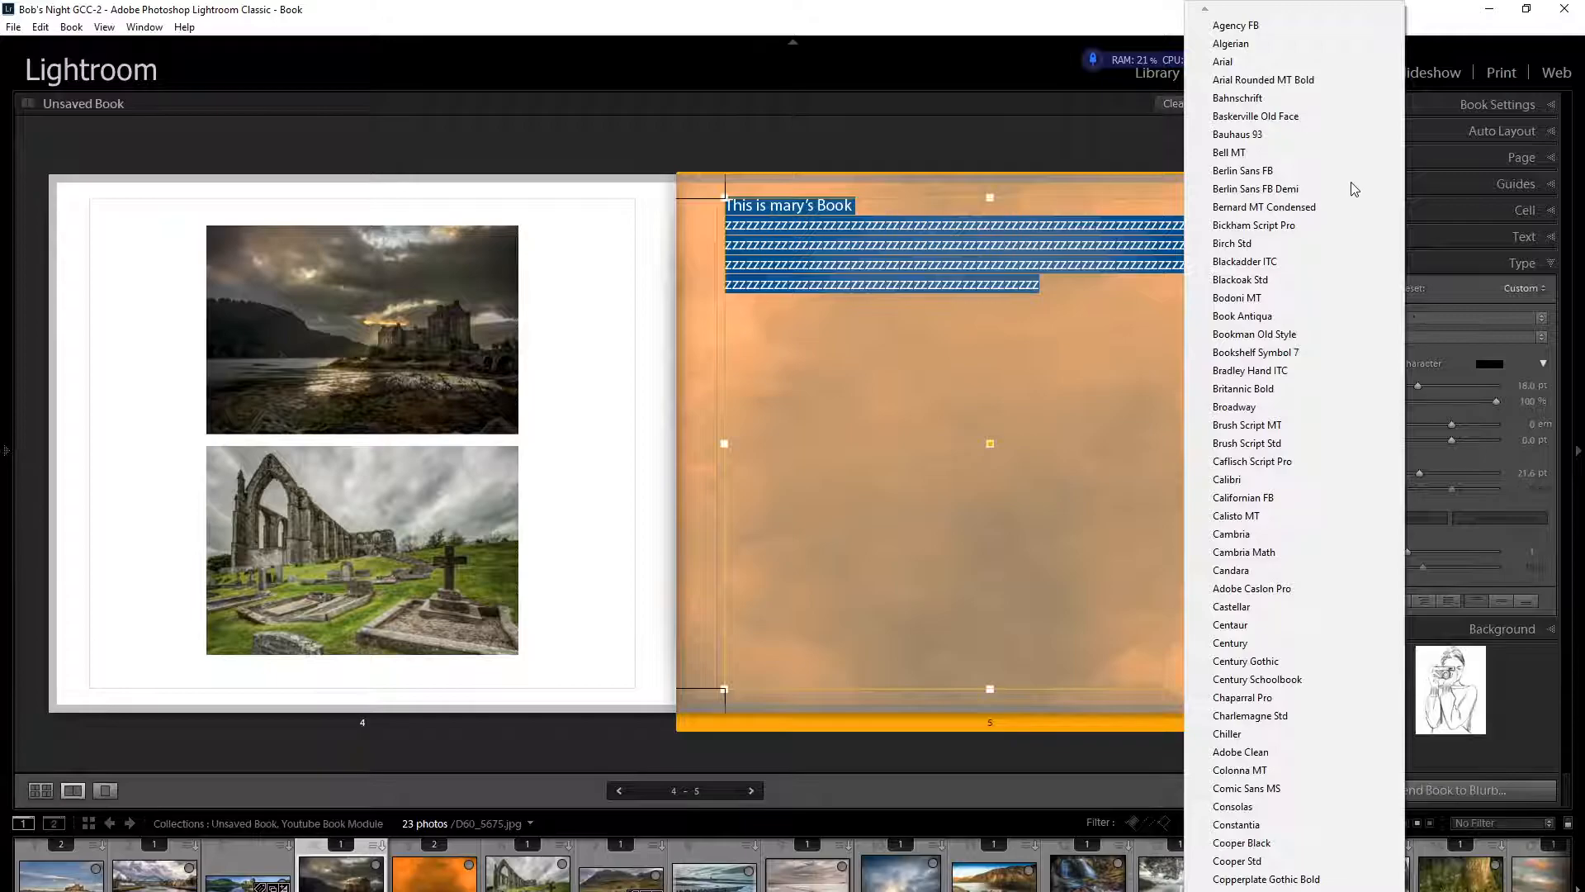
click(1245, 80)
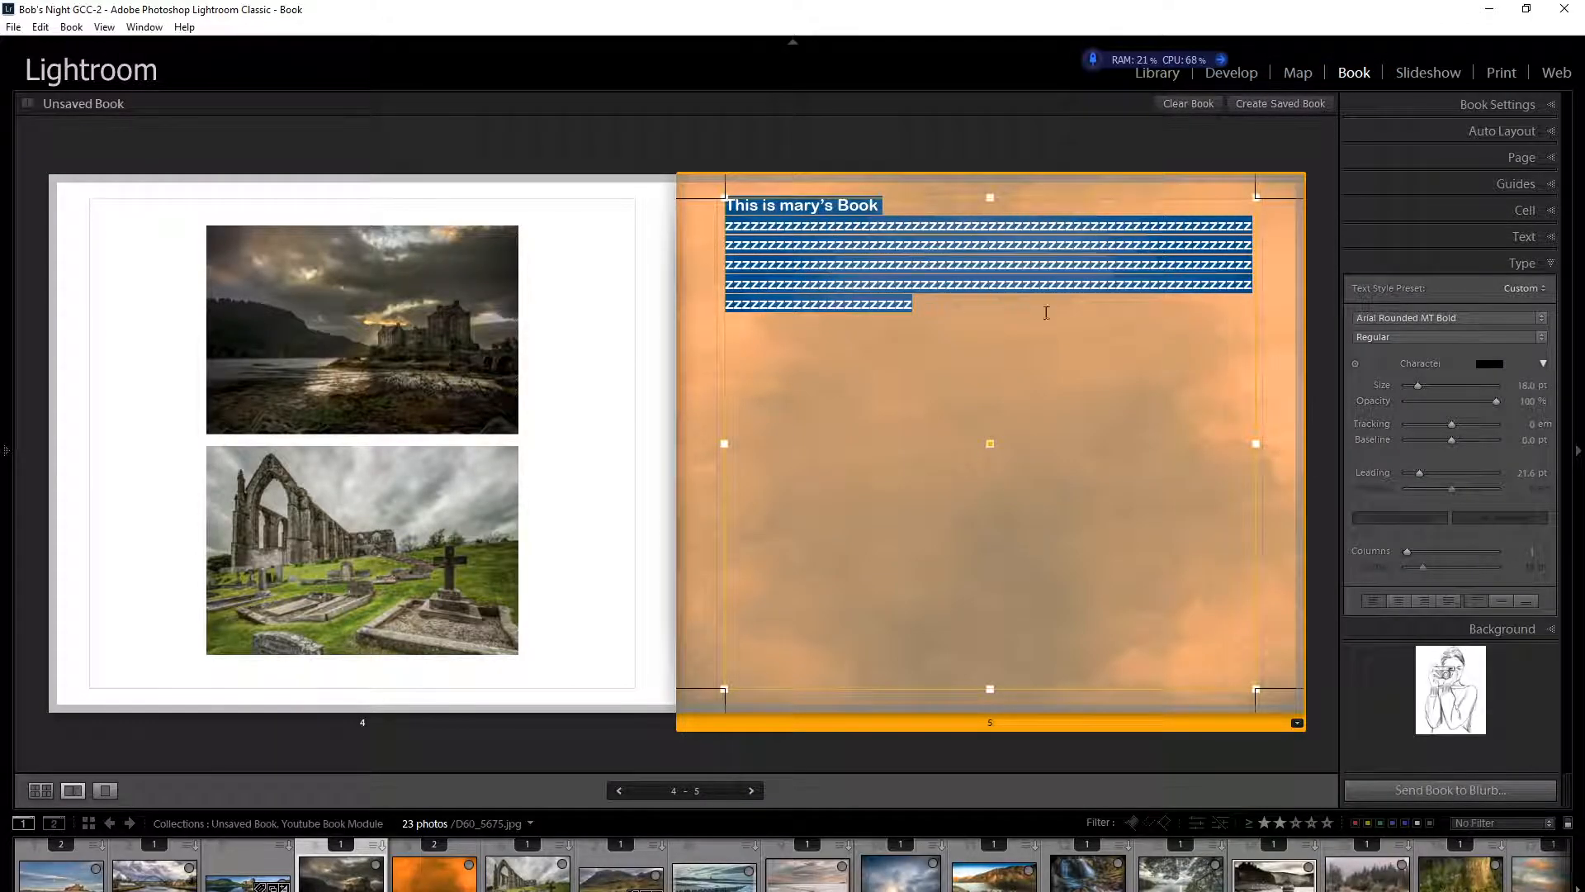
click(1413, 336)
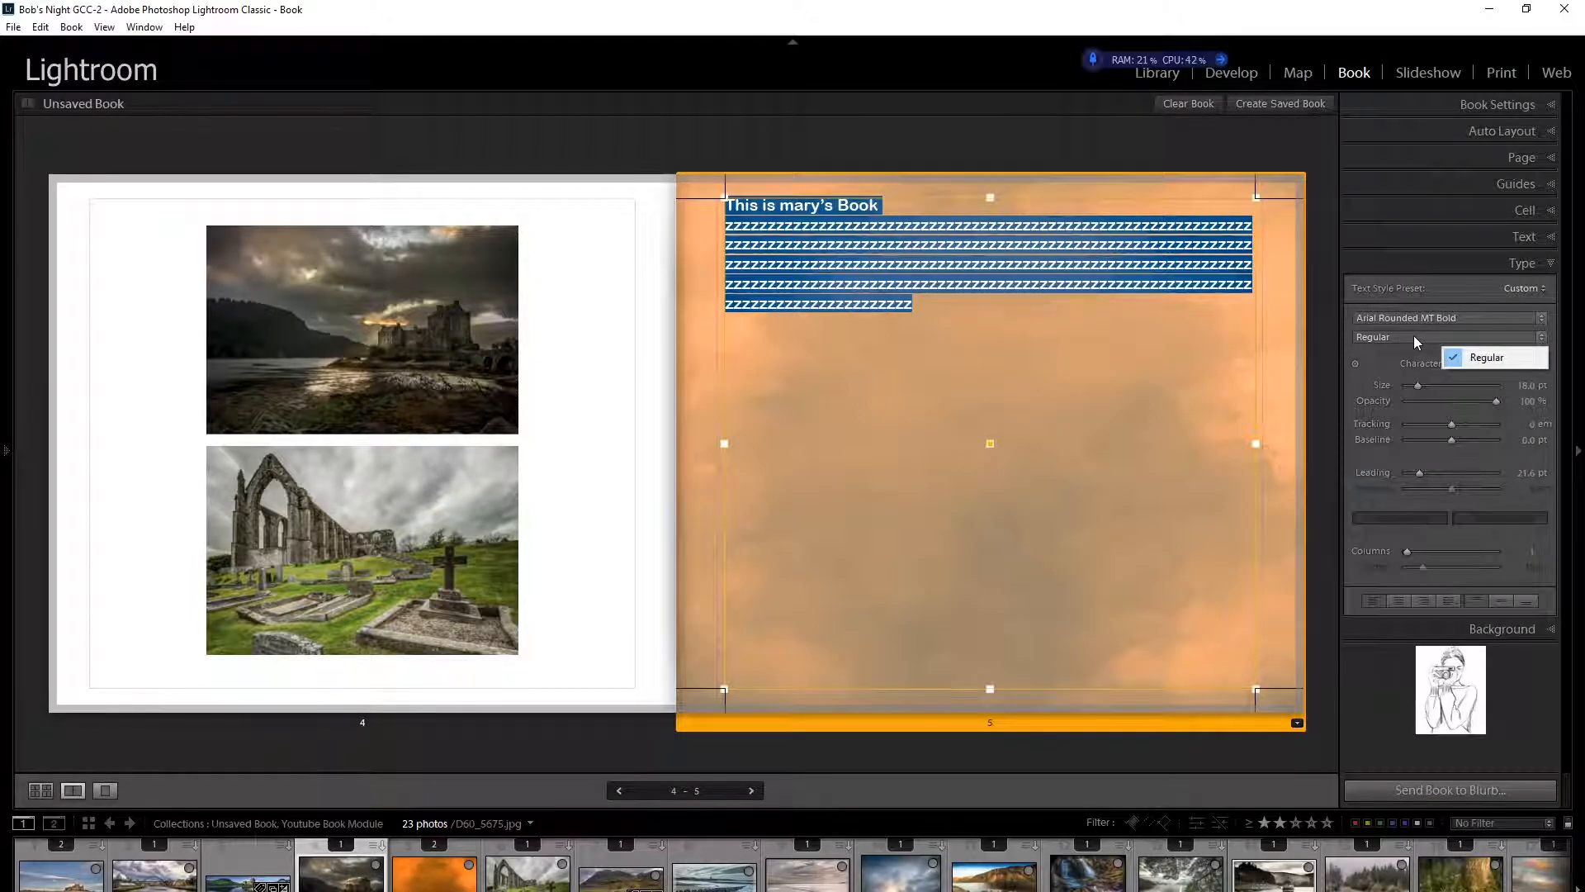
click(1473, 317)
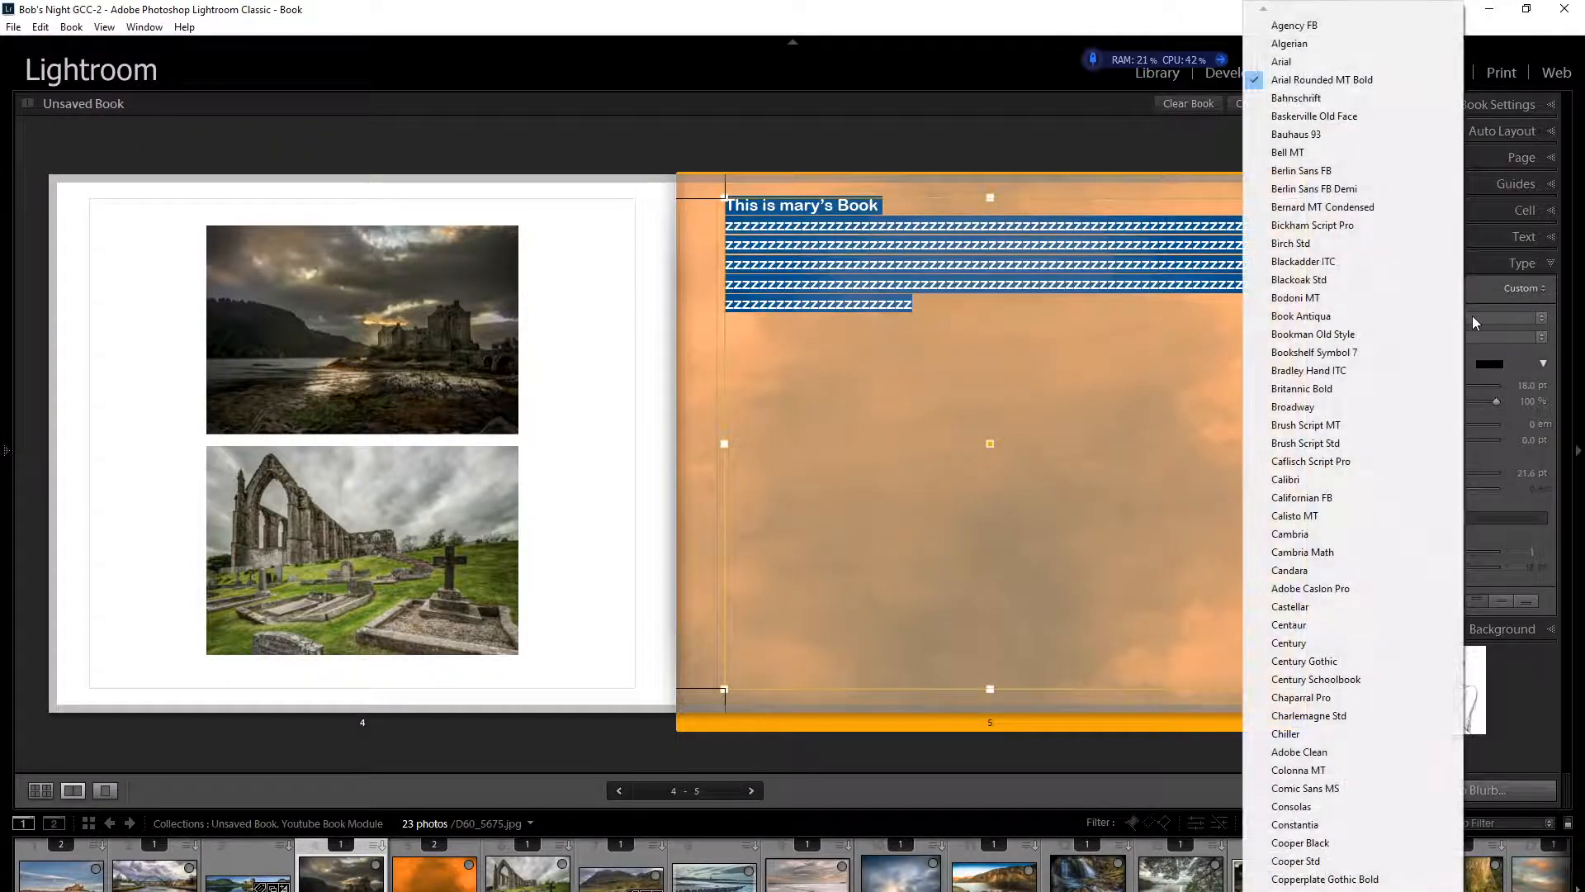
click(1308, 351)
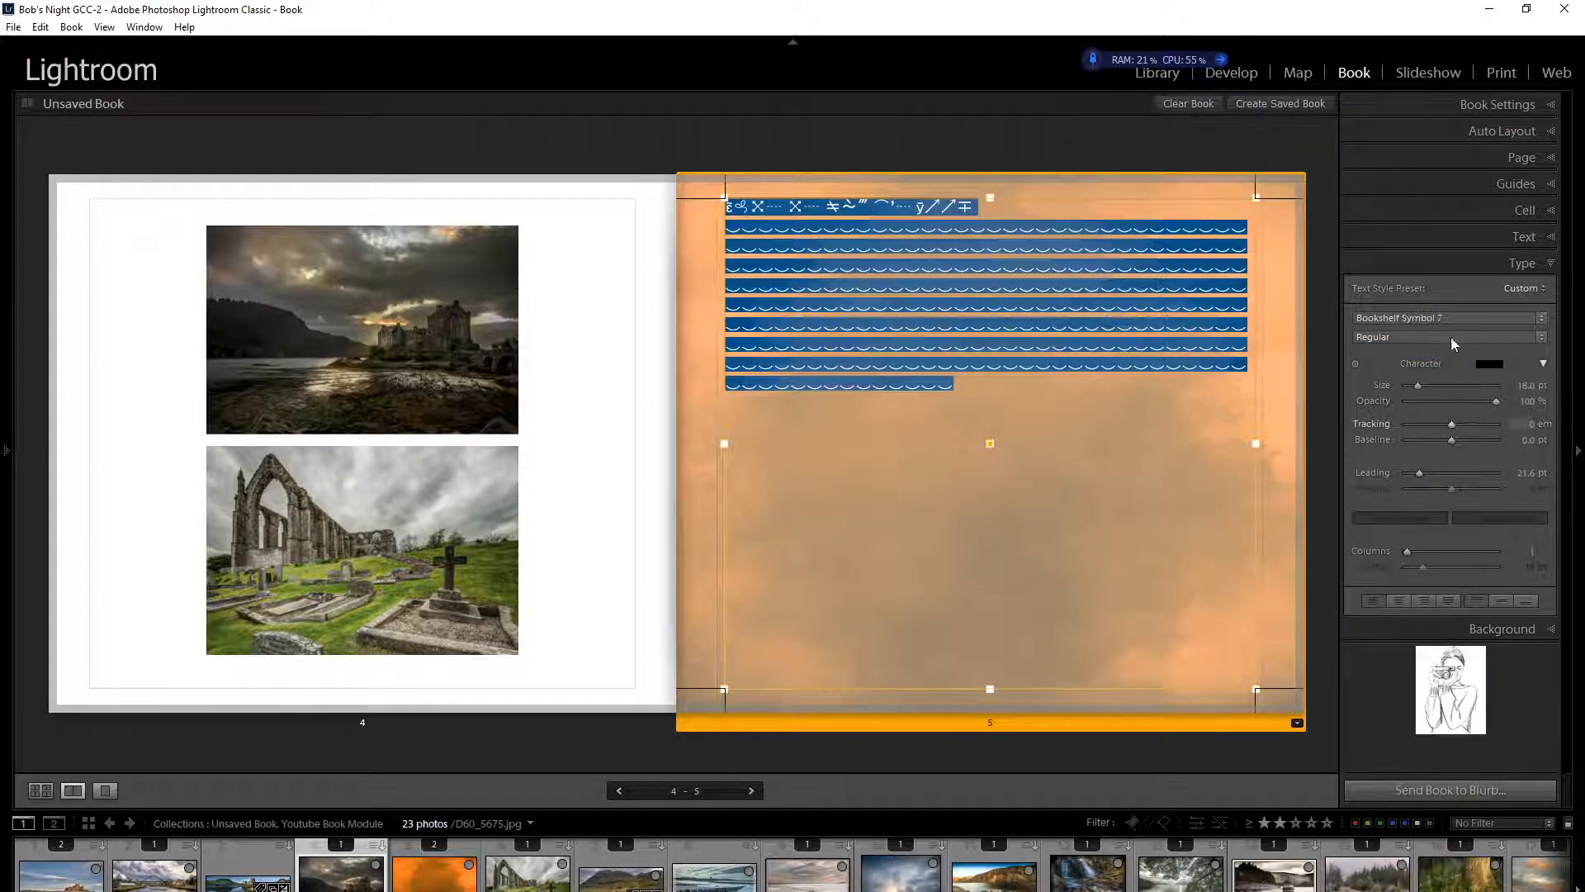
click(1435, 320)
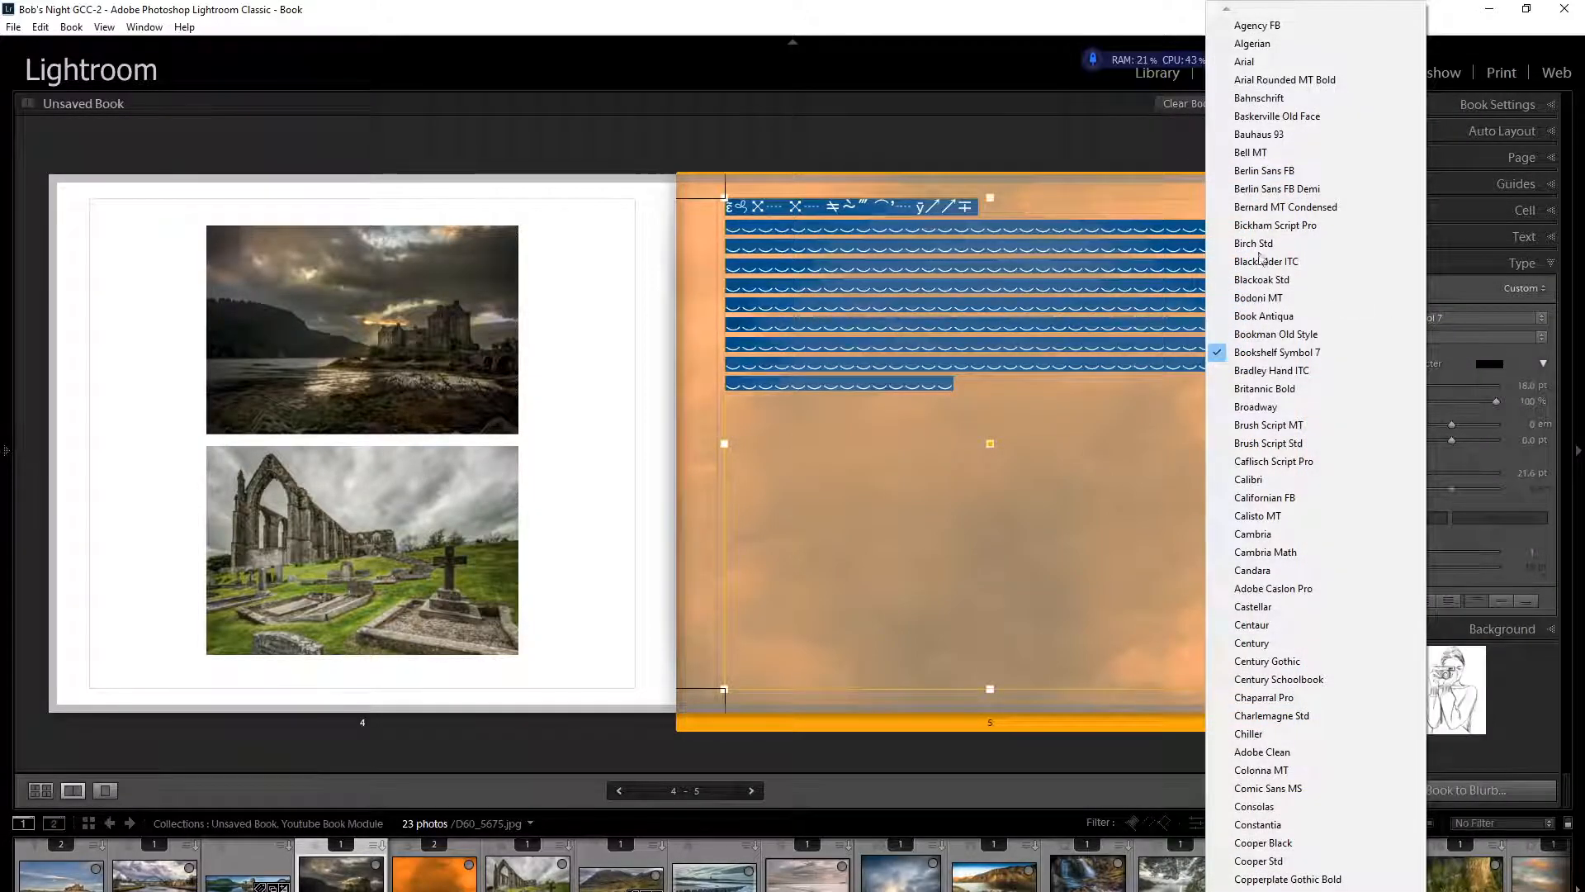
click(1254, 170)
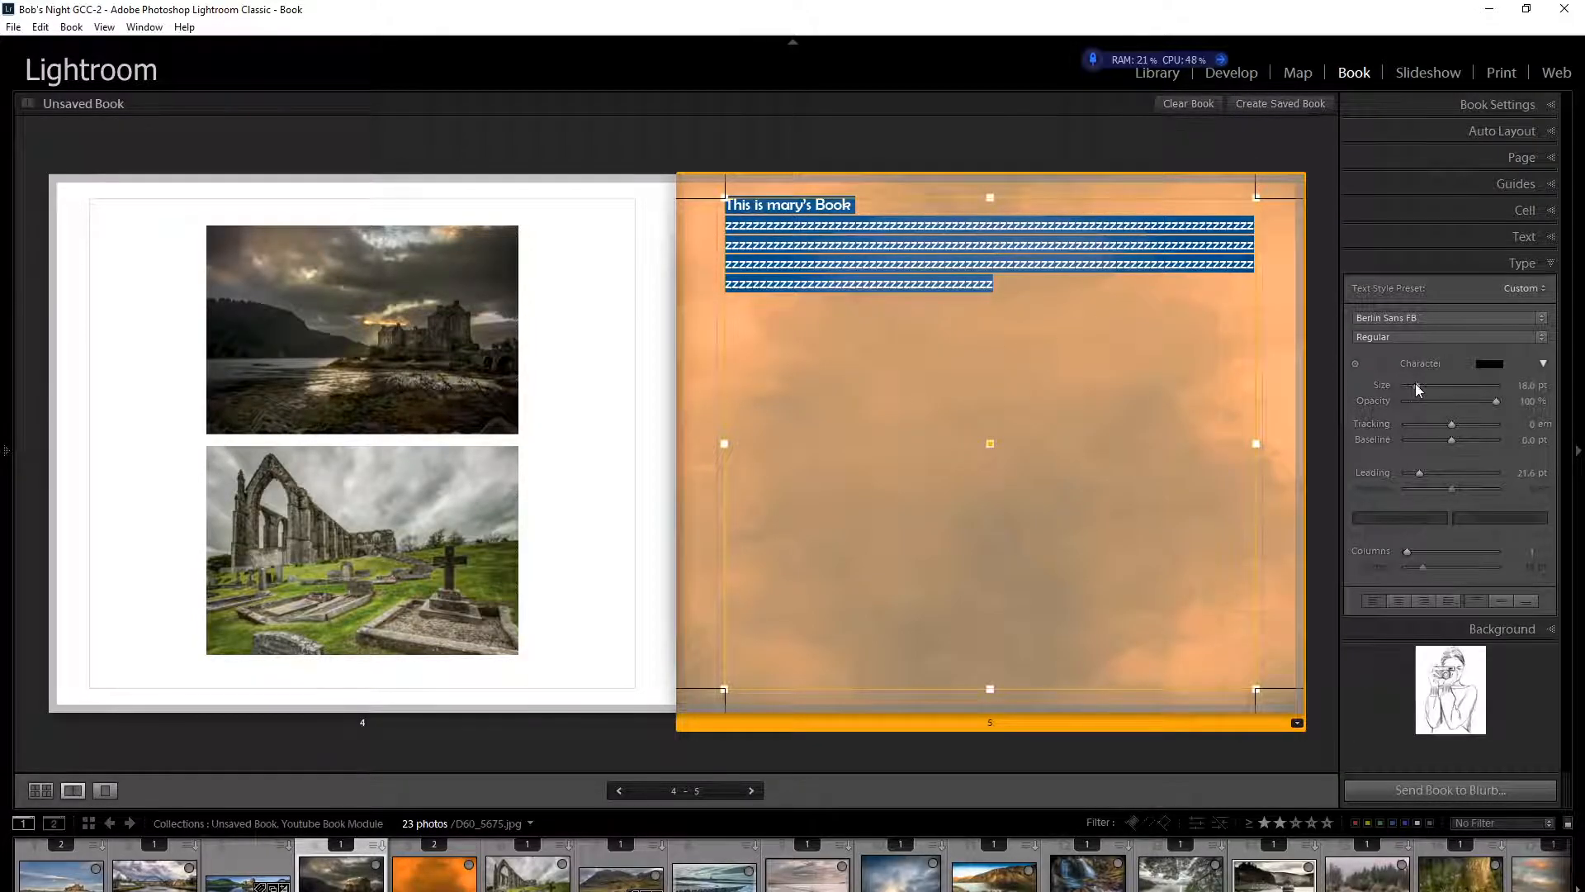
Step: Change the character color of page 5's text to a near-white
click(1494, 364)
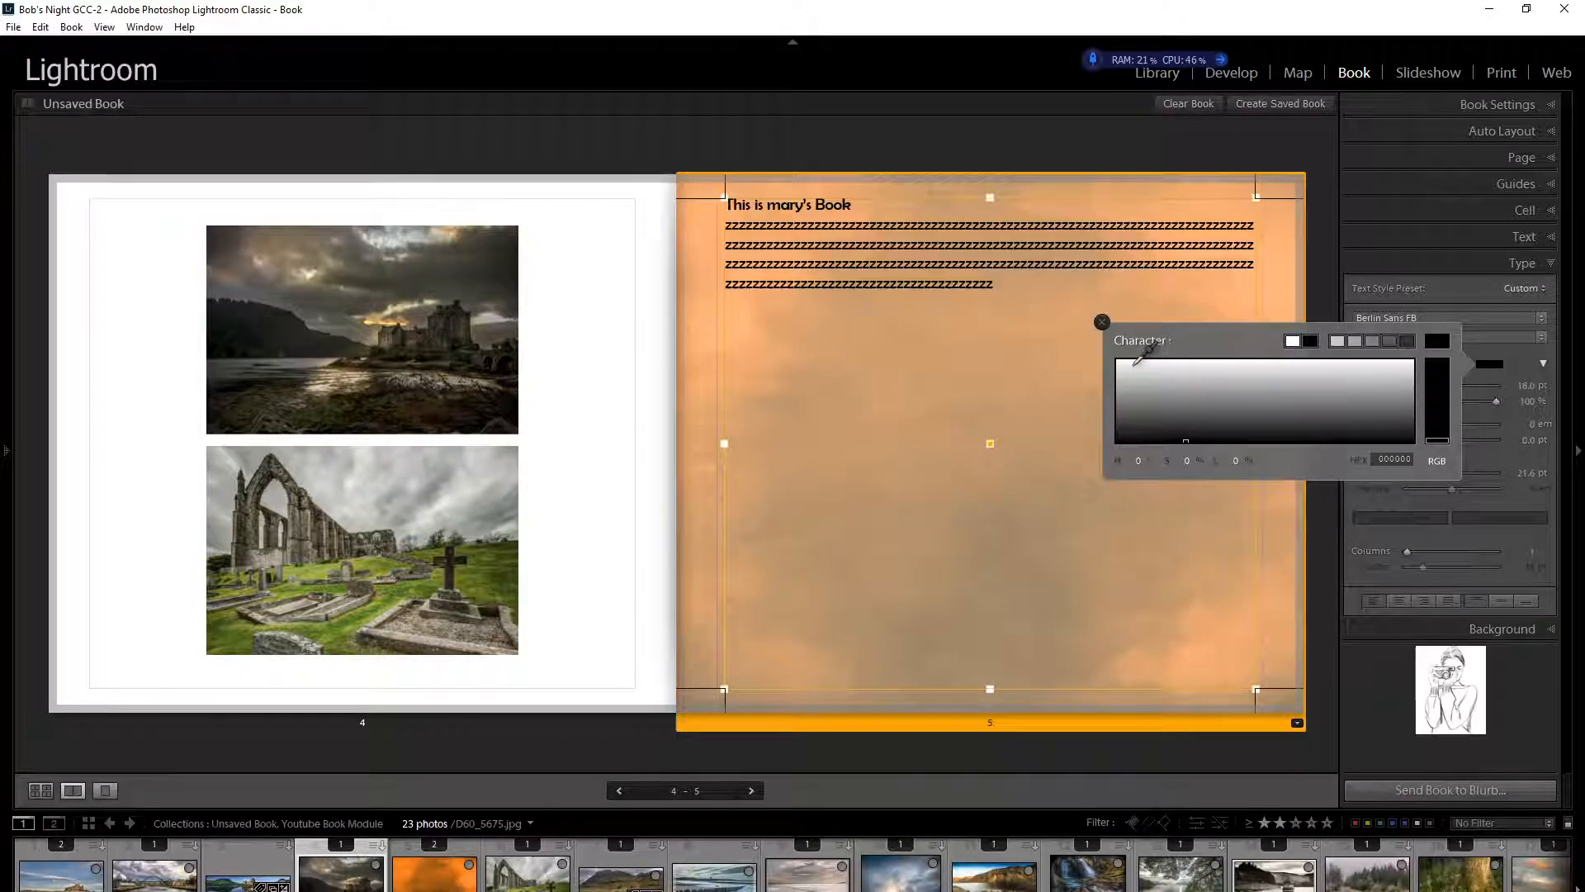
click(1123, 364)
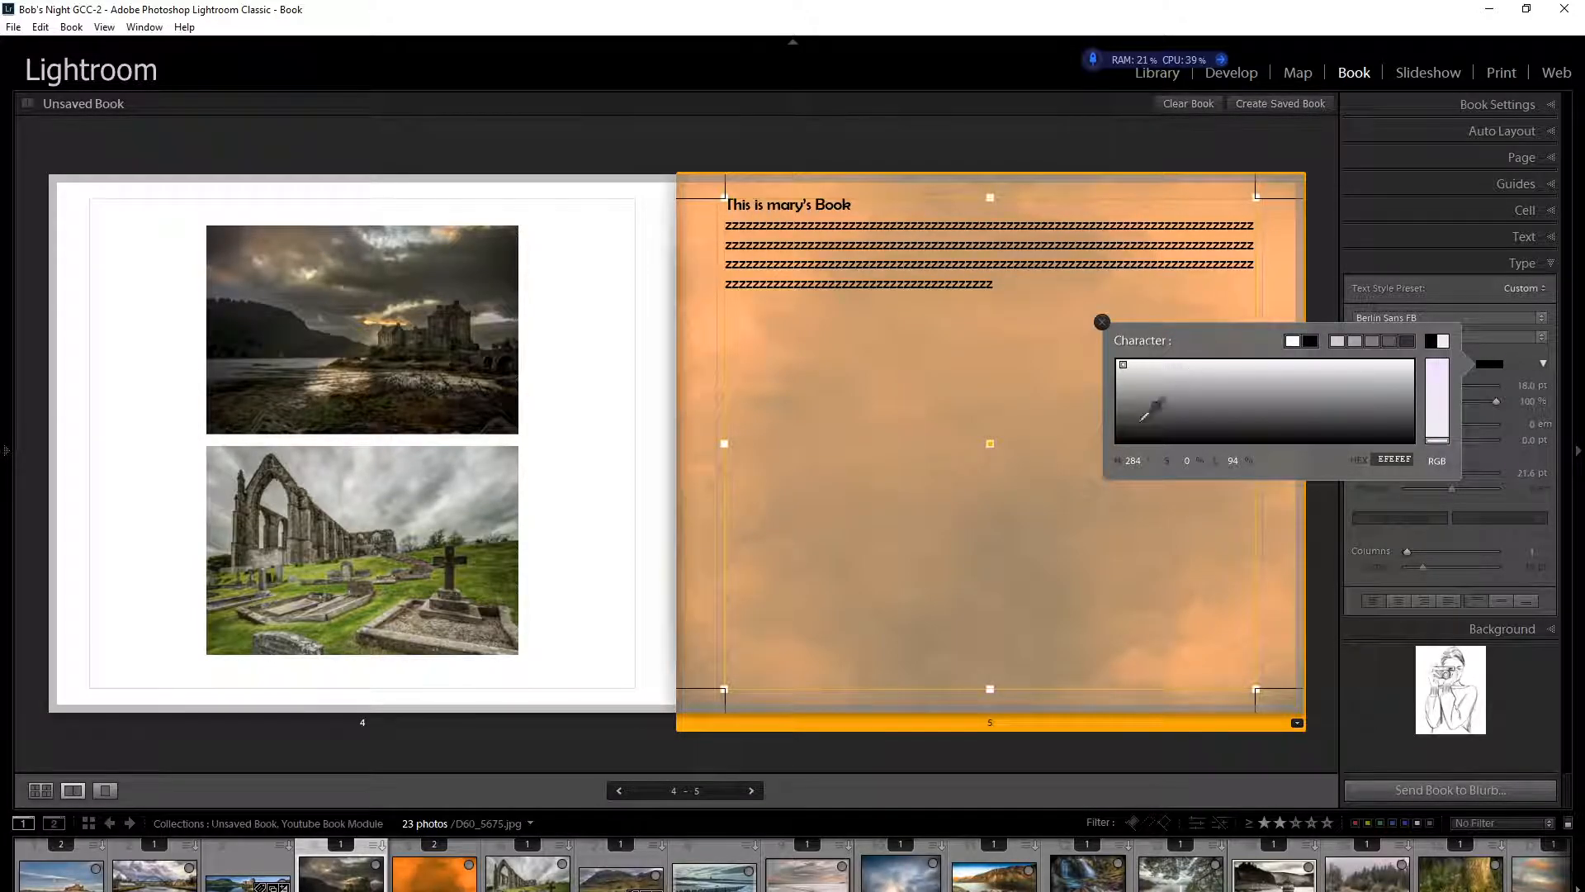
click(1102, 321)
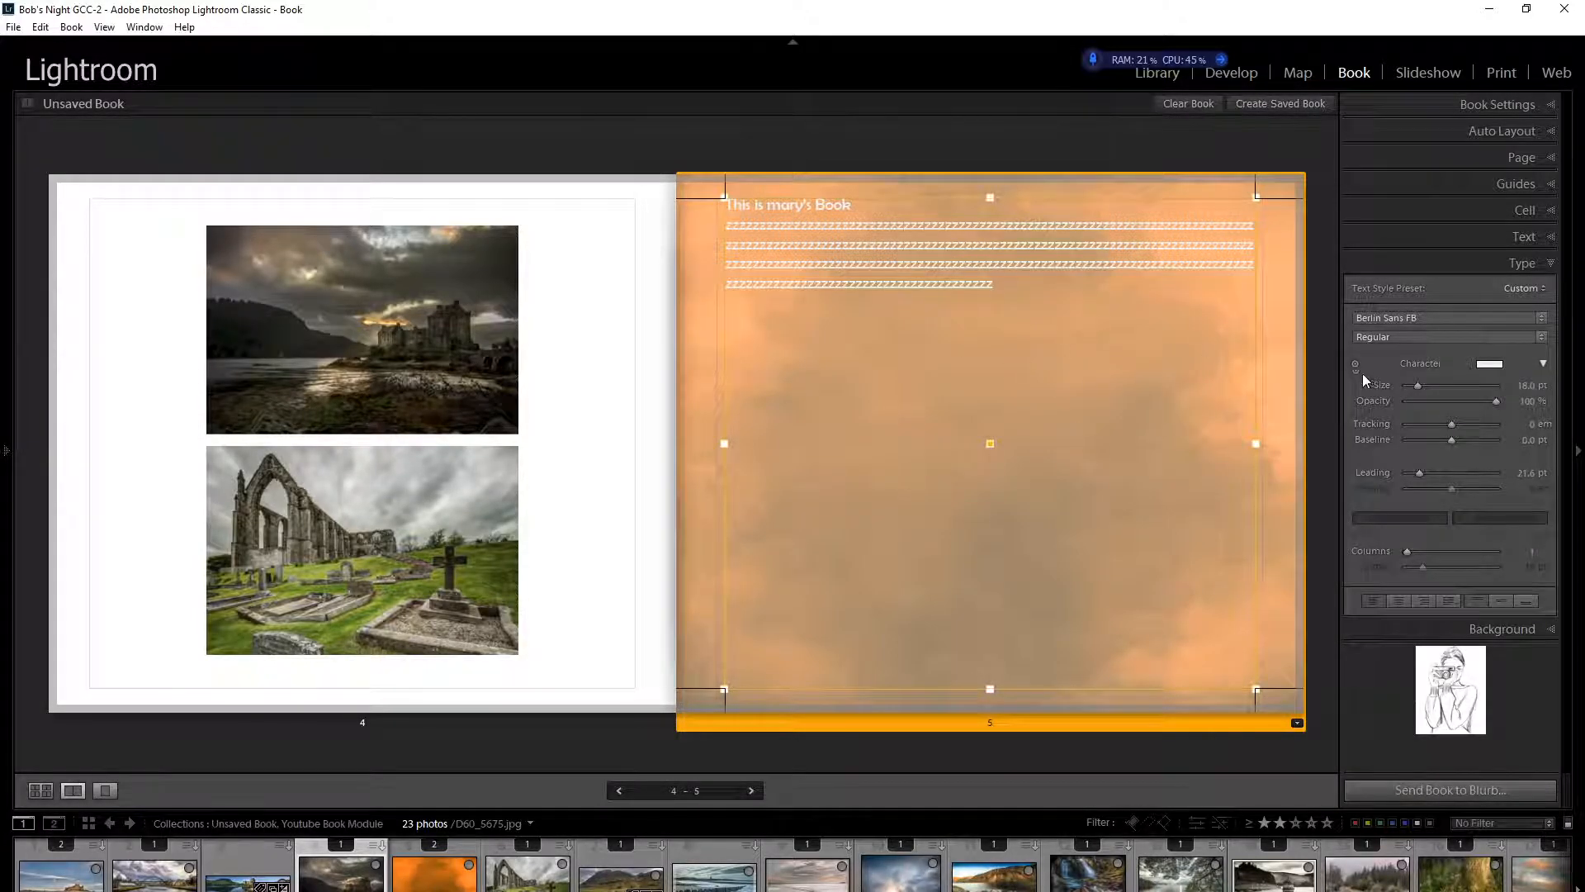
Step: Set all of page 5's text to size 26.6 pt, opacity 53%, tracking -46, baseline -50 pt and leading 64.5 pt
key(ctrl+a)
drag(1415, 383, 1449, 399)
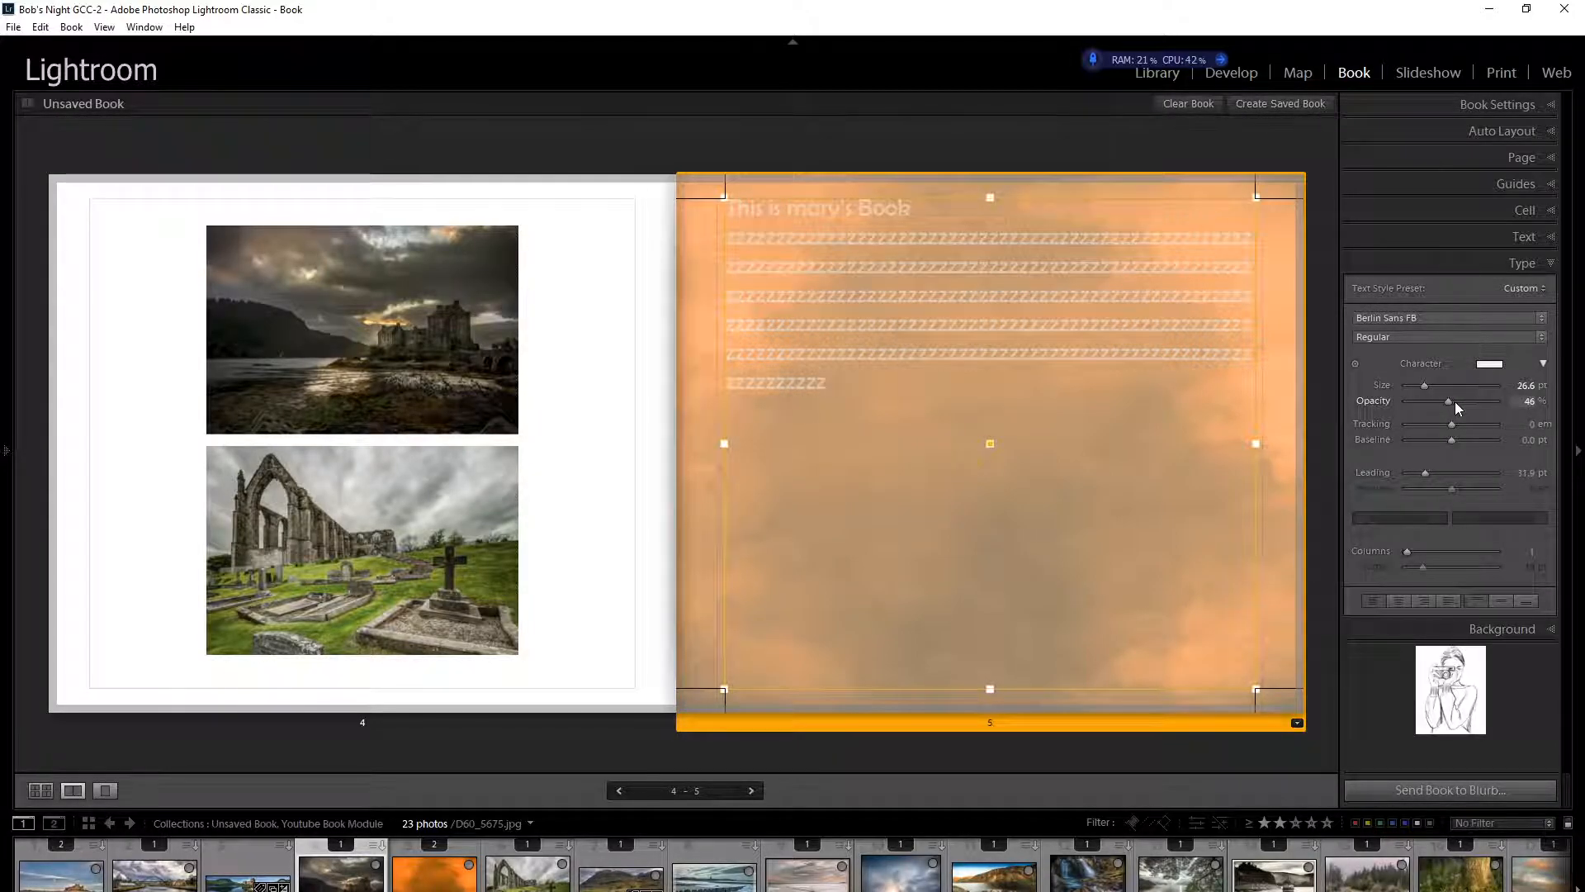
drag(1459, 401, 1400, 439)
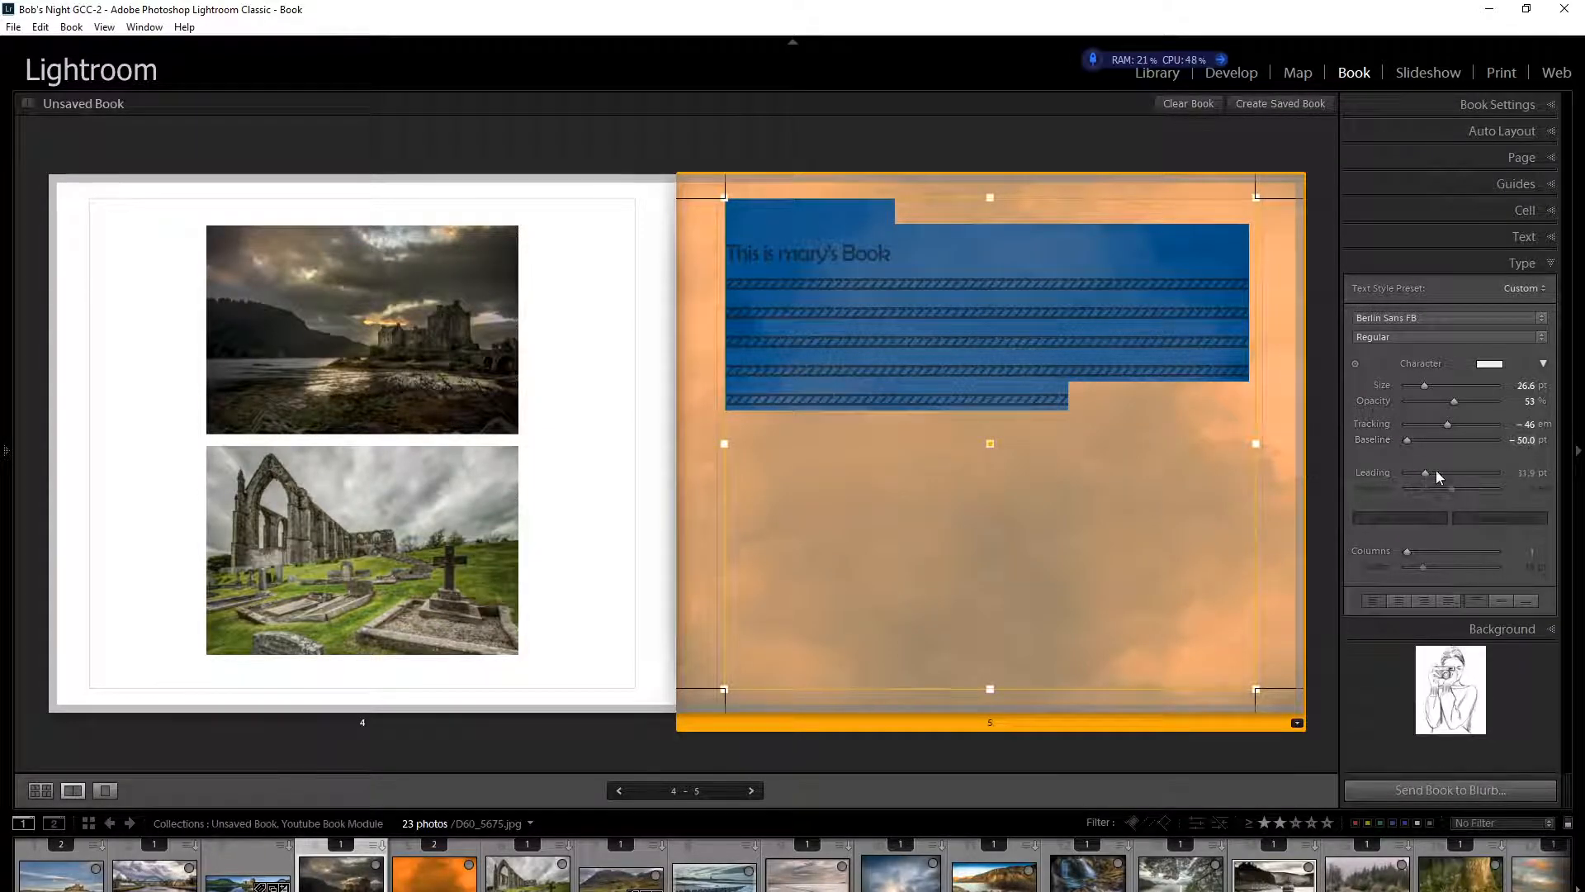
drag(1423, 471, 1440, 468)
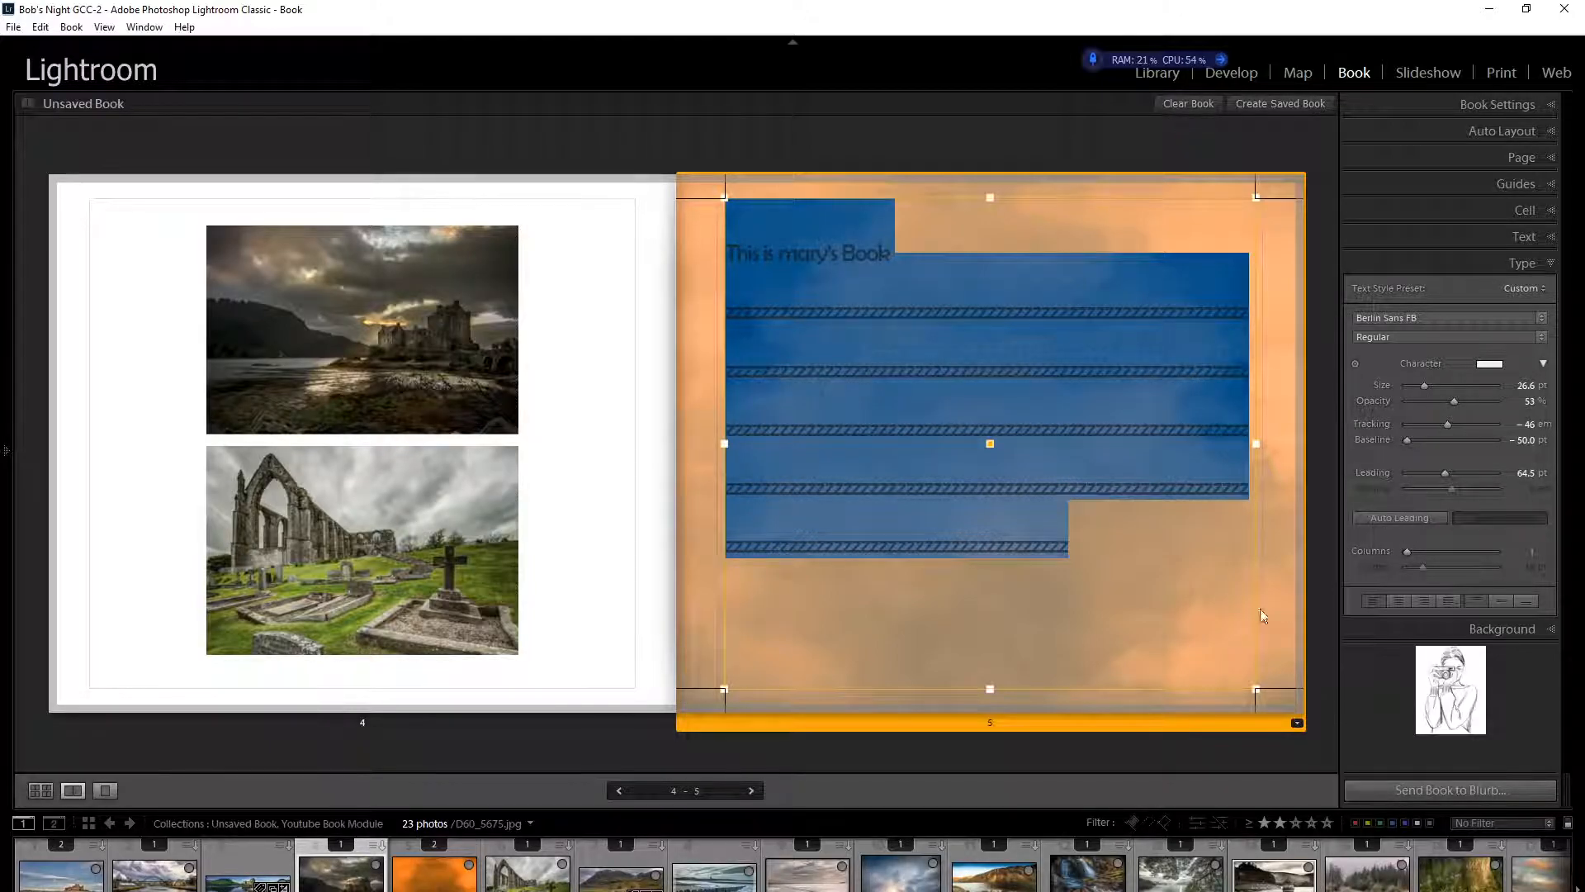
click(1122, 557)
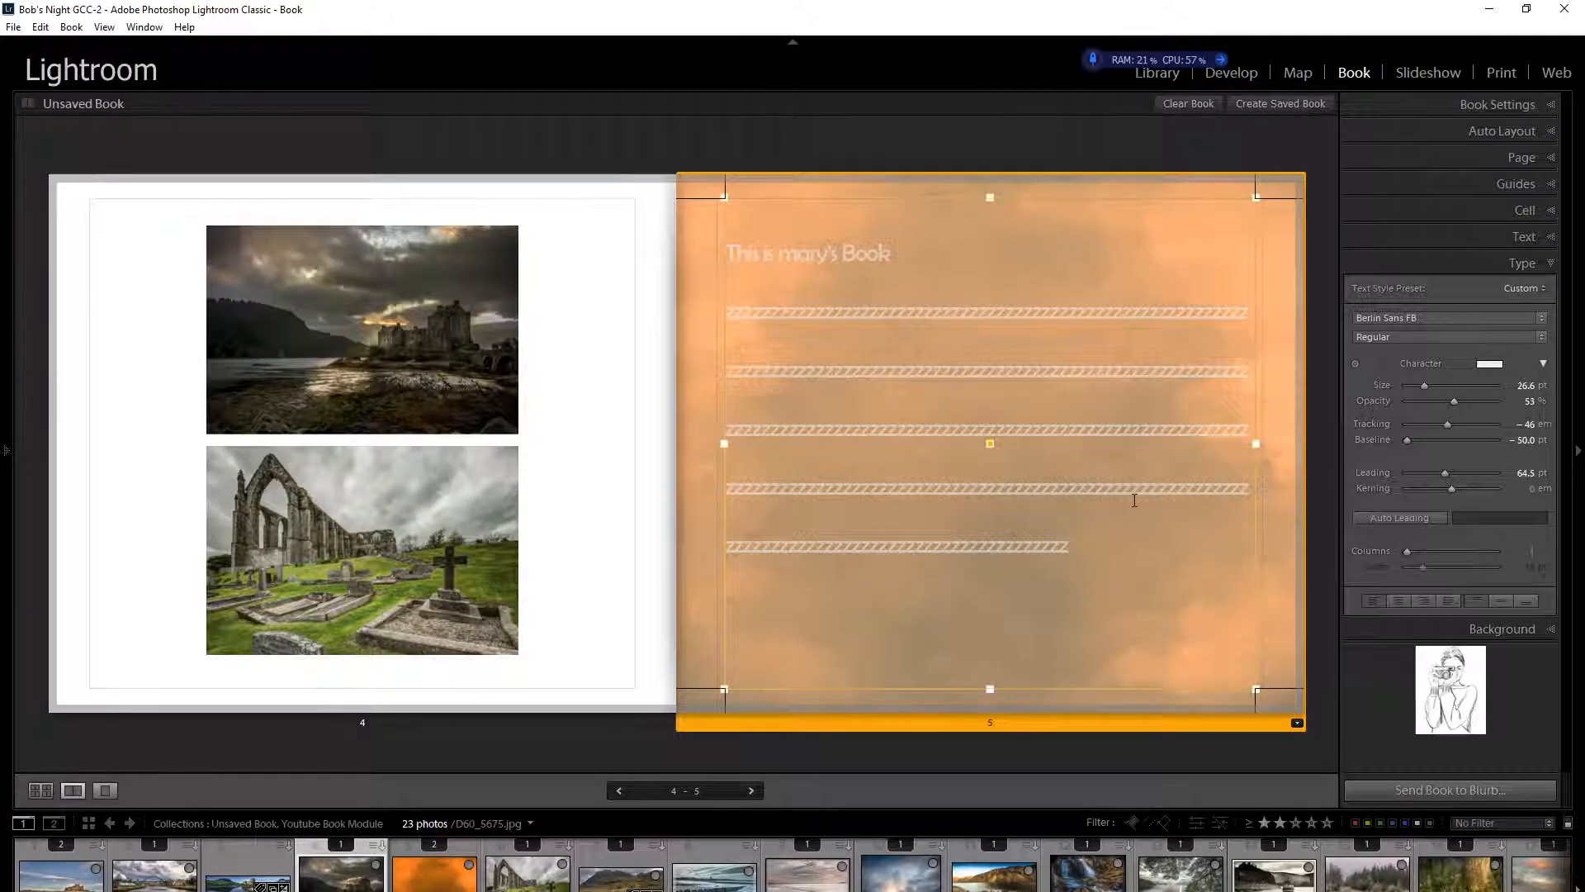
Step: Center the paragraph of z's on page 5, then collapse and re-expand the detailed character settings
click(1399, 600)
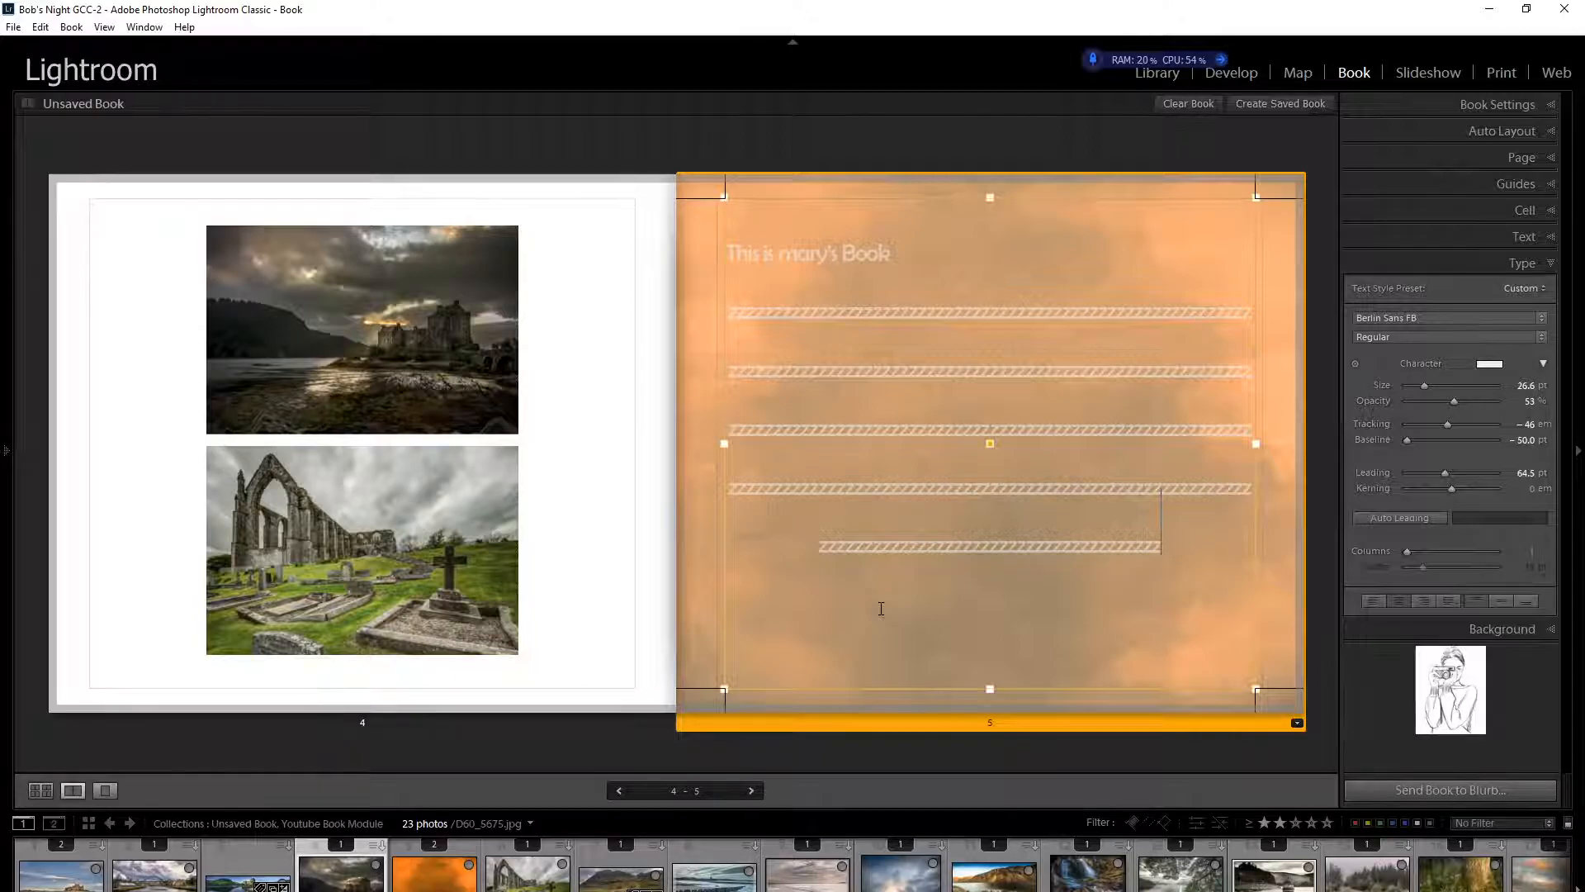
click(1543, 363)
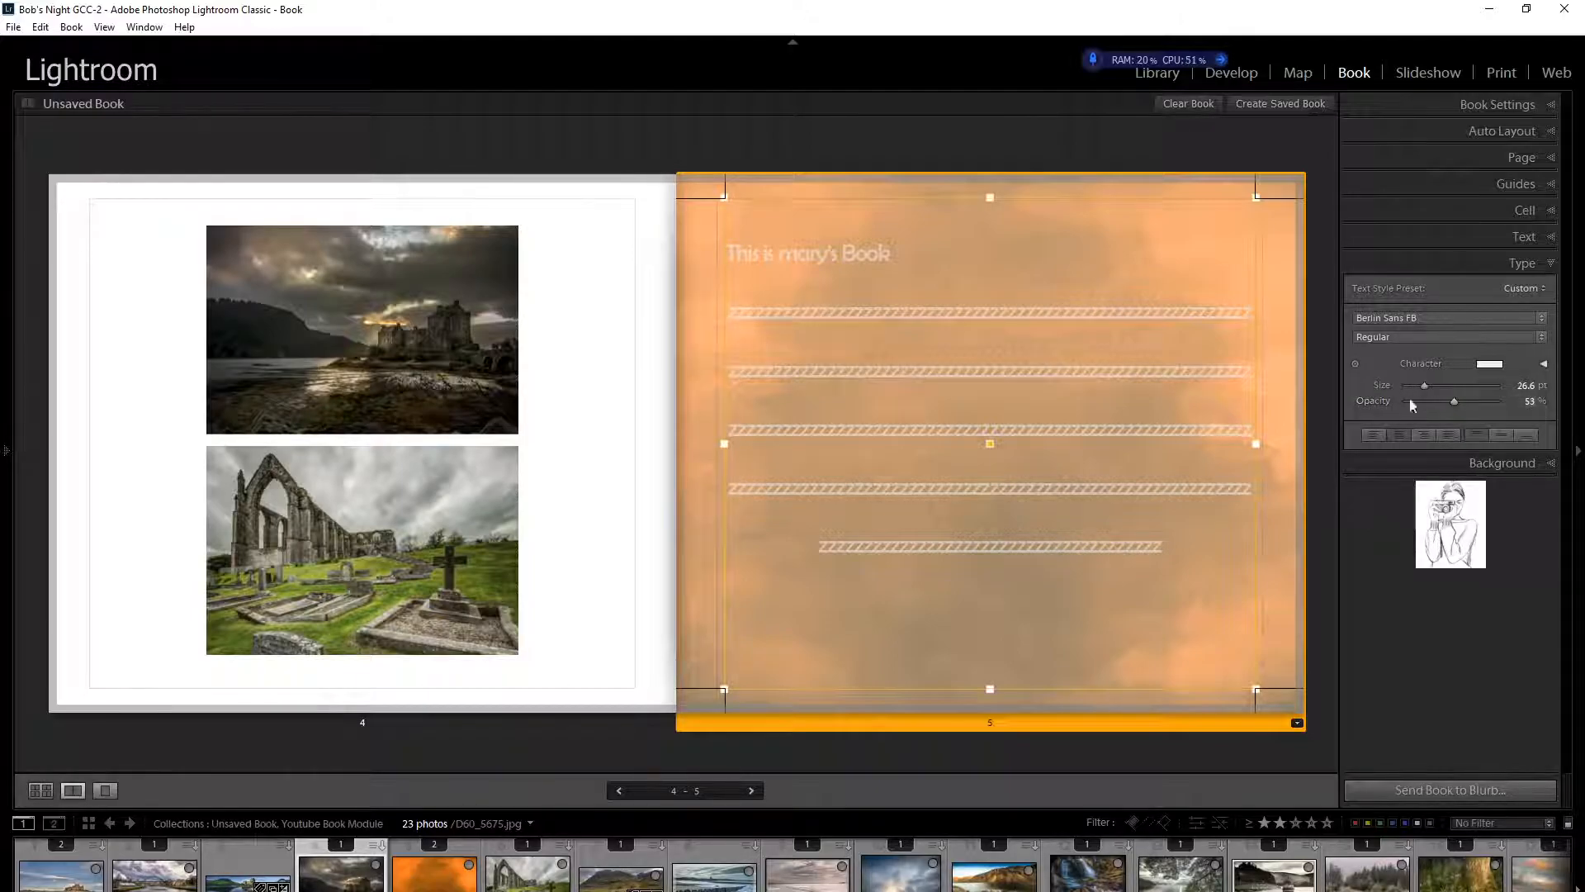
click(1544, 364)
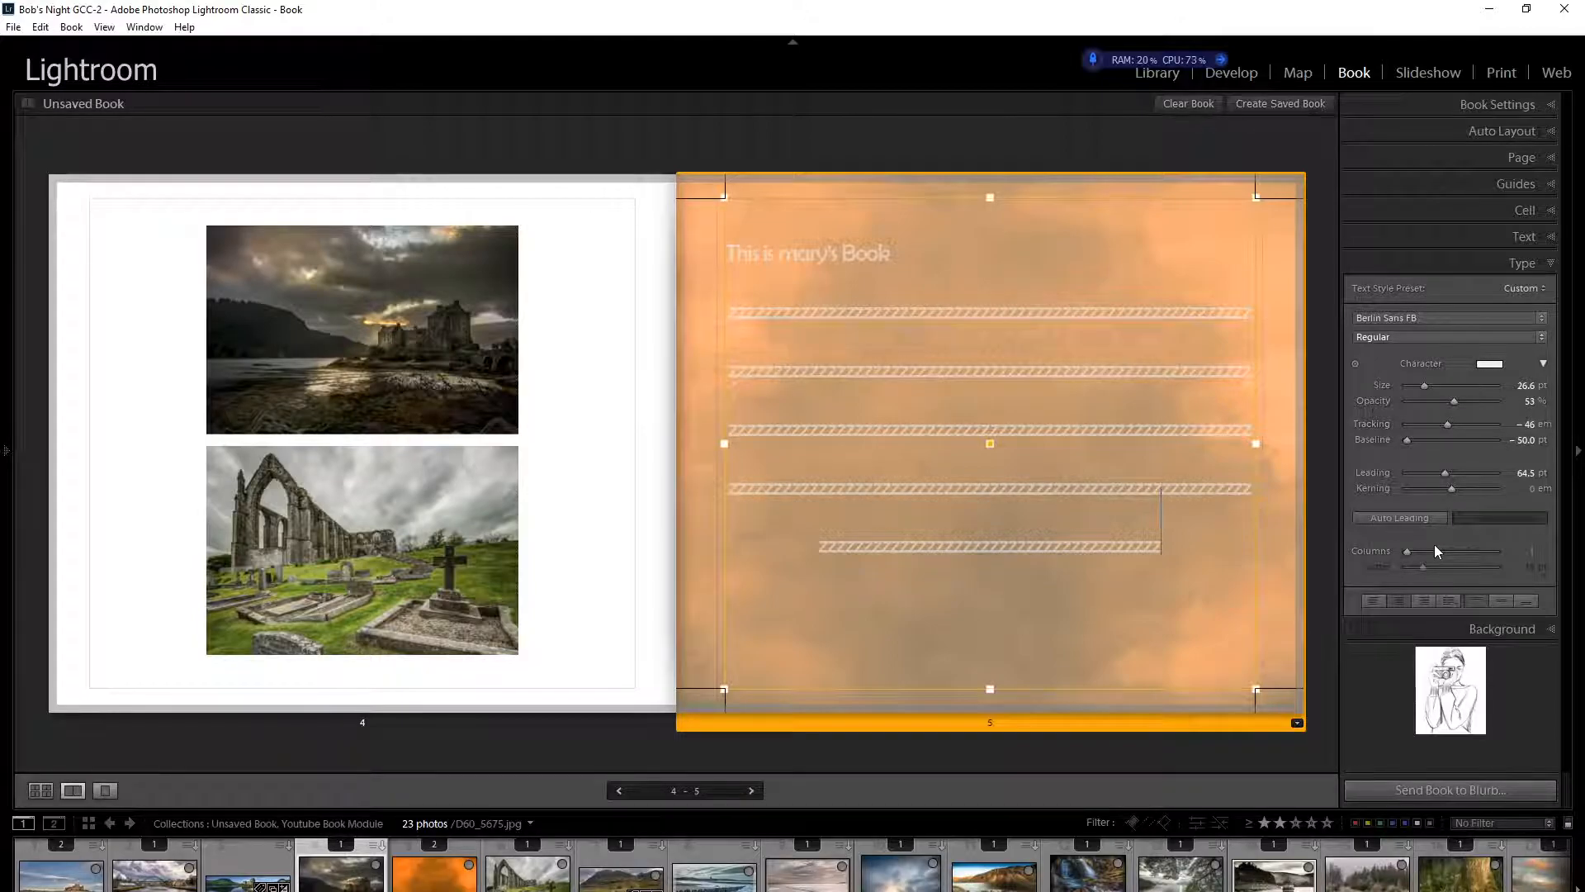
Step: Apply the "title - wedding" text style preset to the full text on page 5
click(1529, 290)
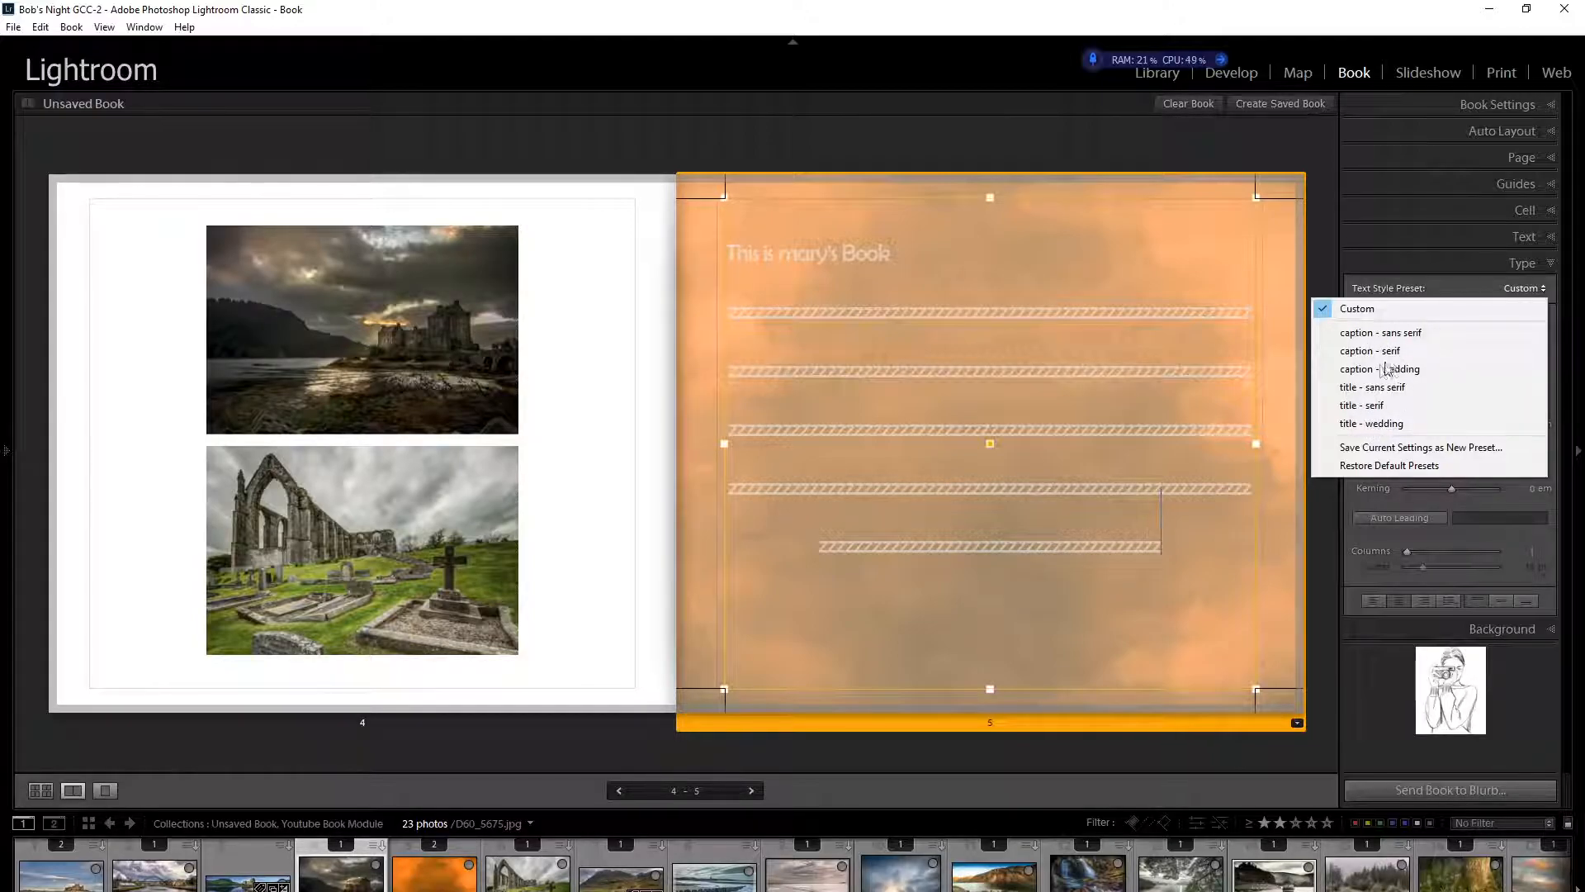
click(1379, 423)
drag(1162, 548, 690, 453)
drag(762, 220, 715, 237)
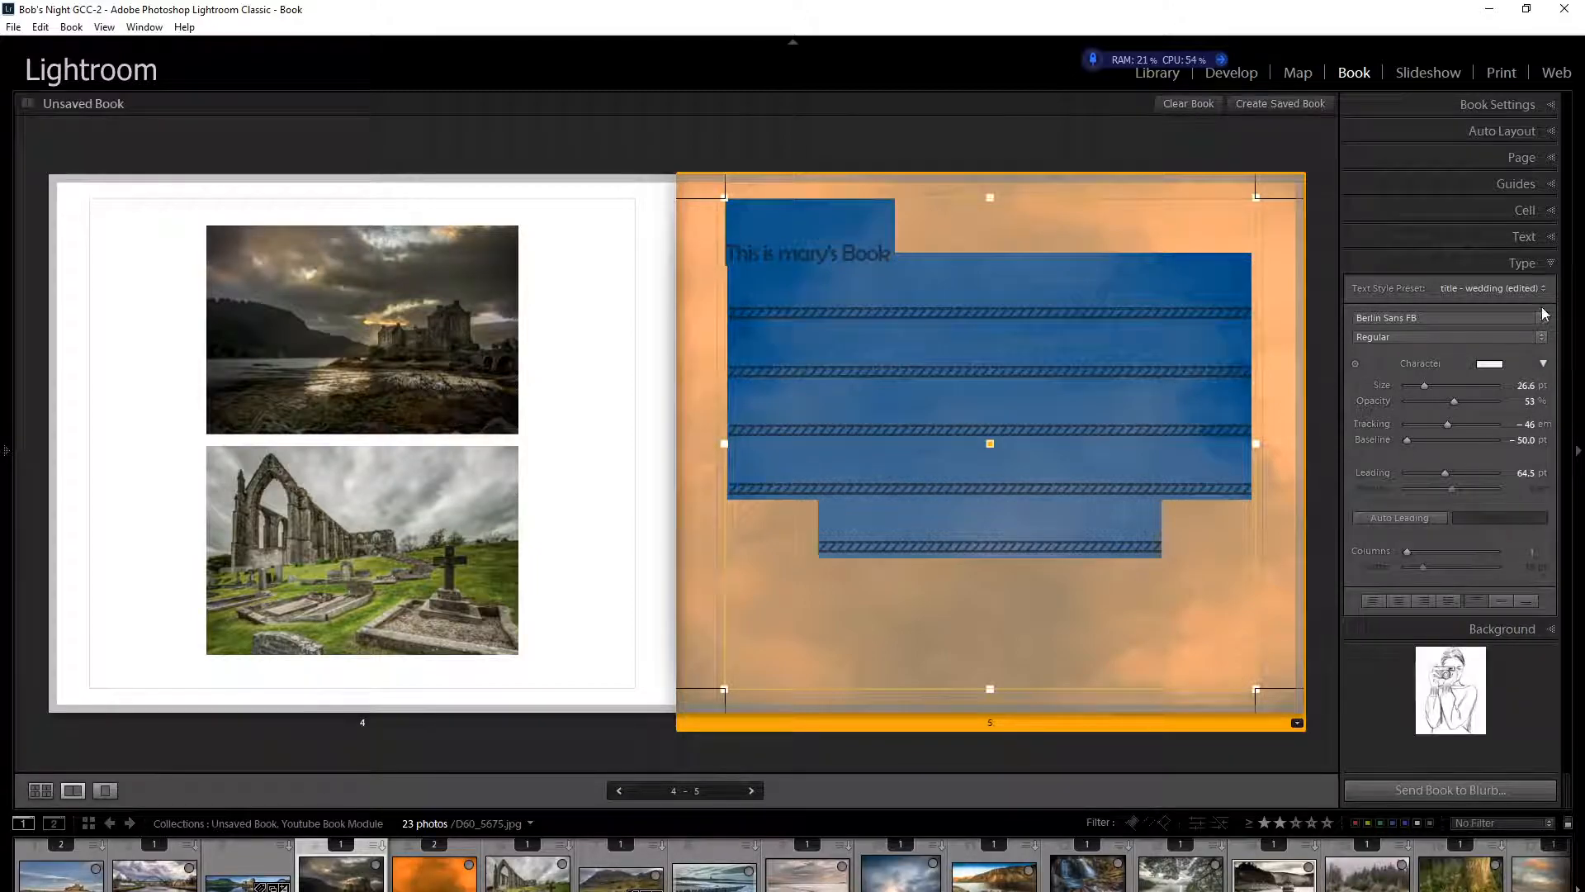
click(1526, 289)
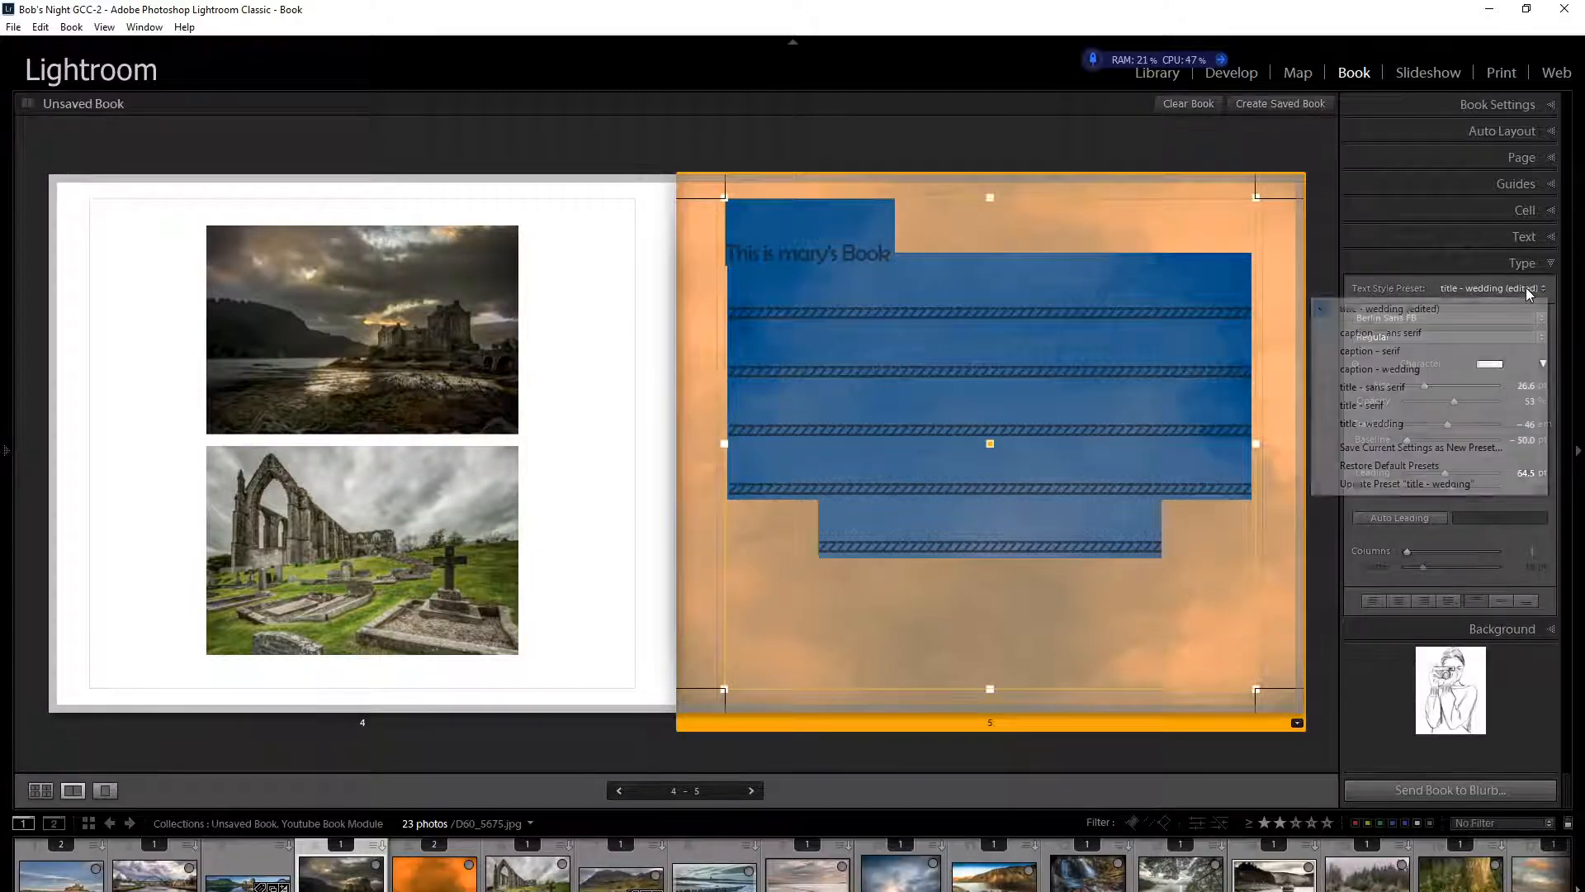
click(1381, 423)
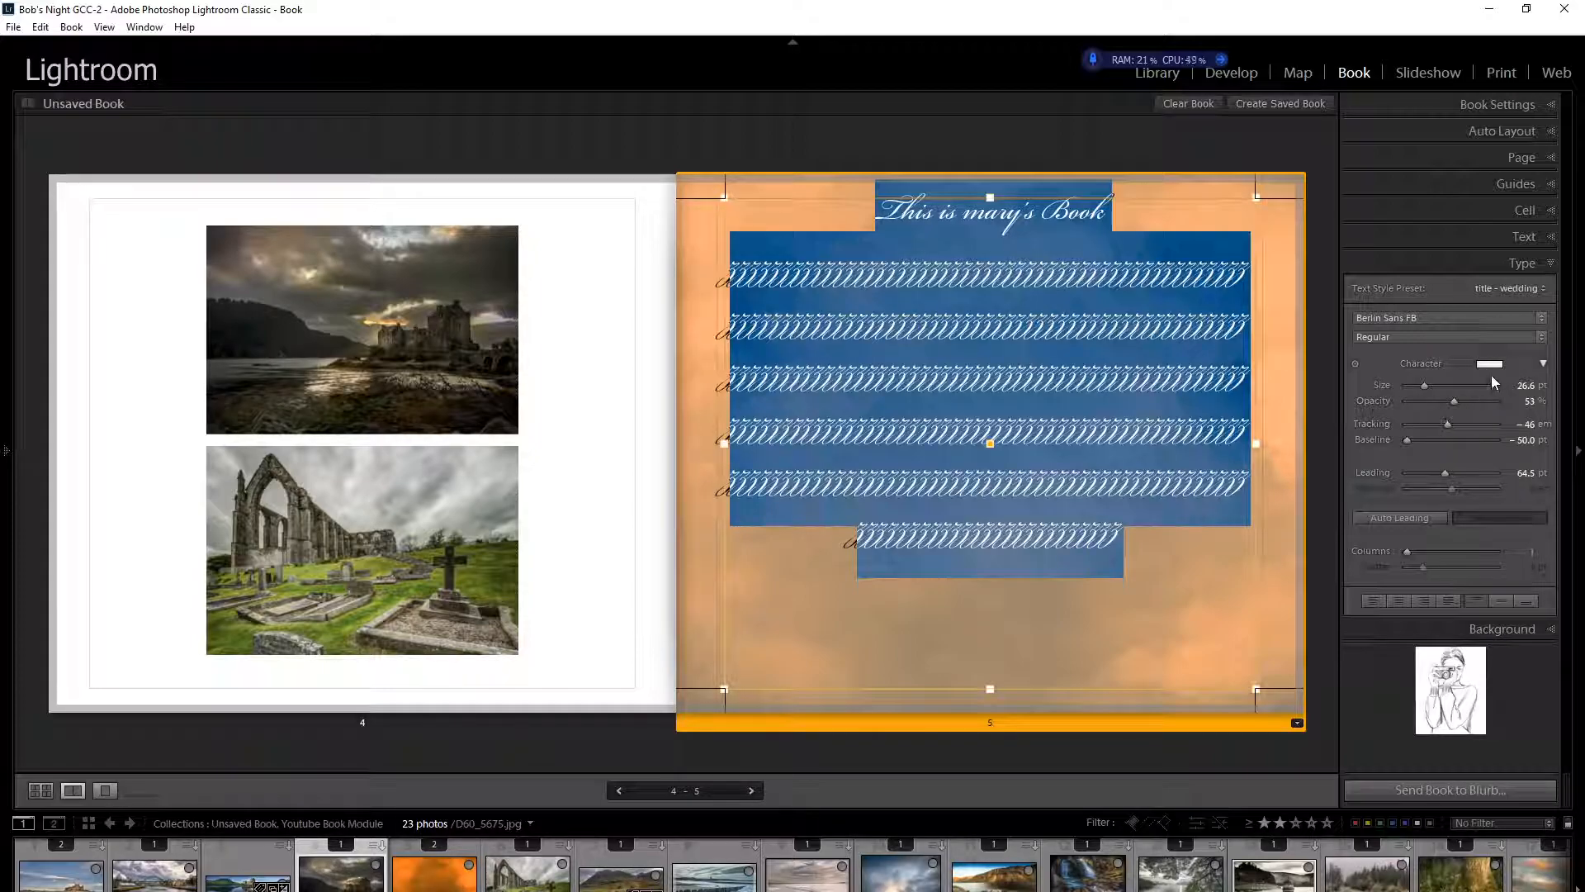
Step: Try the "caption - serif" text style preset on page 5's text, then apply "title - serif"
click(1538, 286)
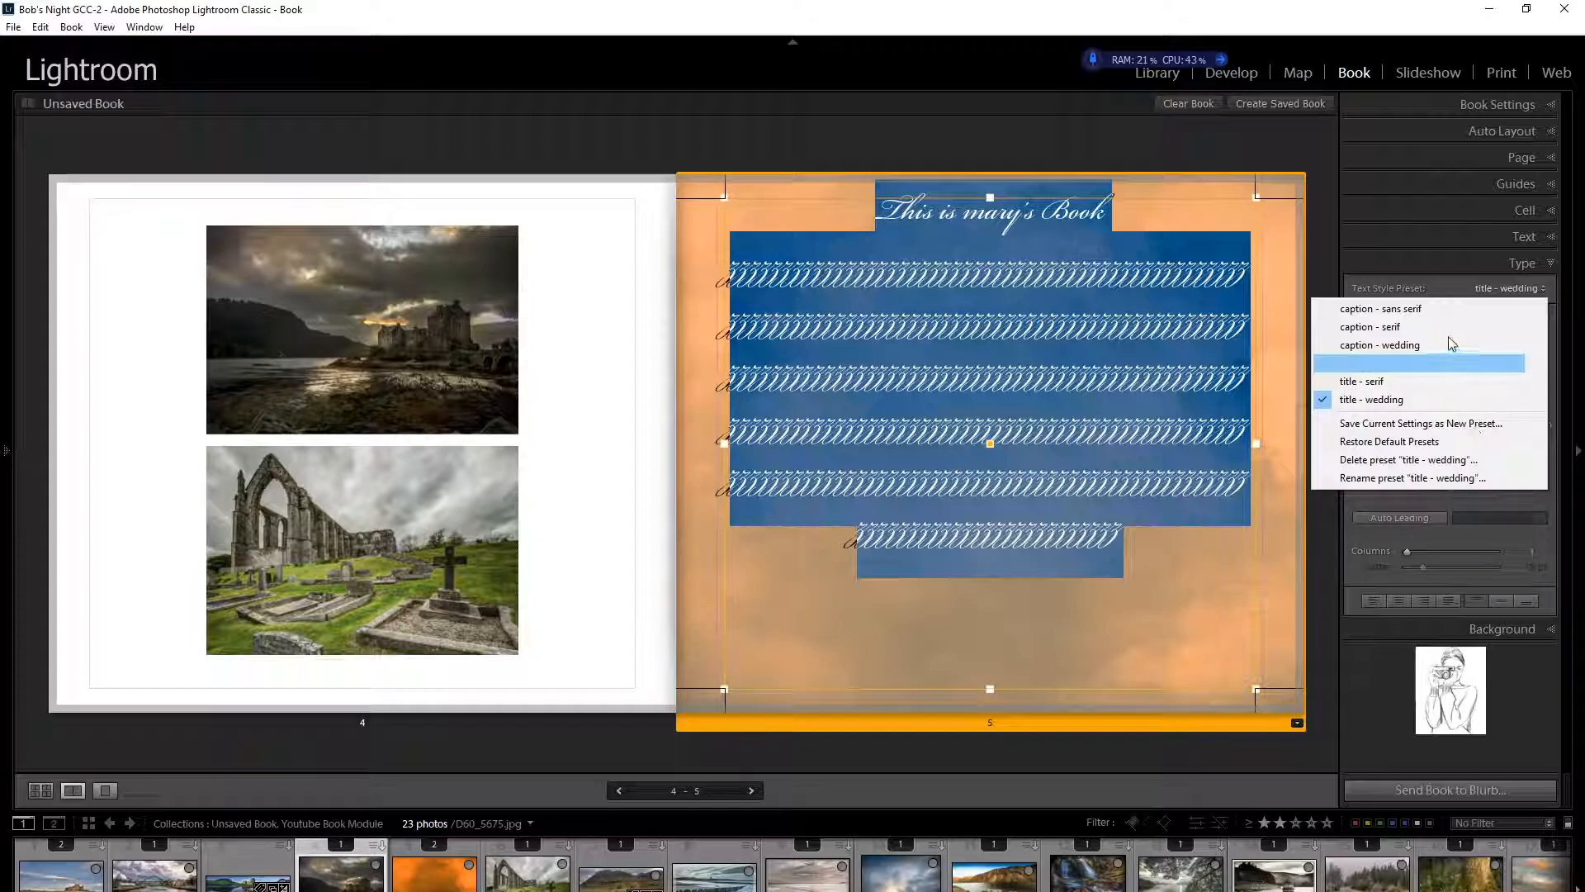
click(1381, 327)
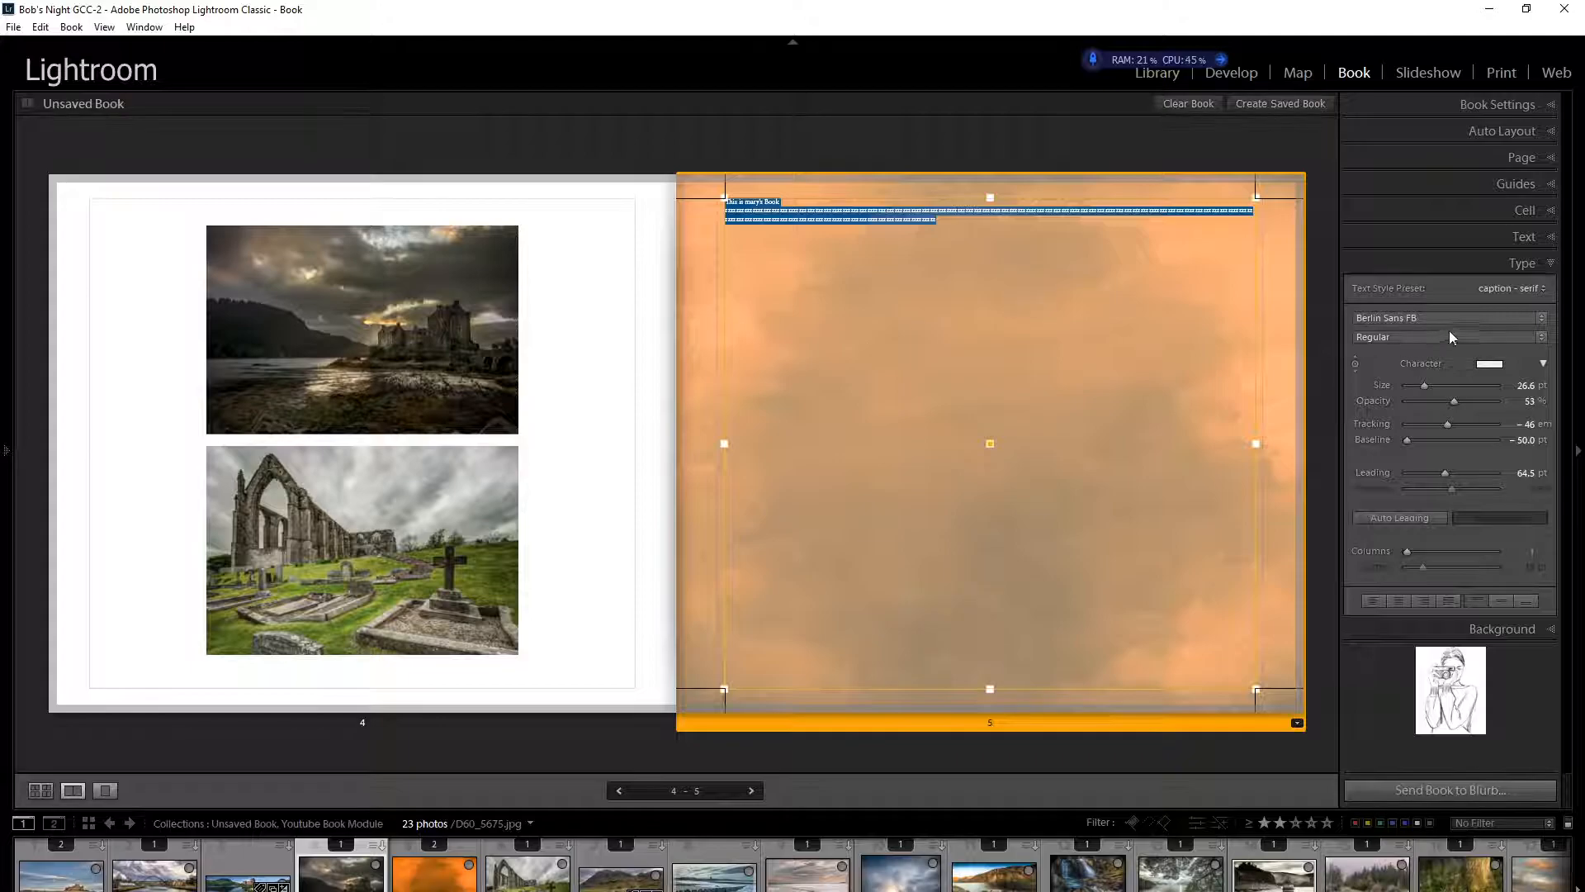
click(1524, 288)
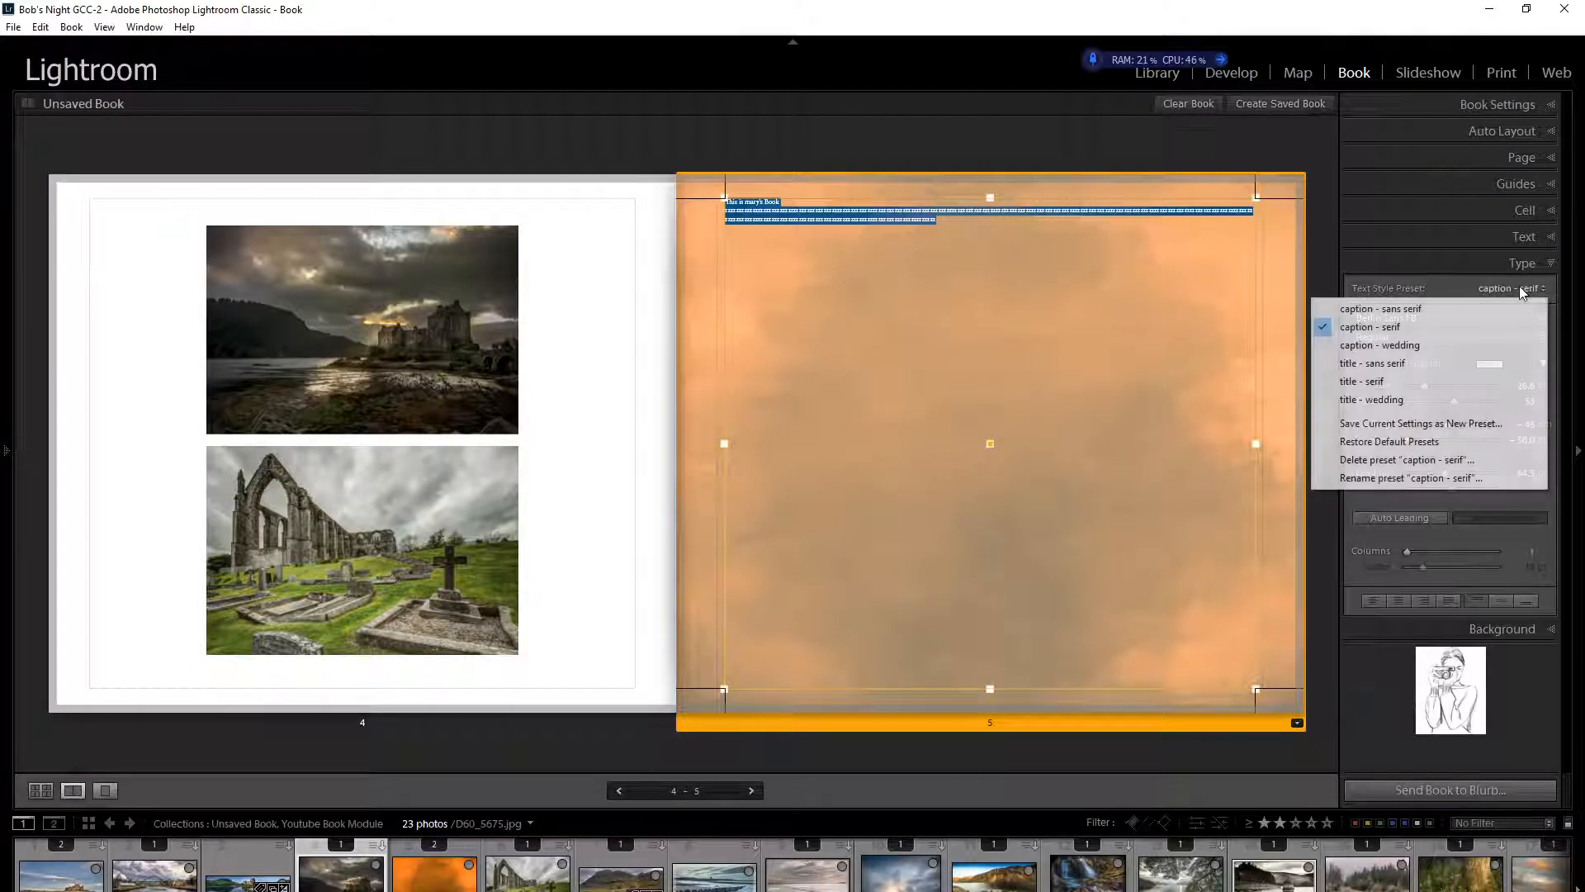
click(1377, 382)
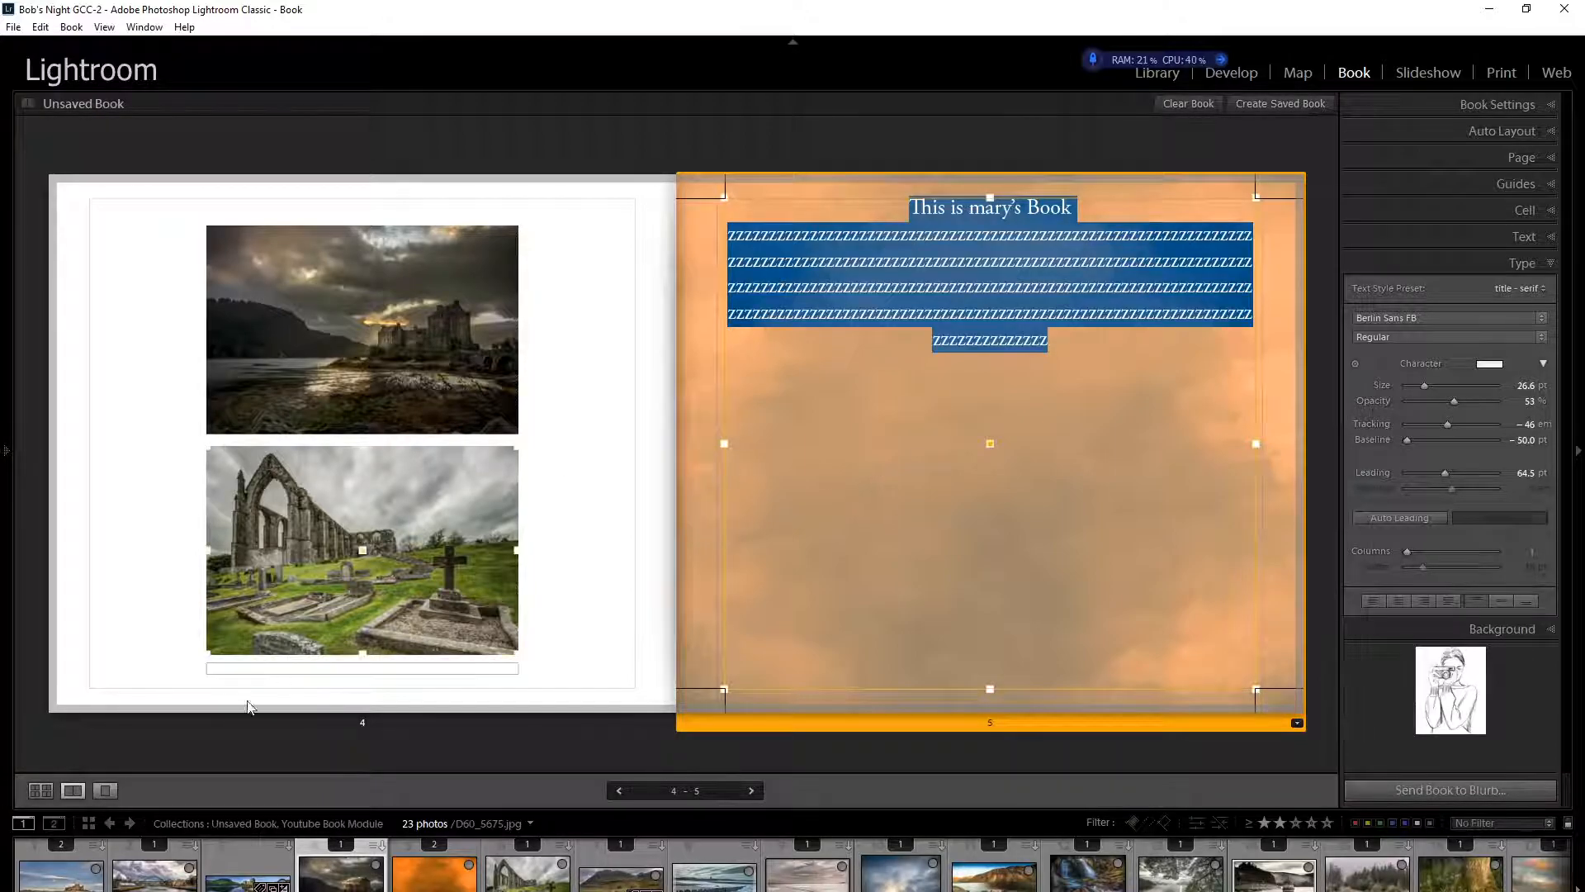
Step: Select the cover in the multi-page overview and show it as a full spread
click(40, 790)
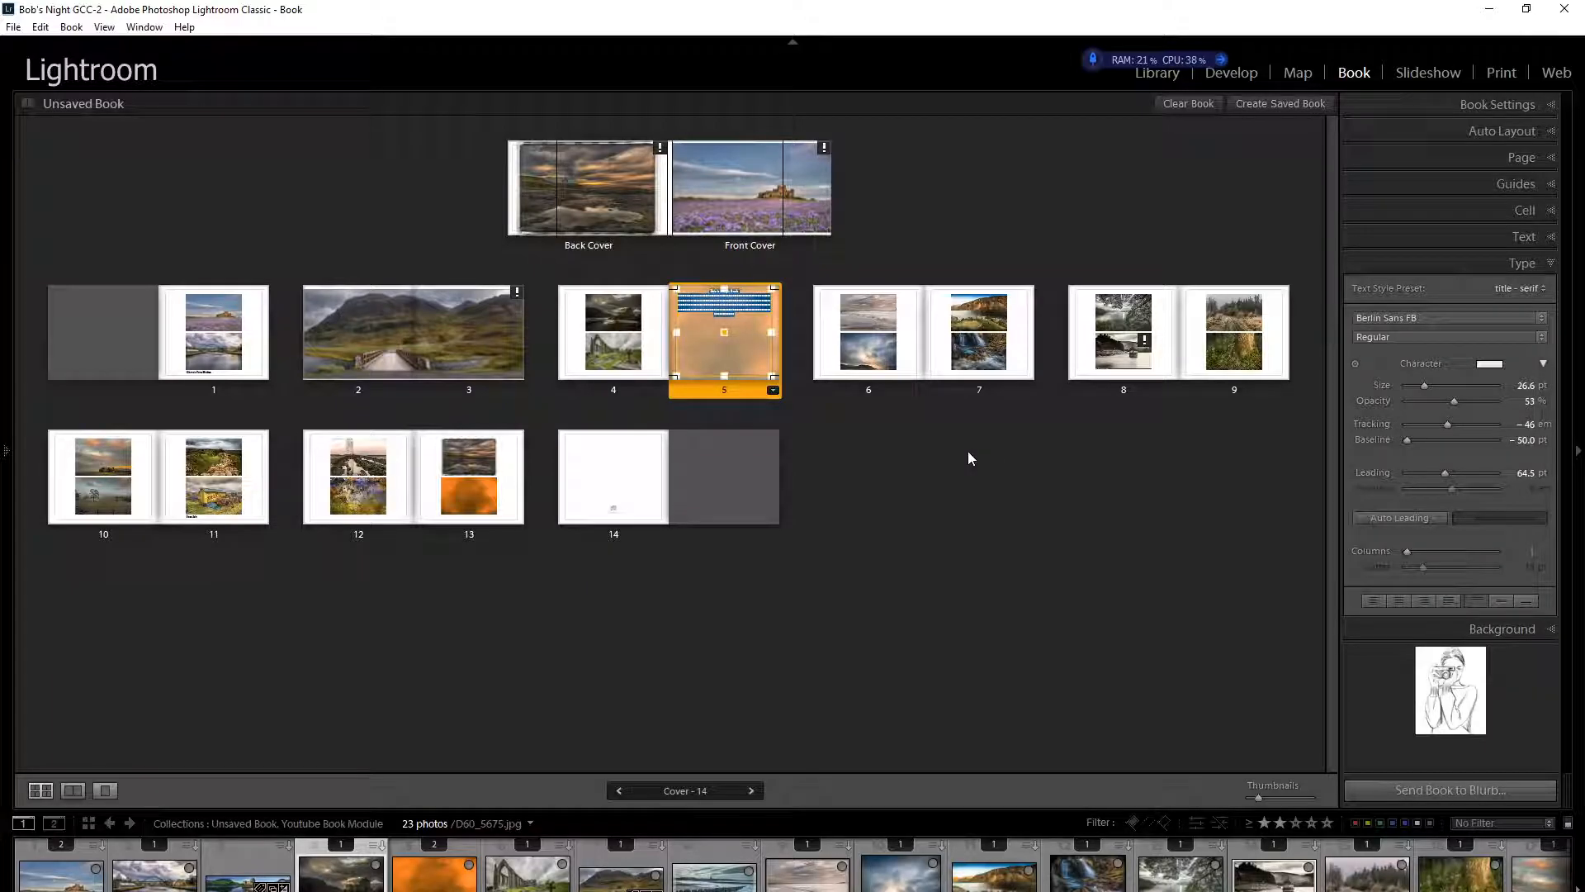
click(698, 187)
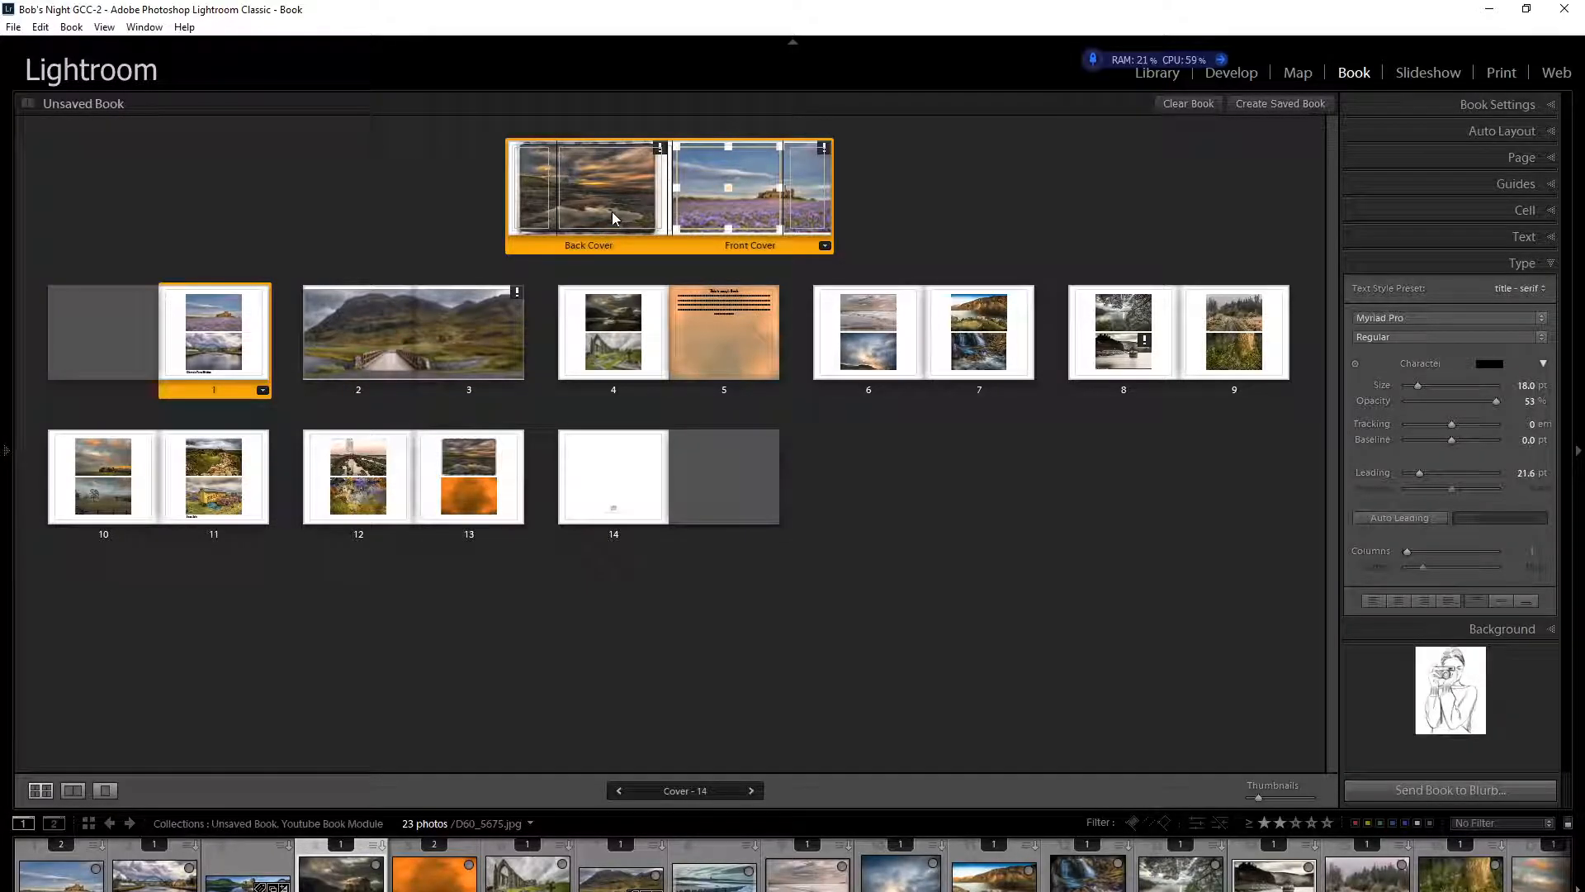
click(74, 790)
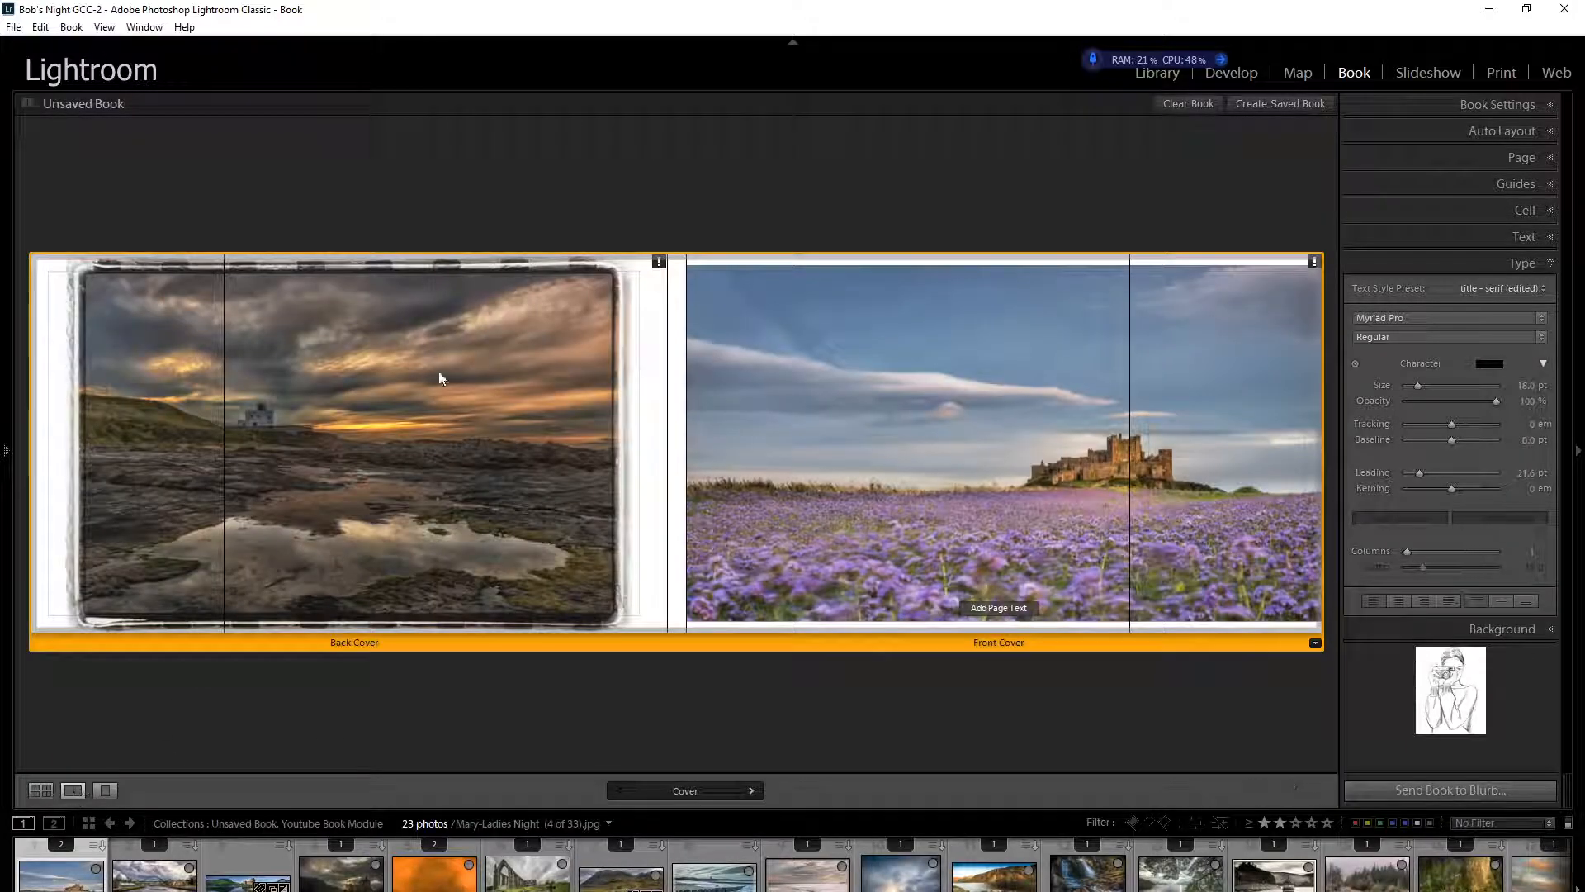
Step: Change the cover layout to the one with a small back photo, a large front photo, and photo and text cells on both flaps
click(789, 618)
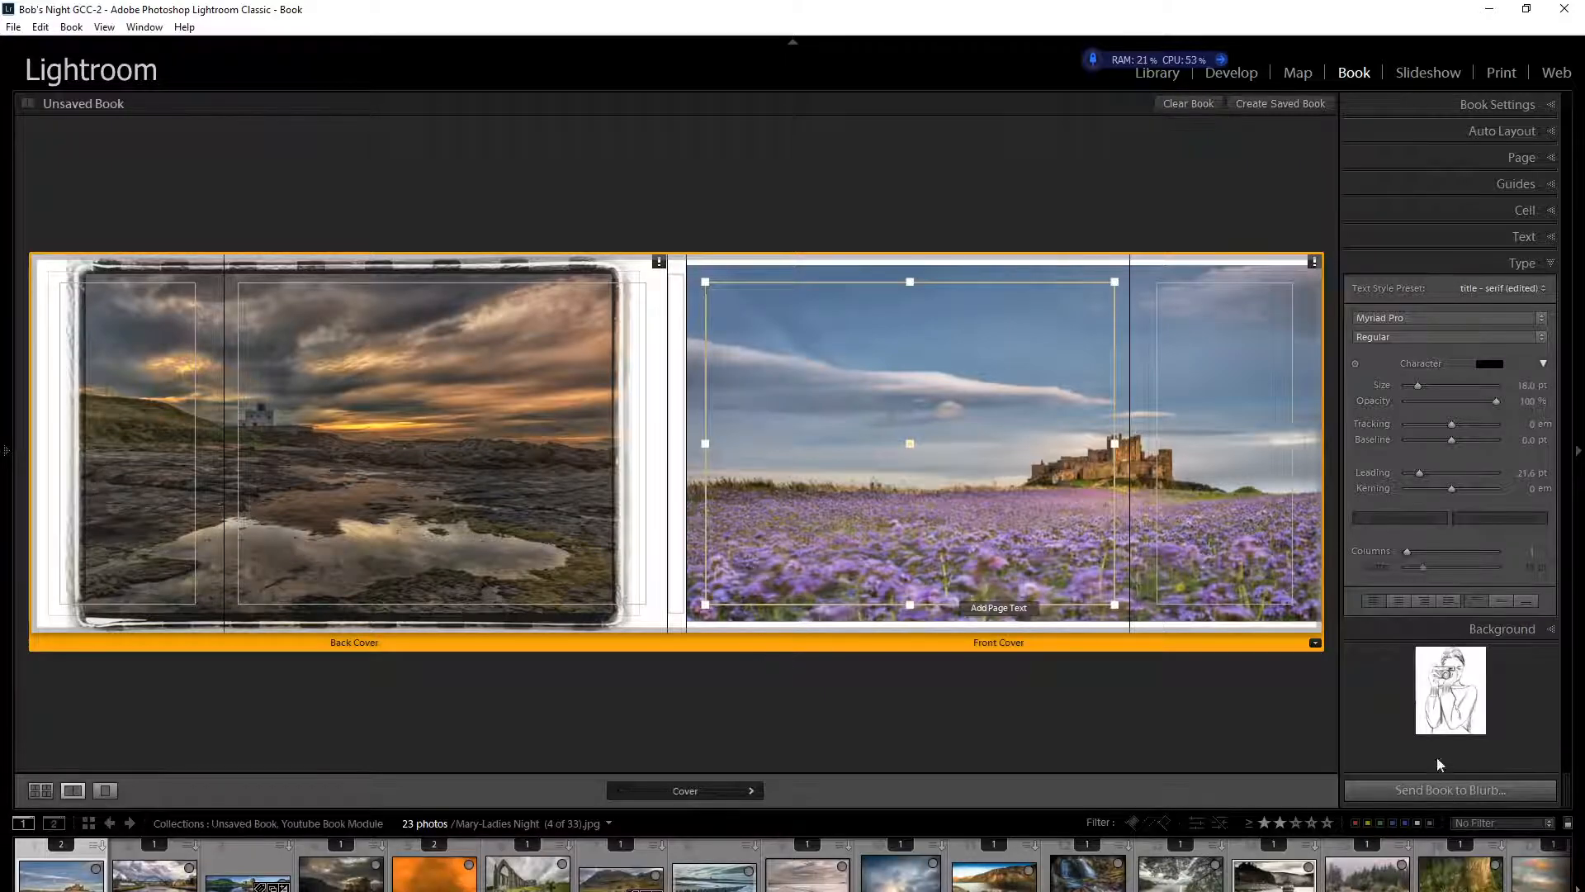
click(1315, 643)
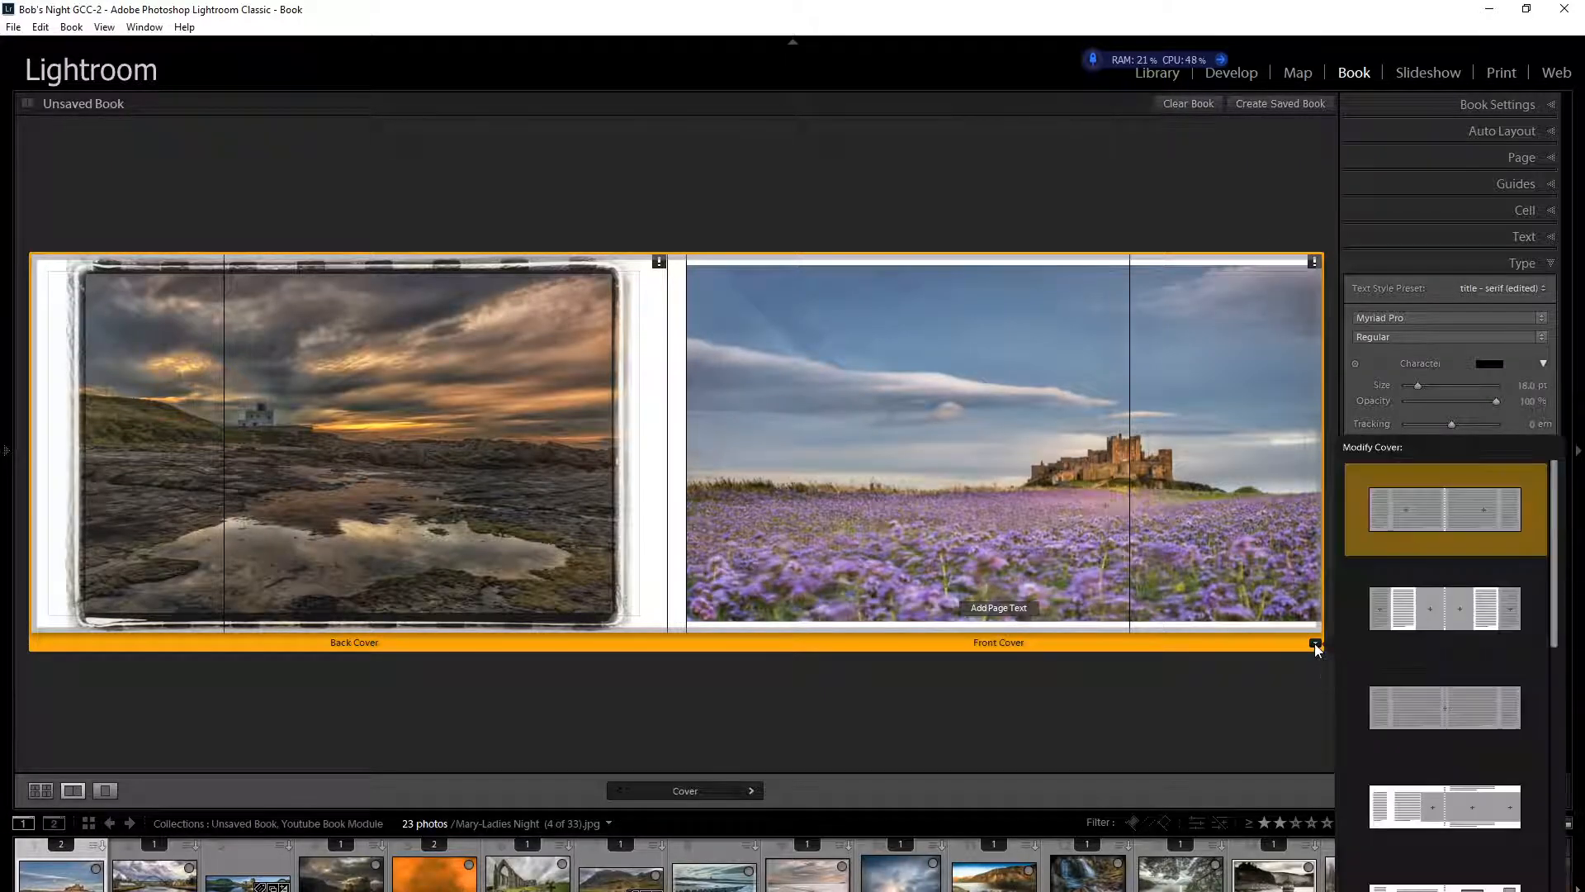
scroll(1480, 787, down, 3)
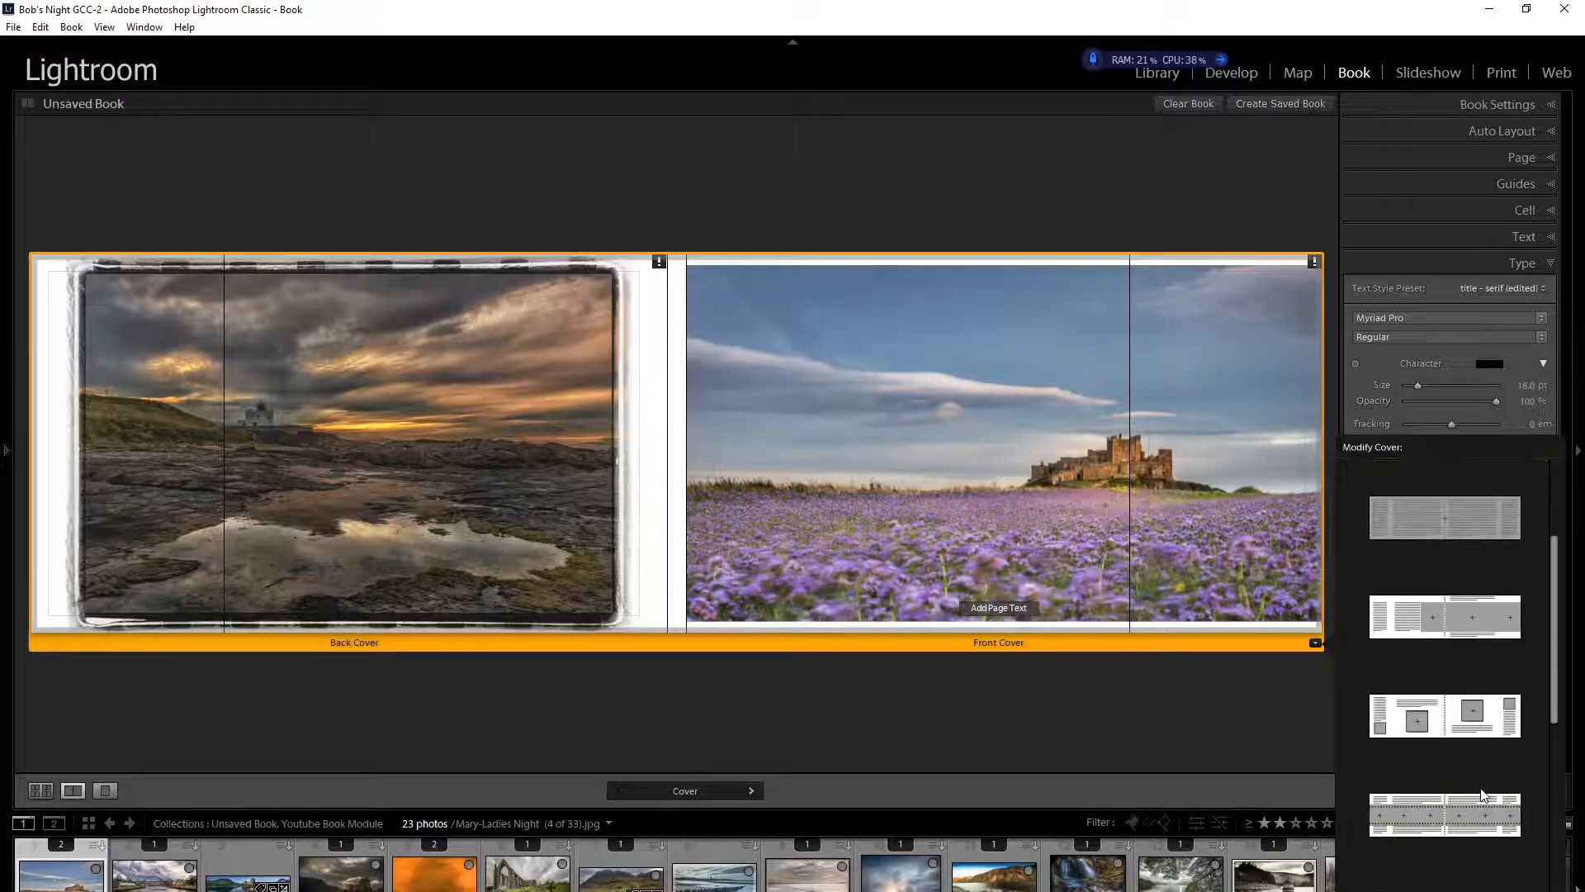
scroll(1480, 787, down, 1)
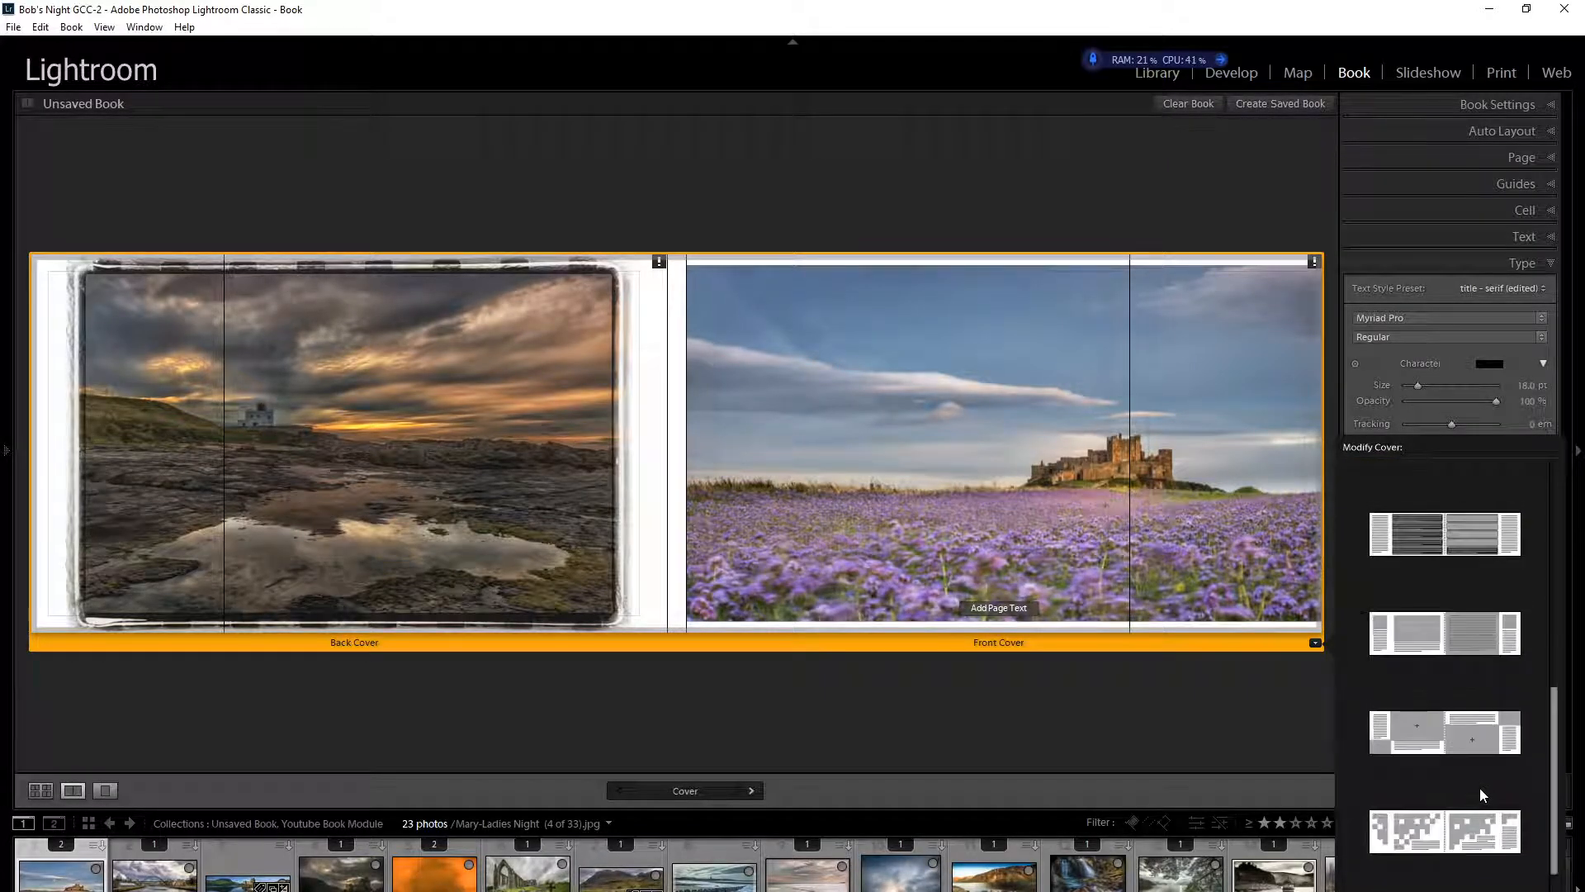
scroll(1480, 790, up, 4)
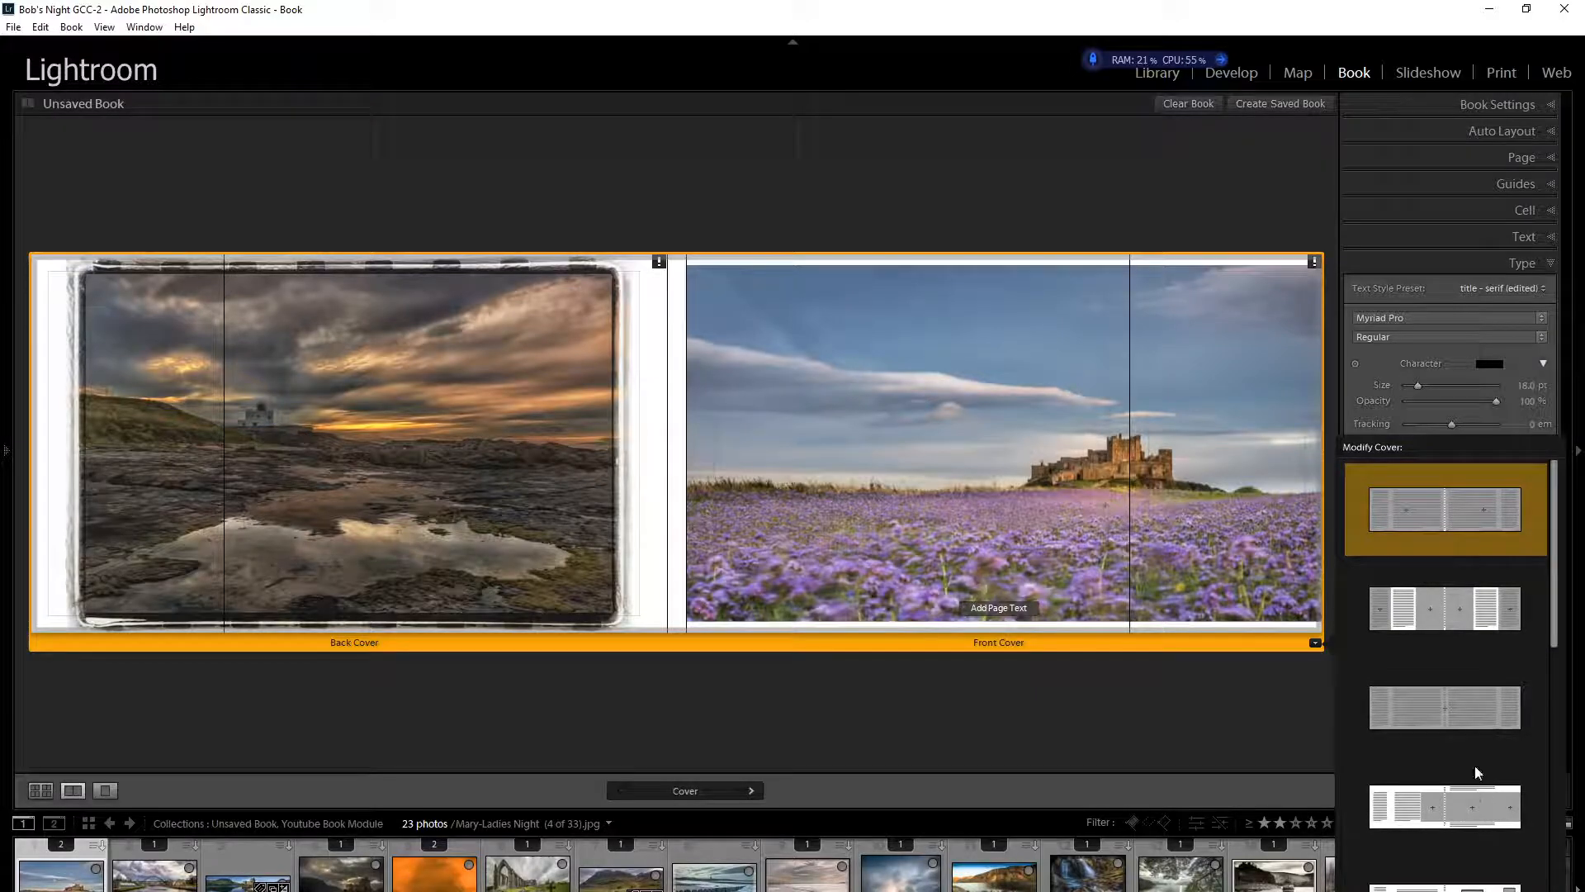
scroll(1476, 770, down, 2)
scroll(1476, 770, down, 4)
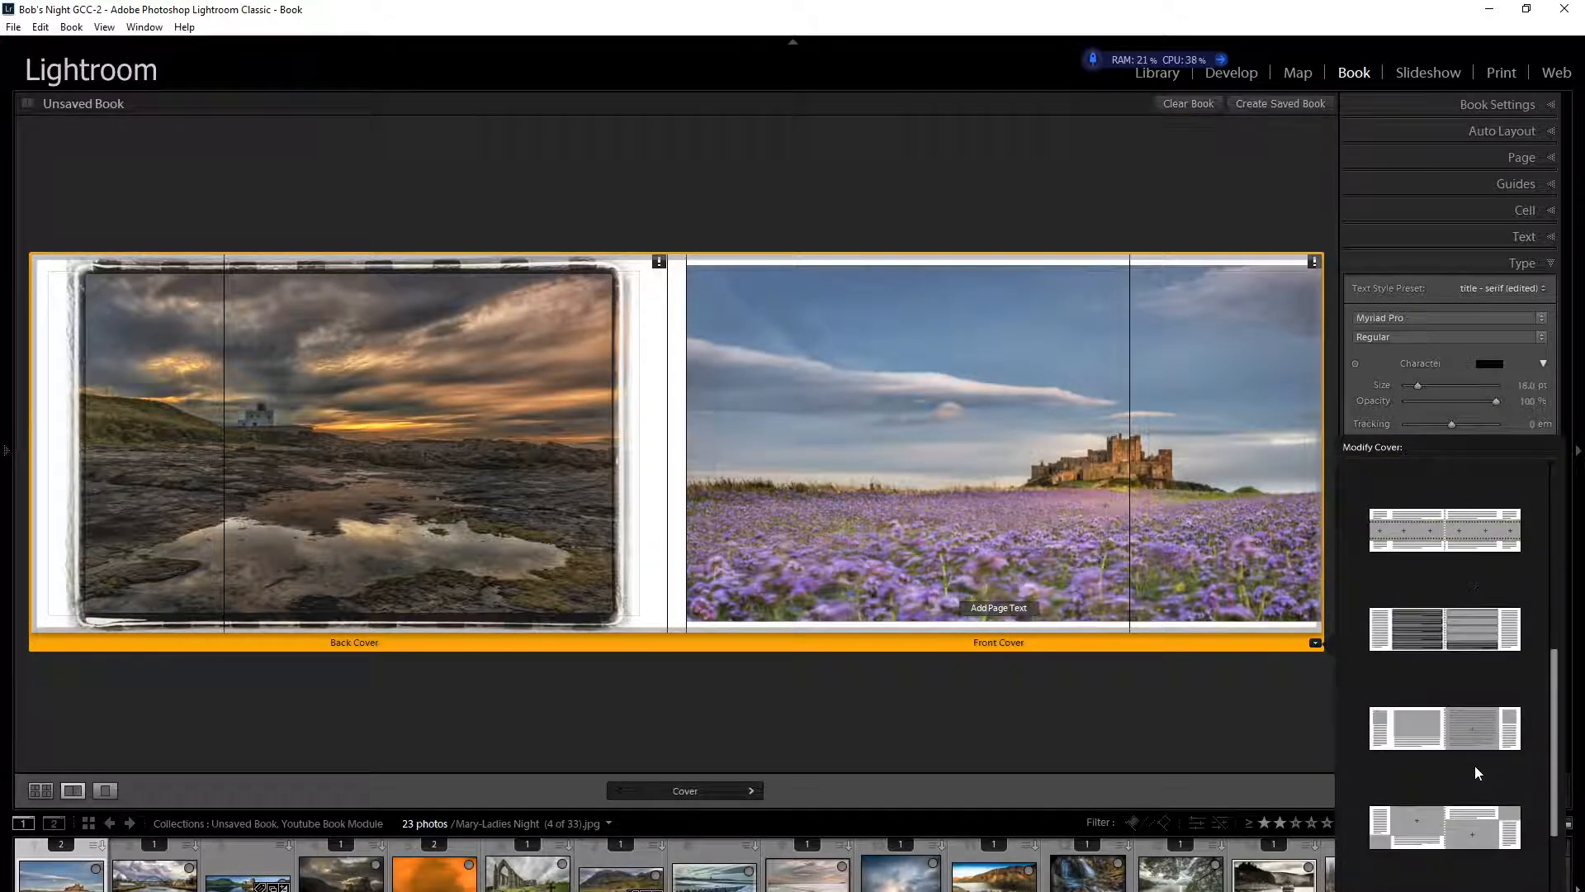
scroll(1474, 765, down, 1)
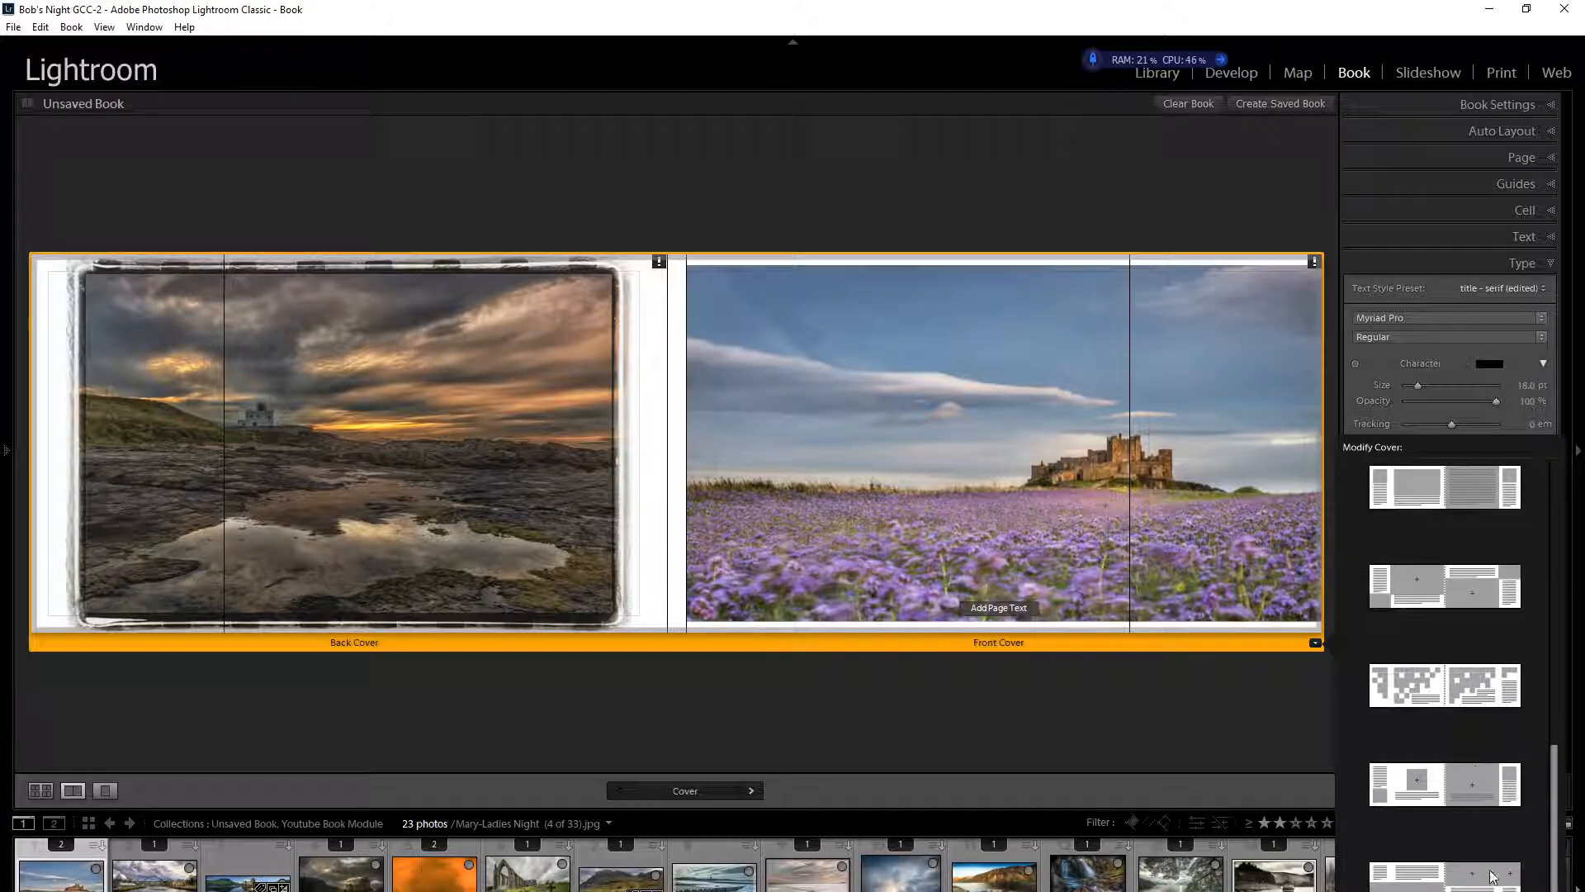
click(1478, 789)
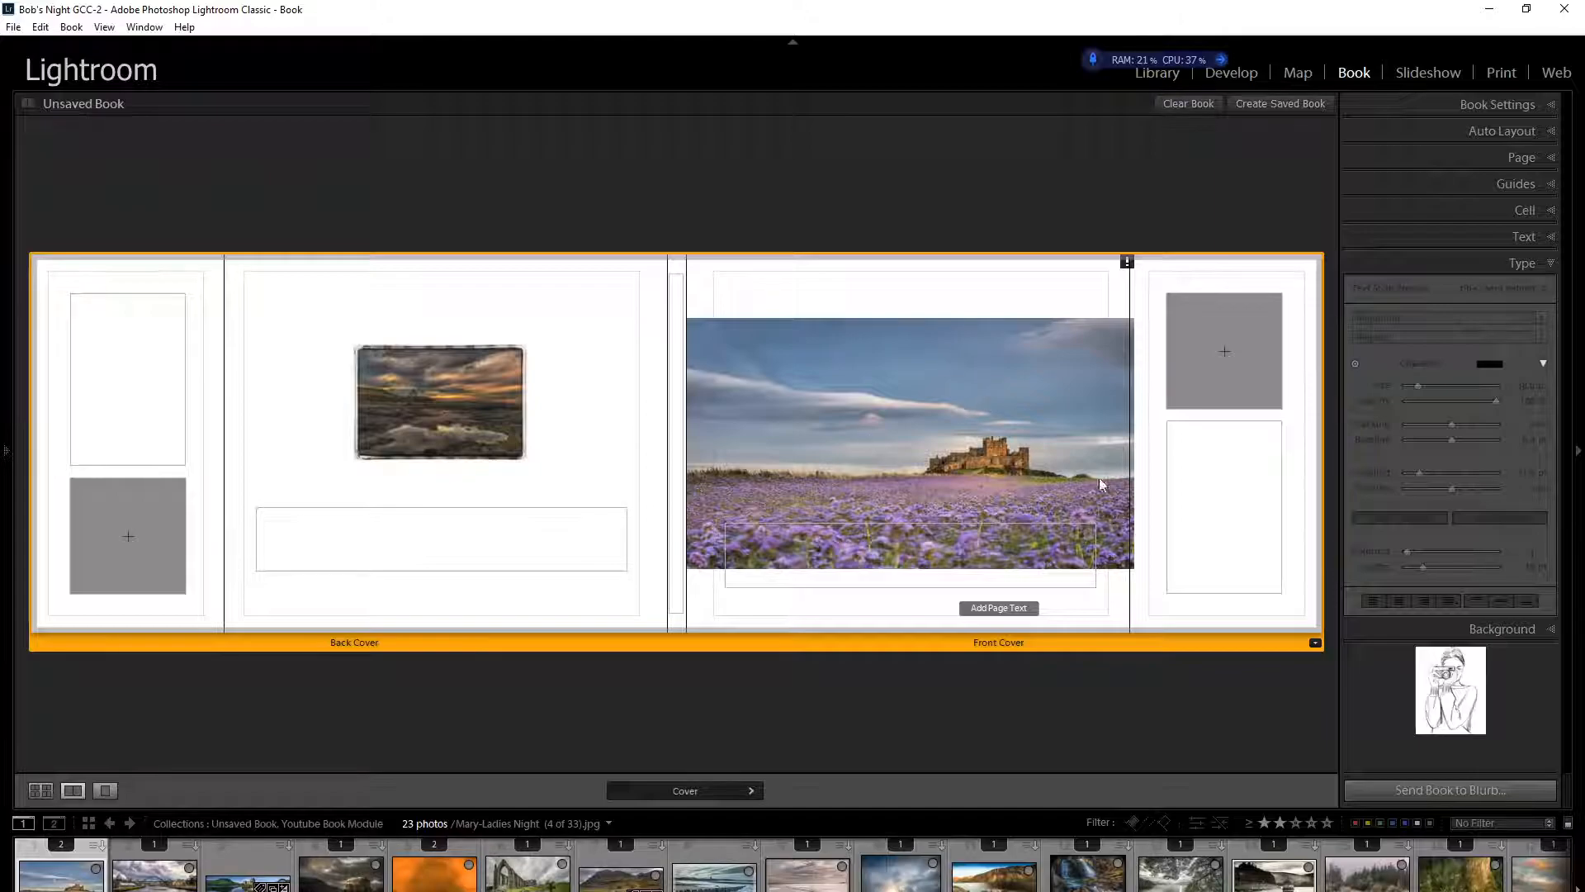
Step: Enable page text on the front cover, separate from the layout's text cell that overlaps the castle photo
click(743, 582)
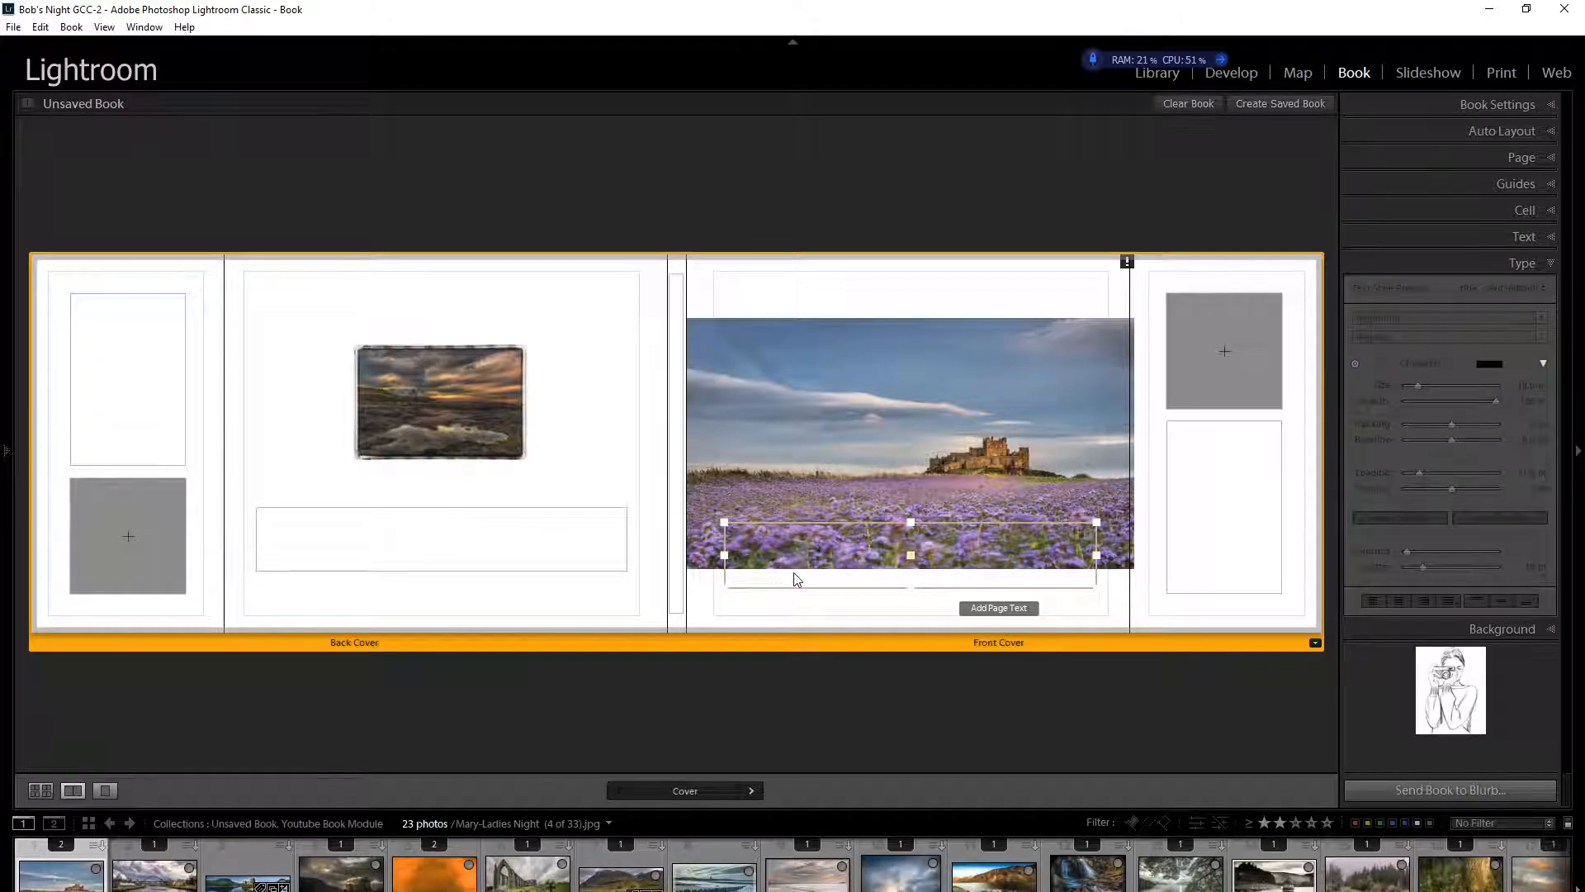
click(919, 541)
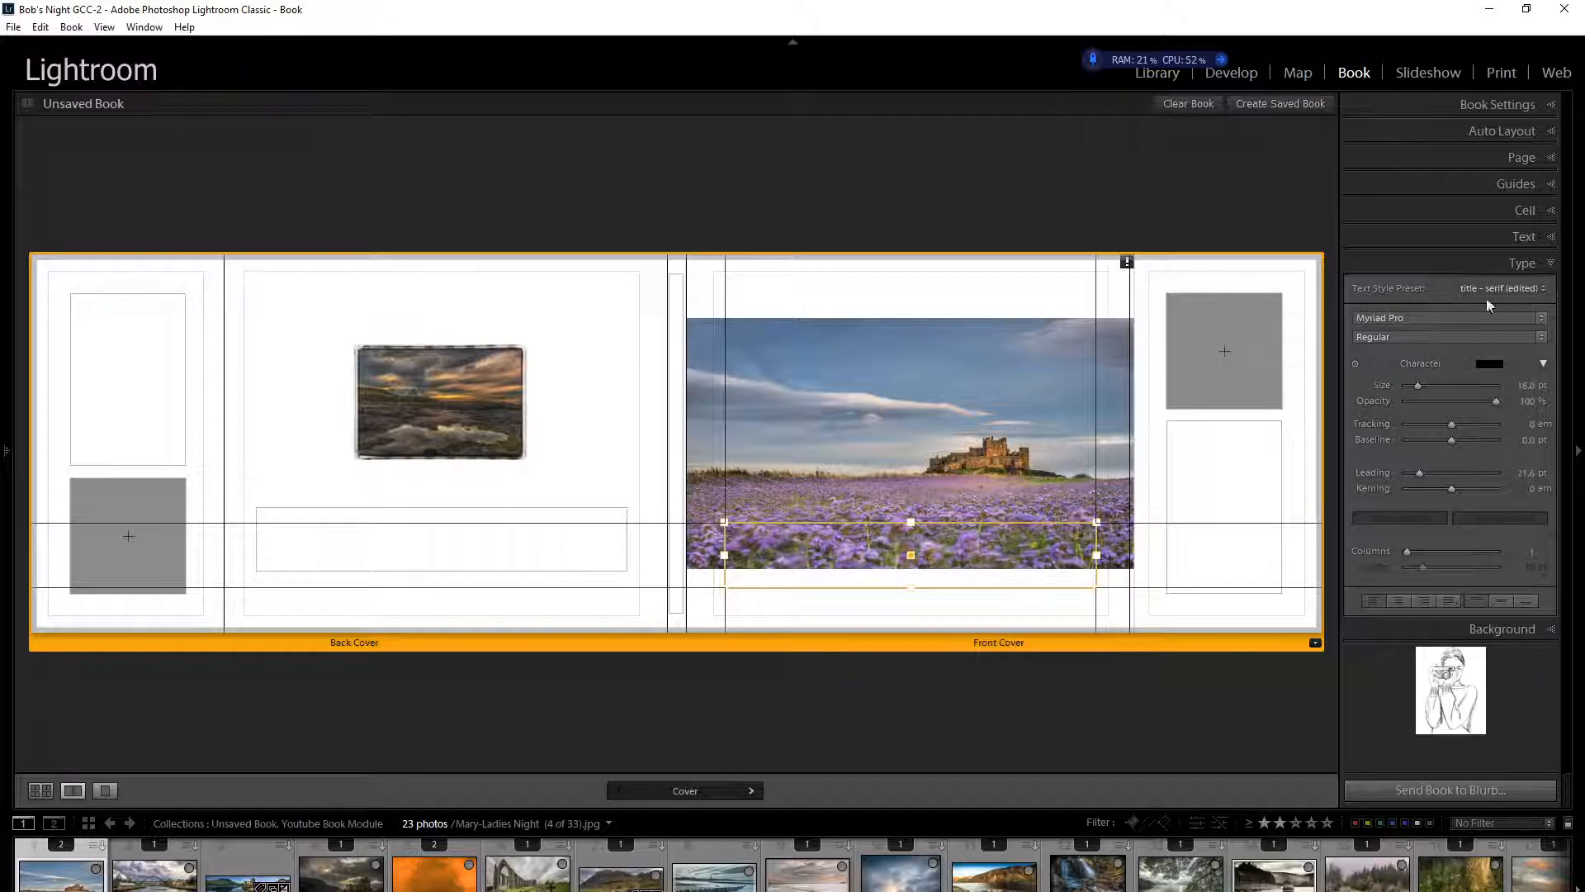
click(1551, 240)
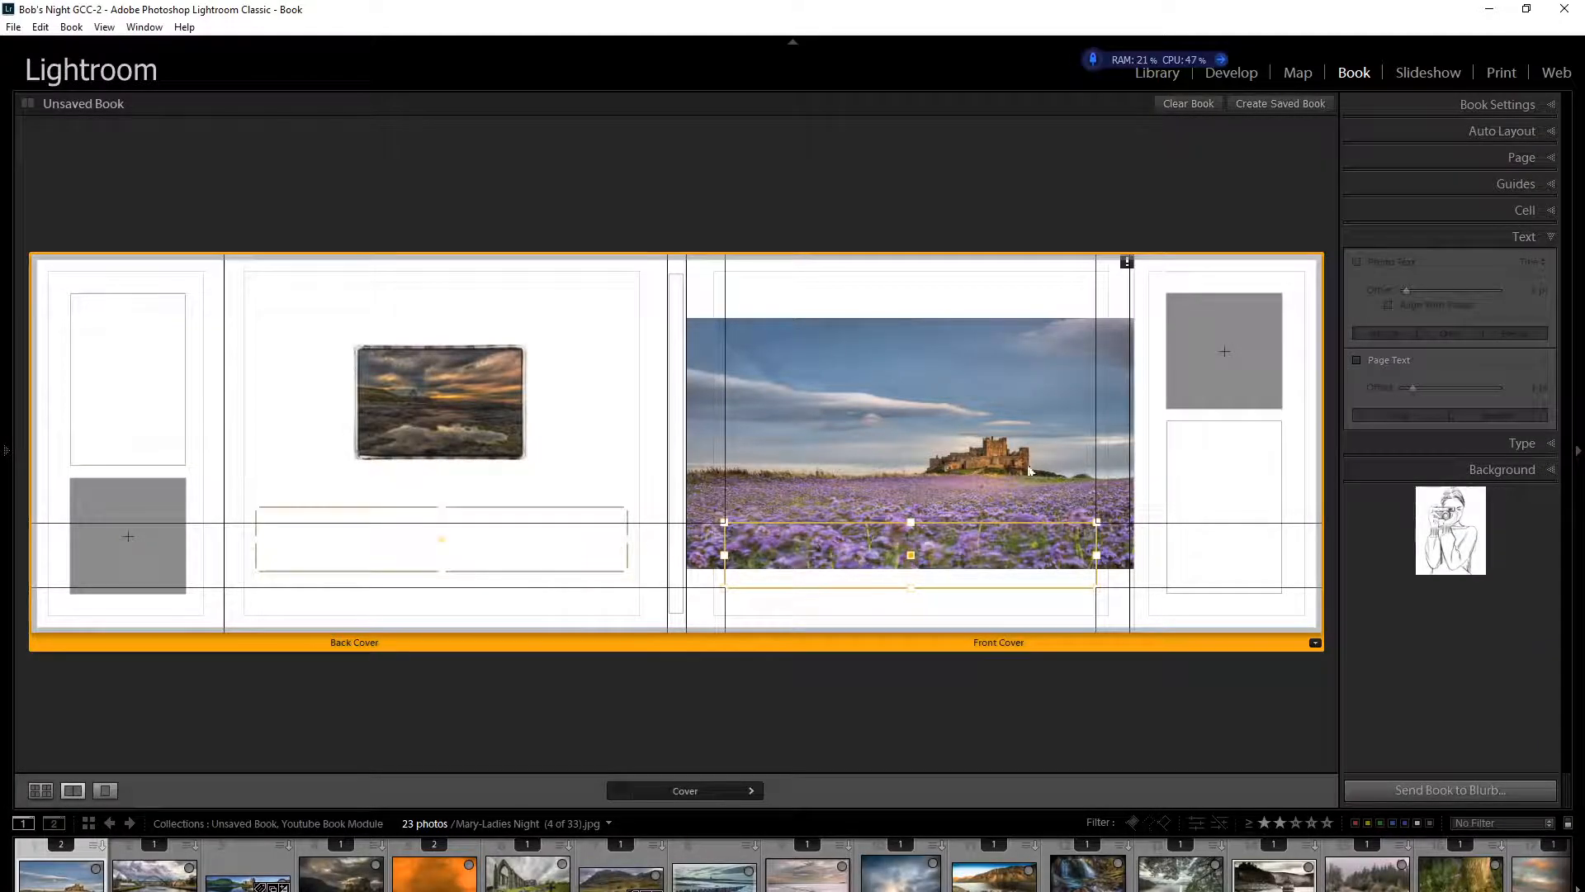
click(1357, 360)
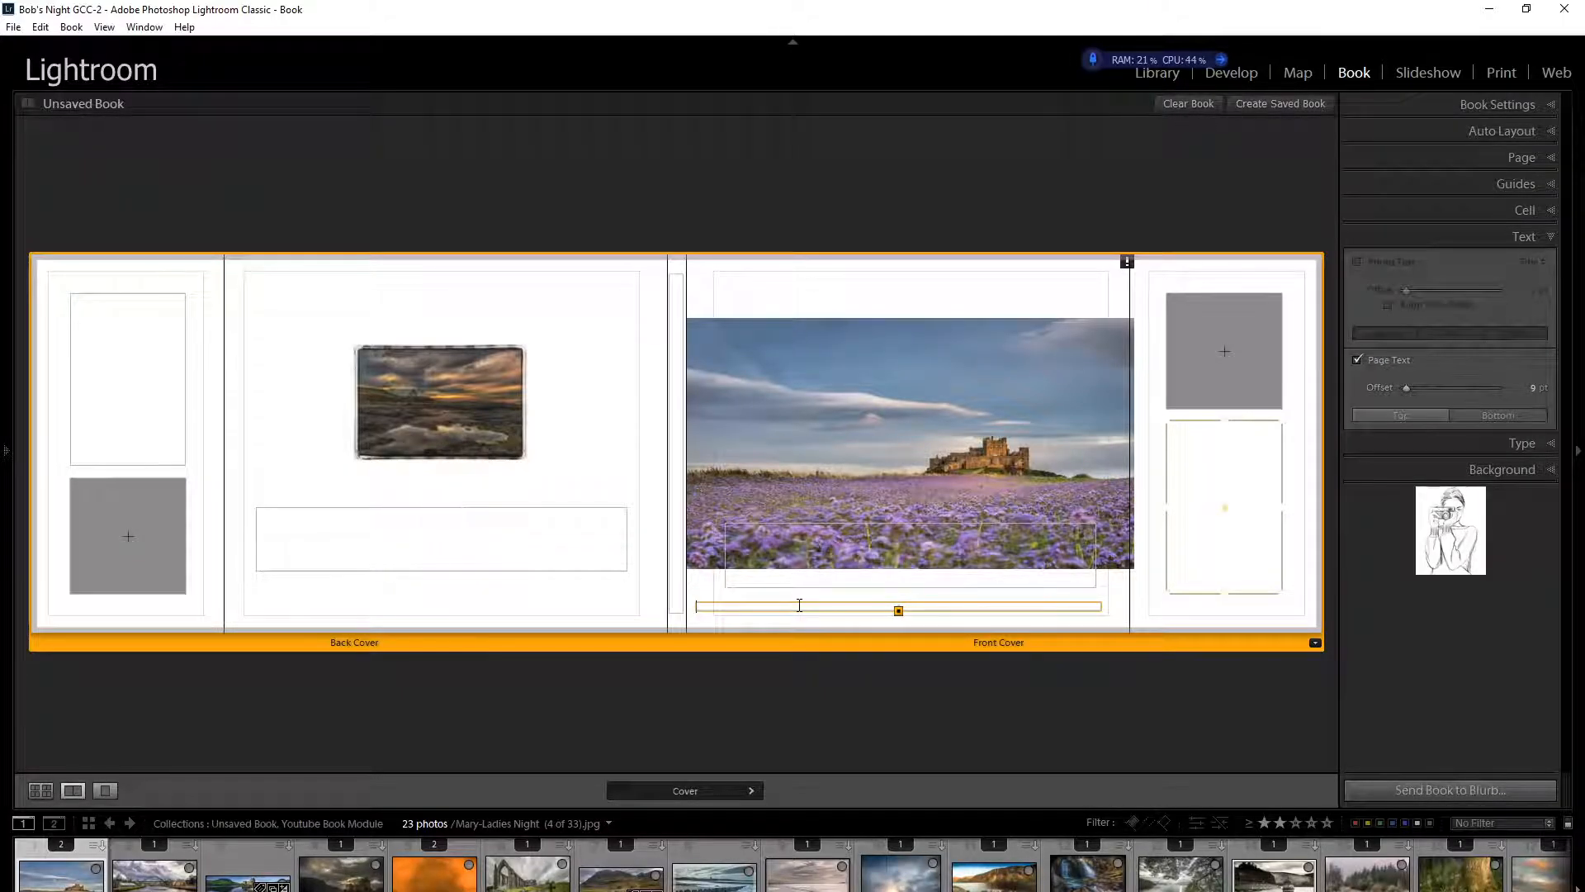
click(873, 535)
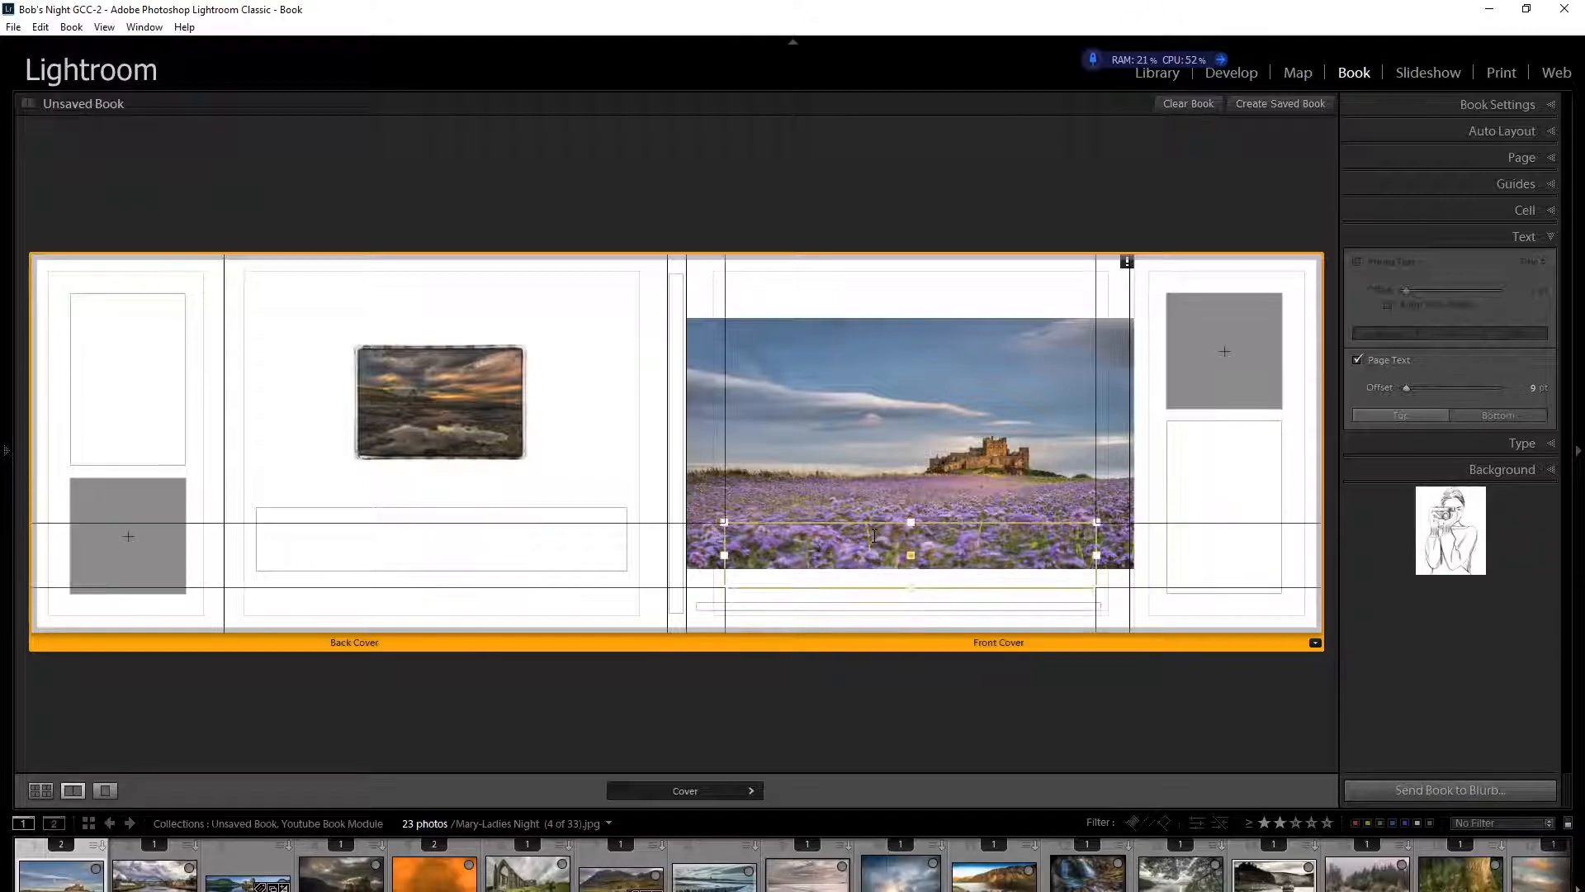
click(758, 608)
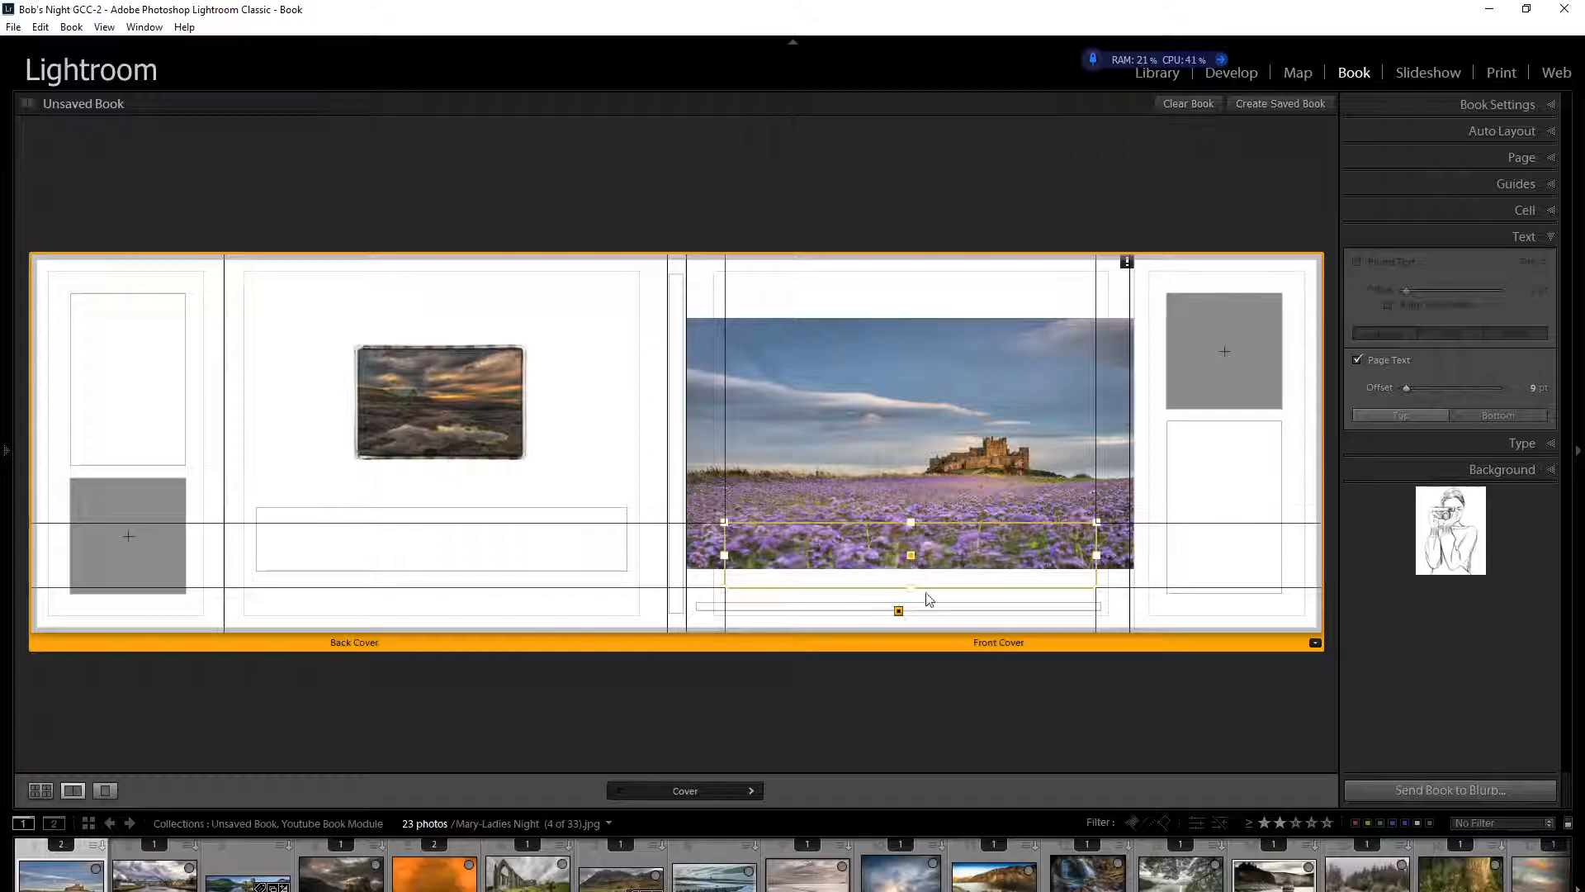
click(898, 610)
Step: Move the front cover's page text above the photo, enter a first name plus "Landscape Photo Book" as title, and set its offset to 510 pt
drag(905, 585, 916, 305)
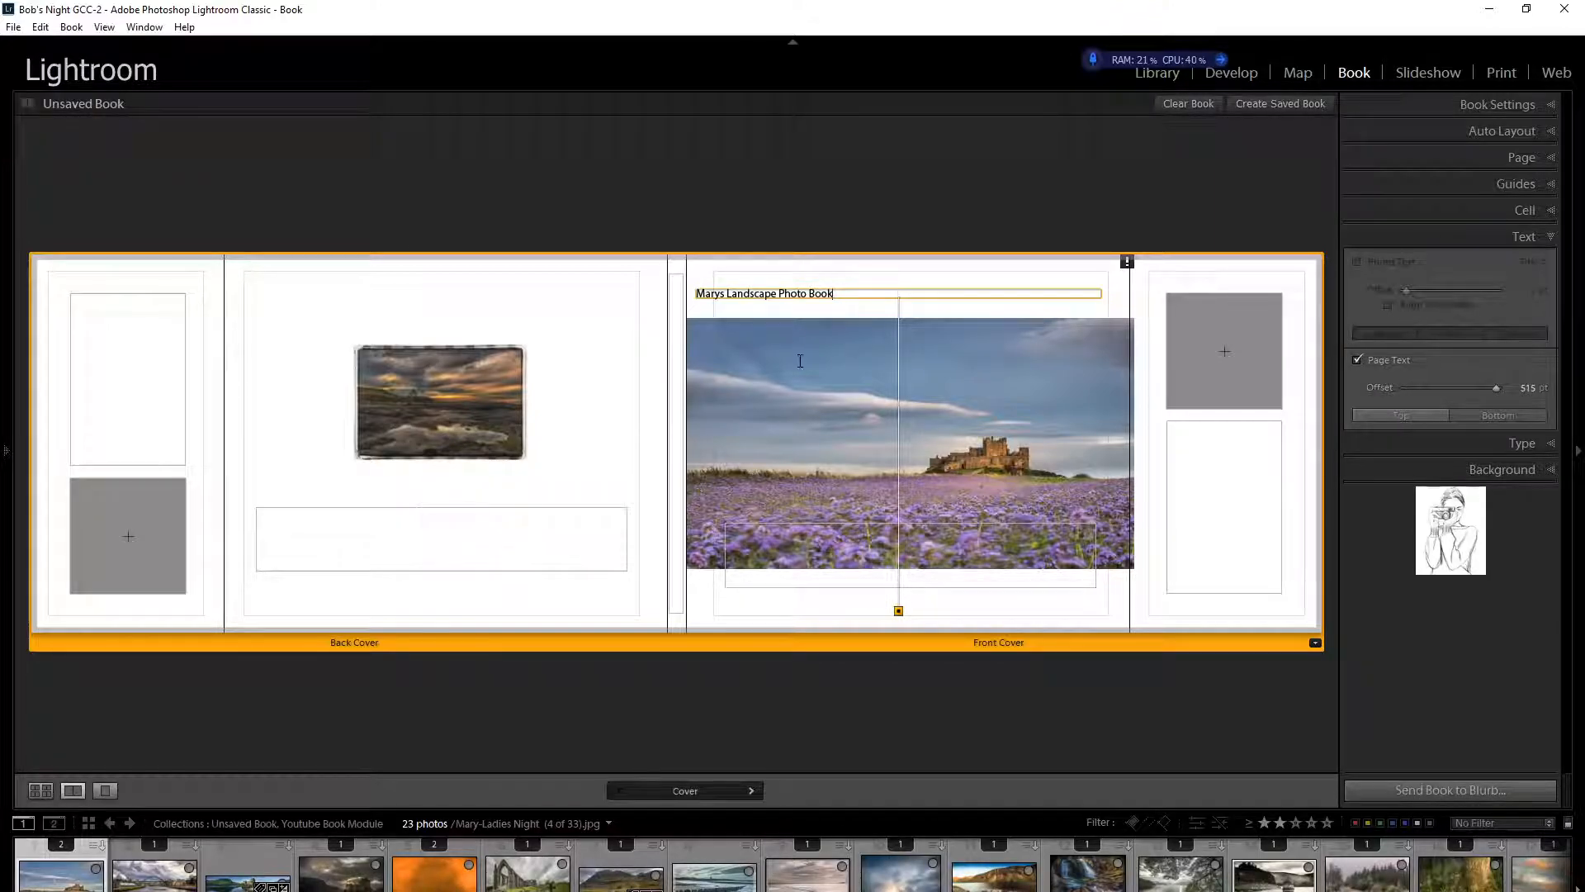
key(Return)
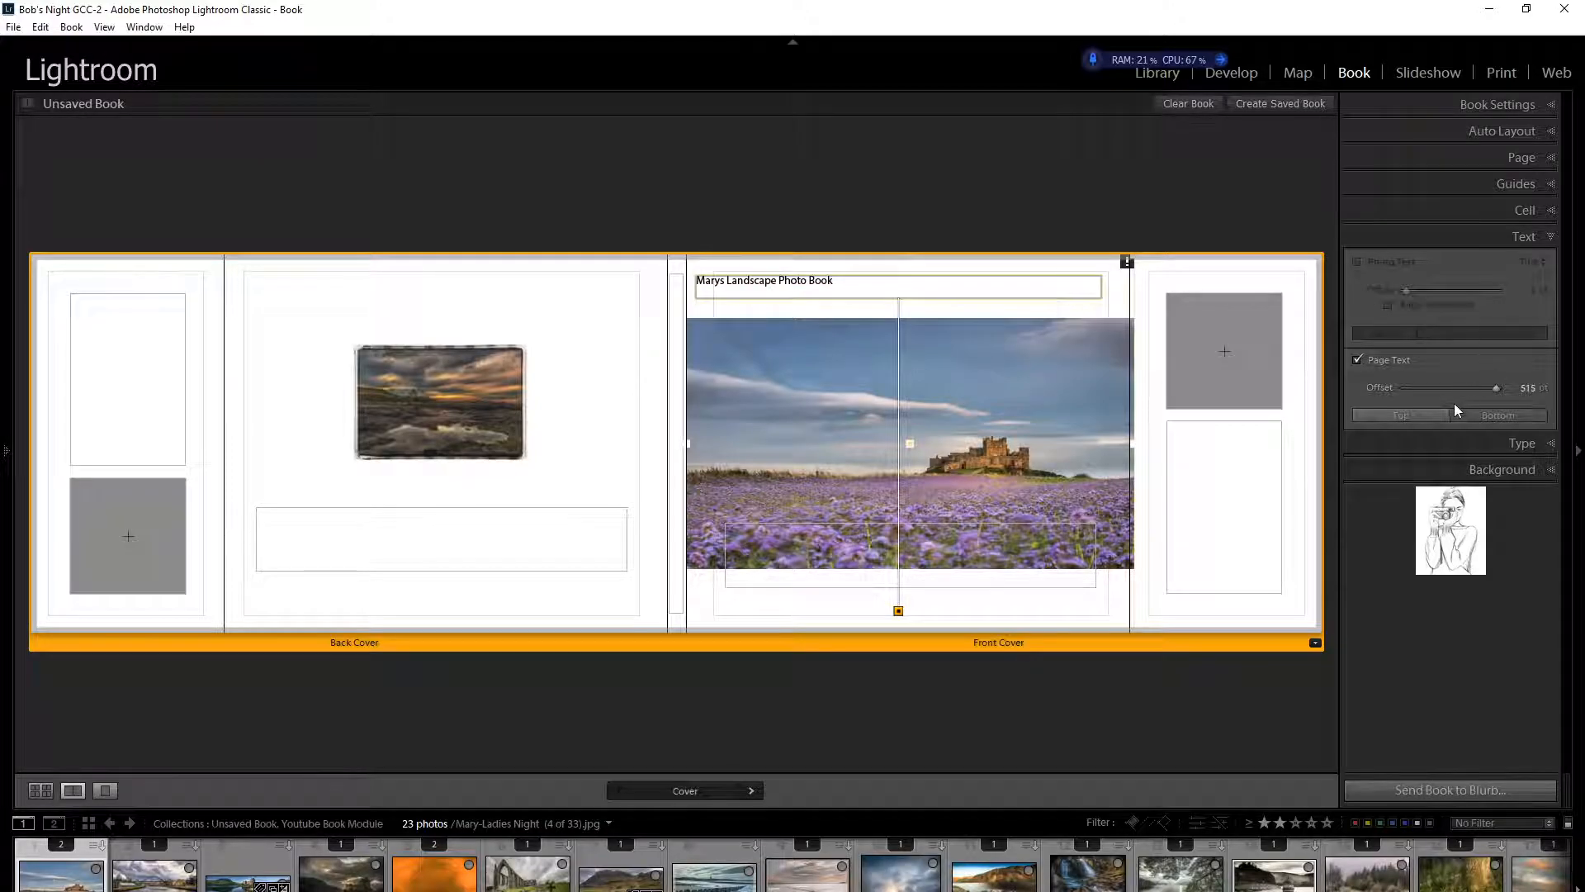
drag(1494, 388, 1496, 382)
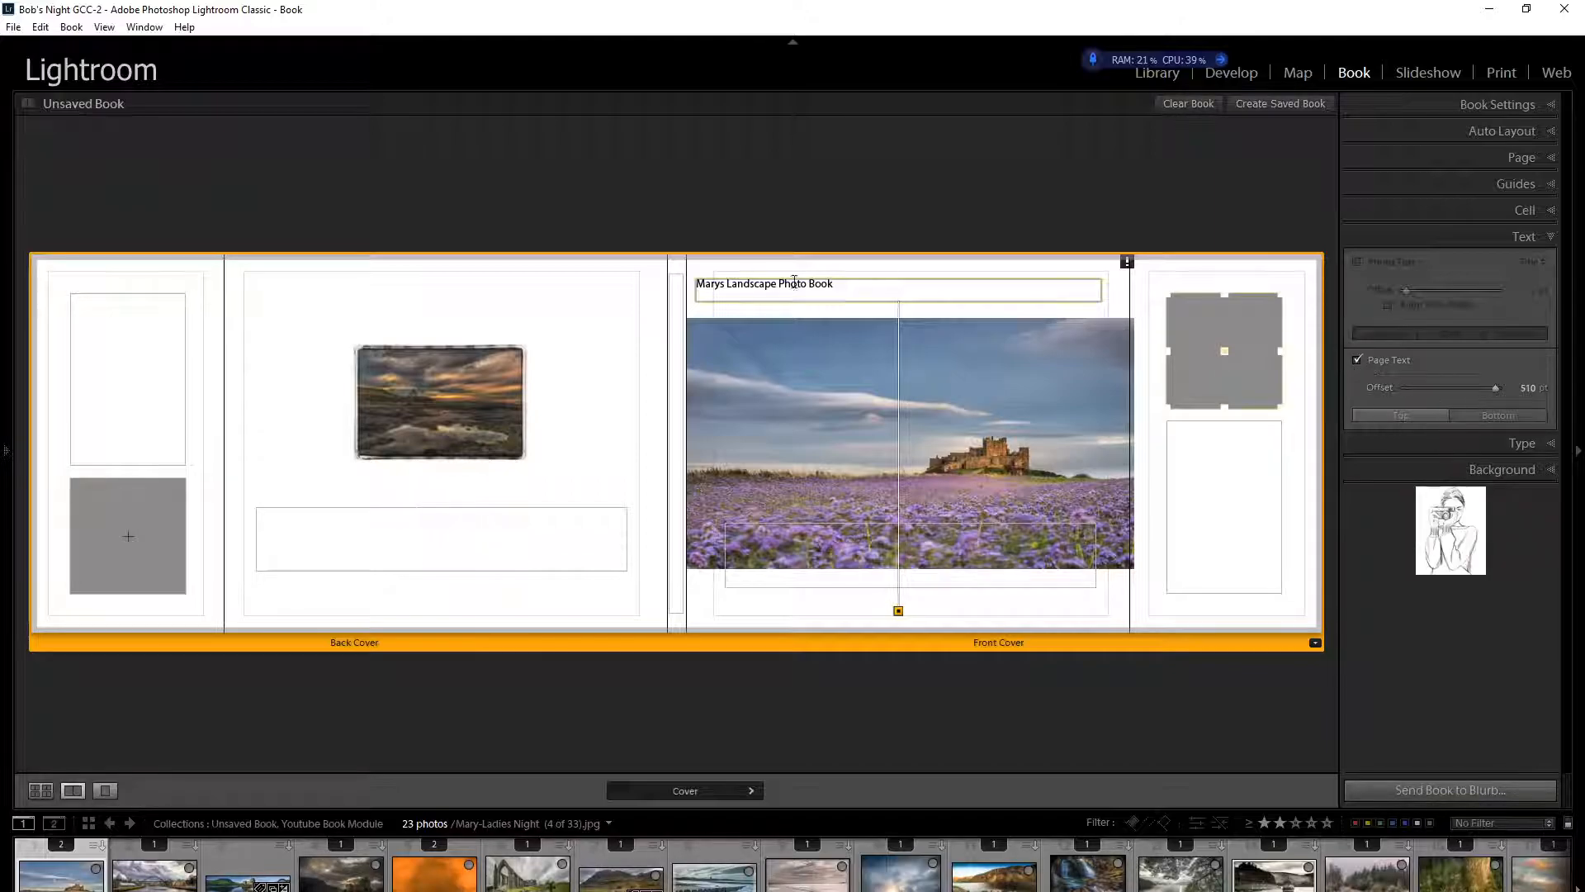
Step: Center the whole front cover title and enlarge it to 29.8 pt
drag(856, 289, 679, 287)
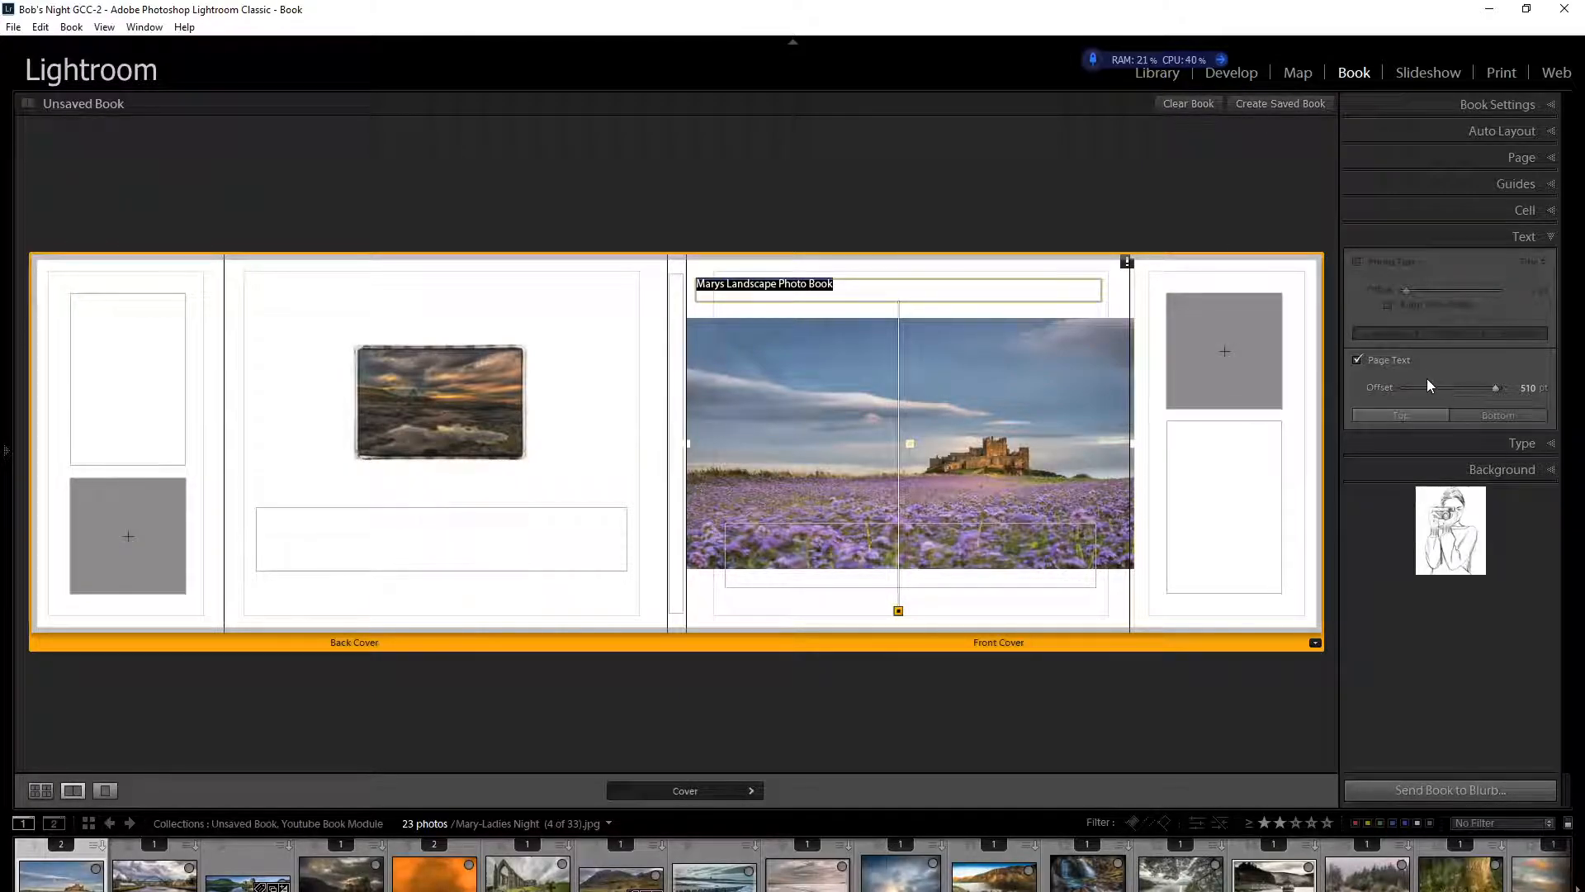
click(1550, 445)
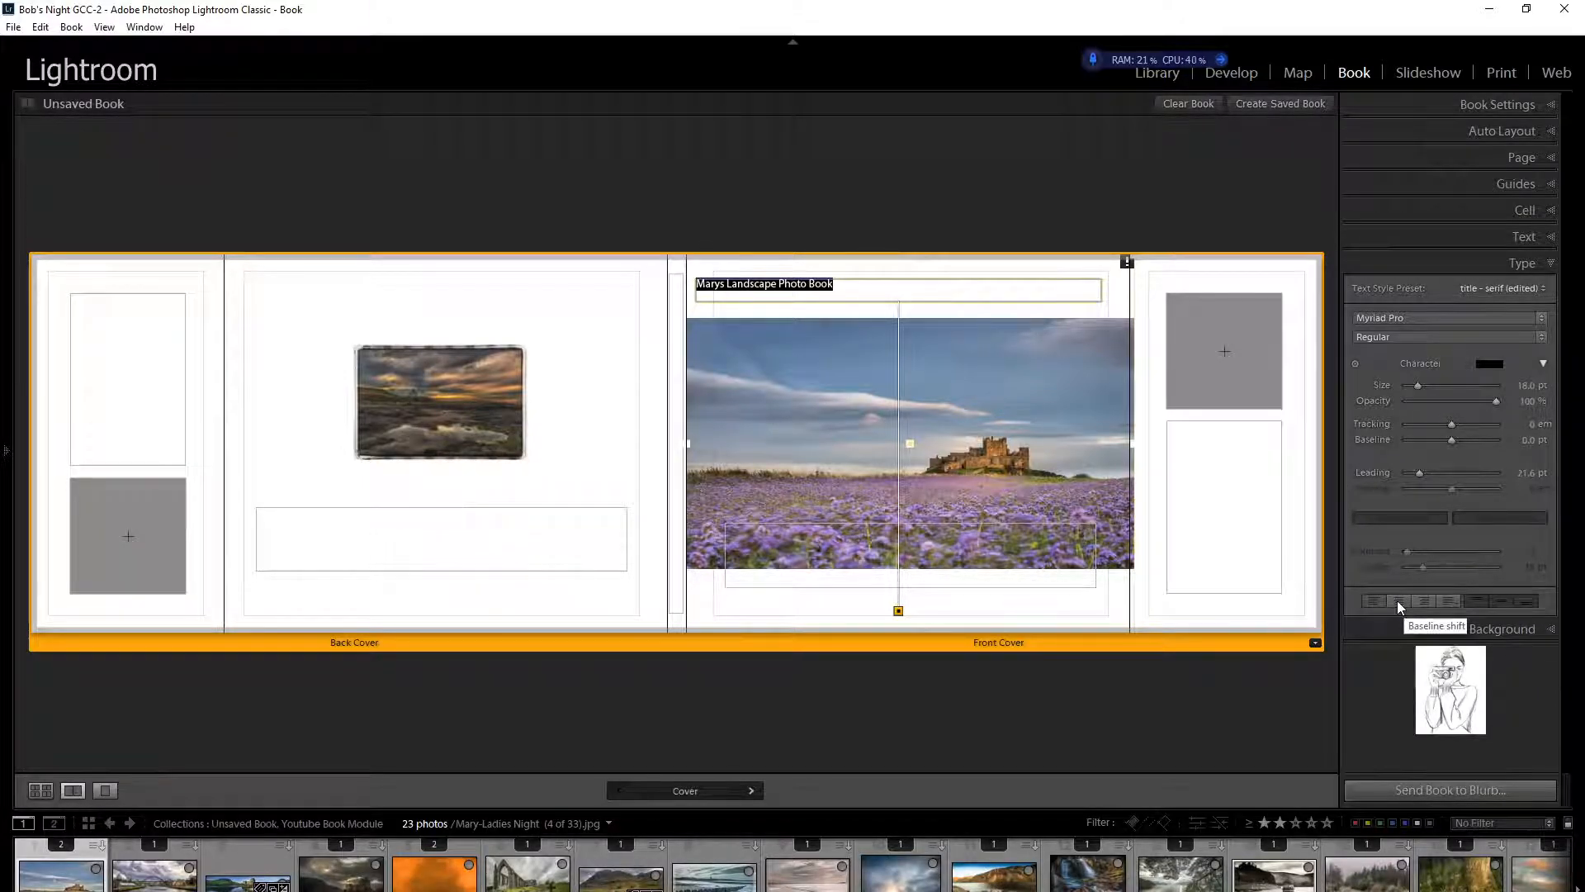
click(1399, 601)
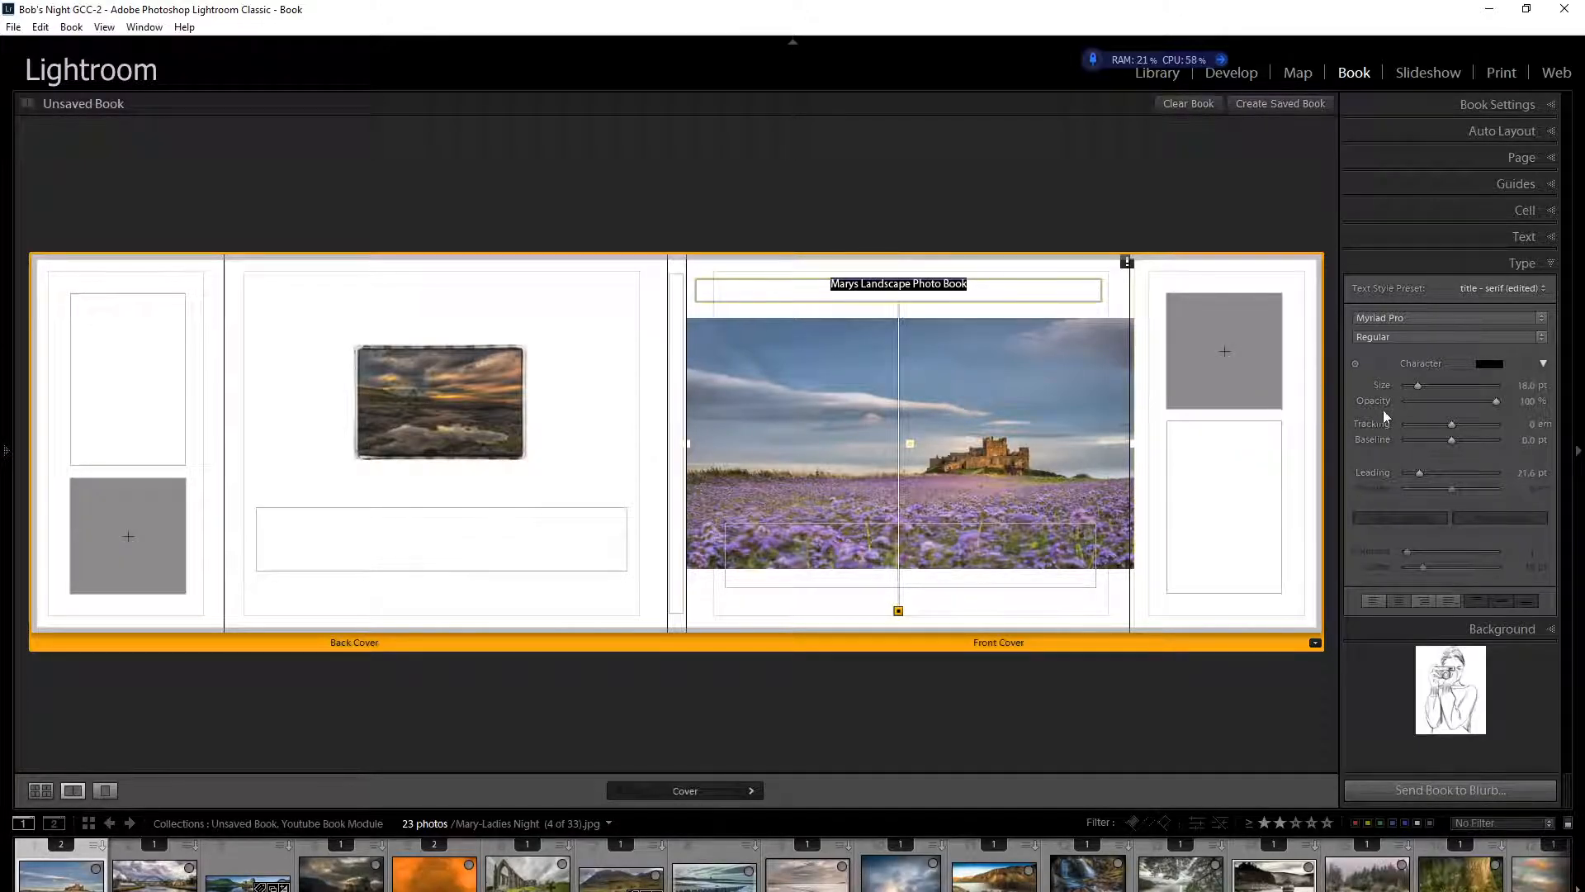
drag(1419, 386, 1426, 384)
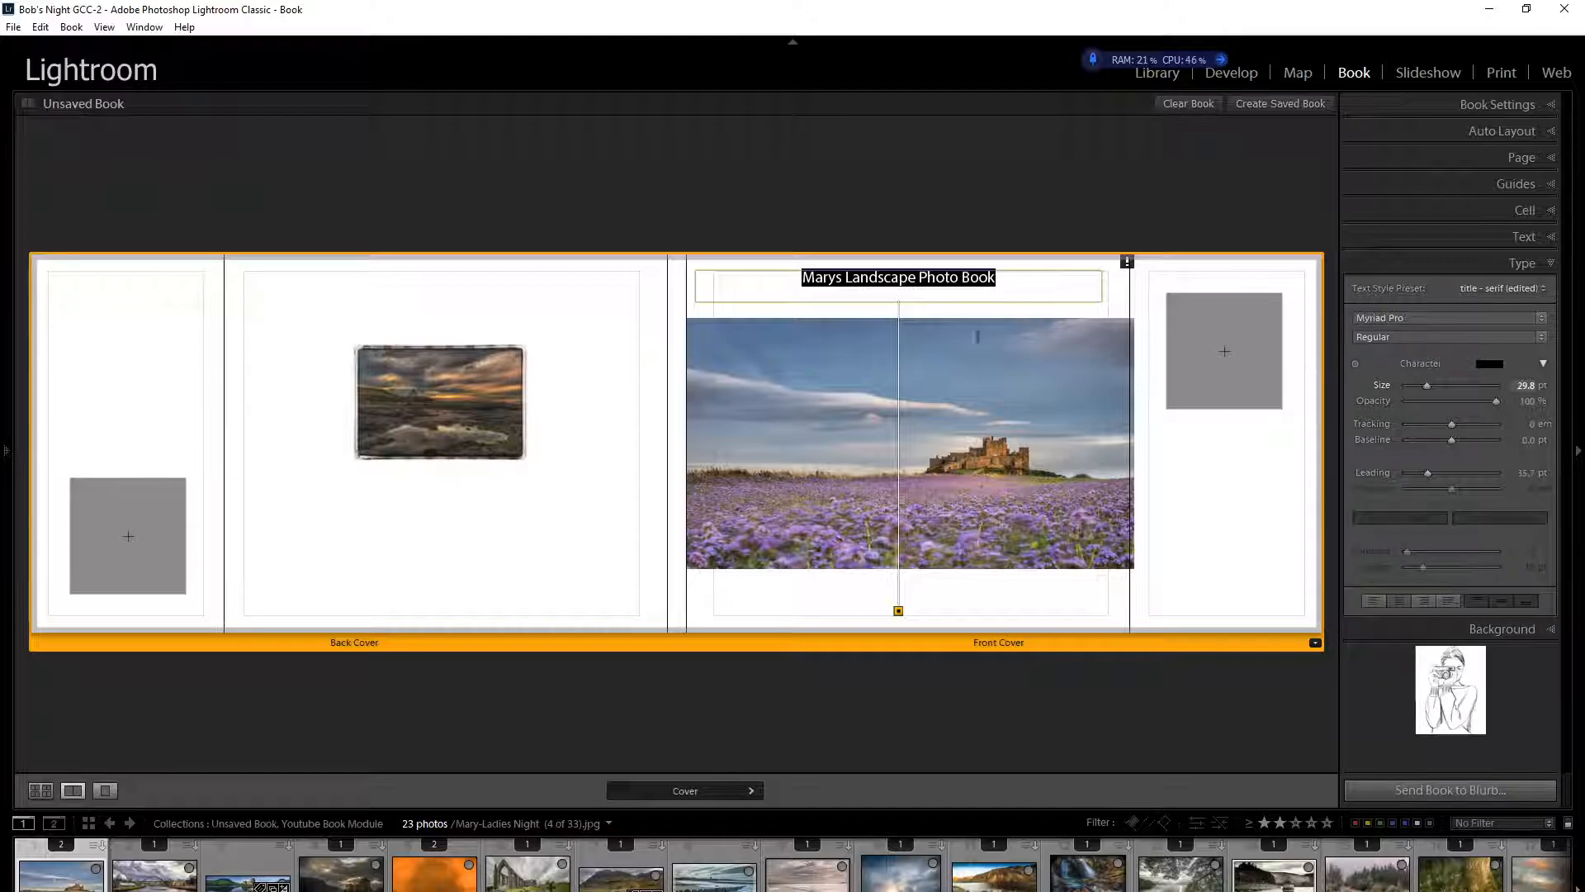
Step: Remove the empty text cell that overlaps the lower part of the castle photo on the front cover
click(845, 584)
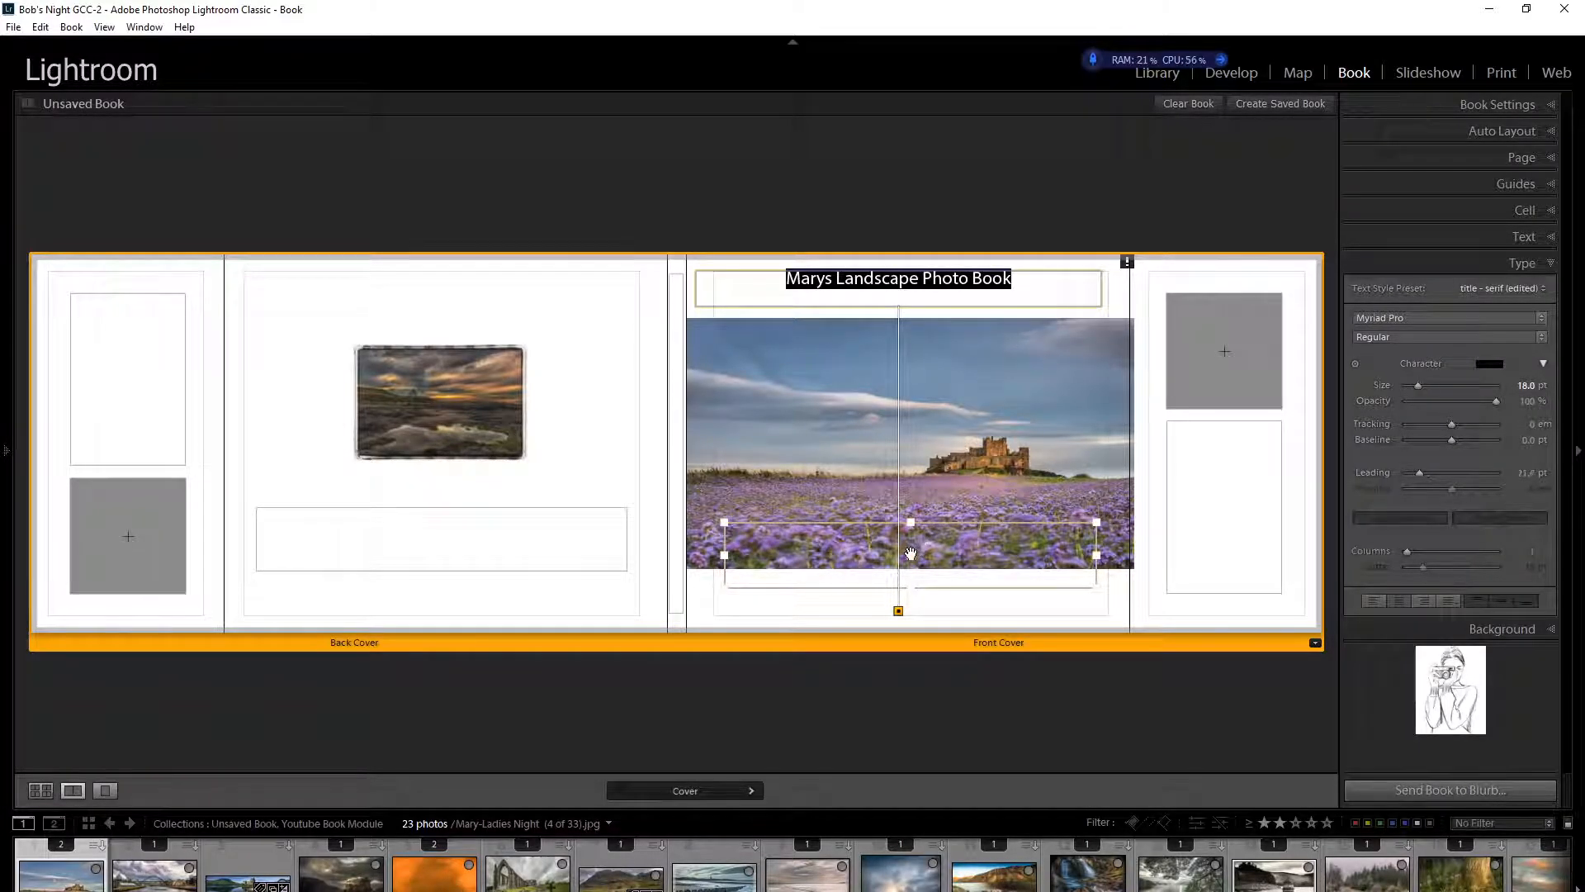
right_click(912, 554)
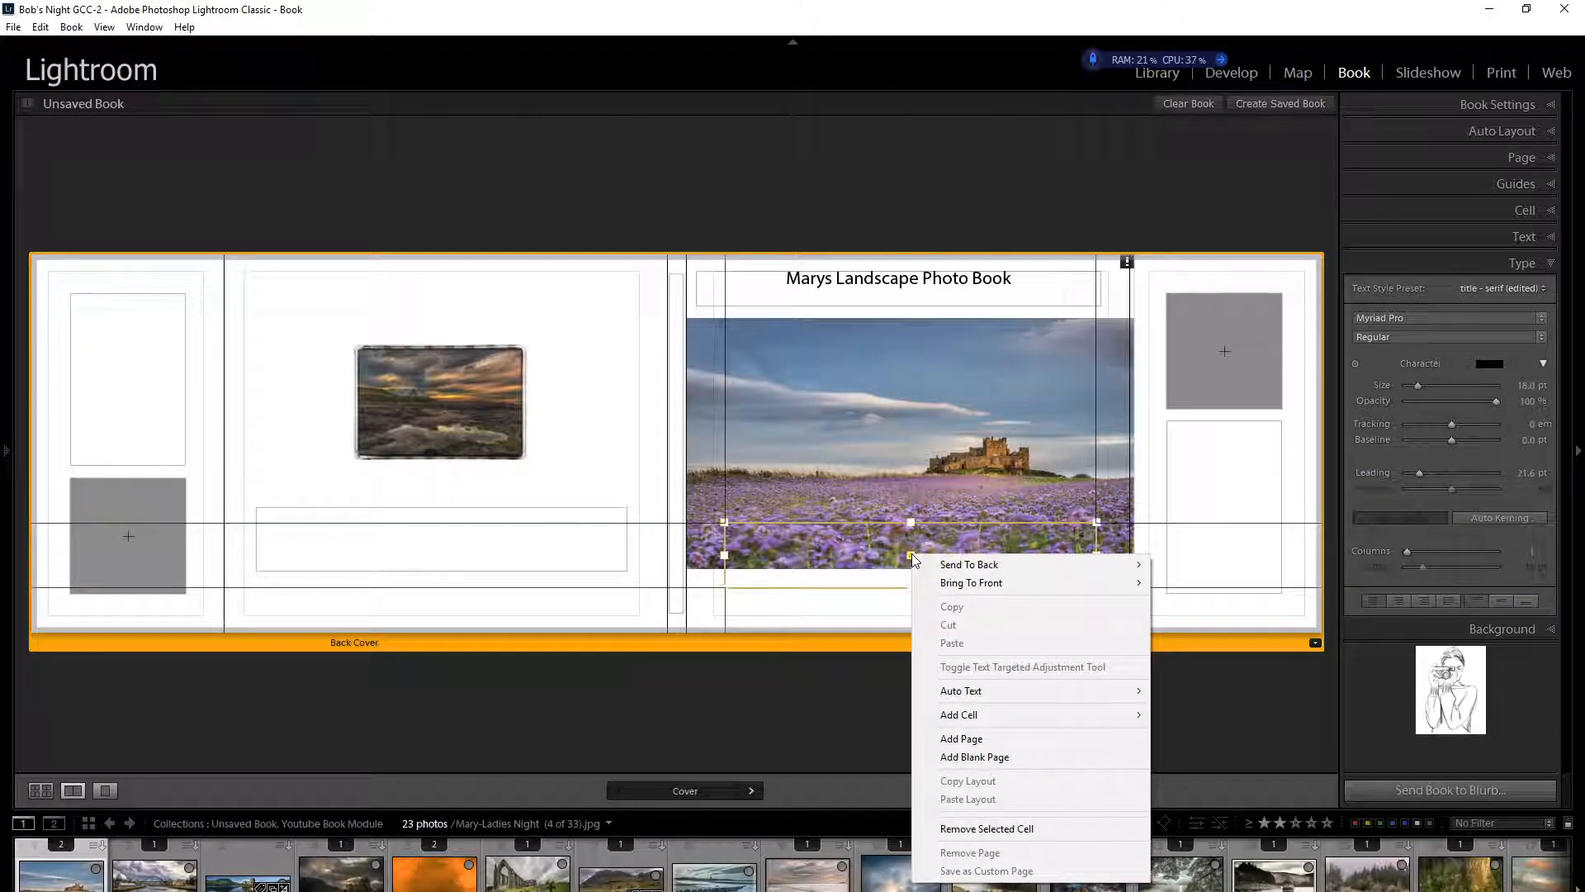
click(980, 831)
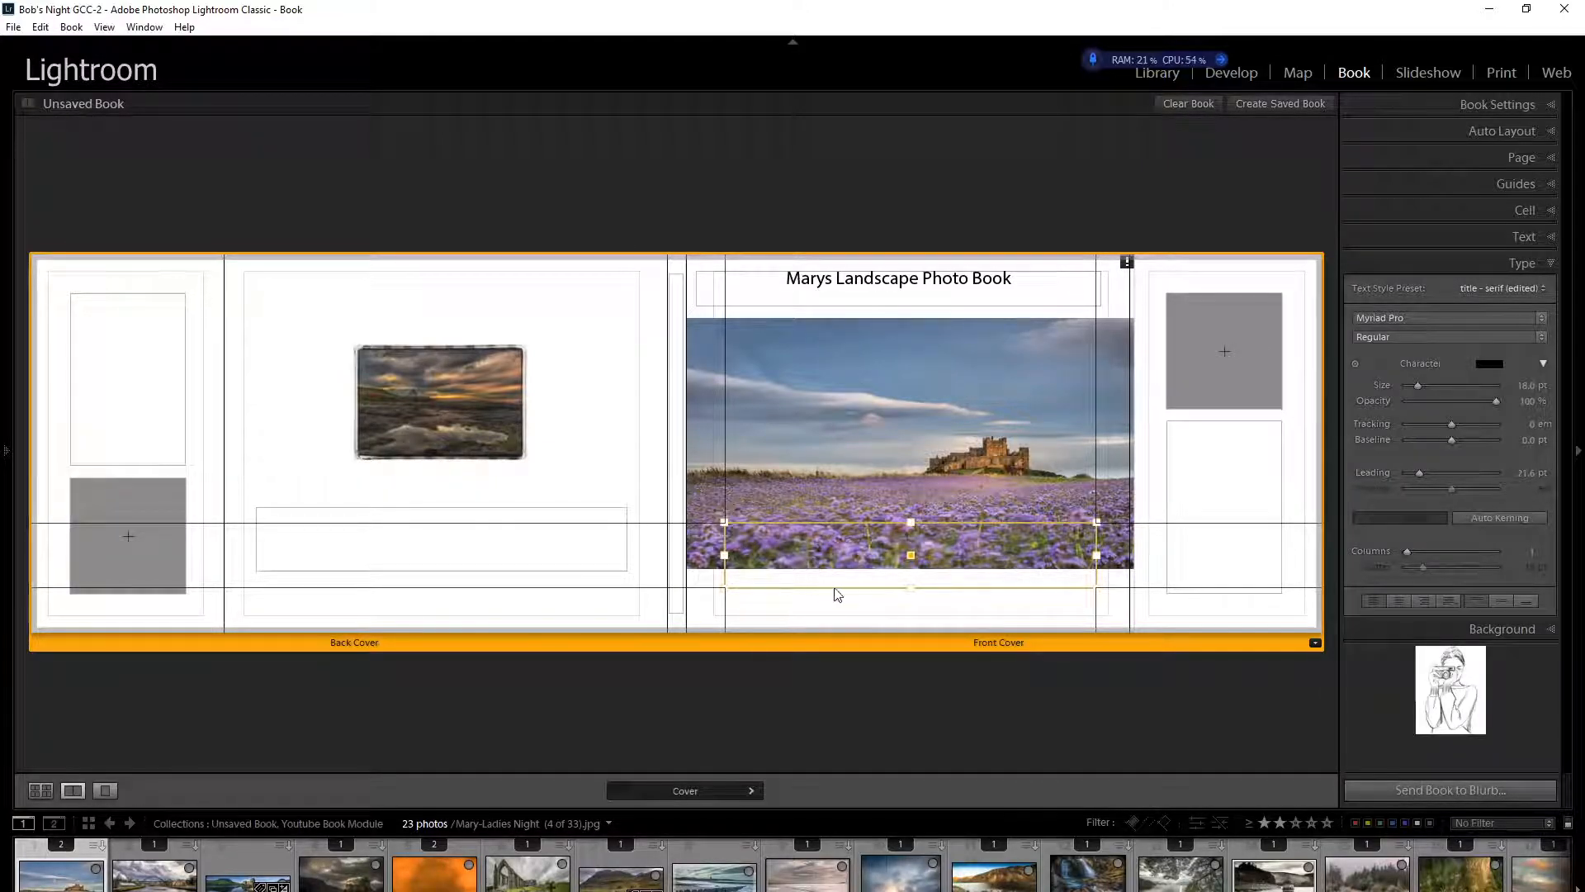
click(929, 553)
Step: Place the waterfall photo in the front flap's empty cell and the cloudy sky photo in the back flap's empty cell
drag(1088, 875, 1226, 355)
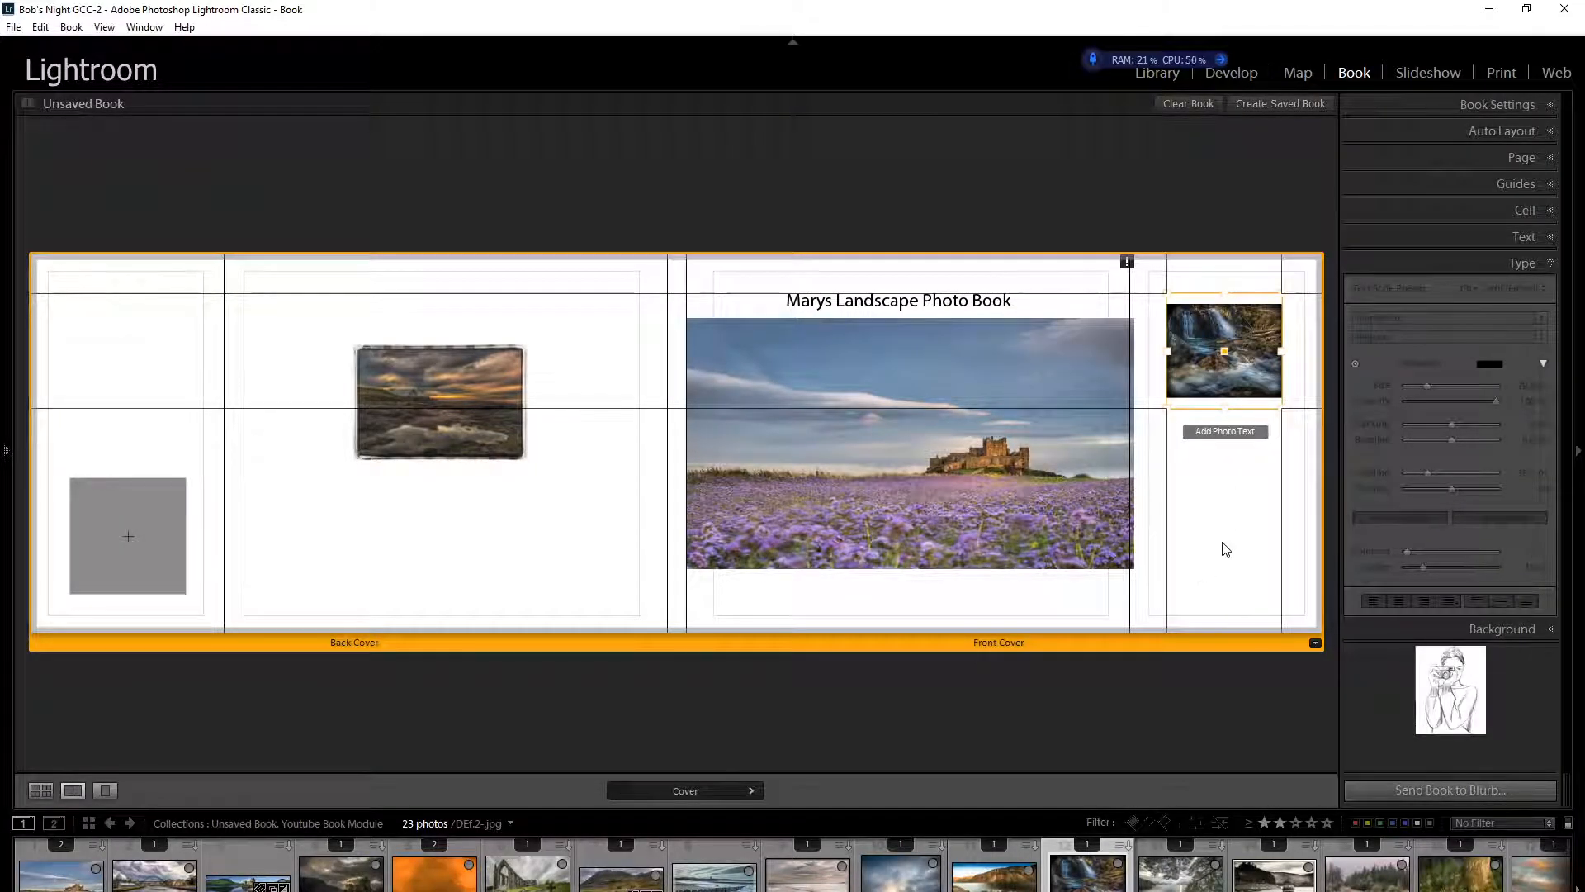
click(1197, 569)
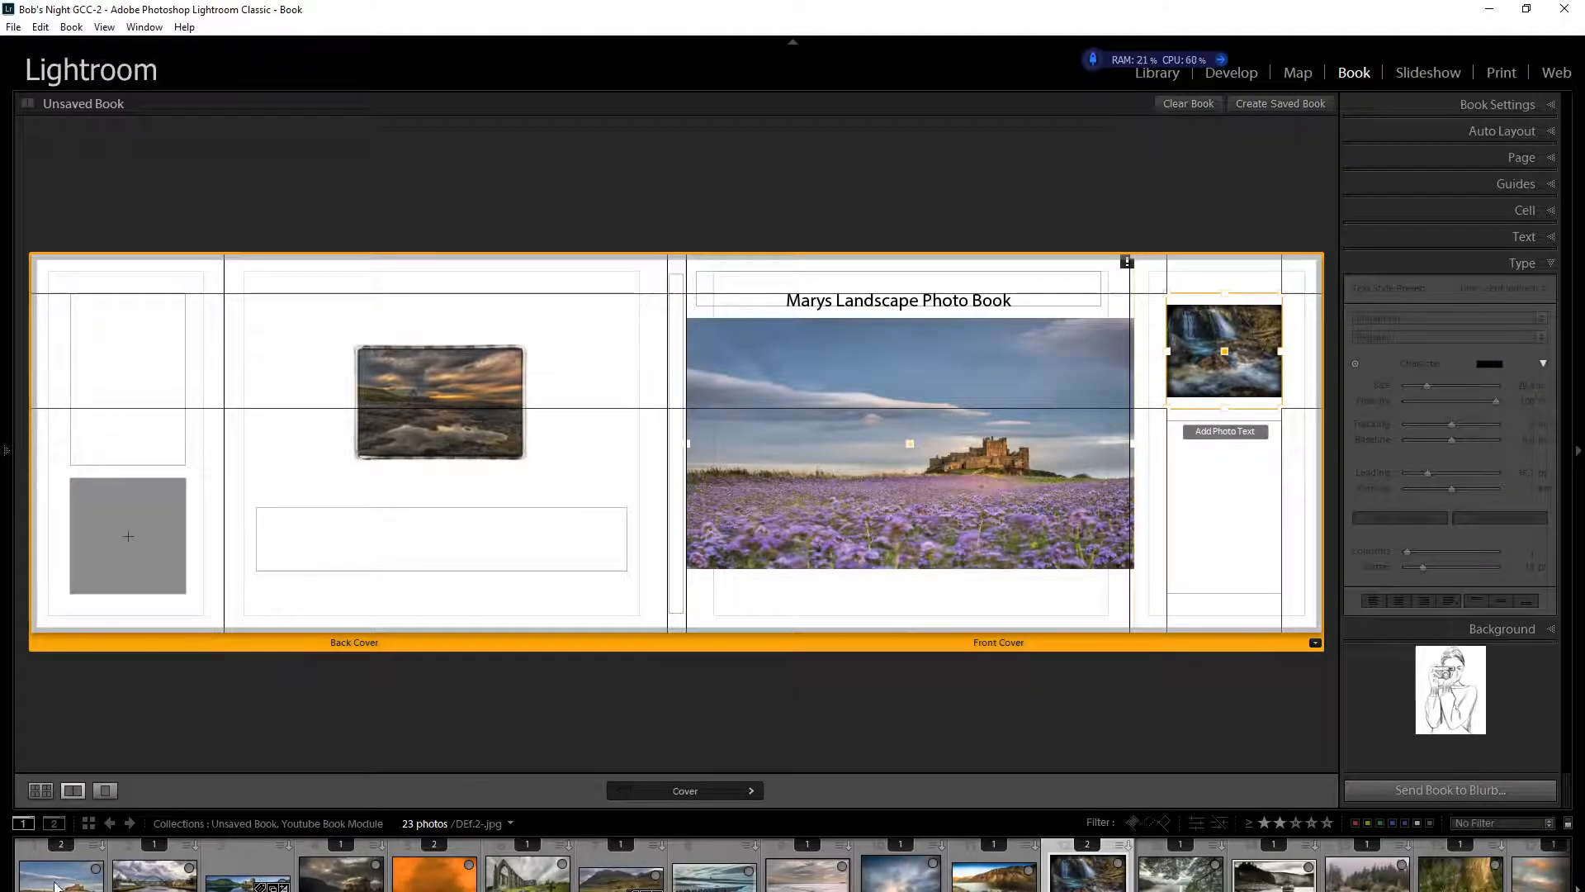
drag(900, 867, 137, 540)
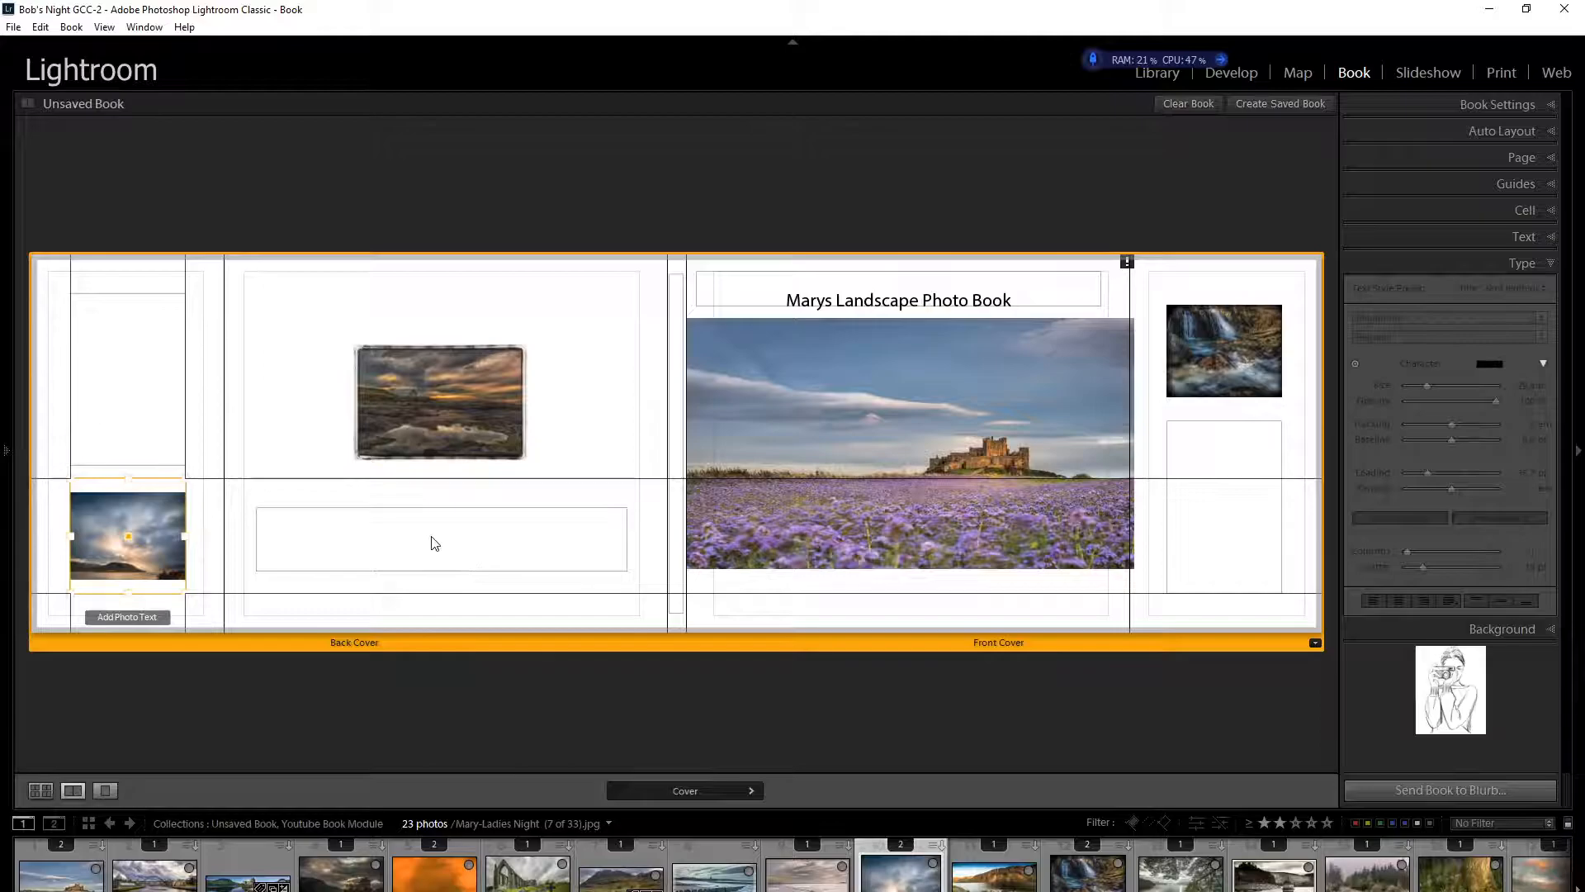
Step: Fill the text cell below the back cover photo with several lines of repeated b's as placeholder text
click(430, 541)
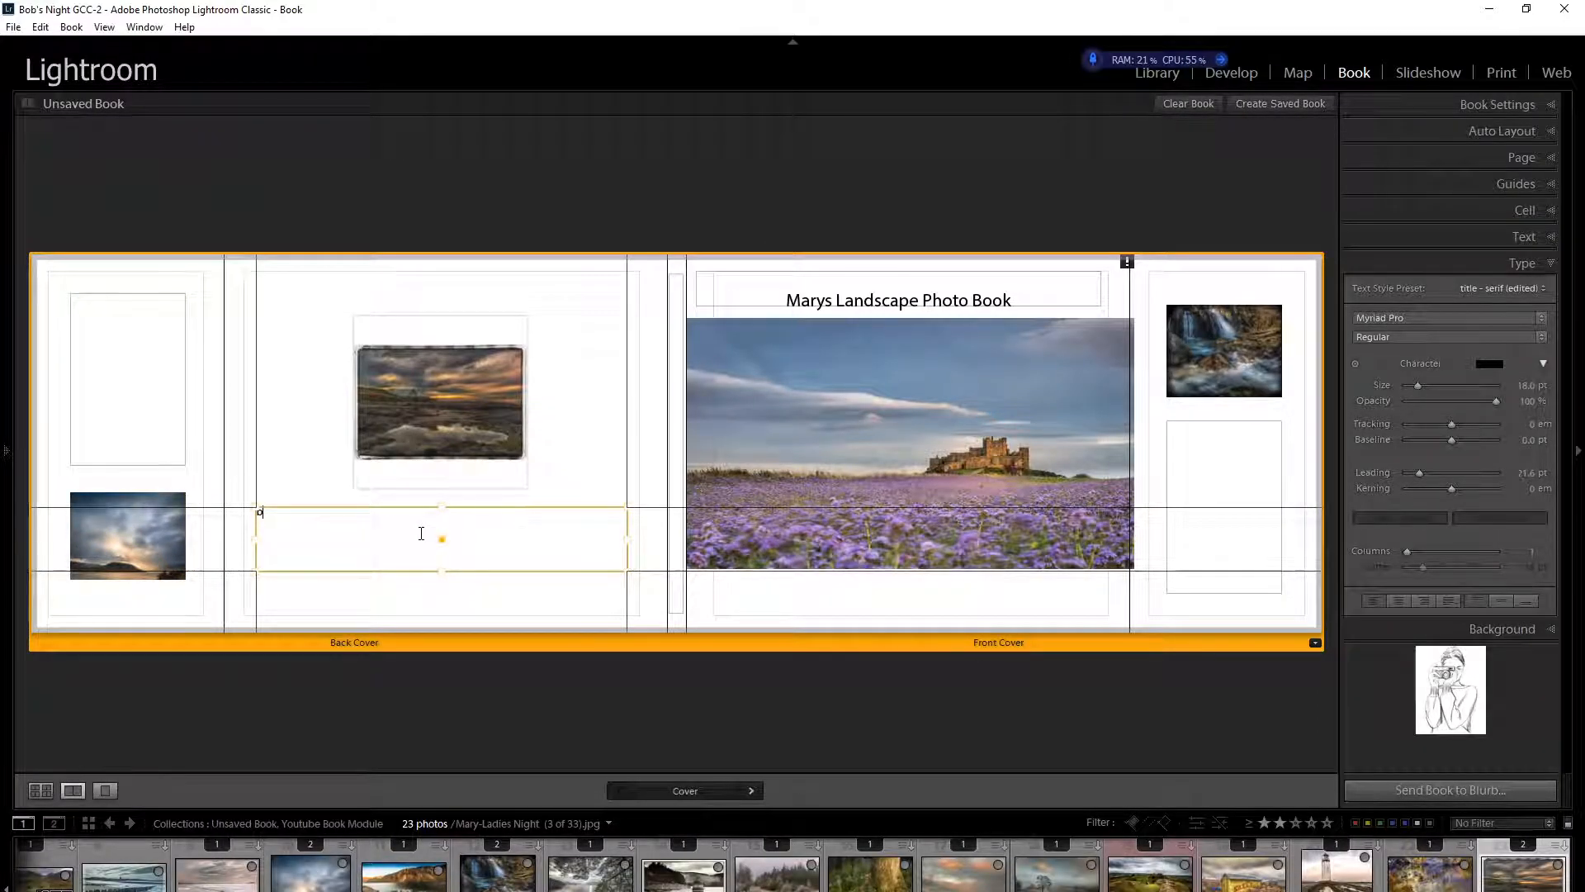
text(obbbbbbbbbbbbbbbbbbbbbbbbbbbbbbbbbbbbbbbbbbbbbbbbbbbbbbbbbbbbbbbbbbbbbbbbbbbbbbbbbbbbbbbbbbbbbbbbbbbbbb)
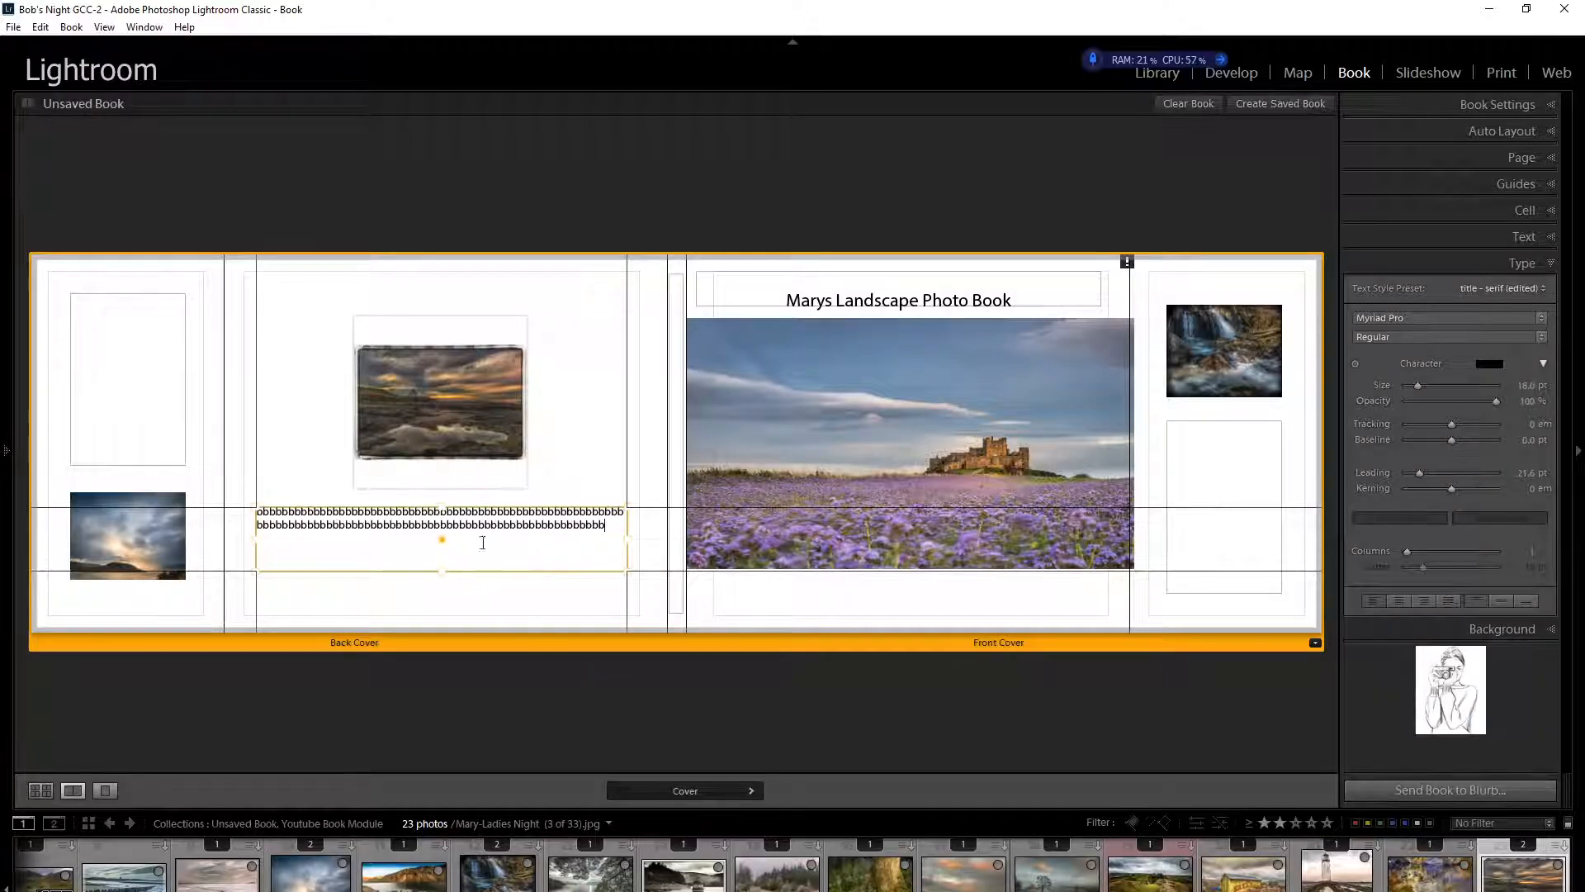
text(bbbbbbbbbbbbbbbbbbbbbbbbbbbbbbbbbbbbbbbbbbbbbbbbbbbbbbbbbbb)
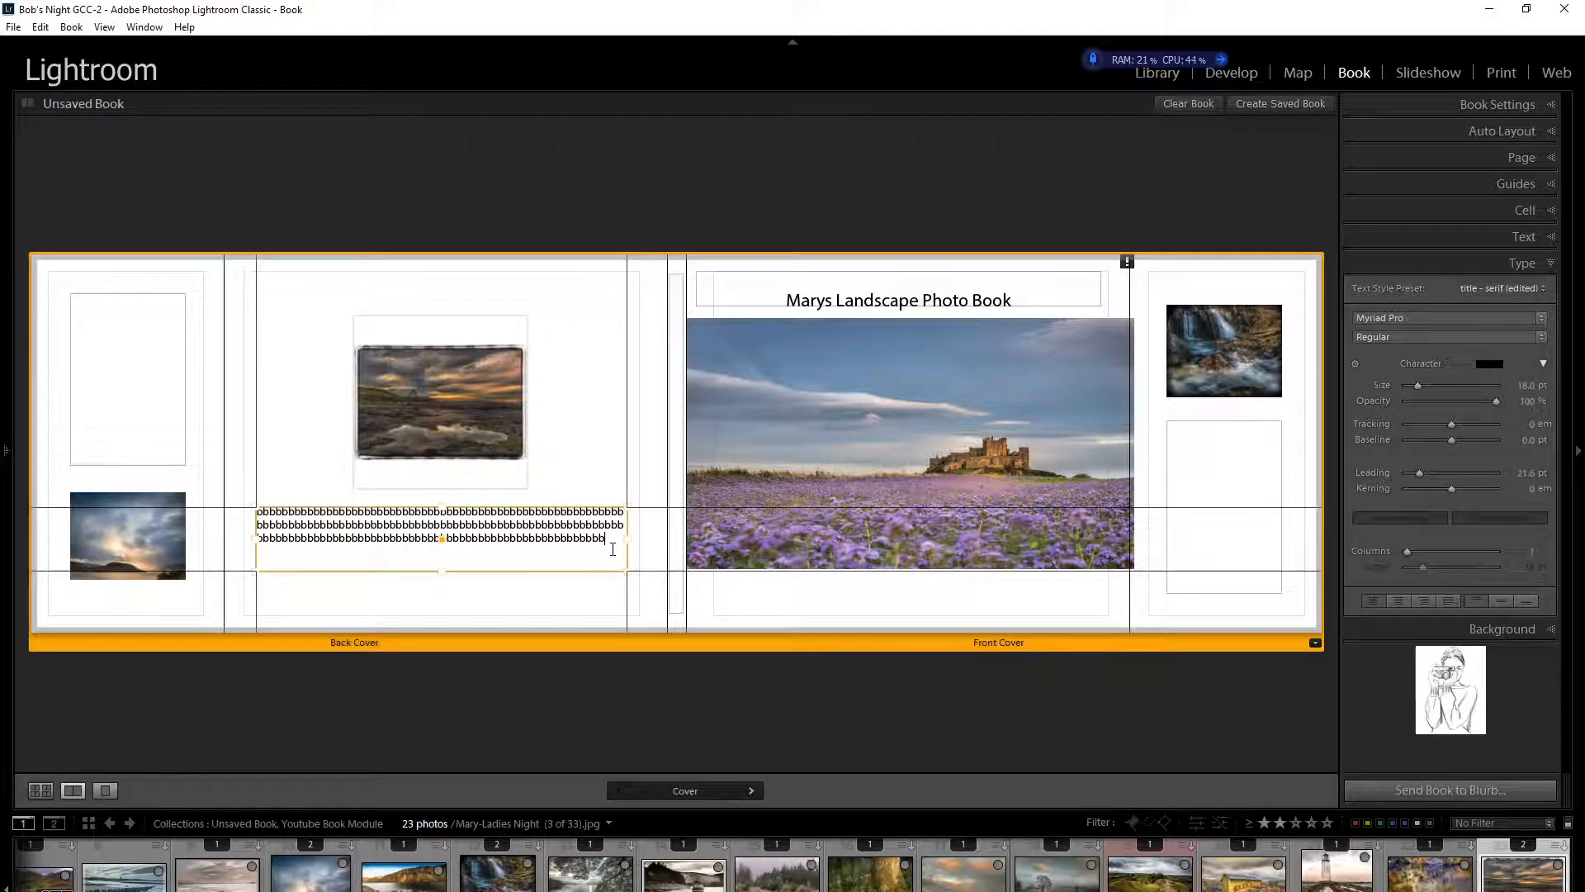
Step: Set the font of all the placeholder text on the back cover to Bell MT
drag(606, 540, 439, 540)
click(300, 567)
drag(247, 569, 252, 505)
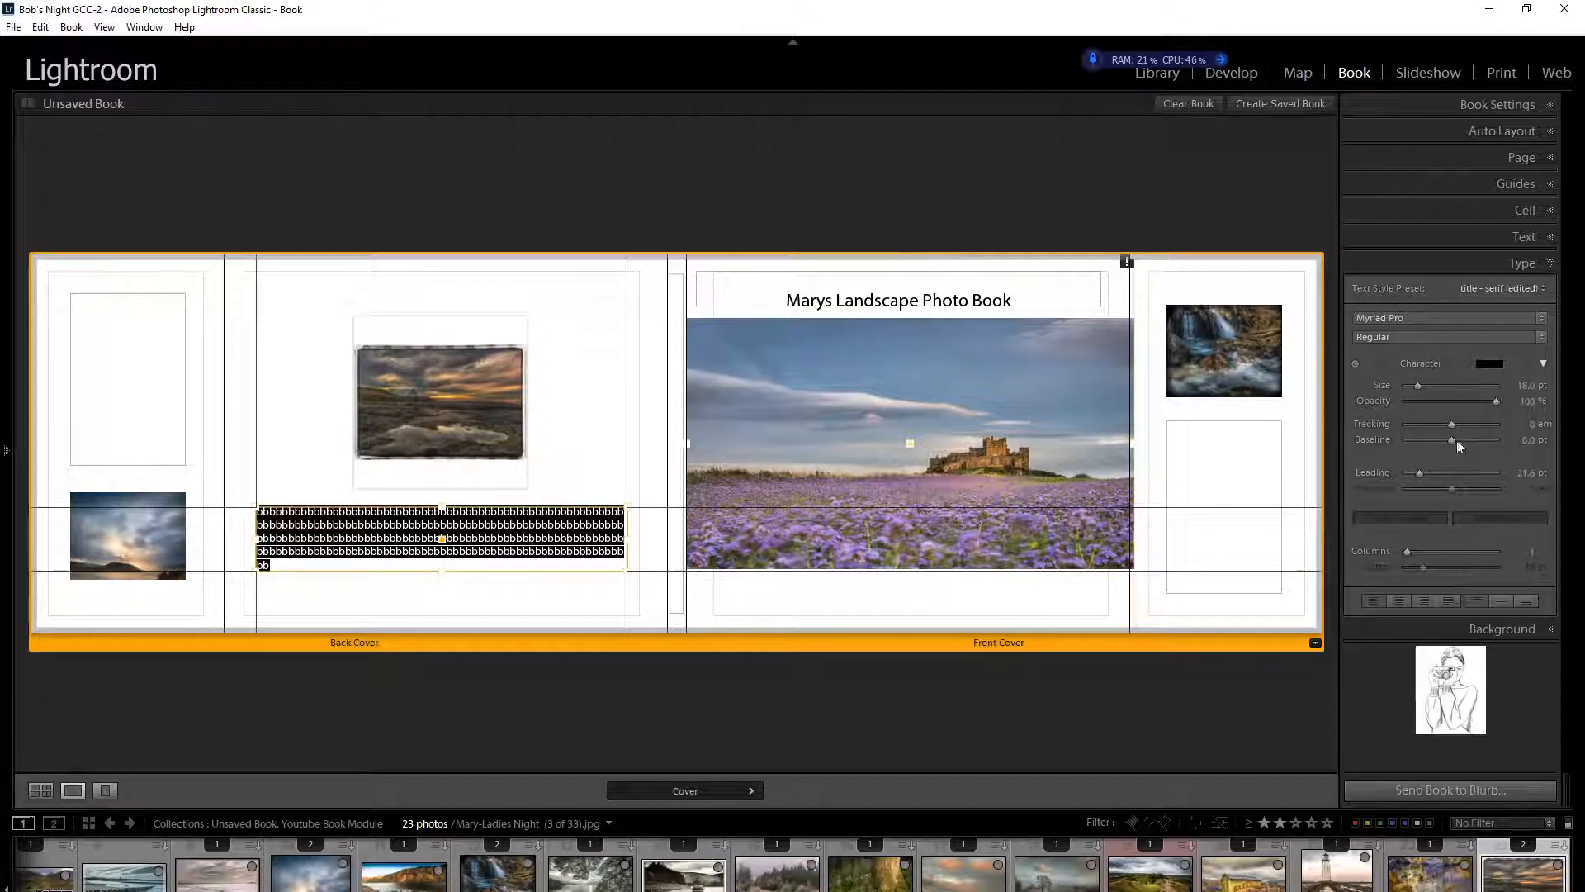
click(1413, 317)
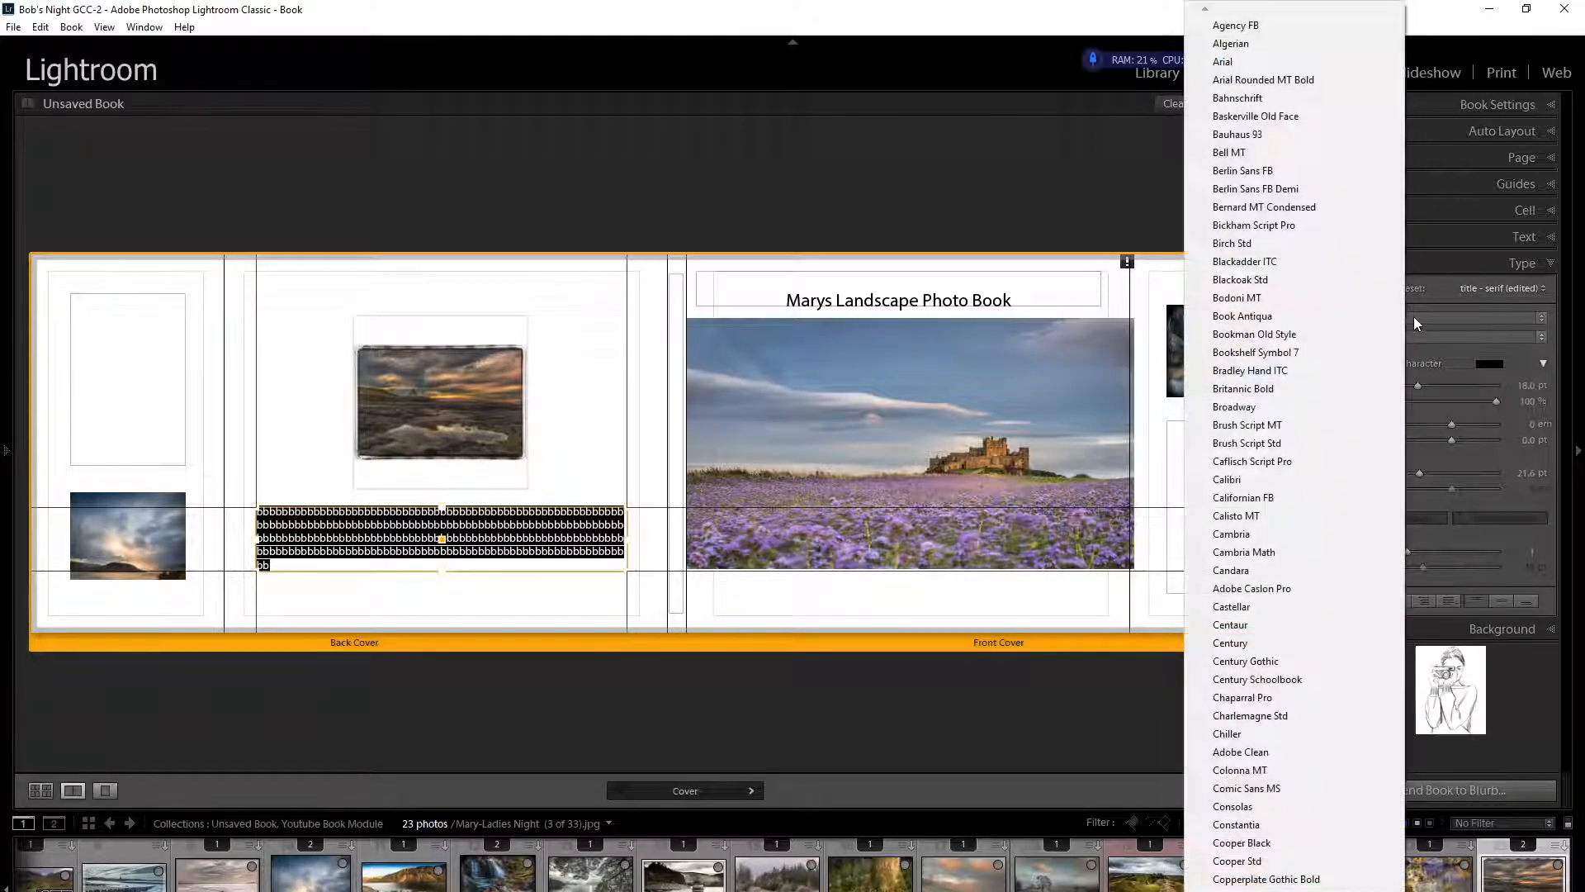
click(1251, 152)
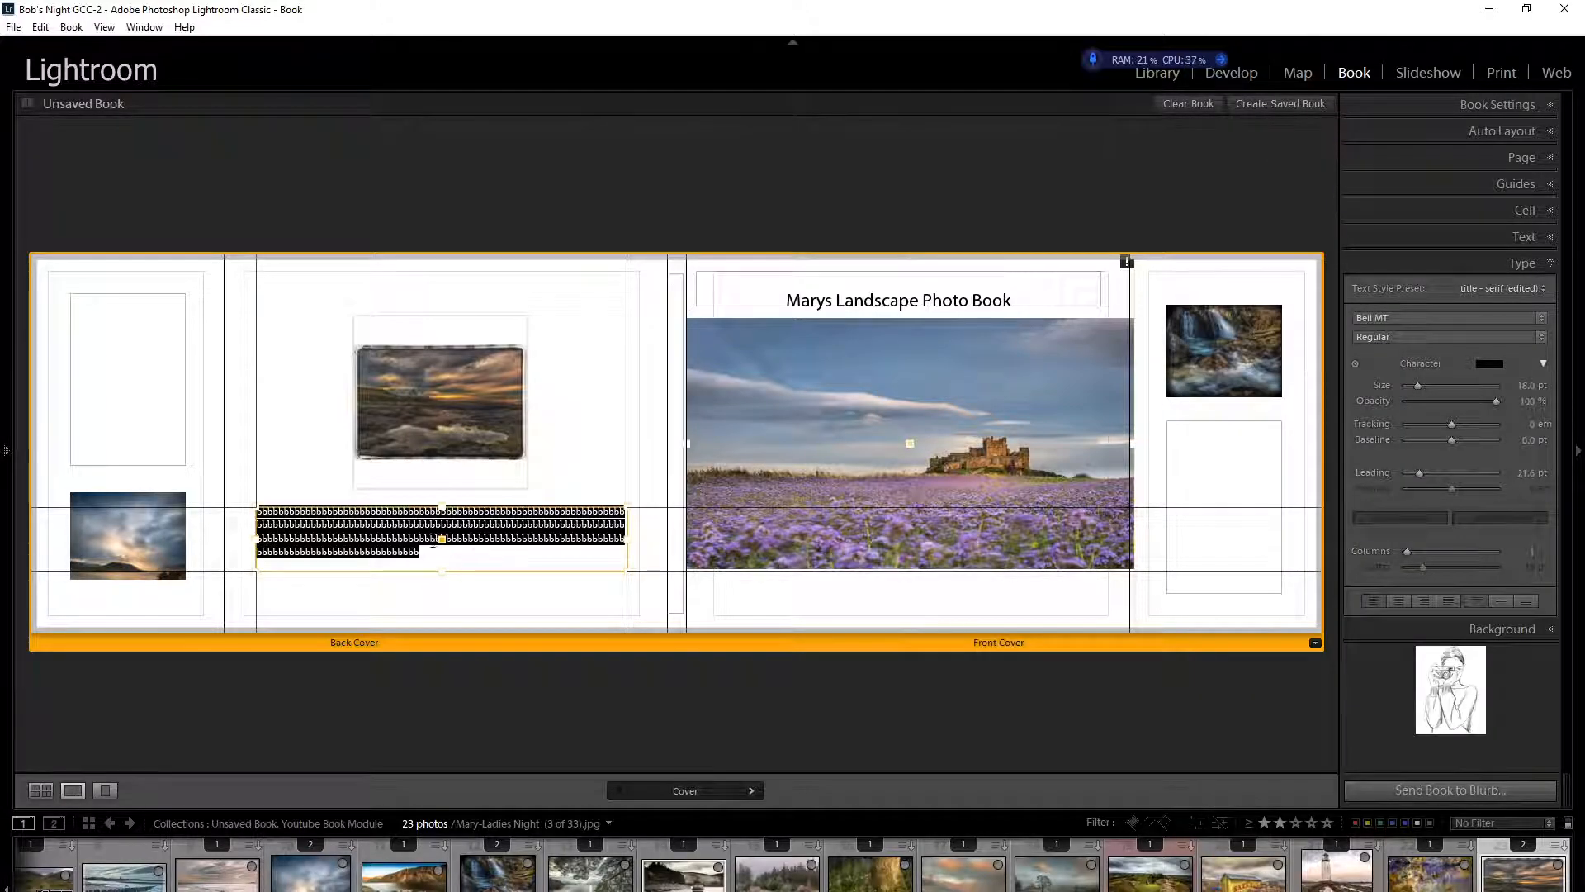
click(548, 620)
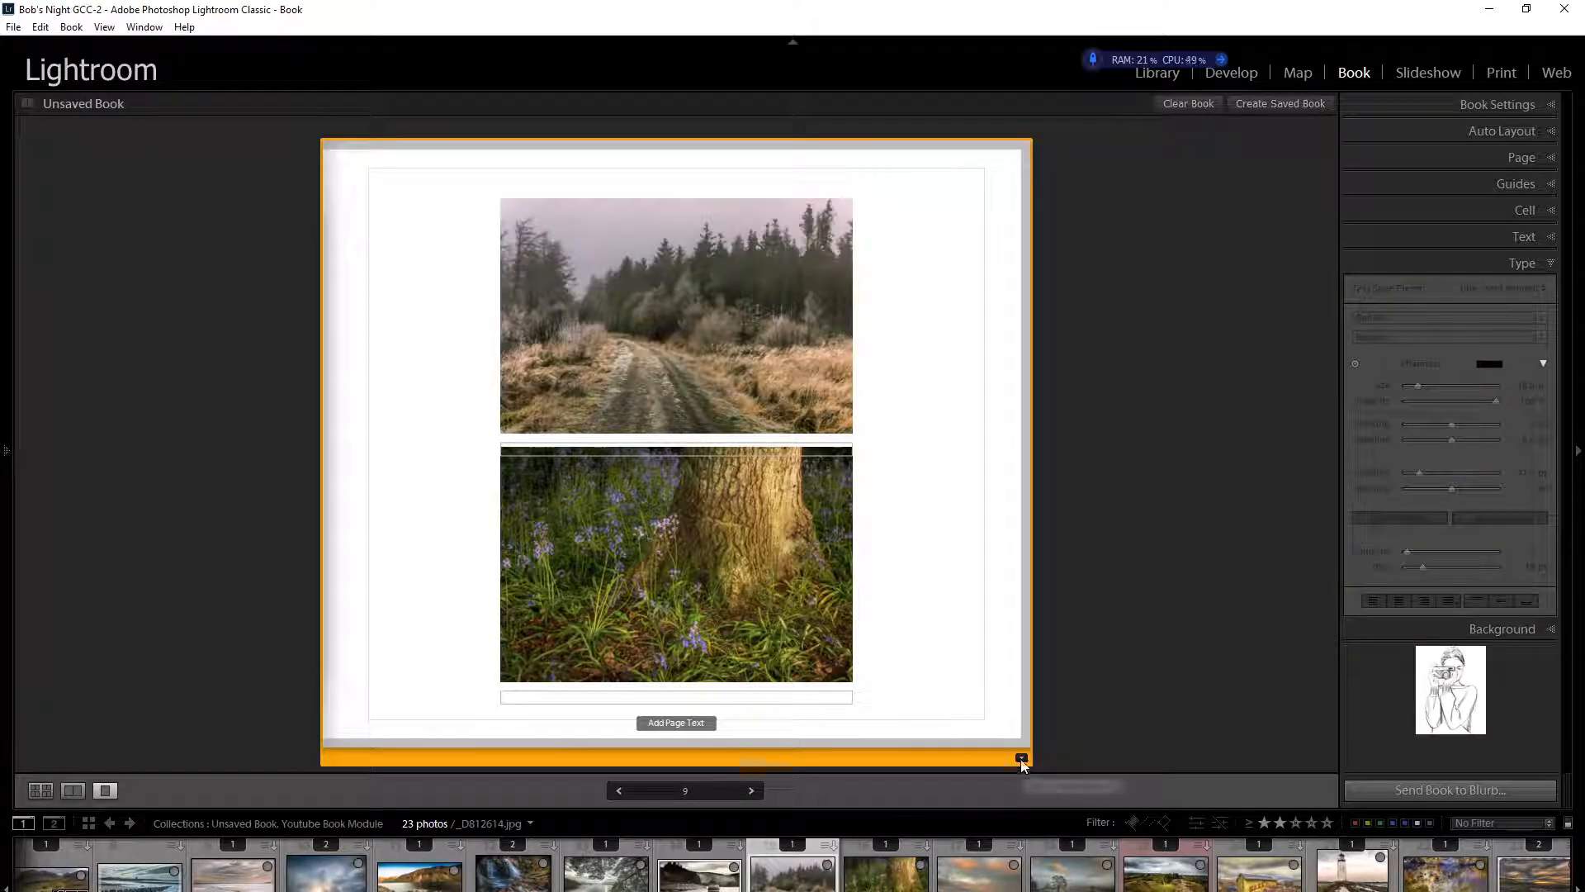
Step: Change page 9 to the edge-to-edge four-photo layout and fill the two empty lower cells with the lake photo and the sunset photo
click(1022, 758)
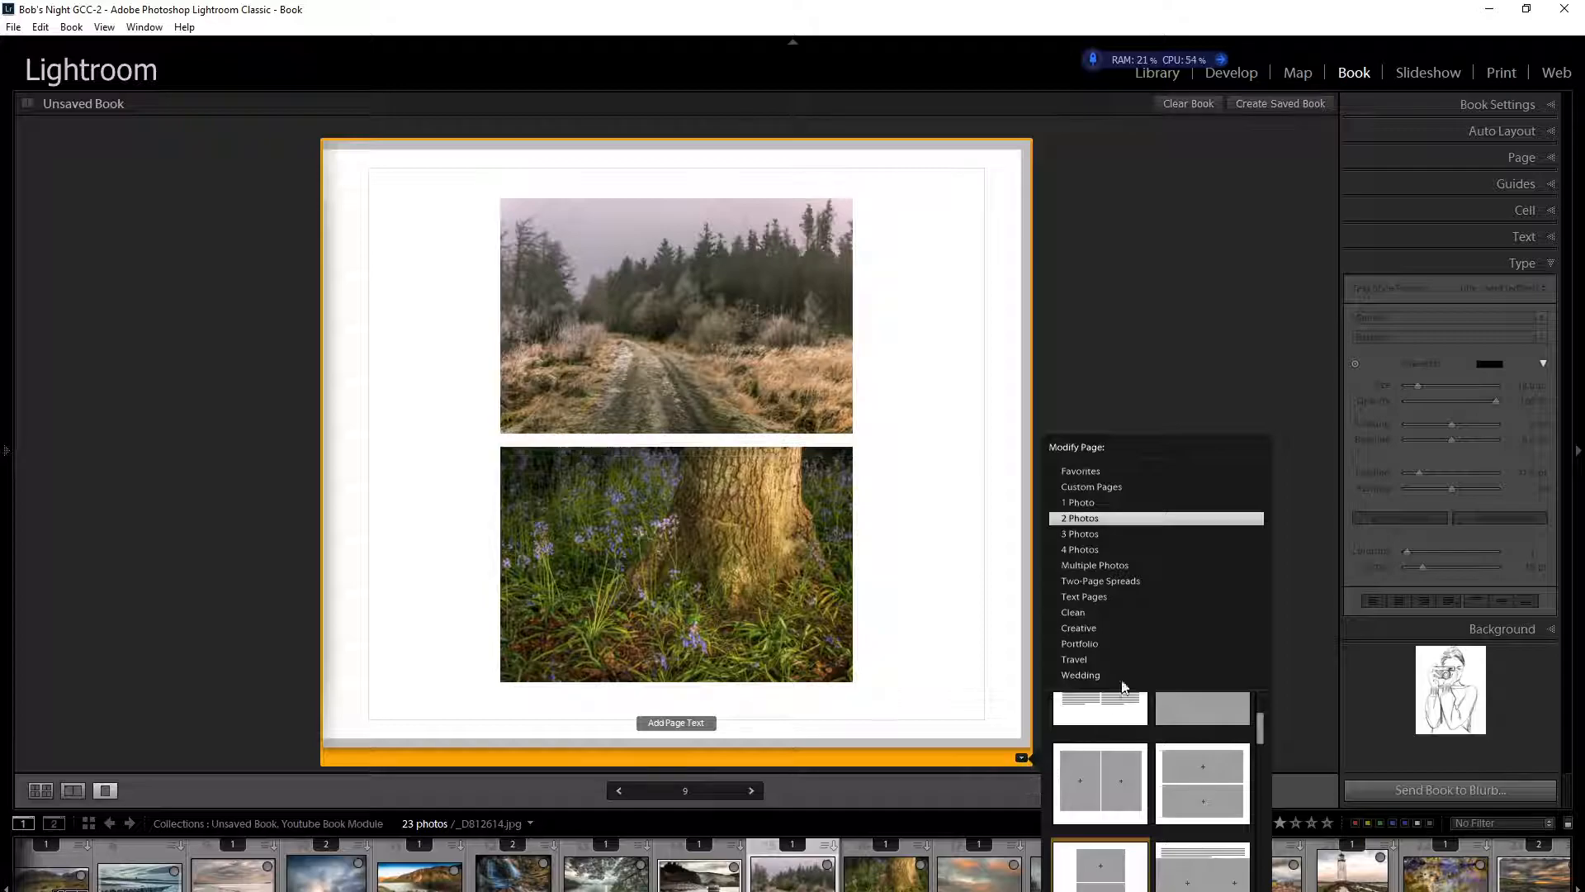
click(1081, 550)
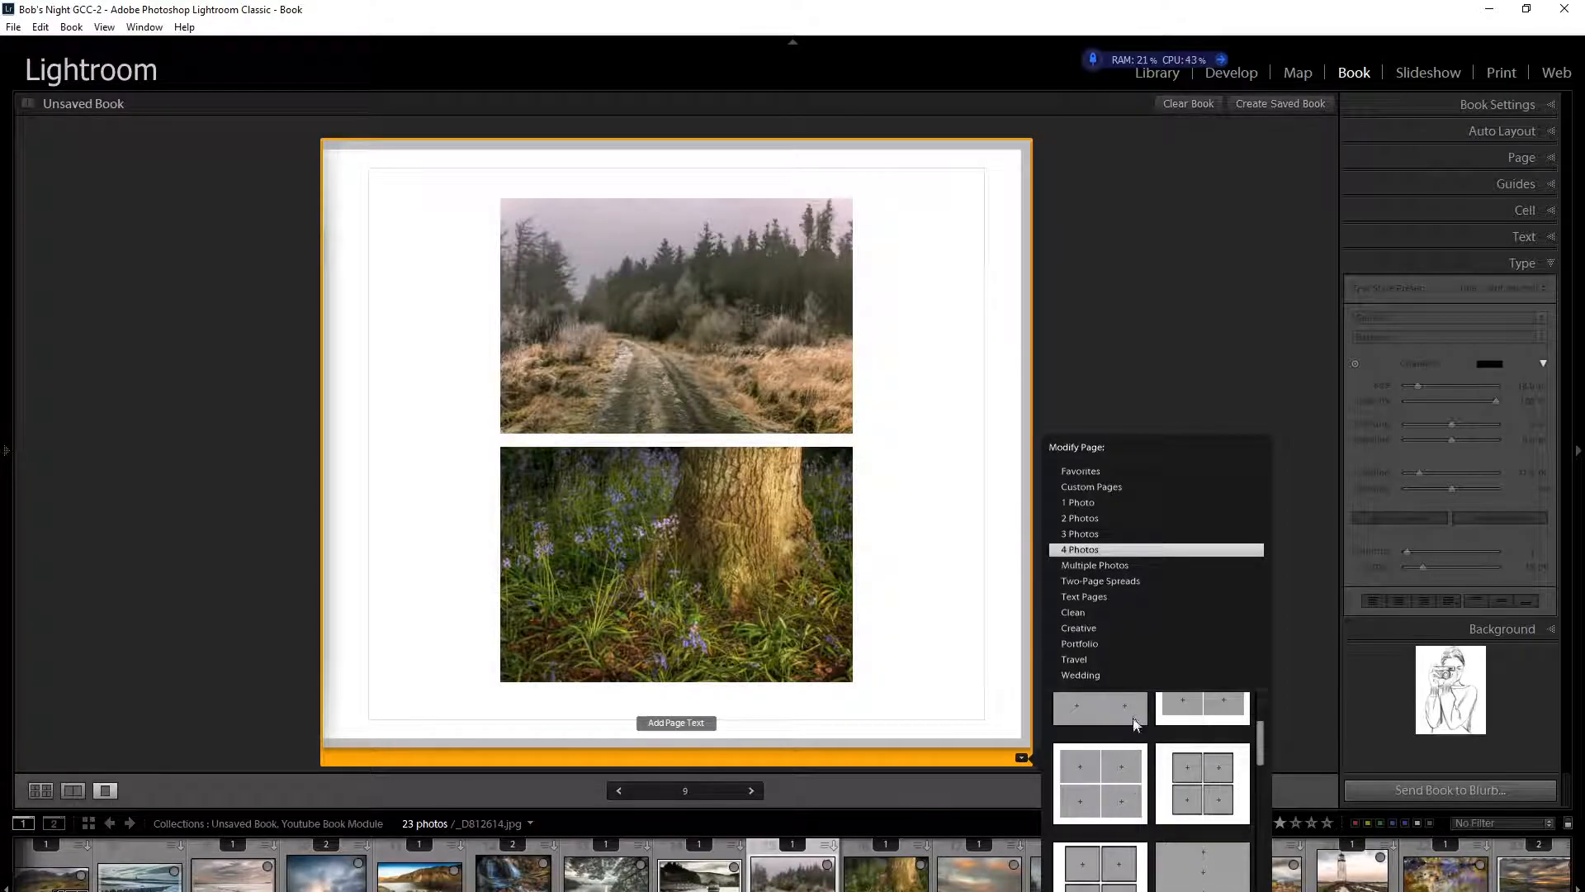
drag(1262, 750, 1261, 726)
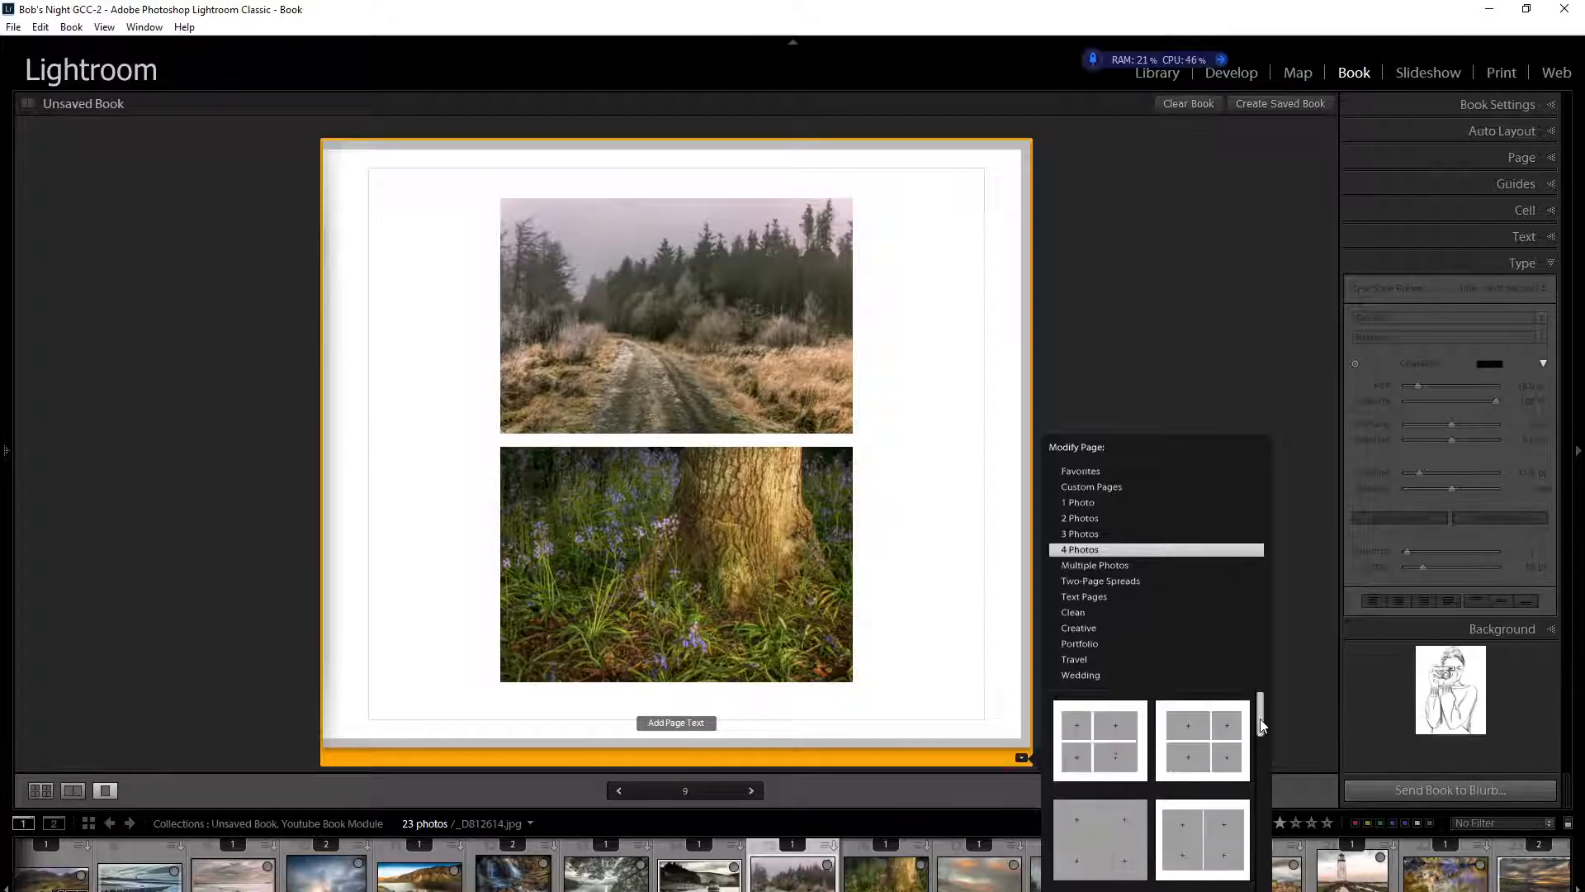
click(1084, 834)
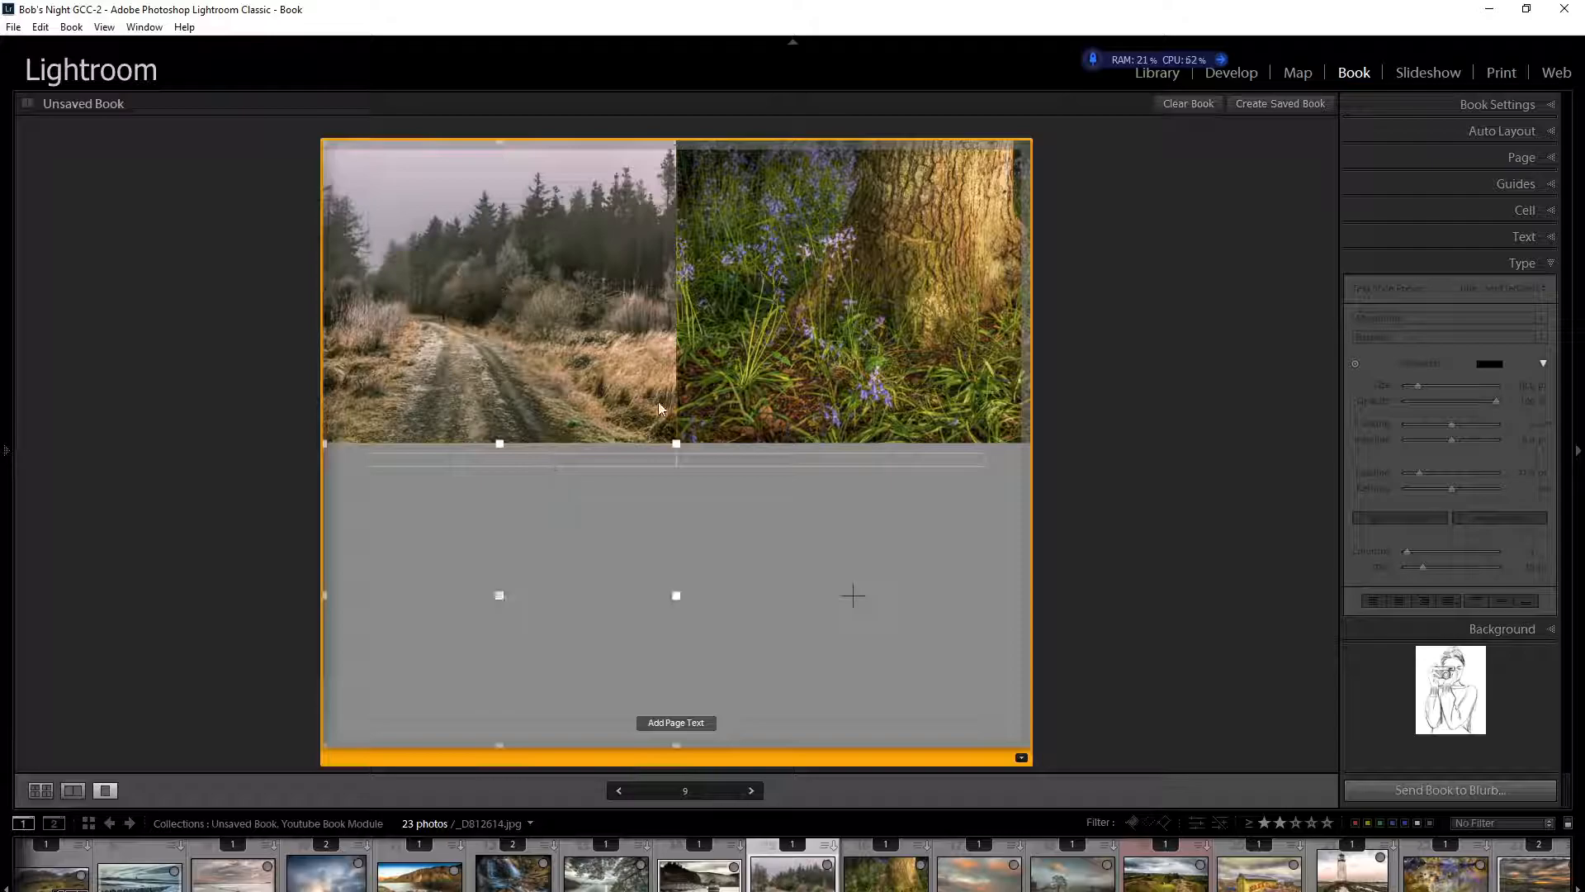
drag(606, 871, 514, 581)
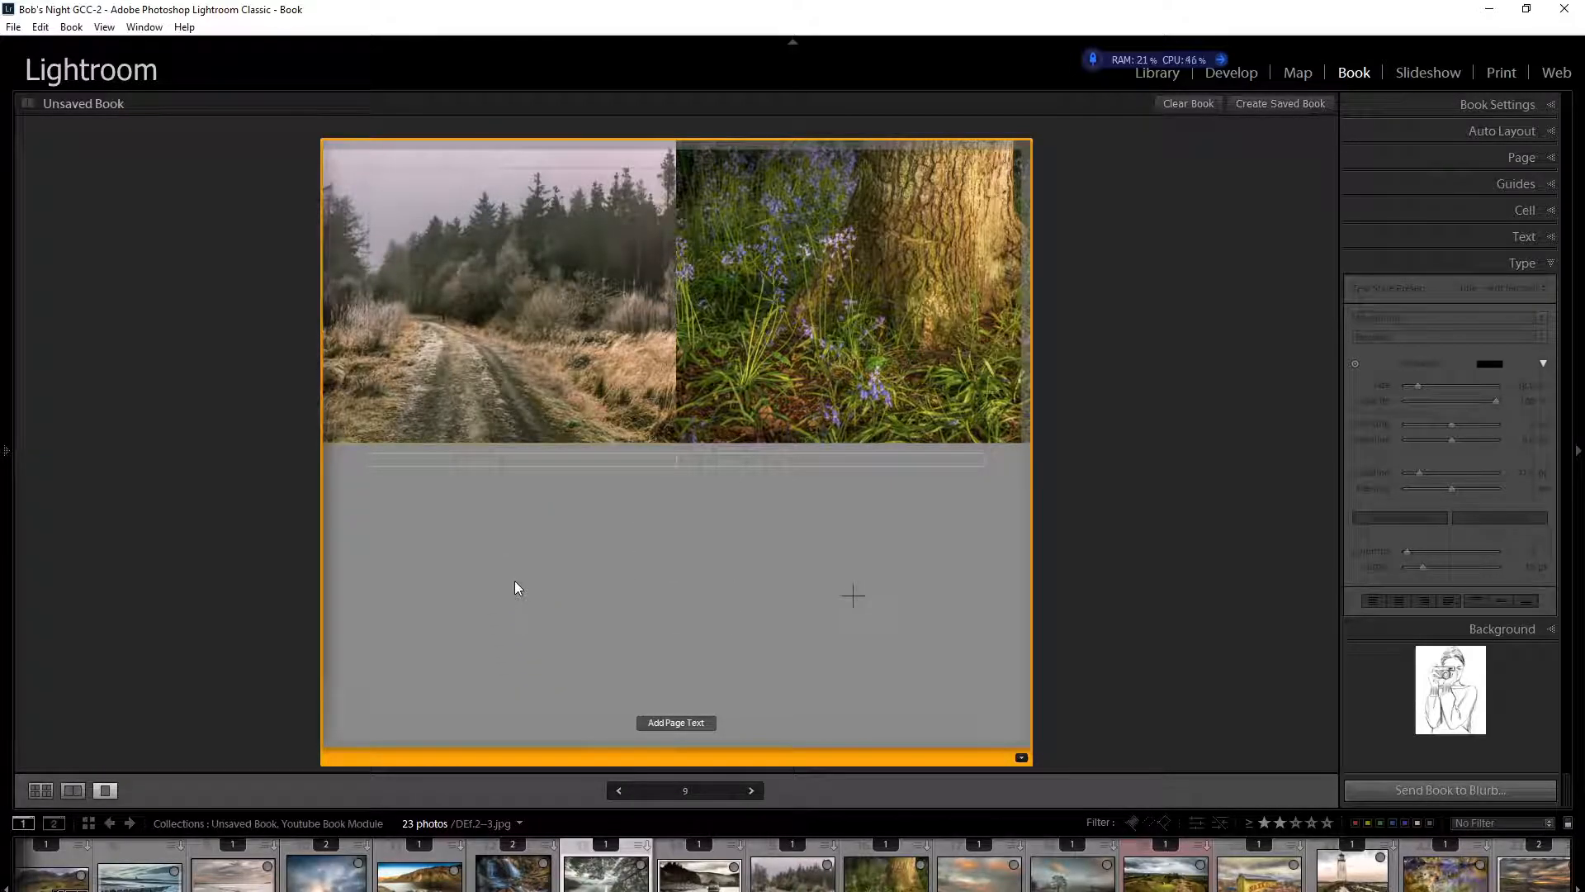
drag(885, 871, 824, 603)
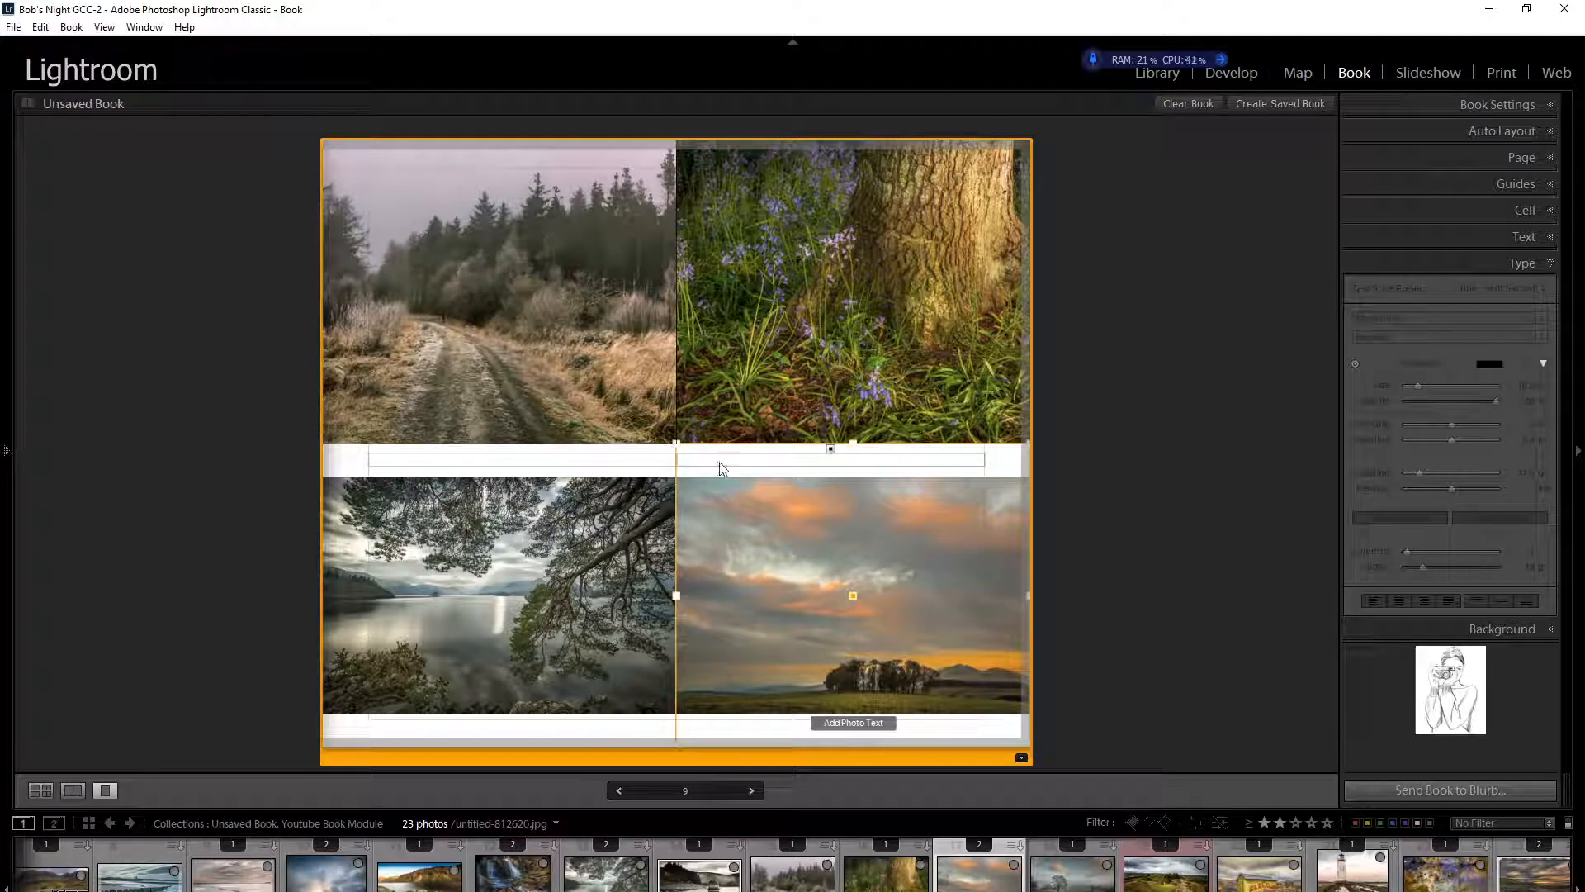
Step: Open the cell settings and zoom the forest track photo to 7% within its cell
click(1549, 211)
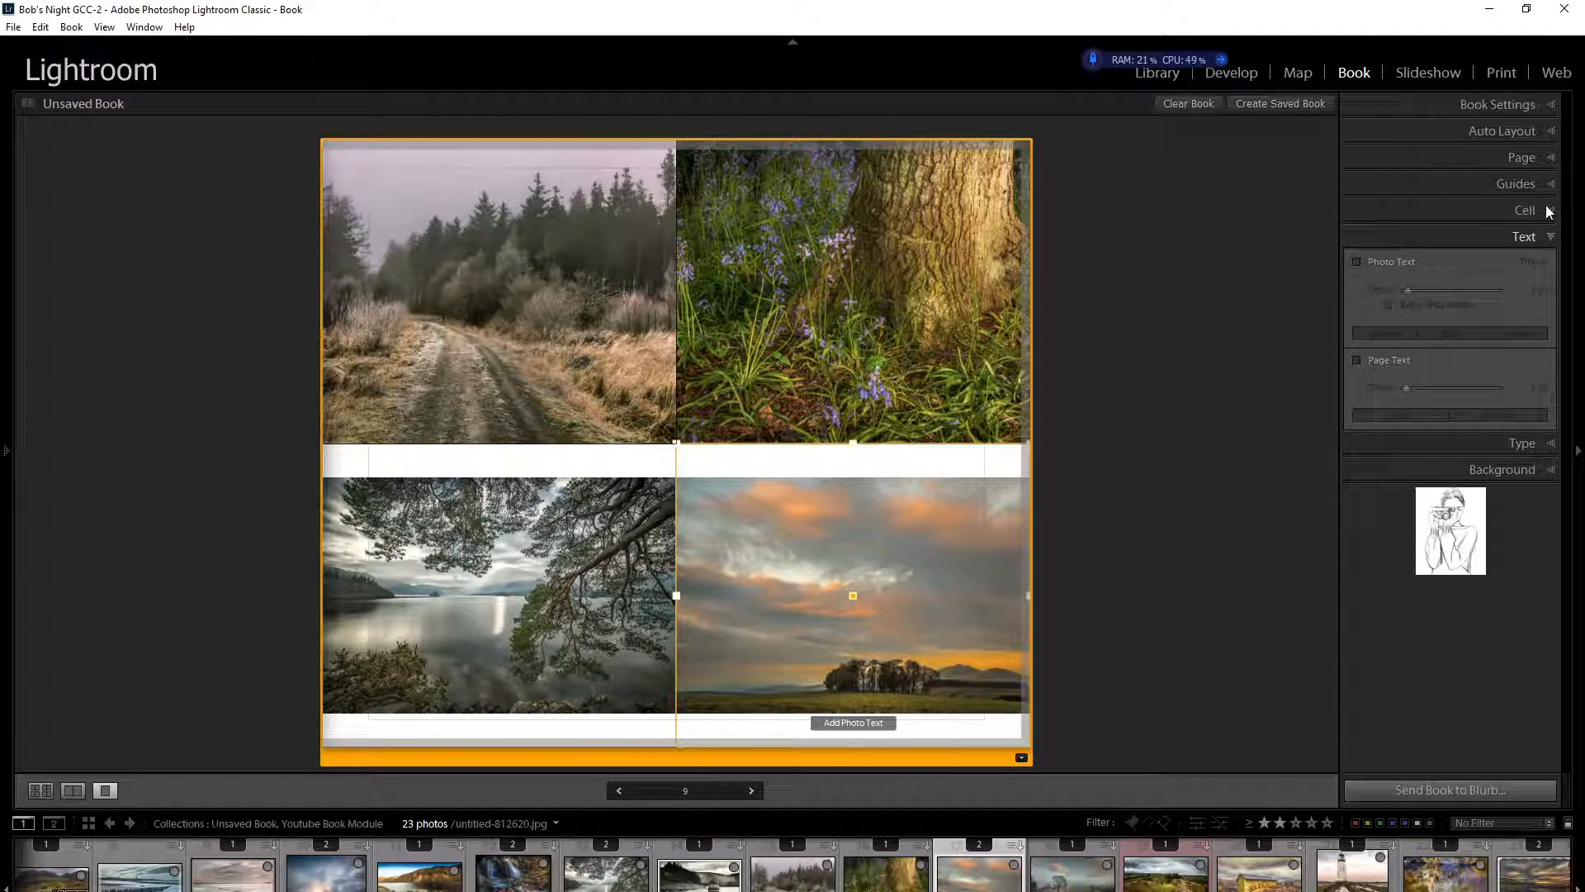
click(1536, 212)
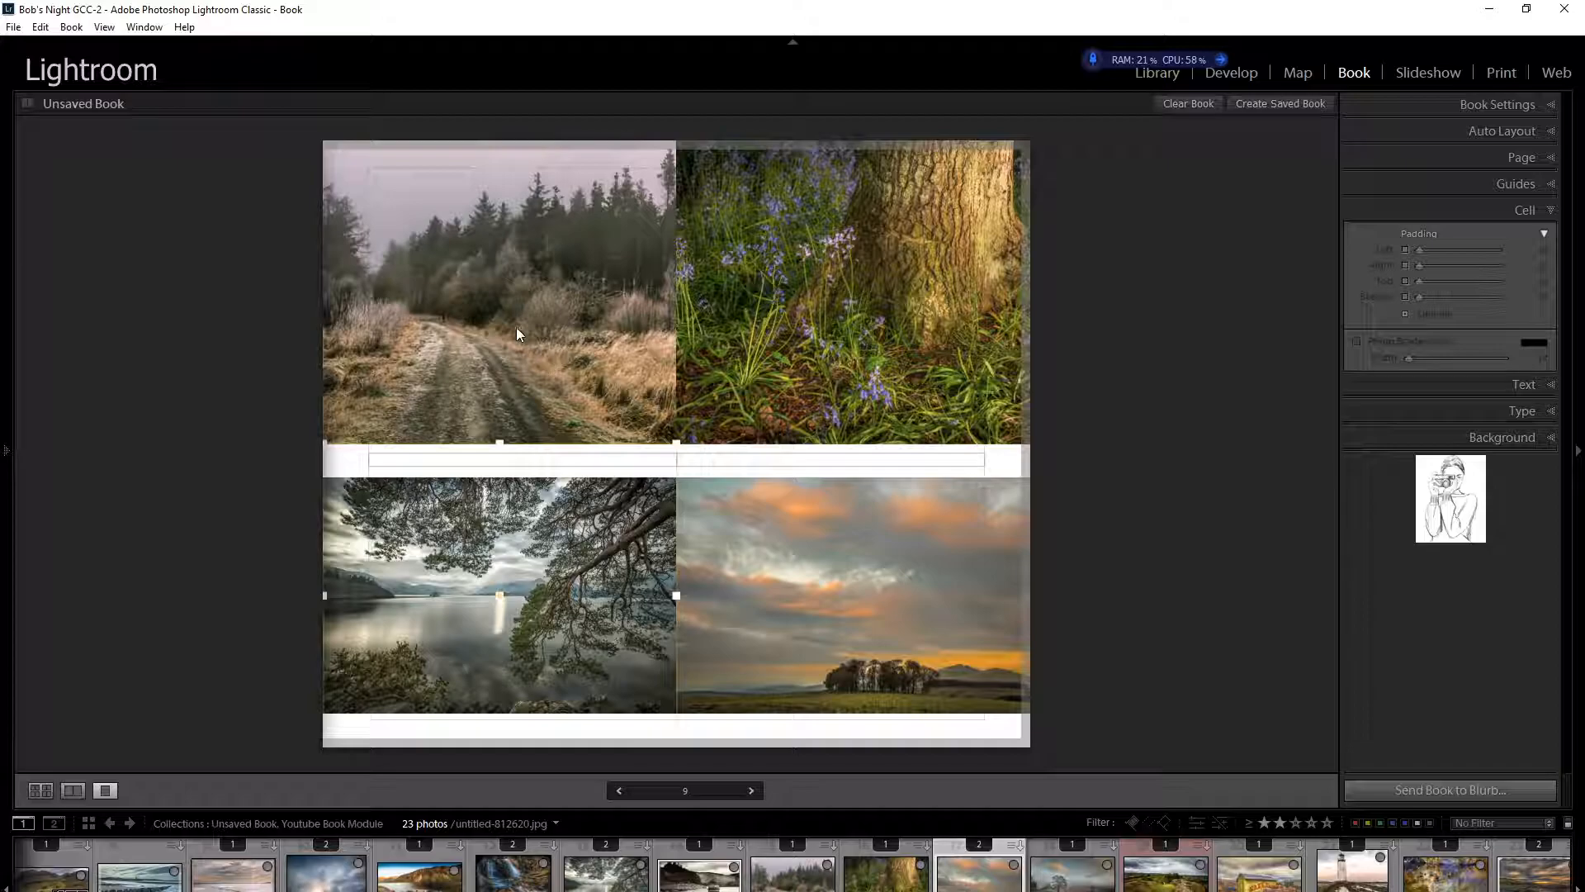
click(538, 311)
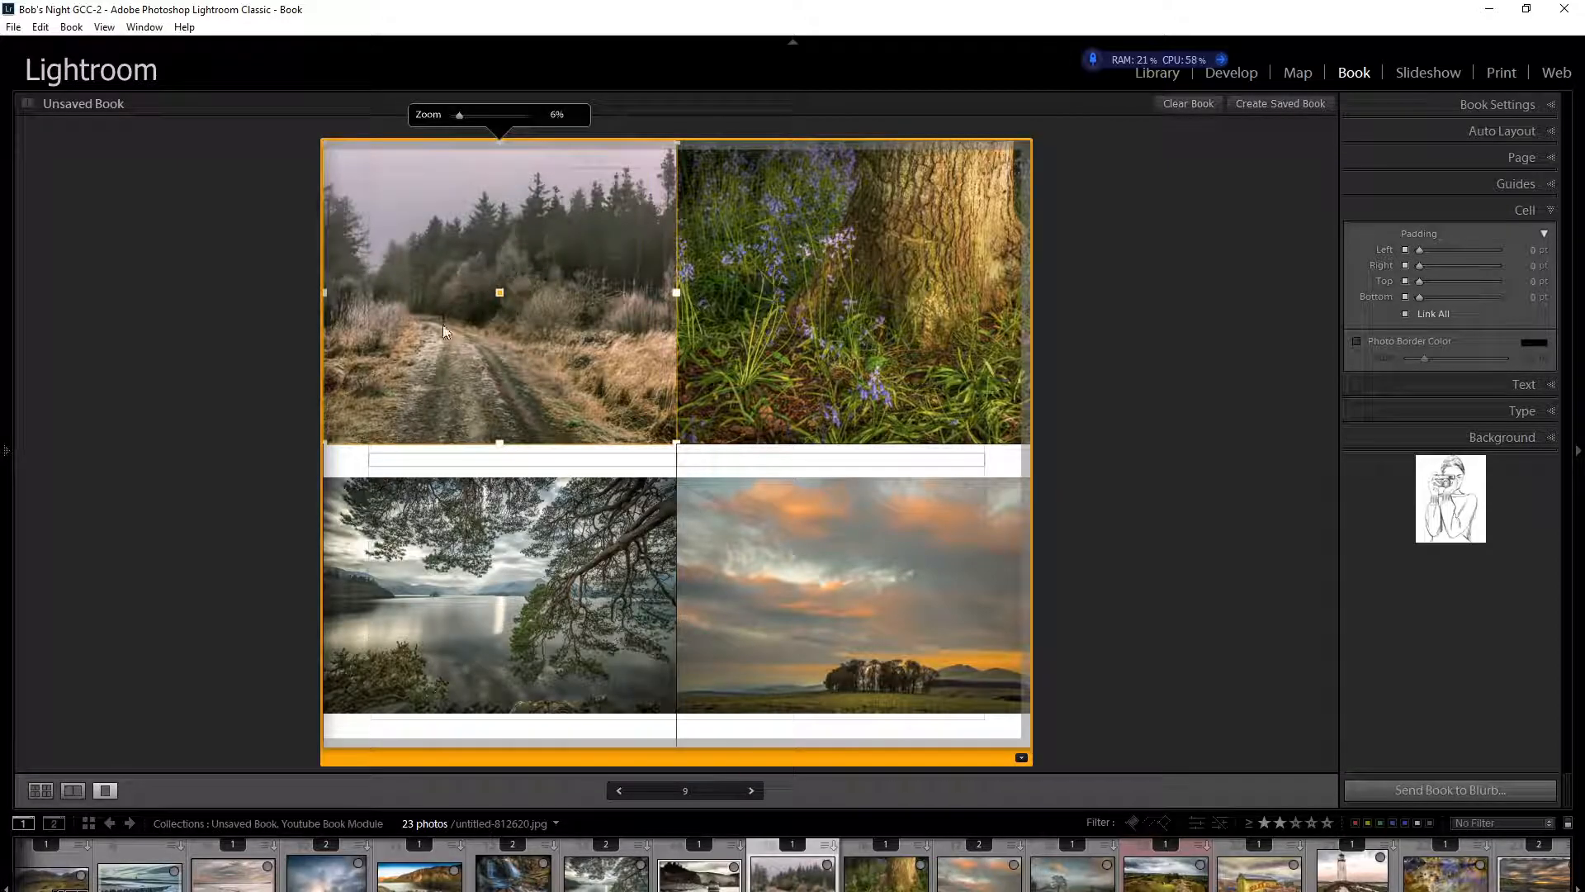
drag(458, 115, 458, 116)
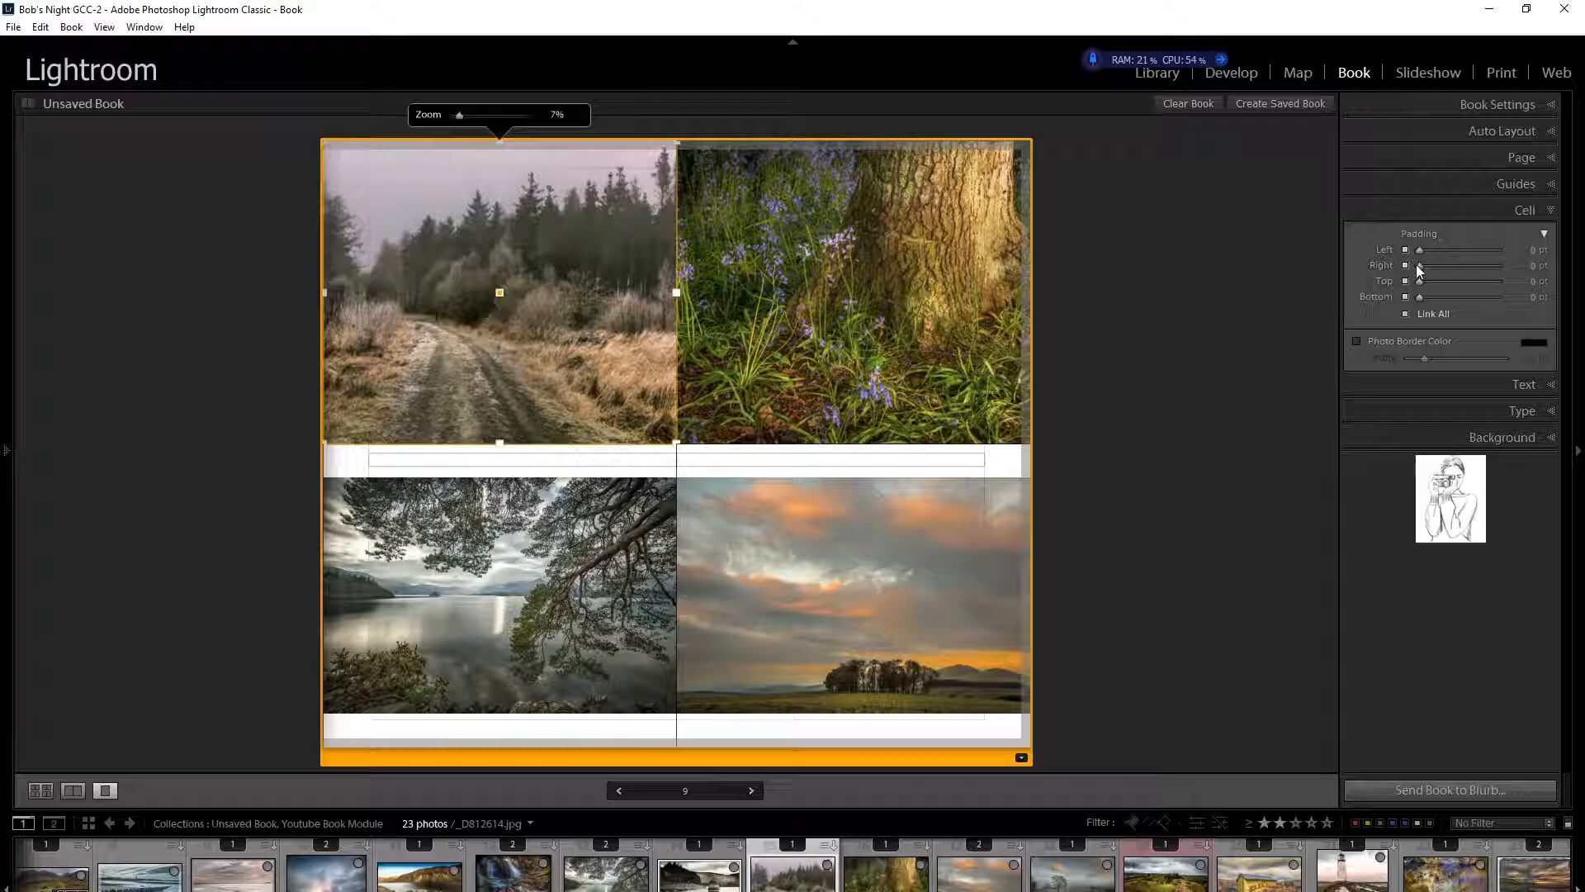
Step: Try linked padding of 36 pt on all sides of the forest track photo and reset it to 0 pt
drag(1416, 265, 1419, 266)
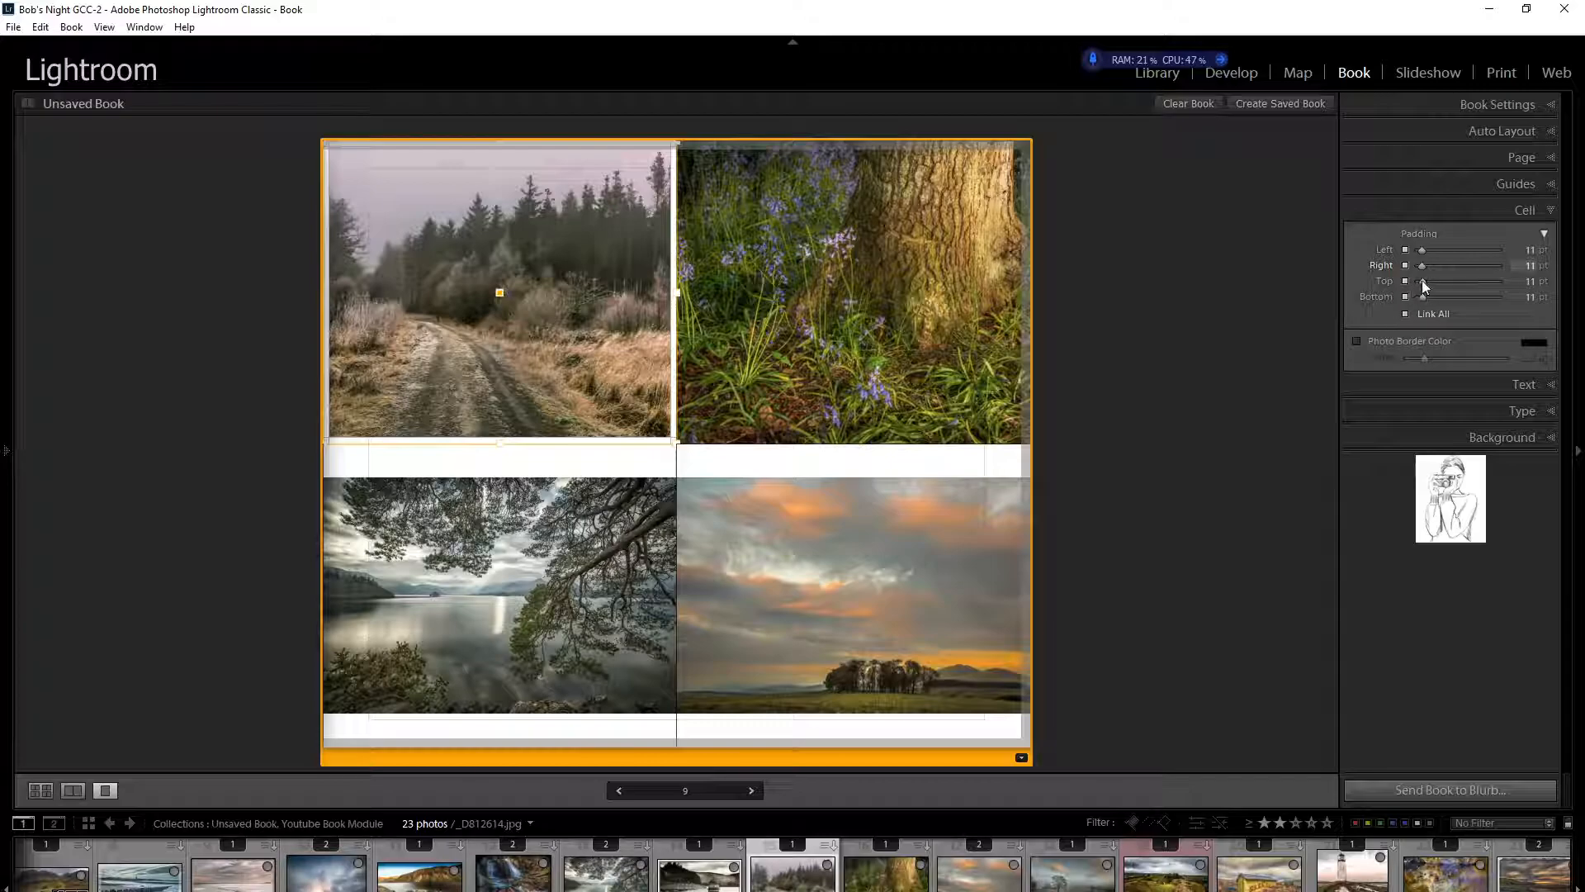
drag(1423, 266, 1428, 269)
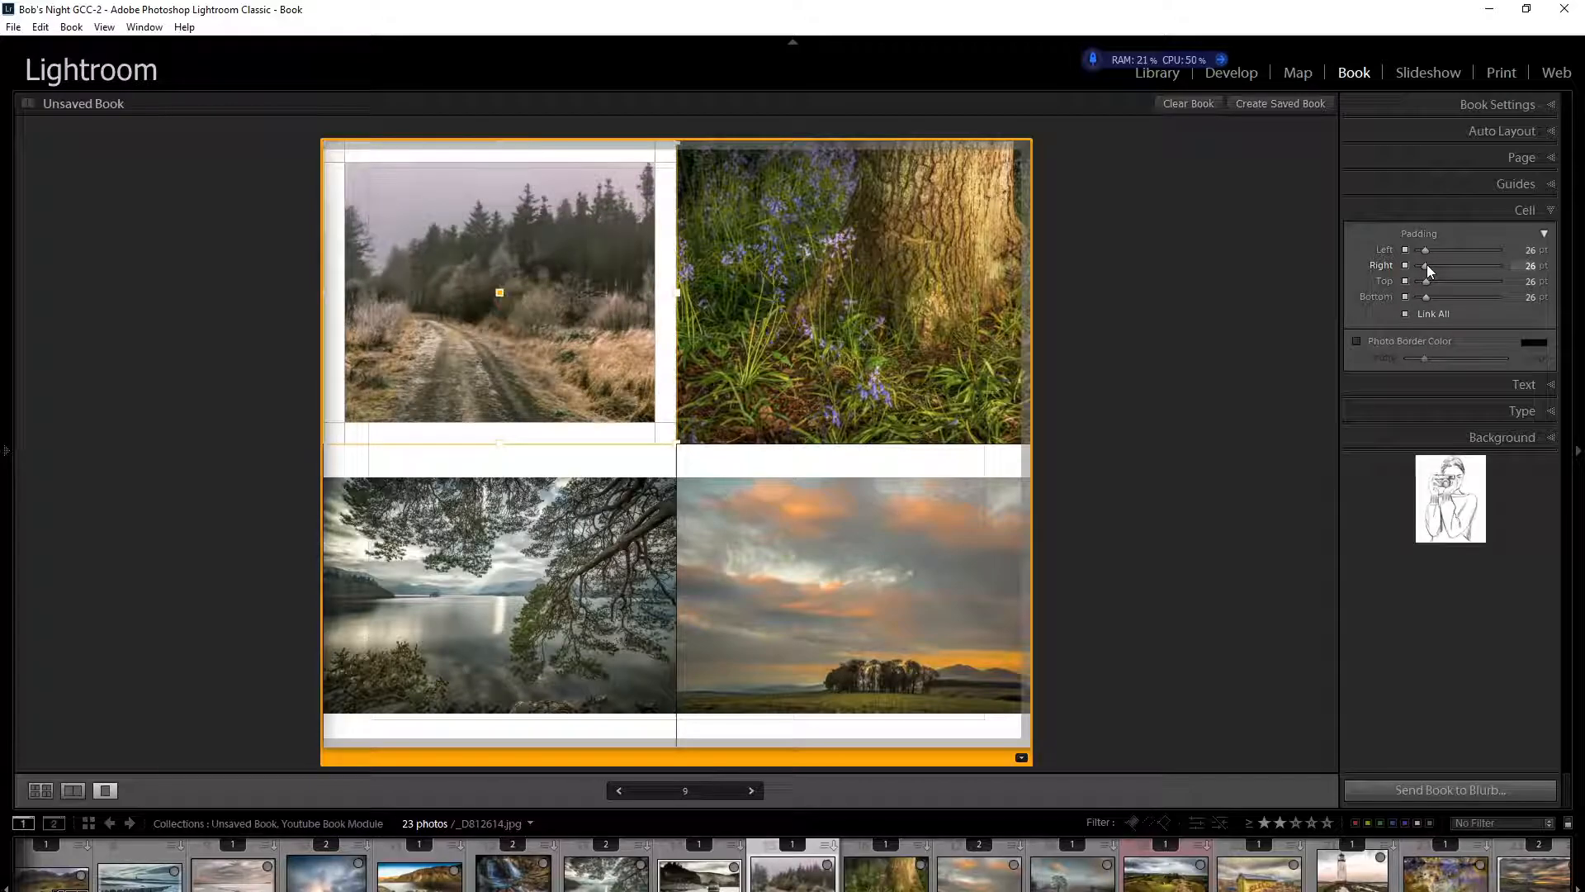
click(1406, 314)
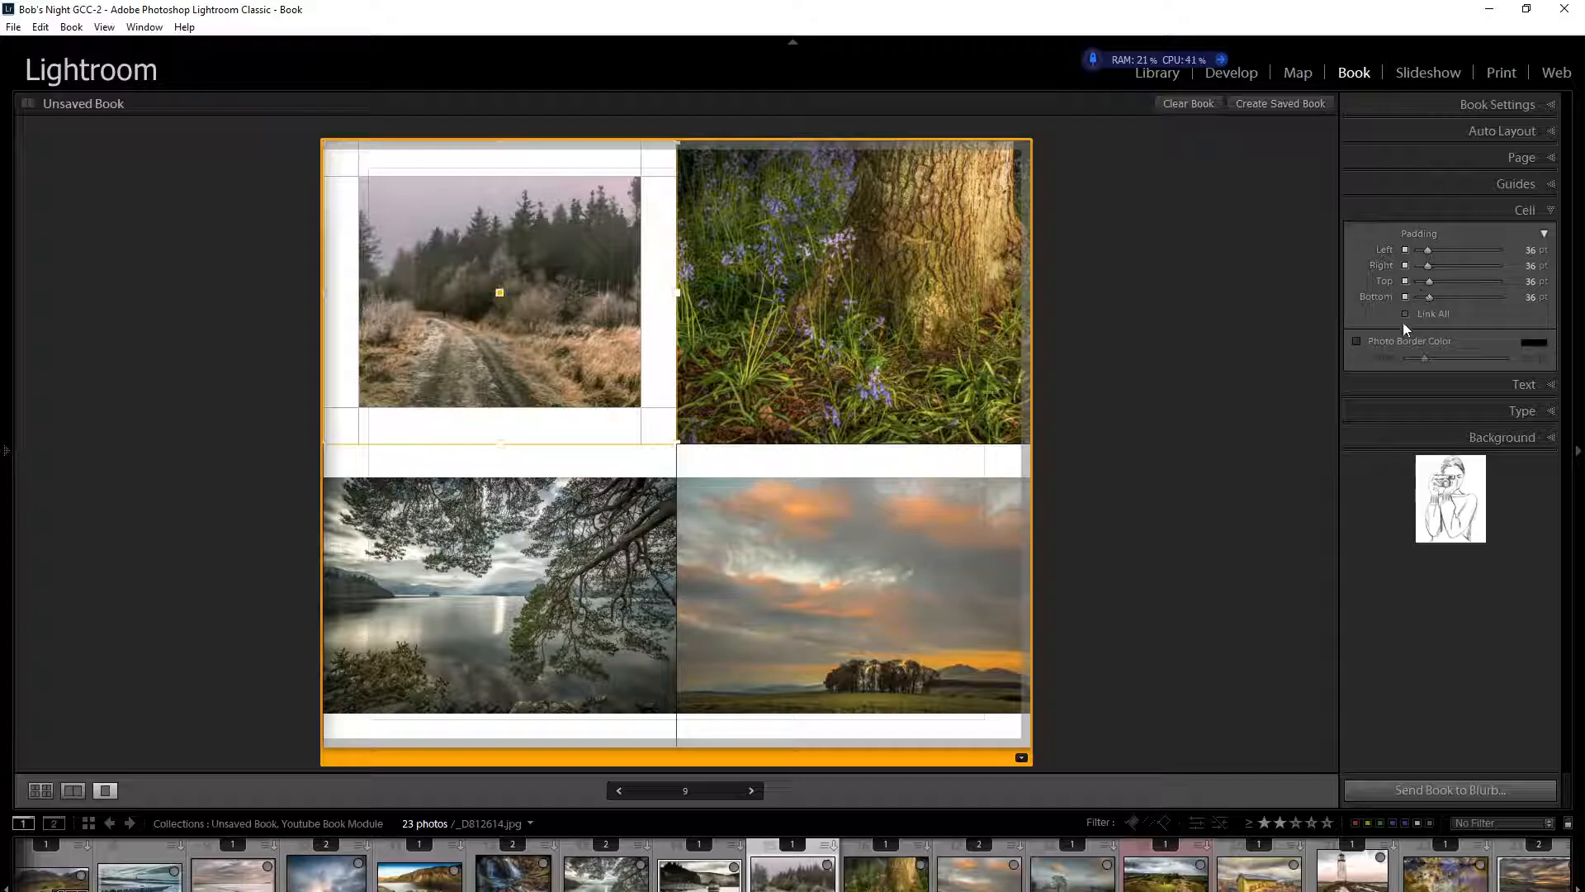
drag(1425, 251, 1412, 250)
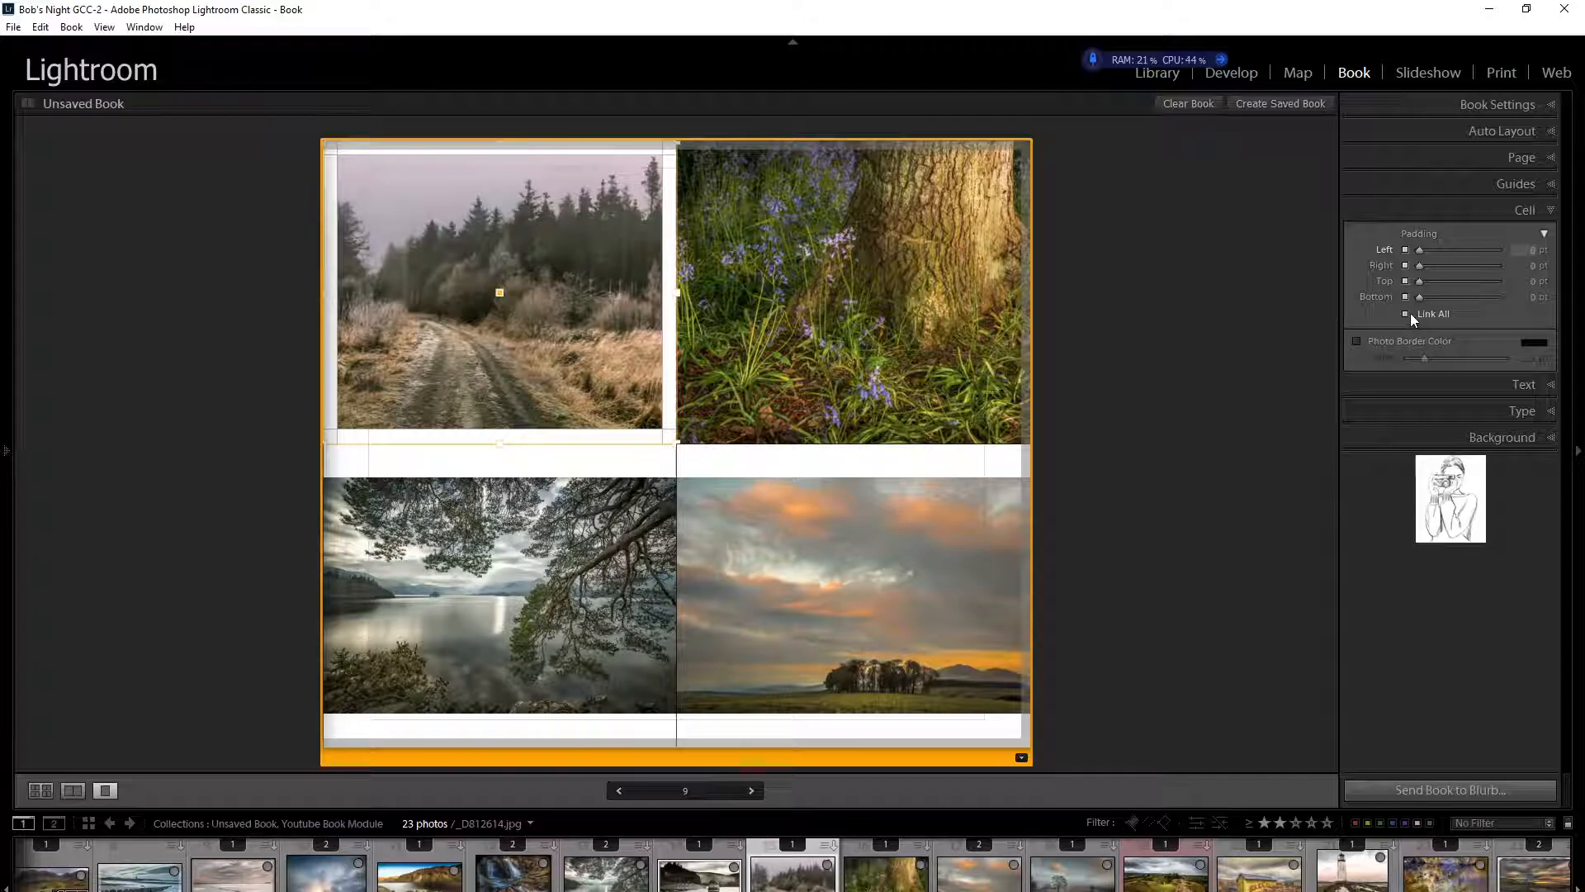
key(Return)
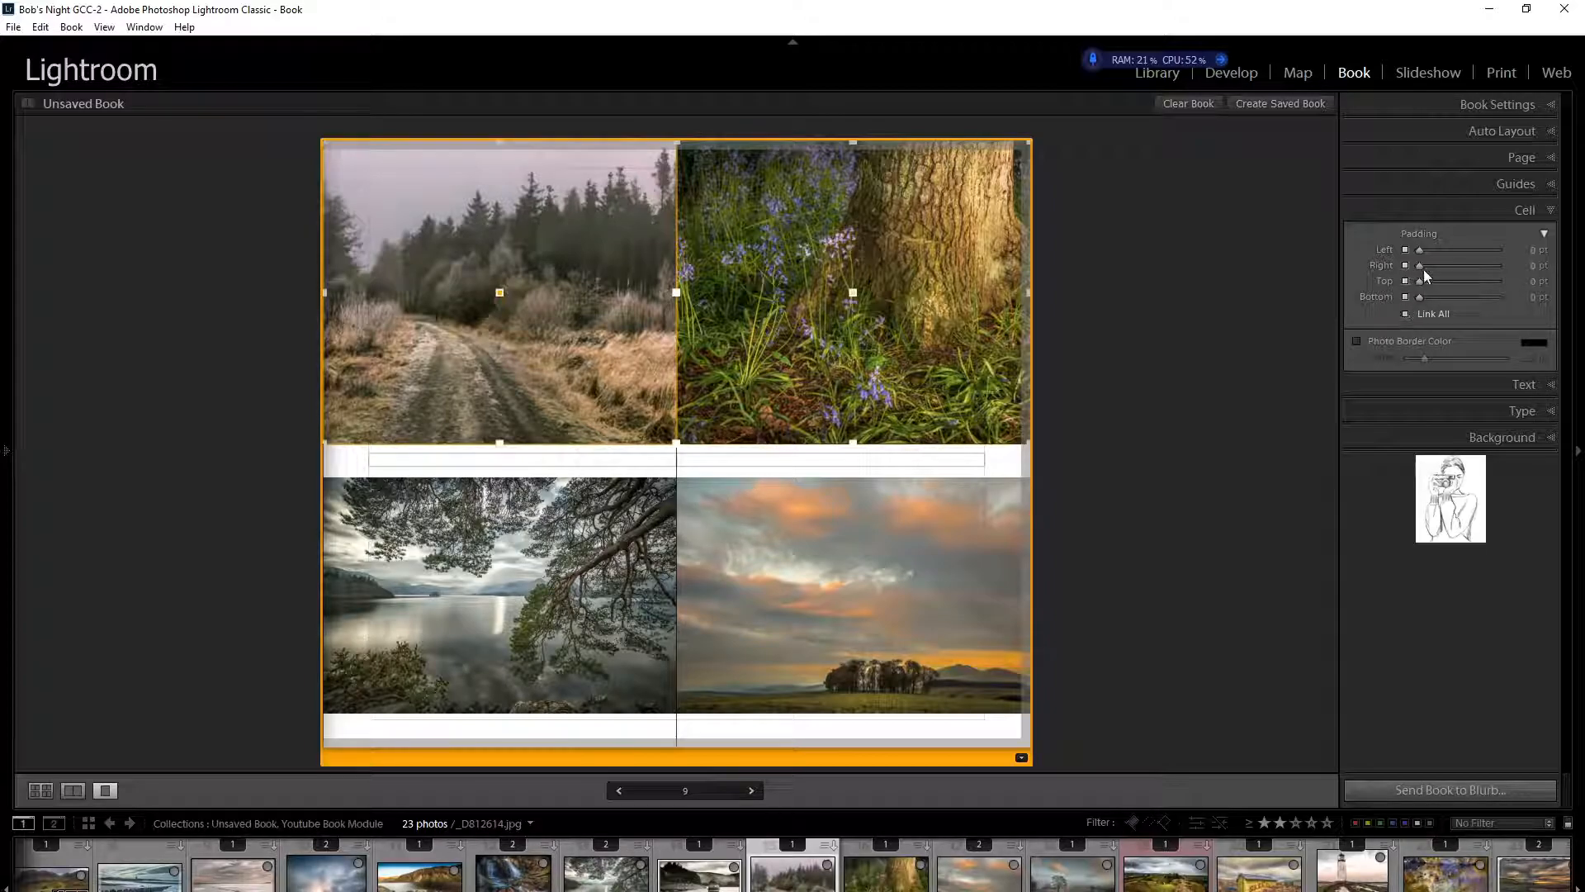
Step: Unlink the padding sides and set only the forest track photo's right padding to 10 pt
drag(1420, 265, 1424, 267)
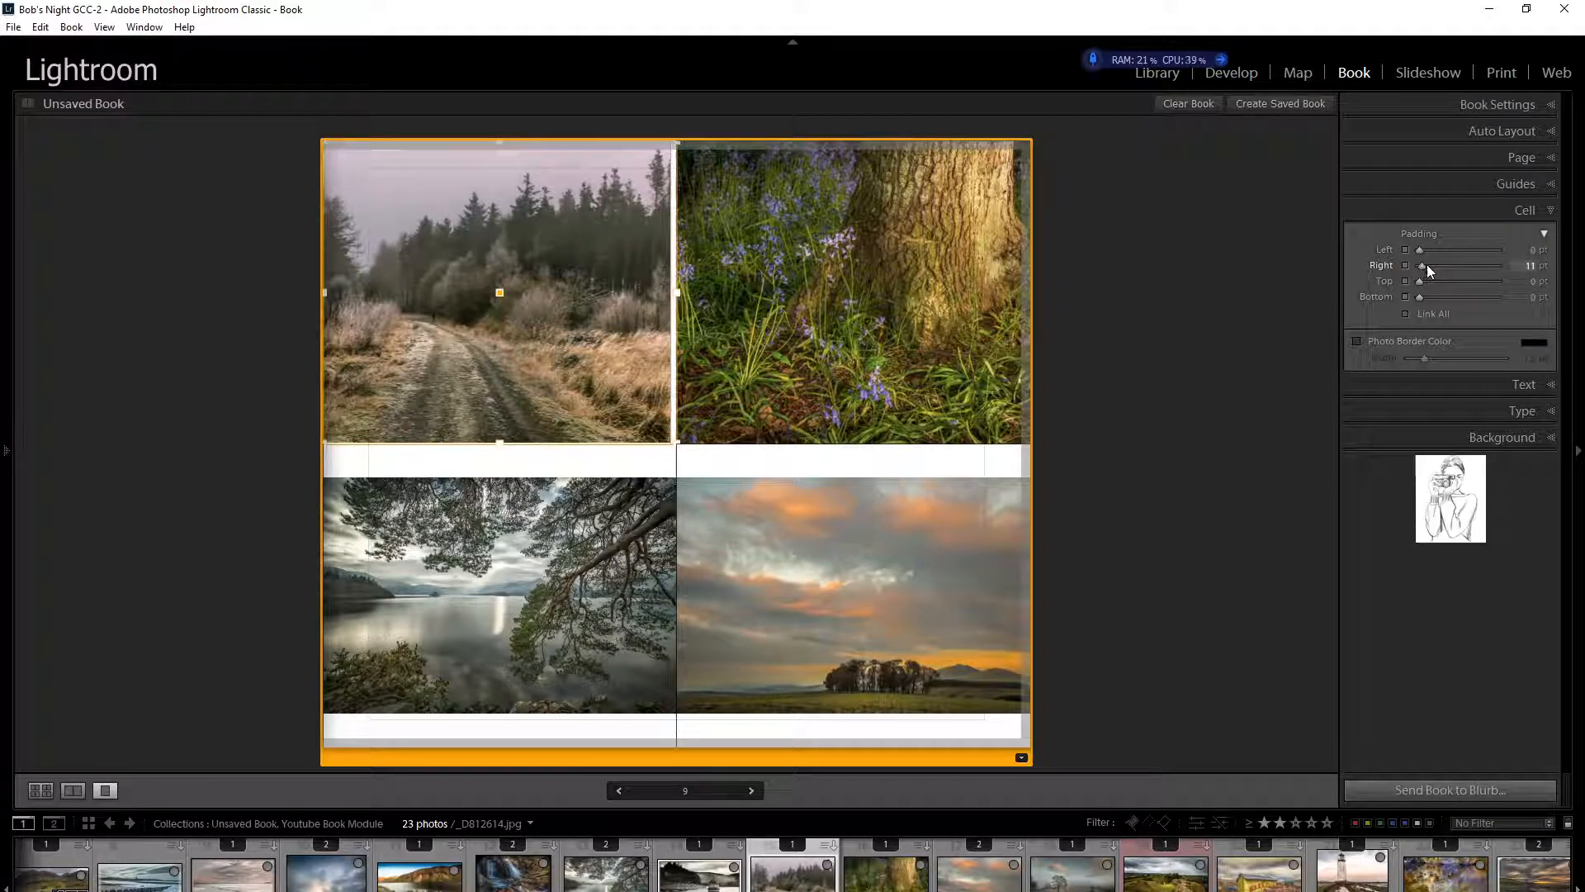
drag(1420, 265, 1420, 265)
click(1527, 267)
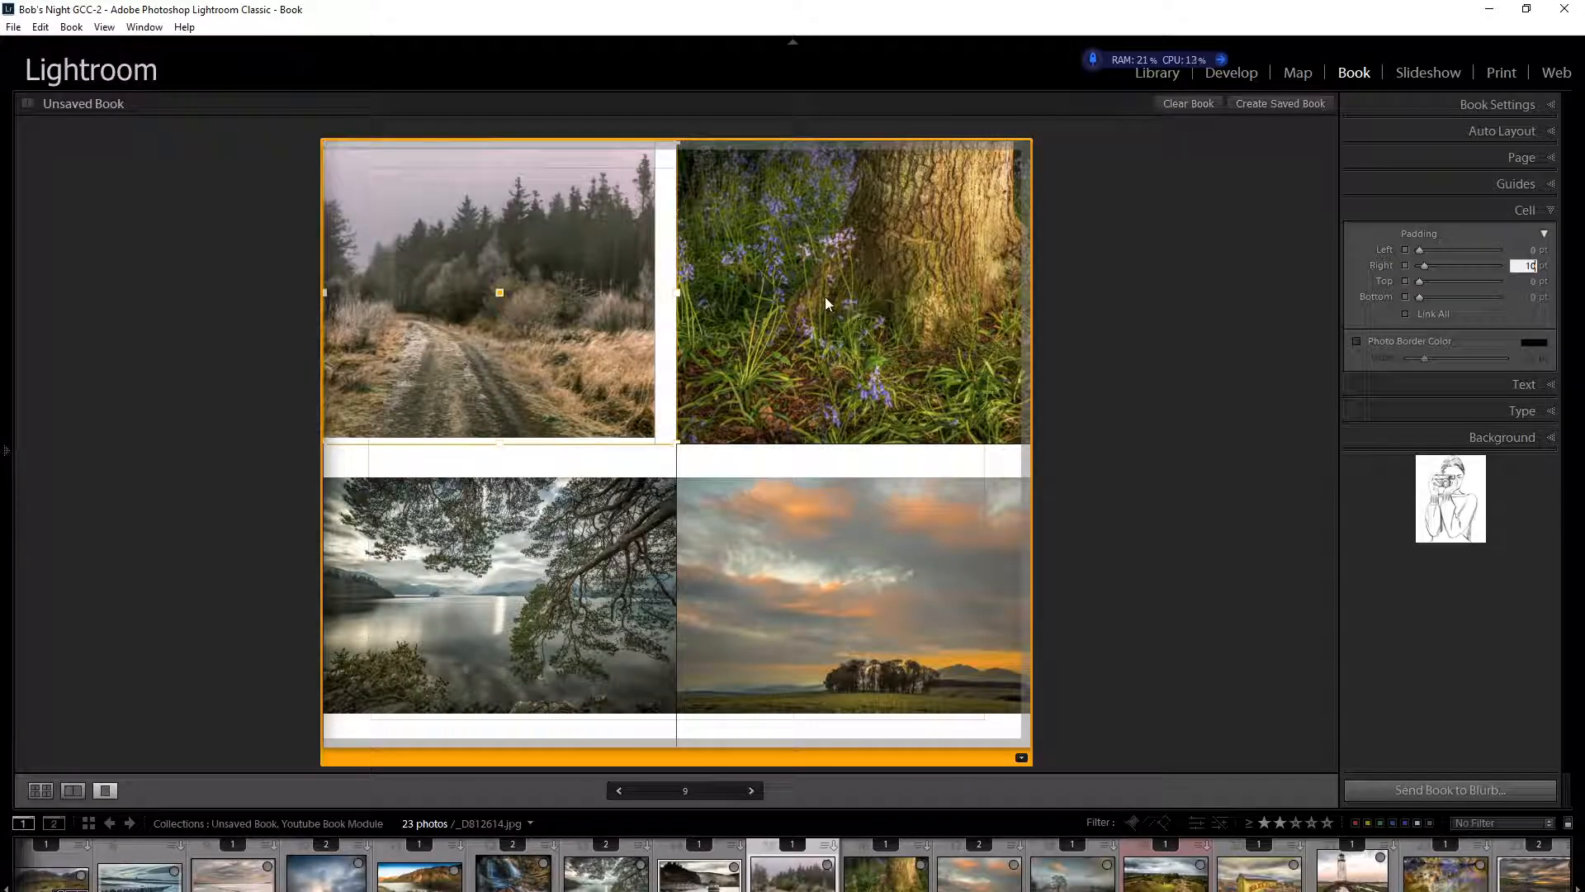
Step: Zoom the bluebell photo to 7% and set only its left padding to 10 pt with the sides unlinked
click(852, 294)
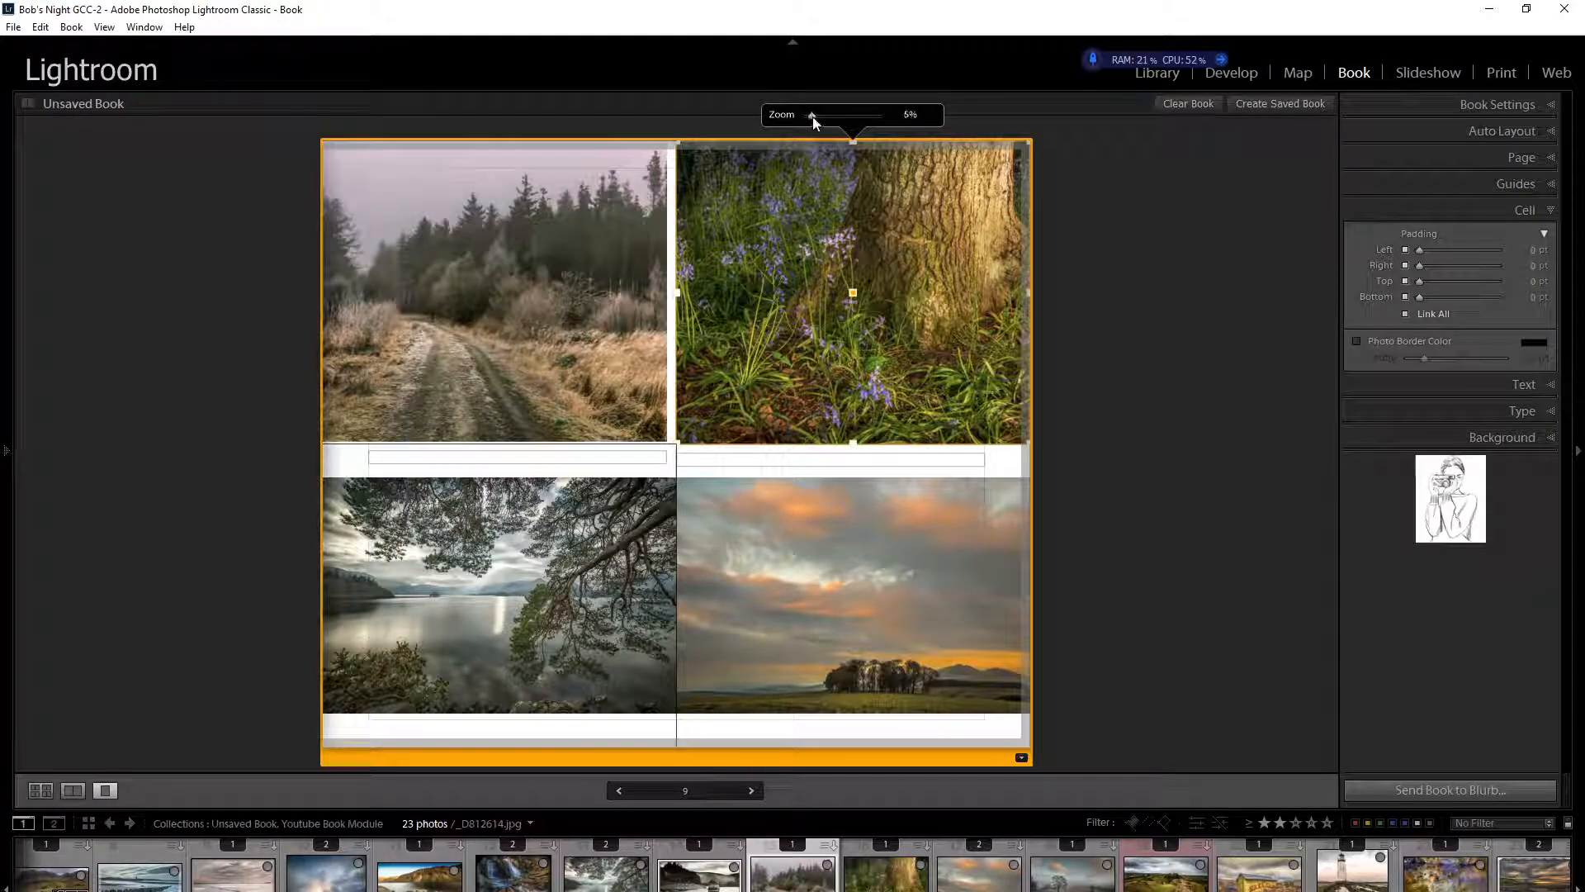
mouse_move(810, 118)
mouse_down()
mouse_move(854, 122)
mouse_move(810, 116)
mouse_up()
click(1419, 249)
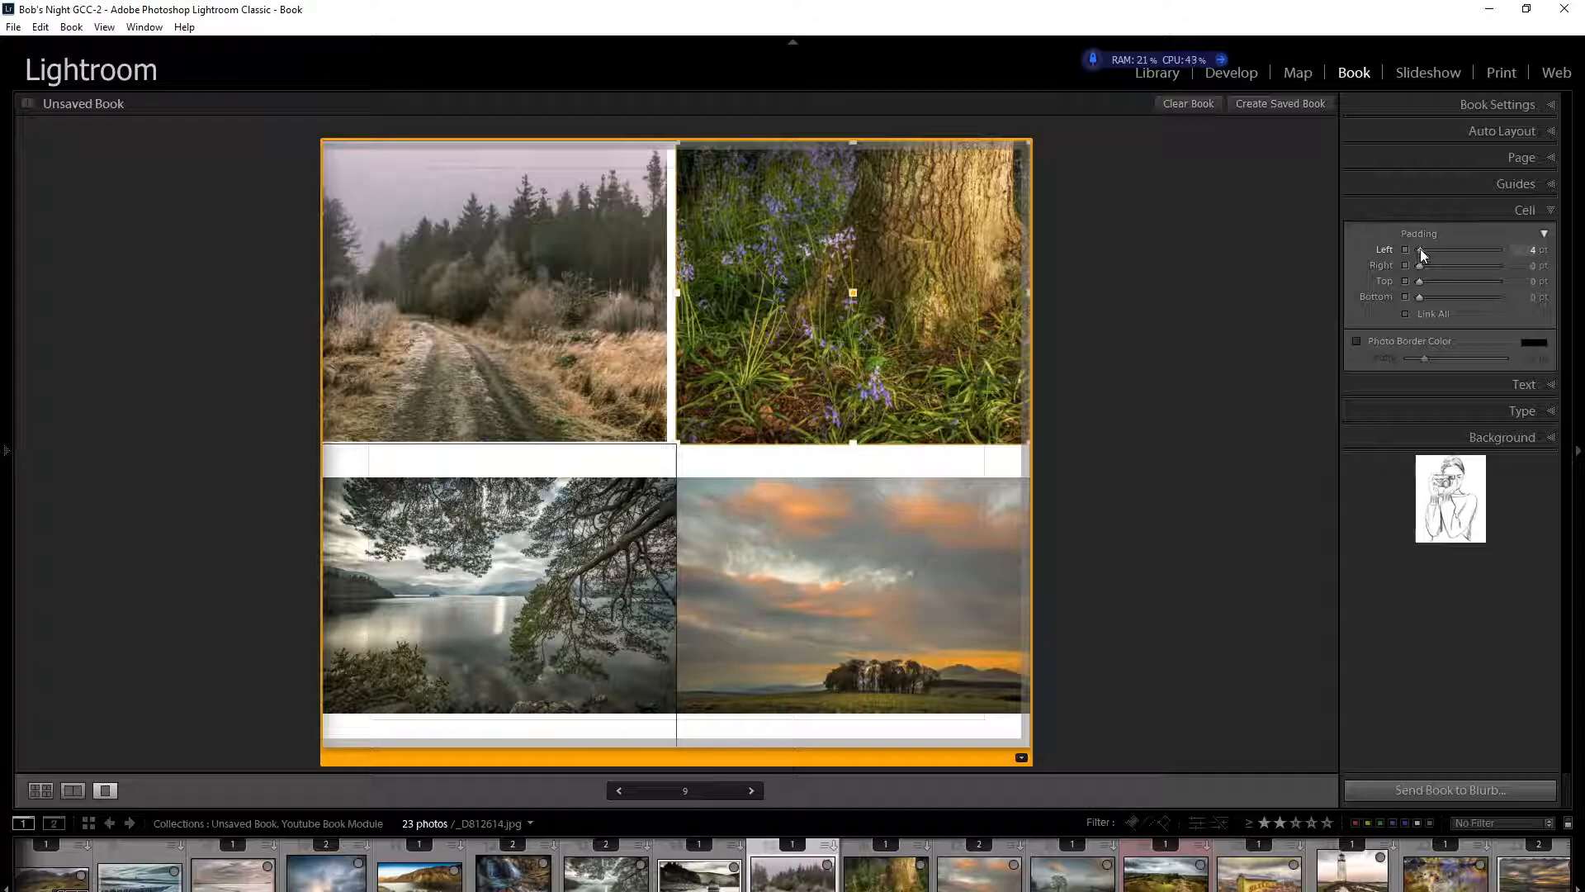
click(1421, 249)
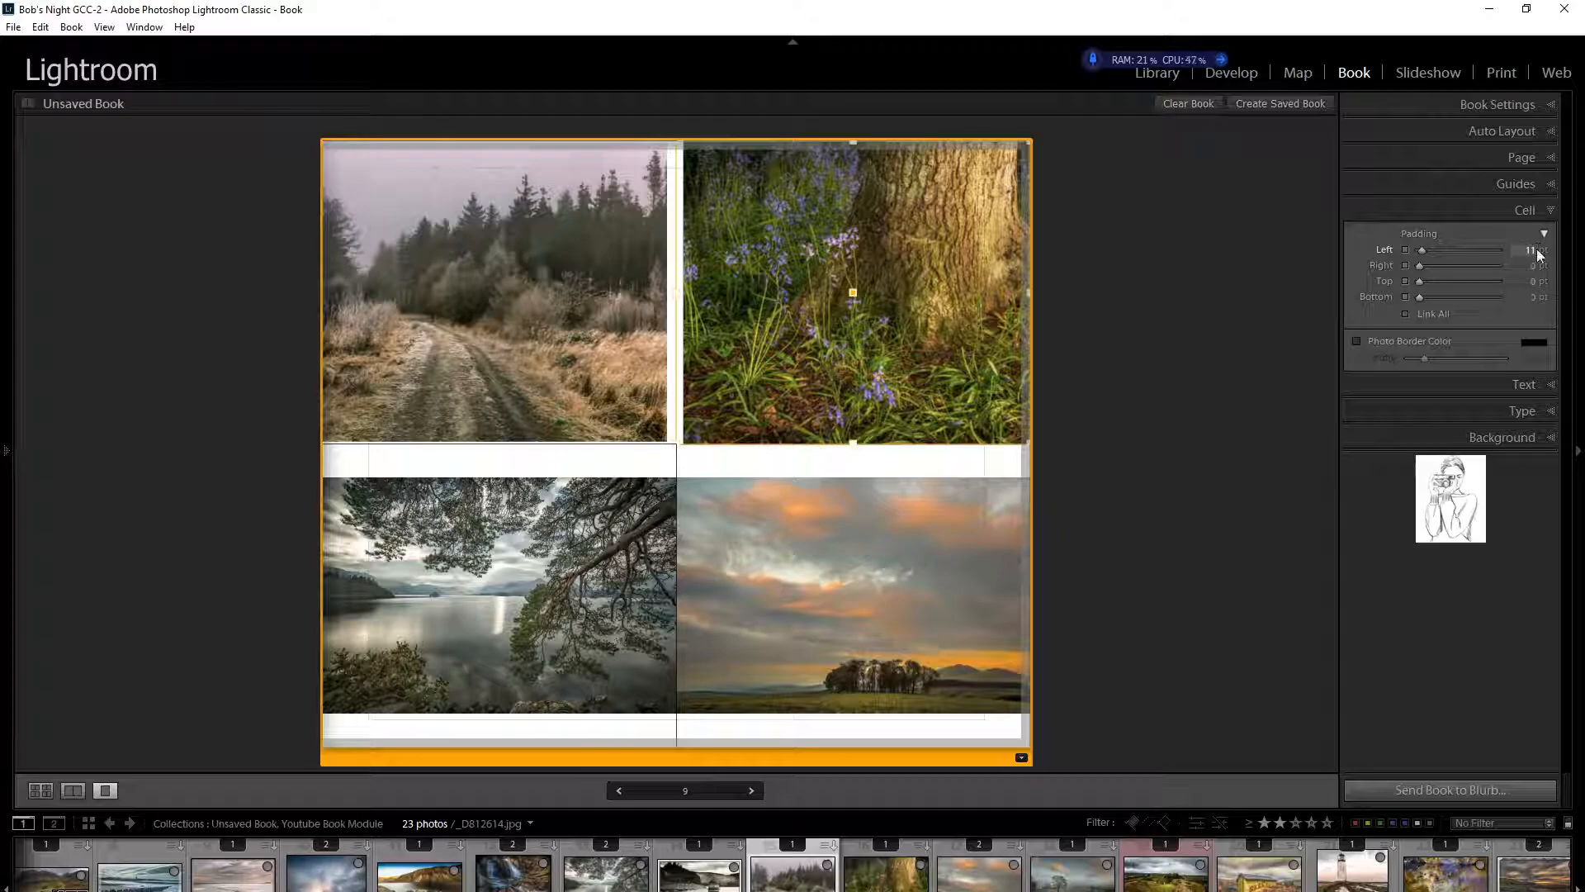
click(1528, 249)
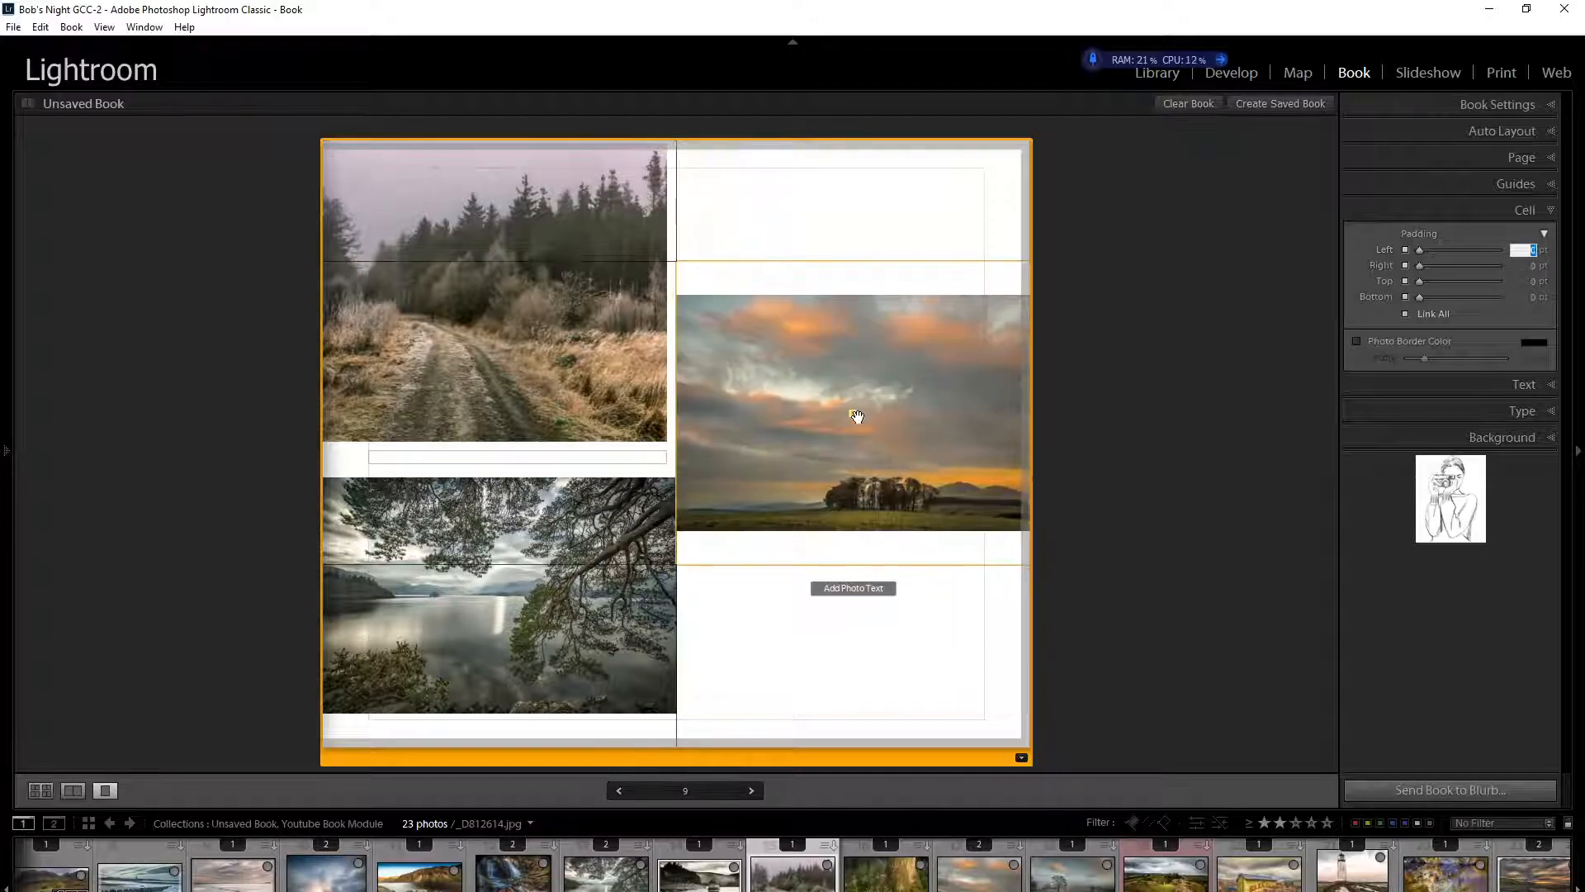
Step: Return the sunset photo cell to its lower place and pad the lake photo 10 pt on the right and the sunset photo 10 pt all round
mouse_move(881, 256)
mouse_down()
mouse_move(882, 295)
mouse_move(897, 244)
mouse_up()
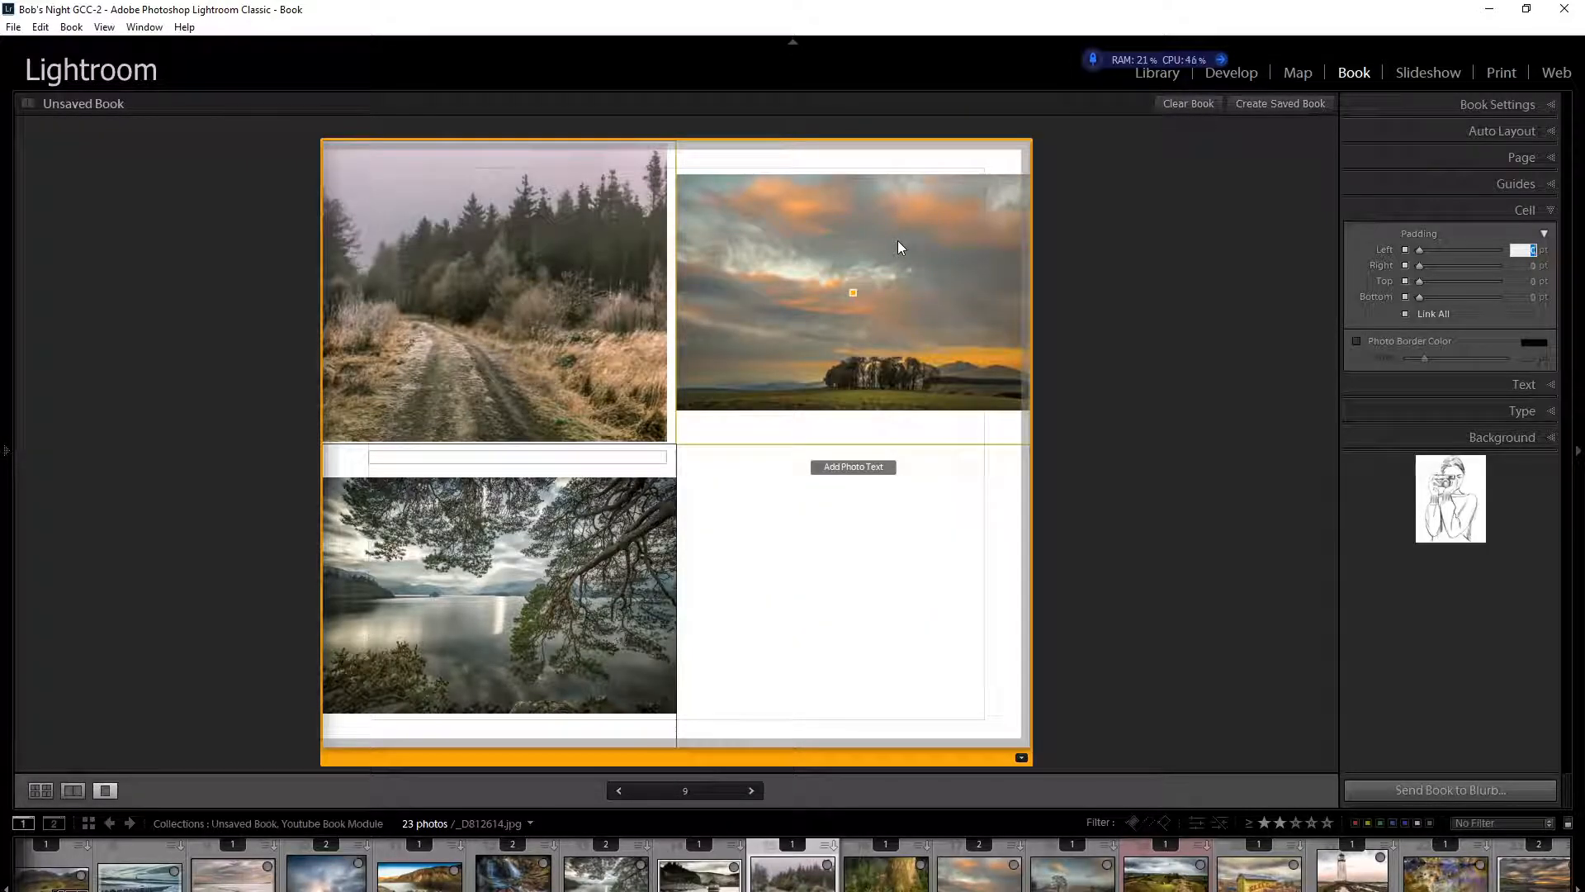
drag(898, 246, 951, 340)
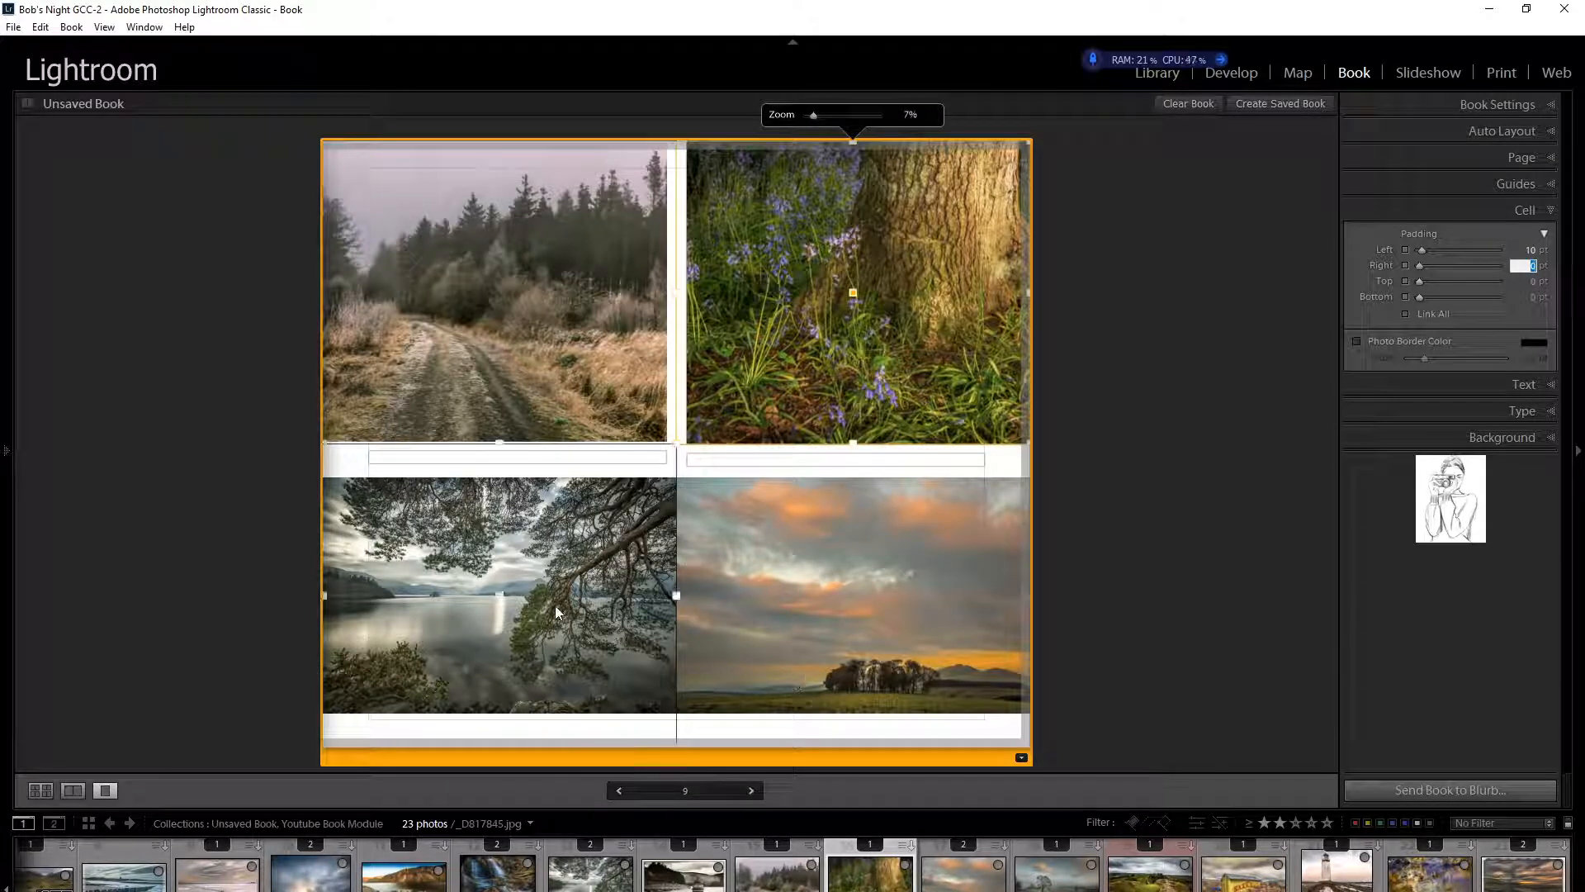
click(546, 603)
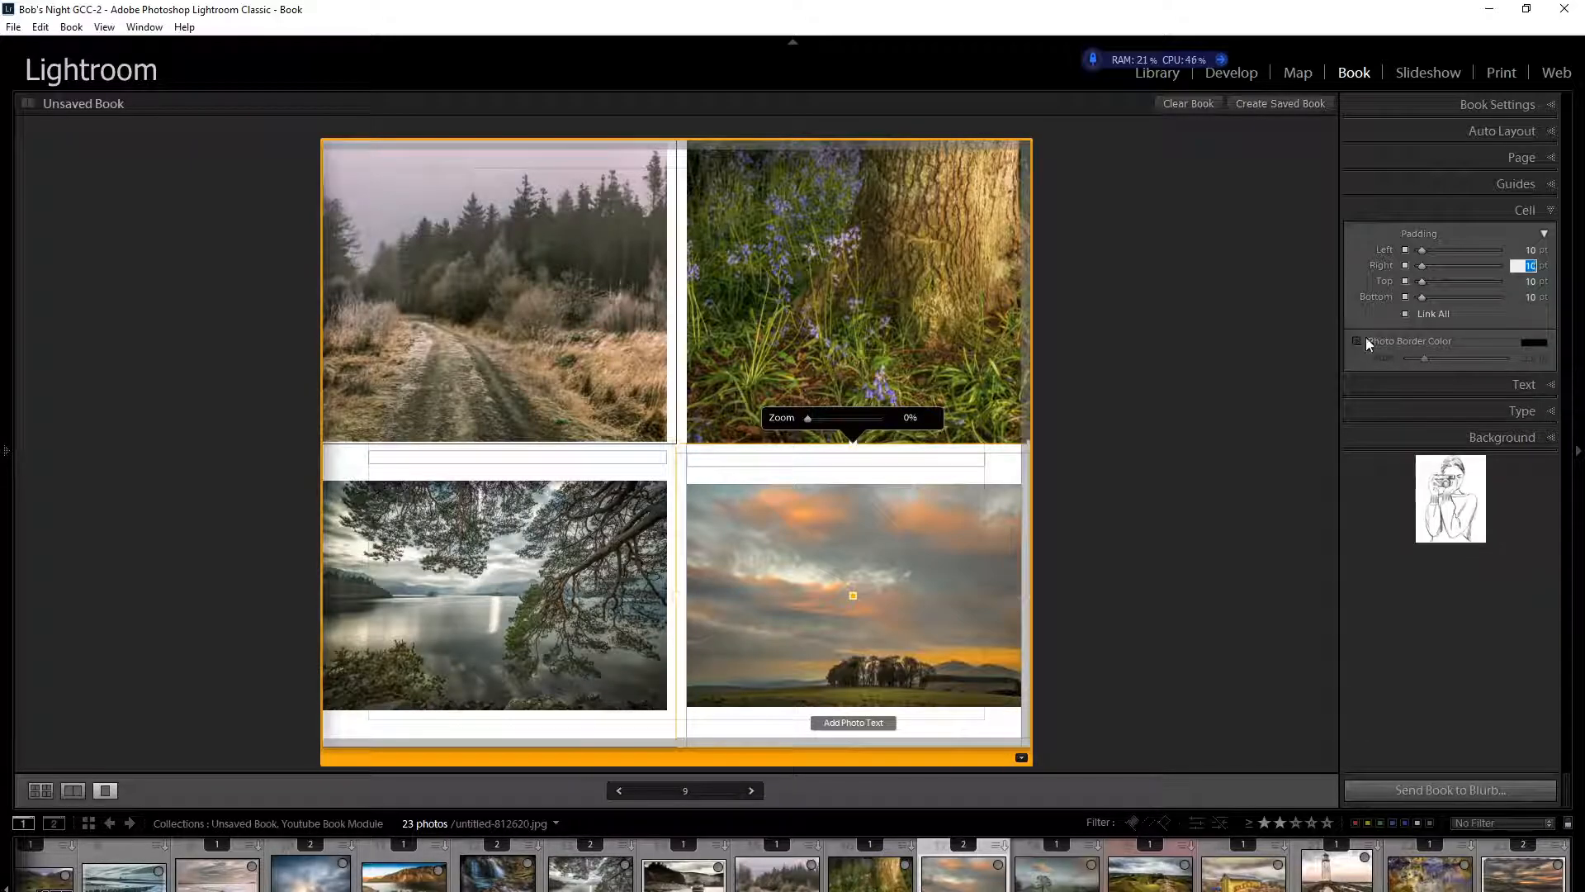
Step: Add a black 5.2 pt border to the sunset photo's cell and zoom the photo to 7% to fill it
click(1433, 345)
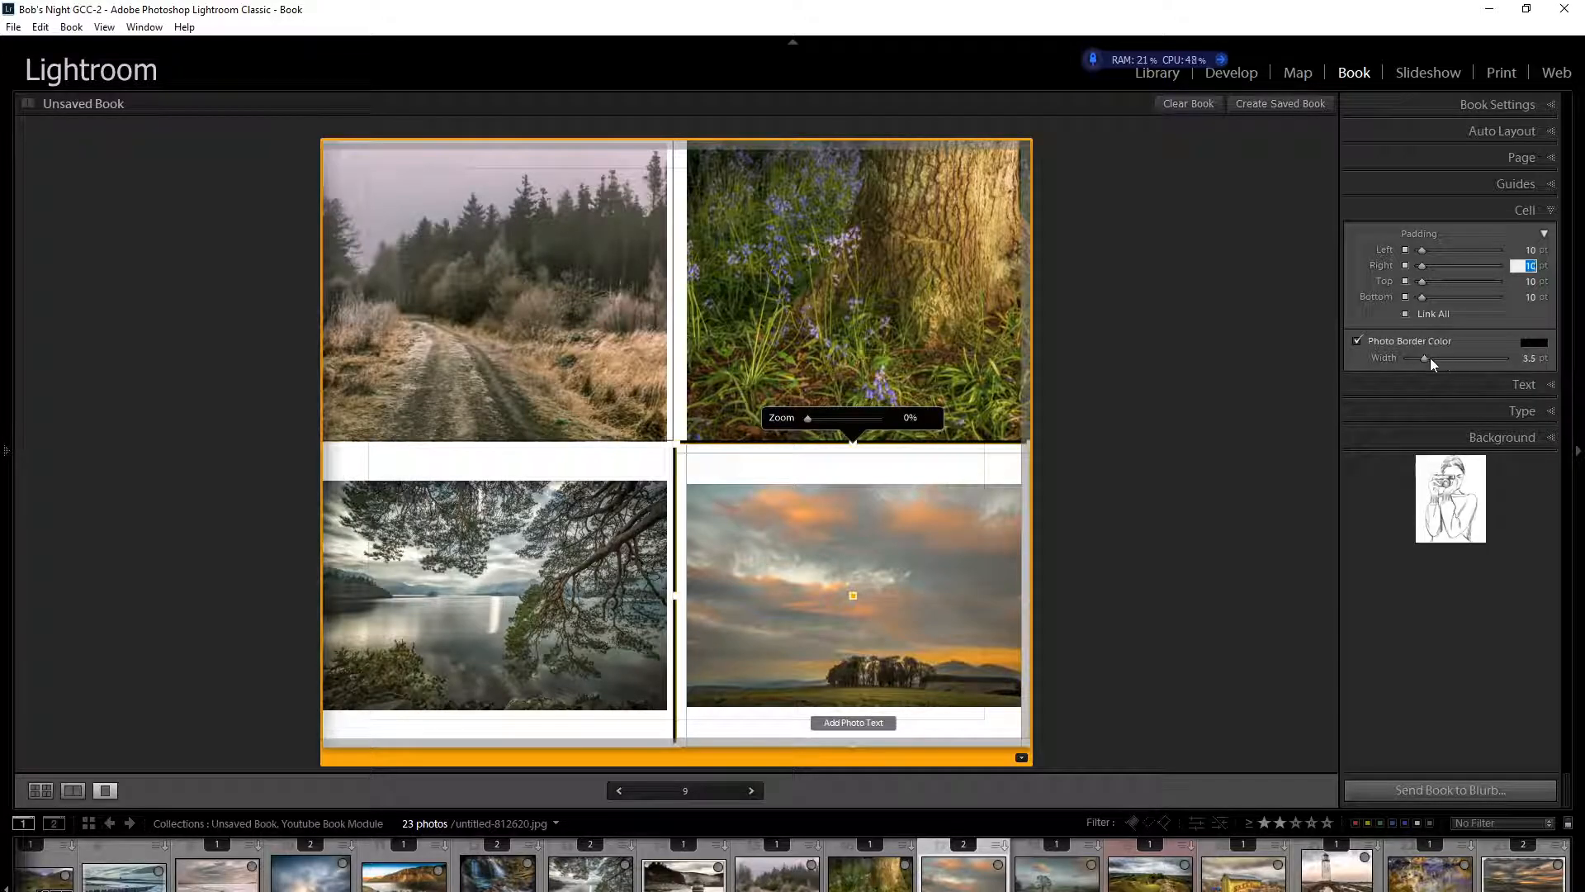
mouse_move(1430, 358)
mouse_down()
mouse_move(1445, 354)
mouse_move(1432, 359)
mouse_up()
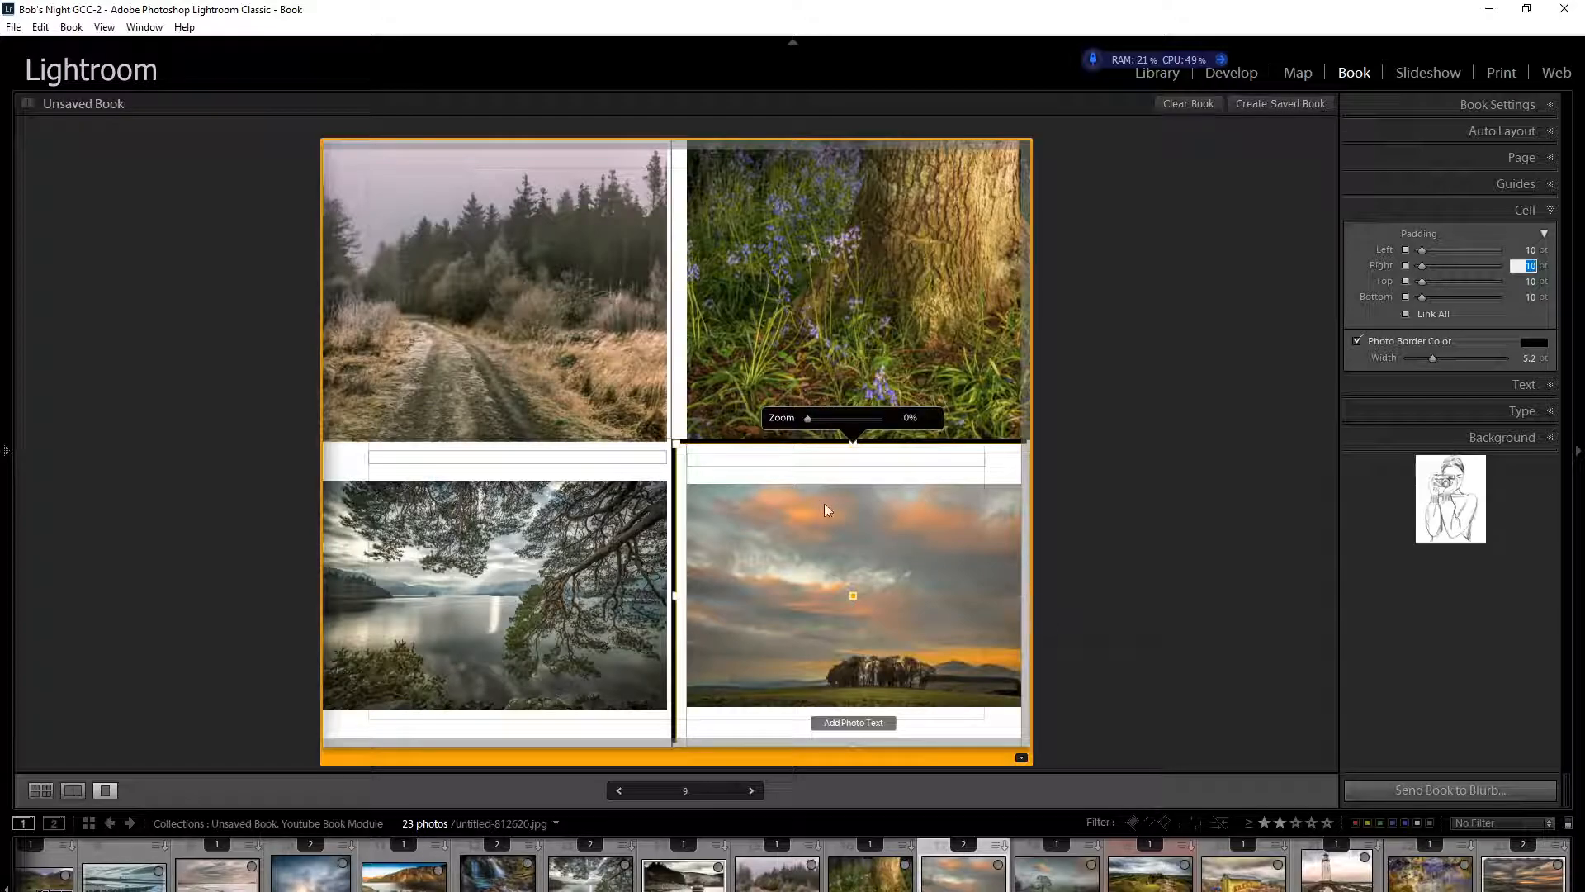
drag(805, 421, 814, 418)
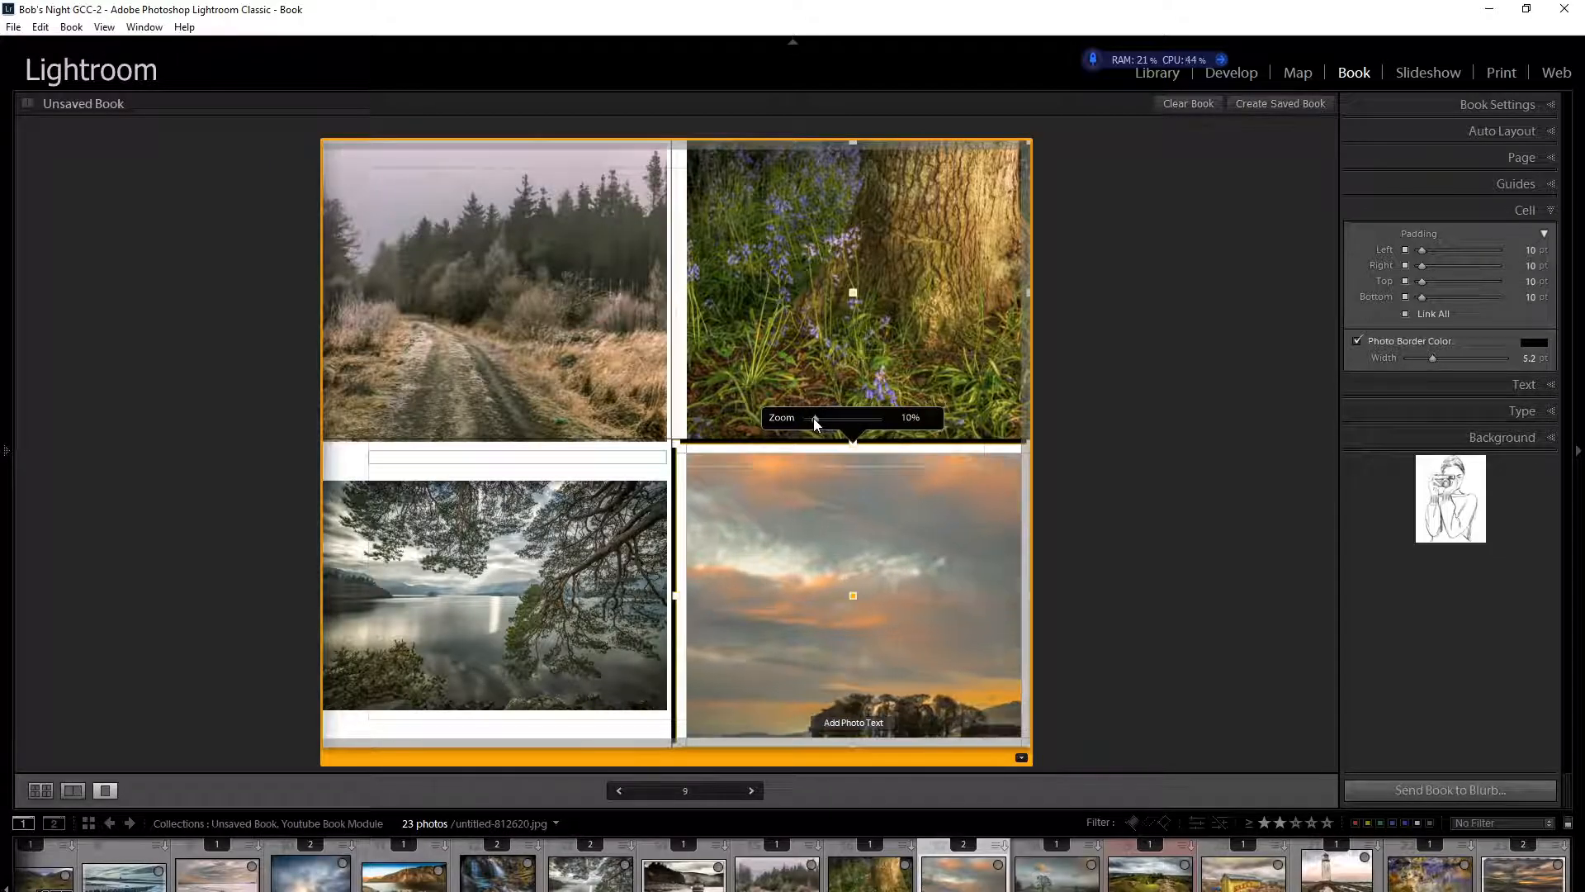
drag(861, 639, 882, 596)
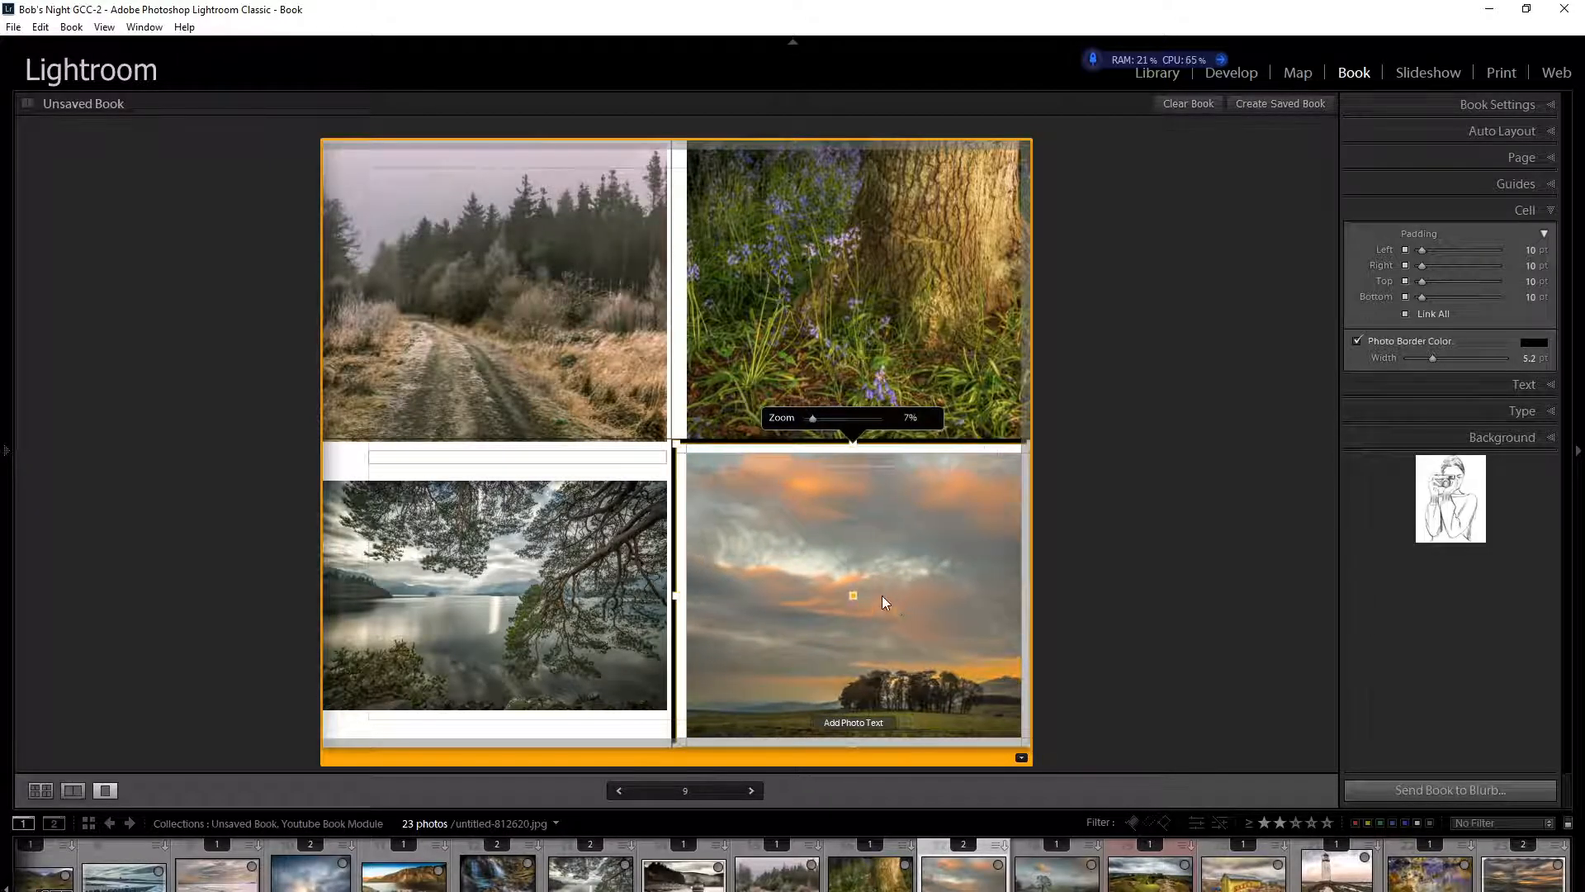
Step: Zoom the lake photo to 8% so that it fills its cell on page 9
click(505, 595)
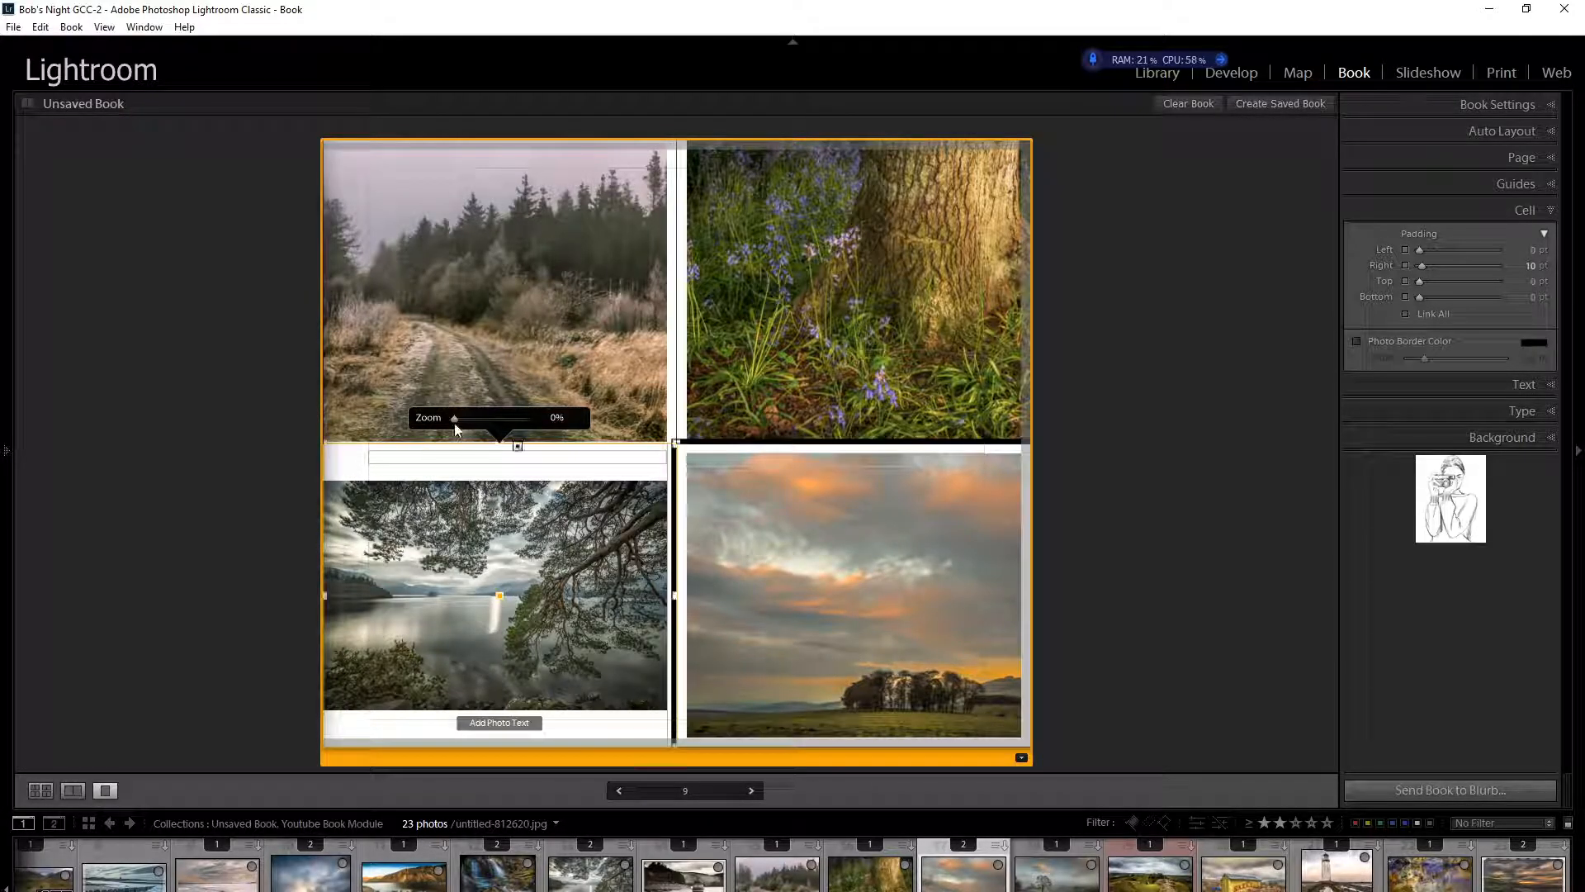
drag(454, 418, 487, 418)
click(460, 594)
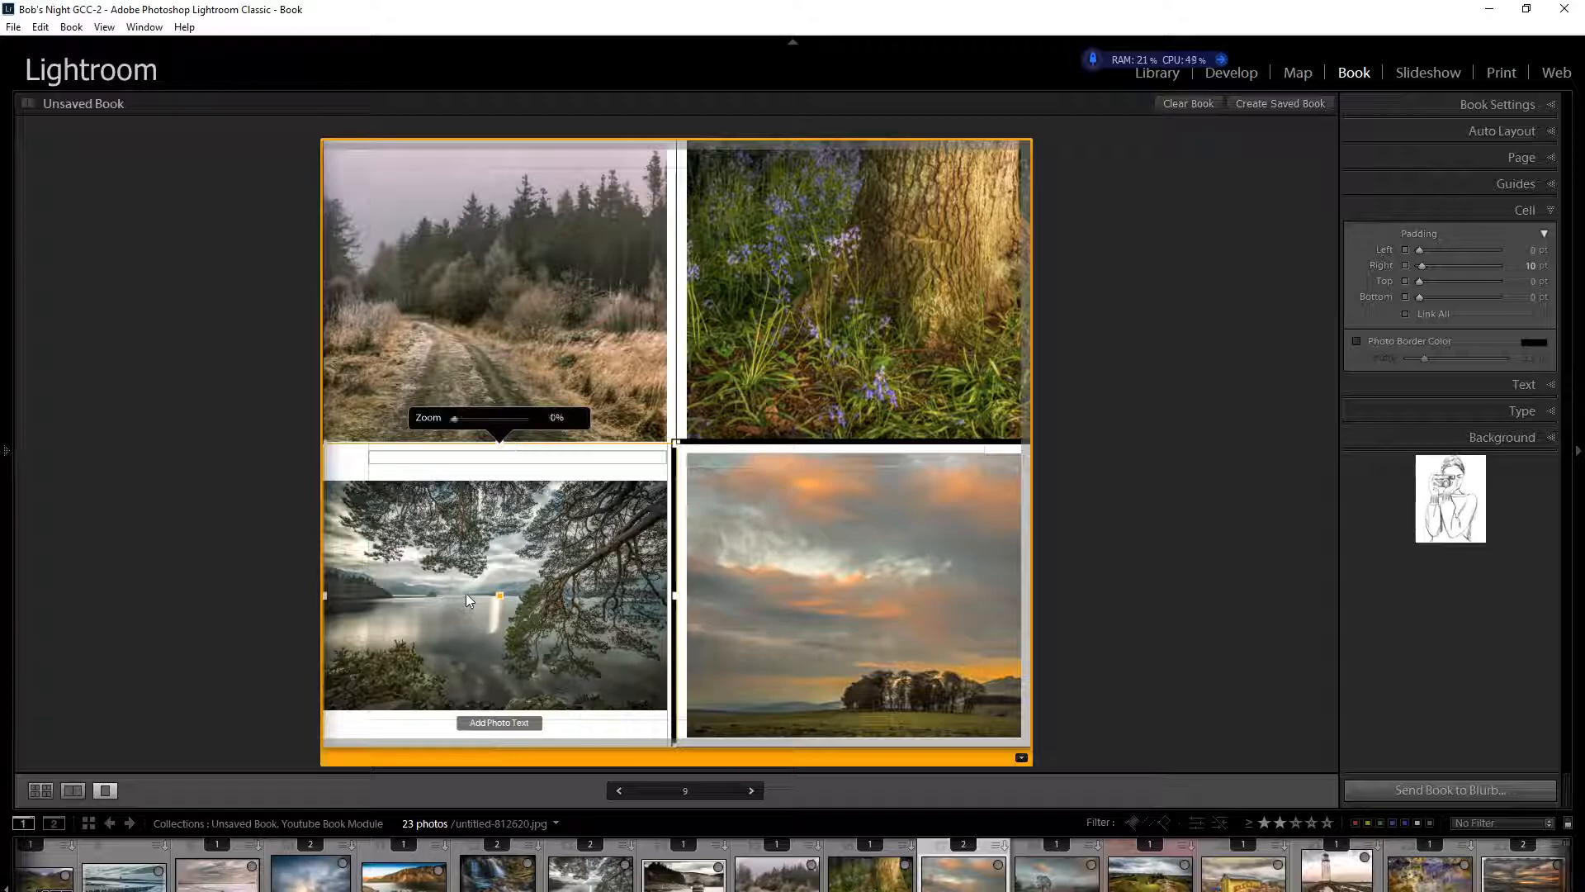
drag(459, 417, 460, 418)
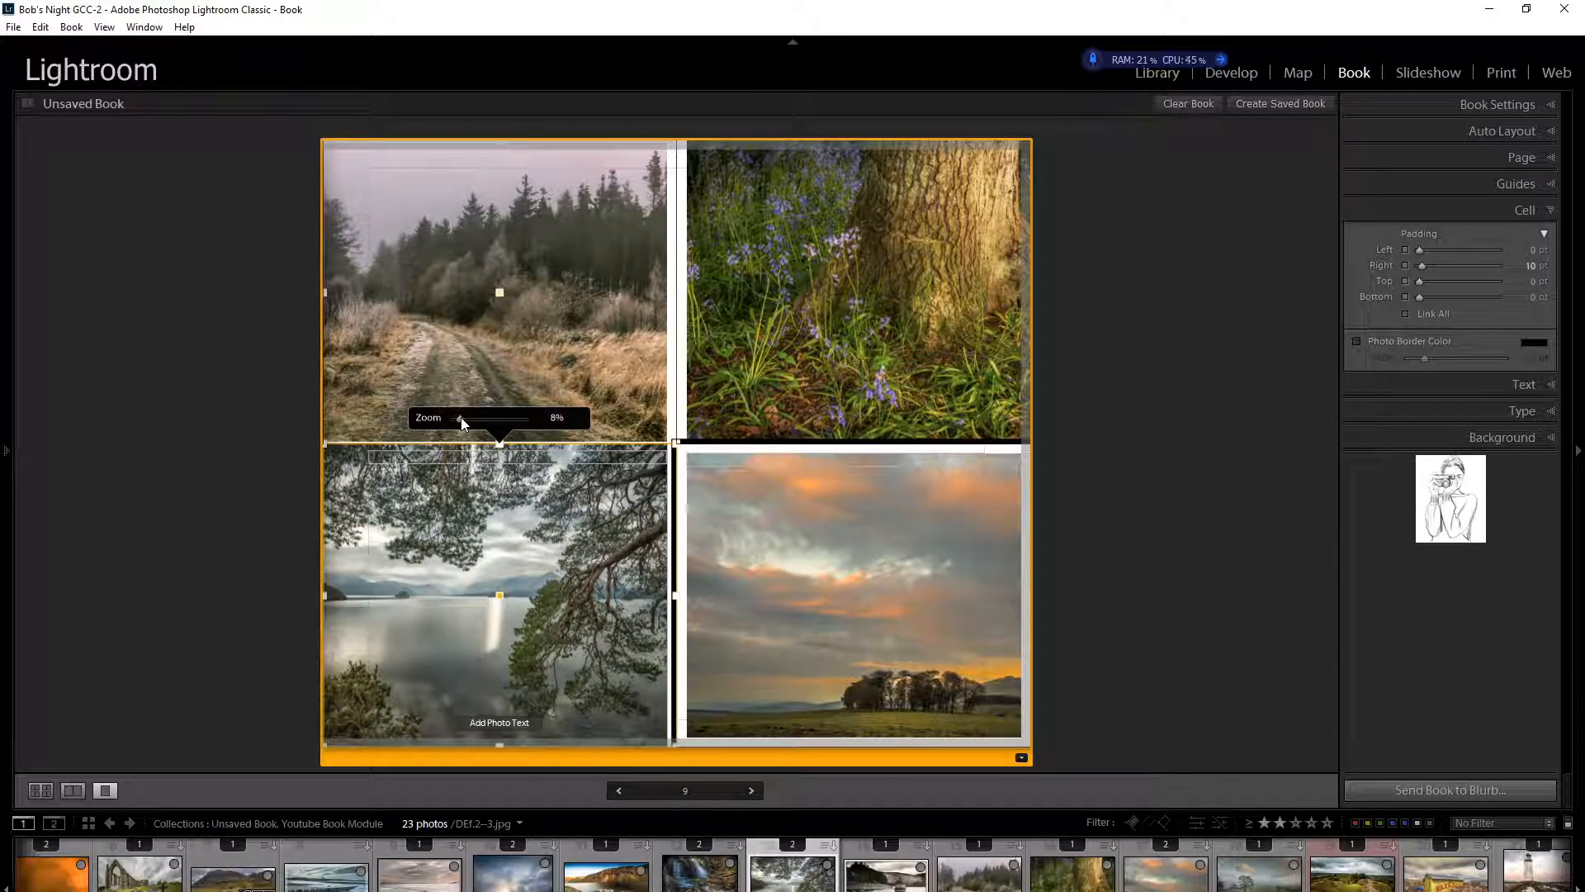
Step: Turn off the photo border on the sunset cell, switch to the overview of all book pages and select page 7
click(870, 563)
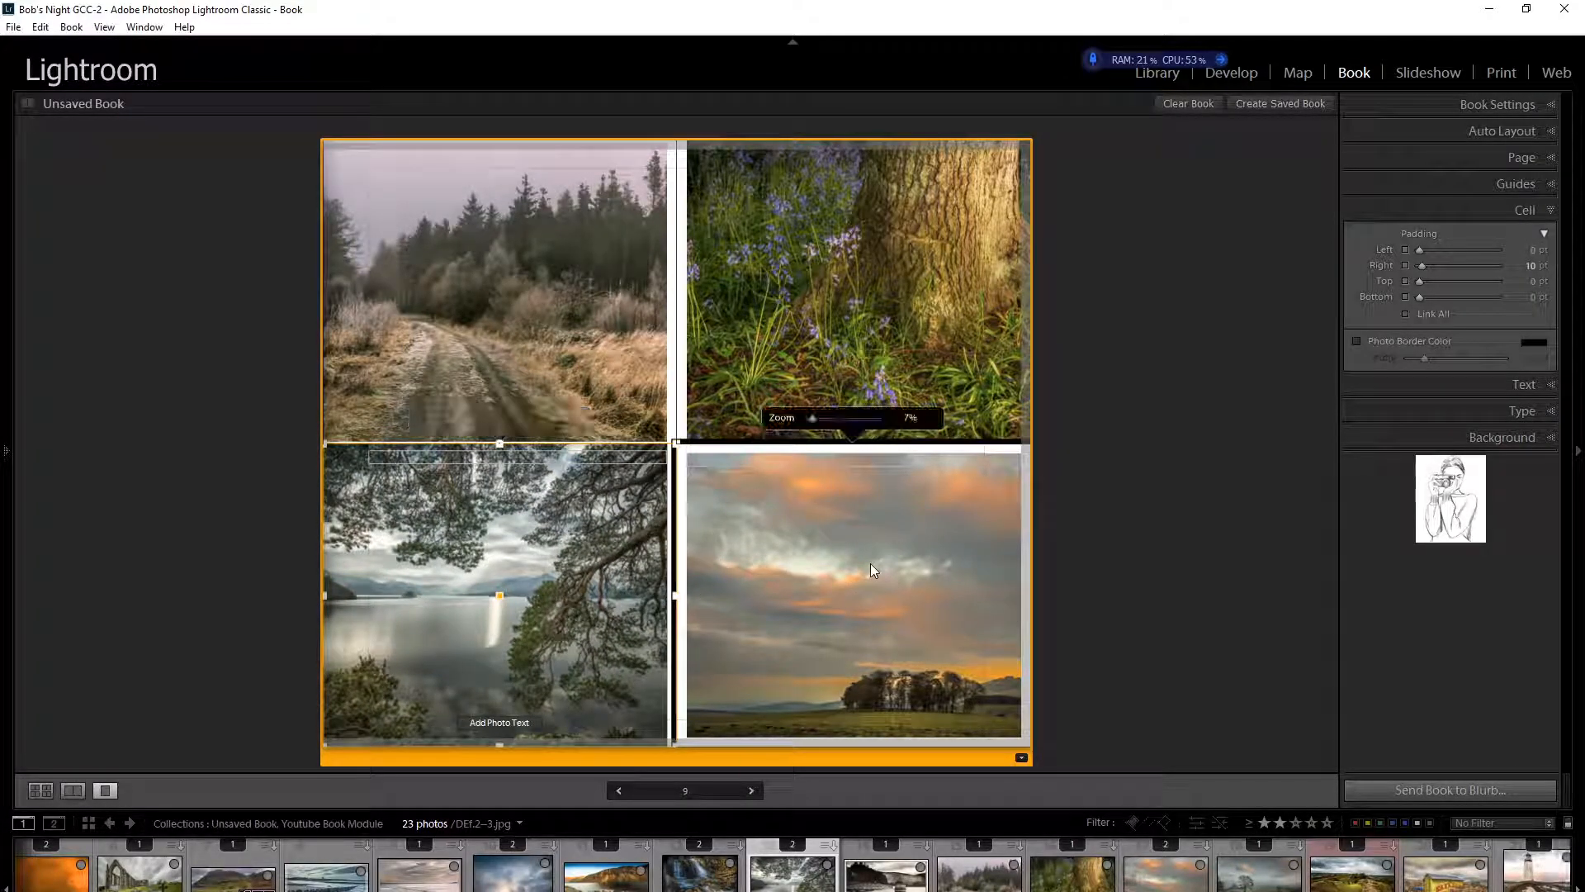
click(1357, 341)
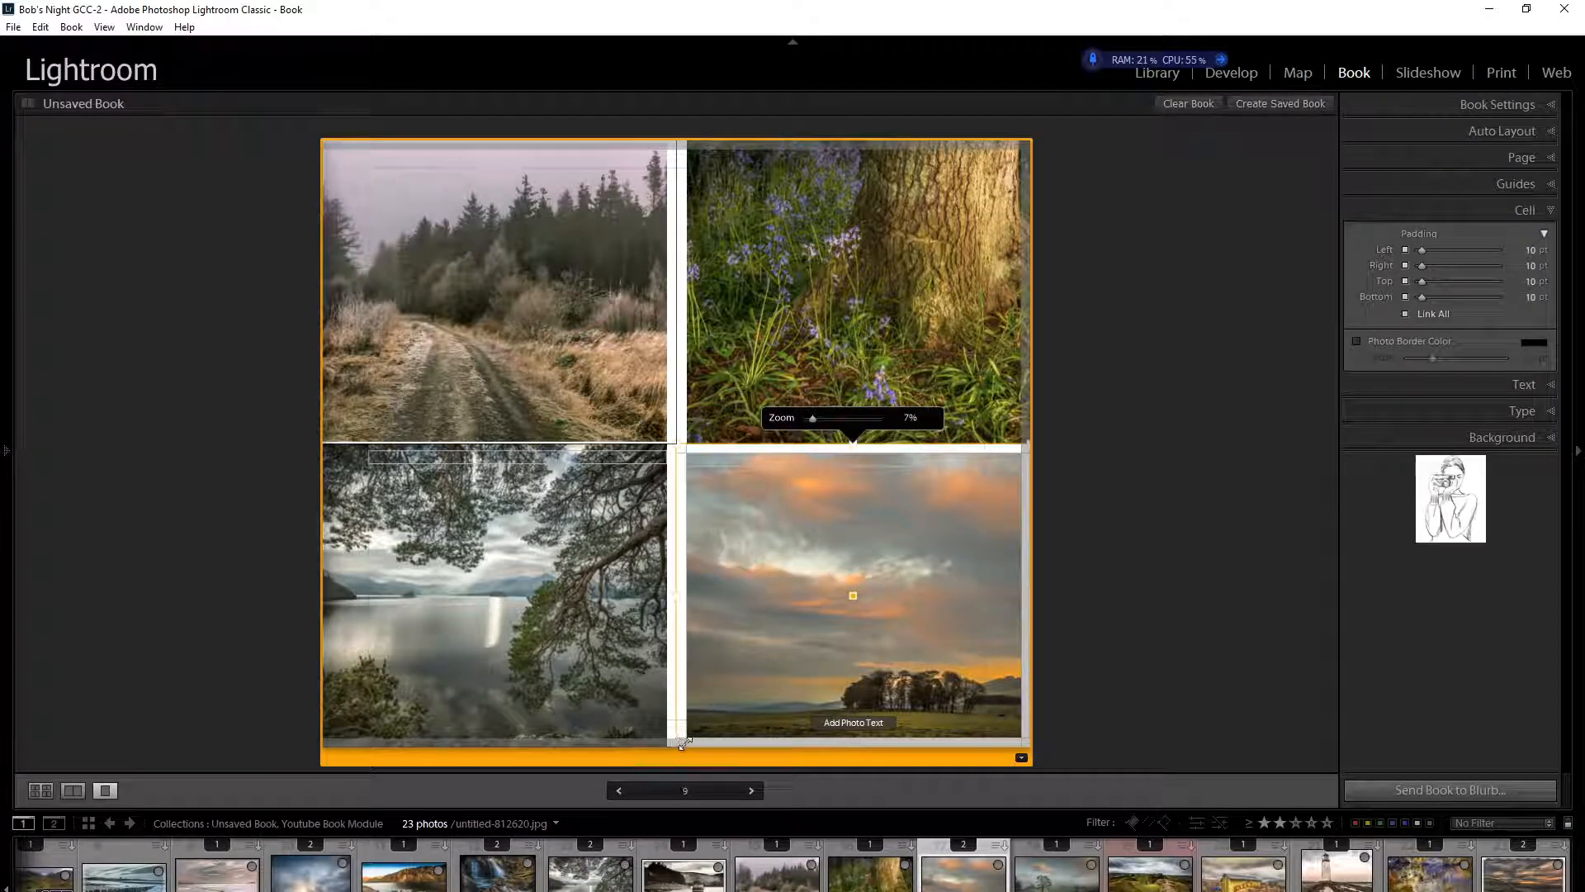
click(48, 791)
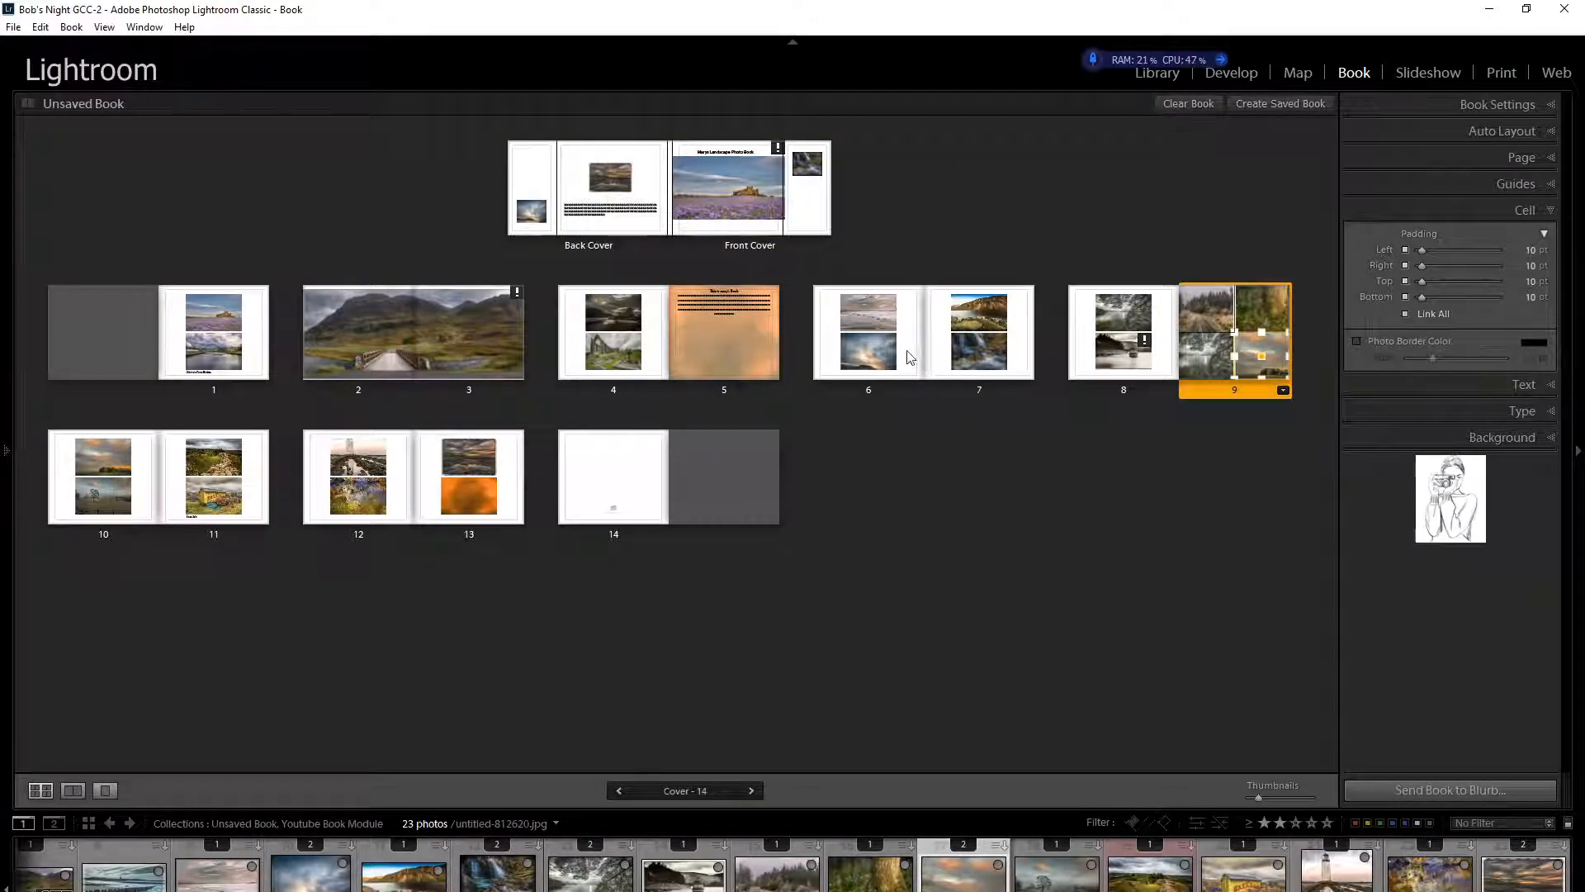
click(941, 372)
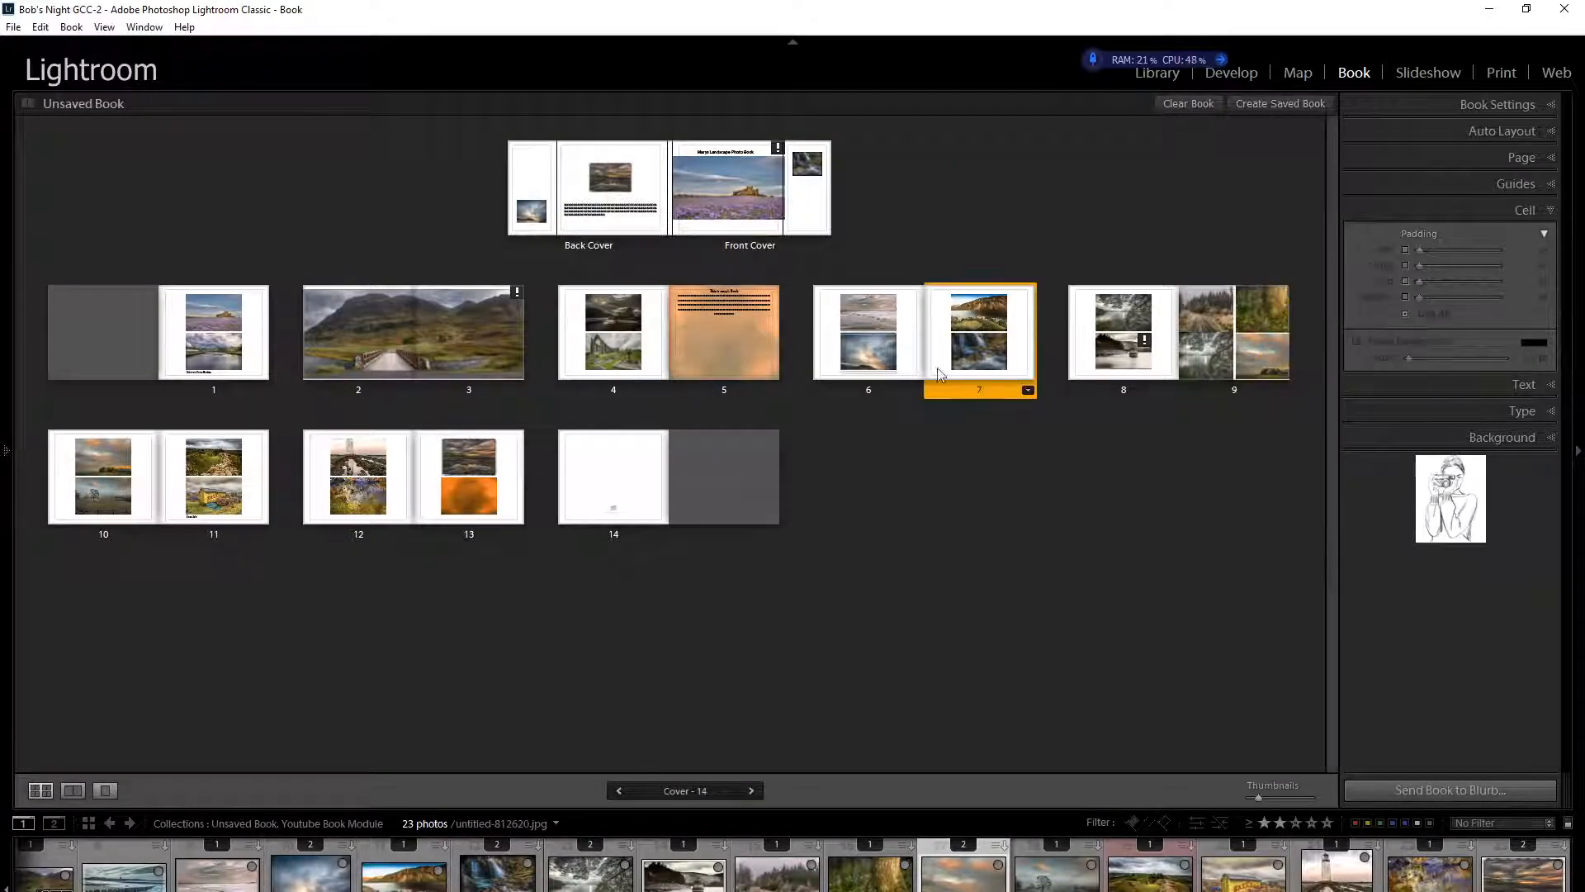
Step: Open the spread of pages 6 and 7 and turn the Page Bleed guide off and back on
click(73, 790)
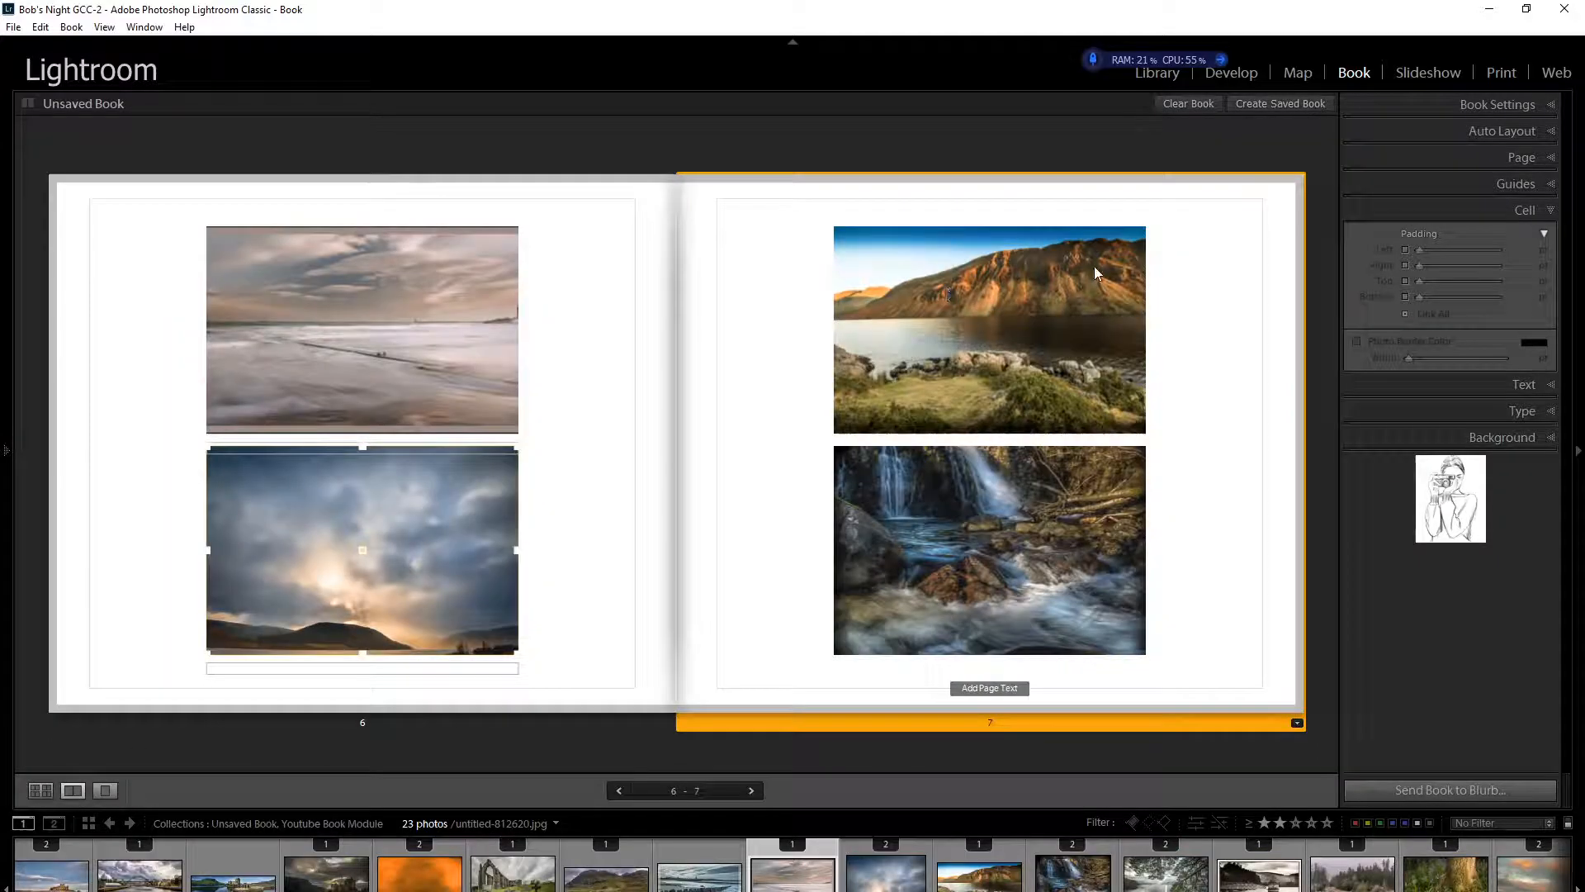
click(1550, 185)
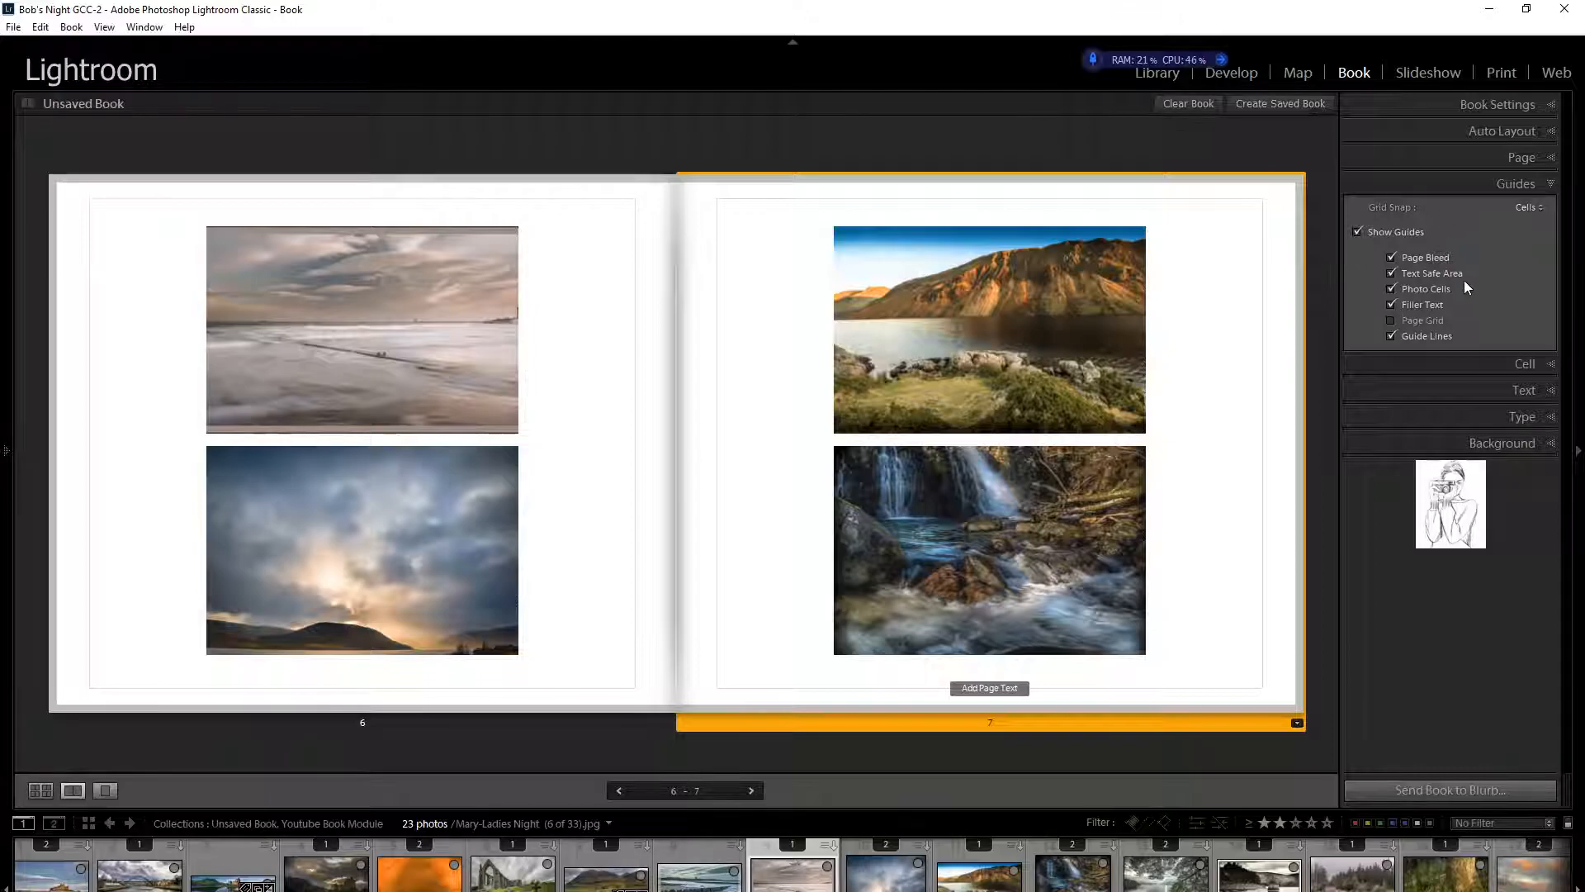
click(1390, 257)
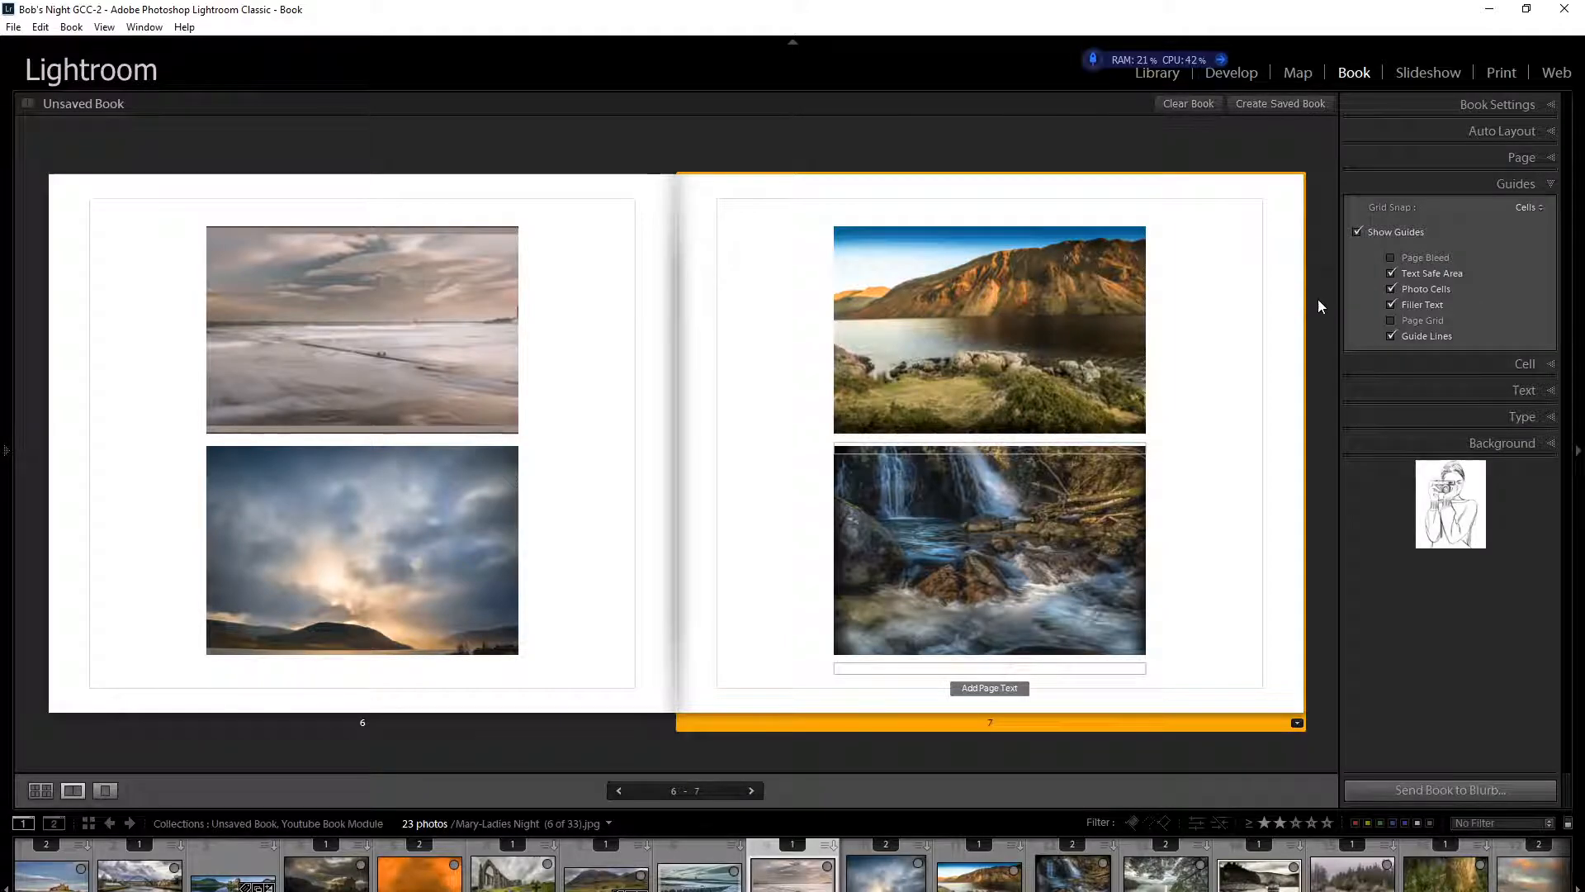
click(1391, 257)
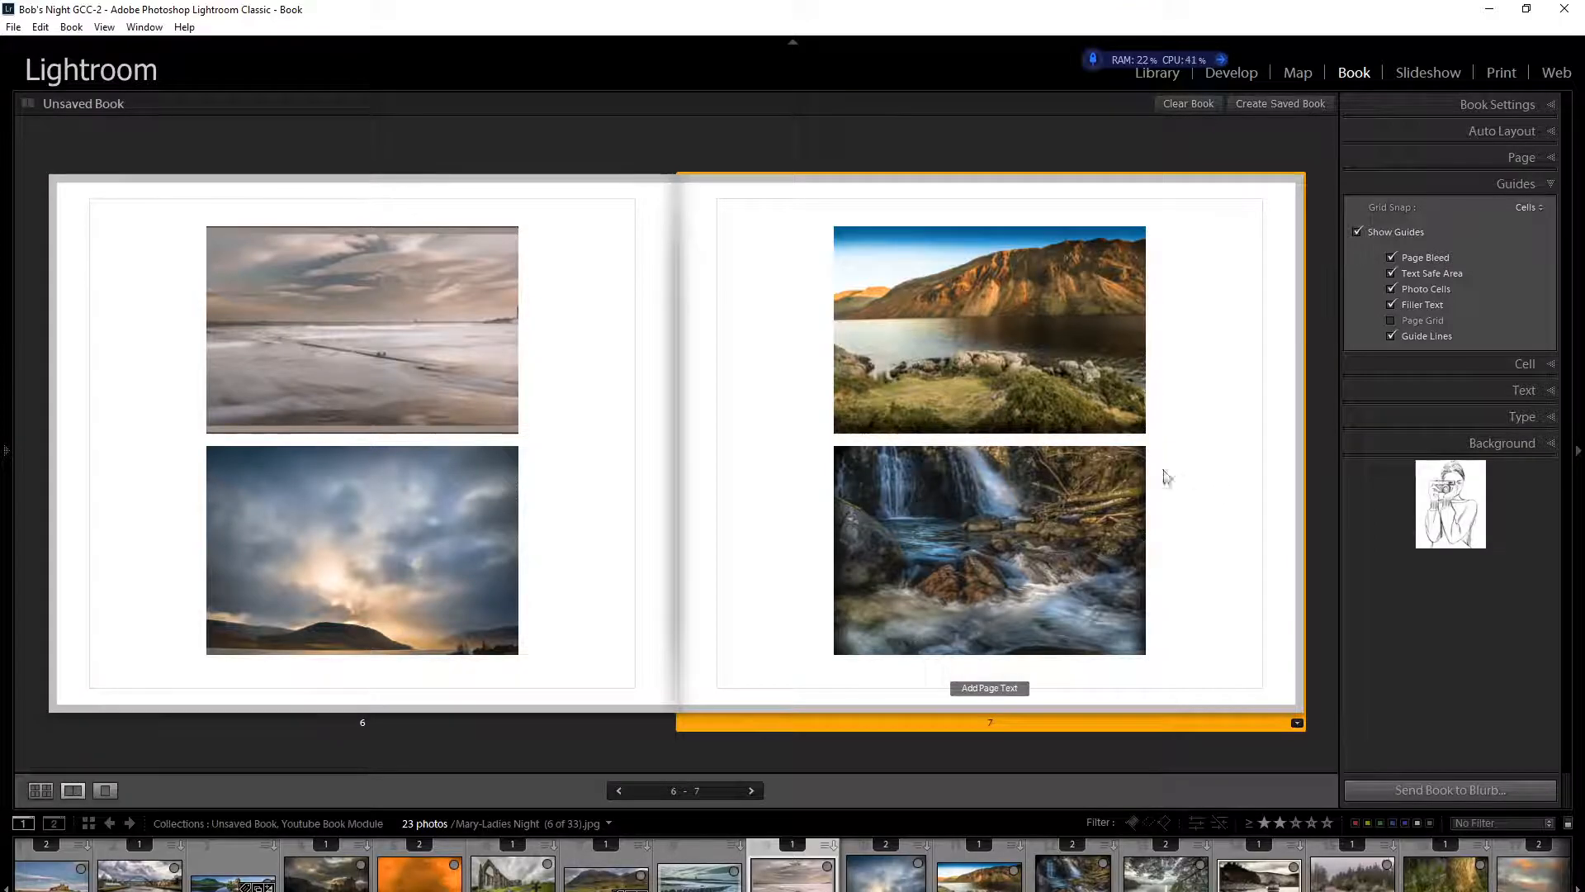
Step: View the two-page bridge panorama on pages 2 and 3 as a spread and return to the overview of all pages
click(39, 790)
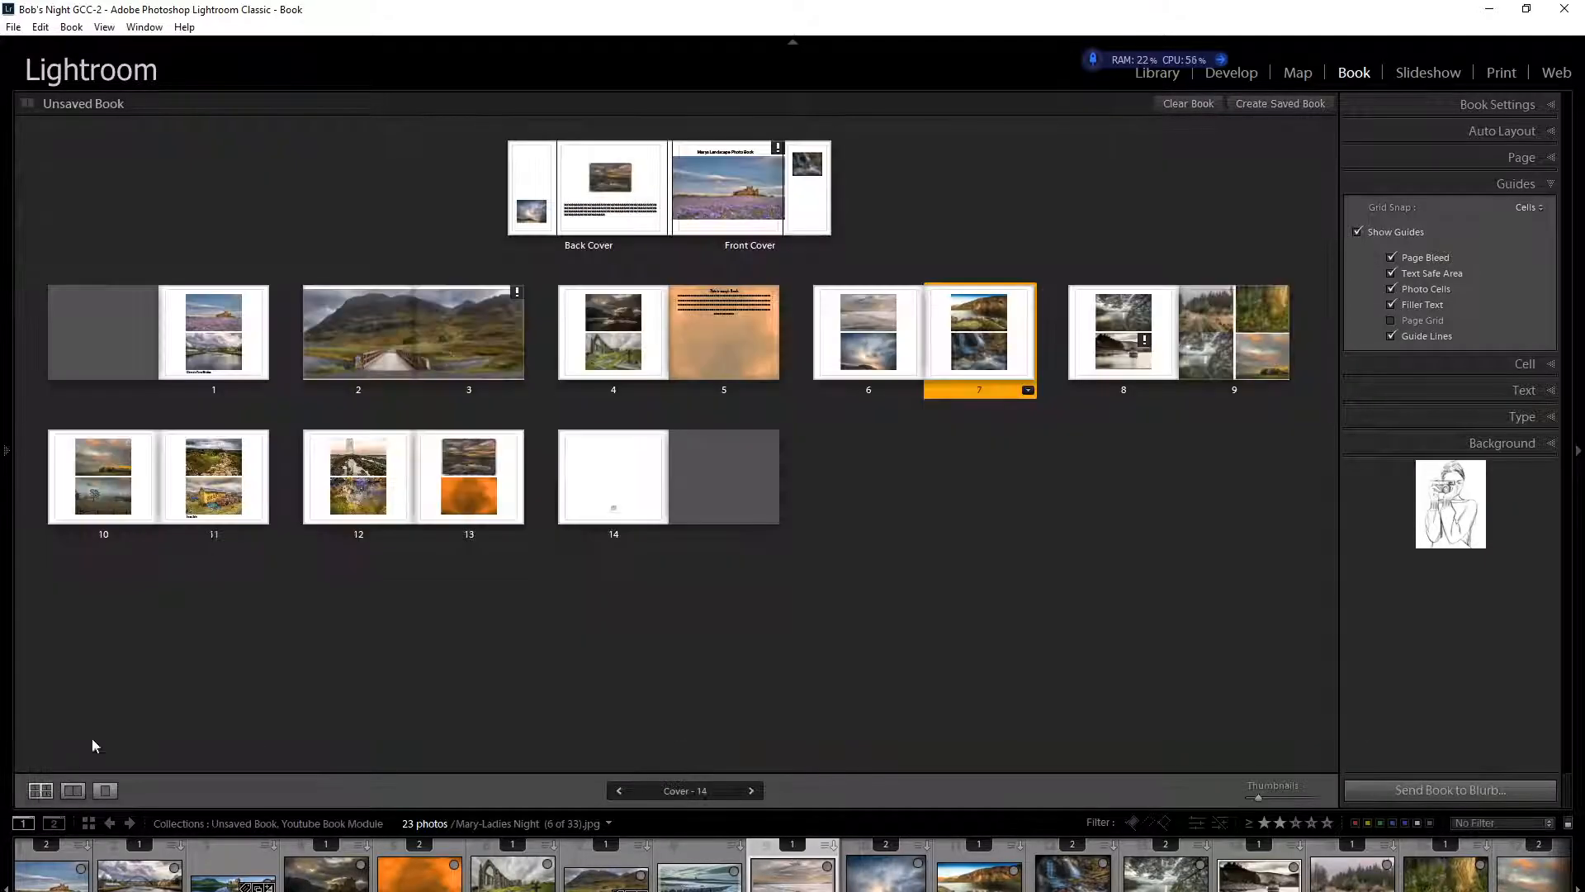
click(445, 326)
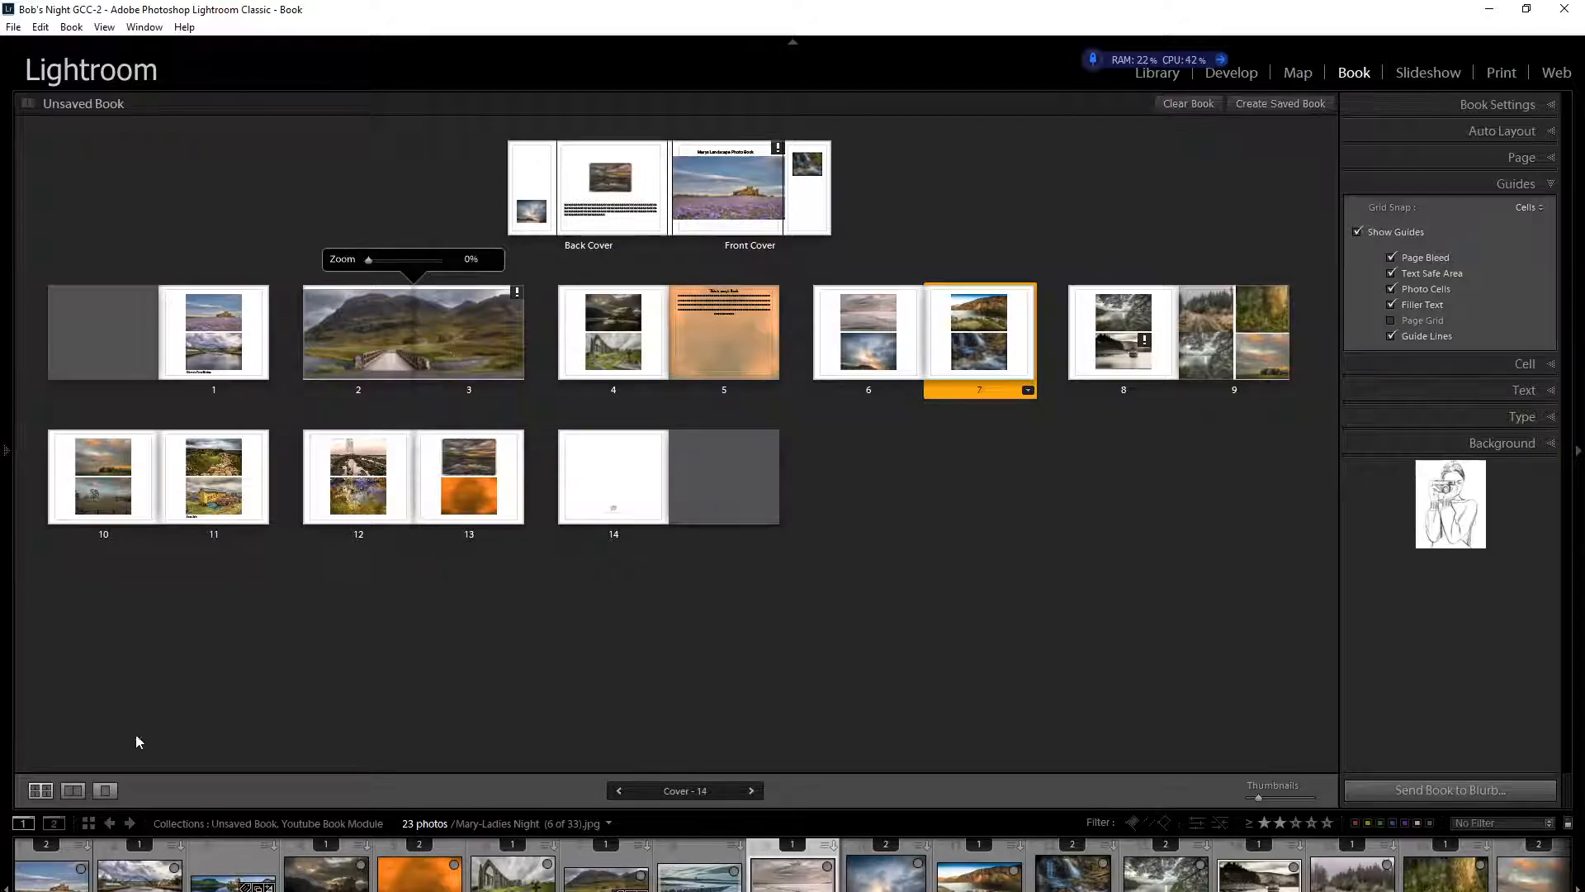
click(75, 791)
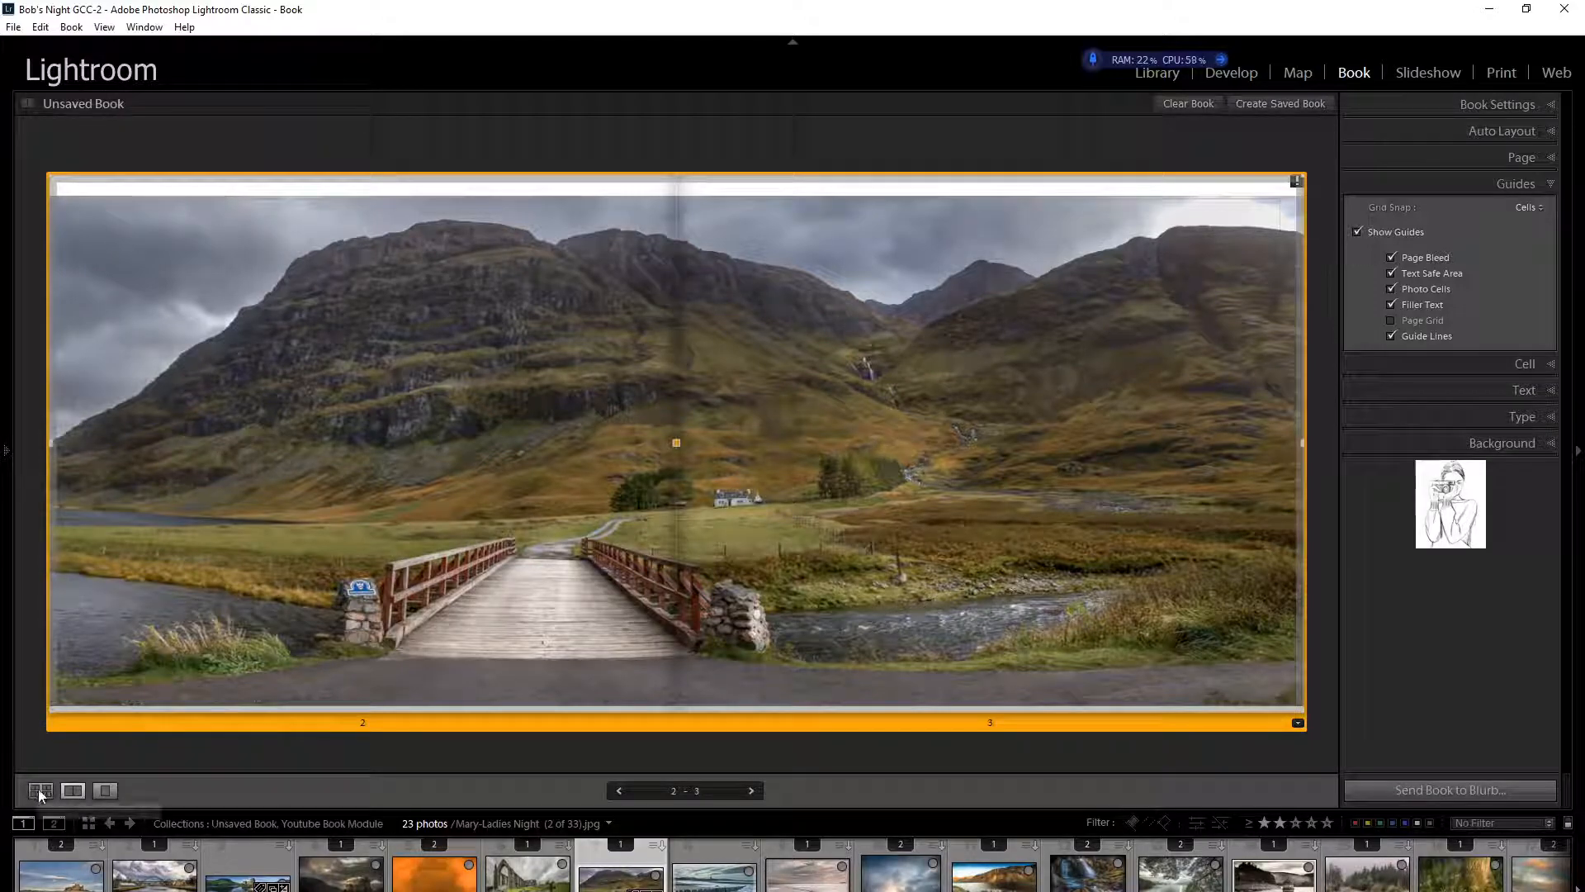
key(ctrl+e)
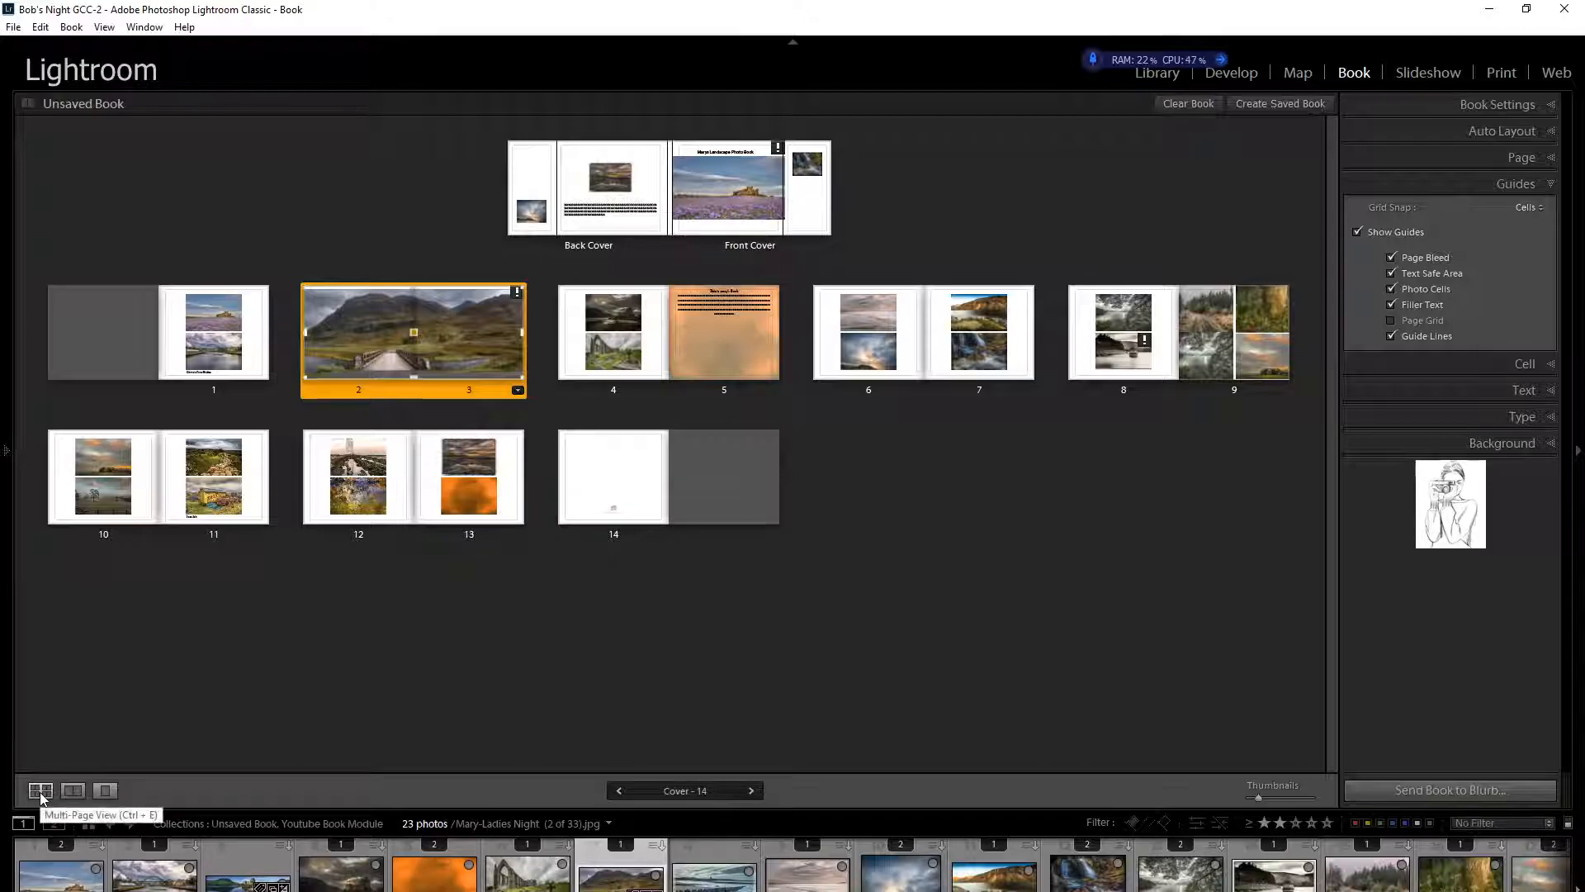
Step: Reopen the spread of pages 6 and 7 and compare it with the Photo Cells and Page Grid guides switched on and off
double_click(980, 331)
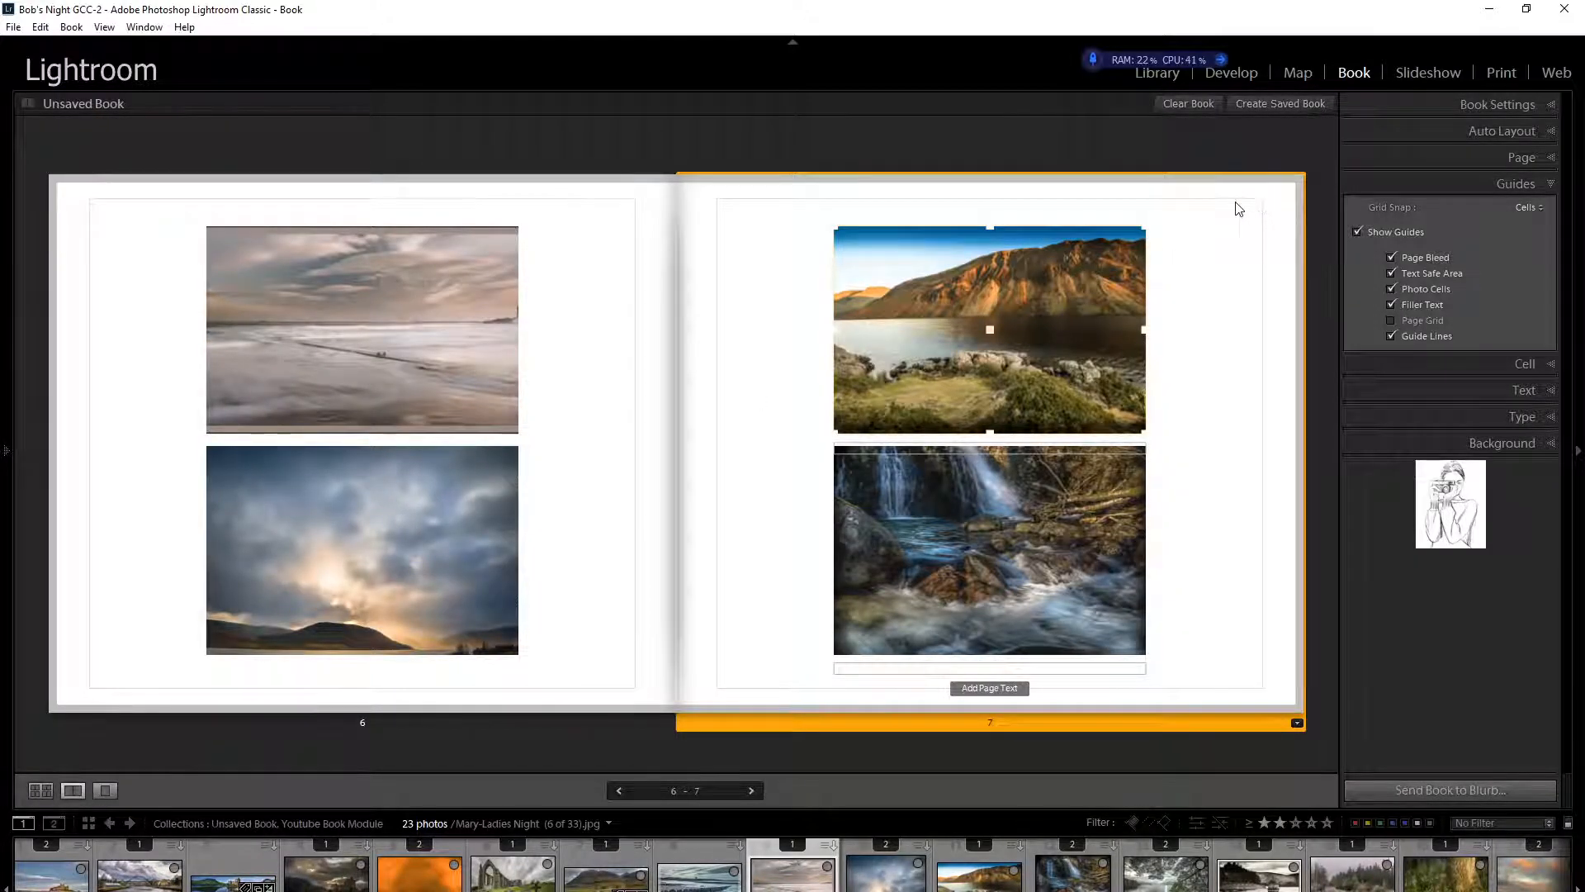
click(1390, 272)
click(1392, 290)
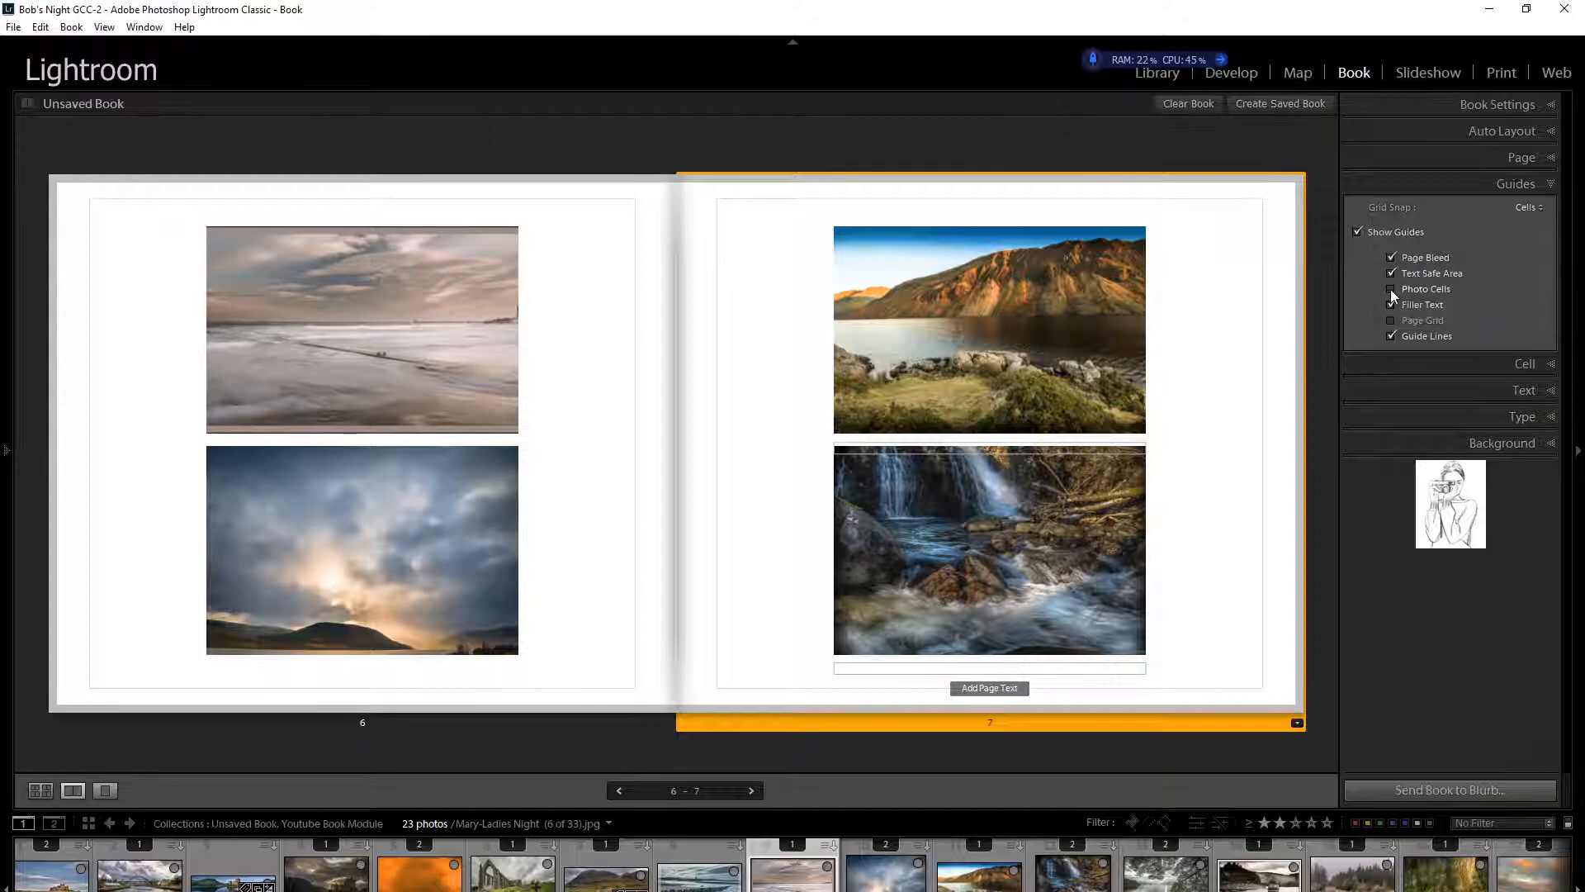
click(1050, 338)
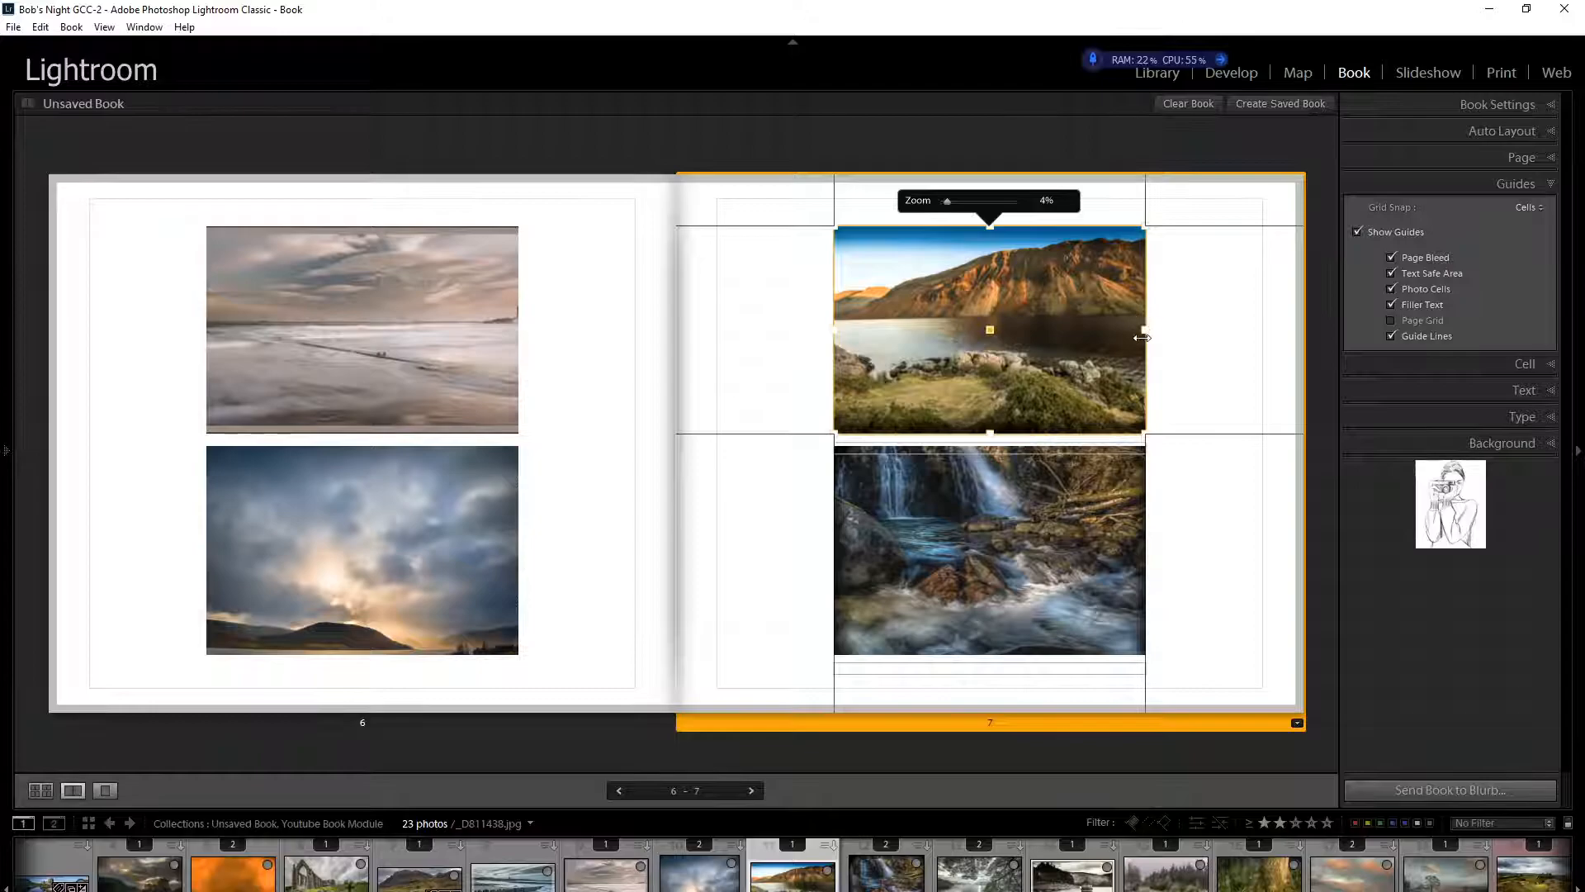
click(1390, 289)
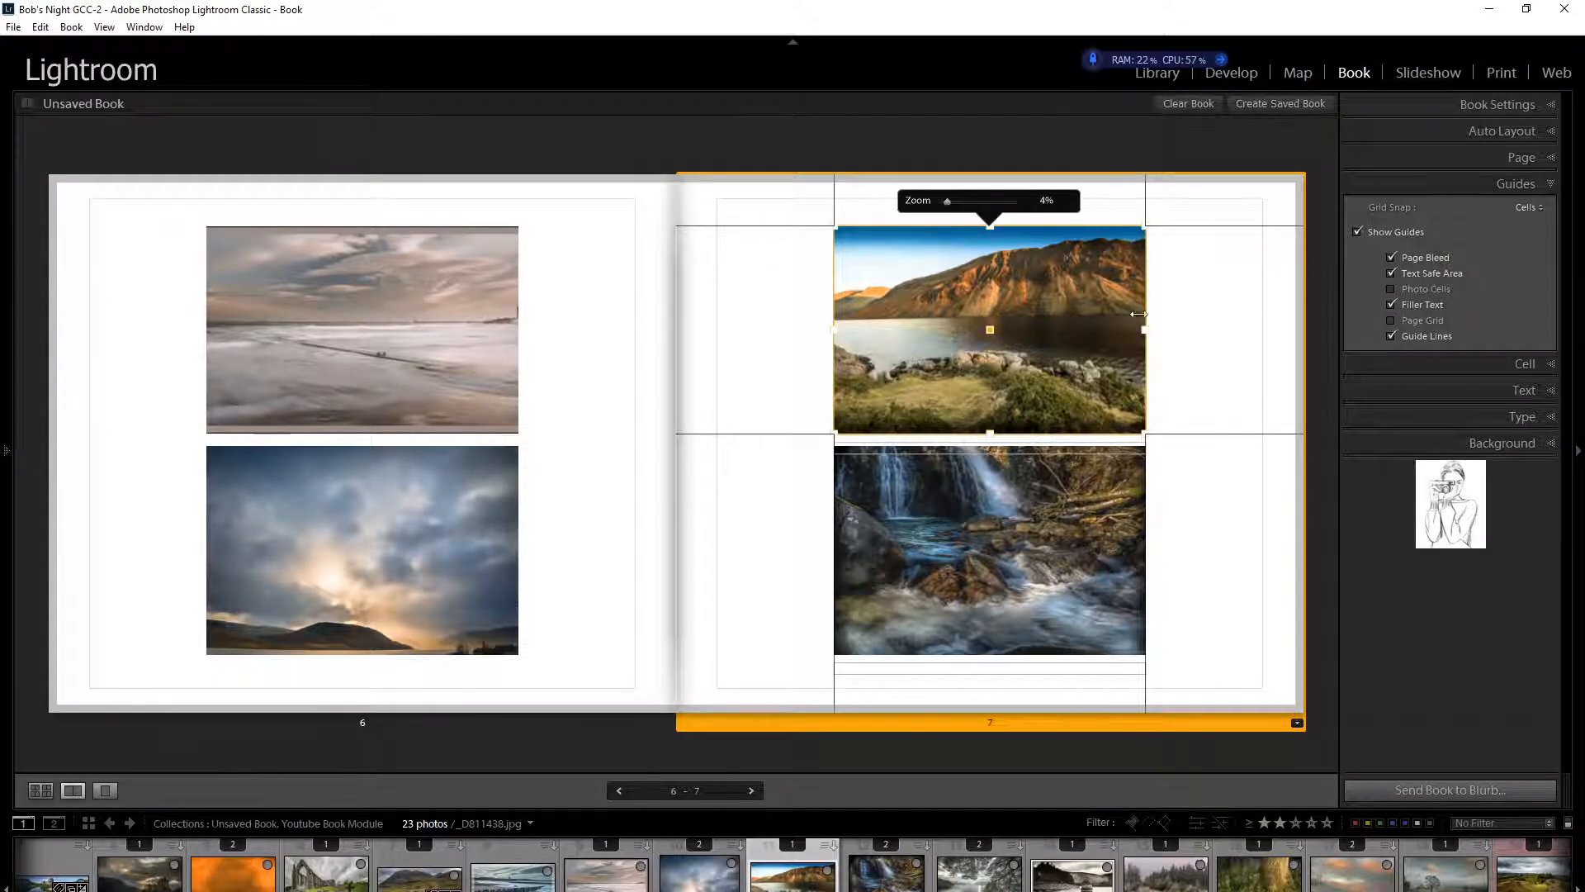
click(1390, 288)
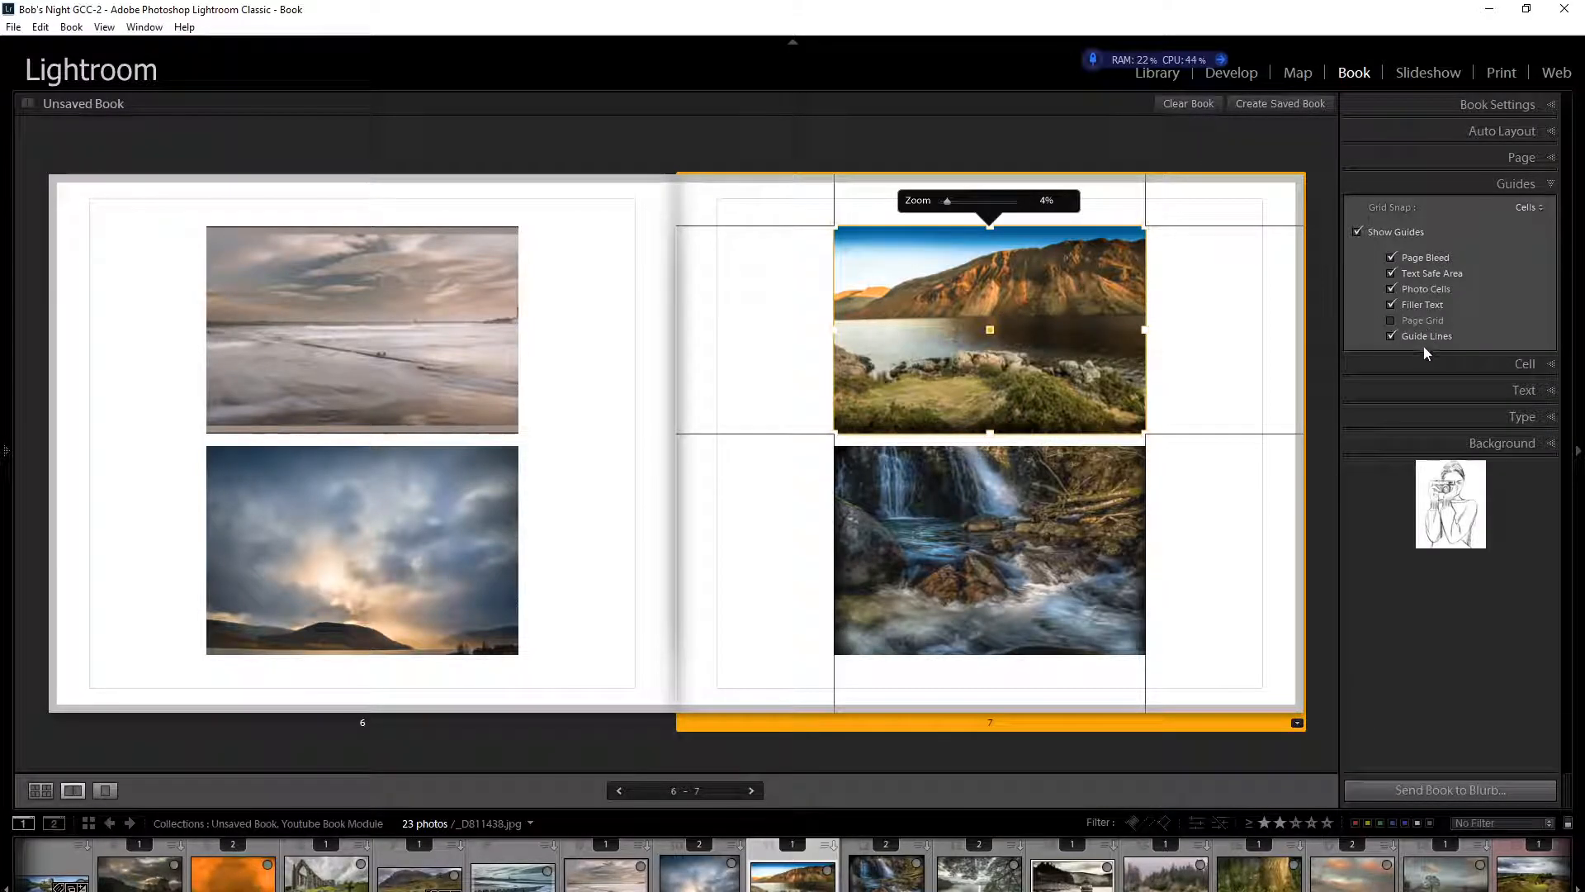
click(1390, 320)
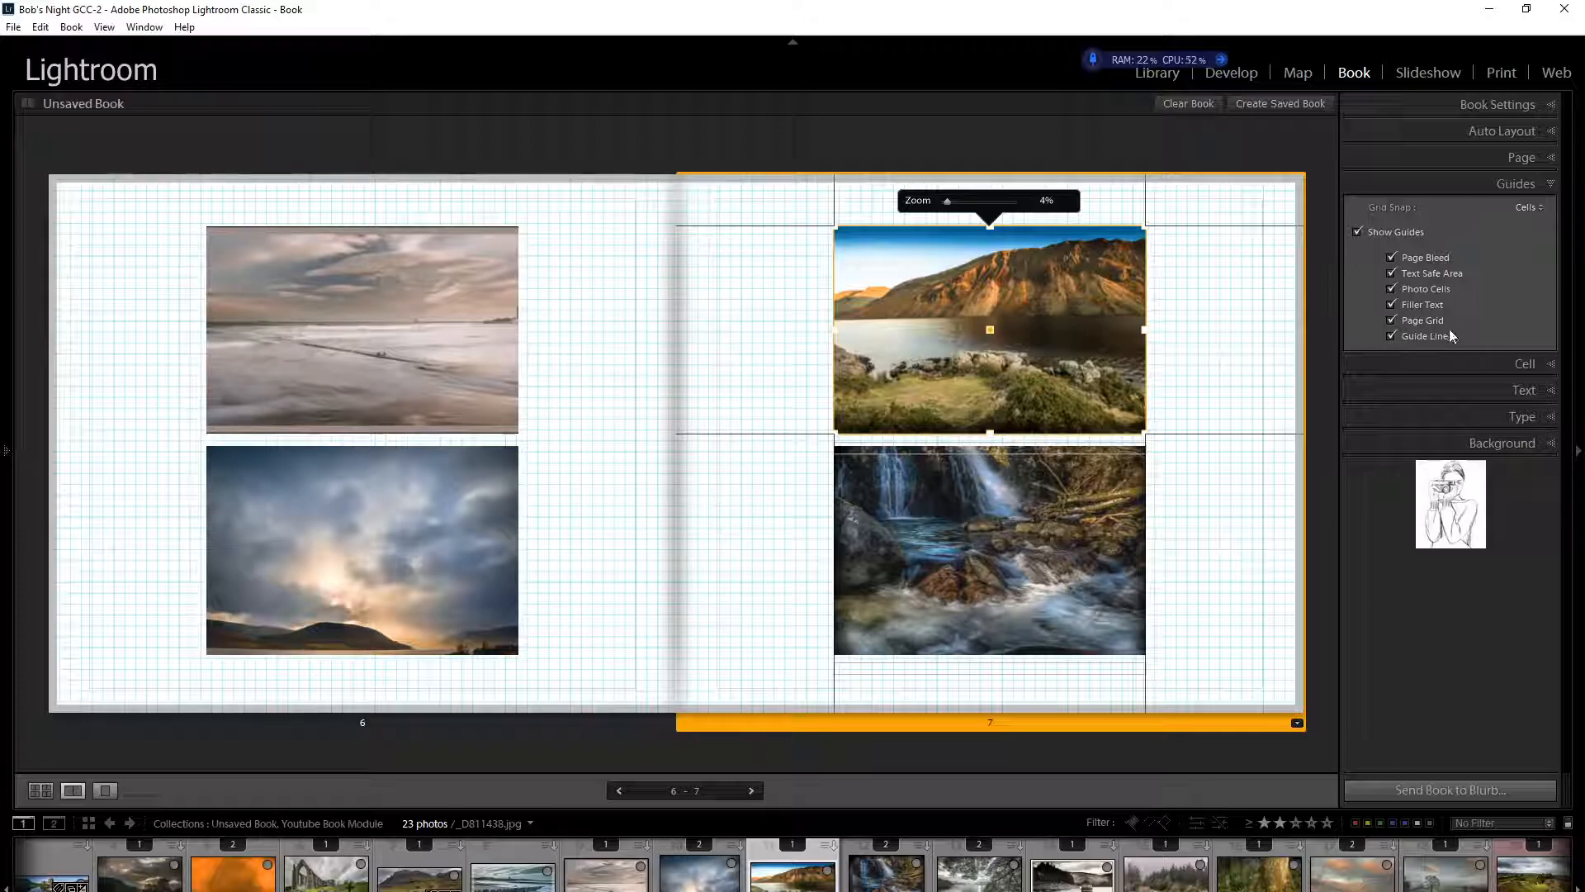
click(1391, 320)
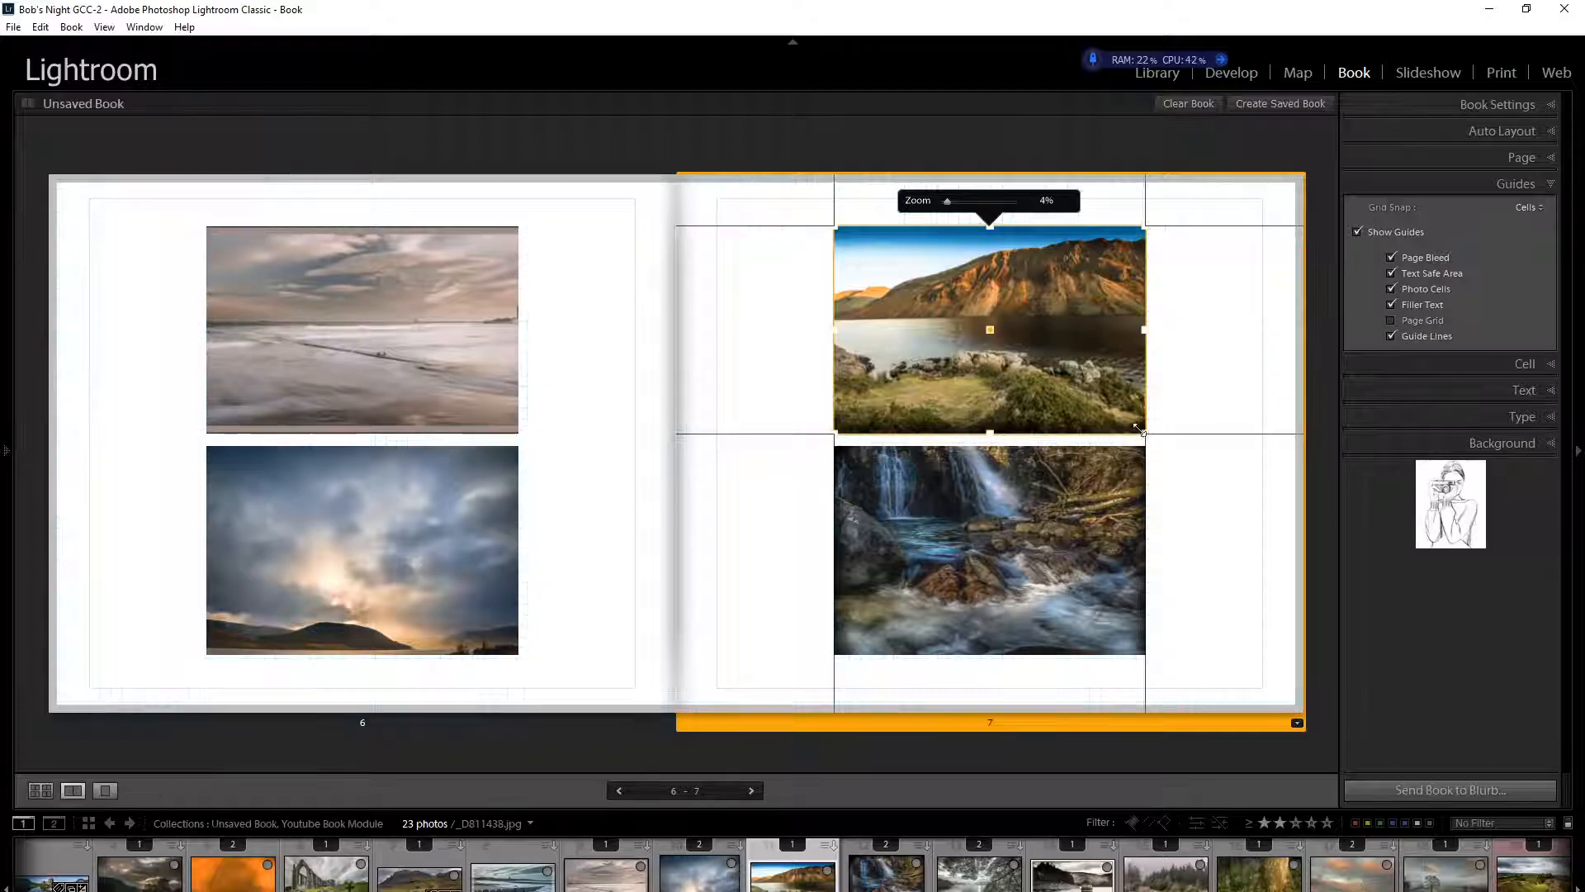
Step: Turn Guide Lines off and back on, and use them to resize the lake photo's cell on page 7, left edge level with the waterfall photo
click(1388, 335)
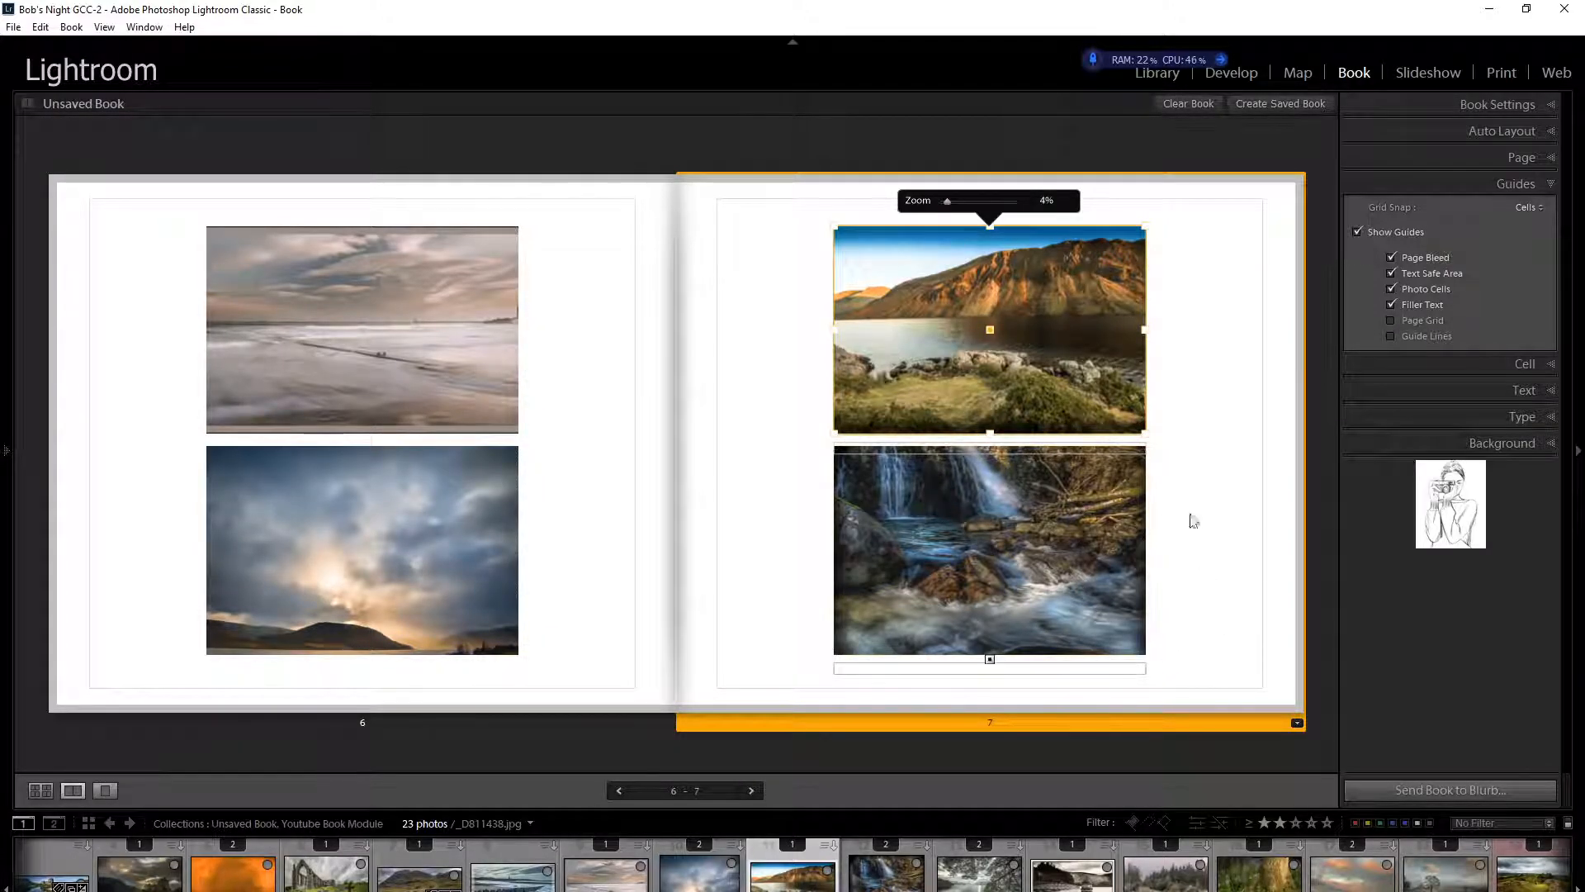
click(1389, 335)
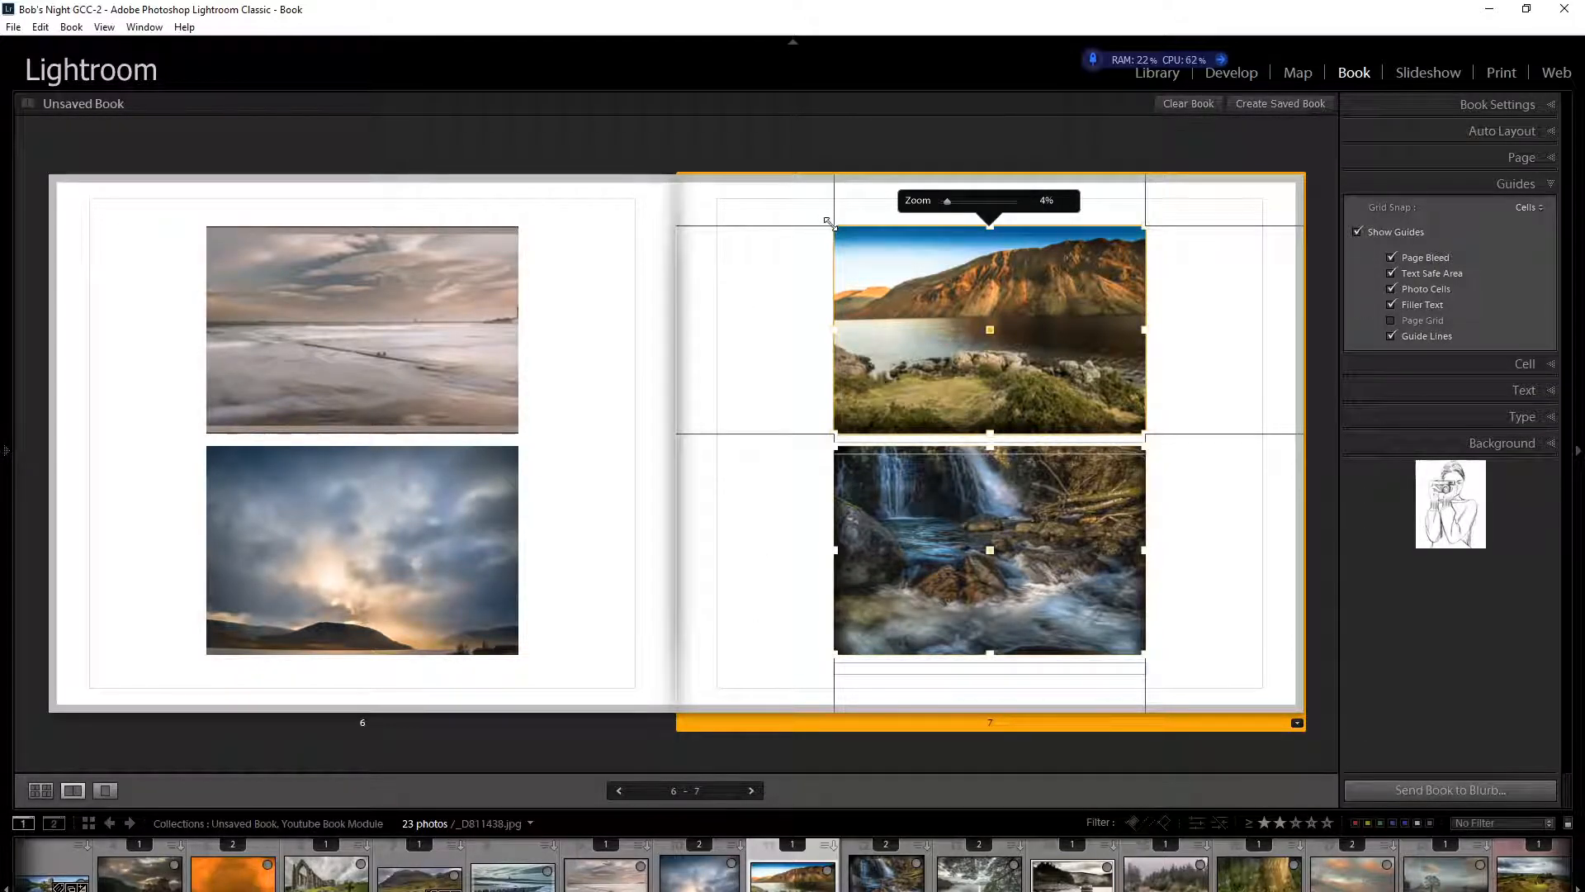
drag(822, 223, 807, 201)
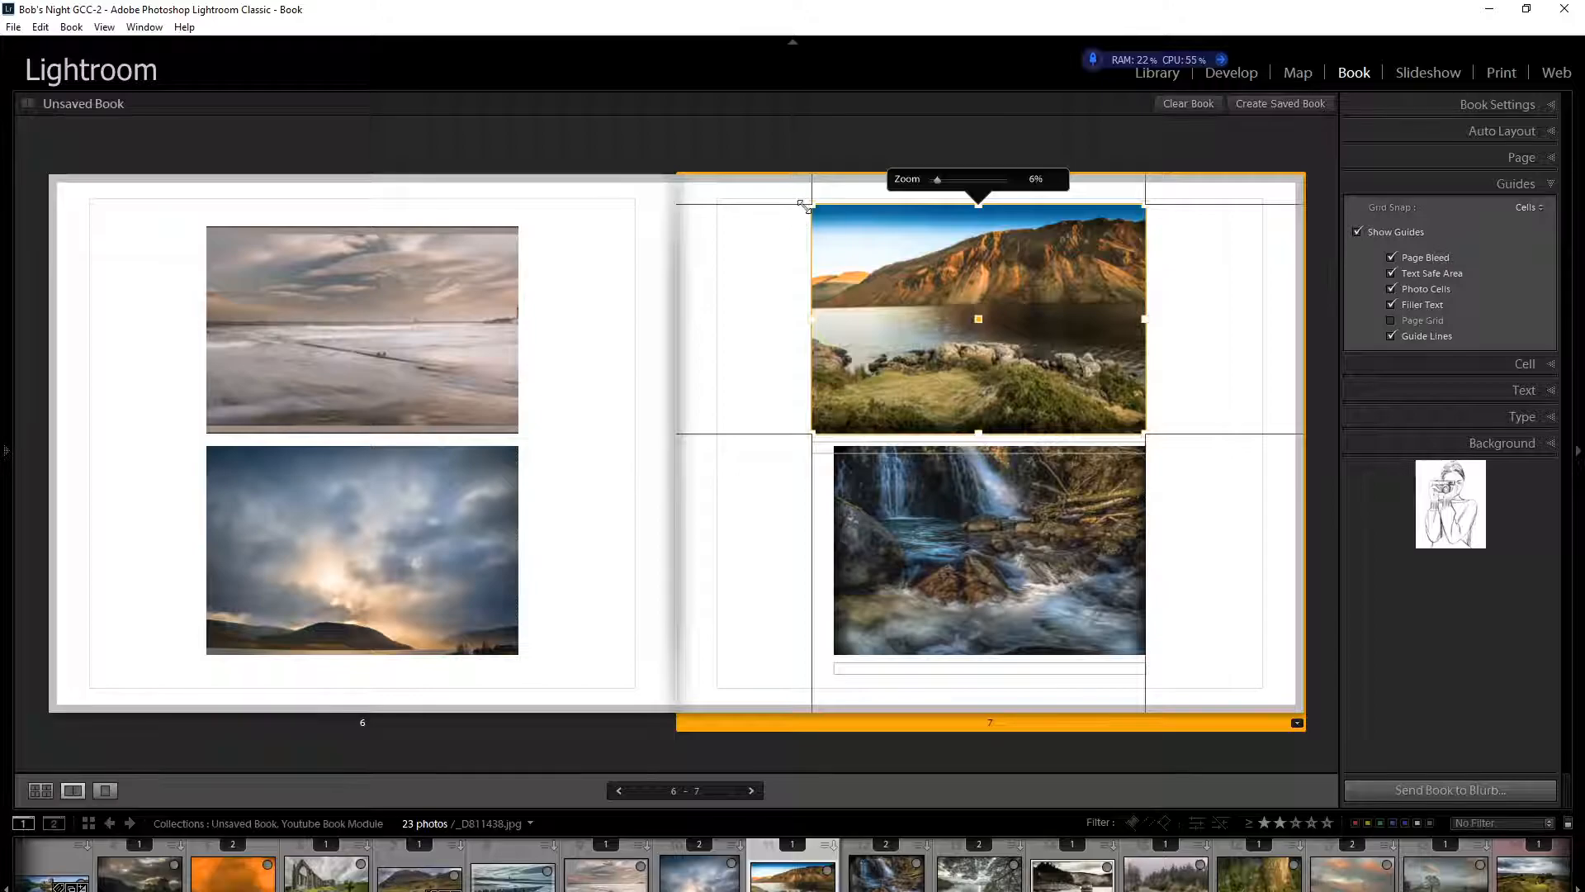
drag(807, 205, 824, 224)
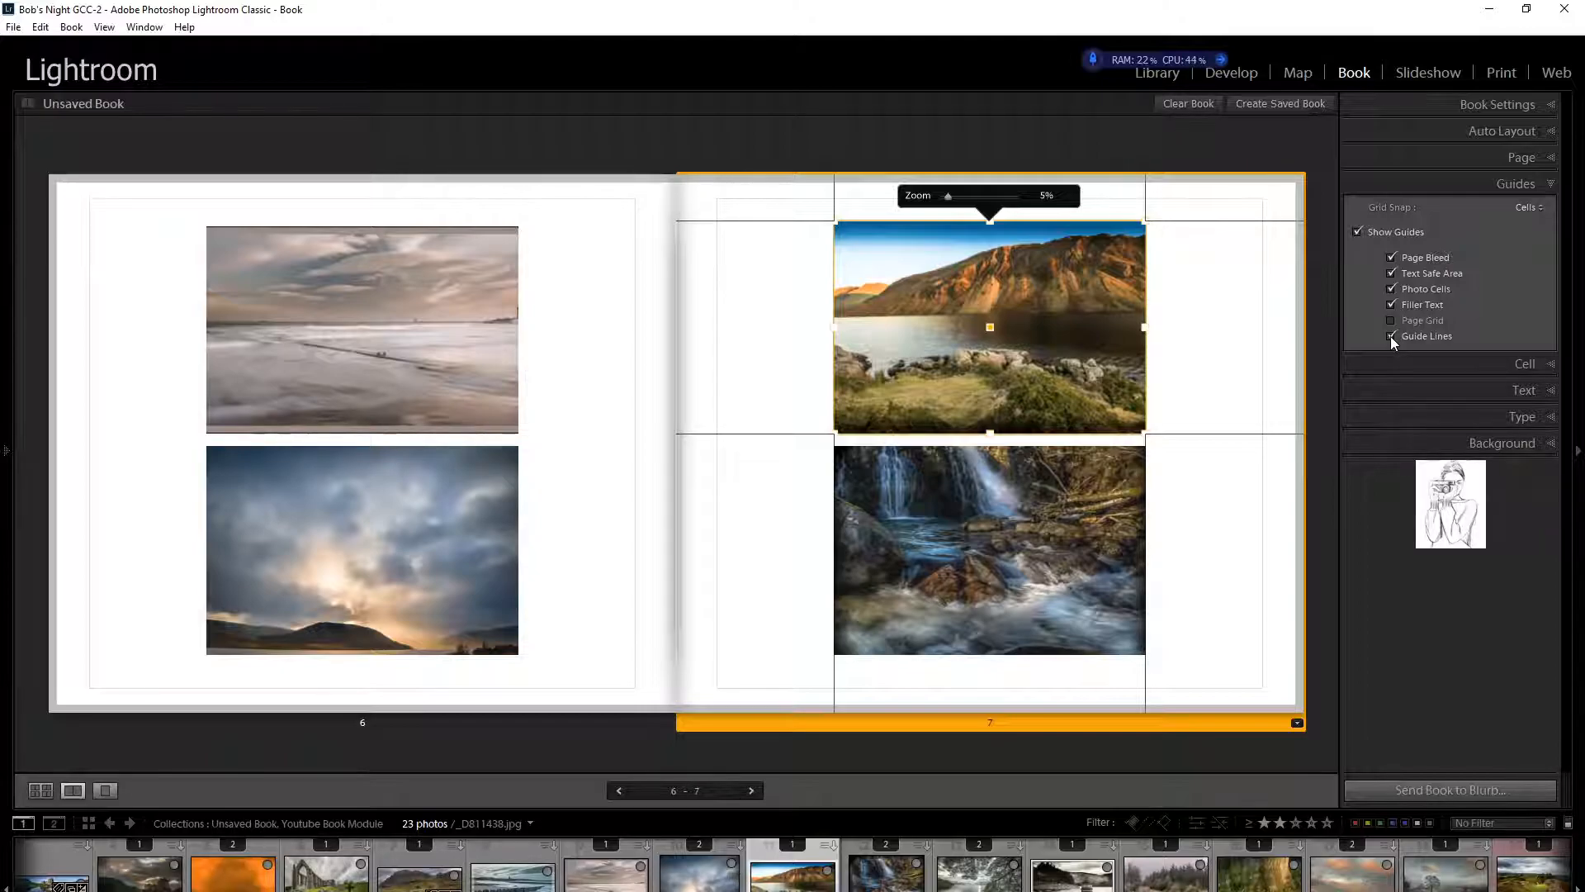
Step: Show the text settings, open the spread of pages 10 and 11 and select the Saxa Salt photo on page 11
click(1523, 390)
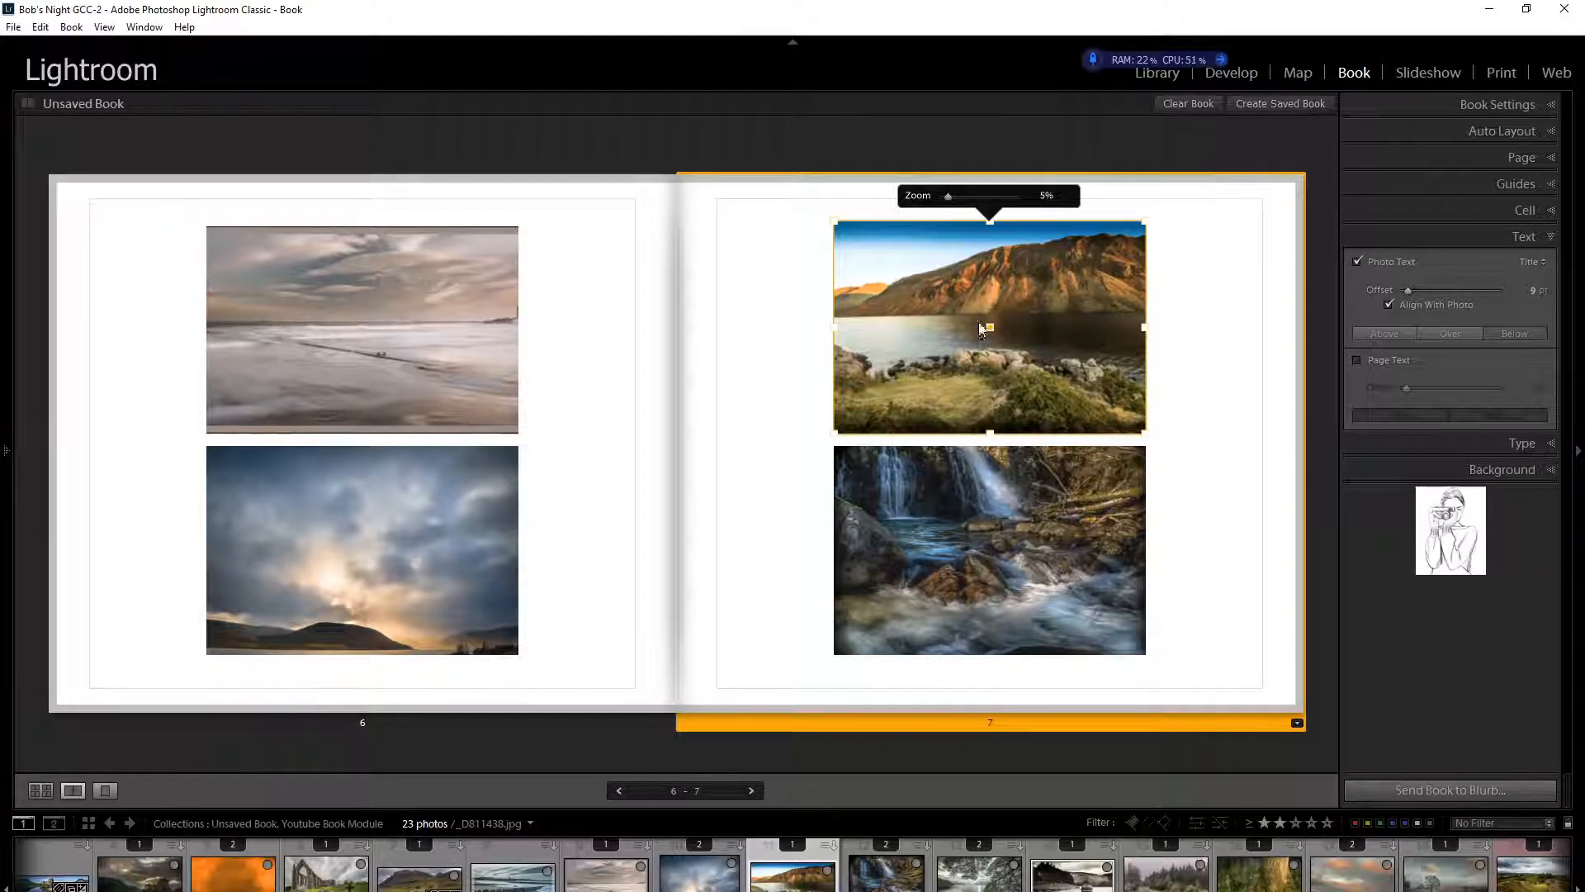
click(41, 791)
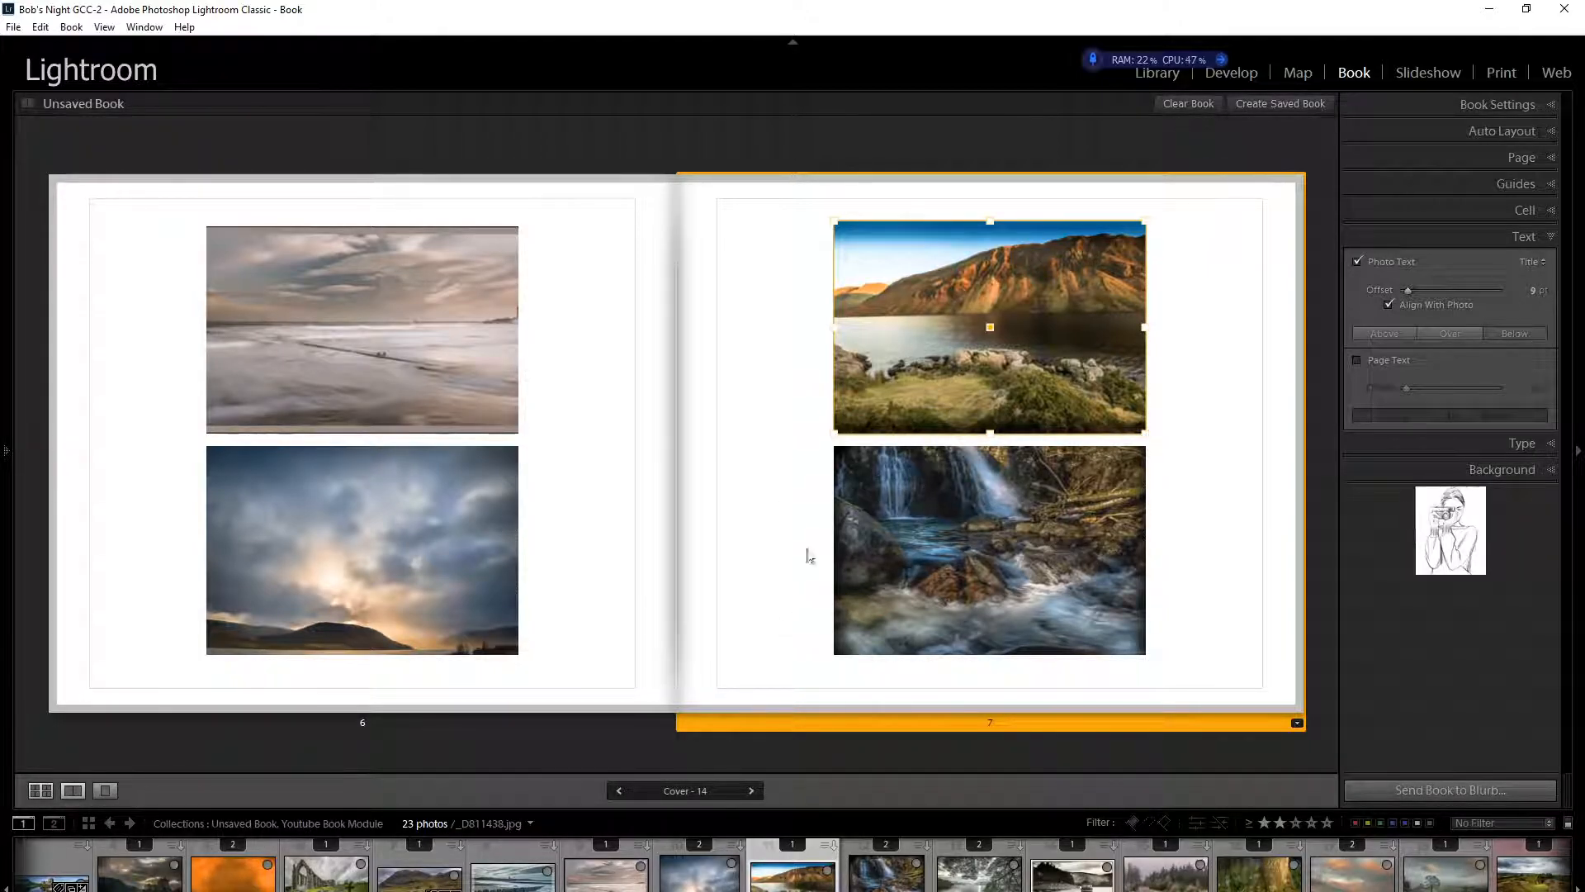
click(41, 790)
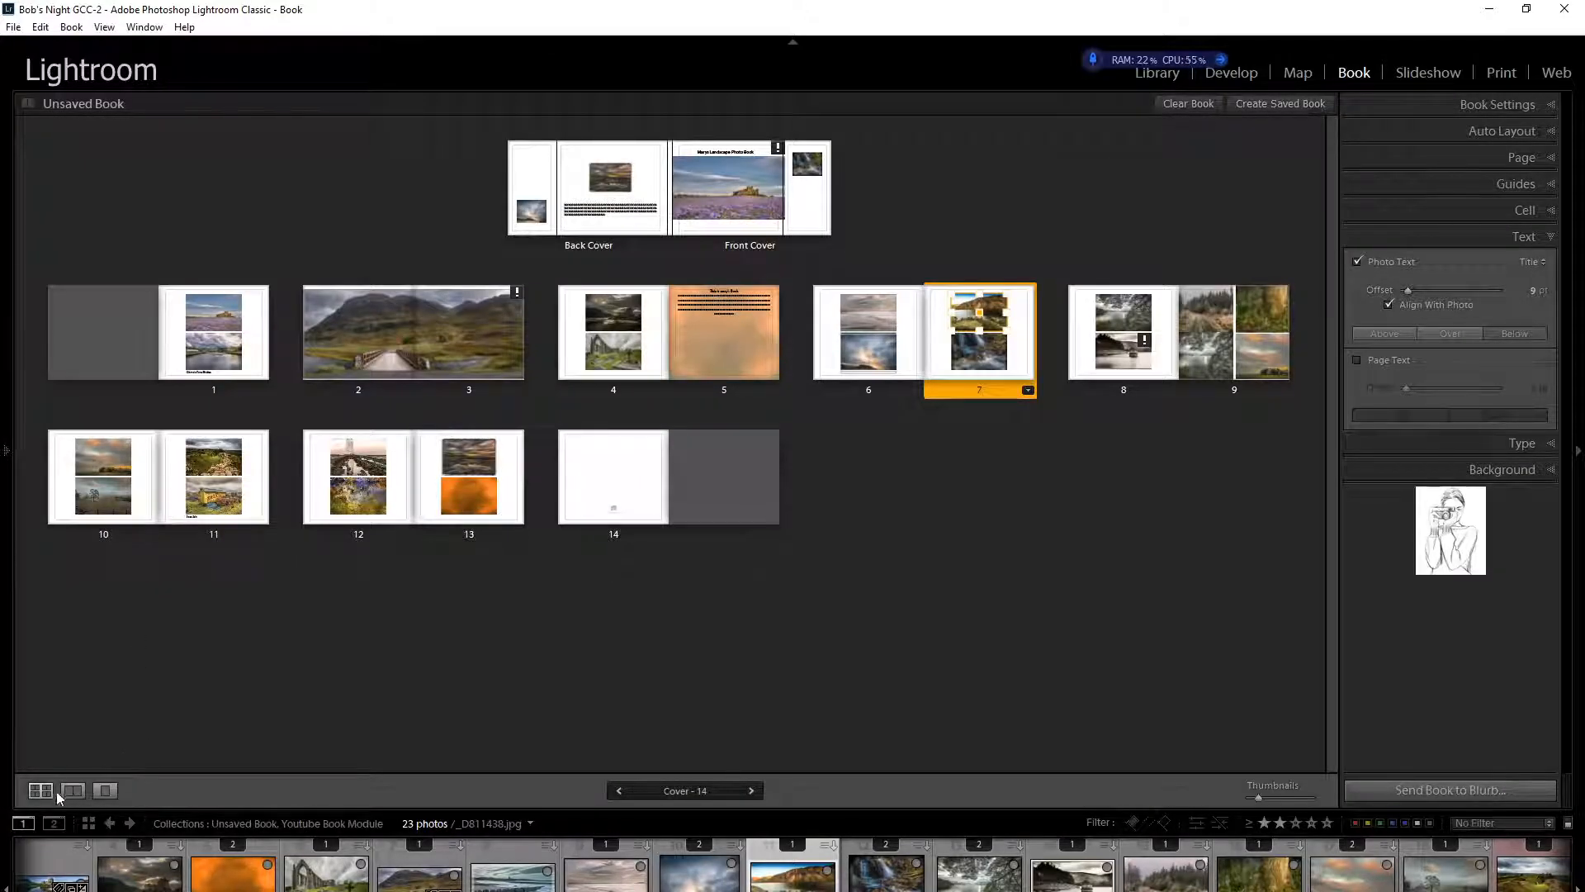
double_click(235, 500)
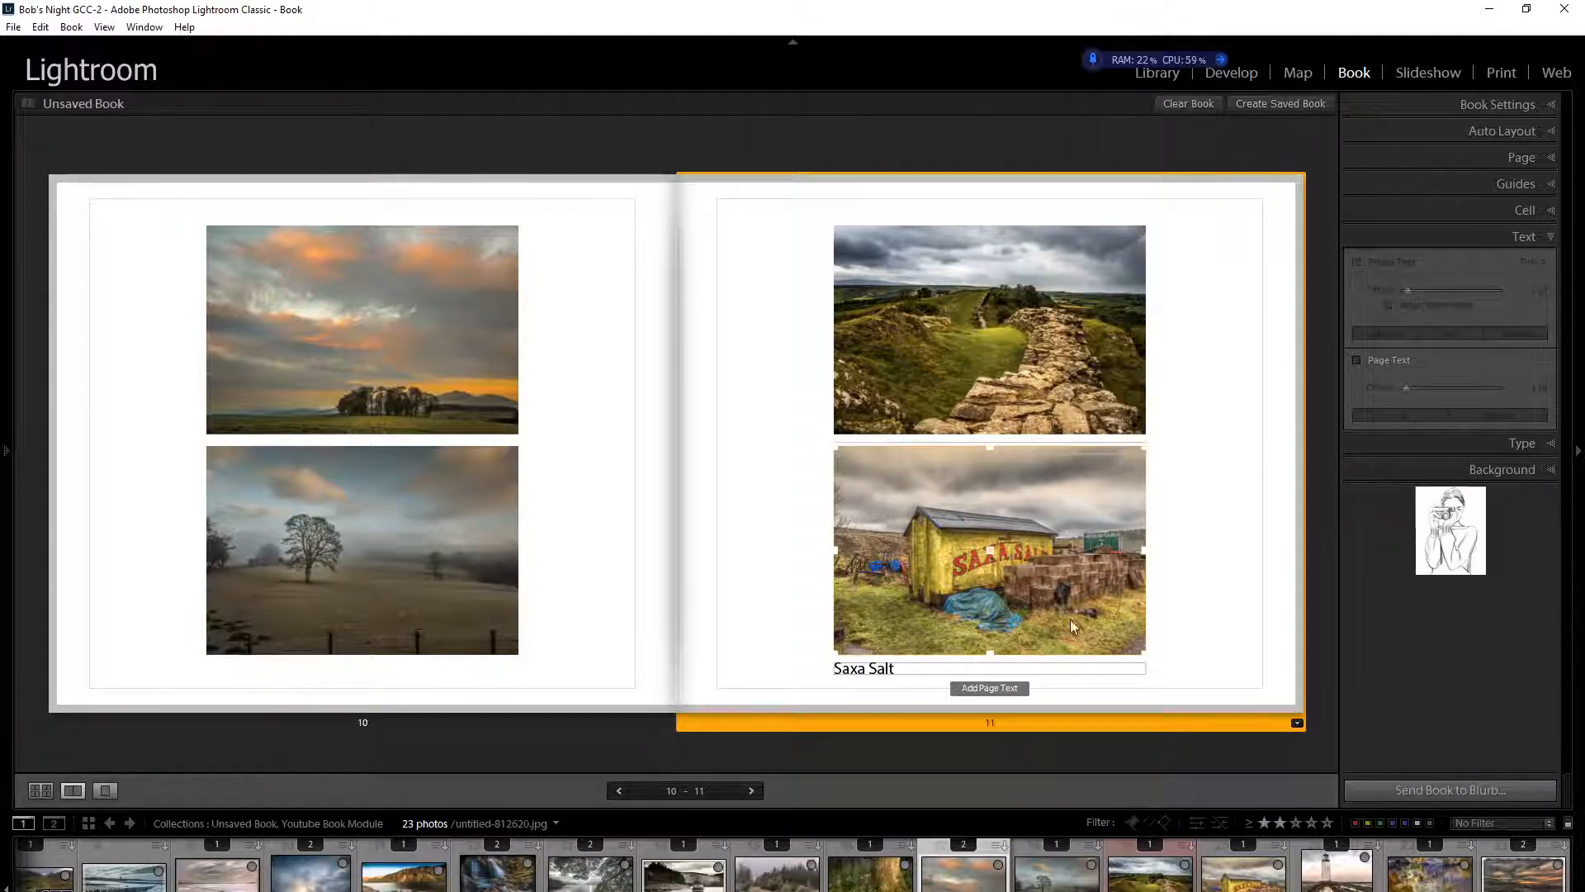
click(1022, 544)
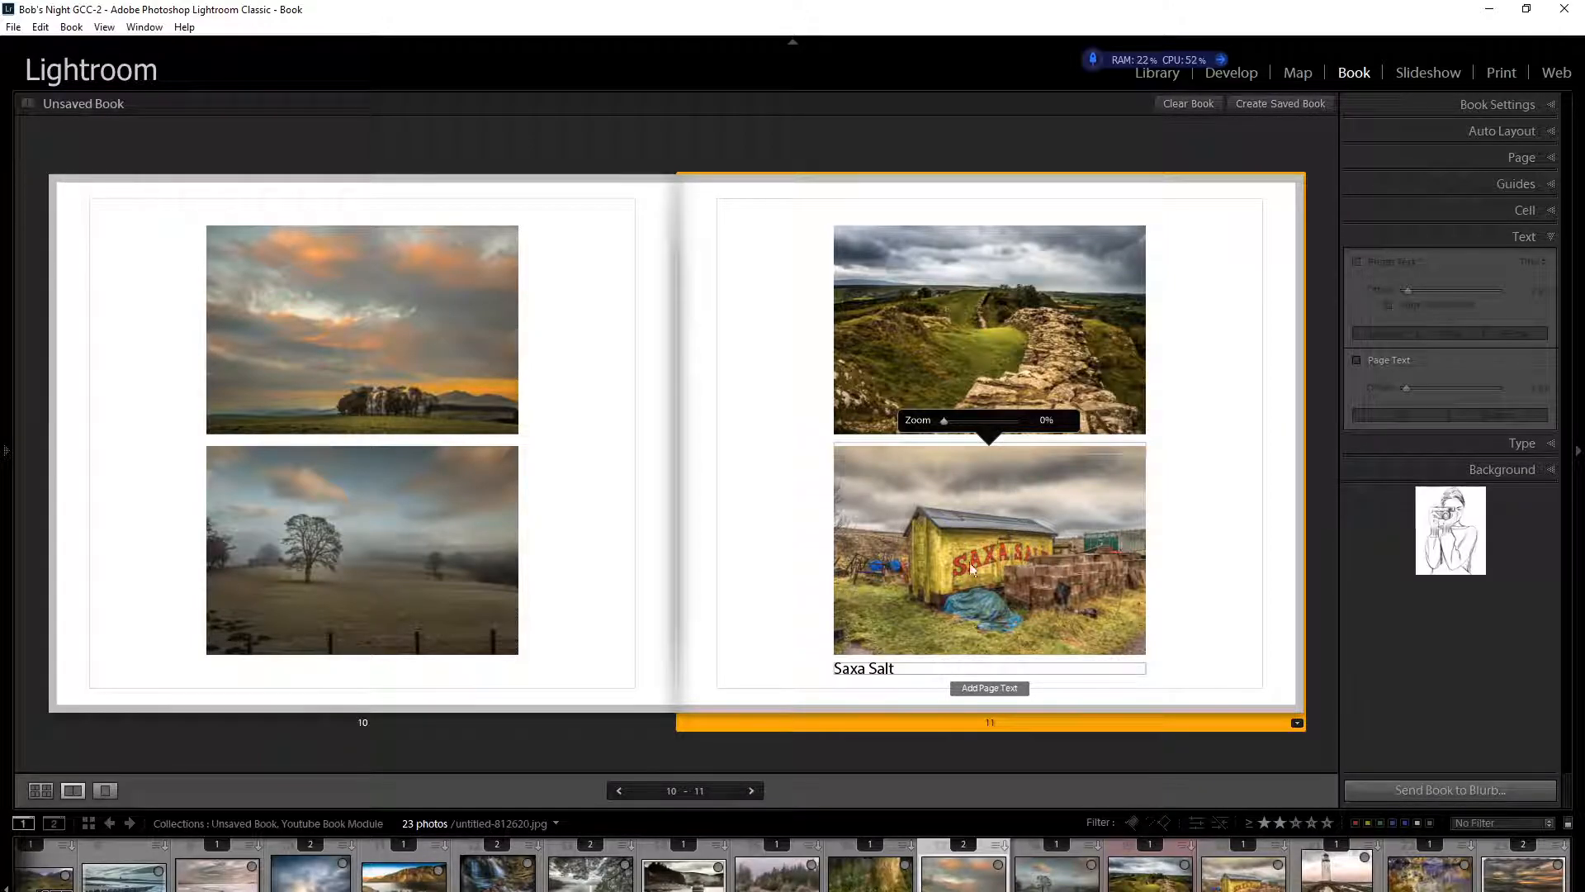
click(936, 537)
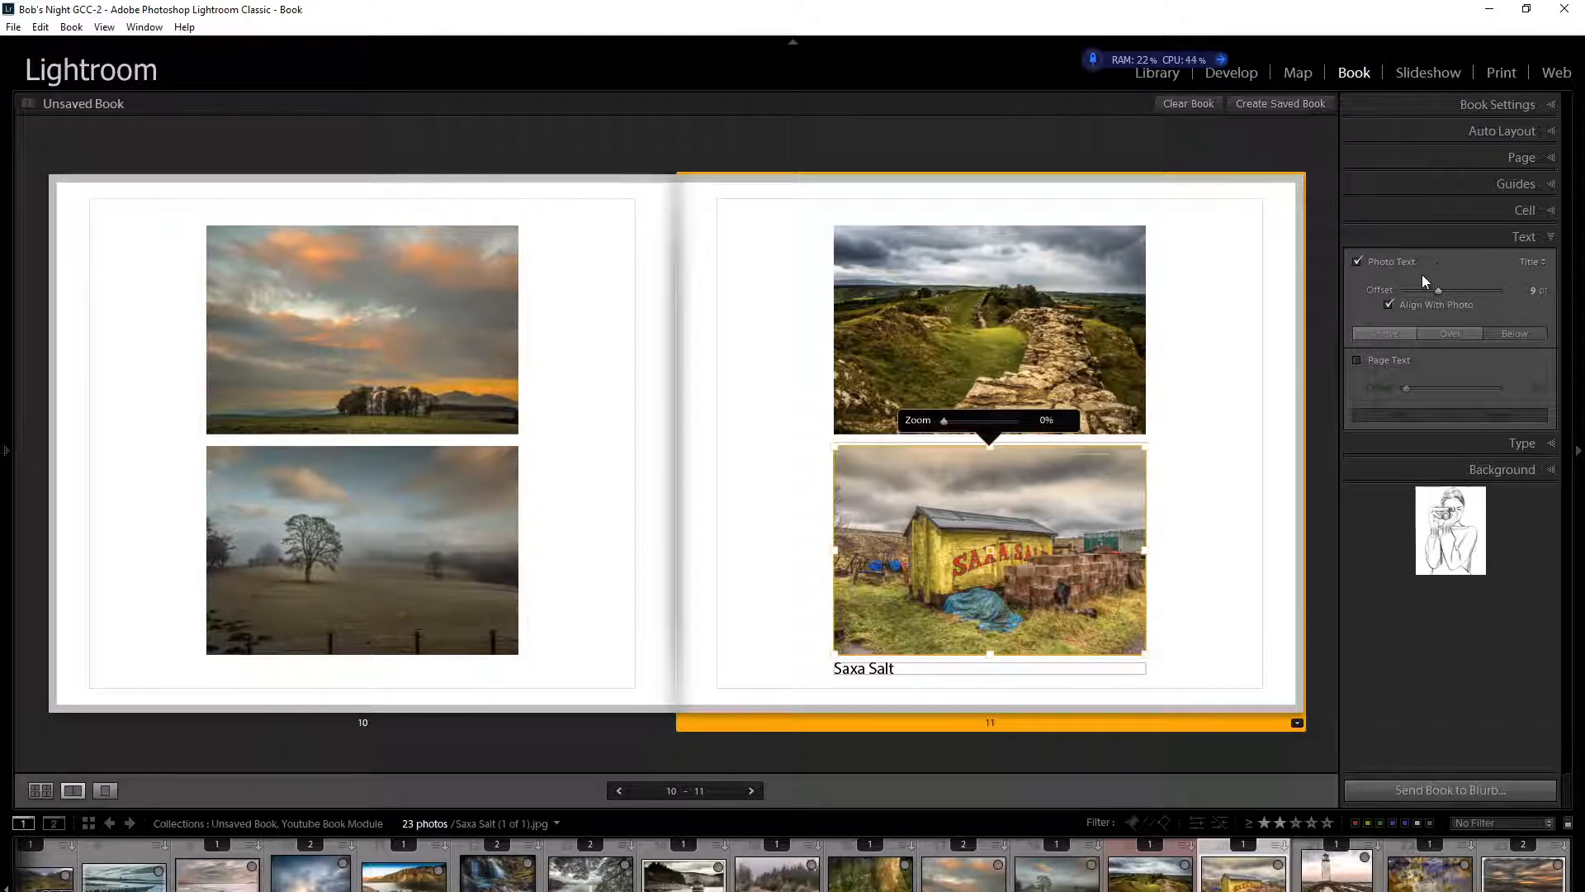
Step: Turn the Saxa Salt photo's text off and on, and try Exposure as its content before restoring Title
click(1356, 261)
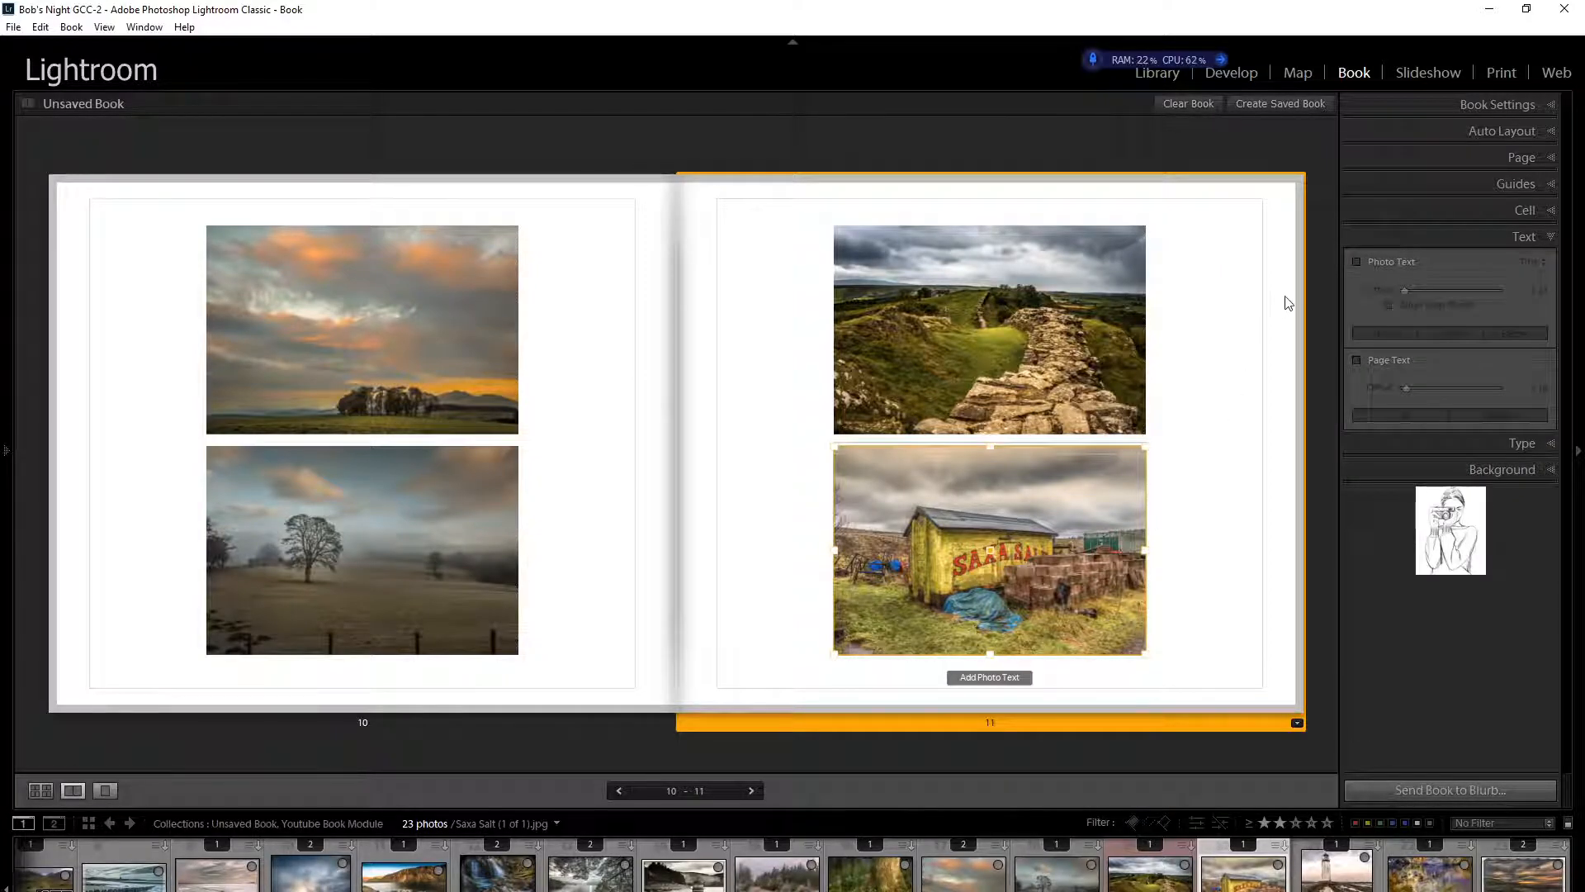
click(1357, 262)
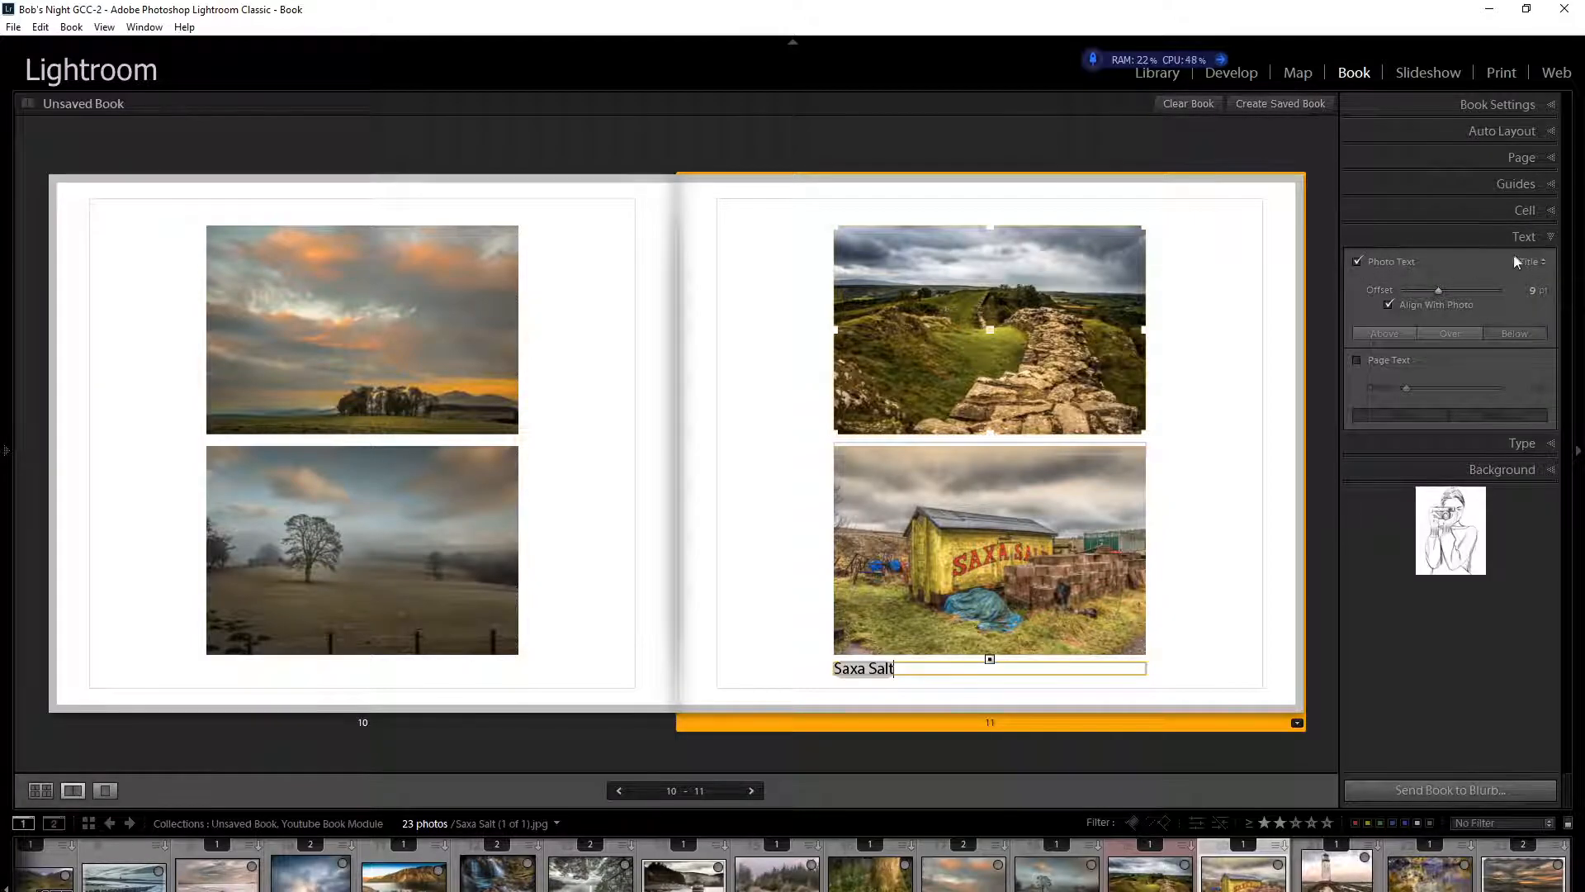
click(1541, 262)
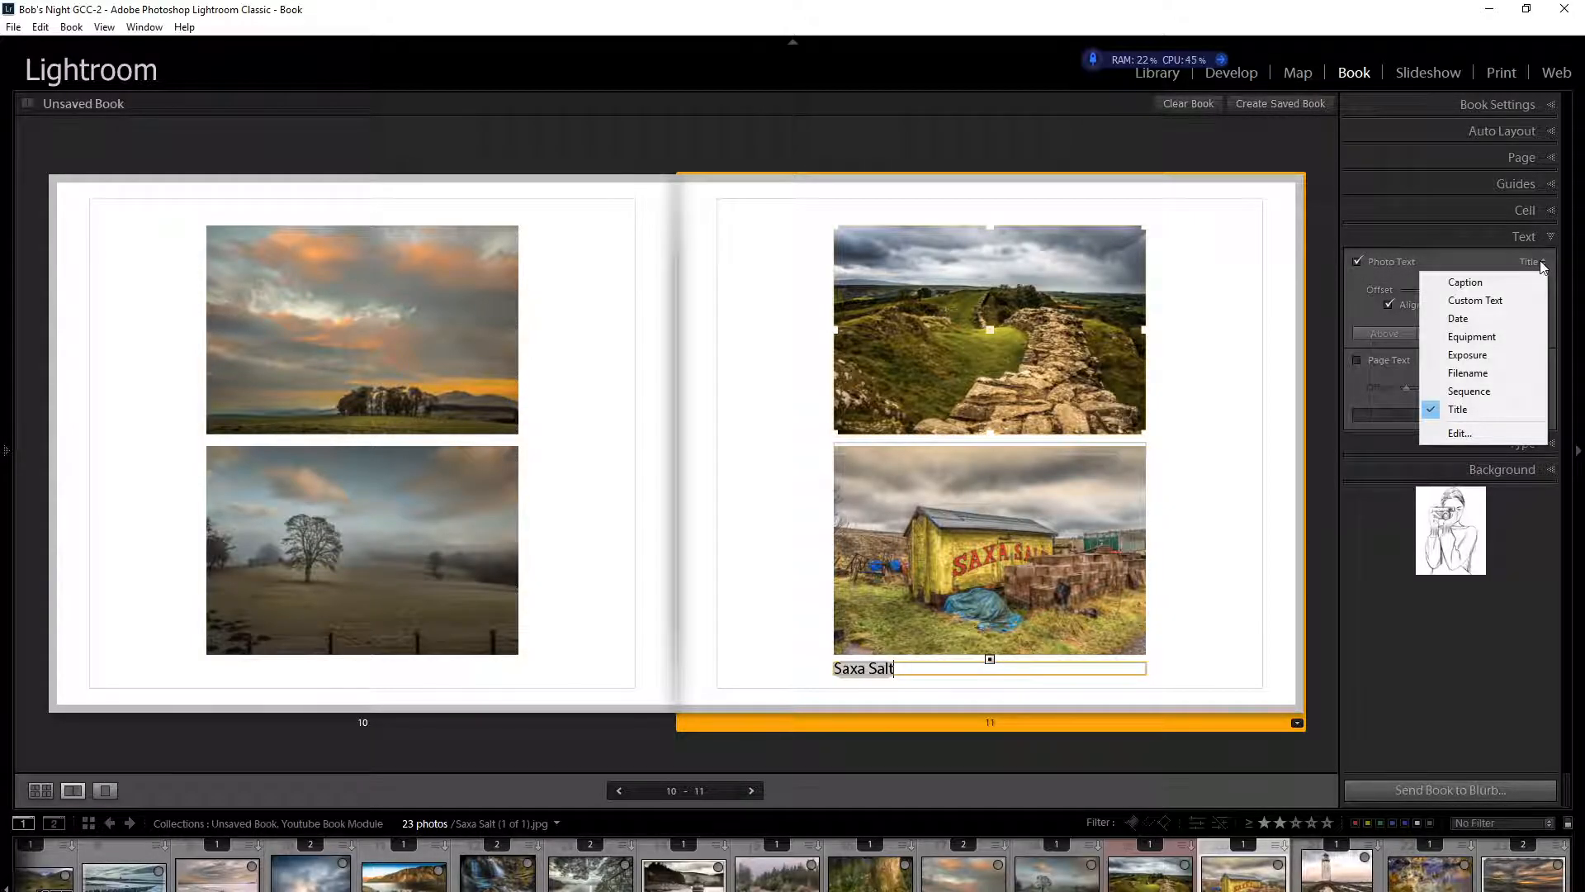
click(1474, 357)
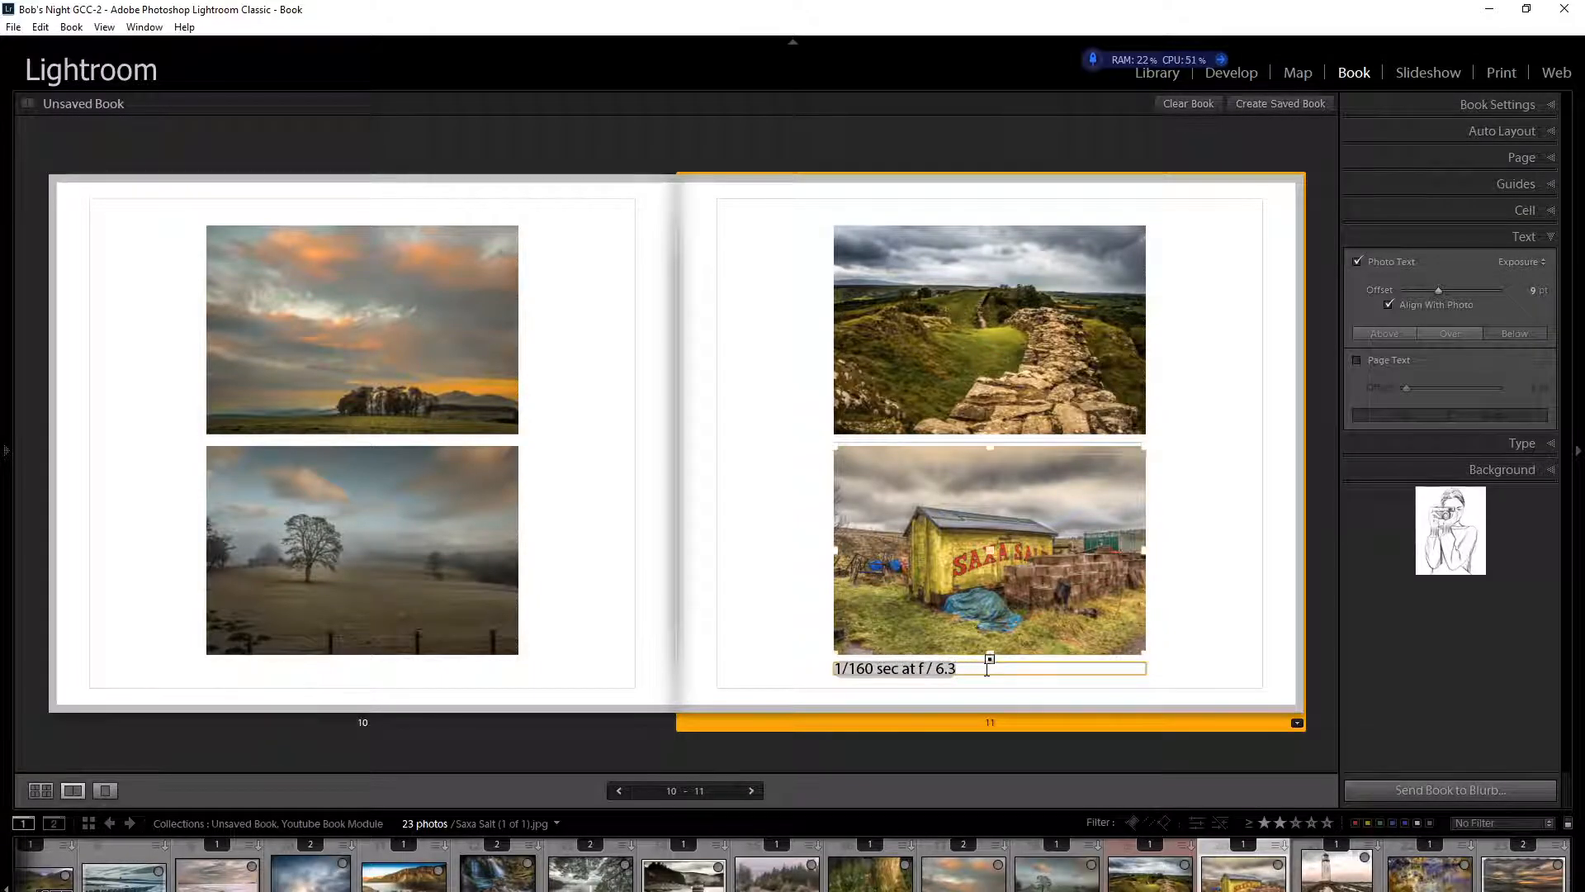
click(1528, 262)
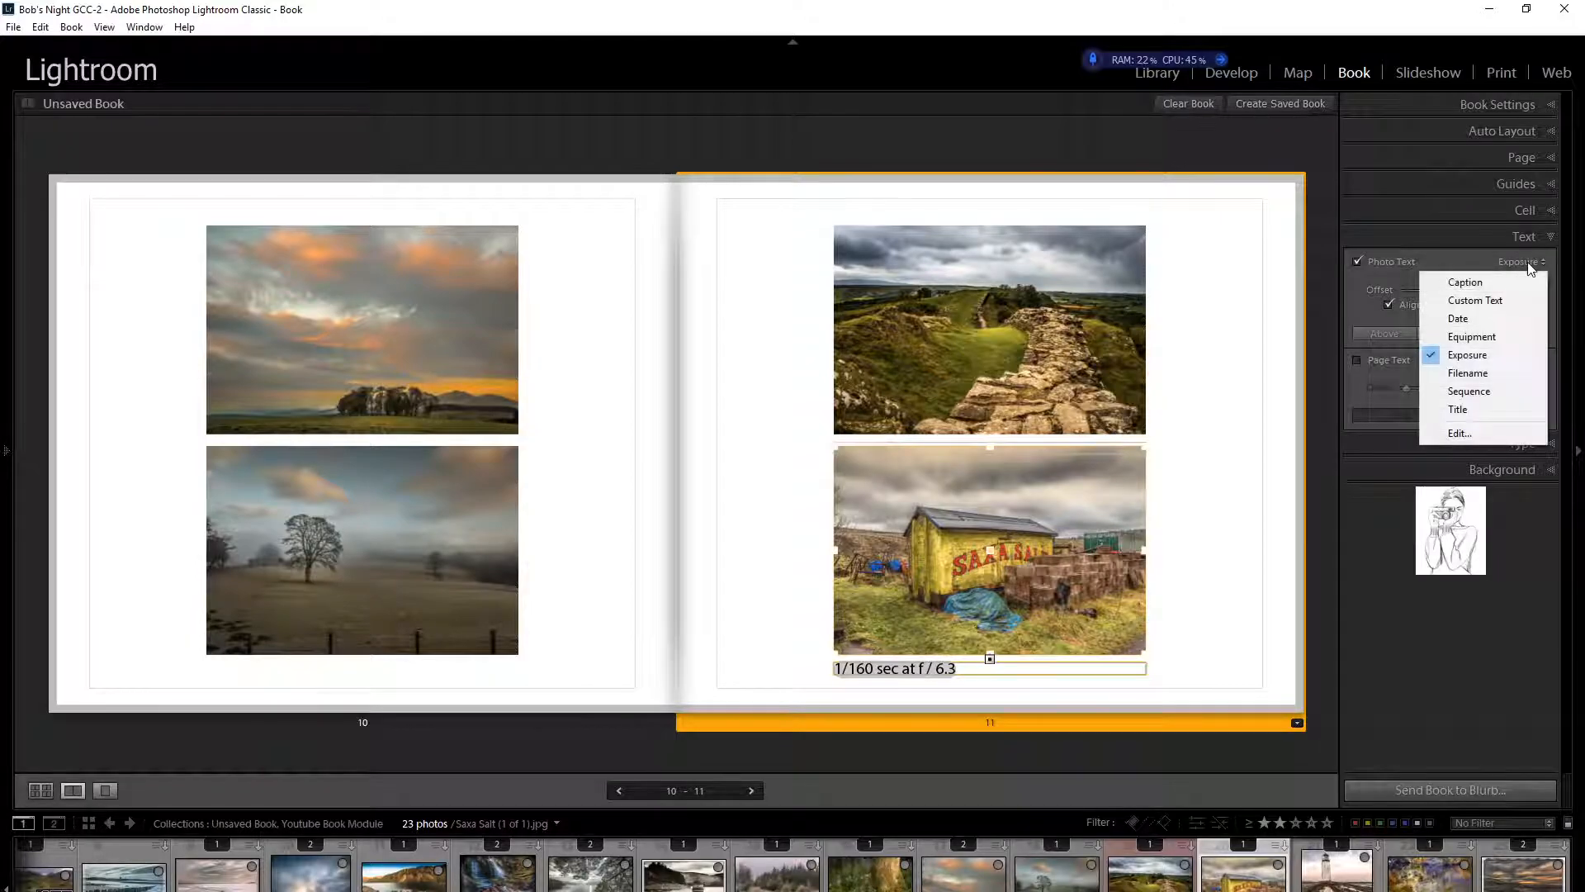
click(1458, 410)
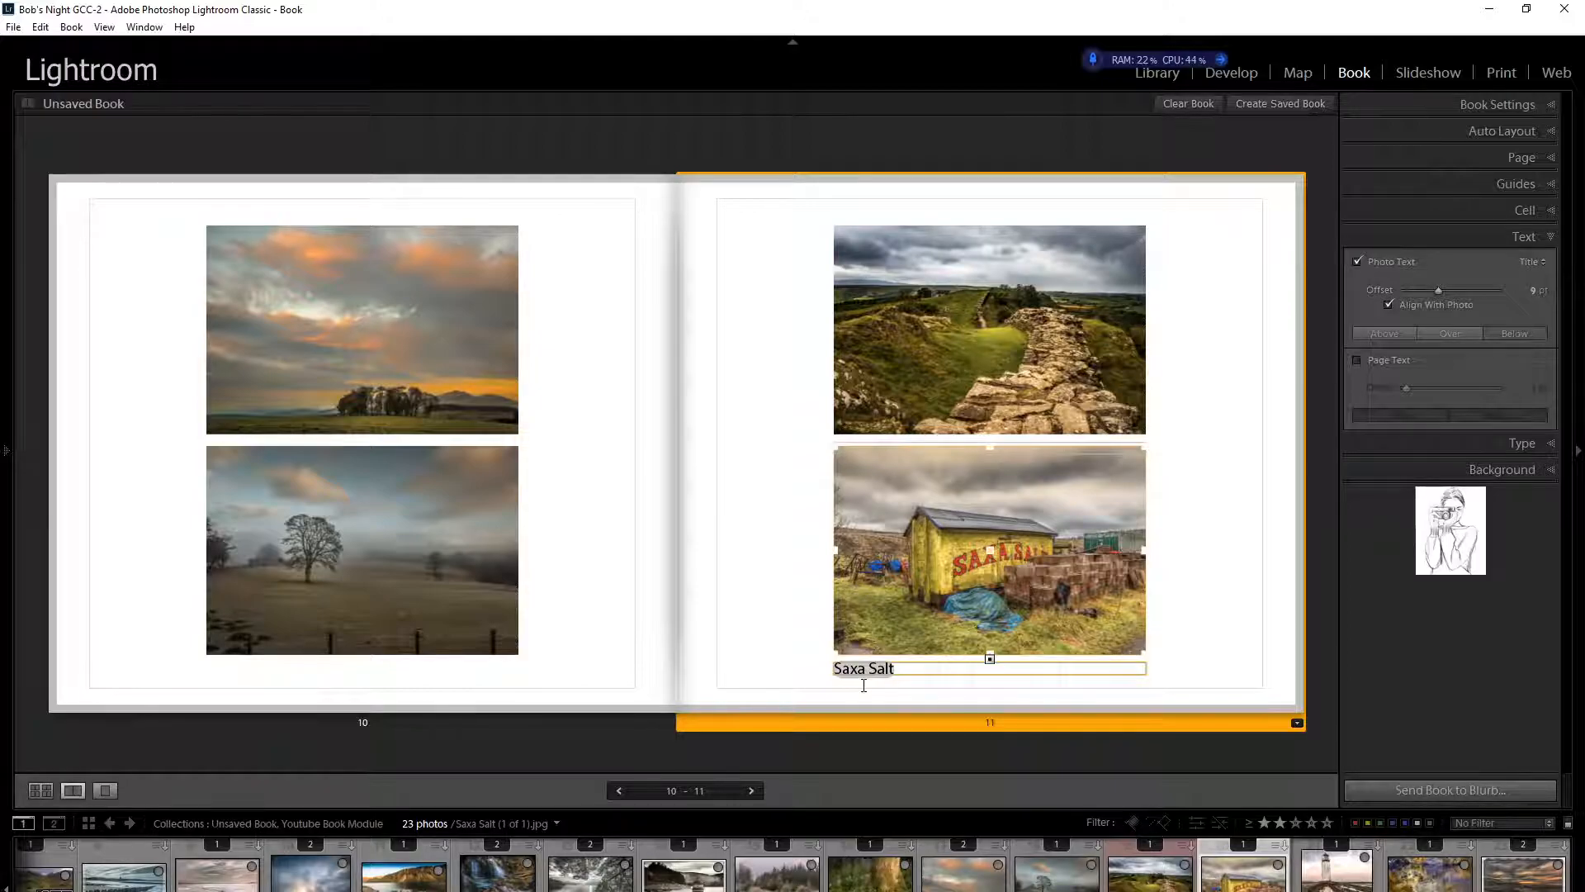
Step: Try the Caption as the Saxa Salt photo's text and set it back to Title
click(1534, 263)
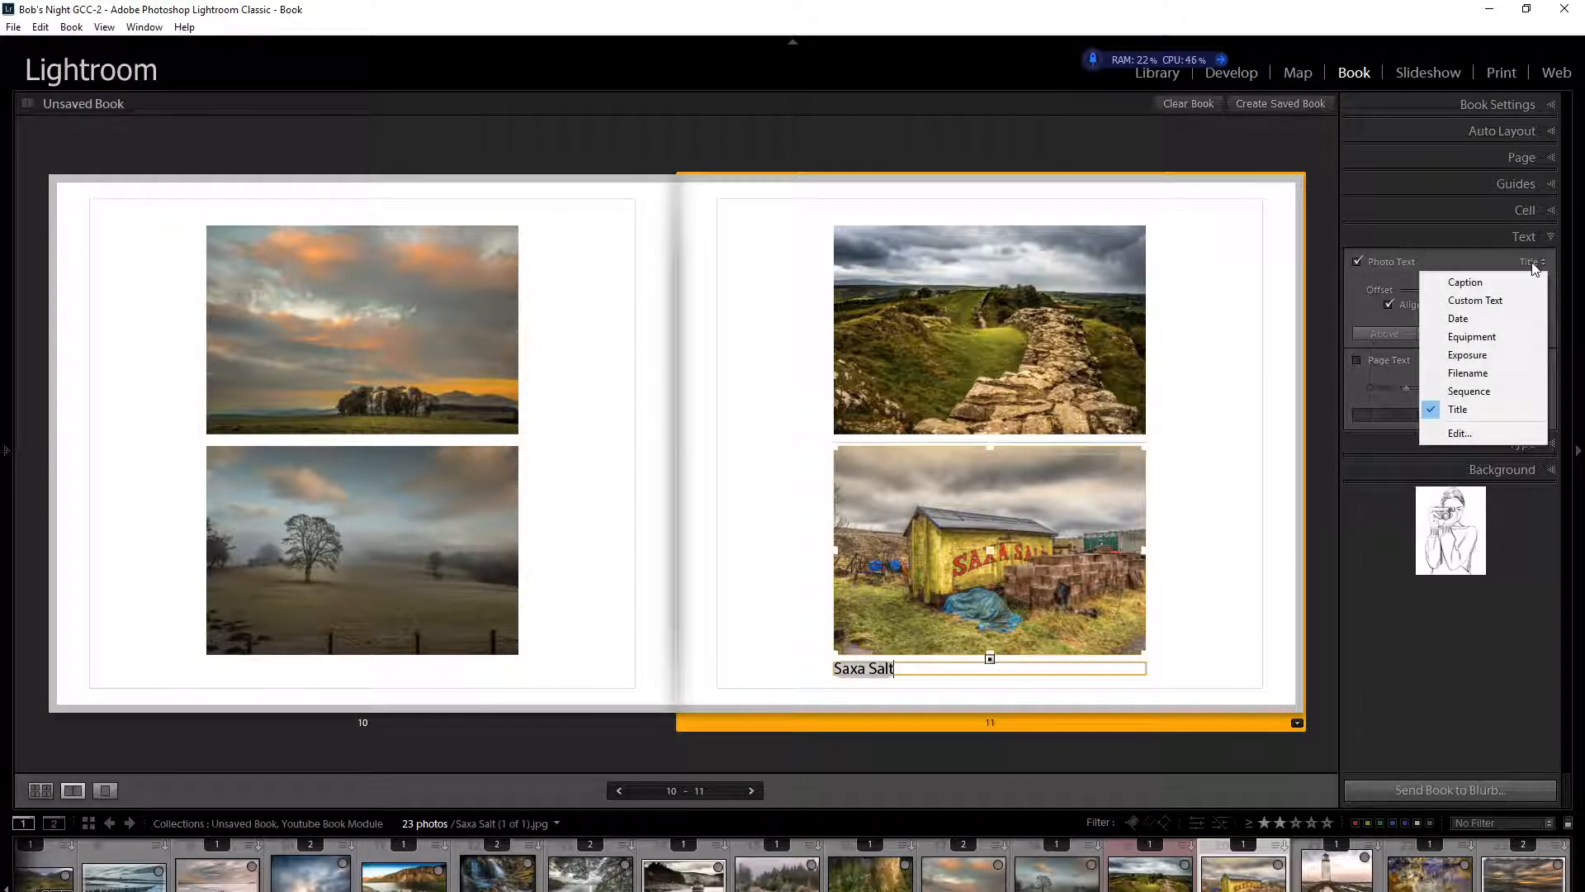
click(1463, 286)
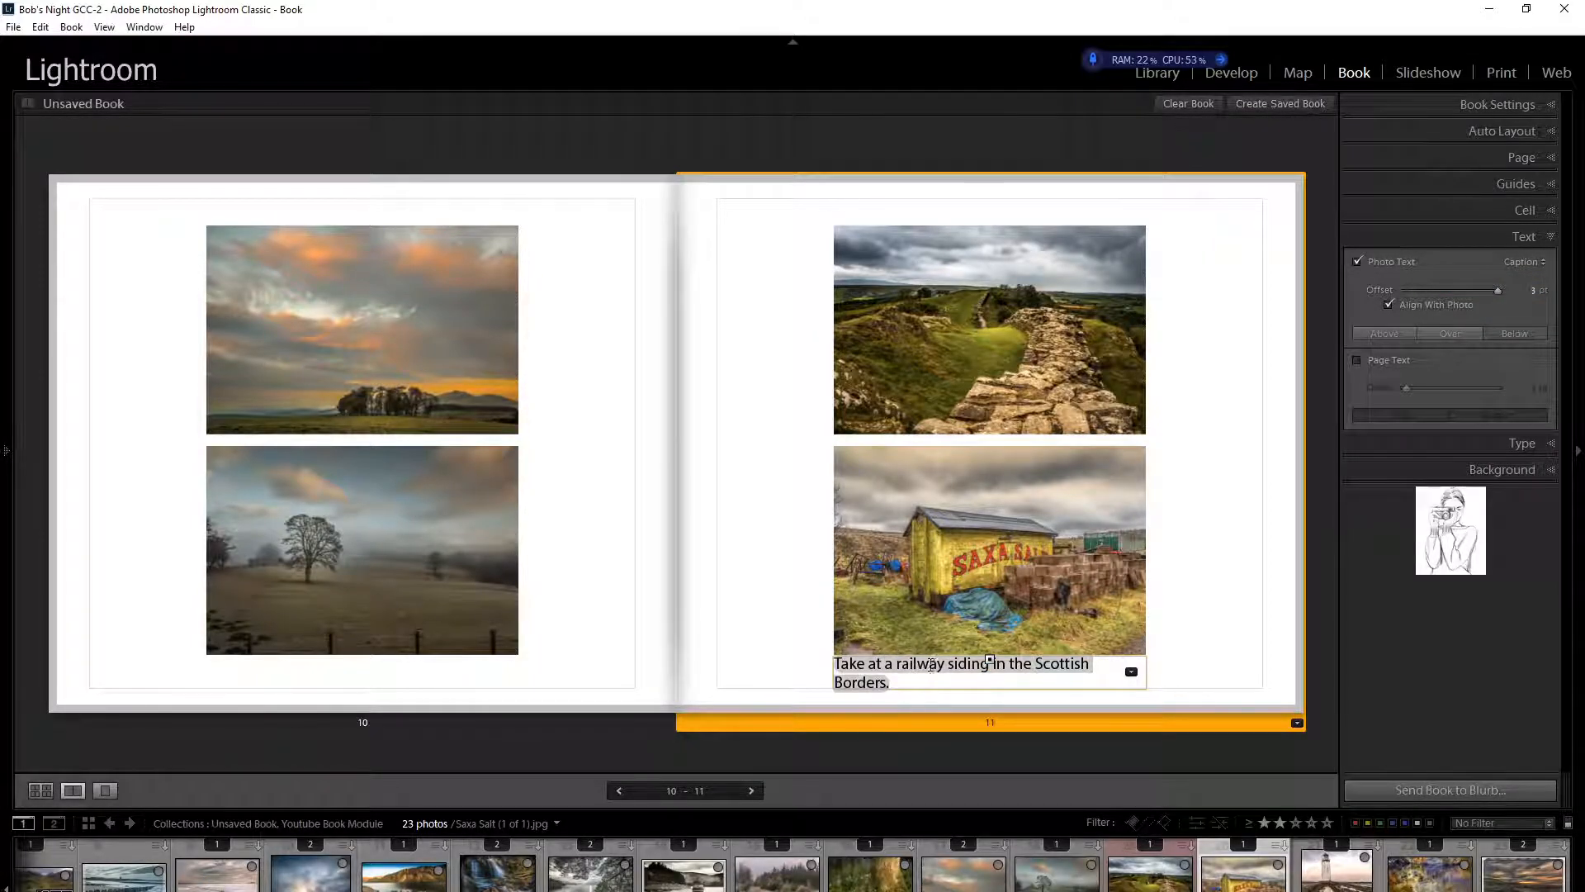
click(1515, 261)
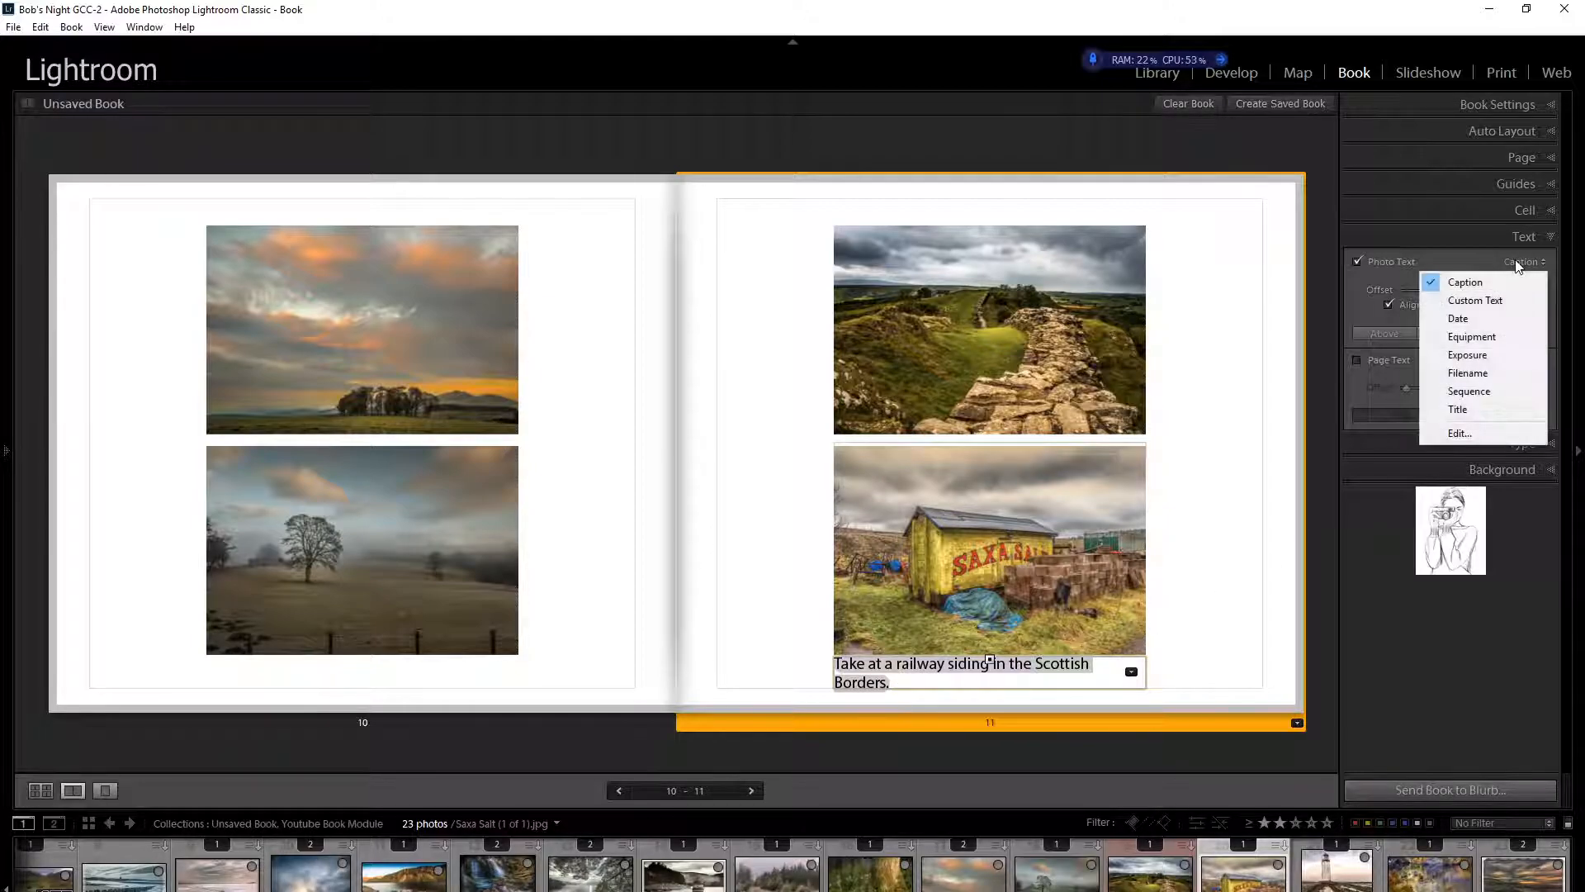
click(1460, 410)
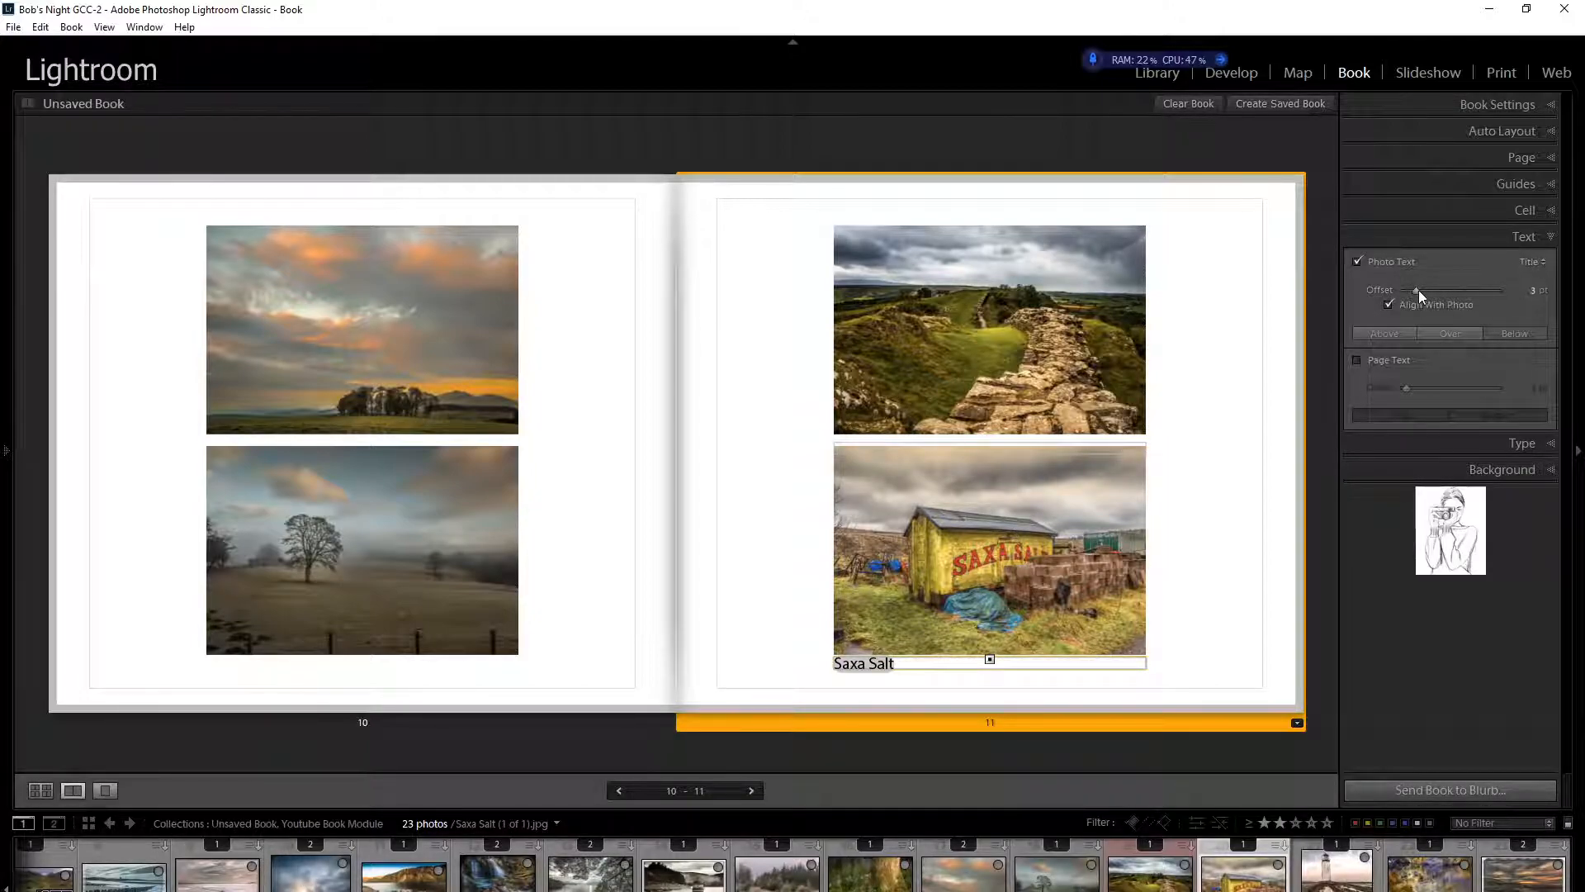
Step: Set the Saxa Salt title's offset to 10 pt, try placing it above the photo and position it over the photo
drag(1417, 290, 1443, 290)
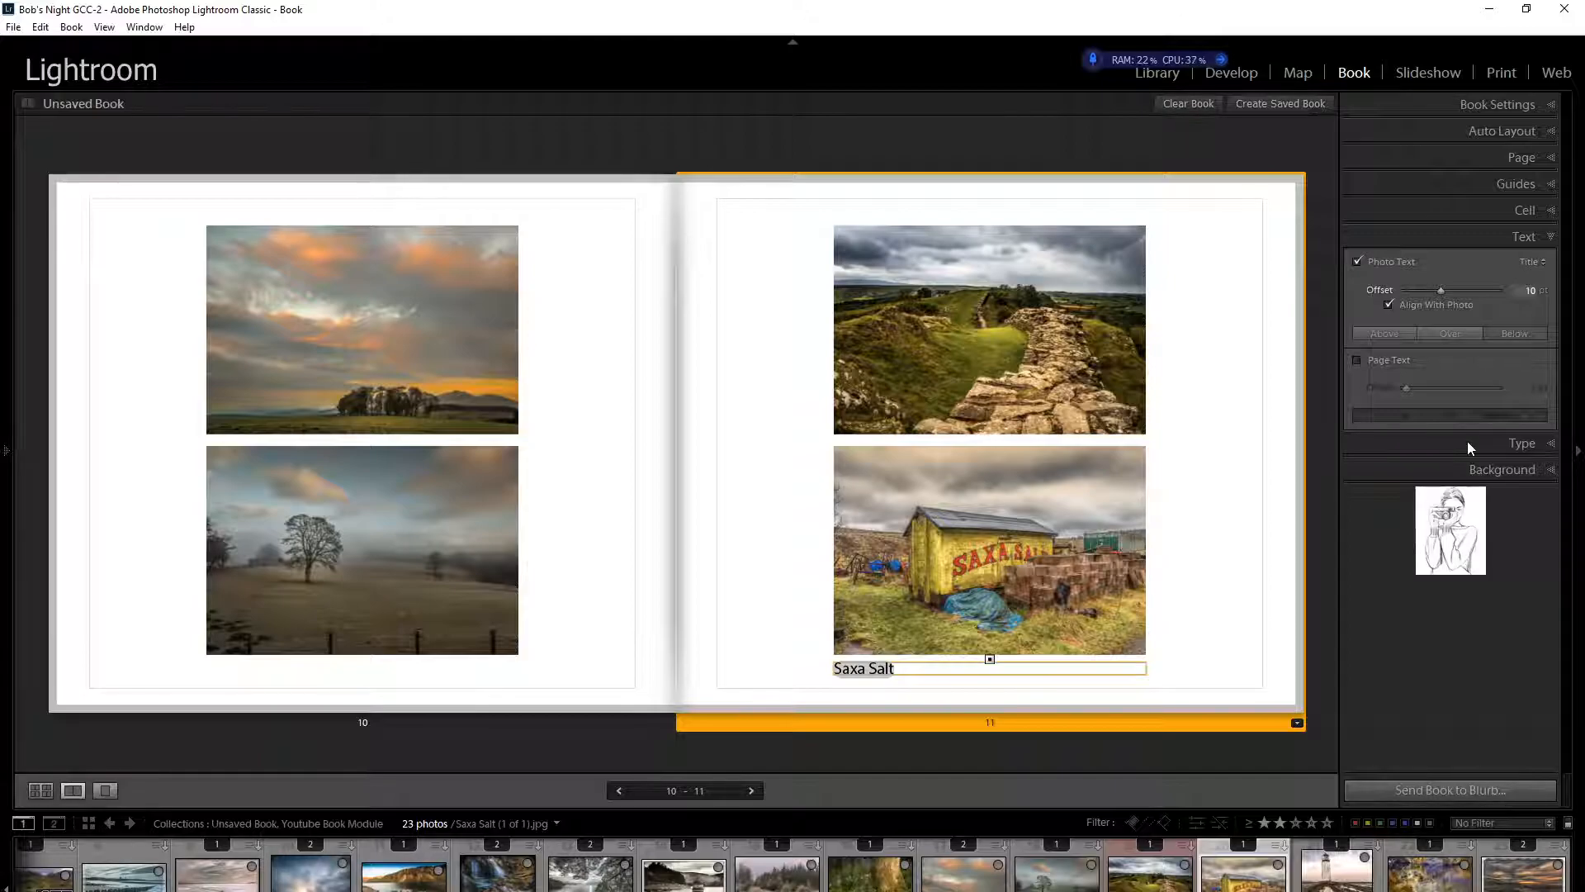
click(1385, 334)
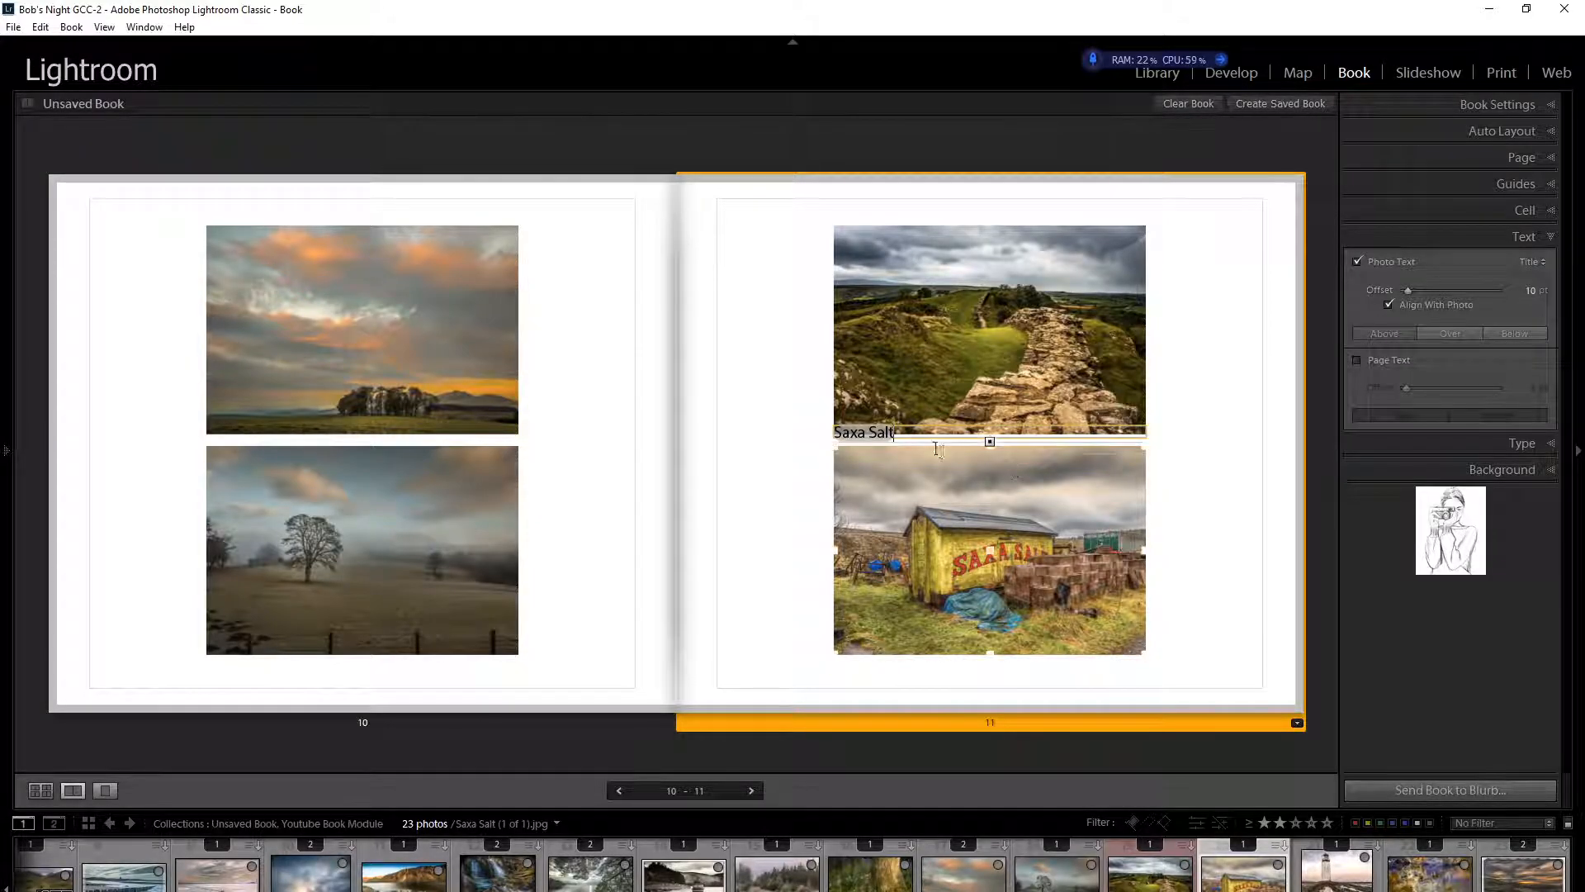
click(1454, 333)
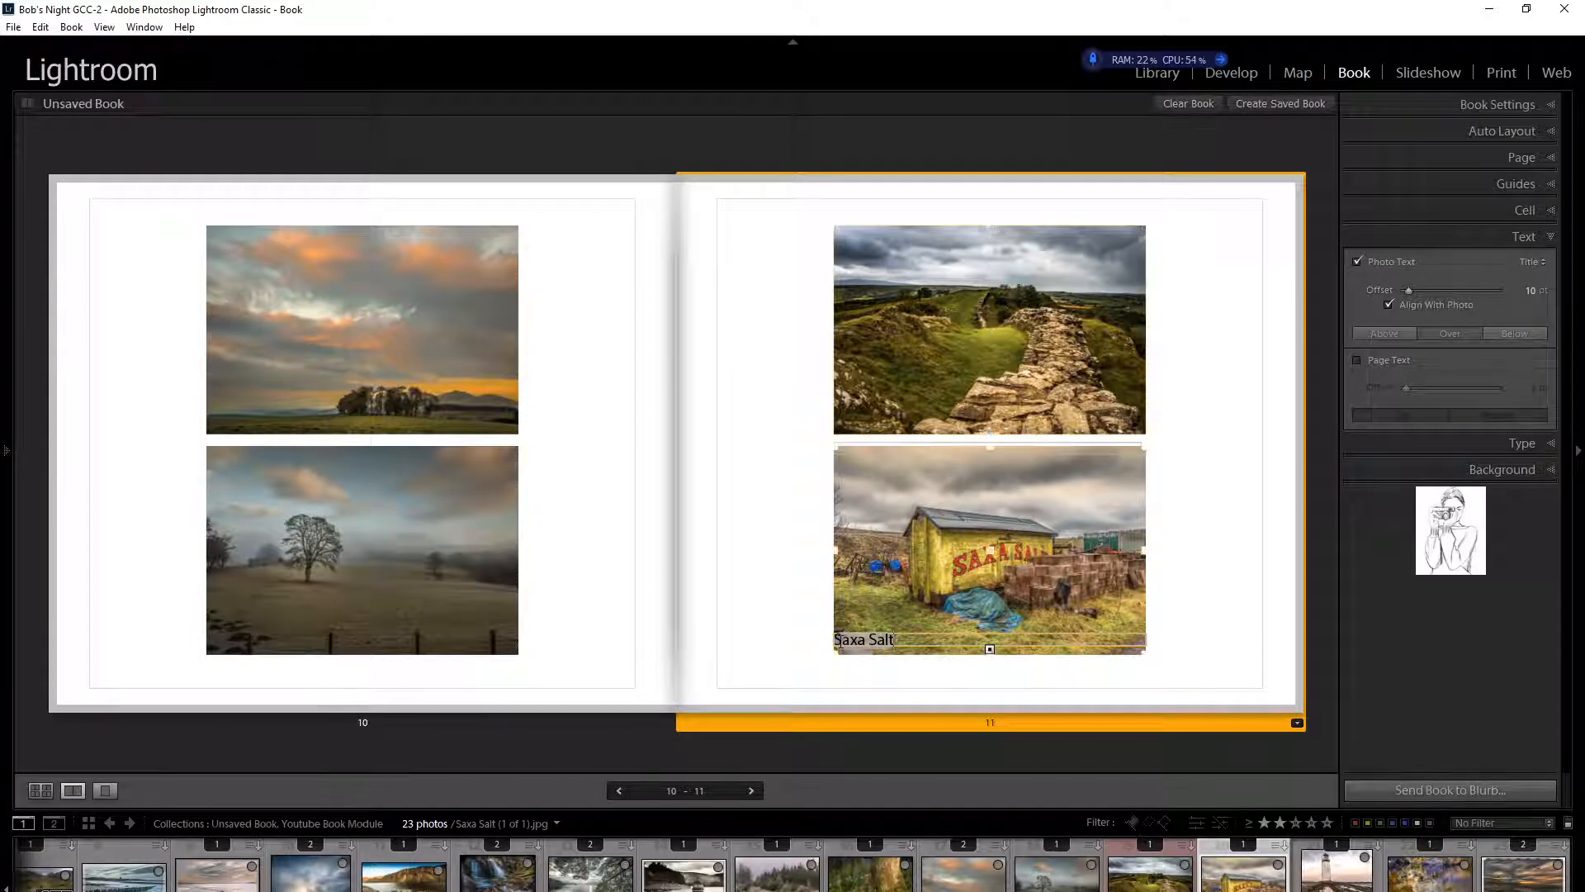
drag(913, 639, 827, 639)
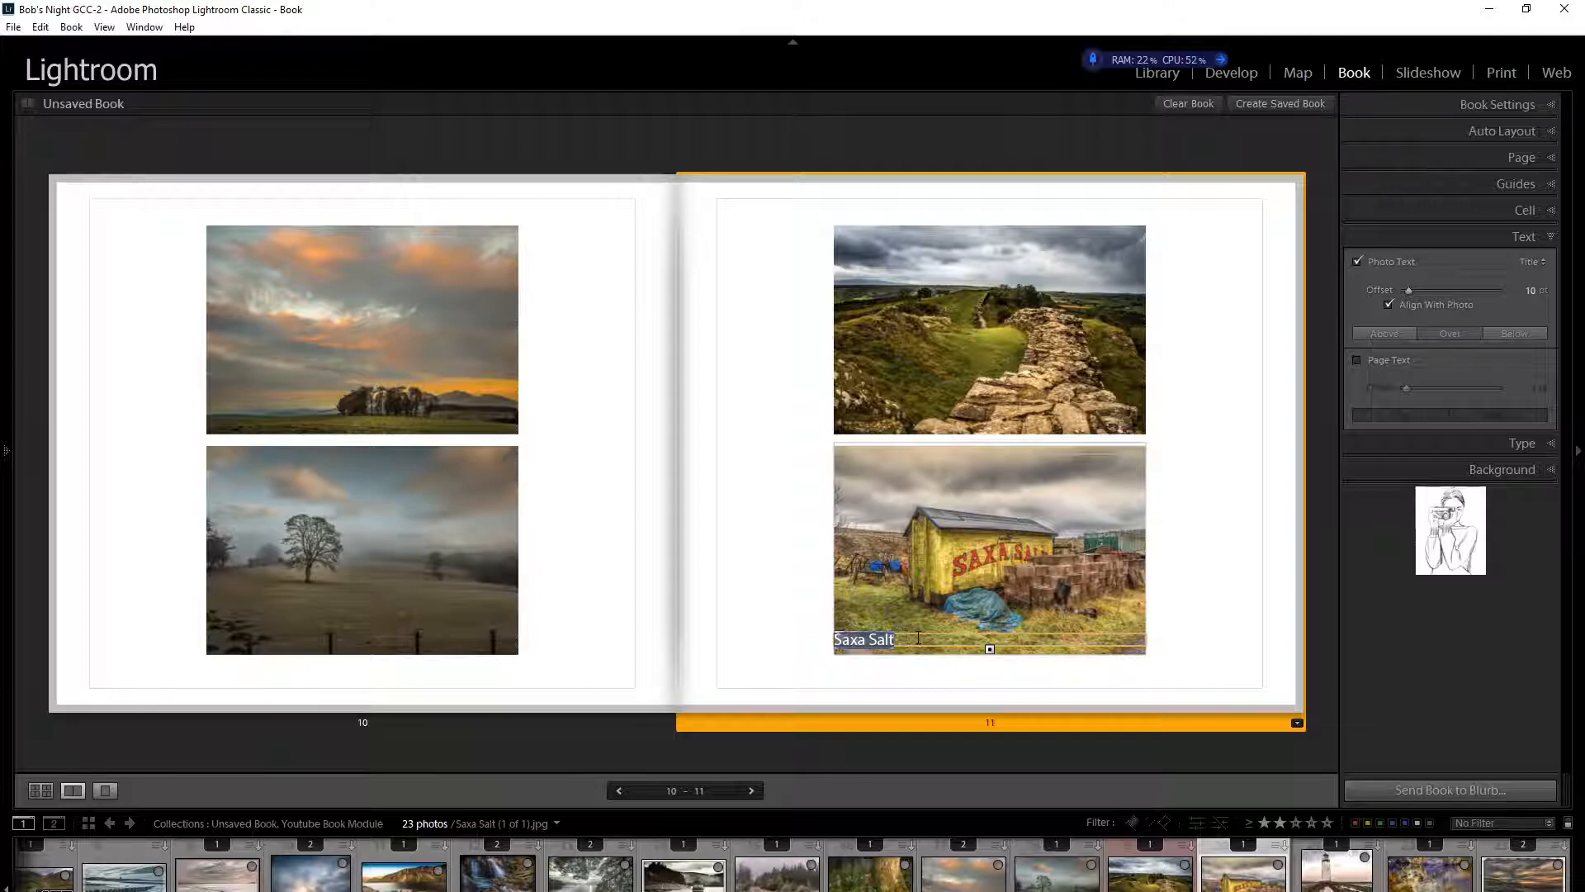
click(1019, 602)
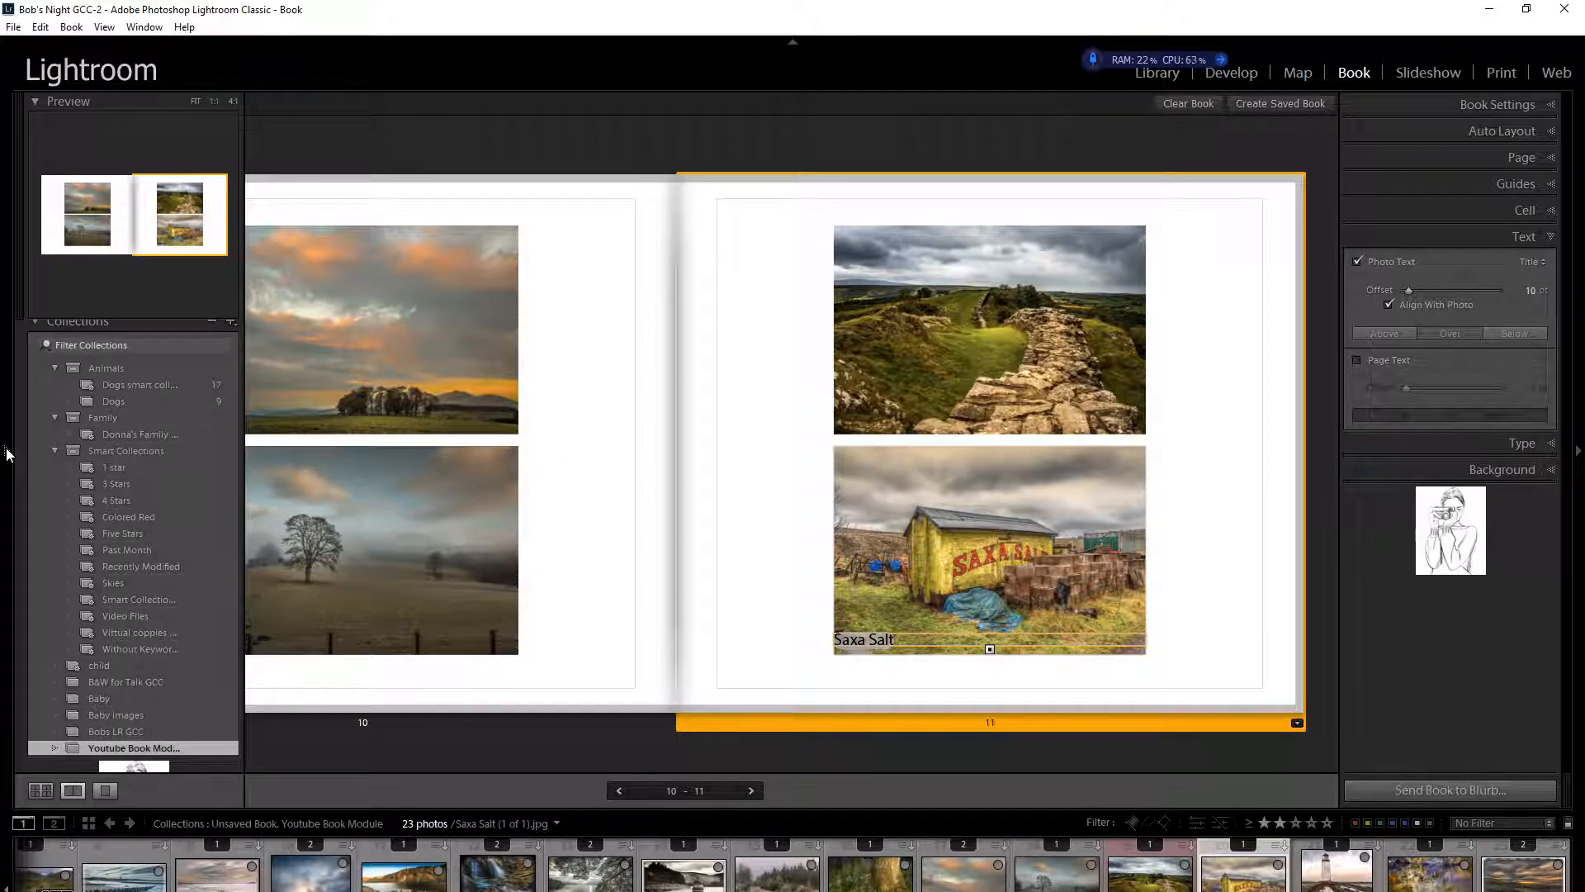
Step: Save the book as "Actual Youtube Book" inside the Youtube Book Module collection
click(8, 454)
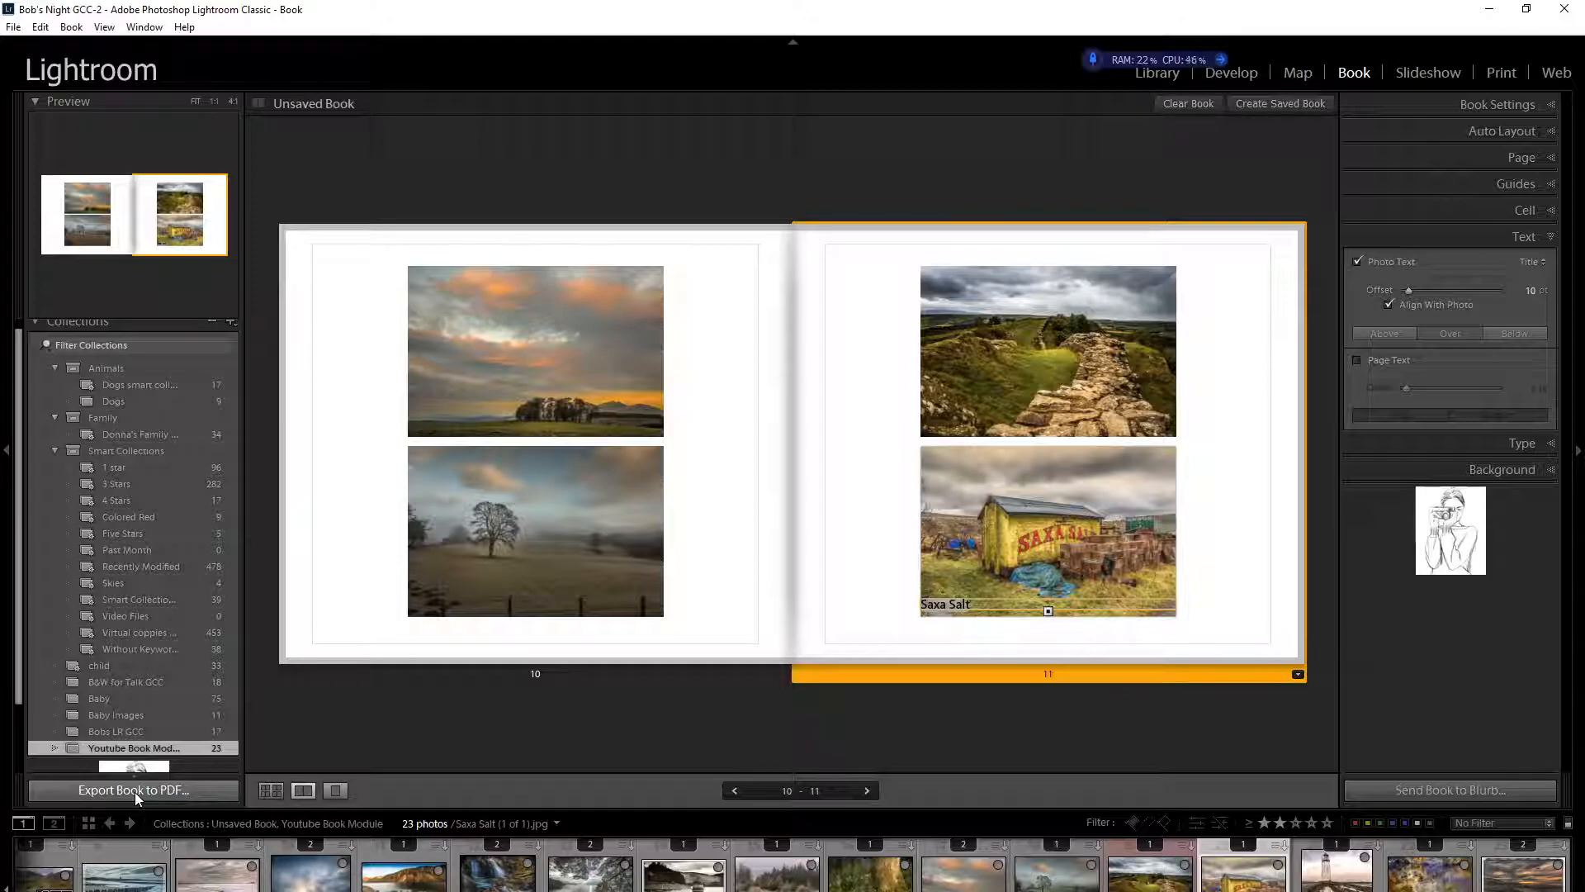
click(1286, 102)
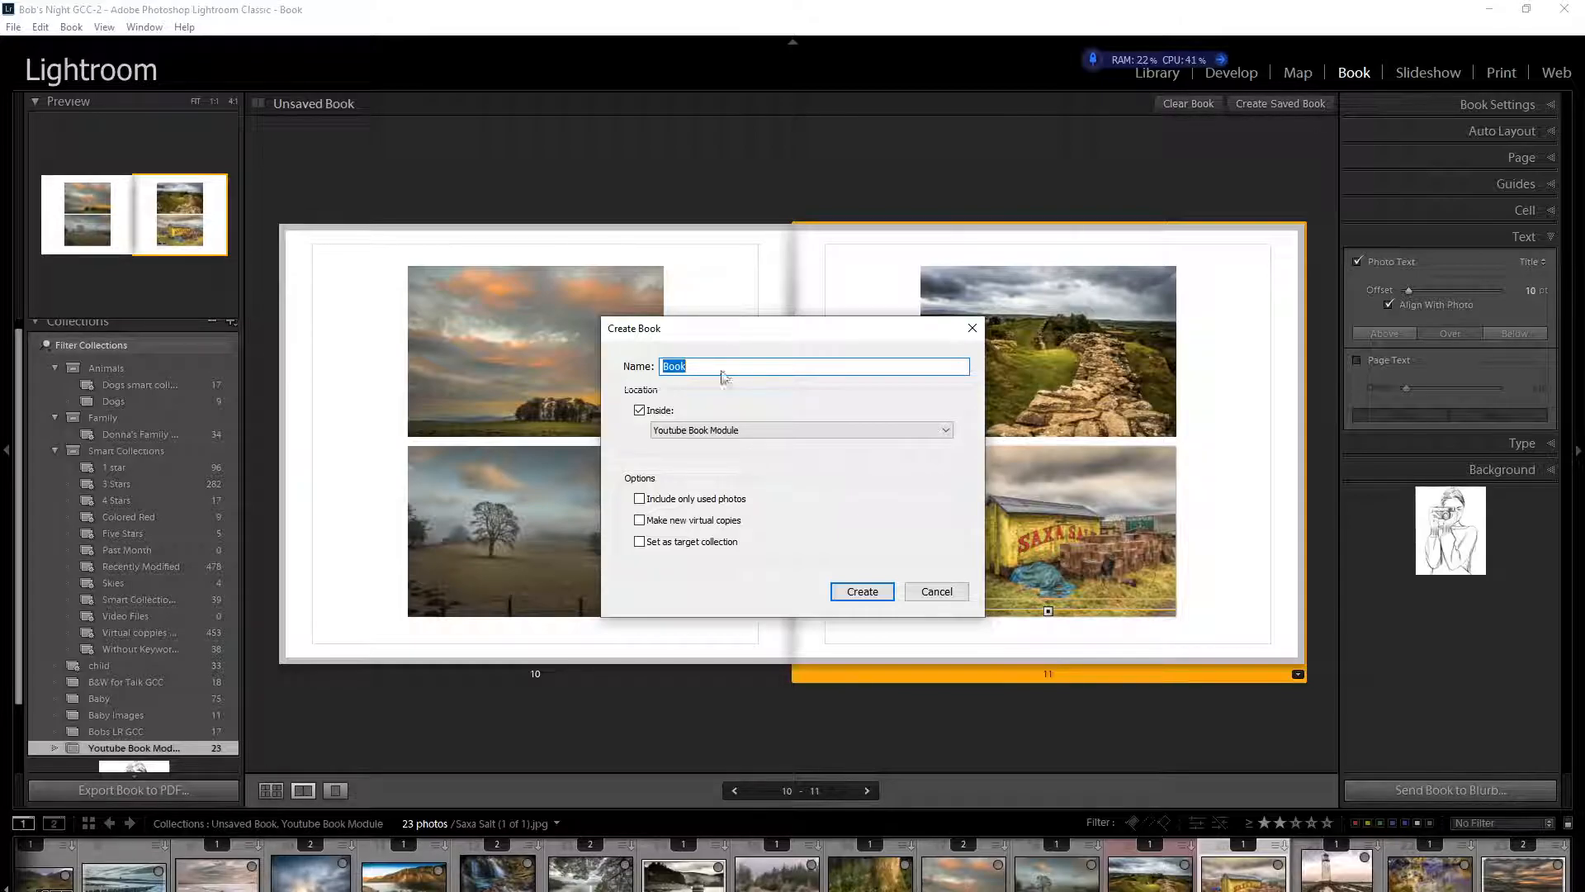
text(Actual Youtube Book)
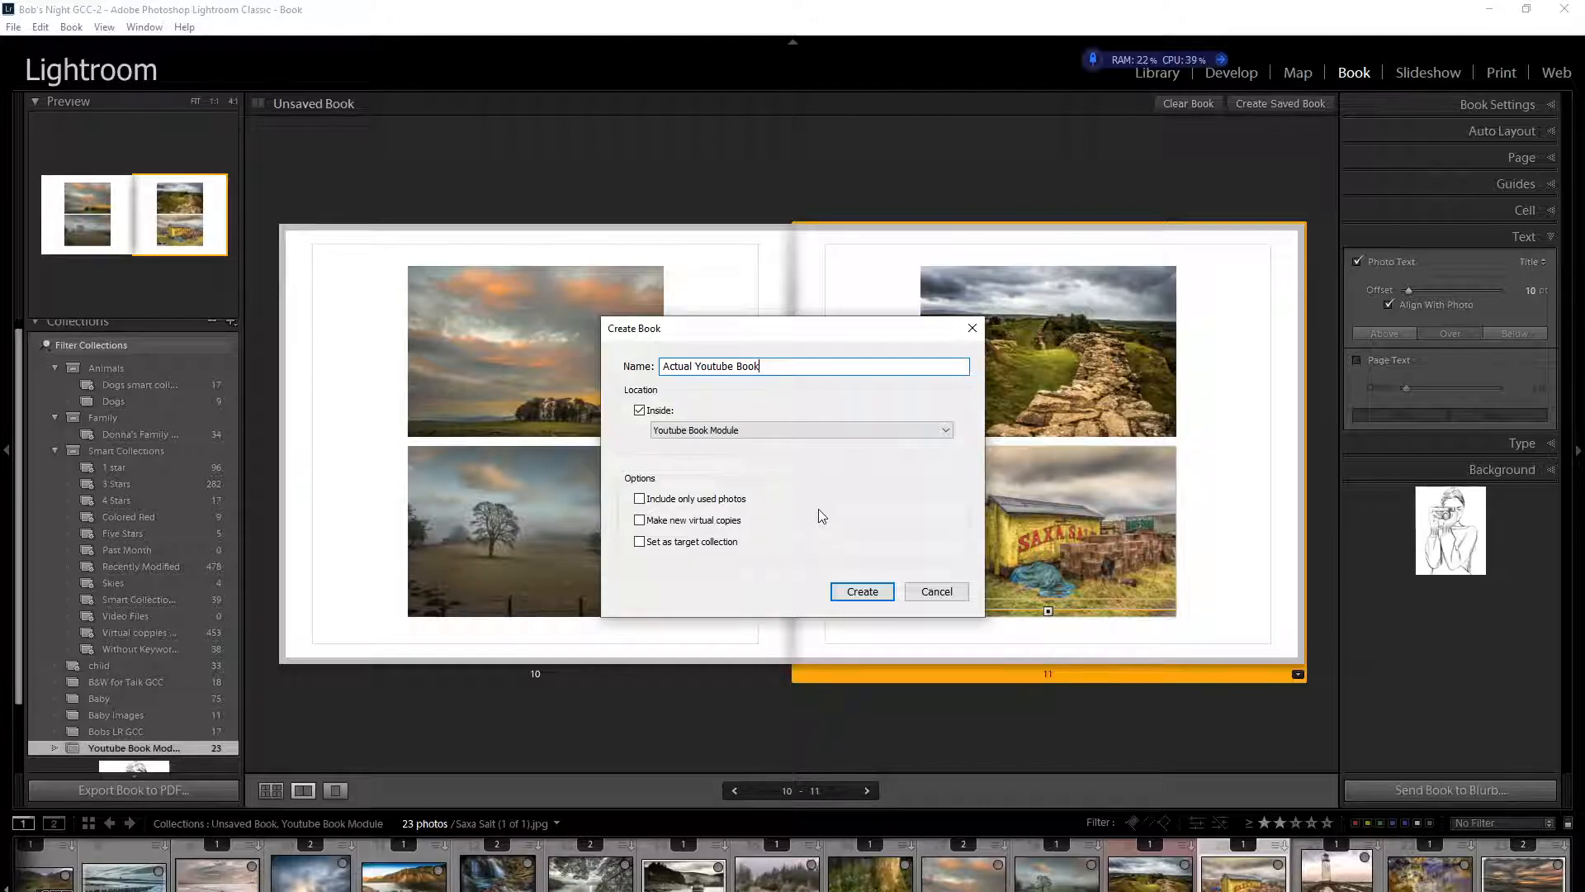
click(862, 592)
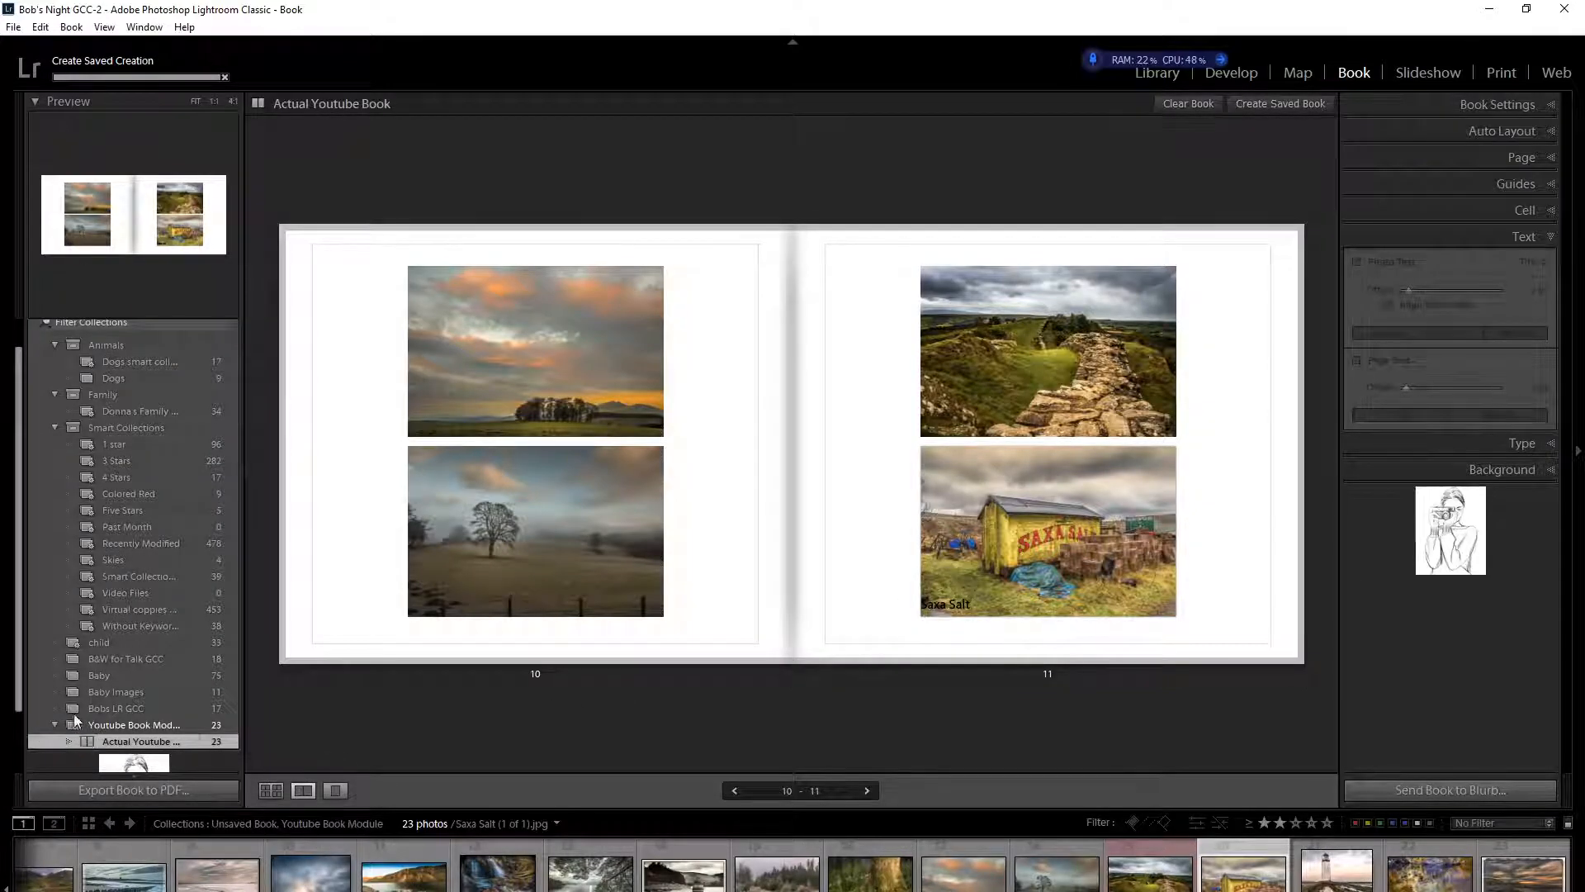
Step: Select the Youtube Book Module collection and bring the saved book listed beneath it into view
click(70, 741)
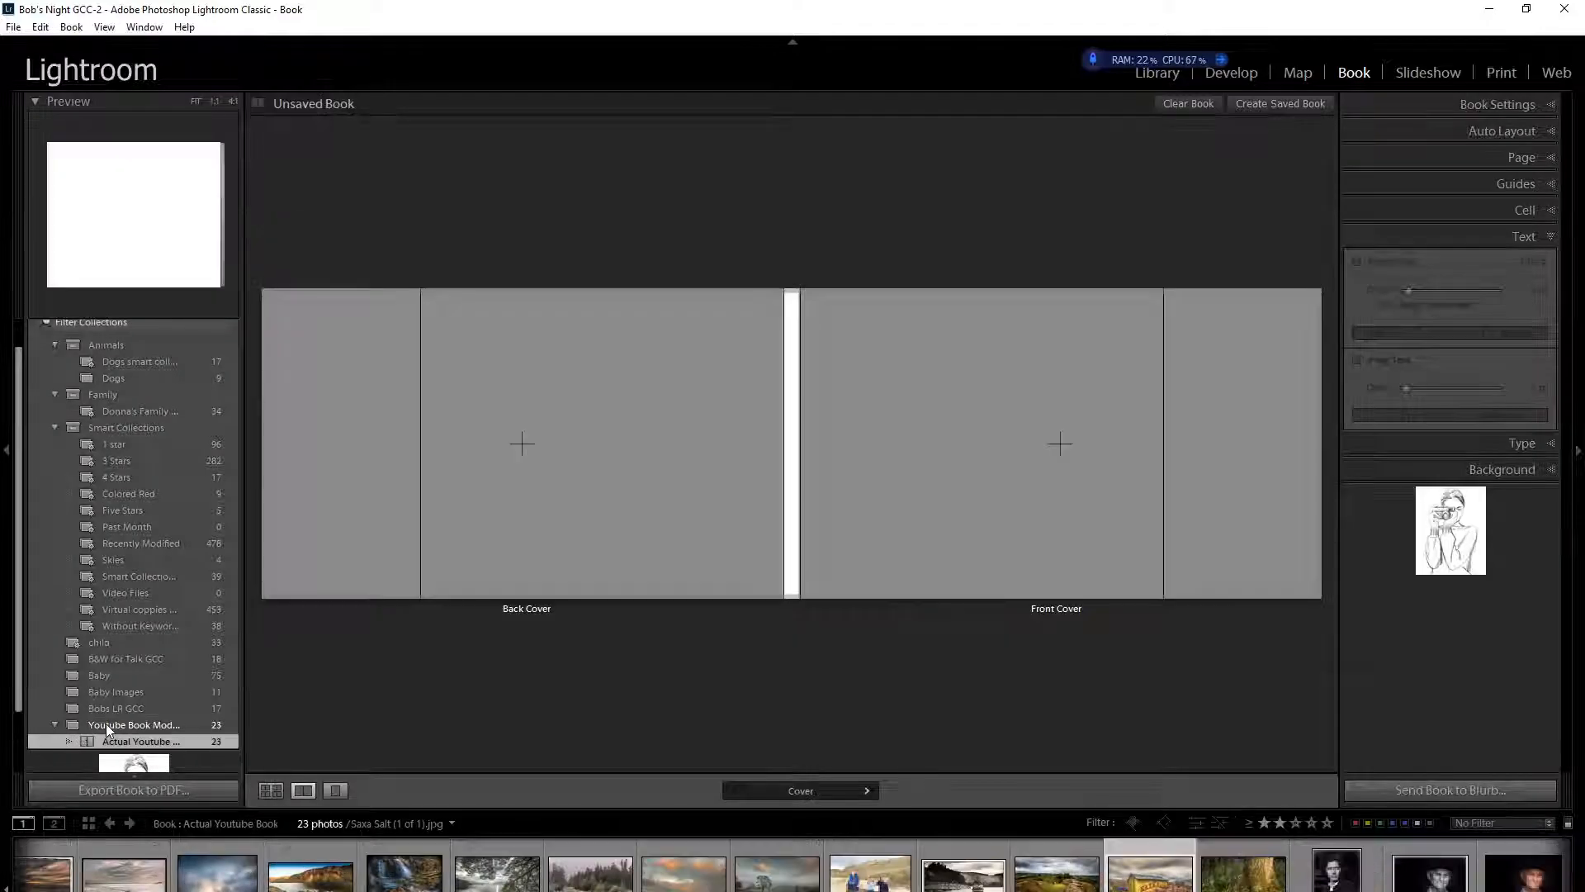
click(106, 724)
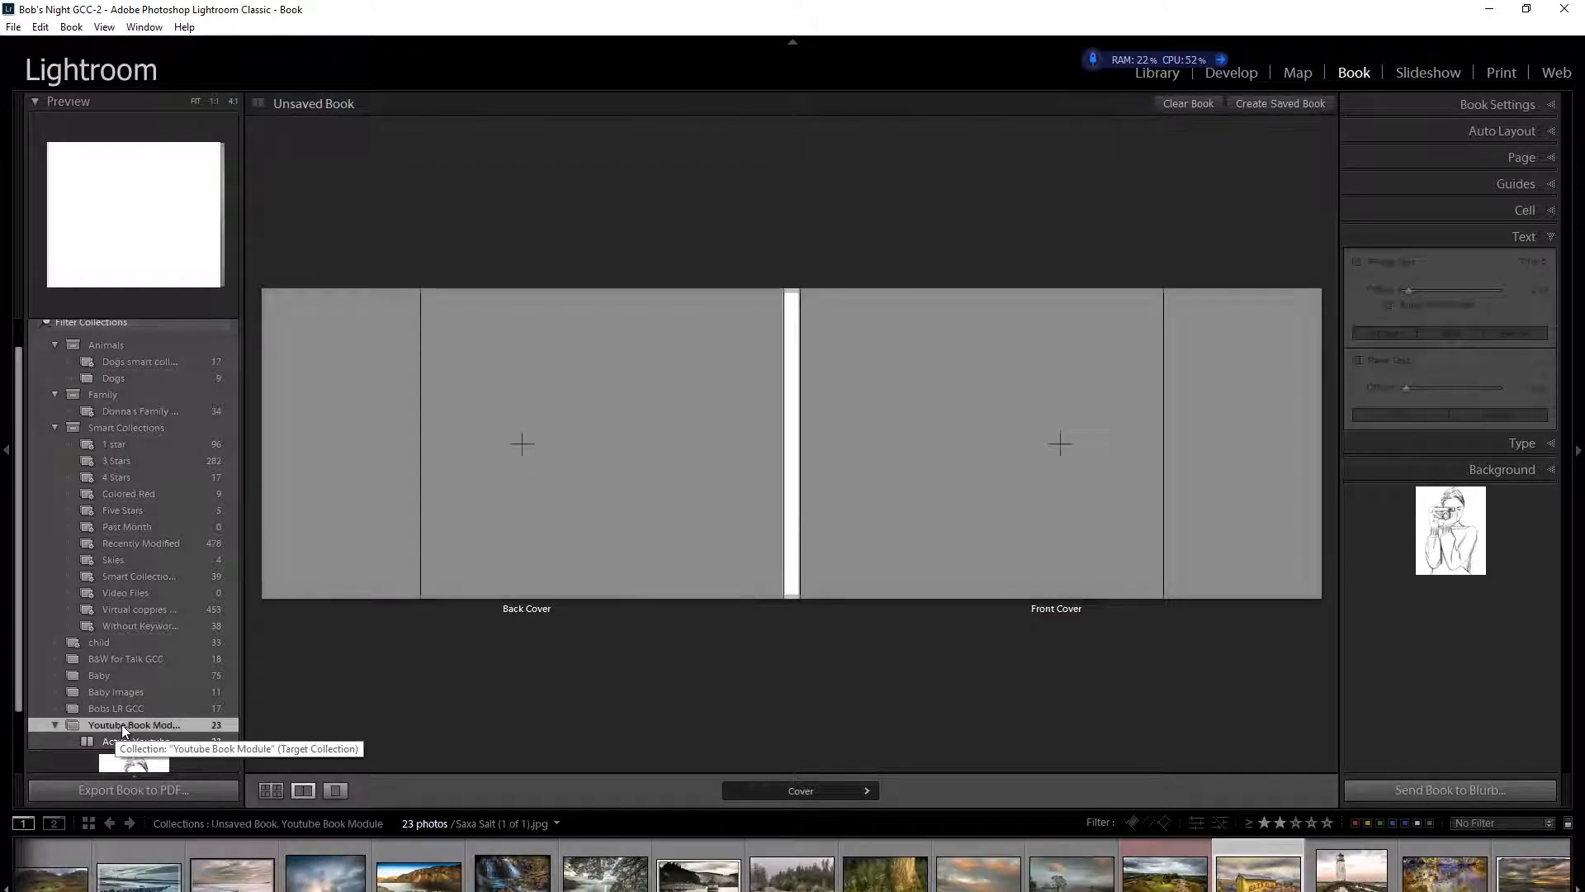
drag(20, 679, 19, 731)
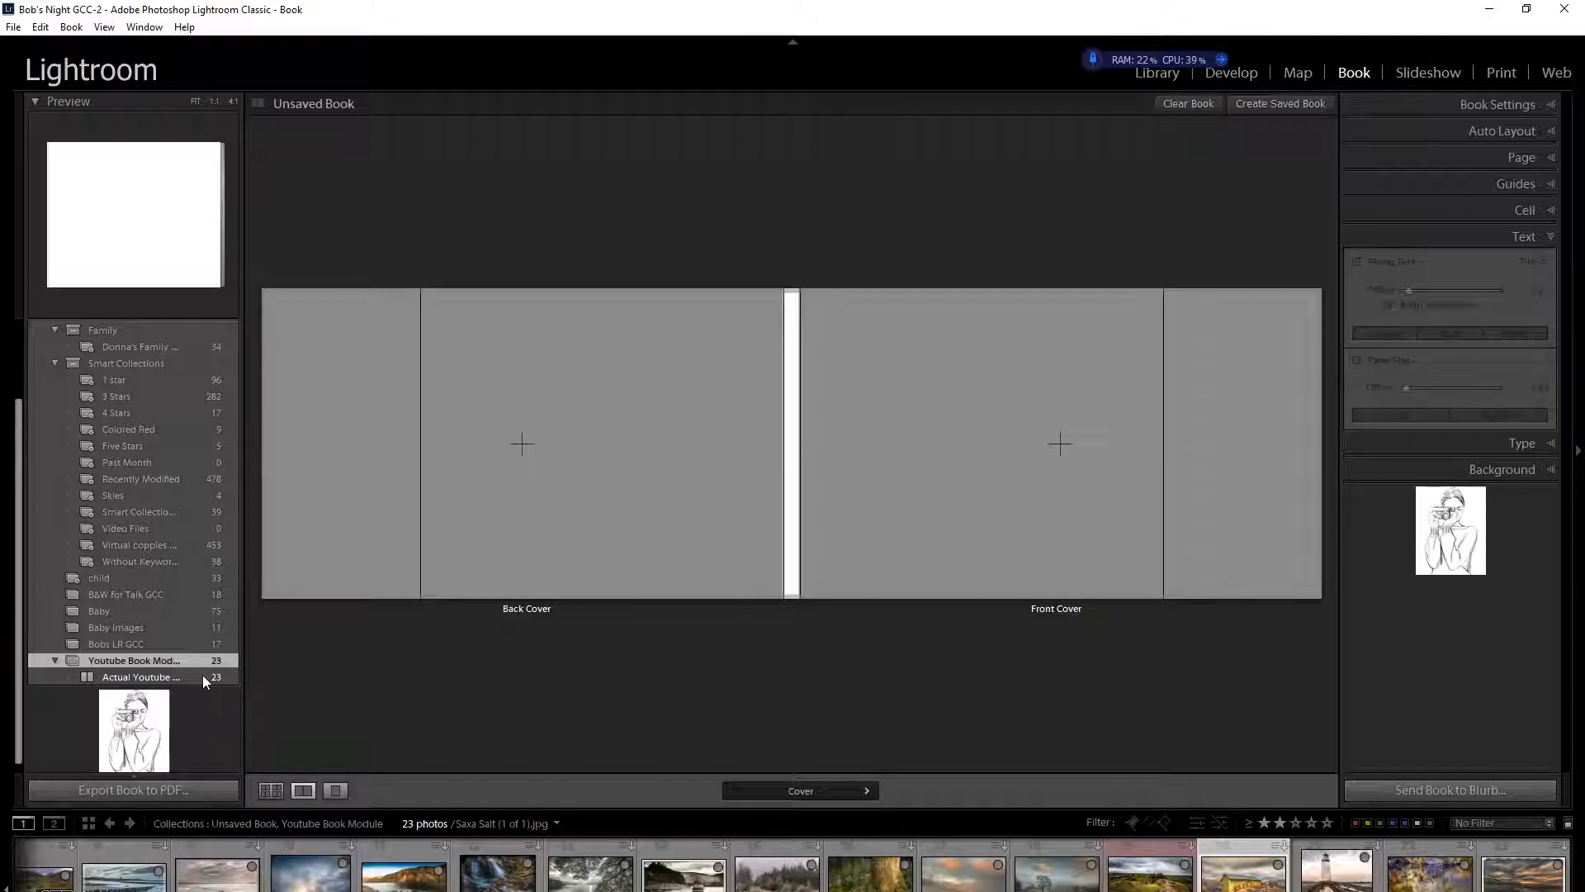
Step: Look through the collection's photos in the Library and reopen the saved book Actual Youtube Book from there
click(1156, 73)
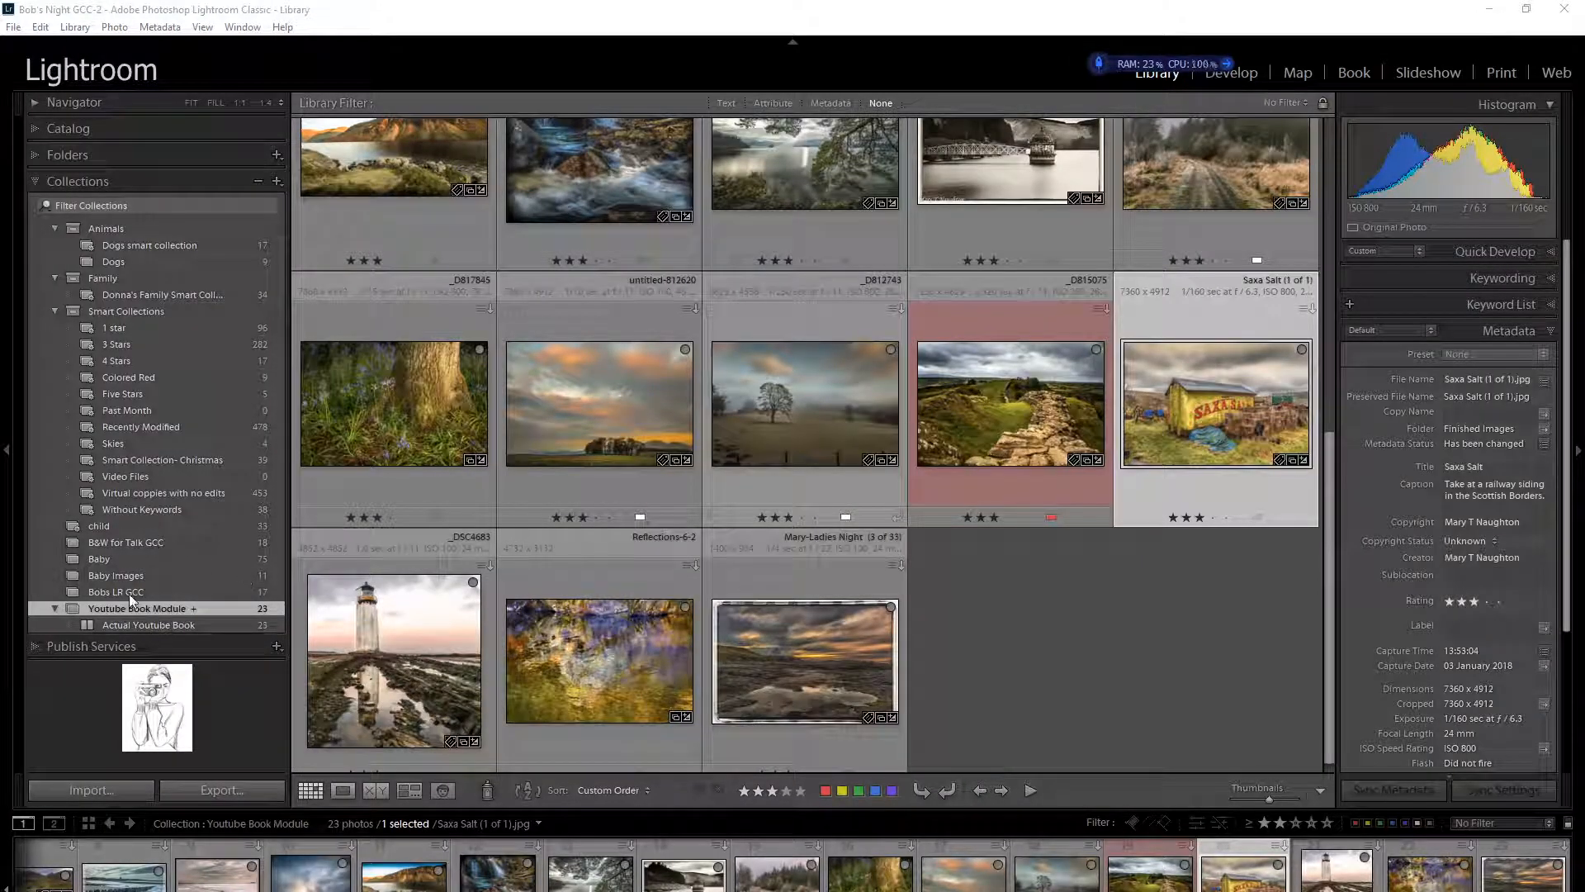
scroll(647, 464, up, 5)
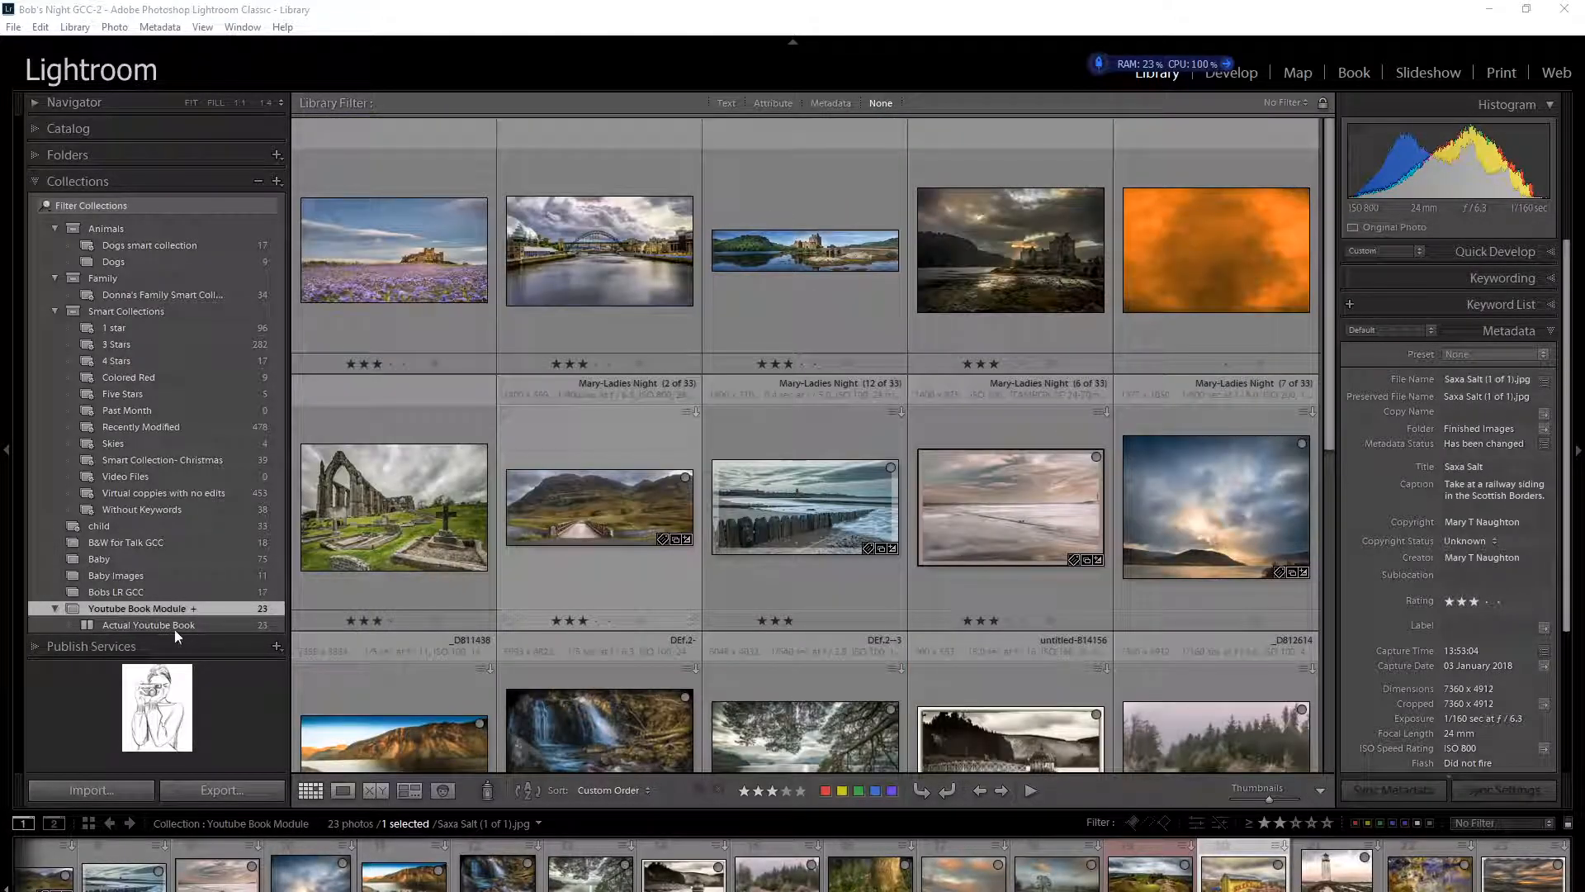
click(142, 625)
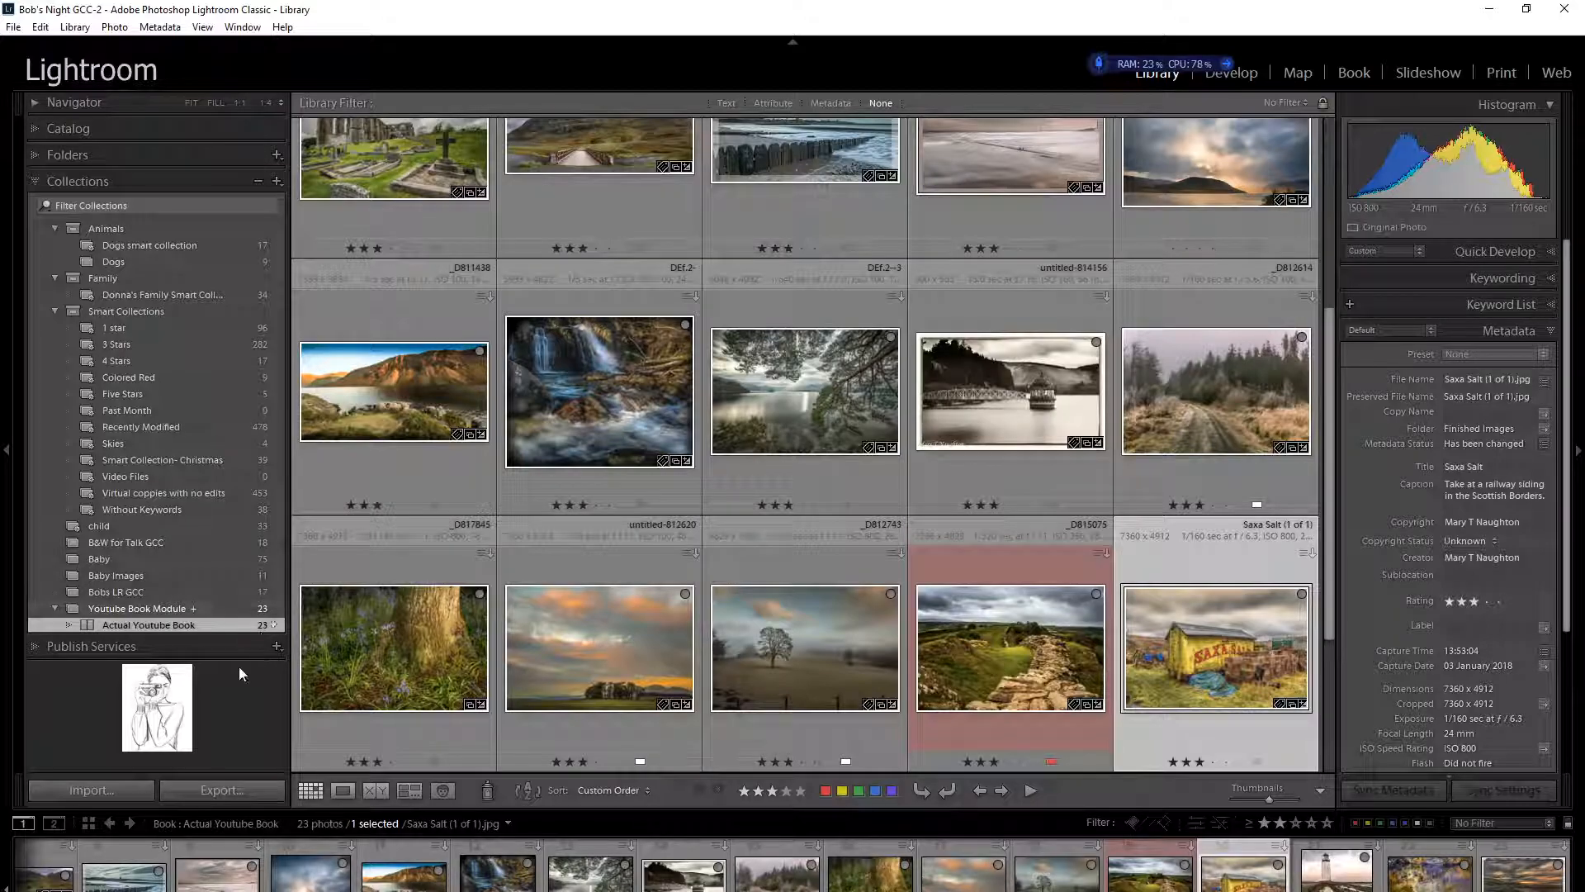
click(276, 627)
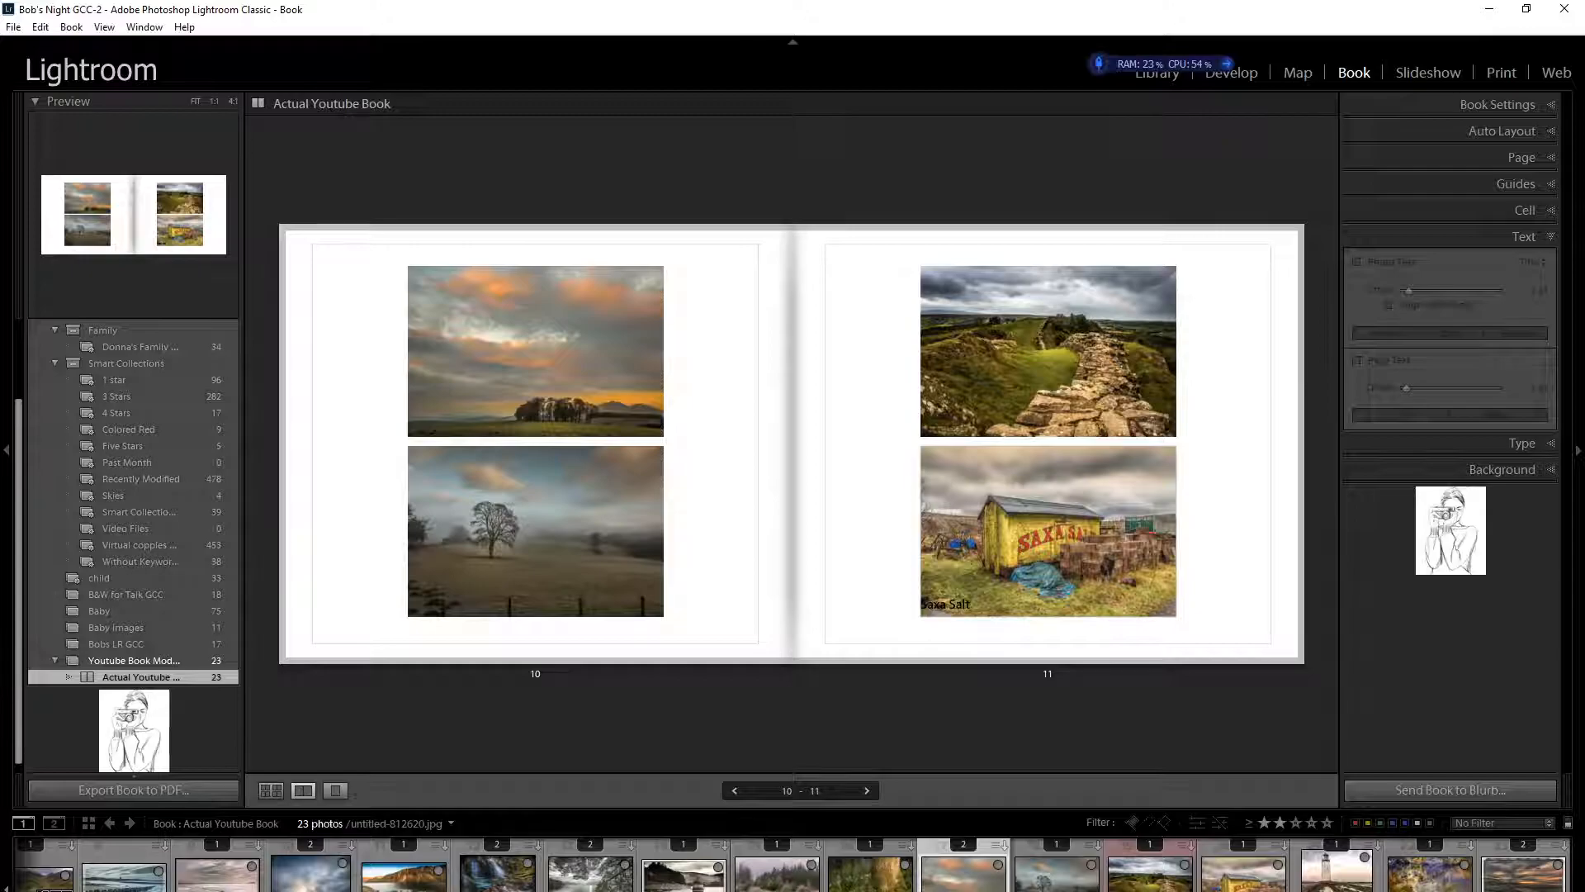
Step: Connect the computer to the secured 4GEE WiFi network and dismiss the network list
click(1486, 891)
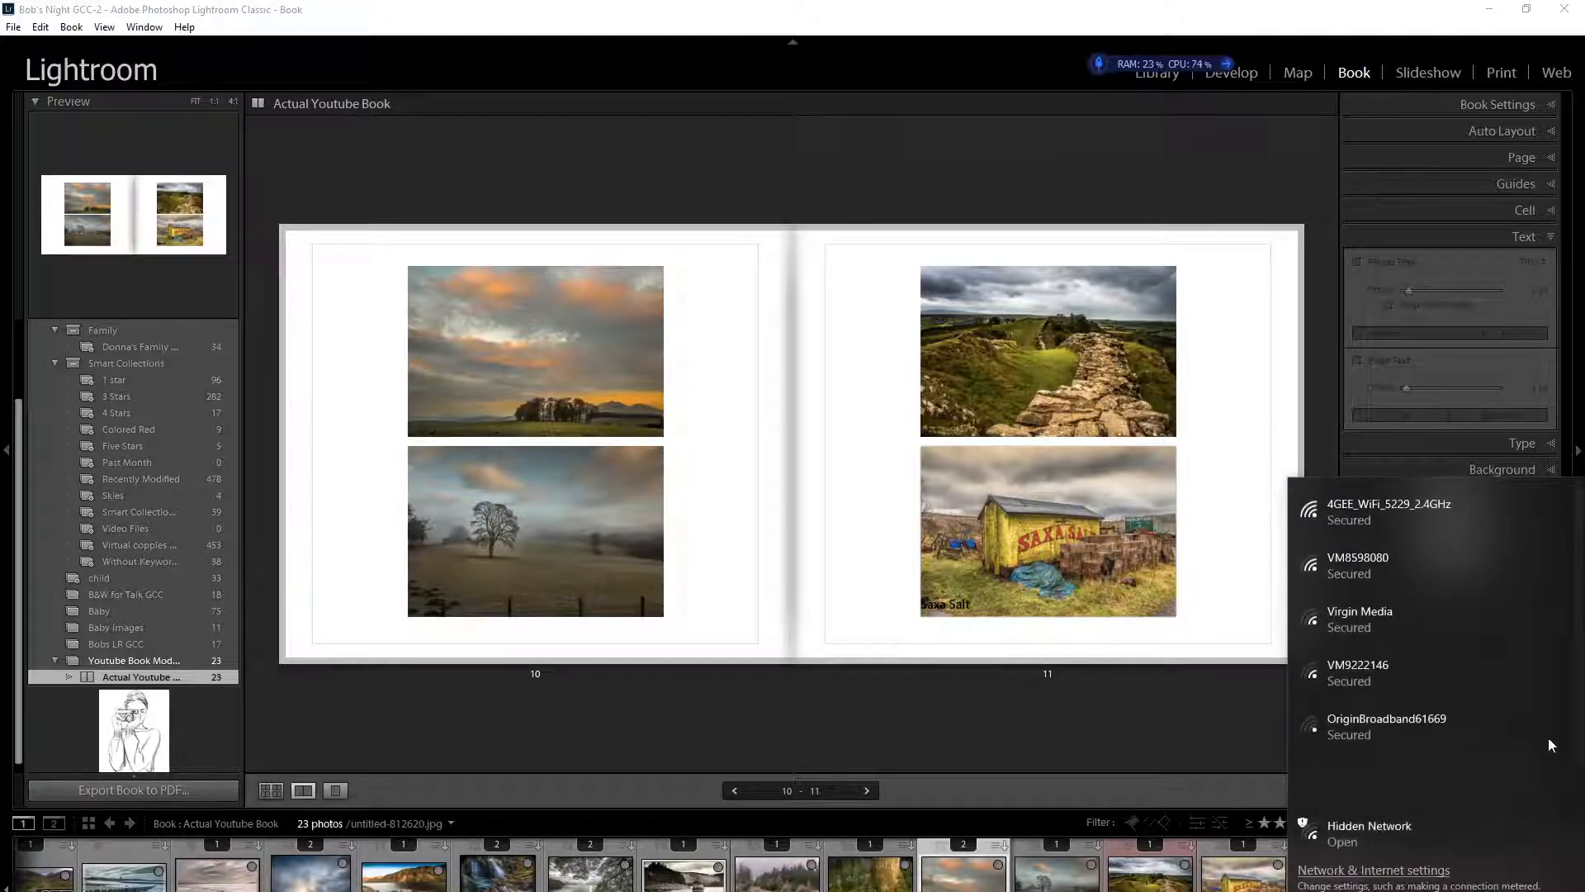
click(1509, 514)
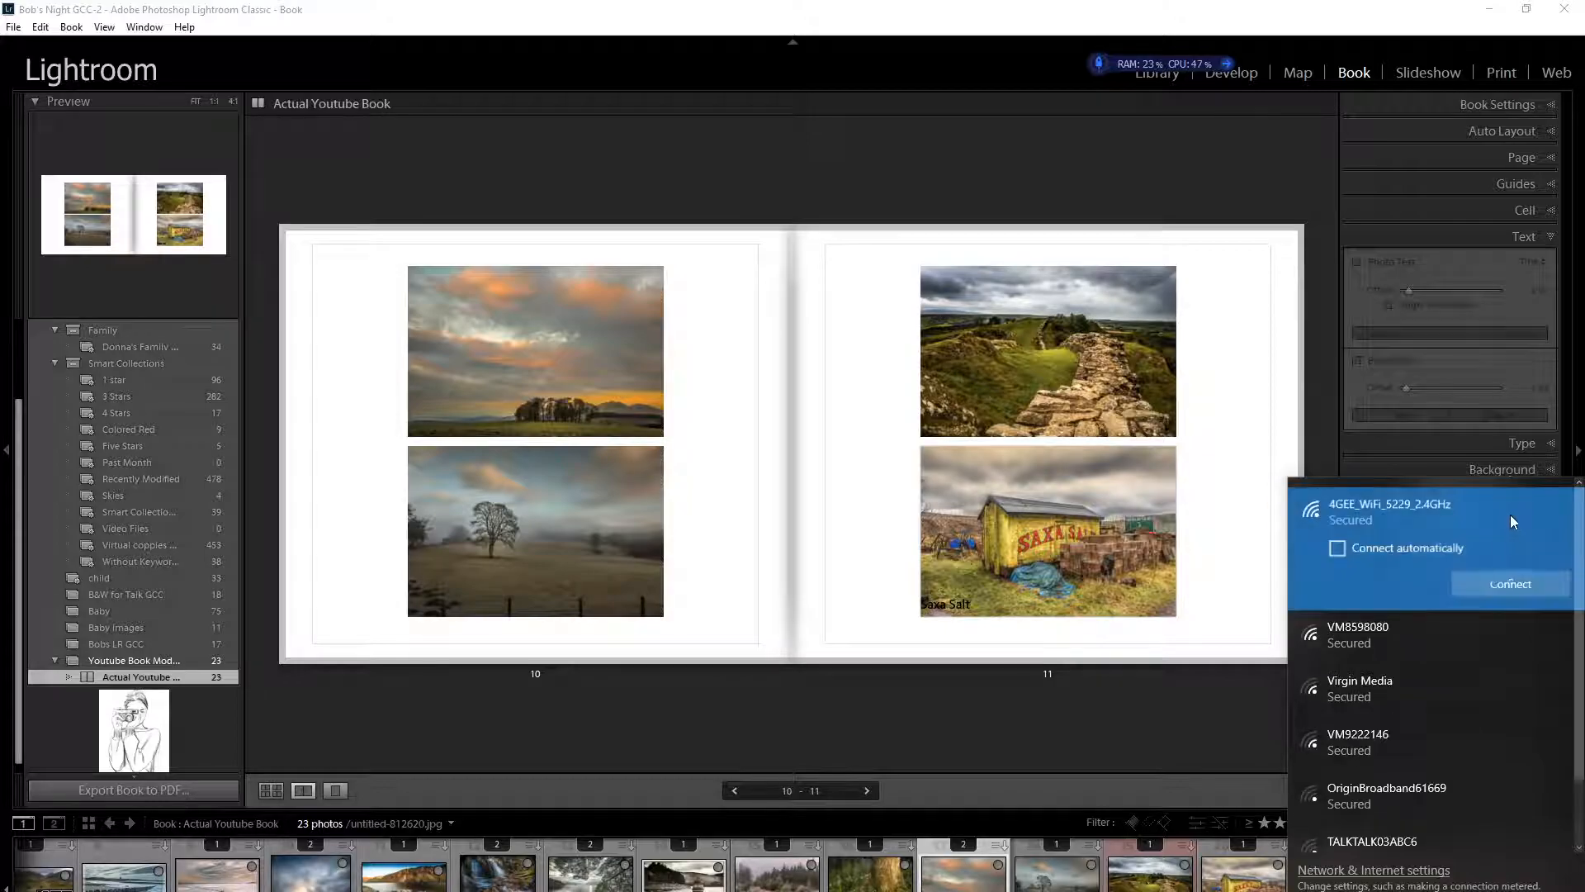
click(1512, 586)
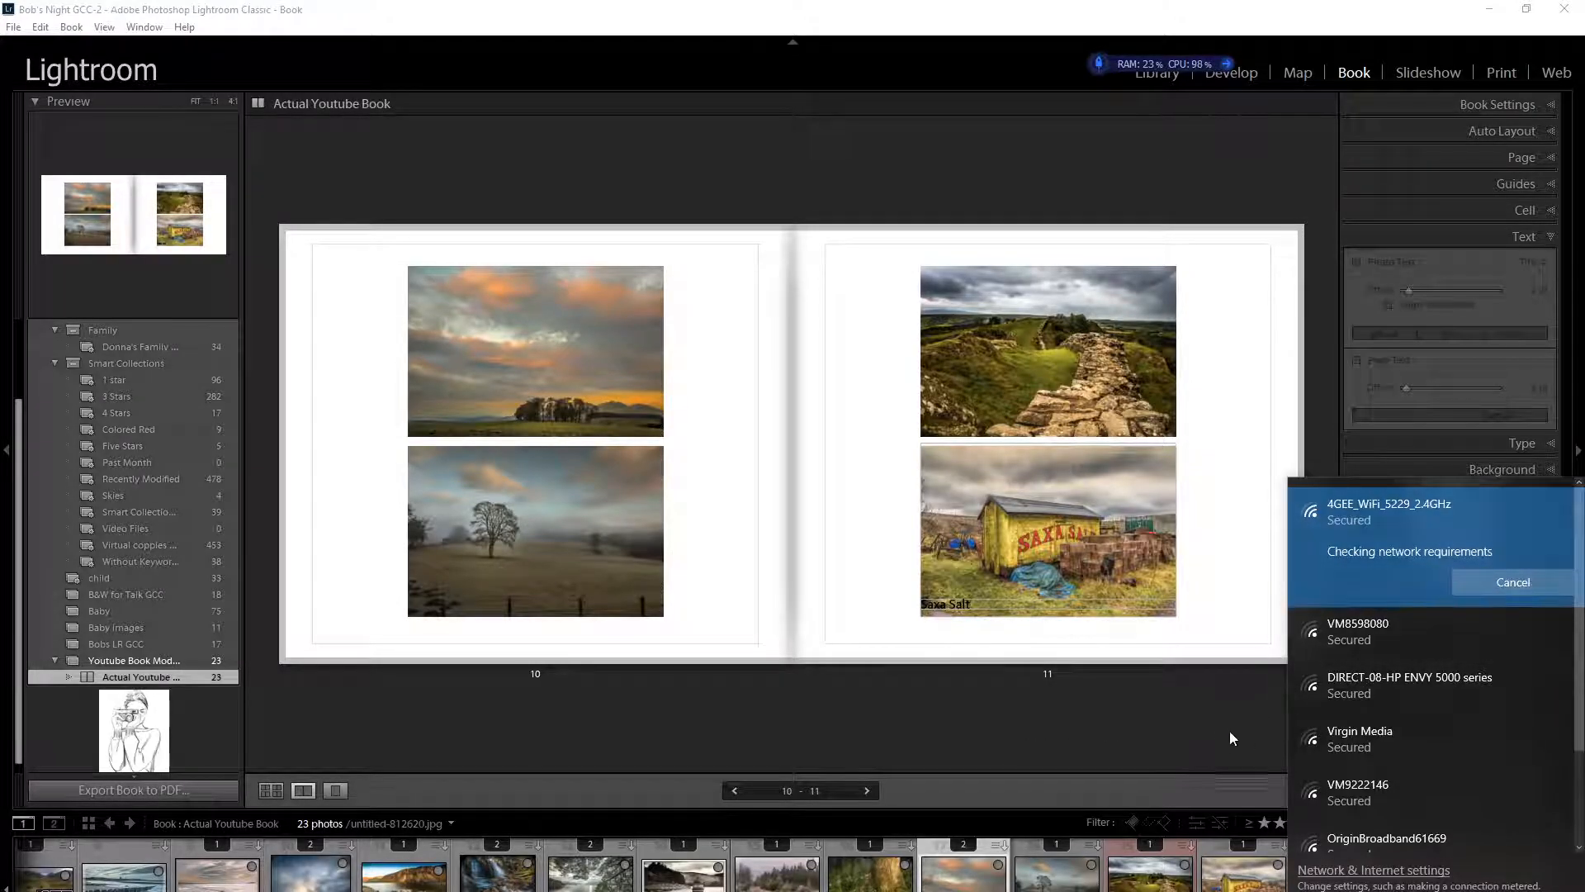
click(1157, 770)
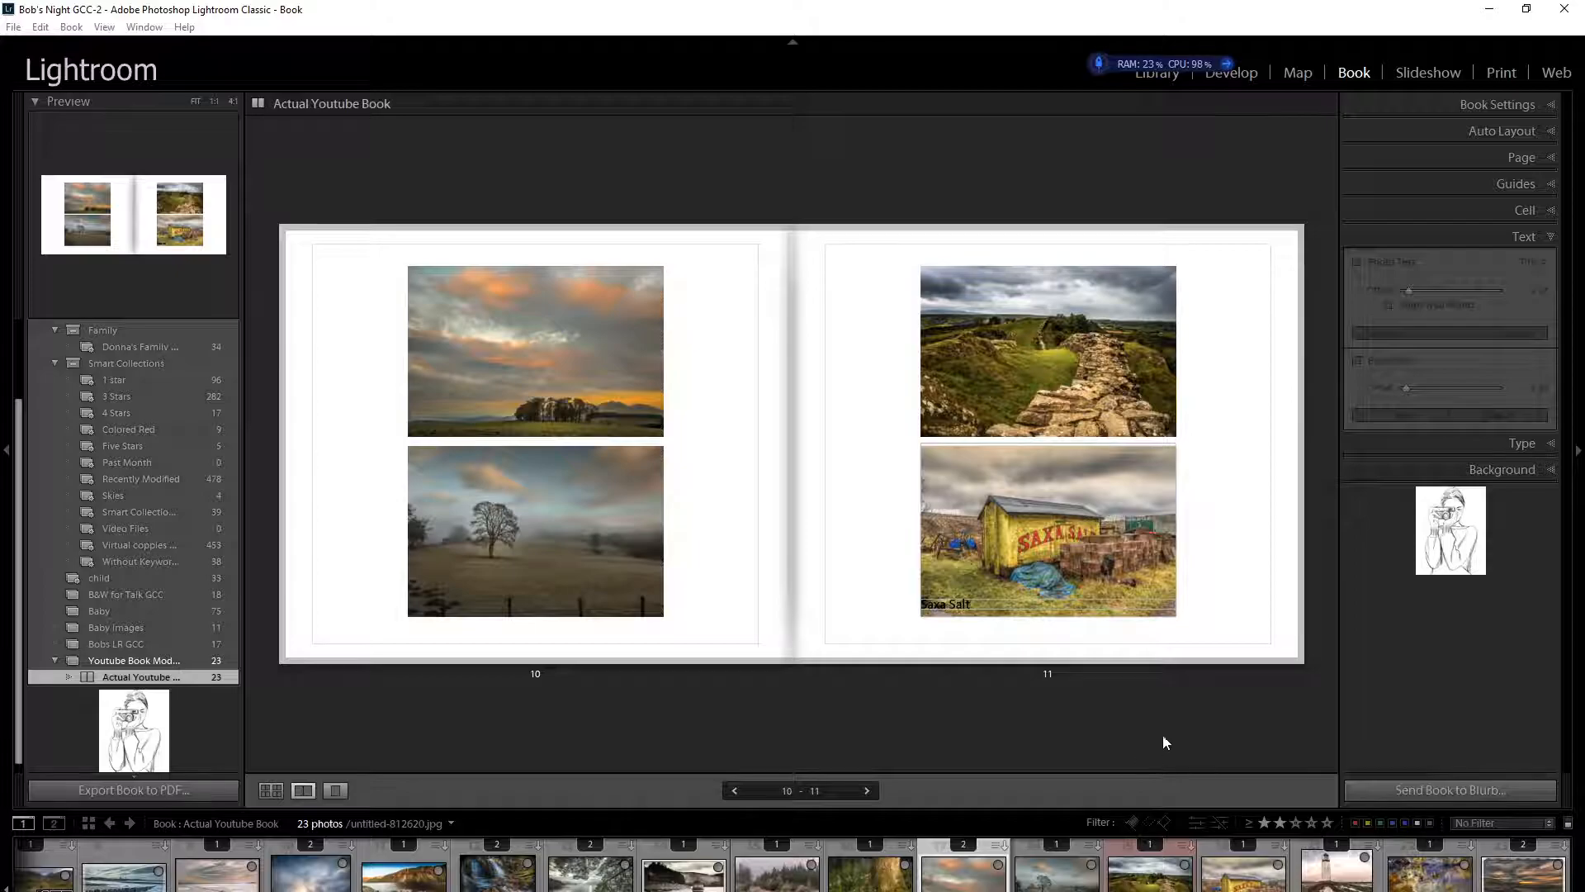
Step: Start sending the book to Blurb, view the book information for the purchase and cancel it
click(1443, 790)
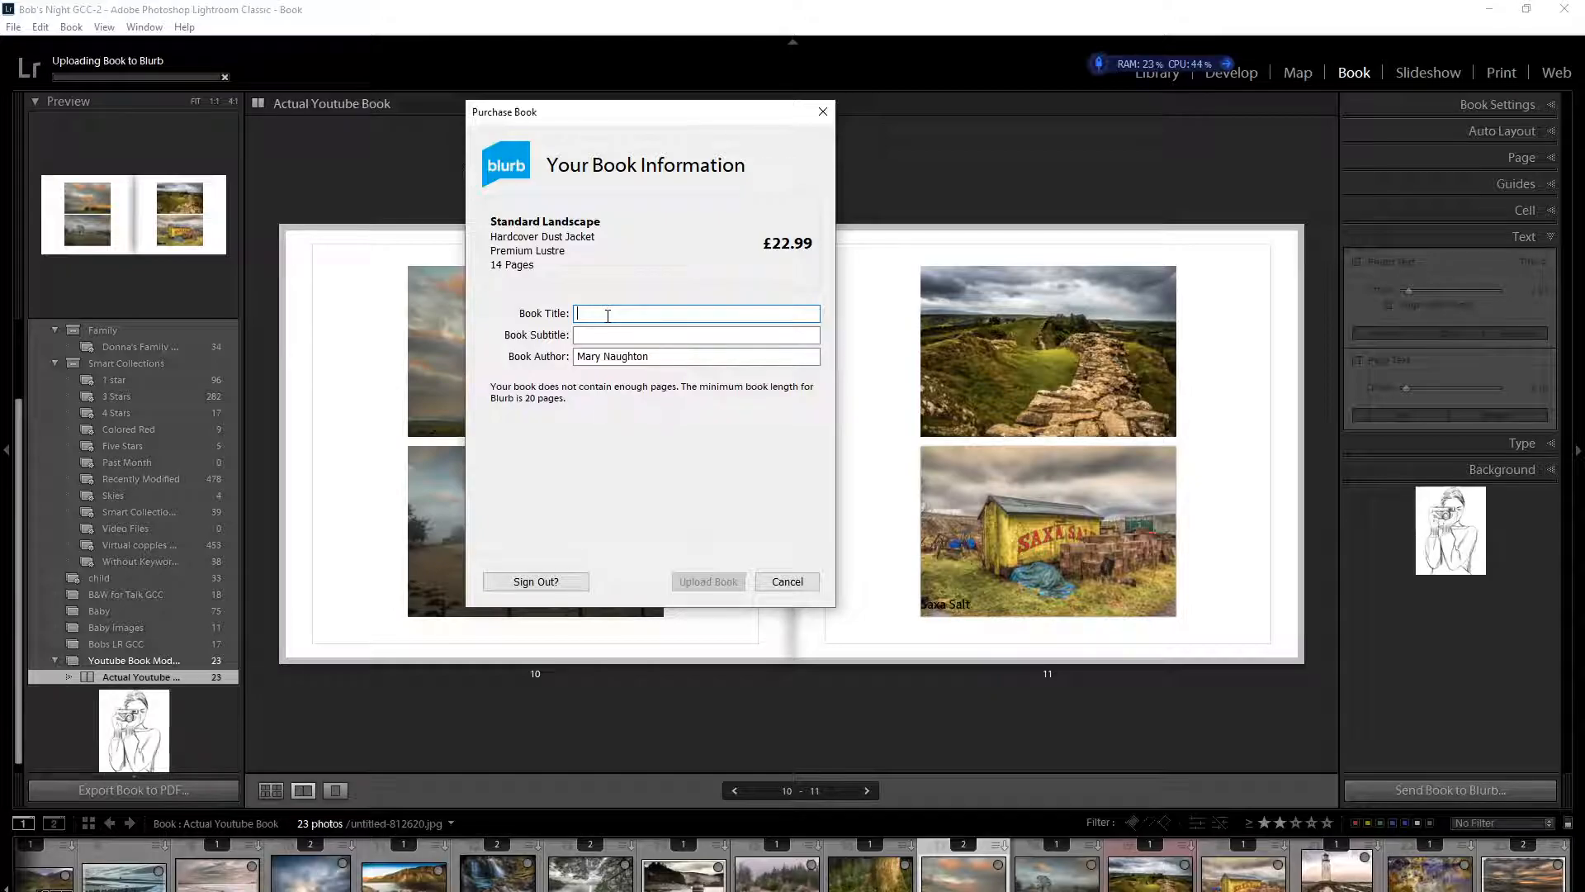
click(810, 582)
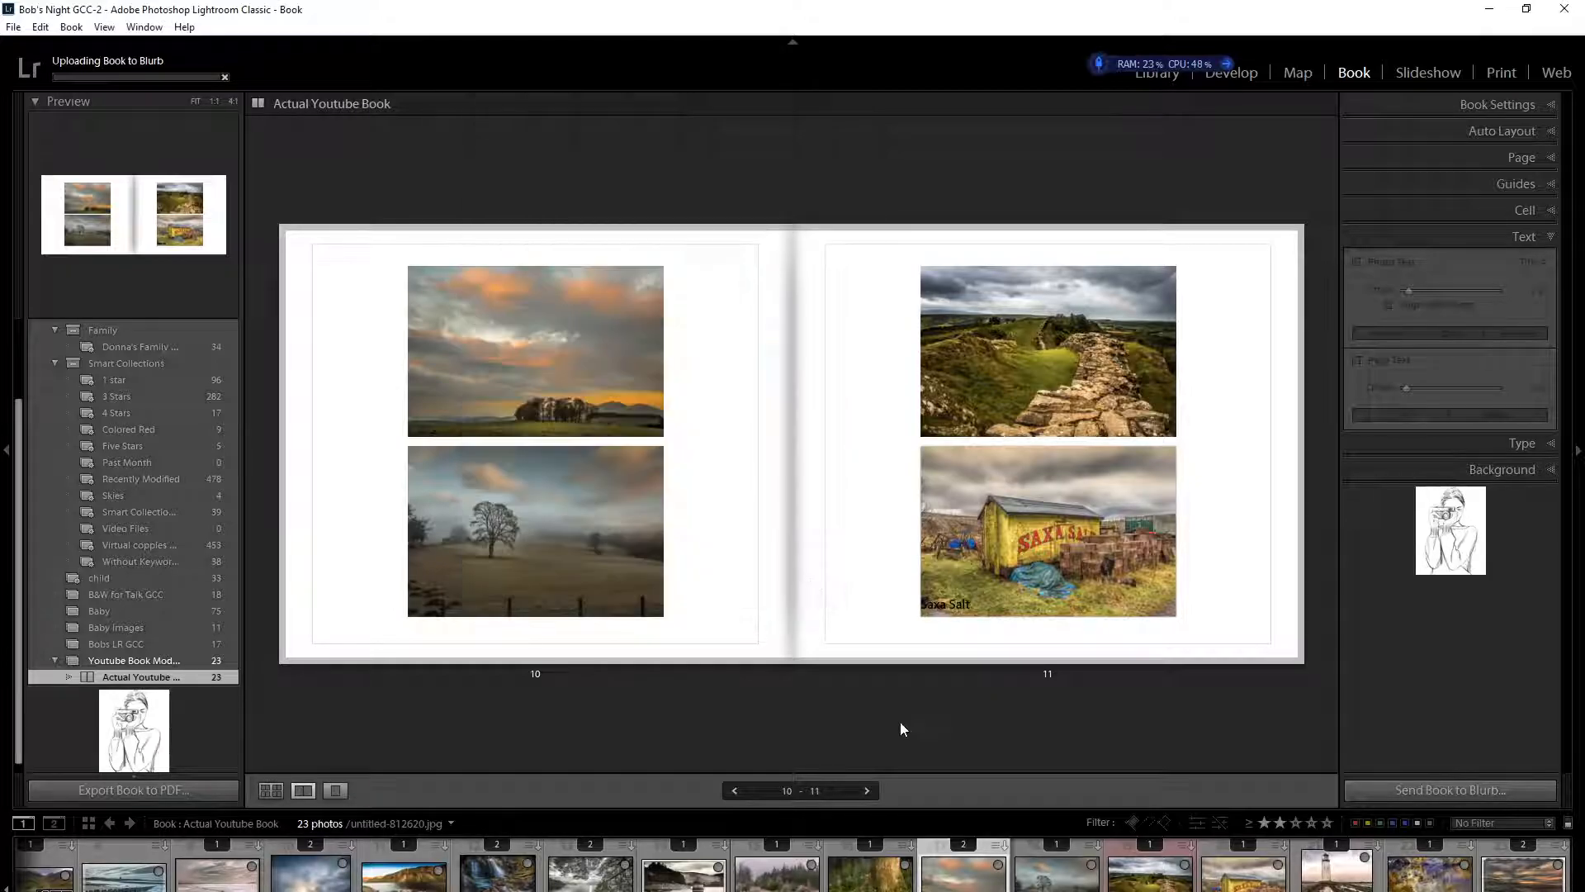